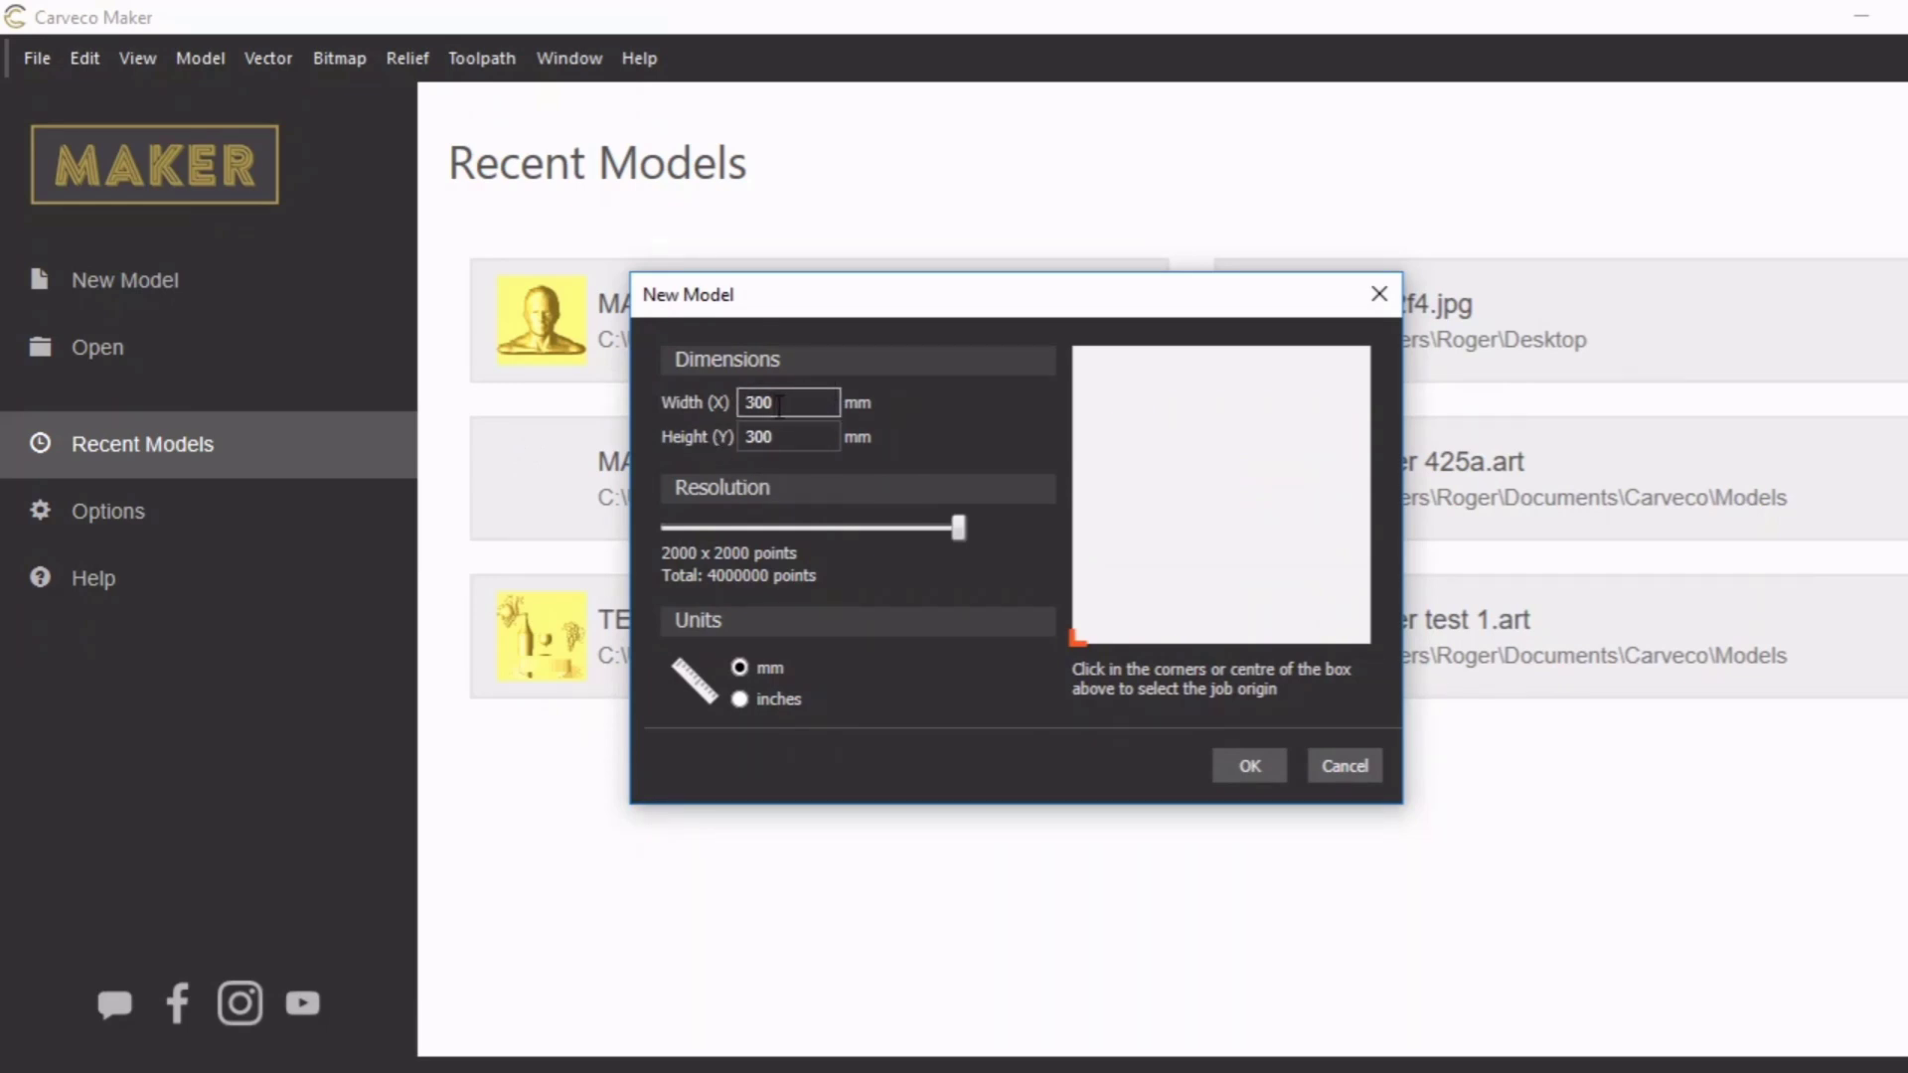
# Create a new model 100 mm wide and 50 mm high with the job origin at the top-left corner
pyautogui.moveTo(779, 406); pyautogui.dragTo(743, 405)
pyautogui.write('100')
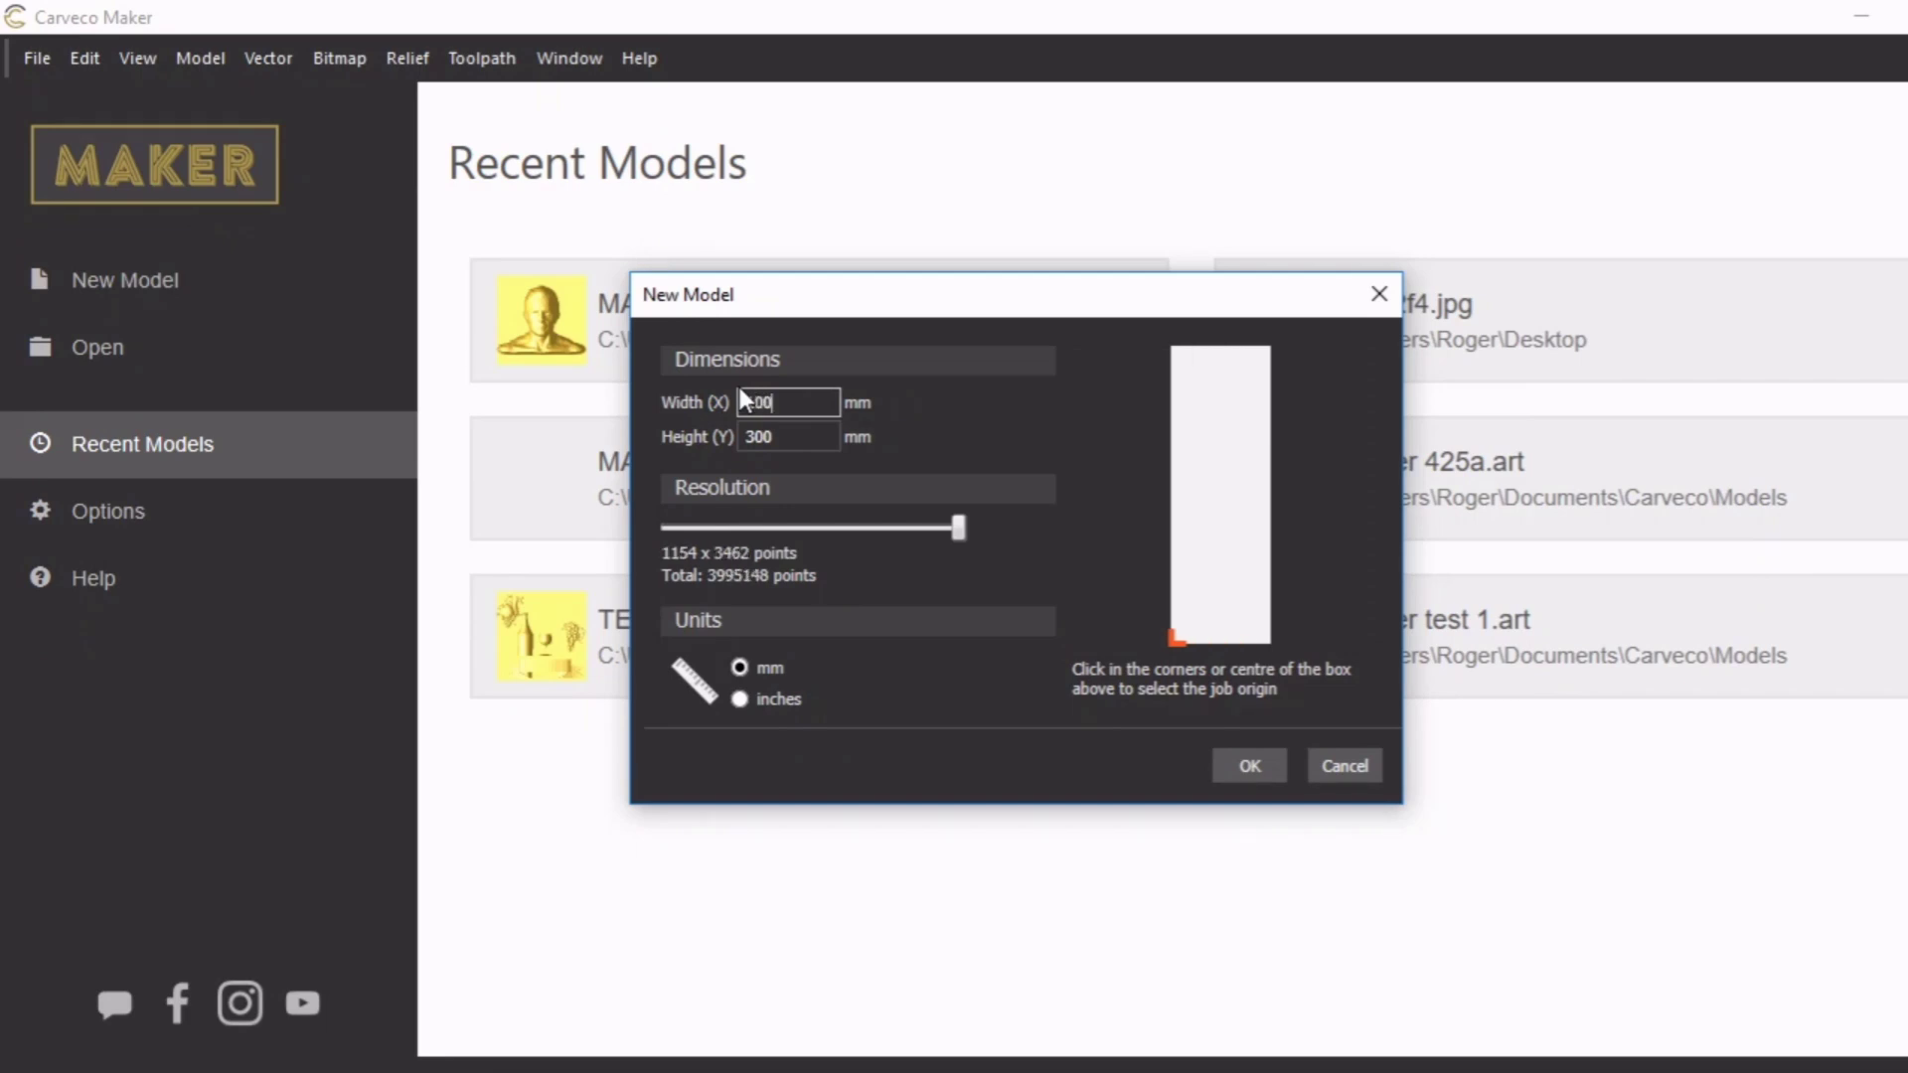
pyautogui.moveTo(832, 437); pyautogui.dragTo(748, 443)
pyautogui.write('50')
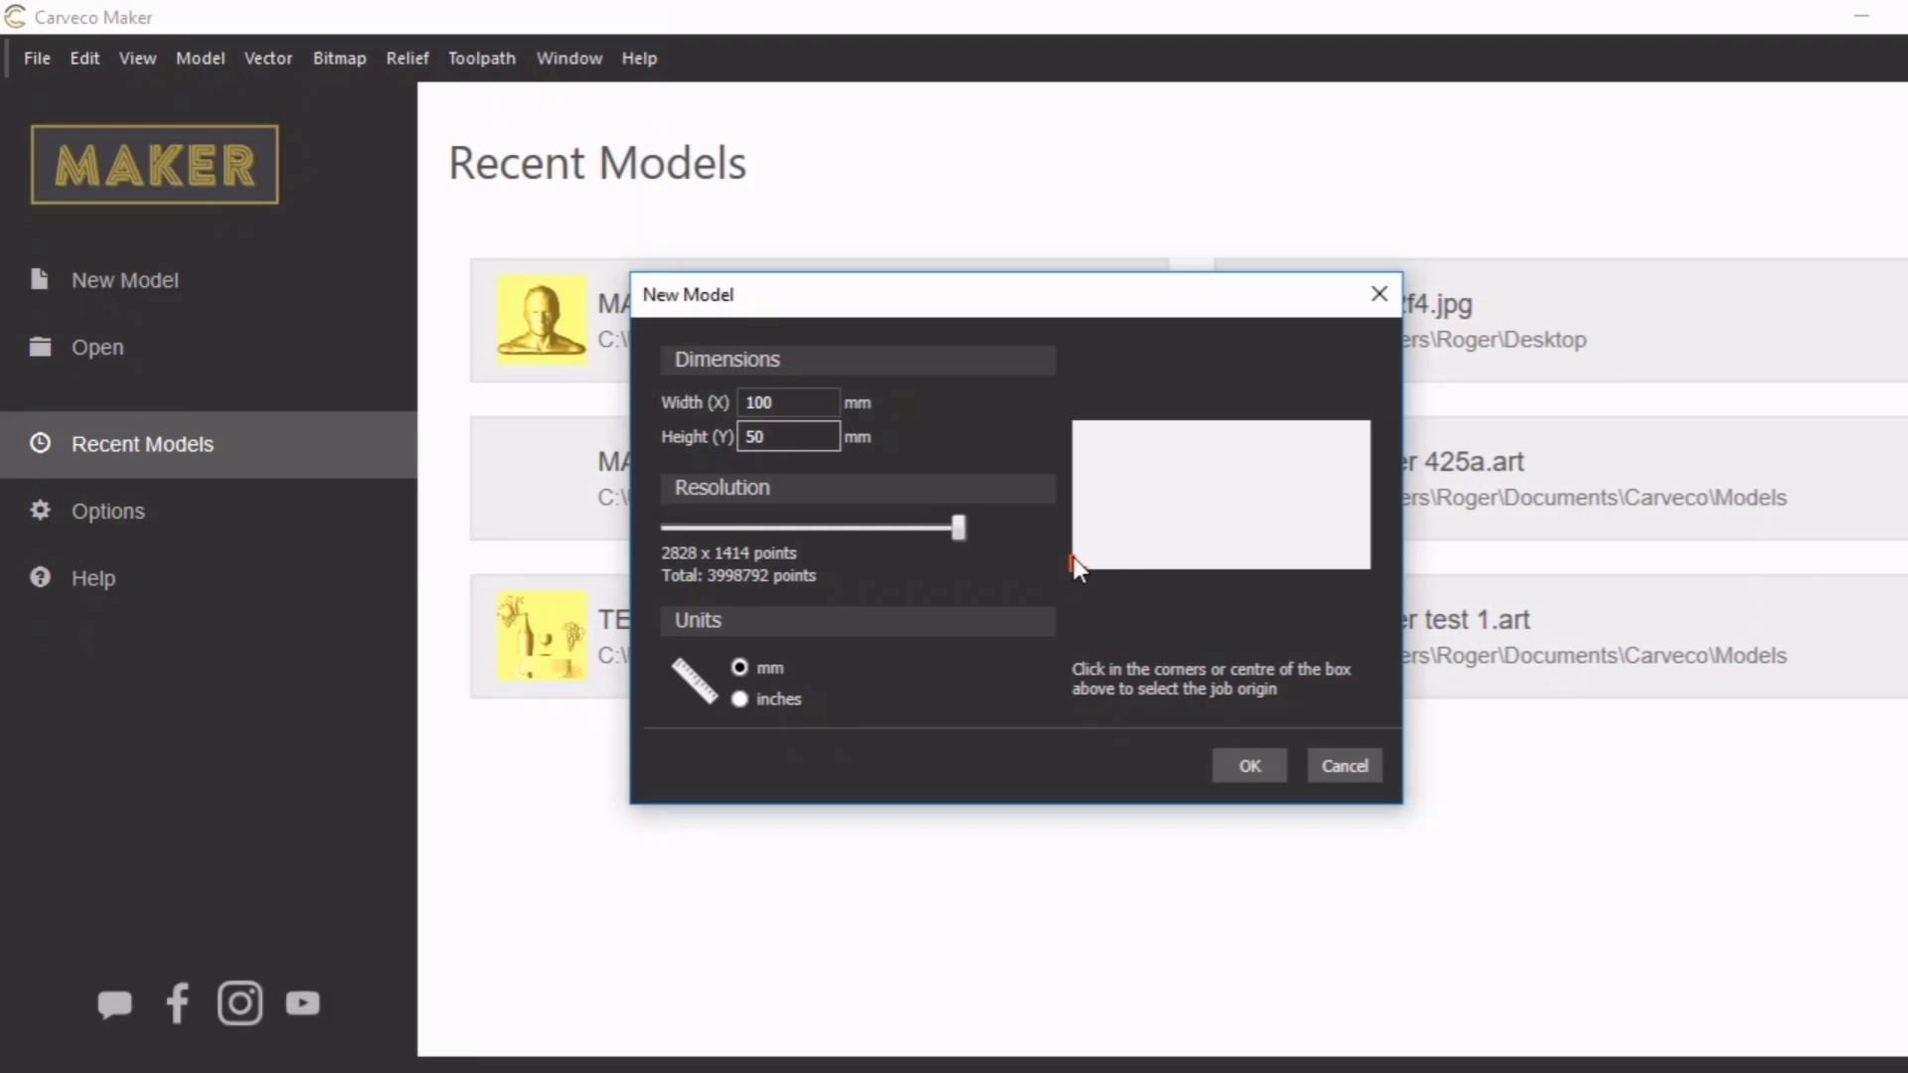
pyautogui.click(1076, 422)
pyautogui.click(1249, 765)
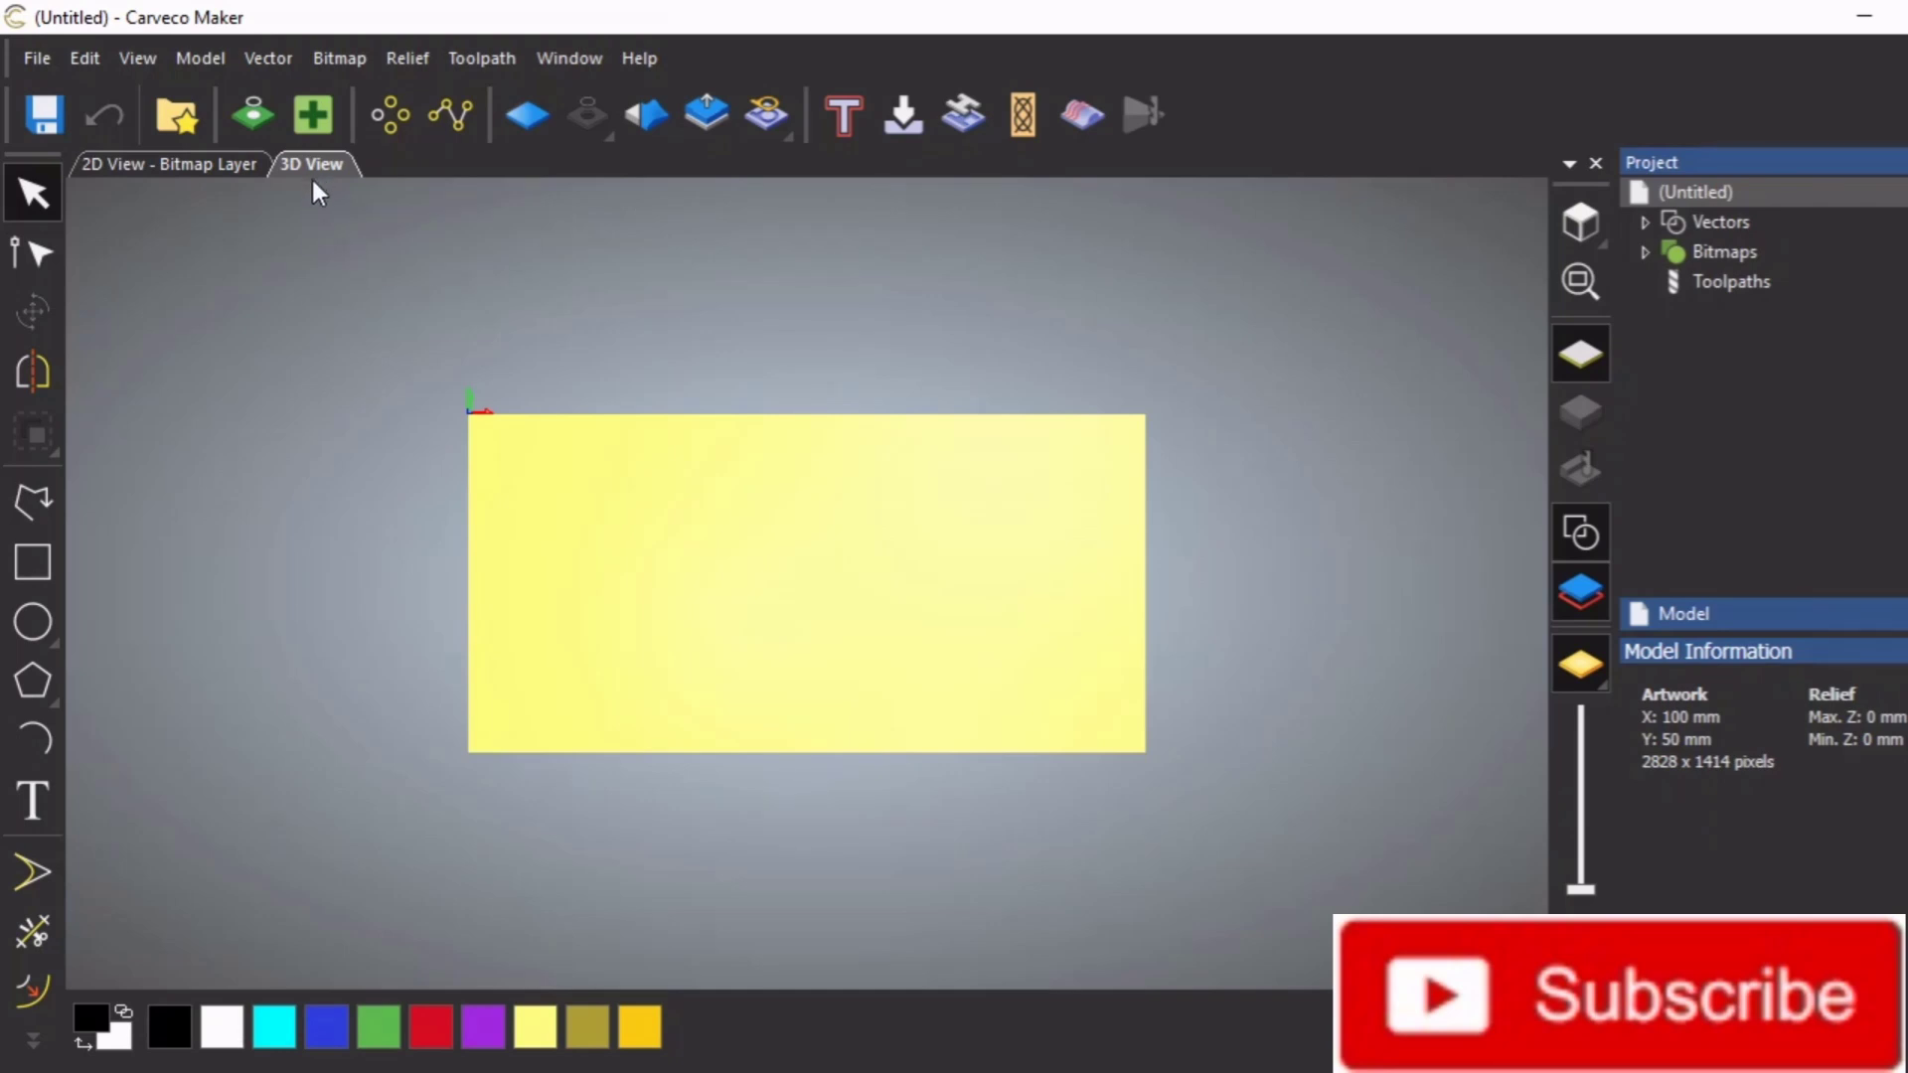
# Switch to the 2D view of the model and show the rulers
pyautogui.click(186, 169)
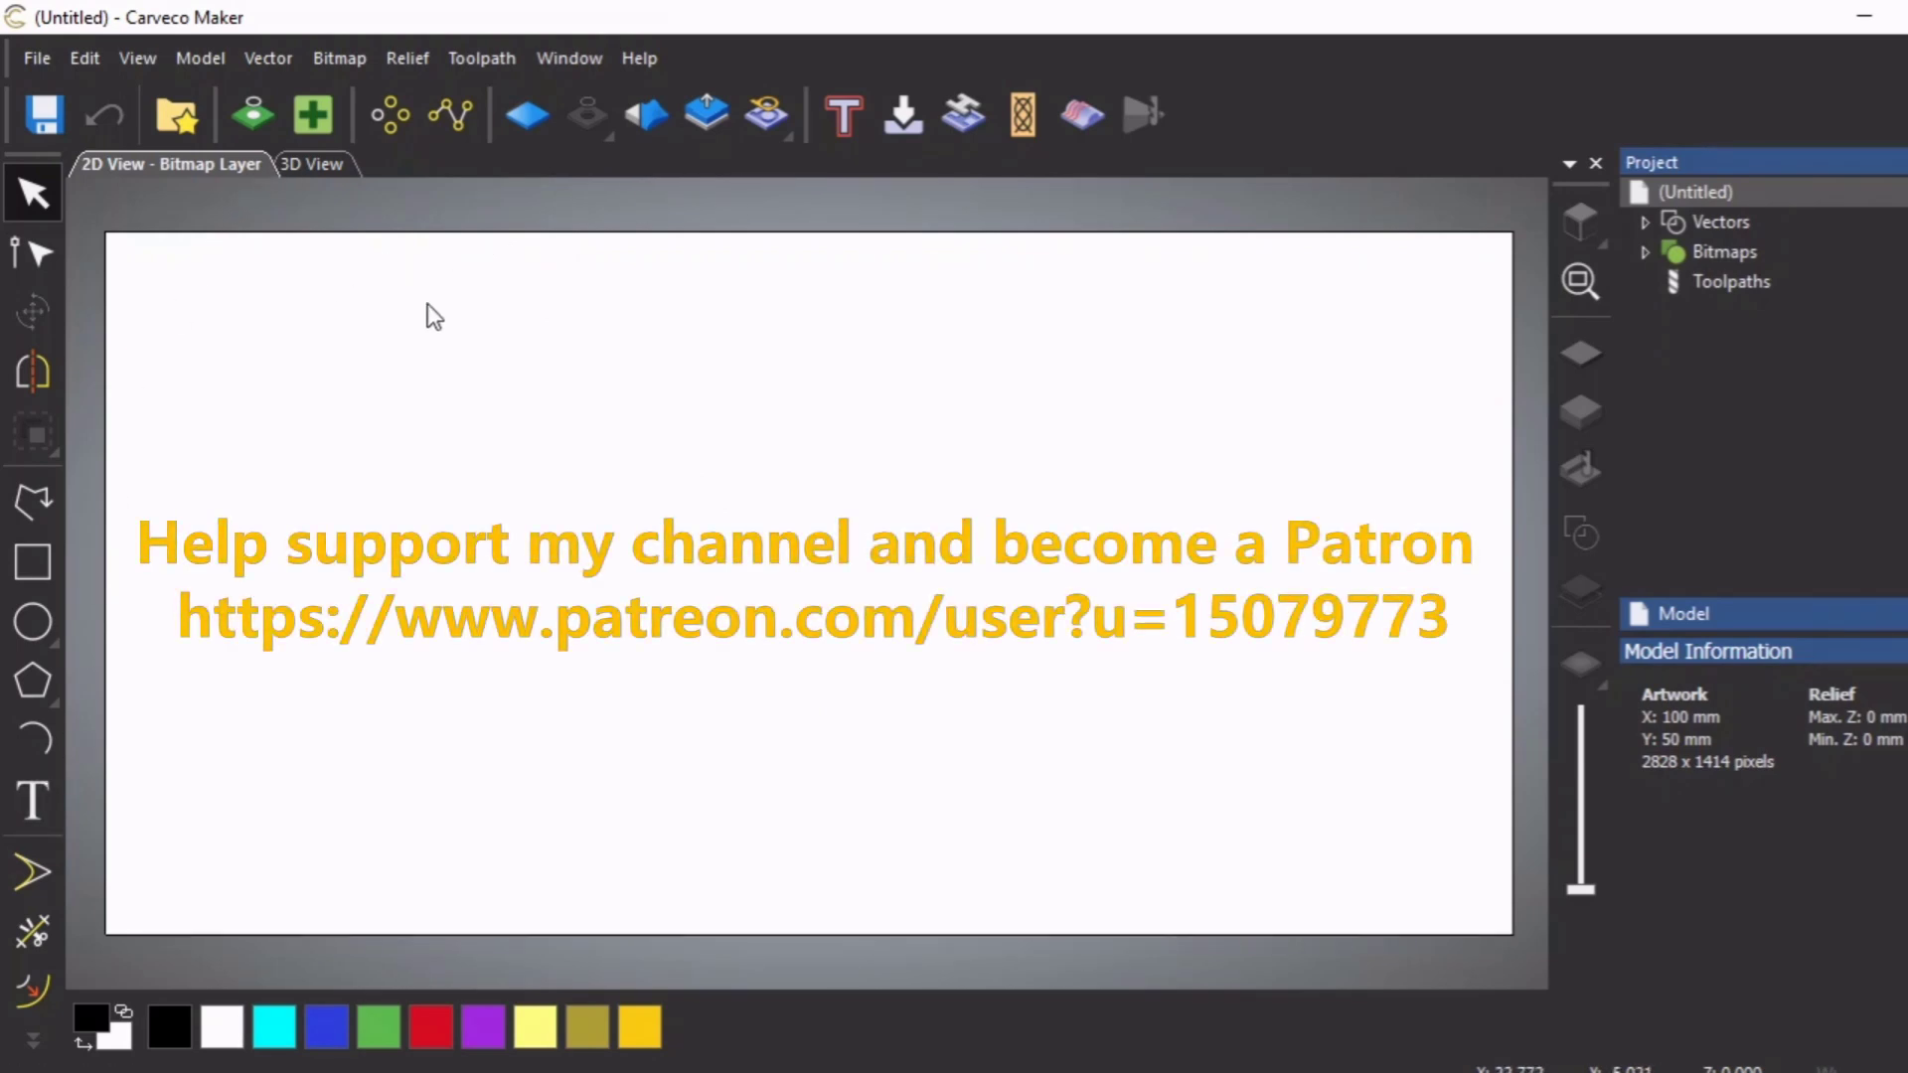
pyautogui.click(139, 61)
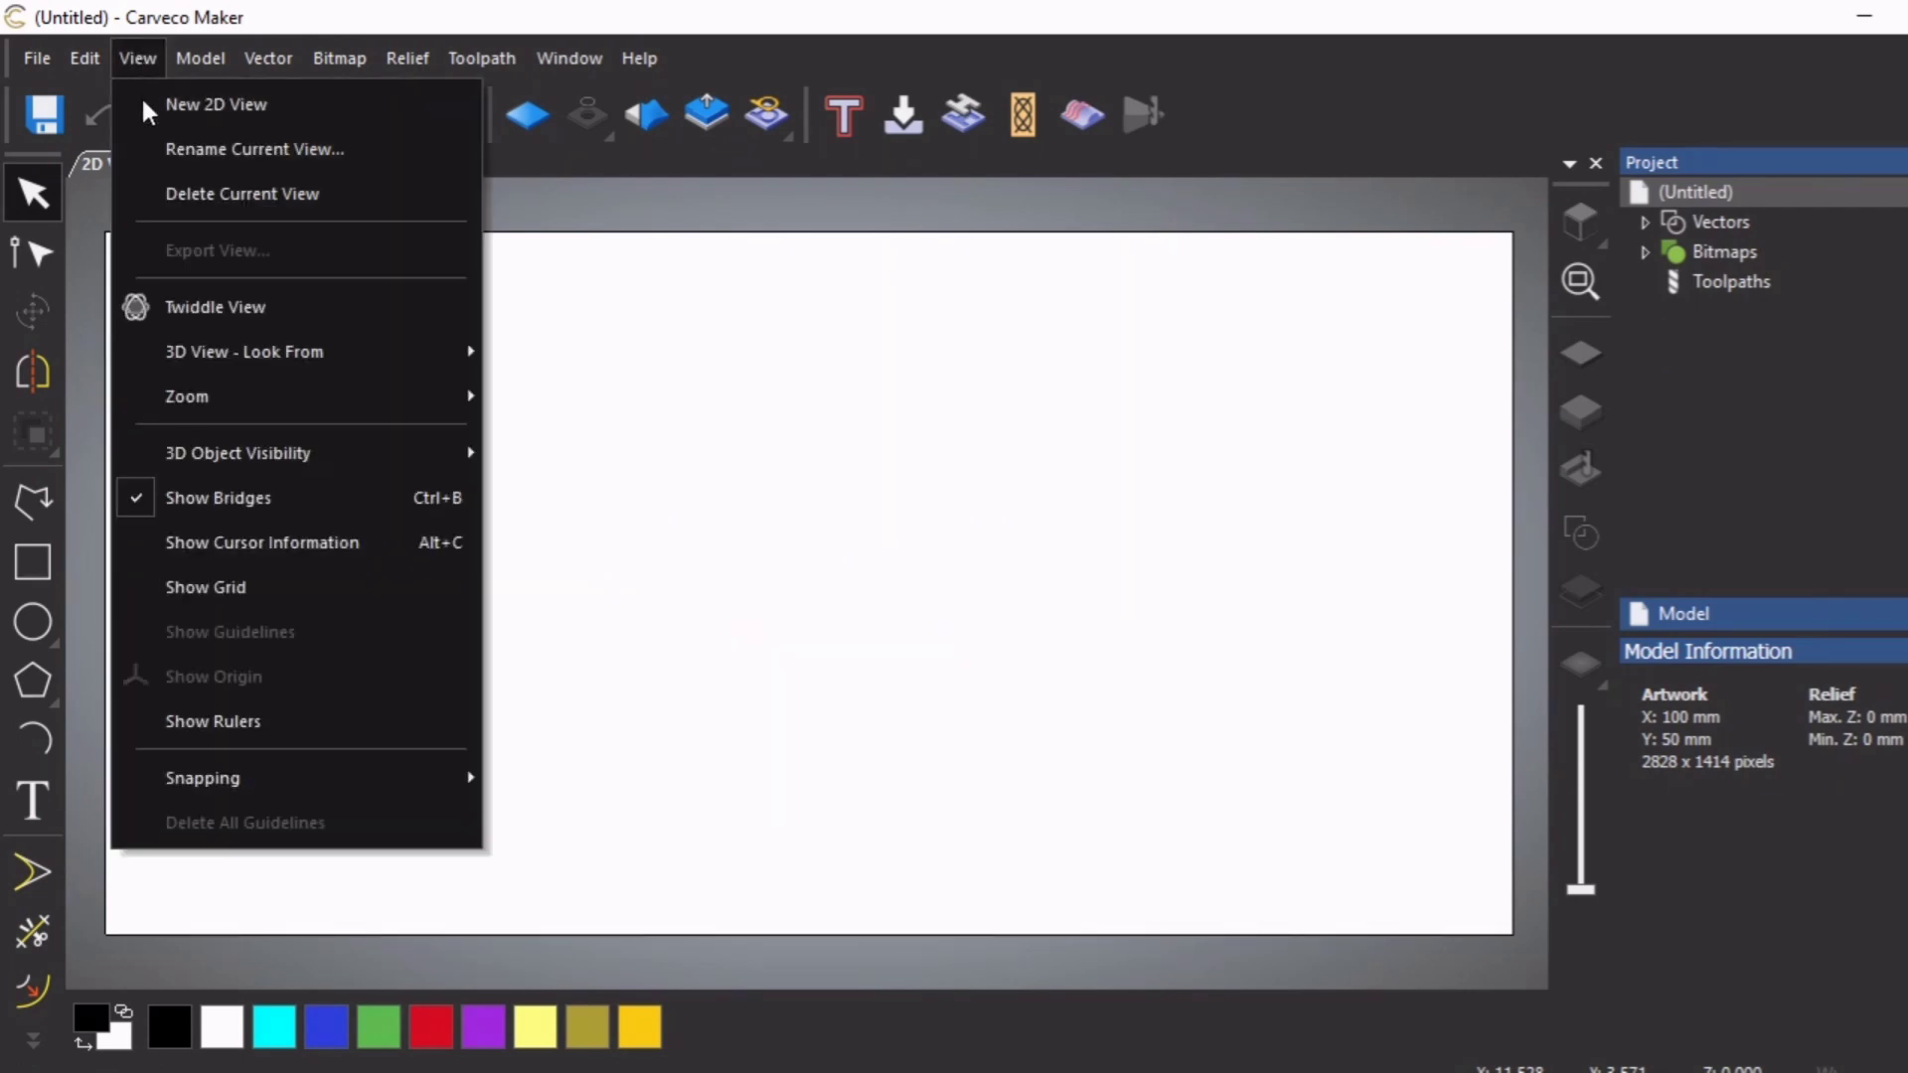
pyautogui.click(195, 723)
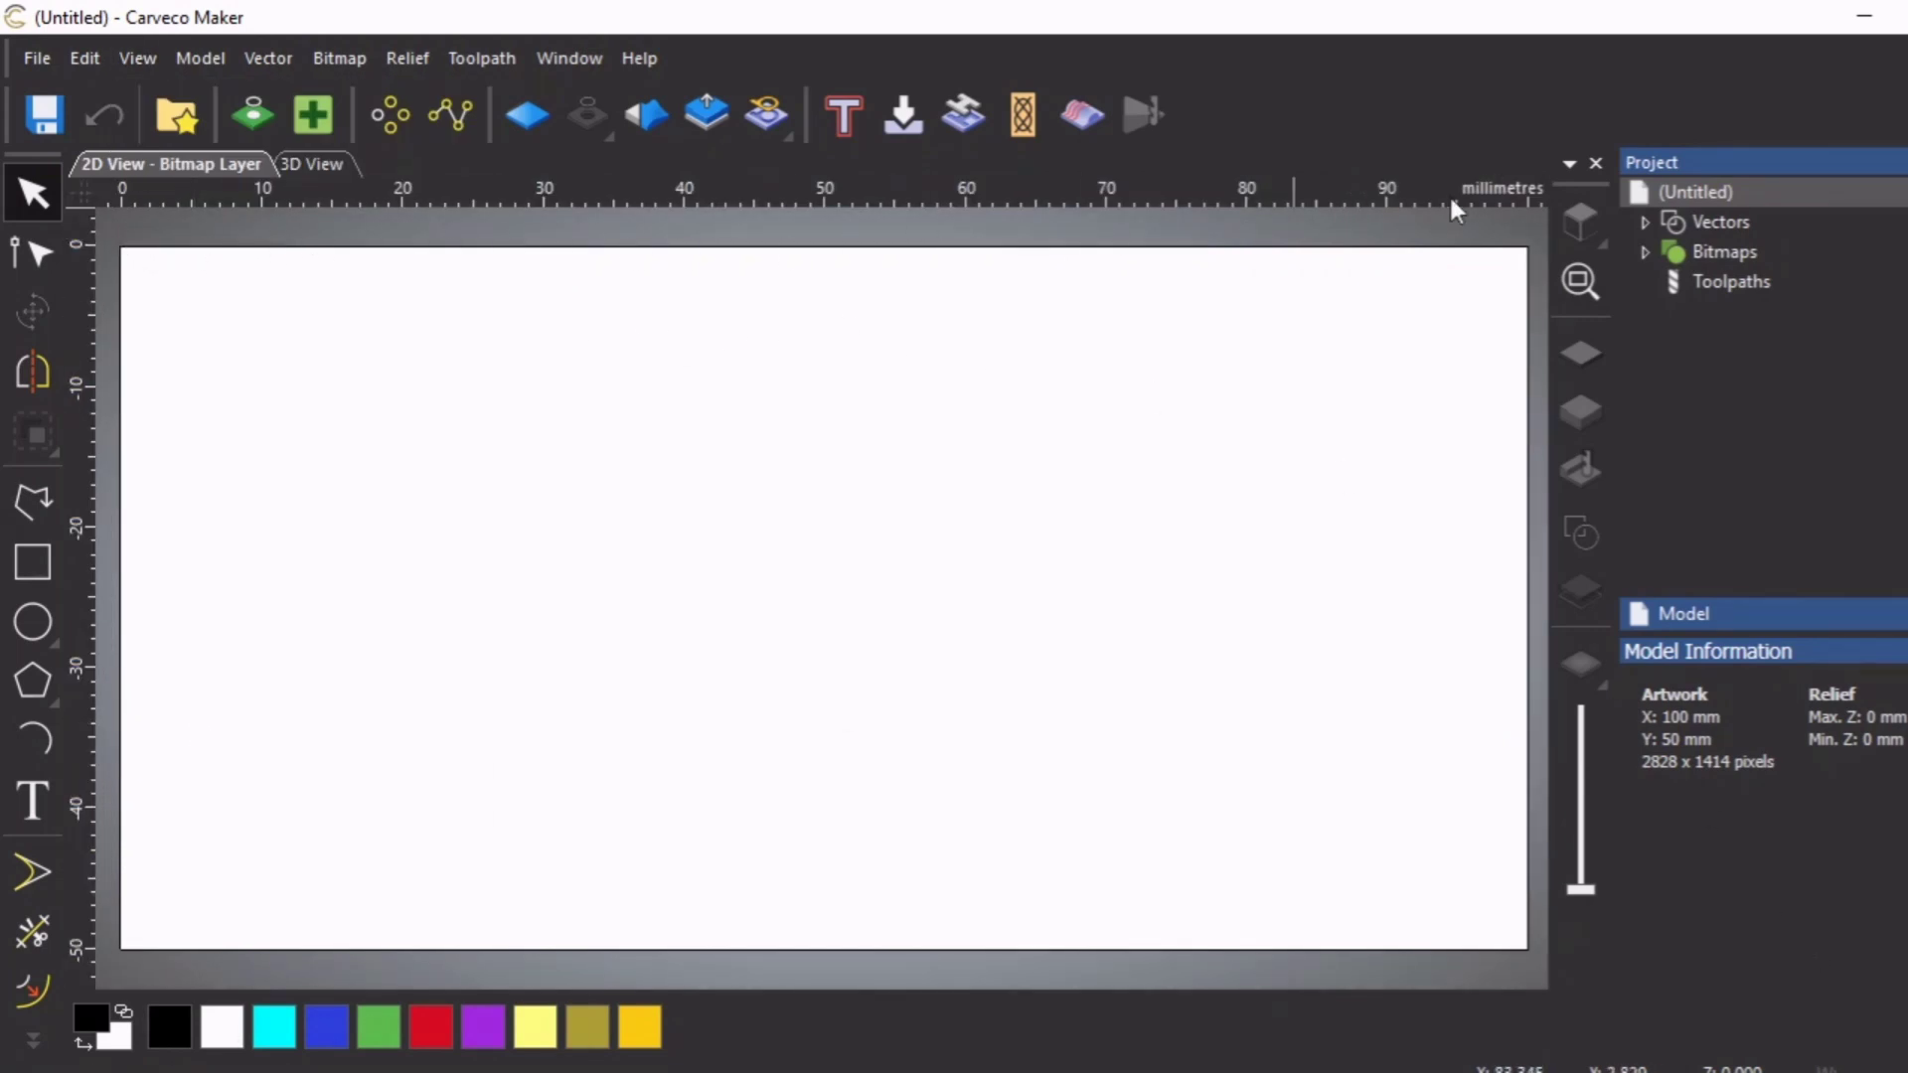
# Place a horizontal guideline across the upper part of the canvas and remove it again
pyautogui.moveTo(582, 190); pyautogui.dragTo(592, 344)
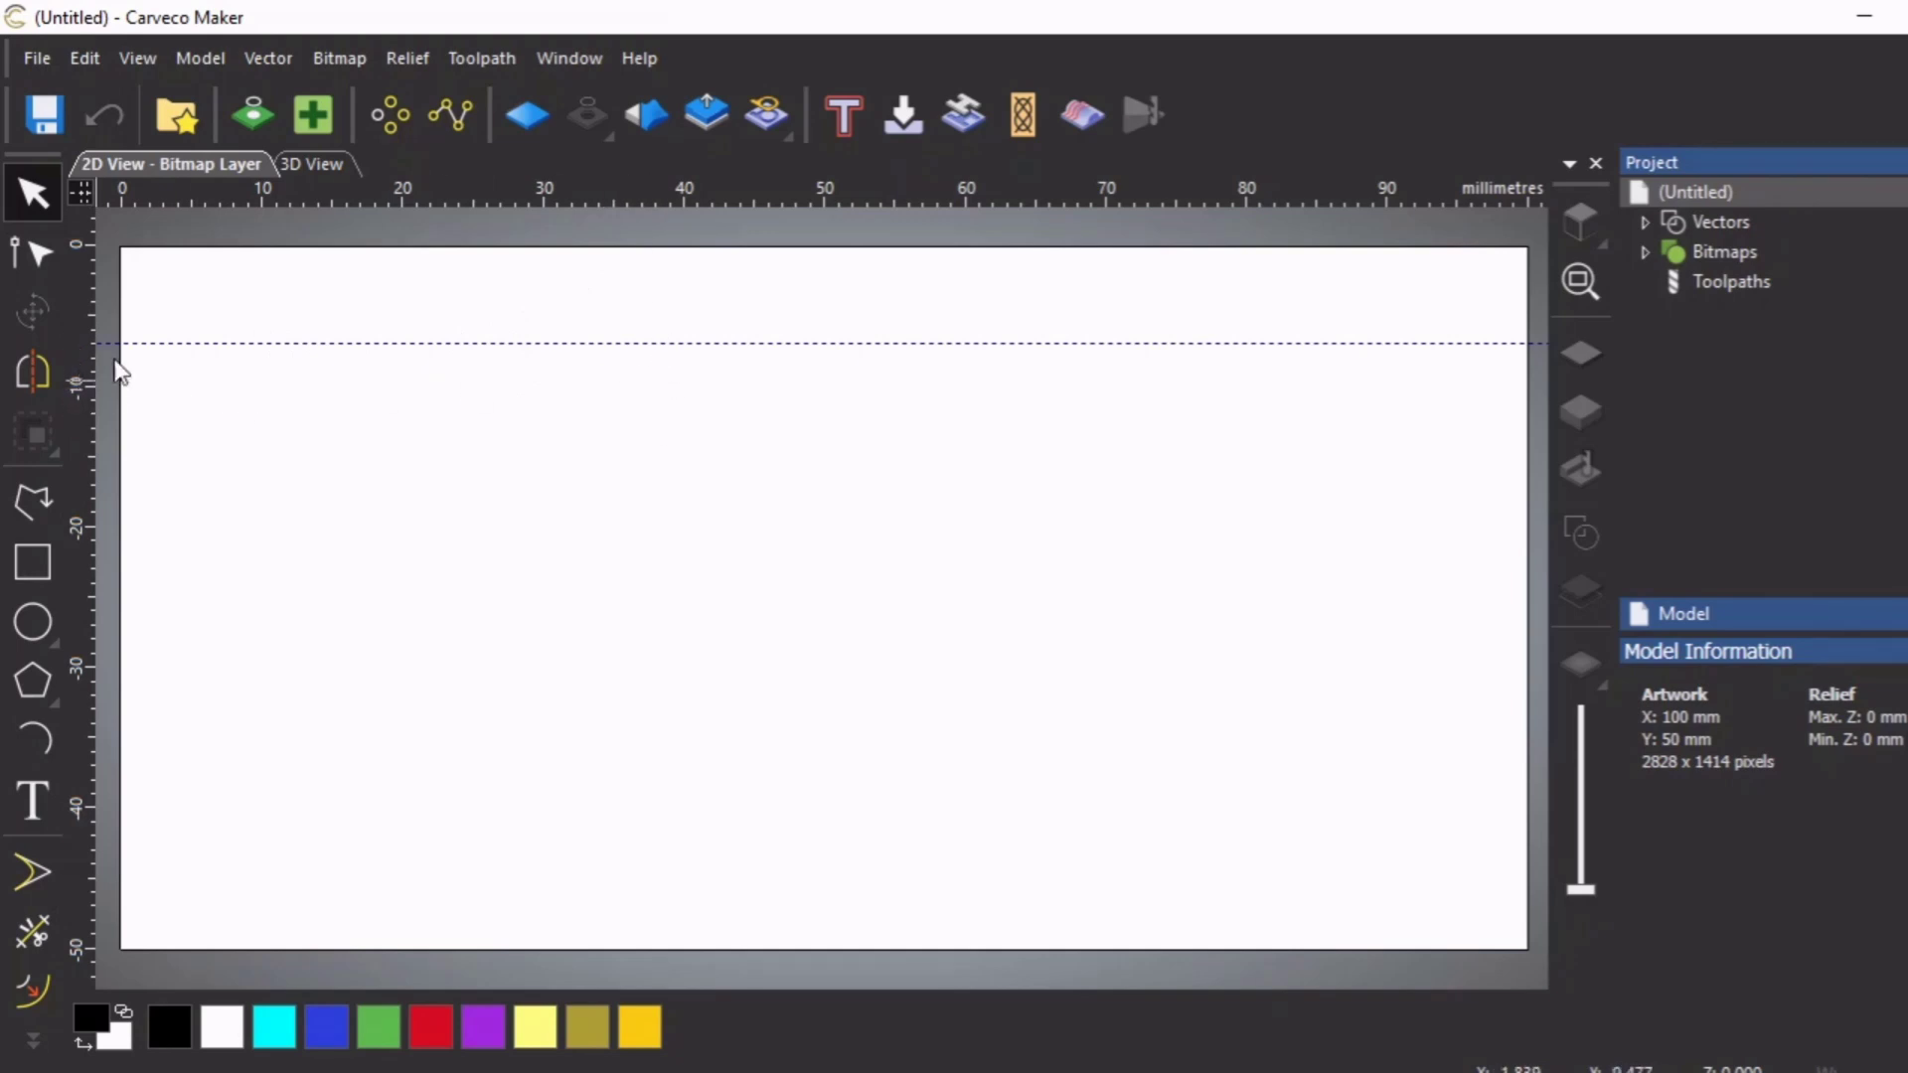
pyautogui.moveTo(545, 342); pyautogui.dragTo(534, 186)
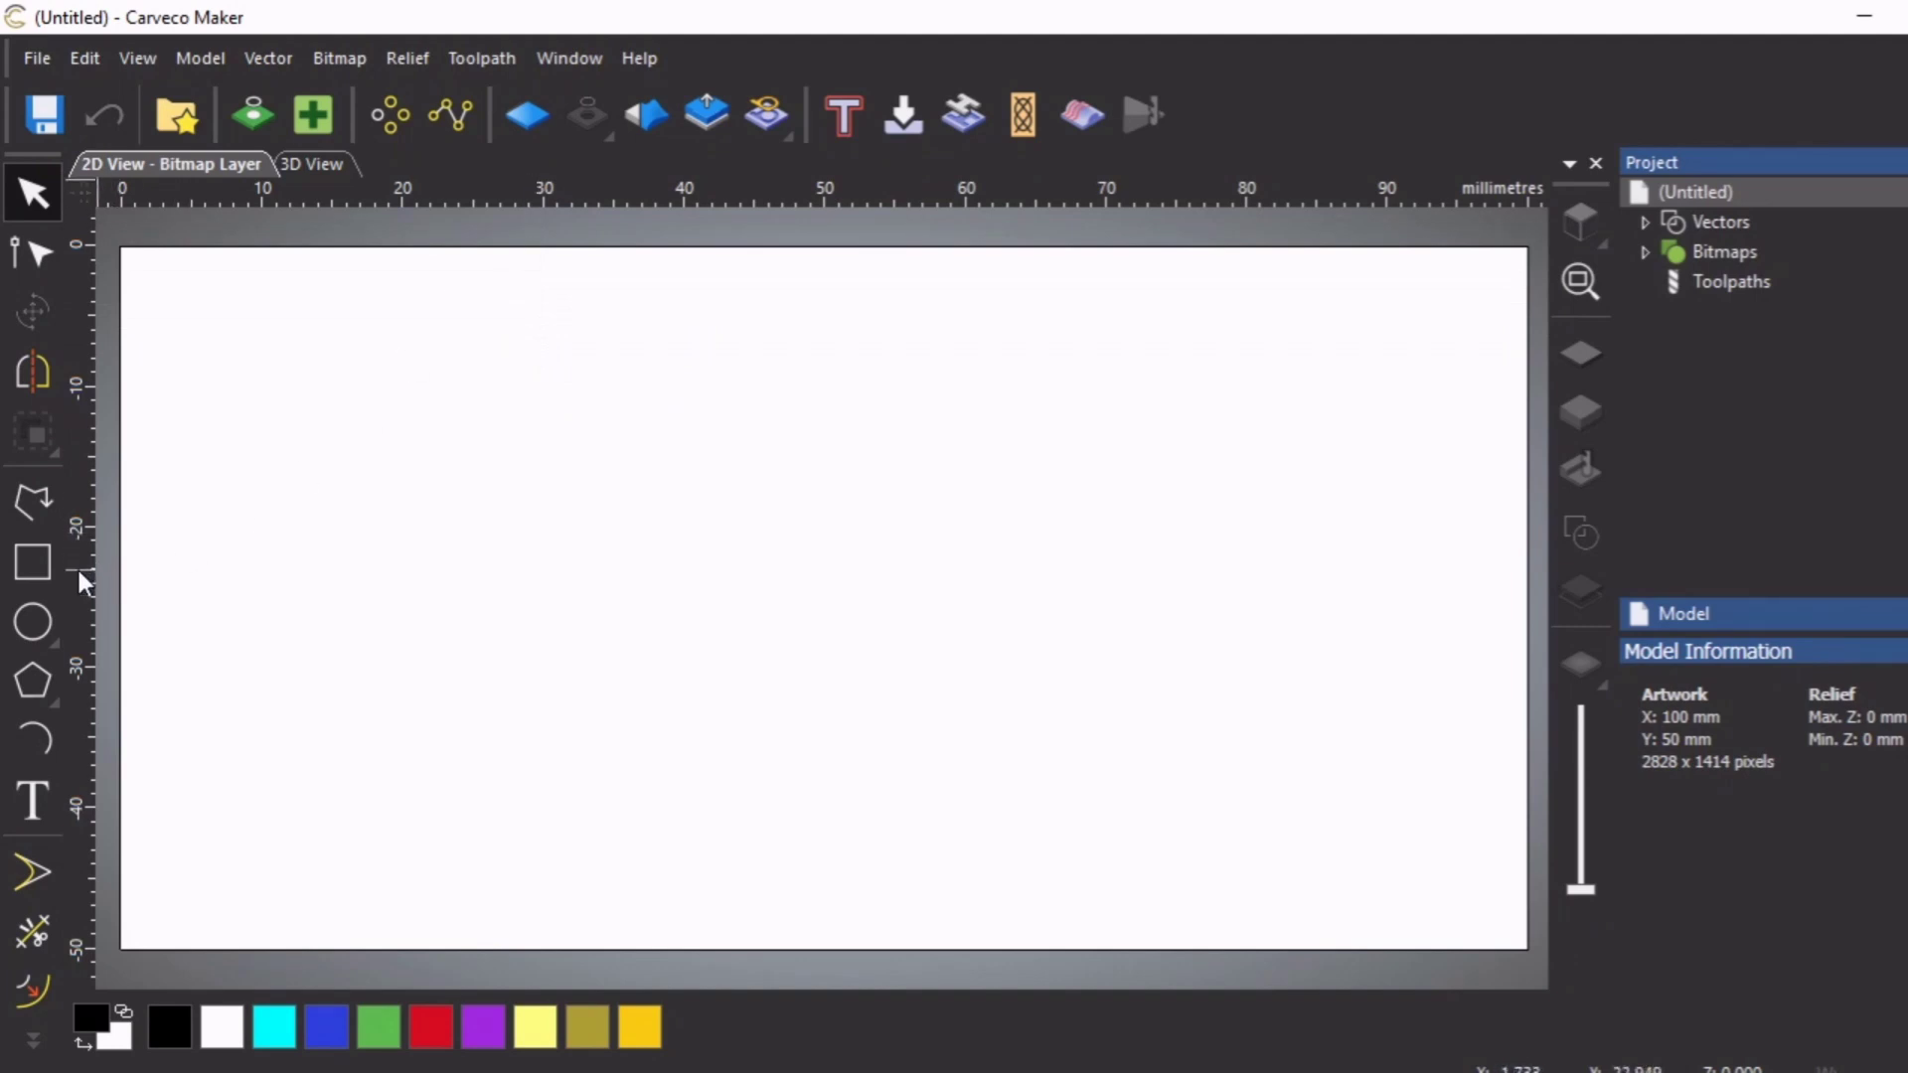
pyautogui.moveTo(80, 570)
pyautogui.mouseDown()
pyautogui.moveTo(1131, 569)
pyautogui.moveTo(84, 594)
pyautogui.mouseUp()
pyautogui.click(33, 564)
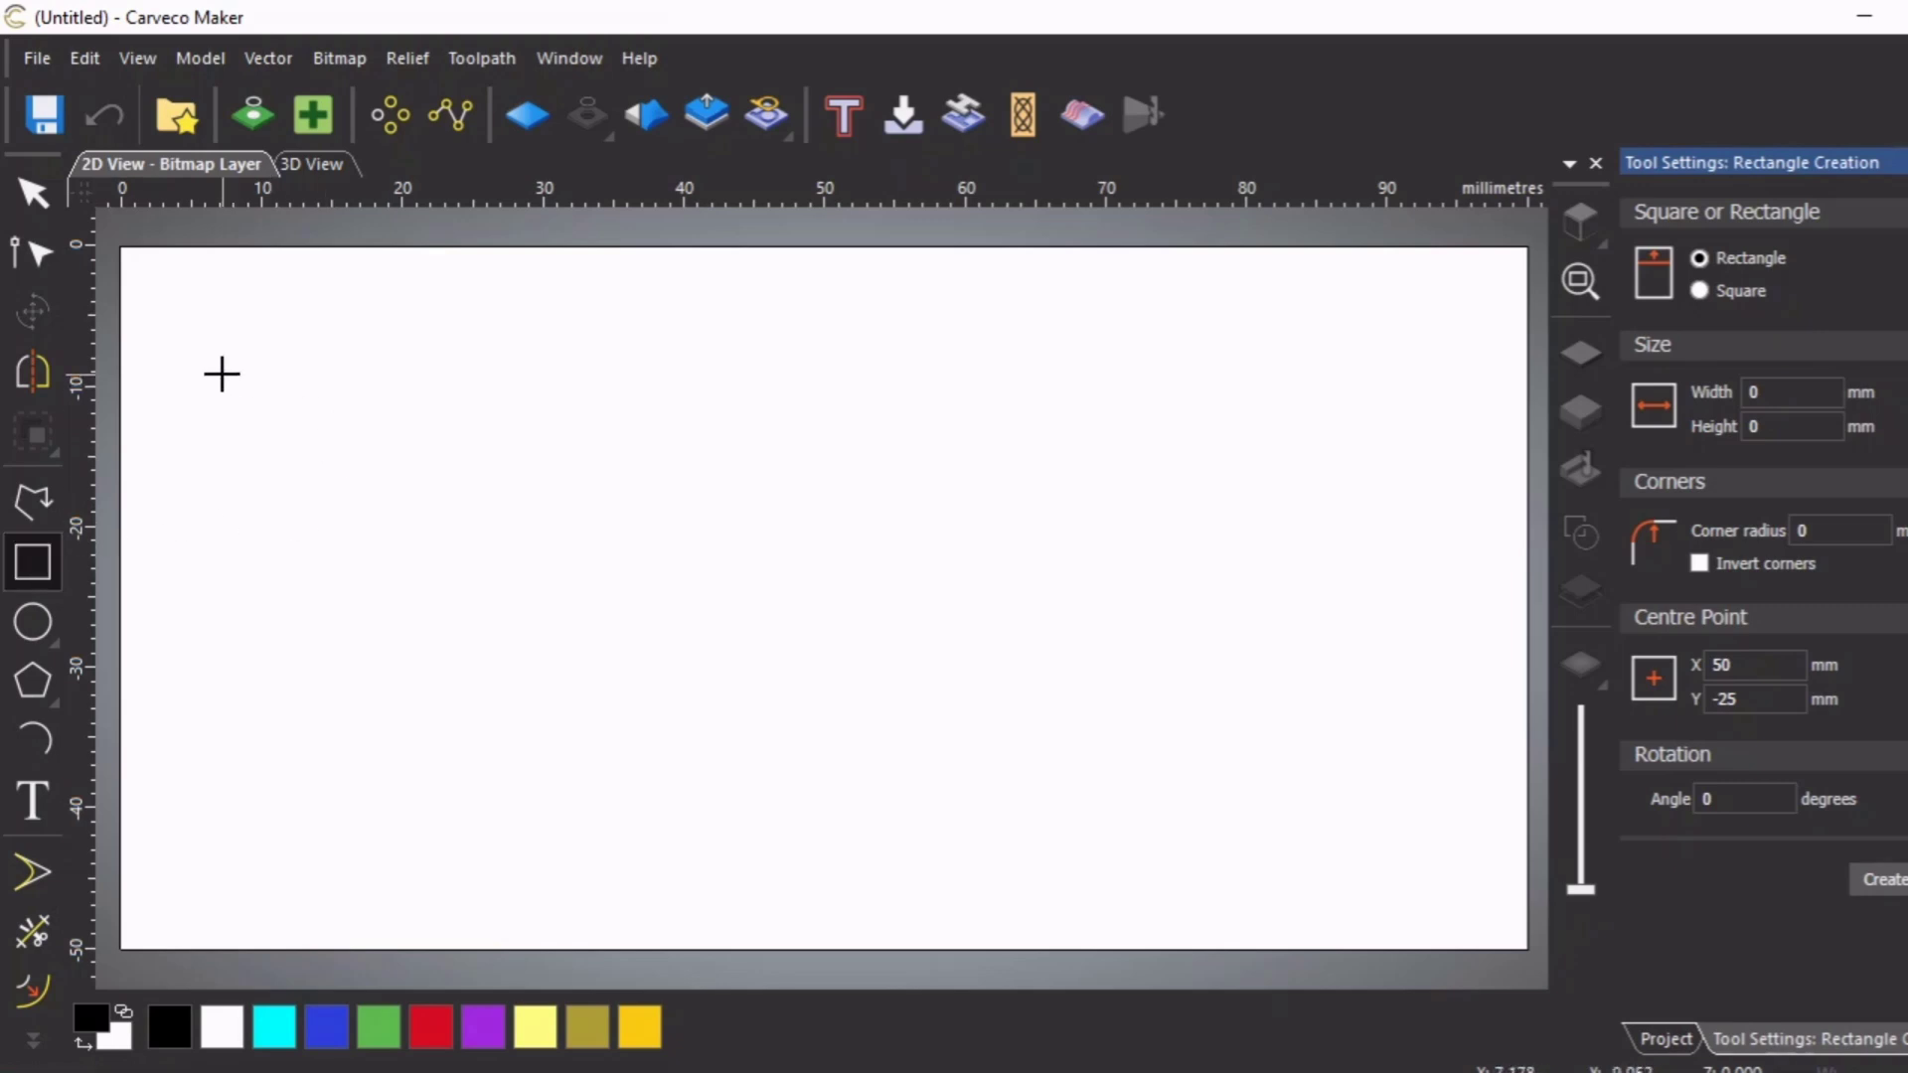
pyautogui.moveTo(257, 379); pyautogui.dragTo(1379, 826)
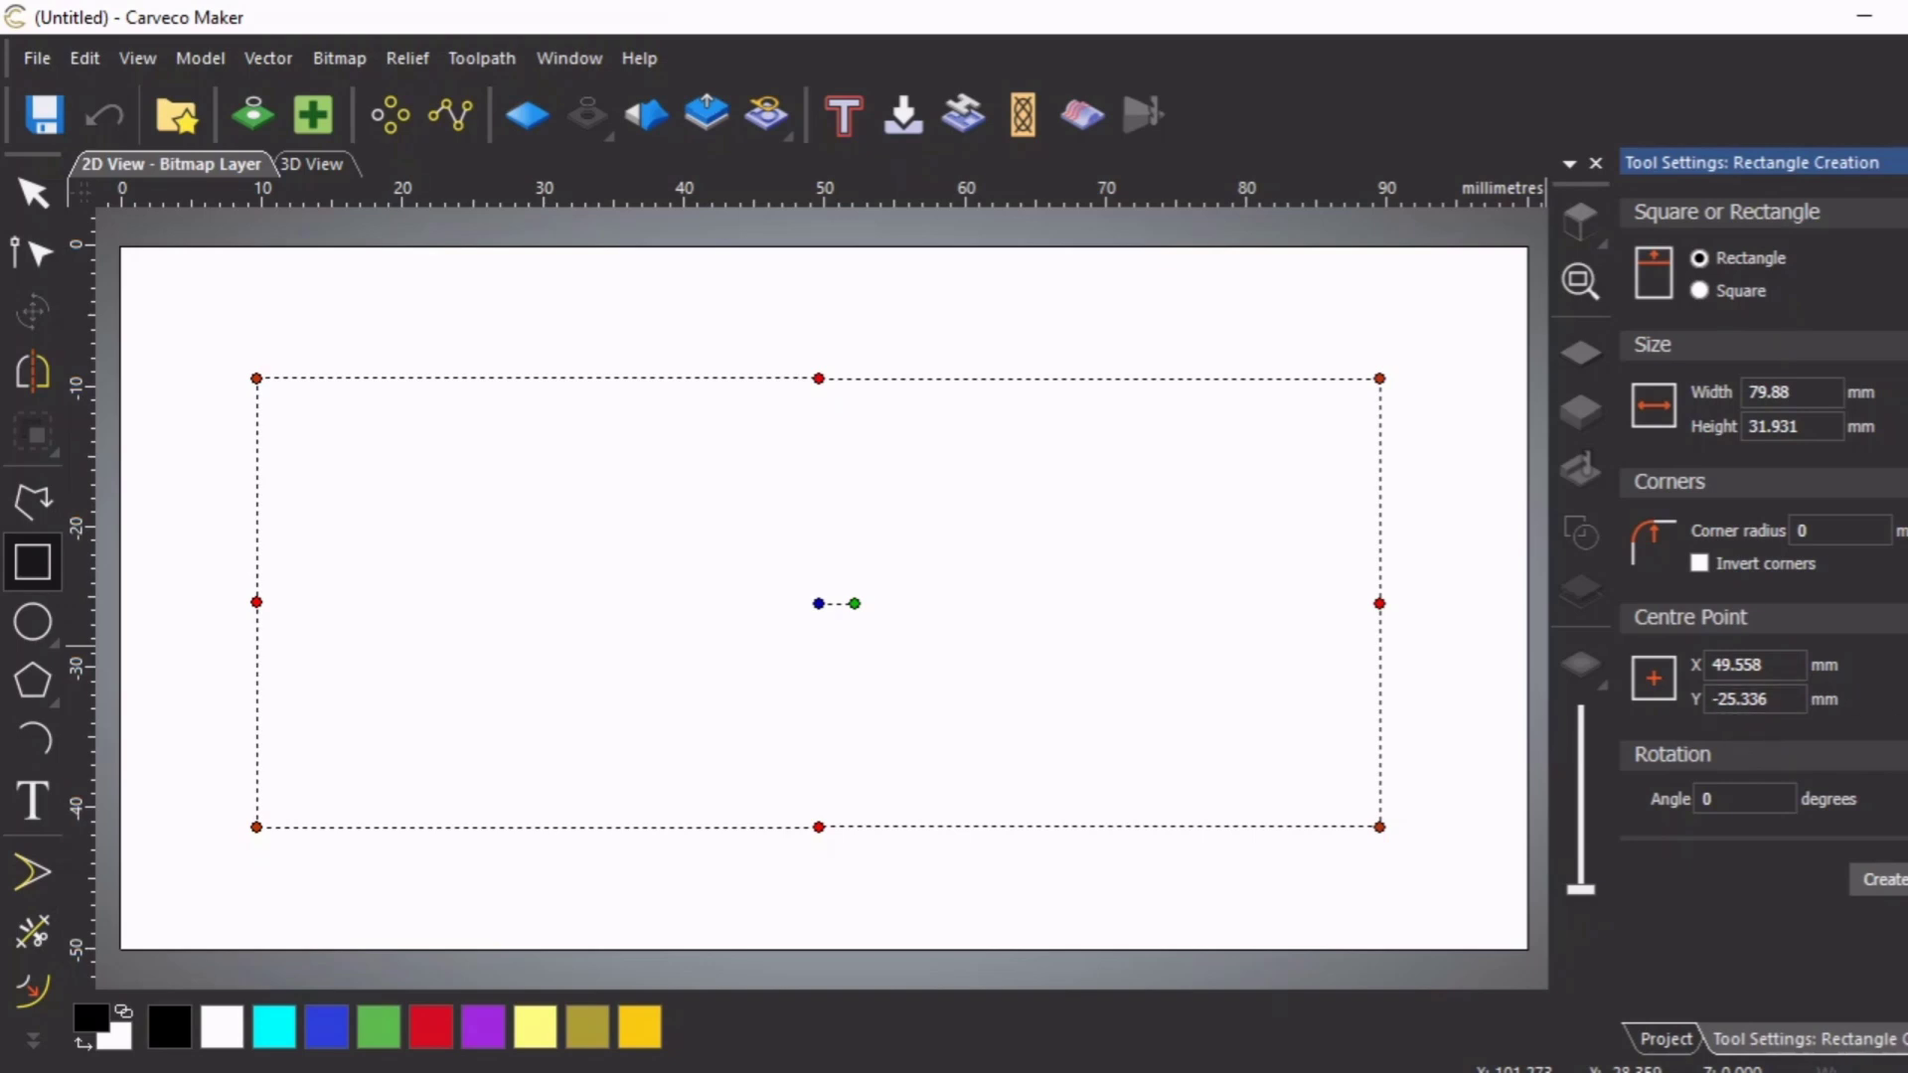
pyautogui.press('Escape')
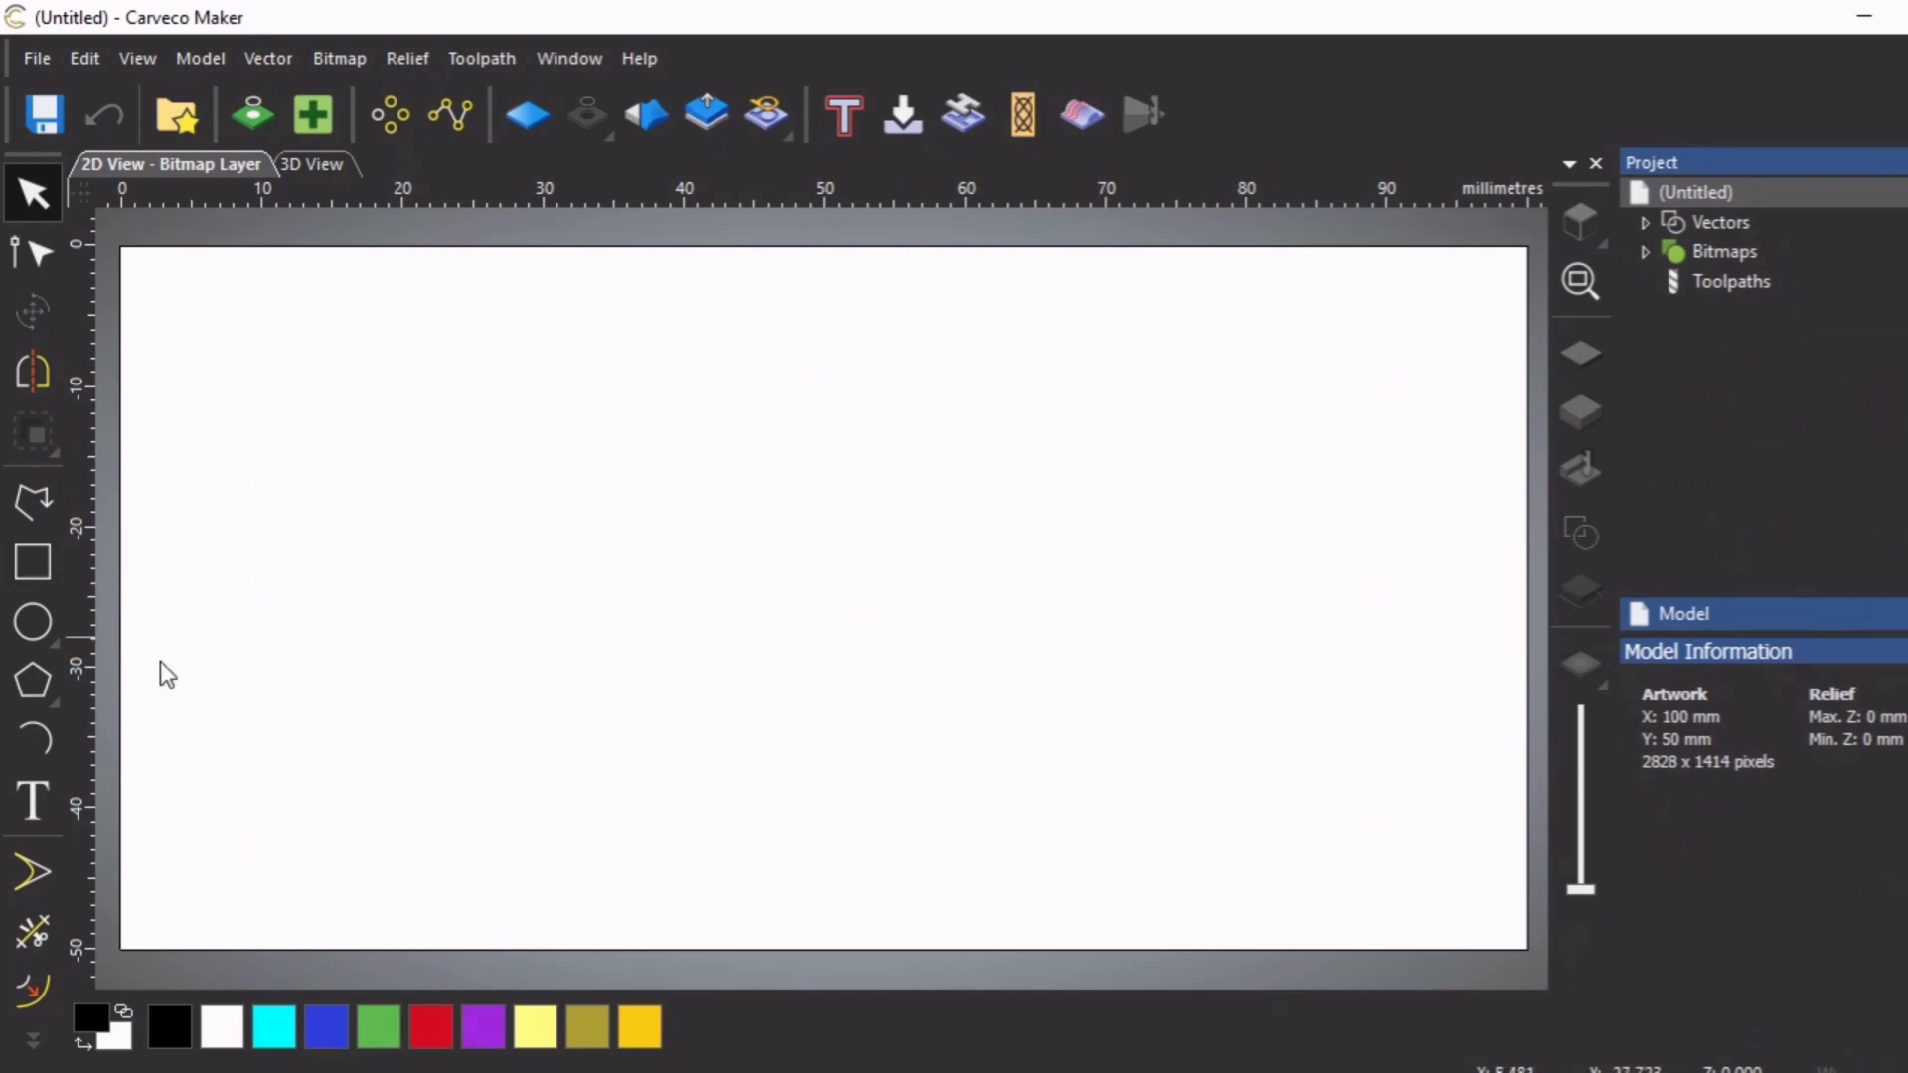
# Create a 100 x 50 mm rectangle from the model's top-left corner to its bottom-right corner
pyautogui.click(30, 571)
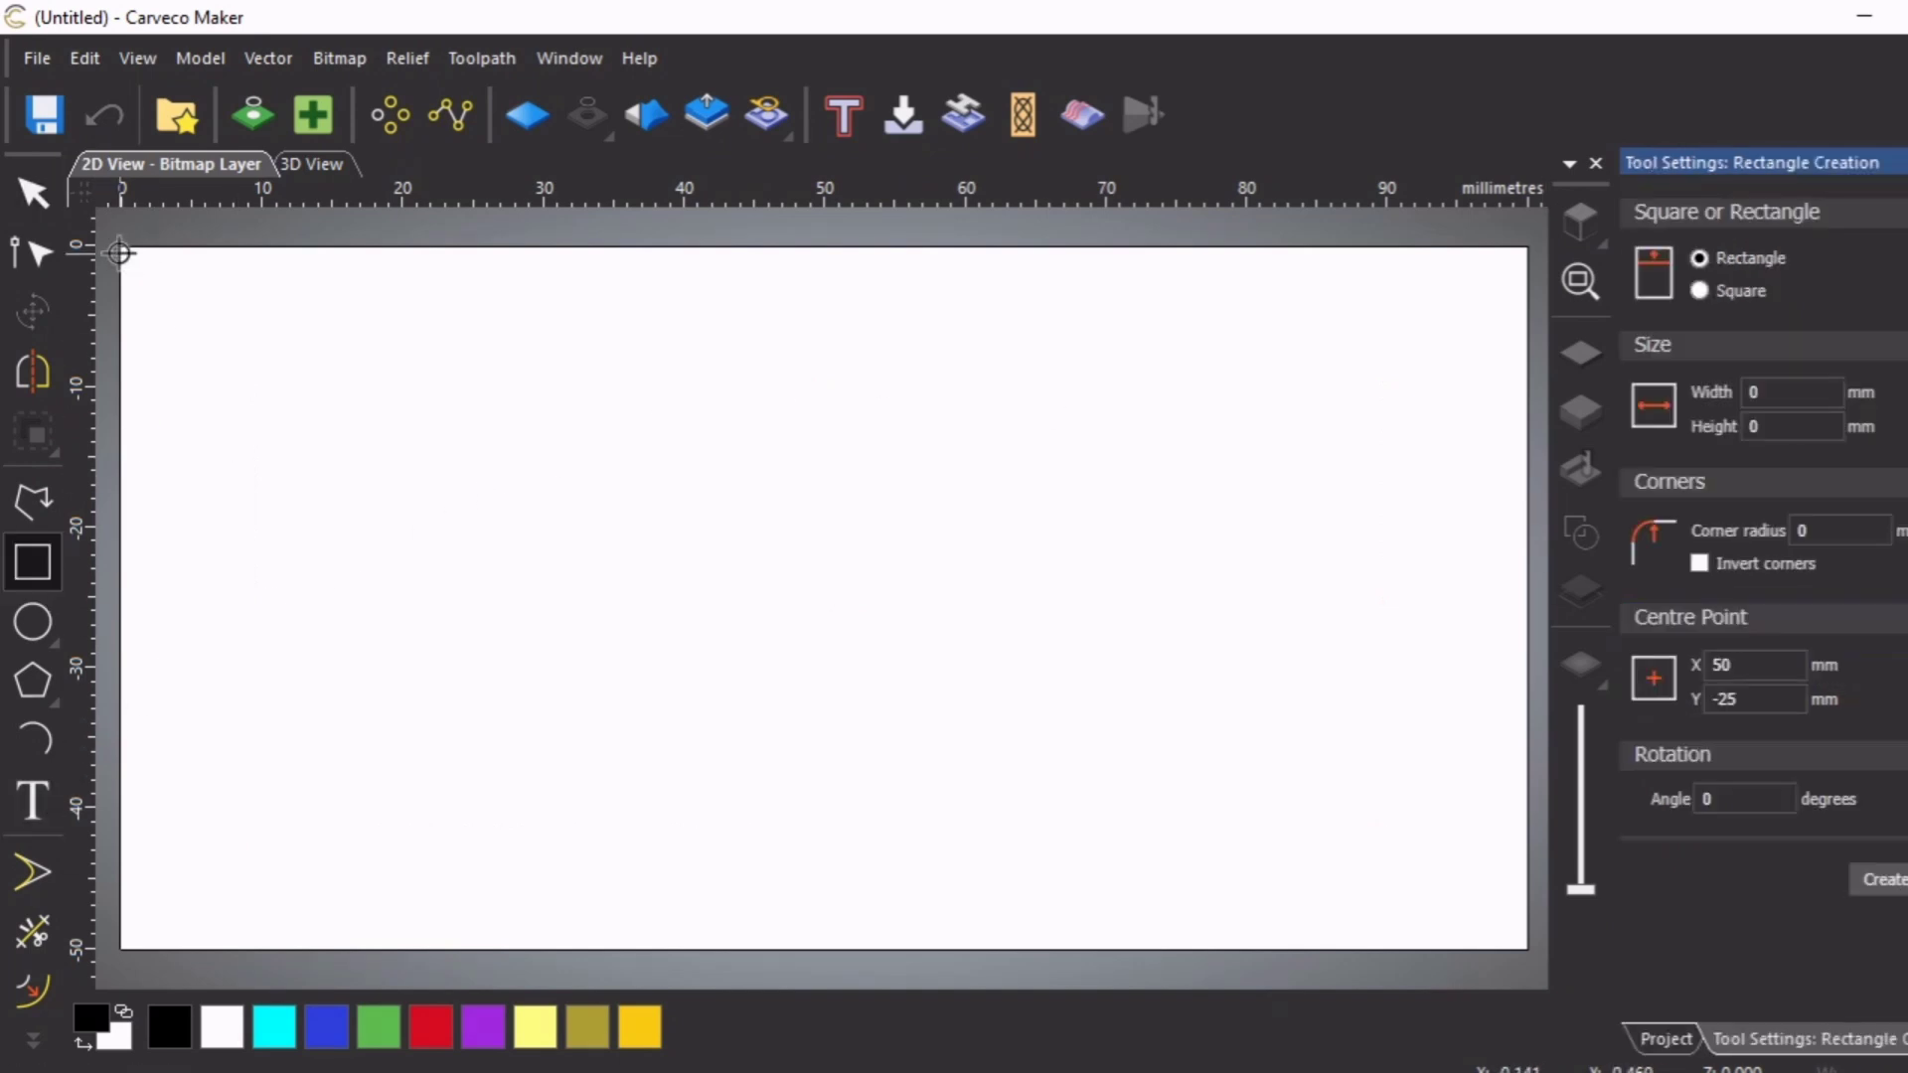
pyautogui.moveTo(119, 244); pyautogui.dragTo(1526, 951)
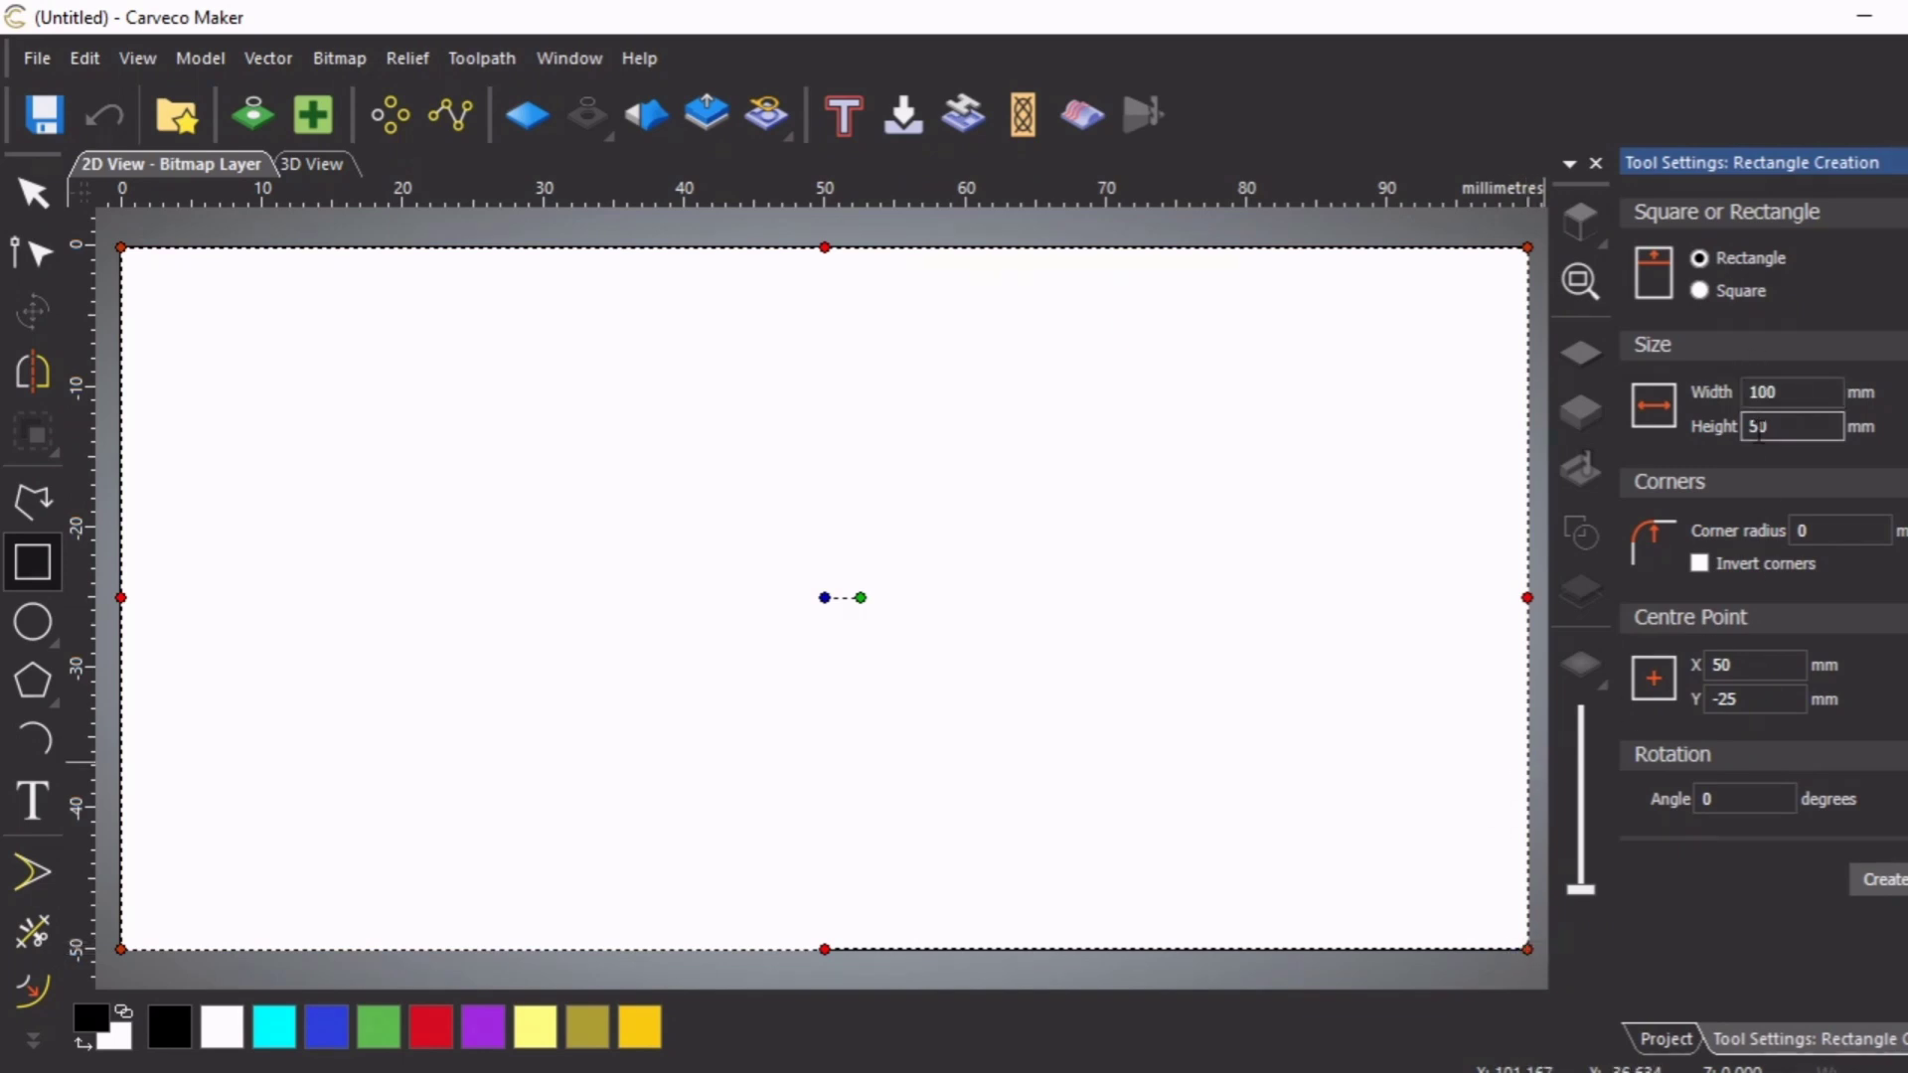
pyautogui.click(1899, 883)
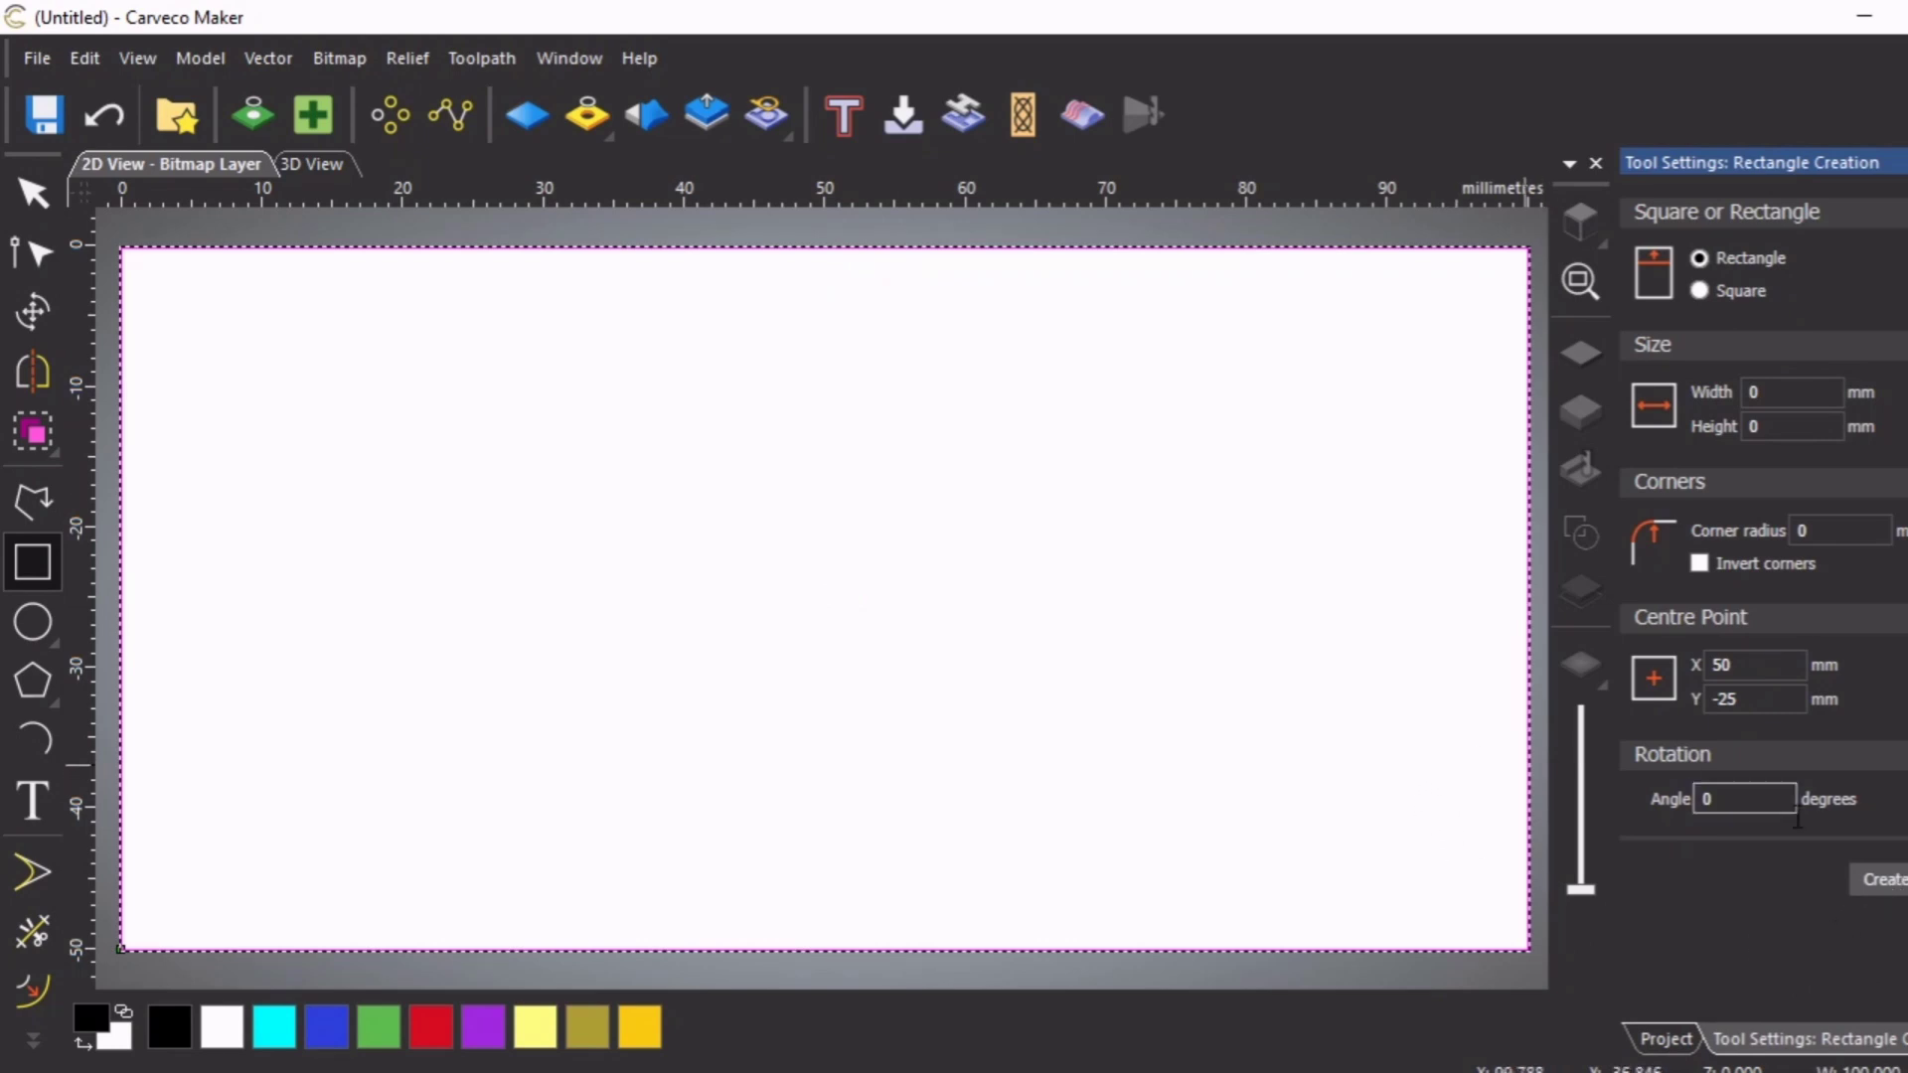
pyautogui.press('Escape')
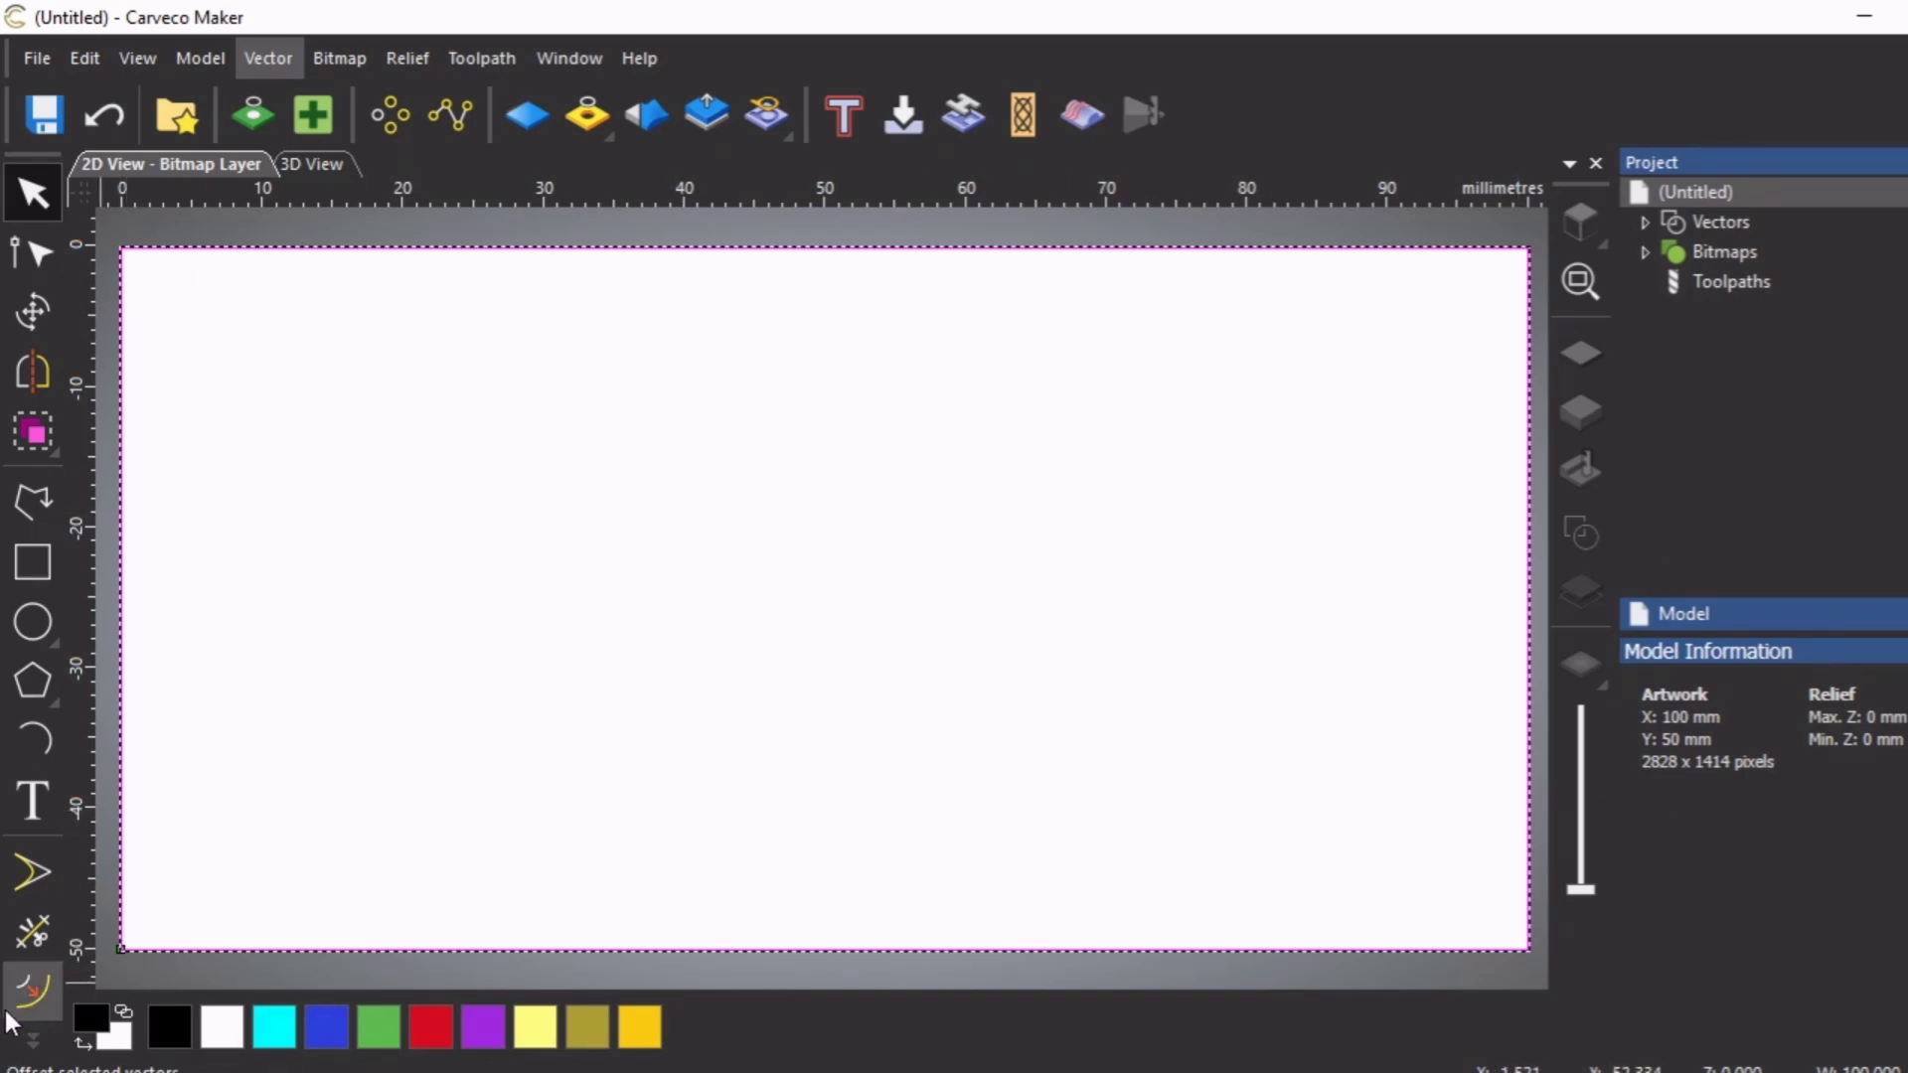
# Offset the border rectangle inwards by 10 mm, keeping the original vector
pyautogui.click(38, 994)
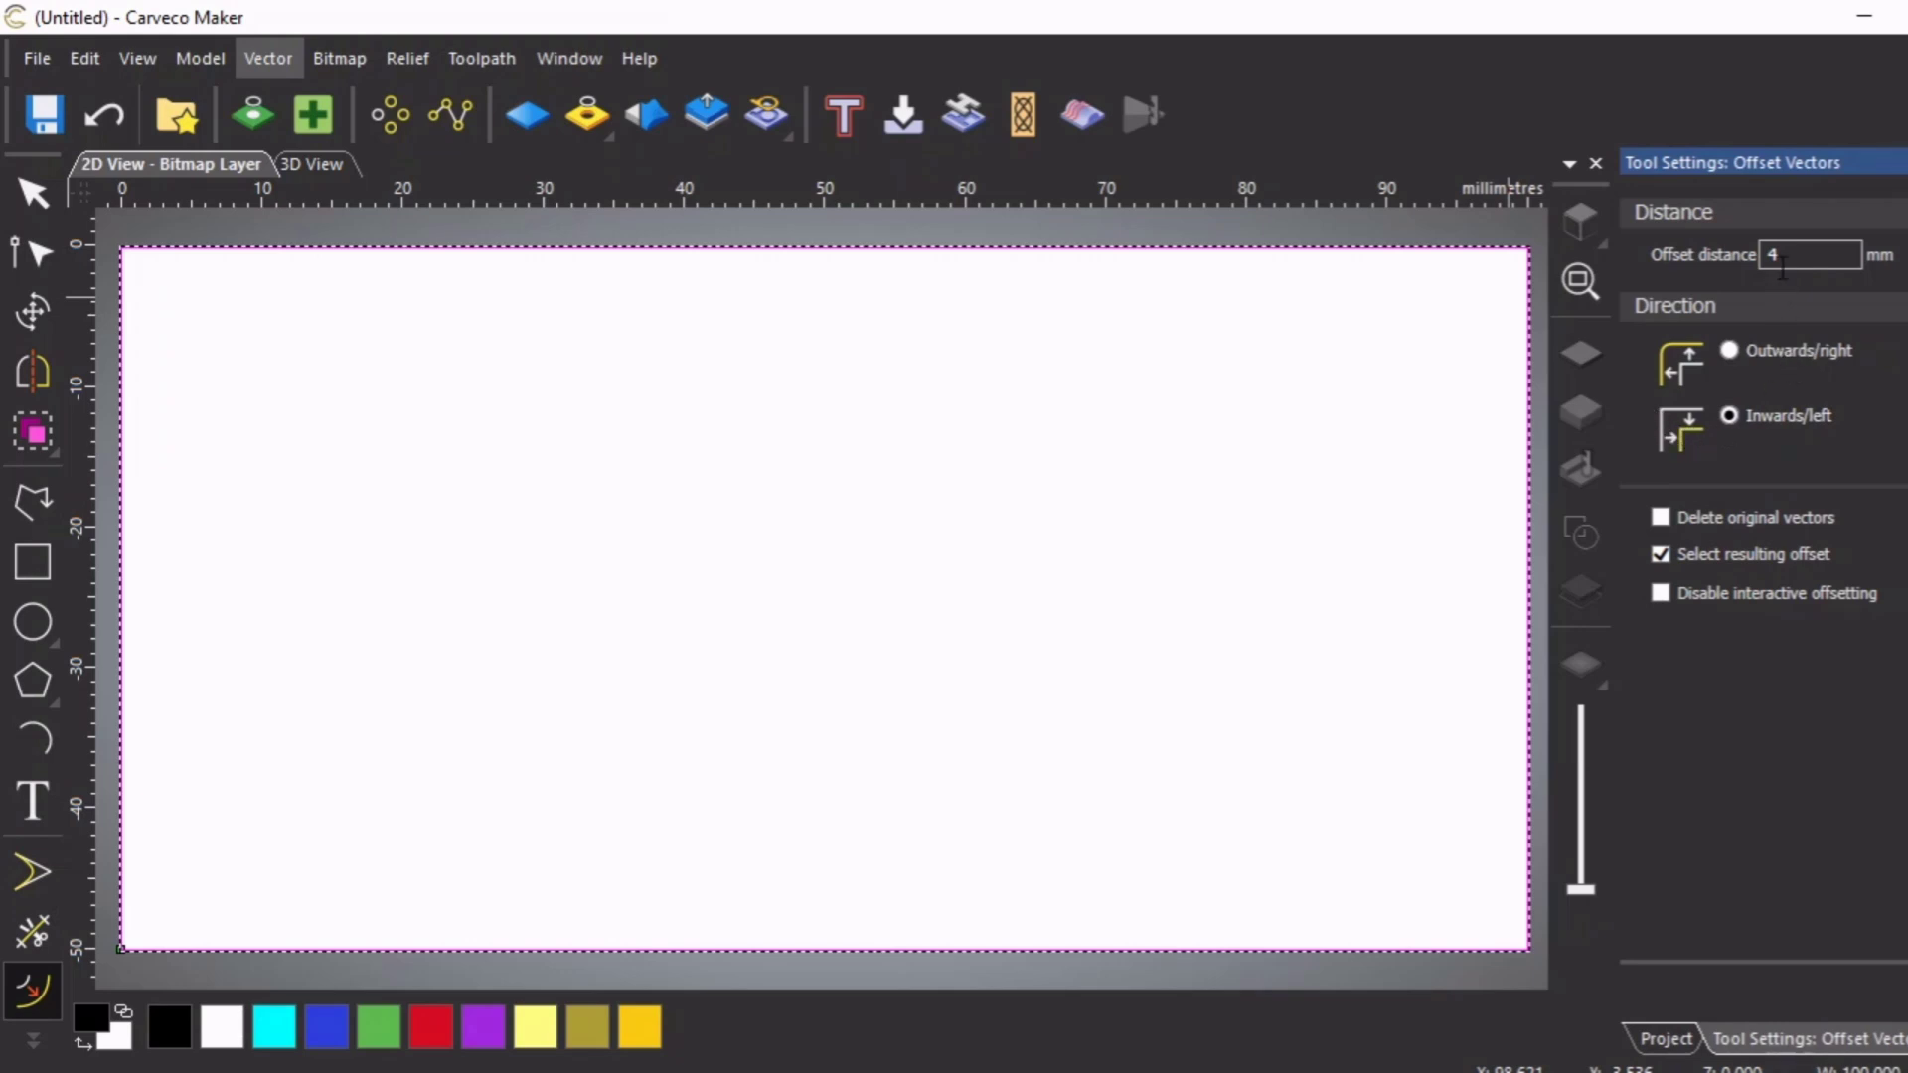
pyautogui.moveTo(1796, 254); pyautogui.dragTo(1750, 256)
pyautogui.press('Return')
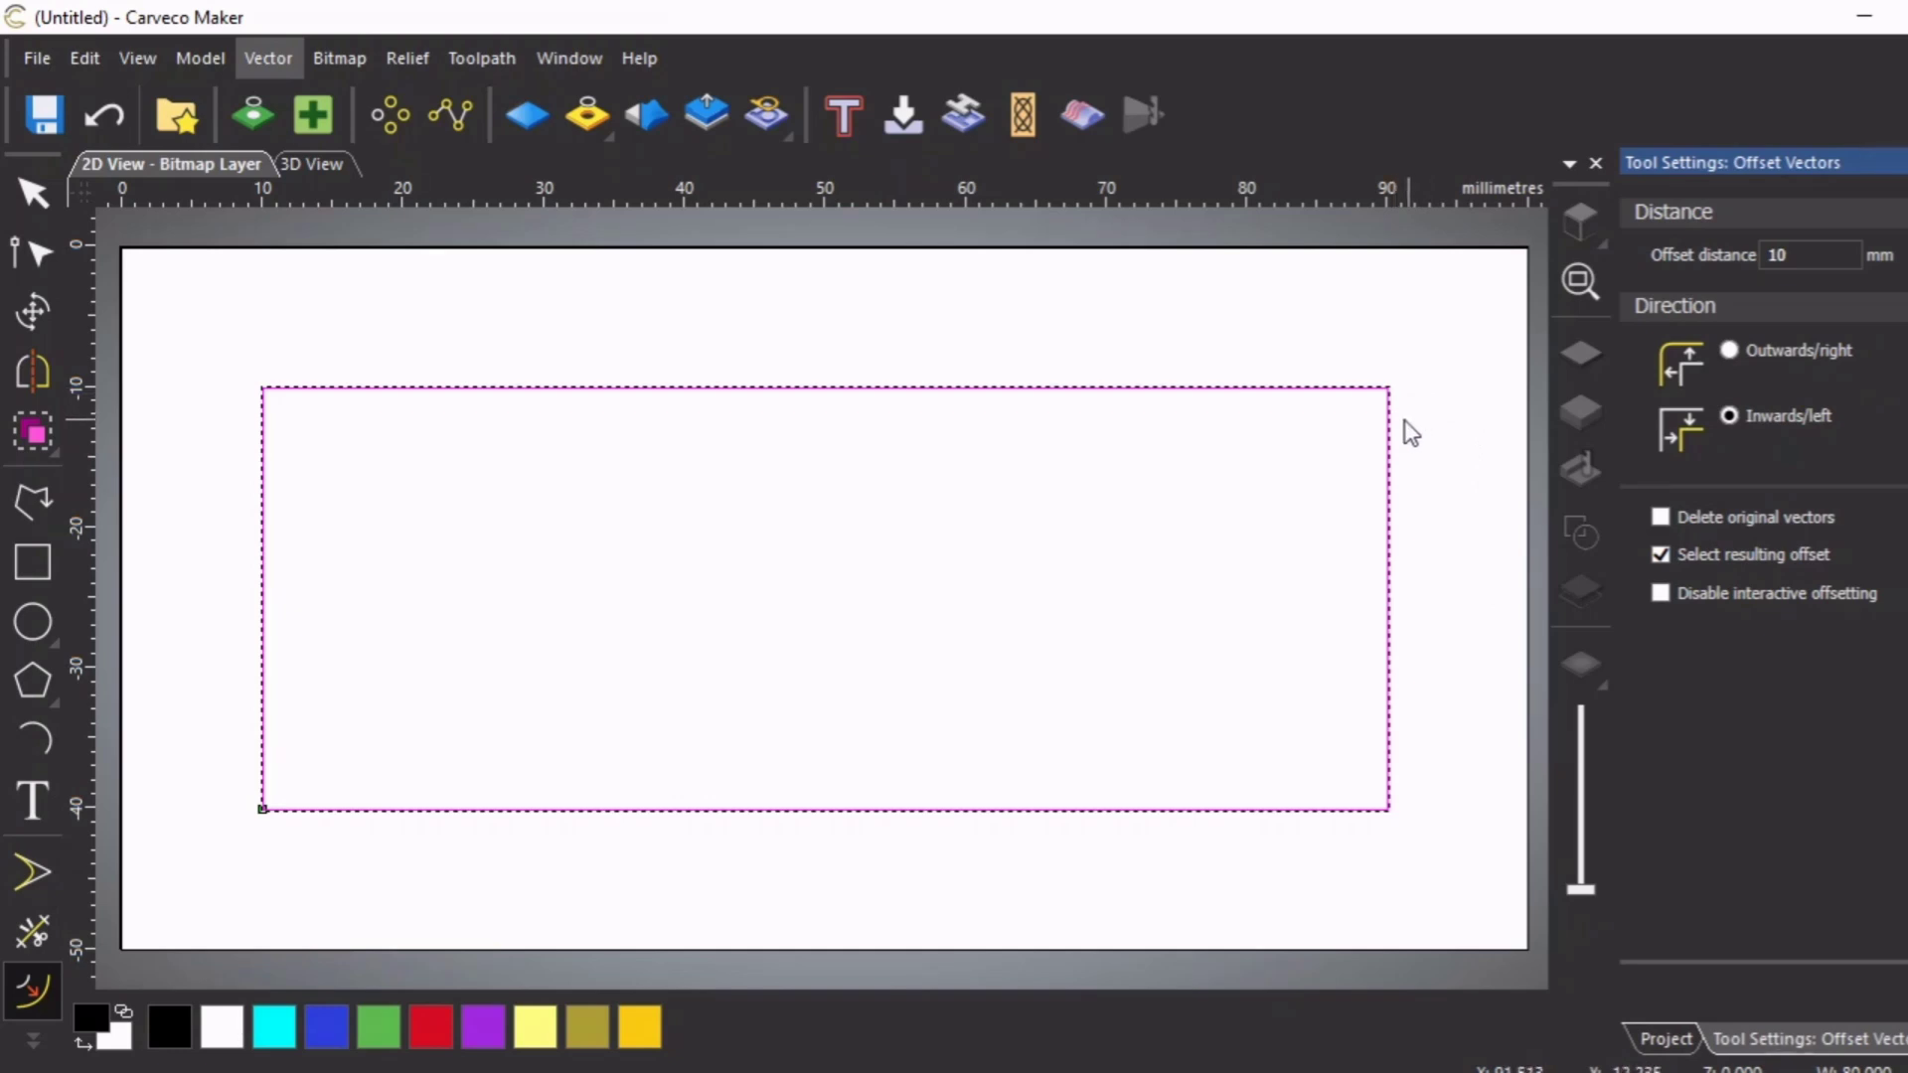
# Cut the outer border rectangle, leaving only the inner offset rectangle
pyautogui.click(912, 258)
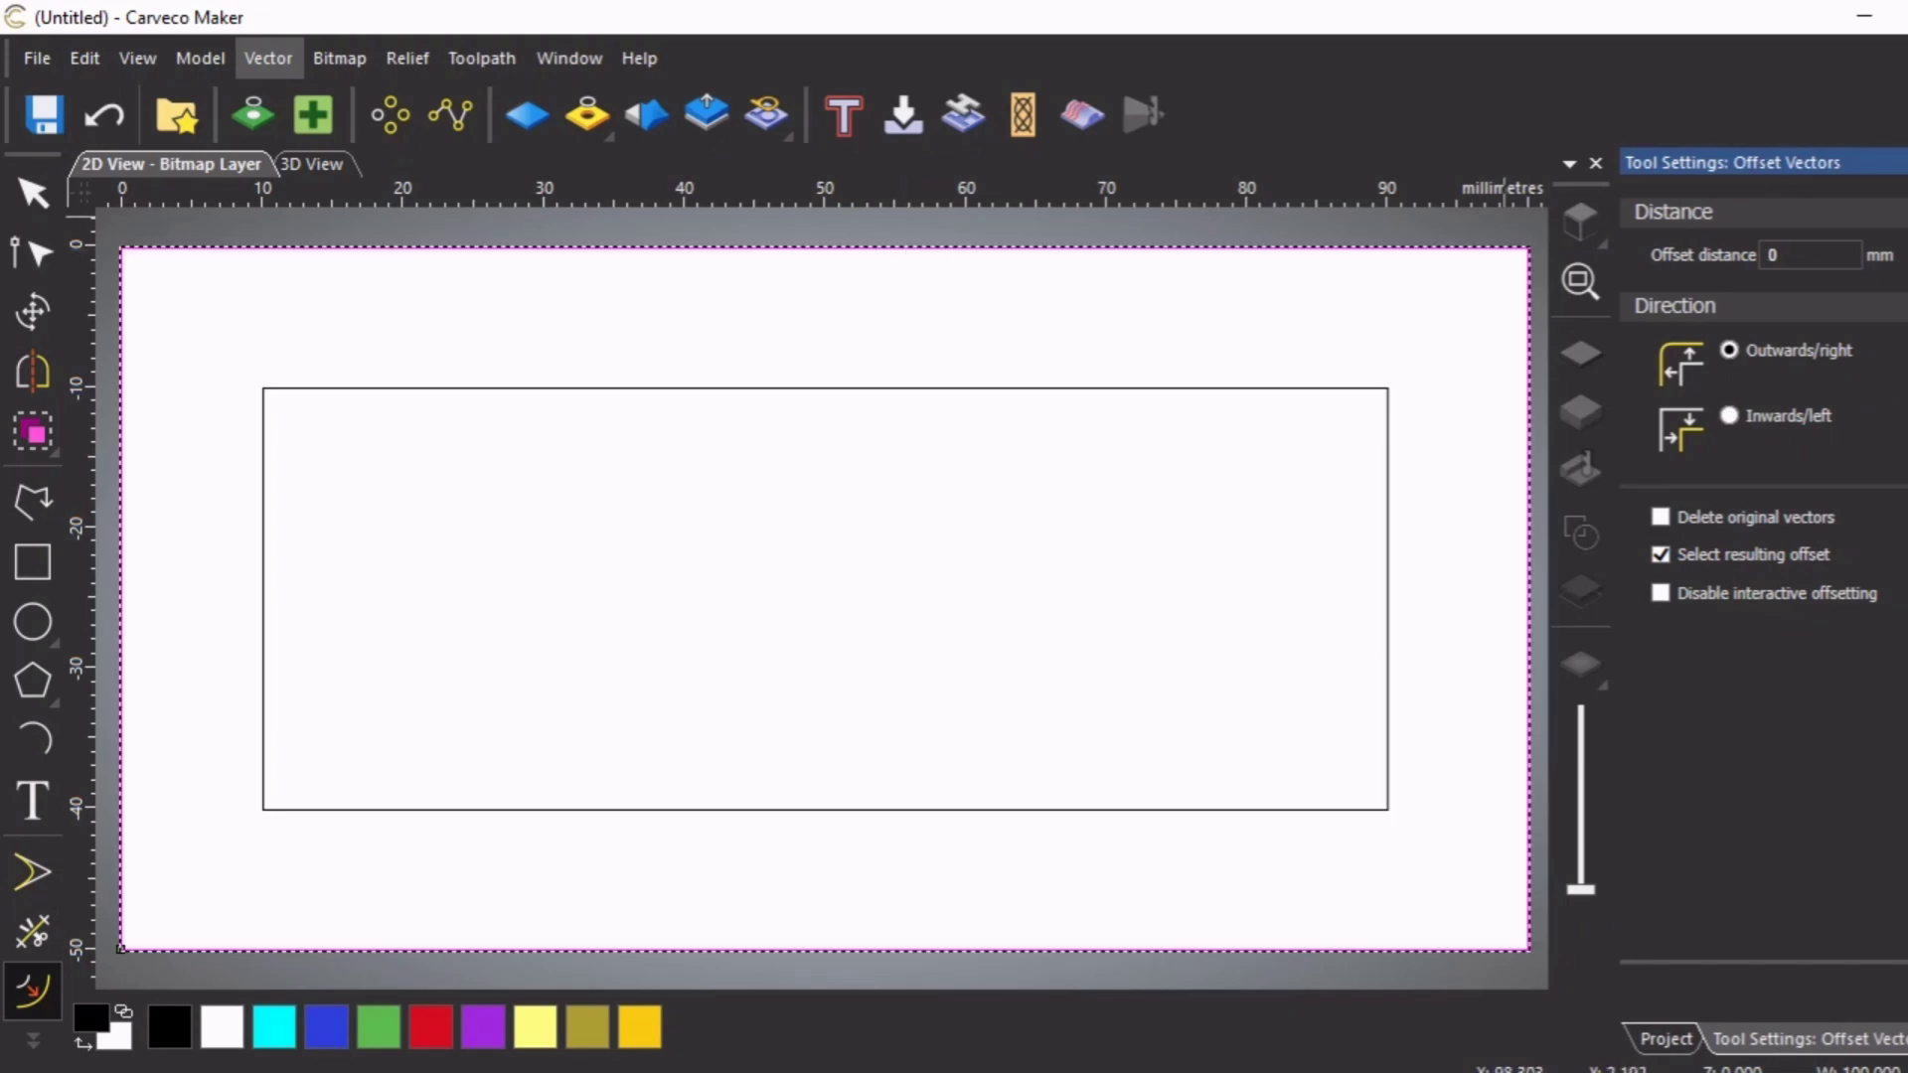
pyautogui.click(1905, 162)
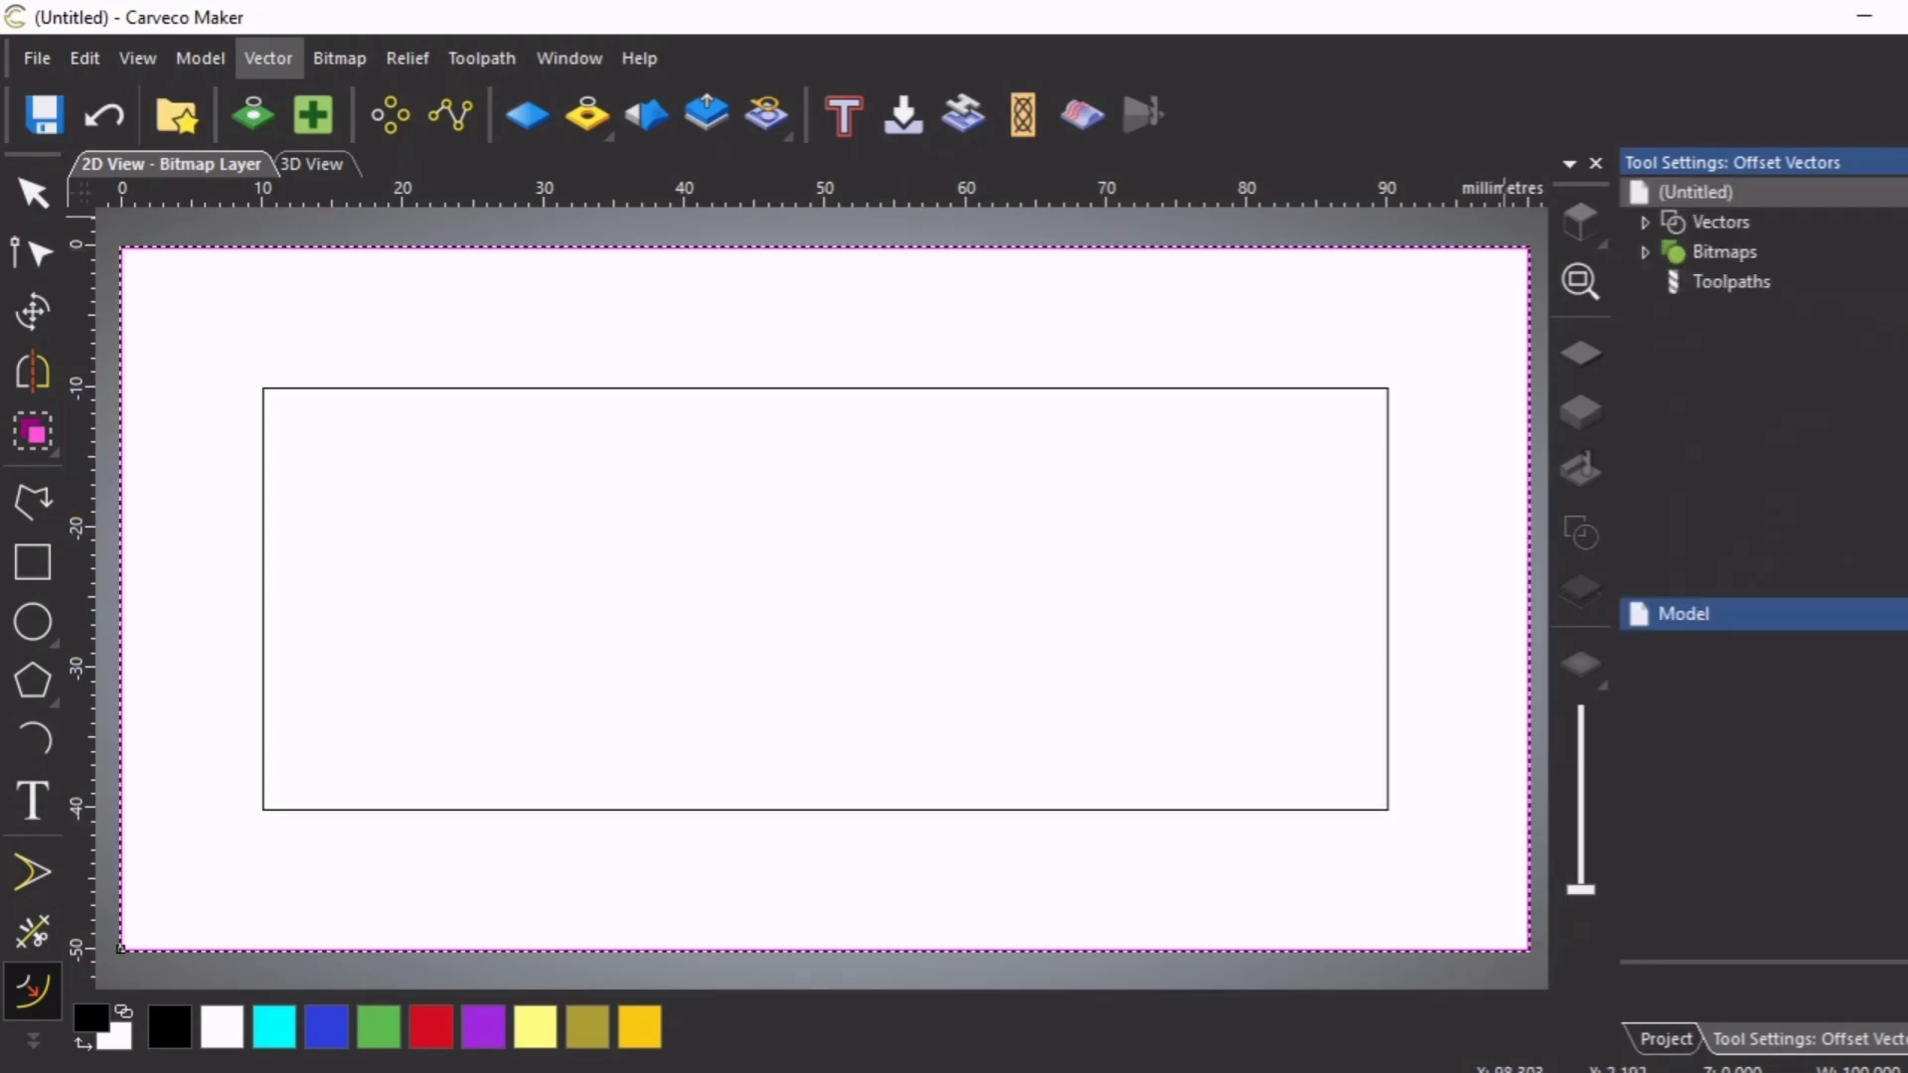
pyautogui.rightClick(726, 247)
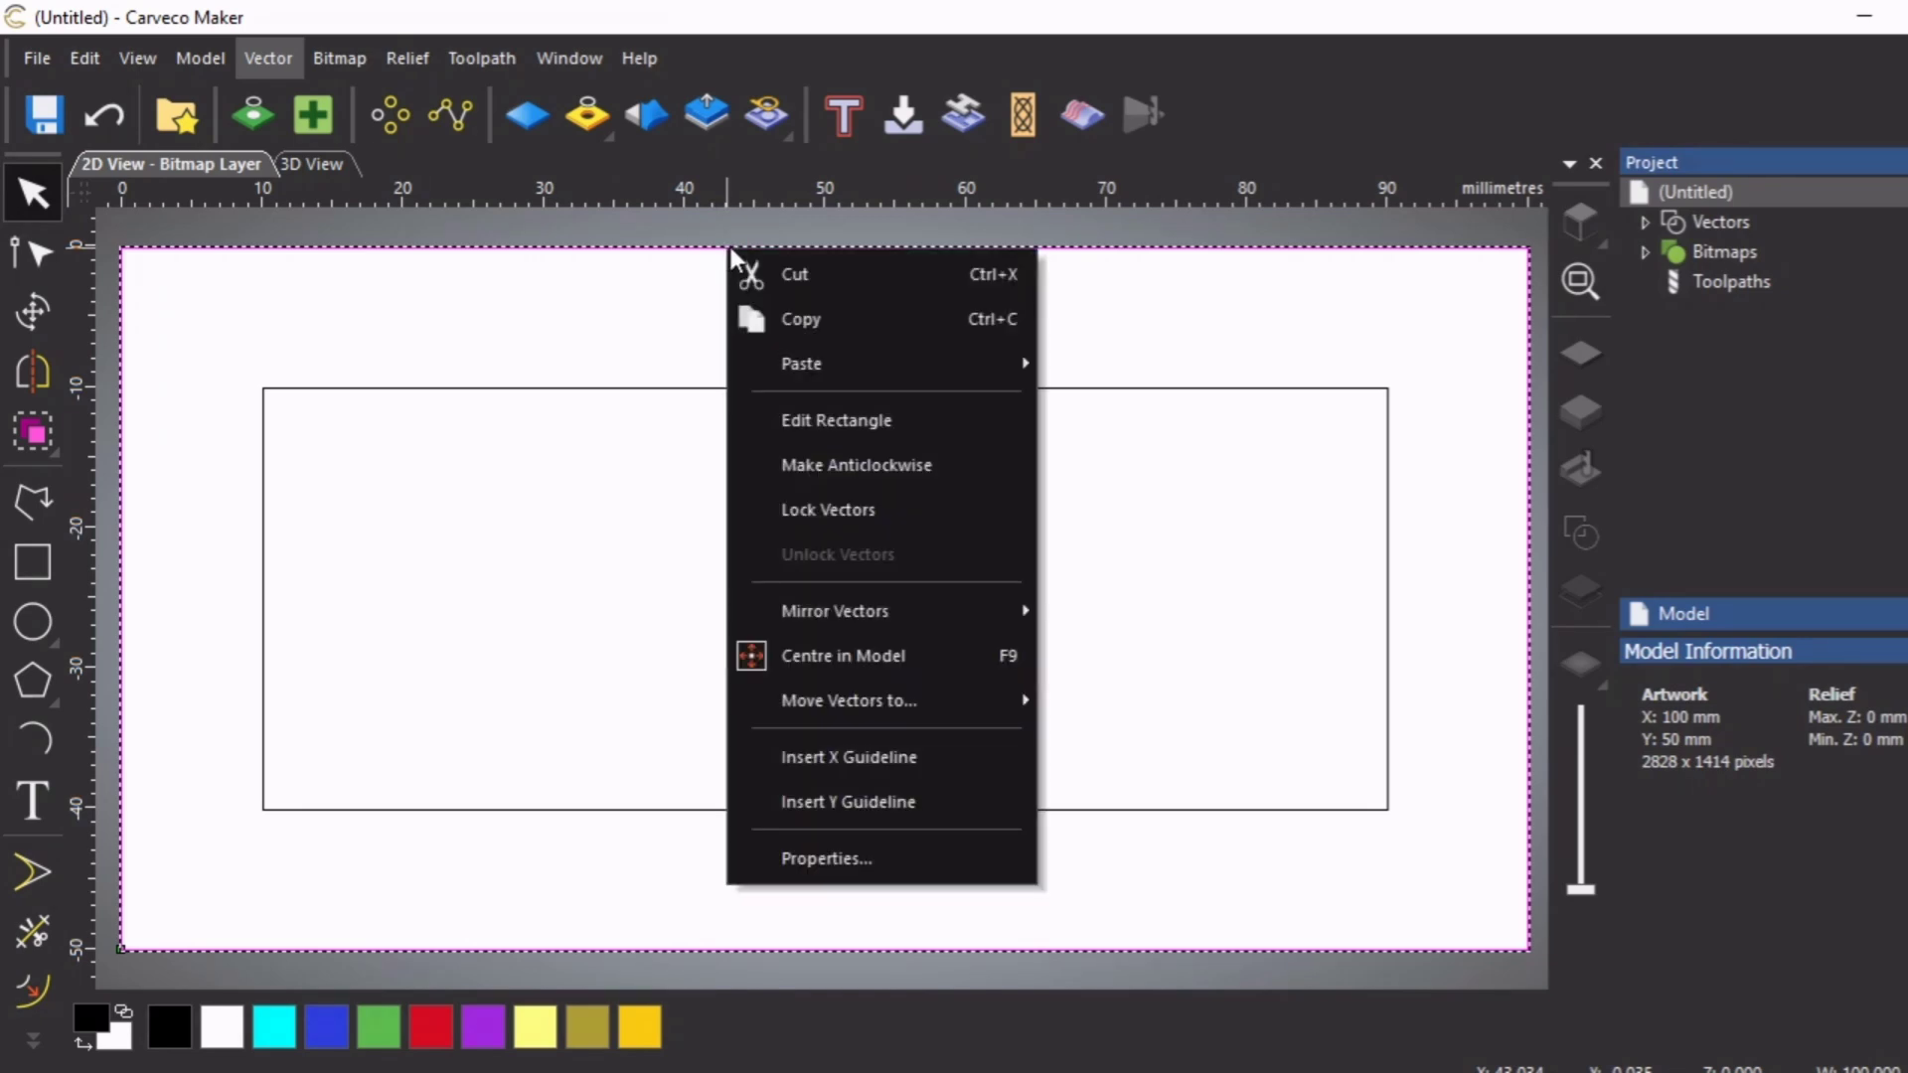
pyautogui.click(781, 272)
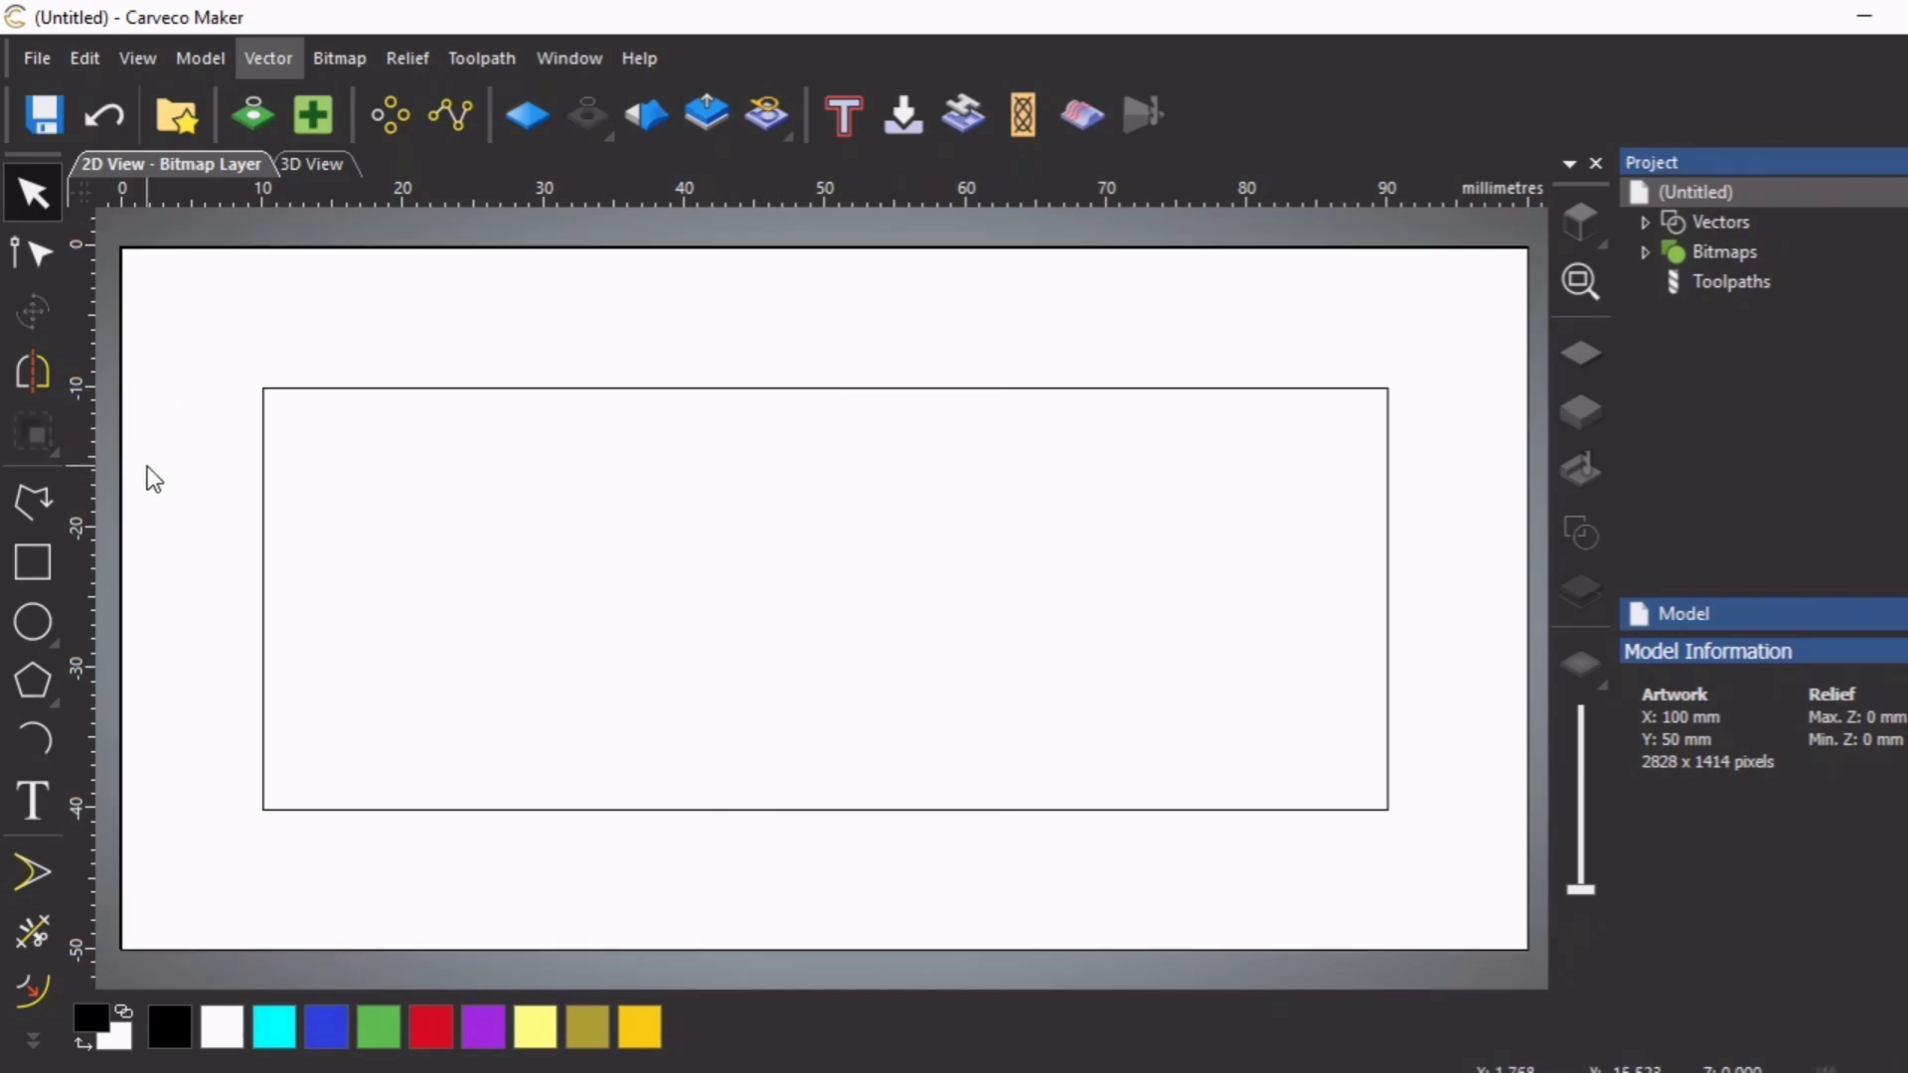
# Create an 8 mm diameter circle centred on the rectangle's upper-left corner at X 10, Y -10
pyautogui.click(37, 618)
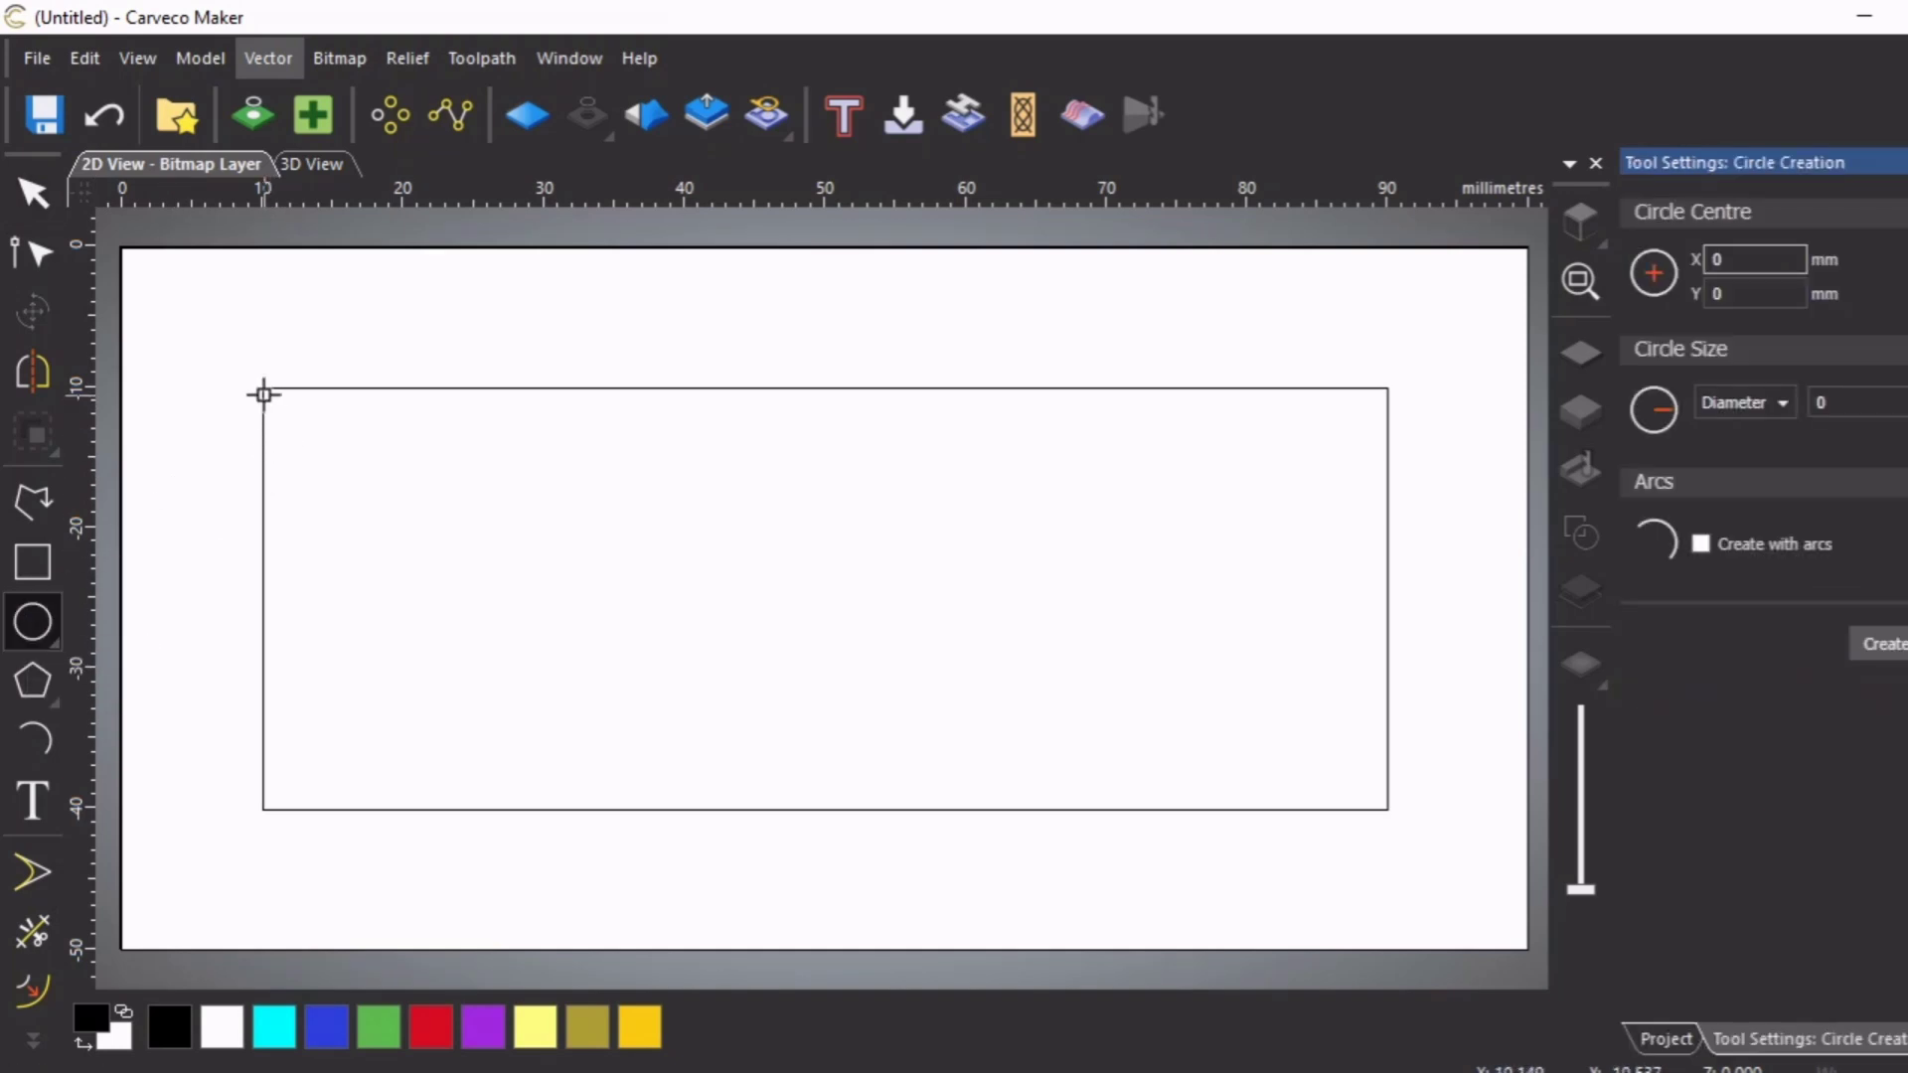
pyautogui.moveTo(265, 388); pyautogui.dragTo(291, 425)
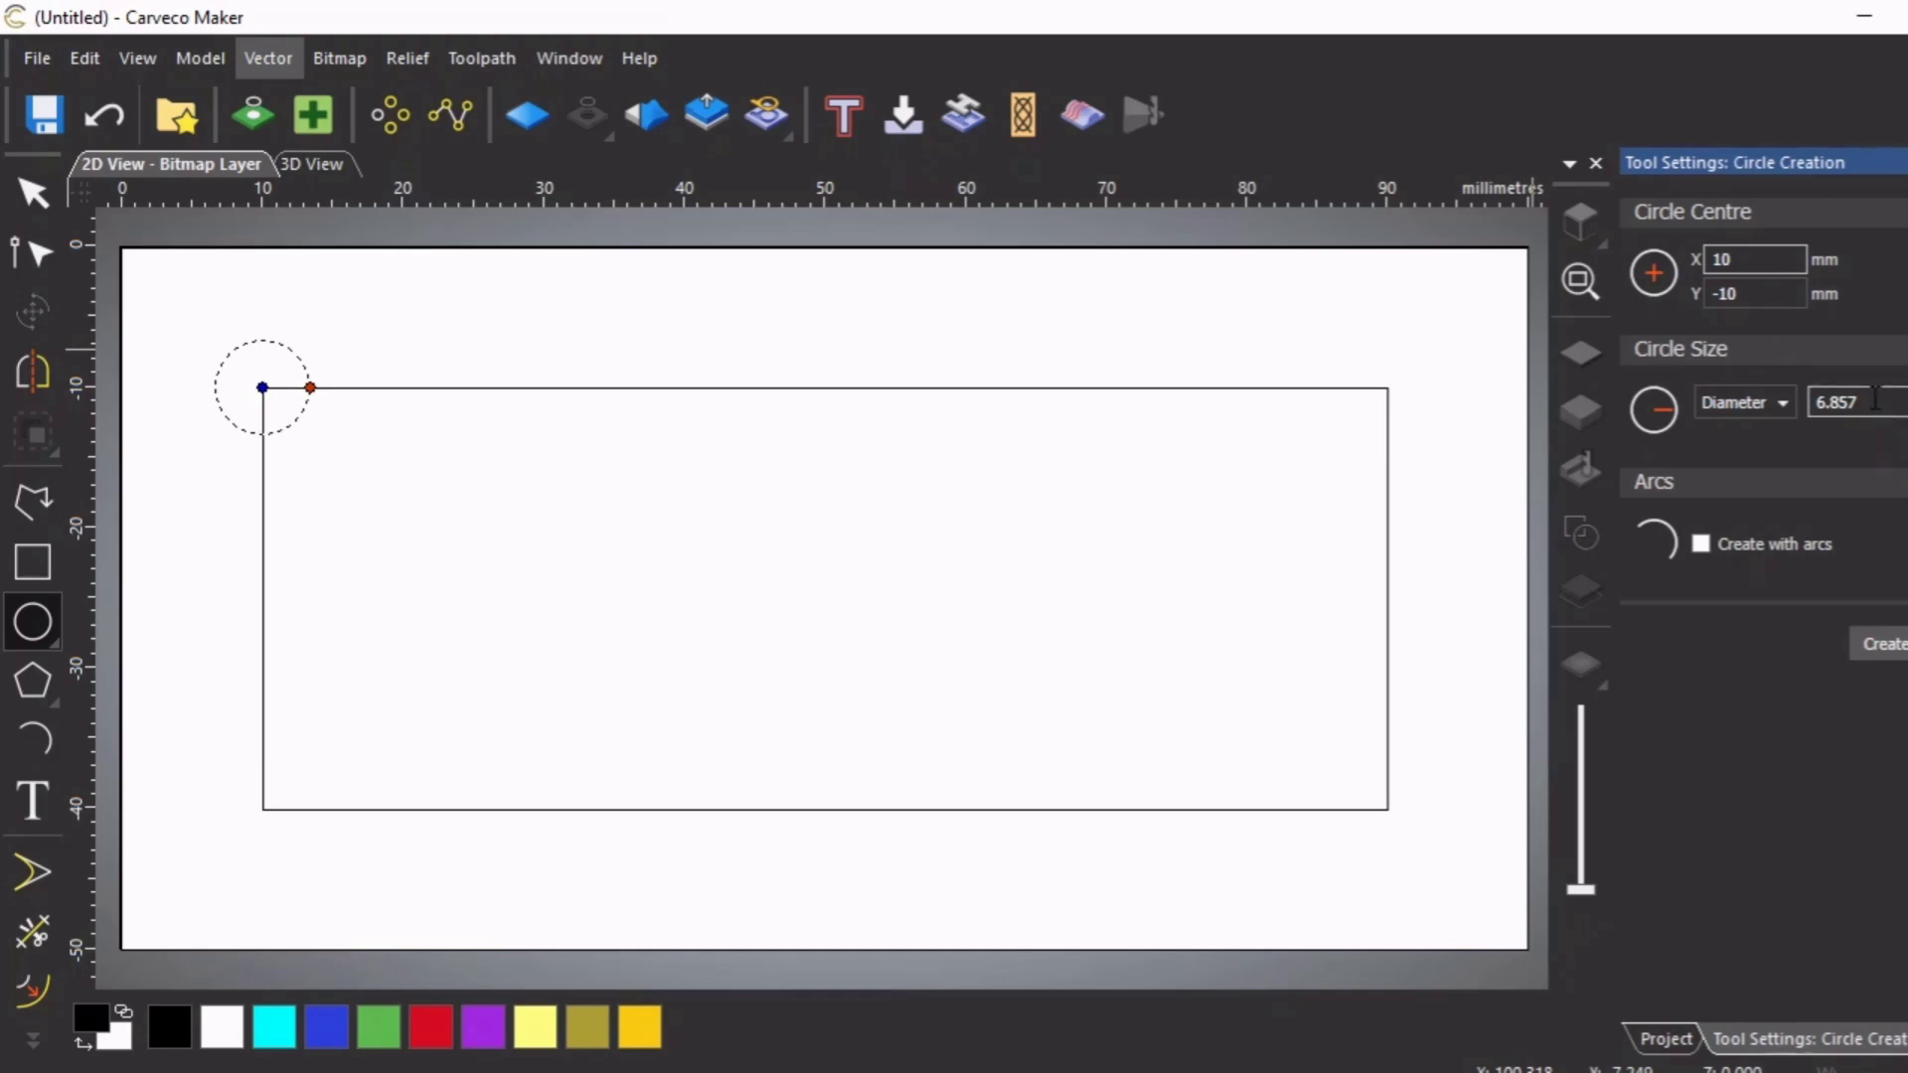
pyautogui.moveTo(1868, 402); pyautogui.dragTo(1814, 403)
pyautogui.click(1893, 648)
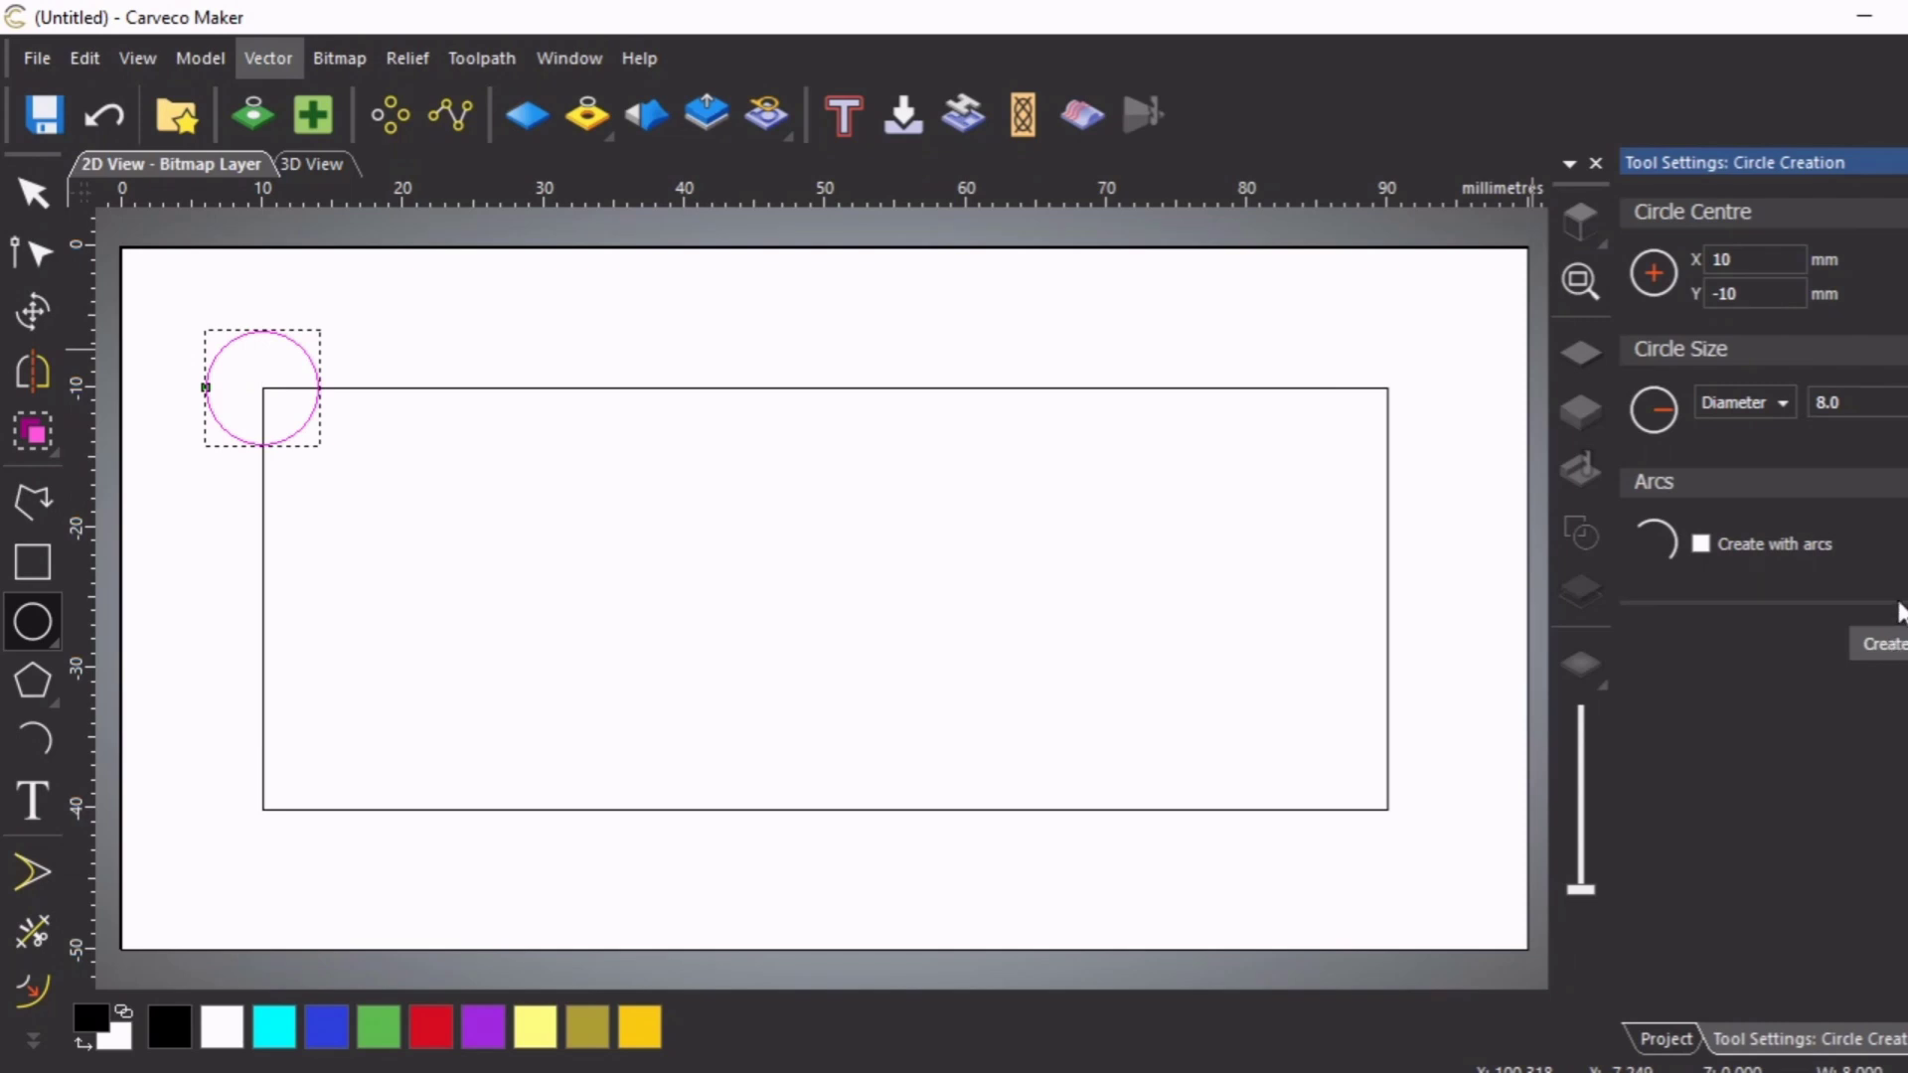
pyautogui.click(32, 193)
pyautogui.click(725, 280)
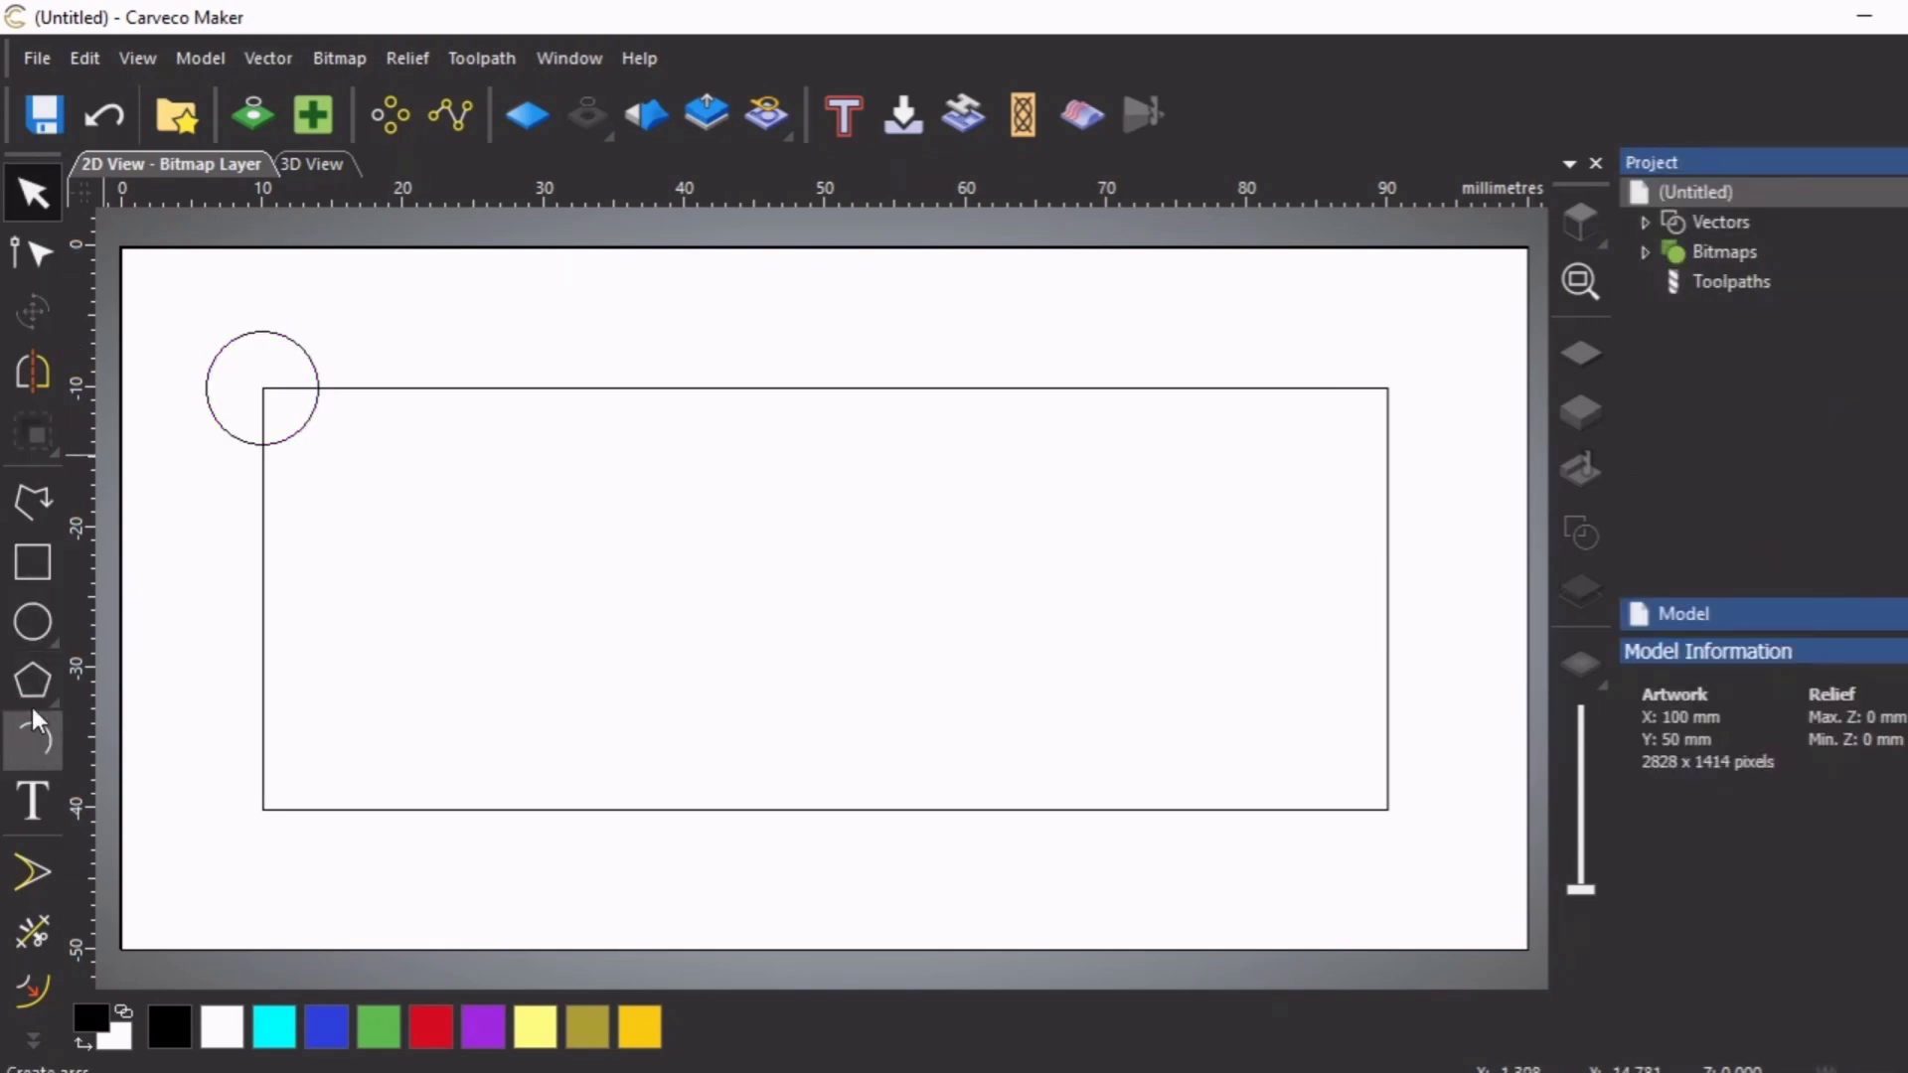
# Create an 8 mm diameter circle centred on the rectangle's lower-left corner at X 10, Y -40
pyautogui.click(33, 626)
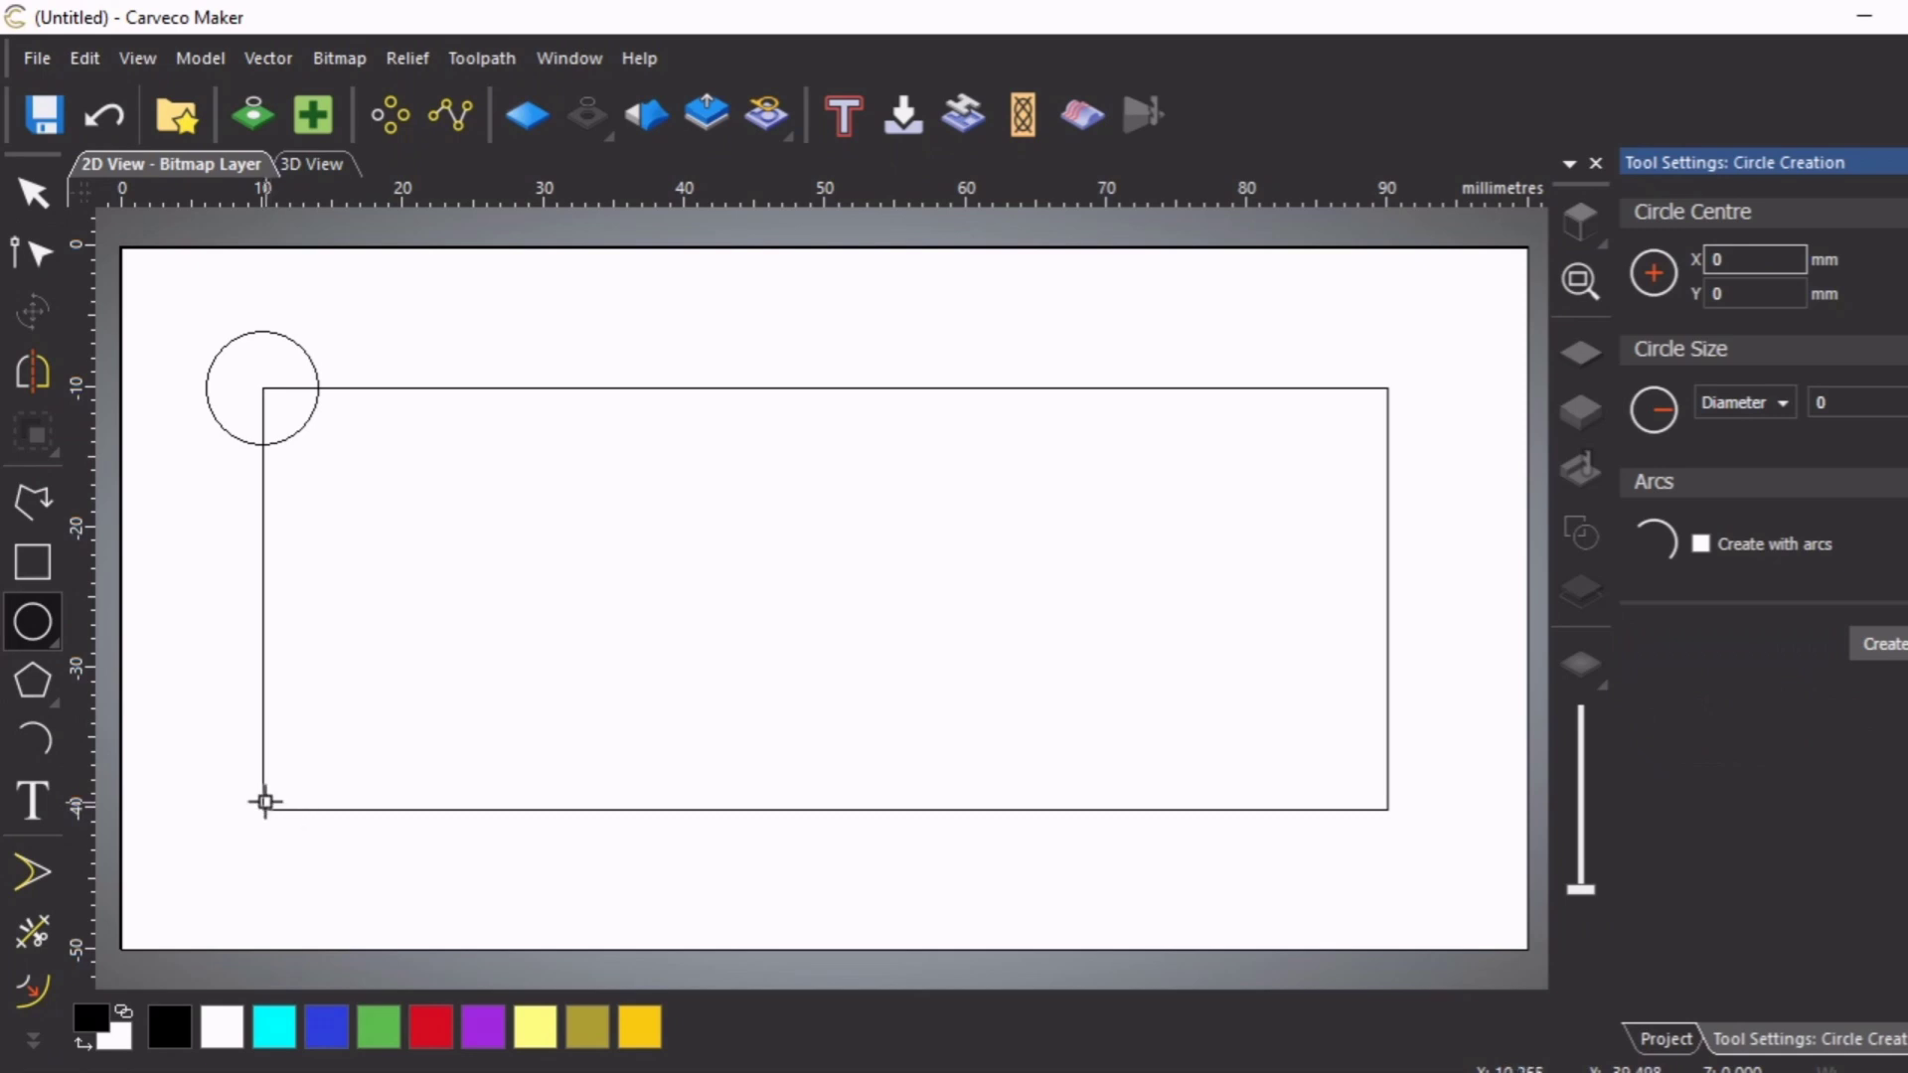
pyautogui.moveTo(265, 806); pyautogui.dragTo(320, 783)
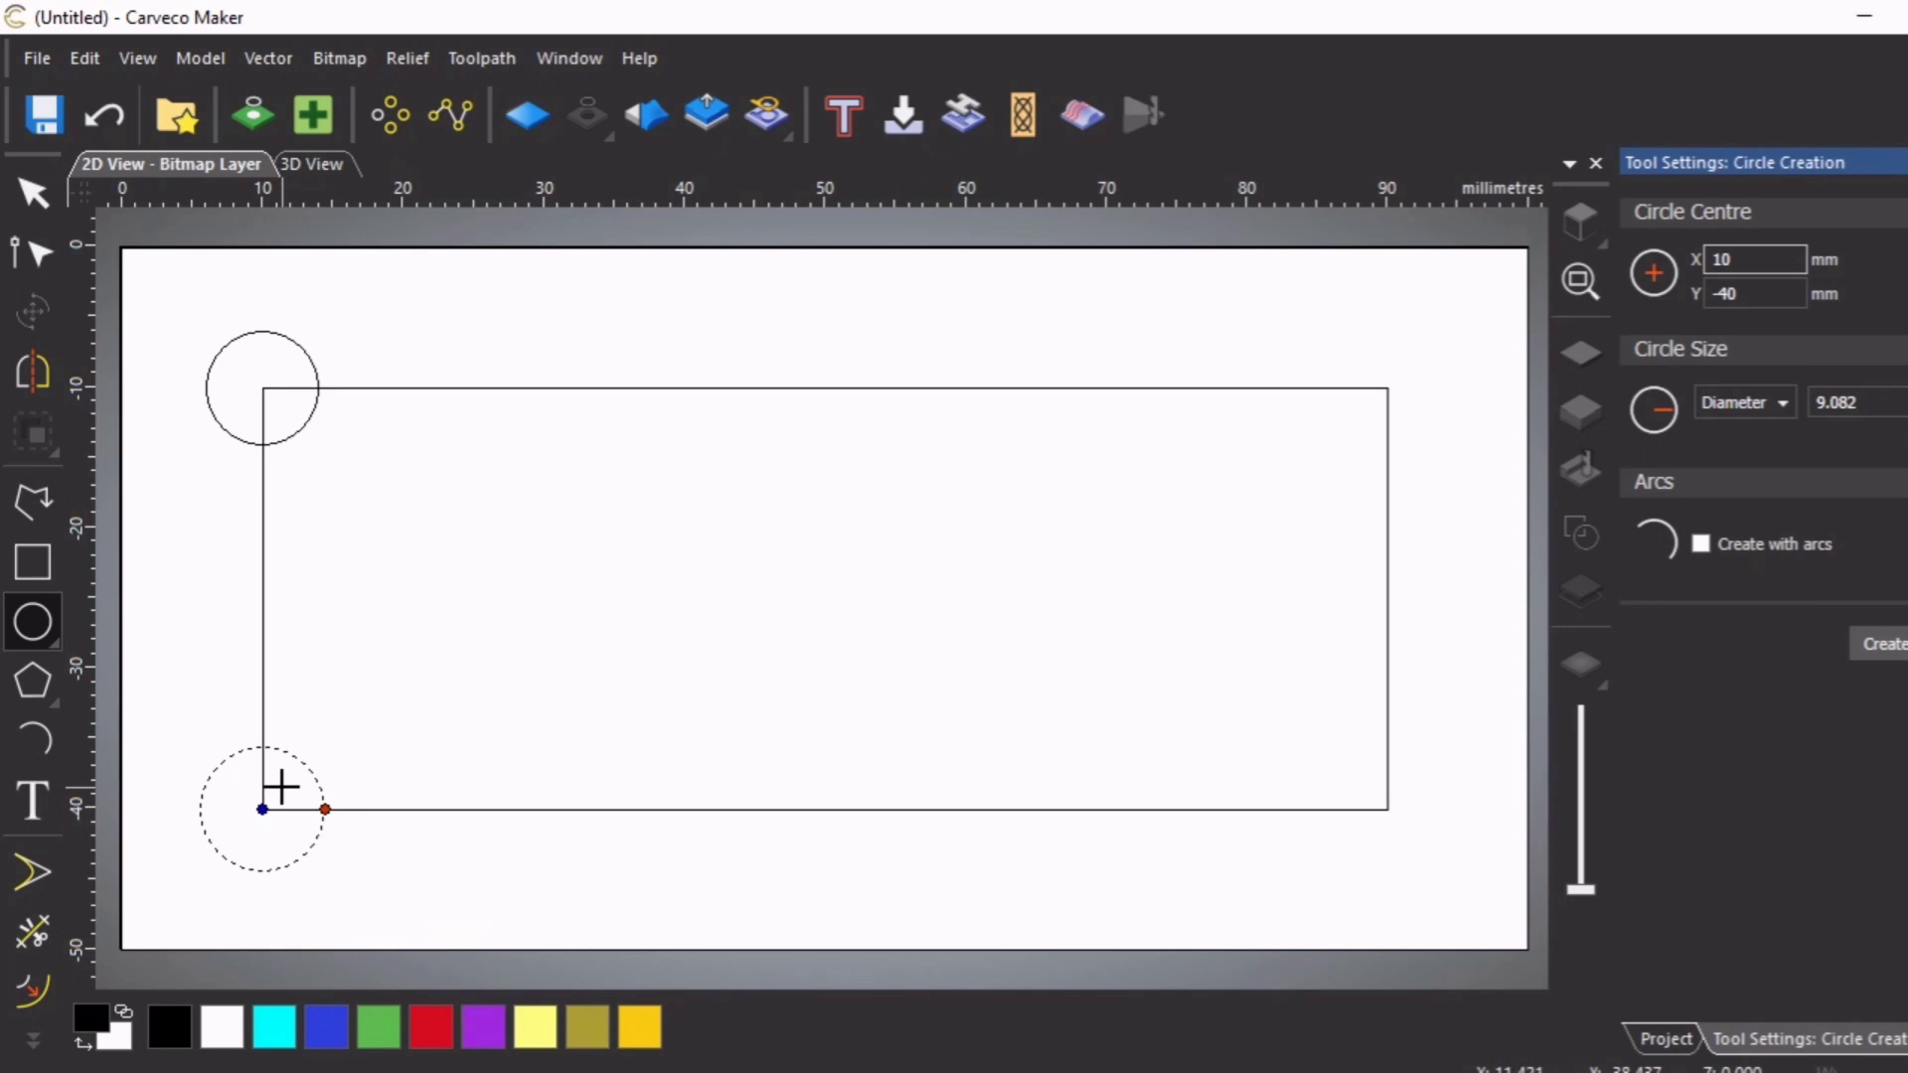
pyautogui.moveTo(1877, 405); pyautogui.dragTo(1814, 402)
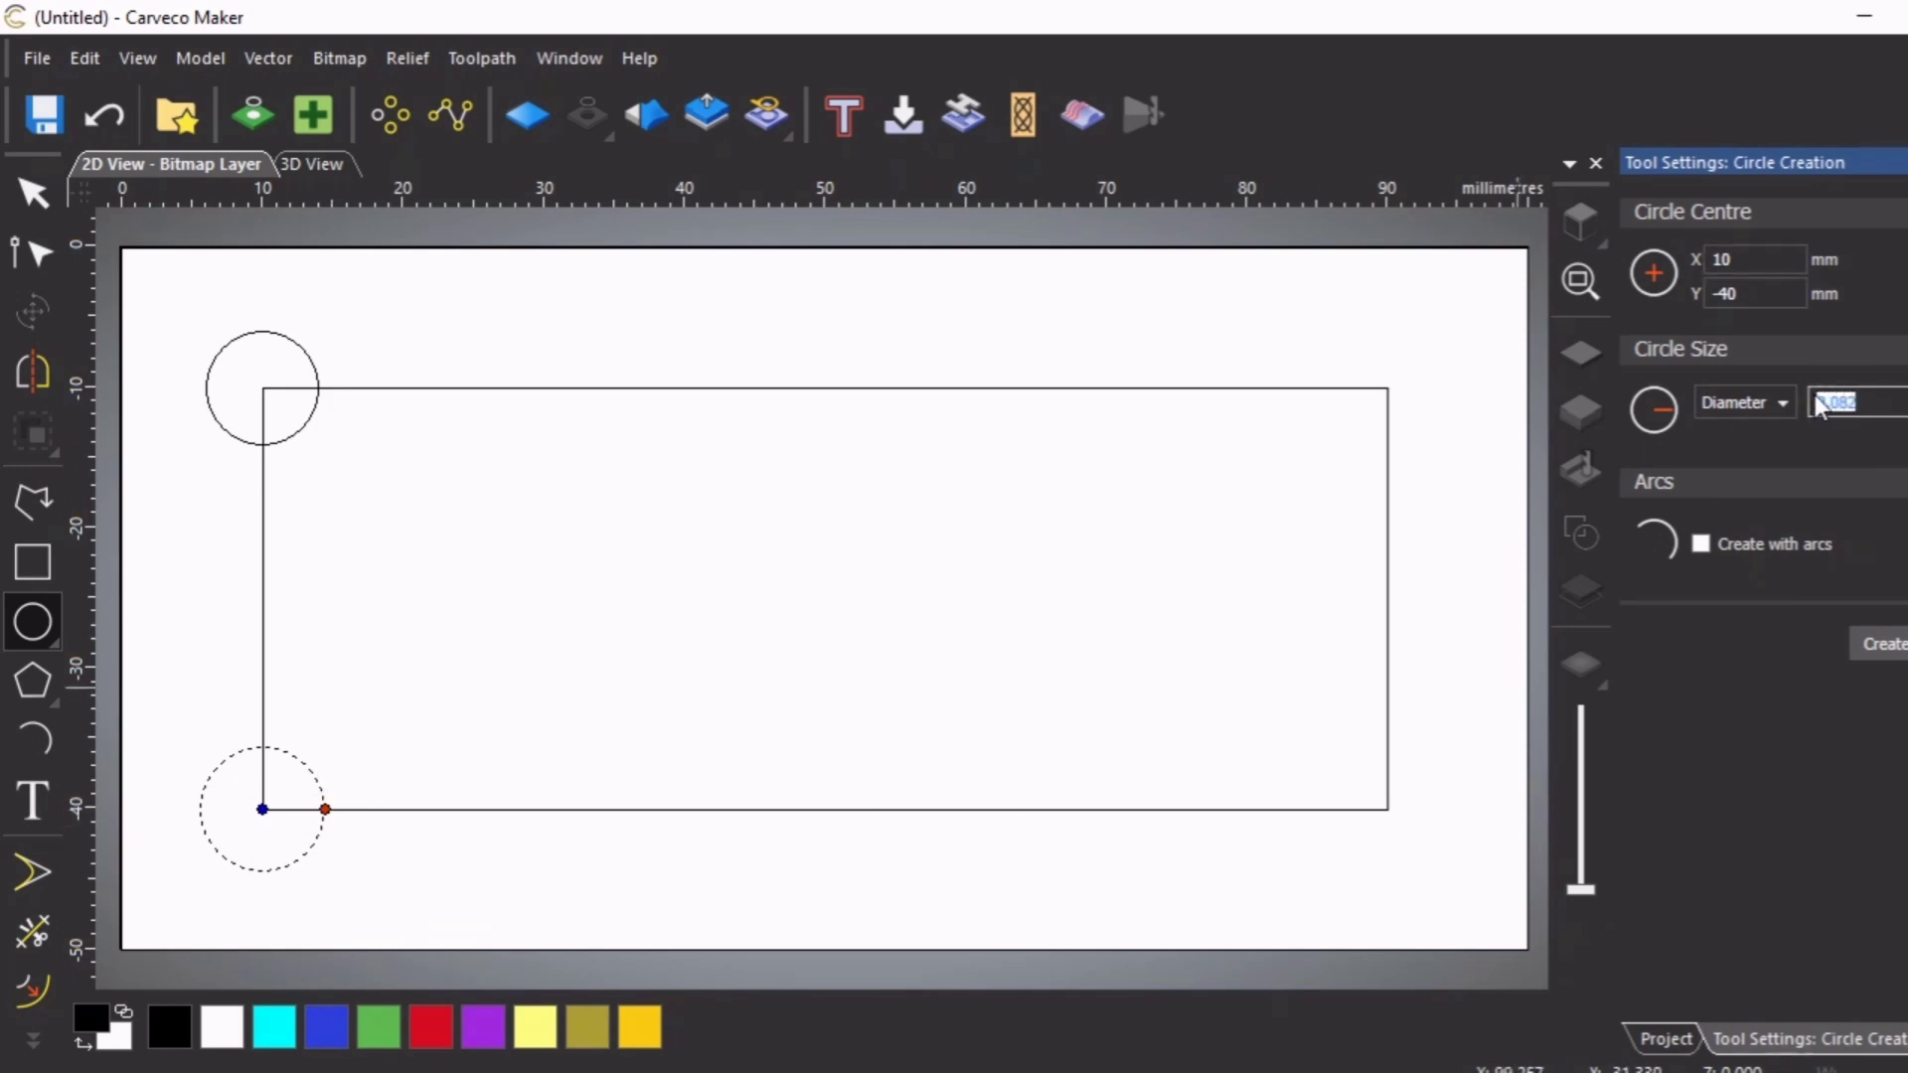
pyautogui.write('8')
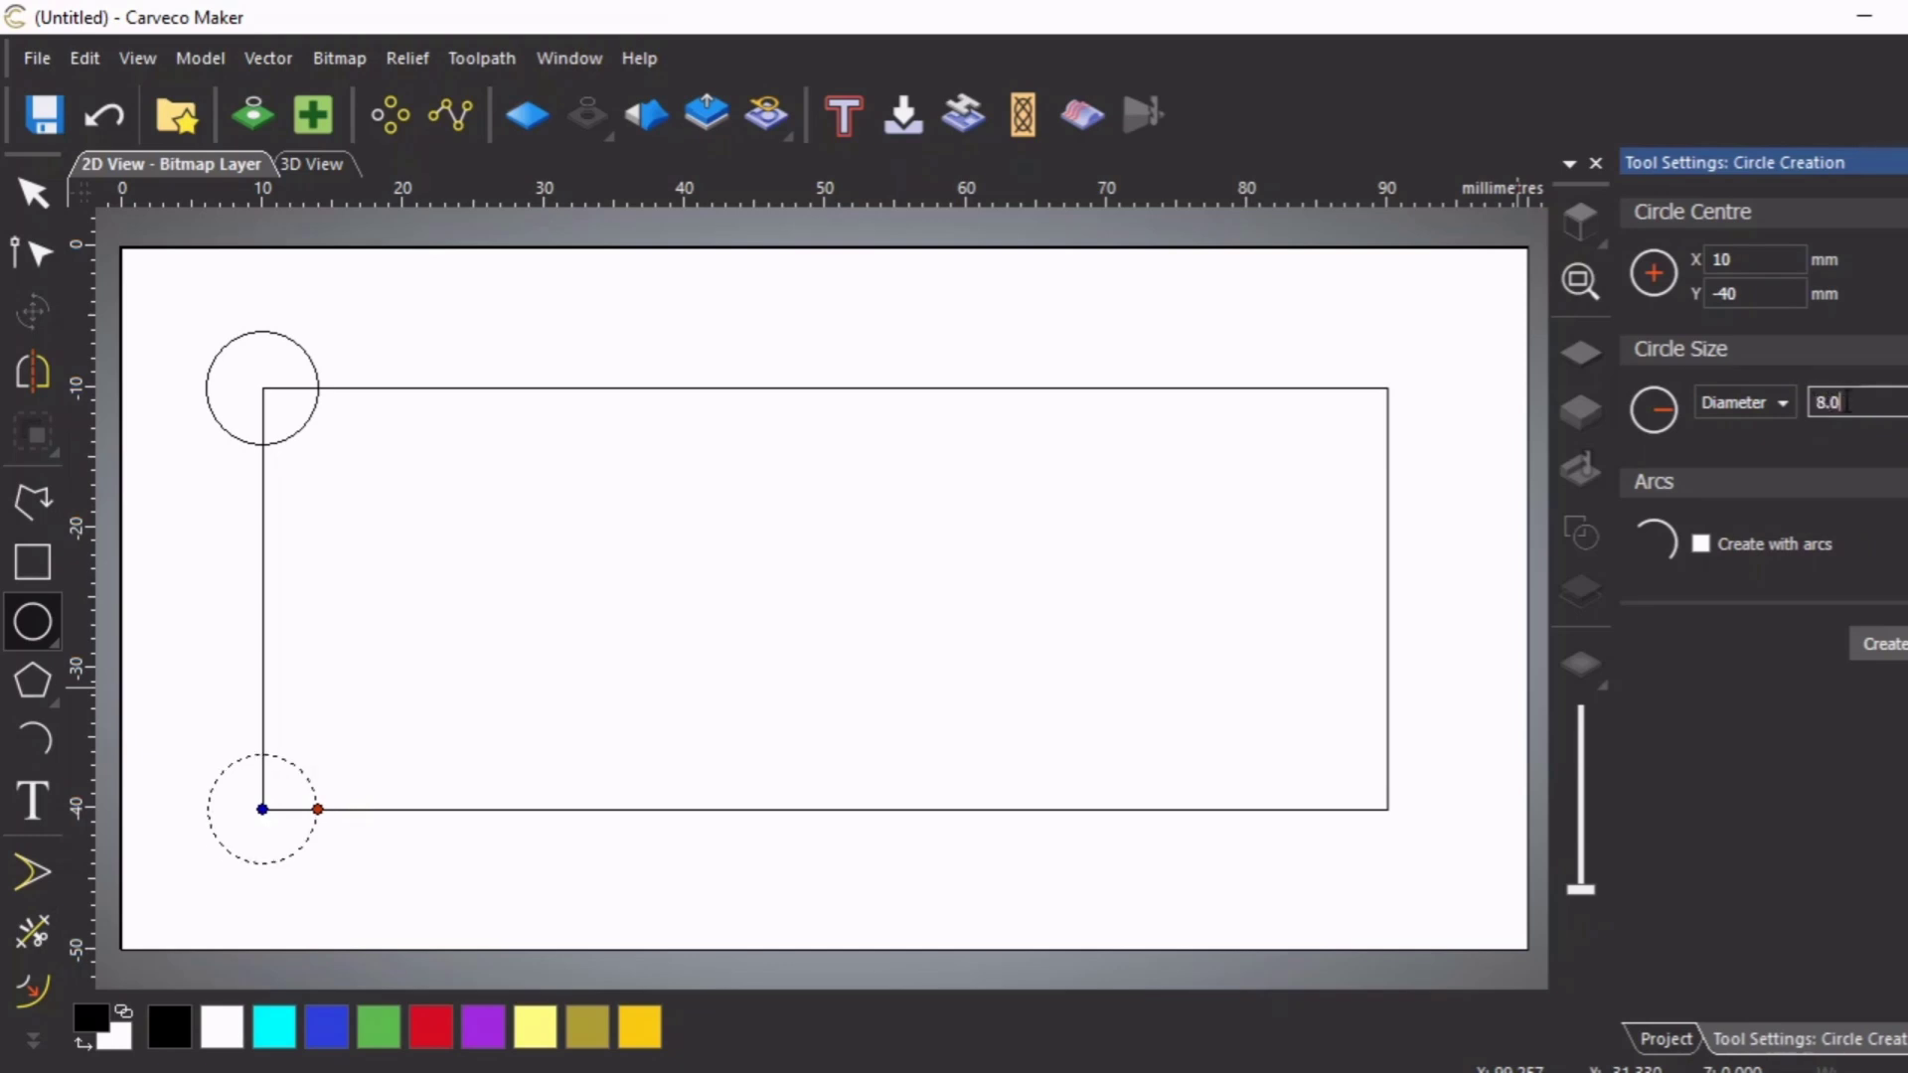
pyautogui.click(1885, 646)
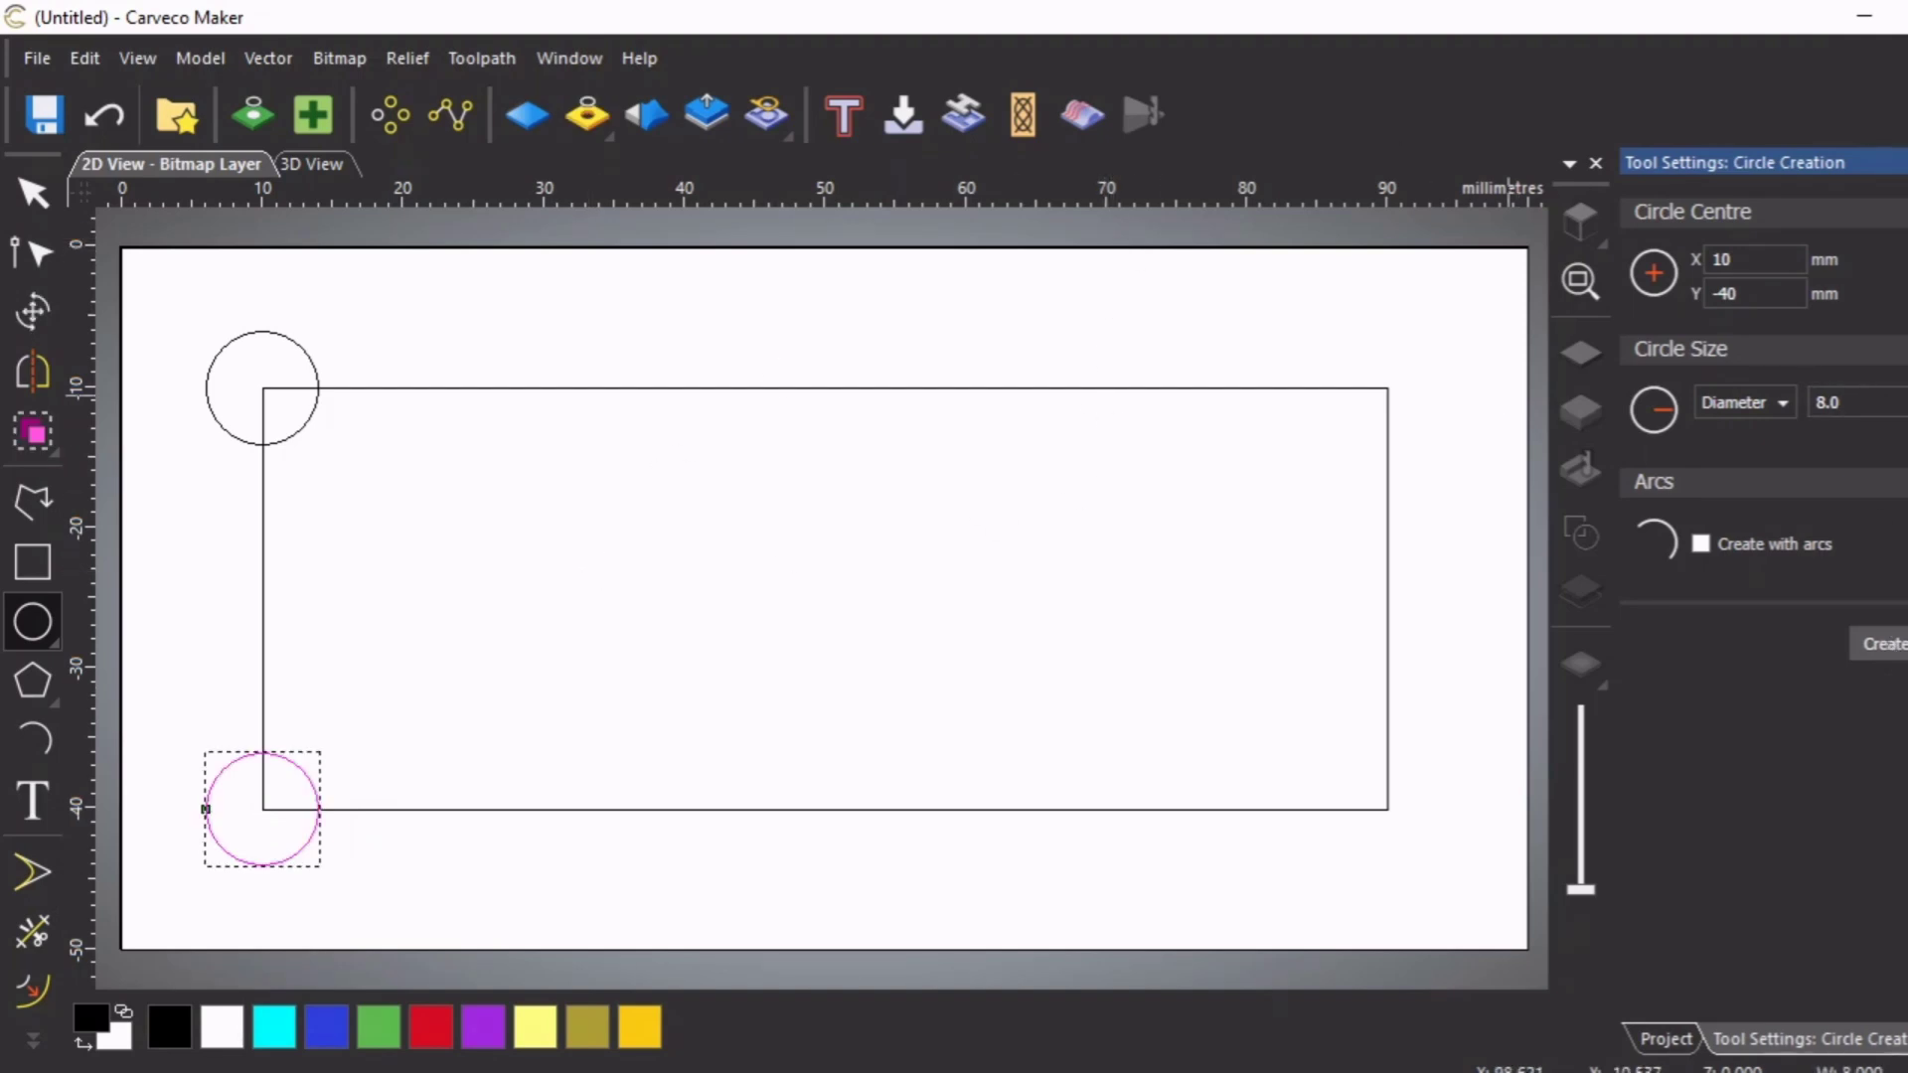
pyautogui.press('Escape')
pyautogui.click(1325, 223)
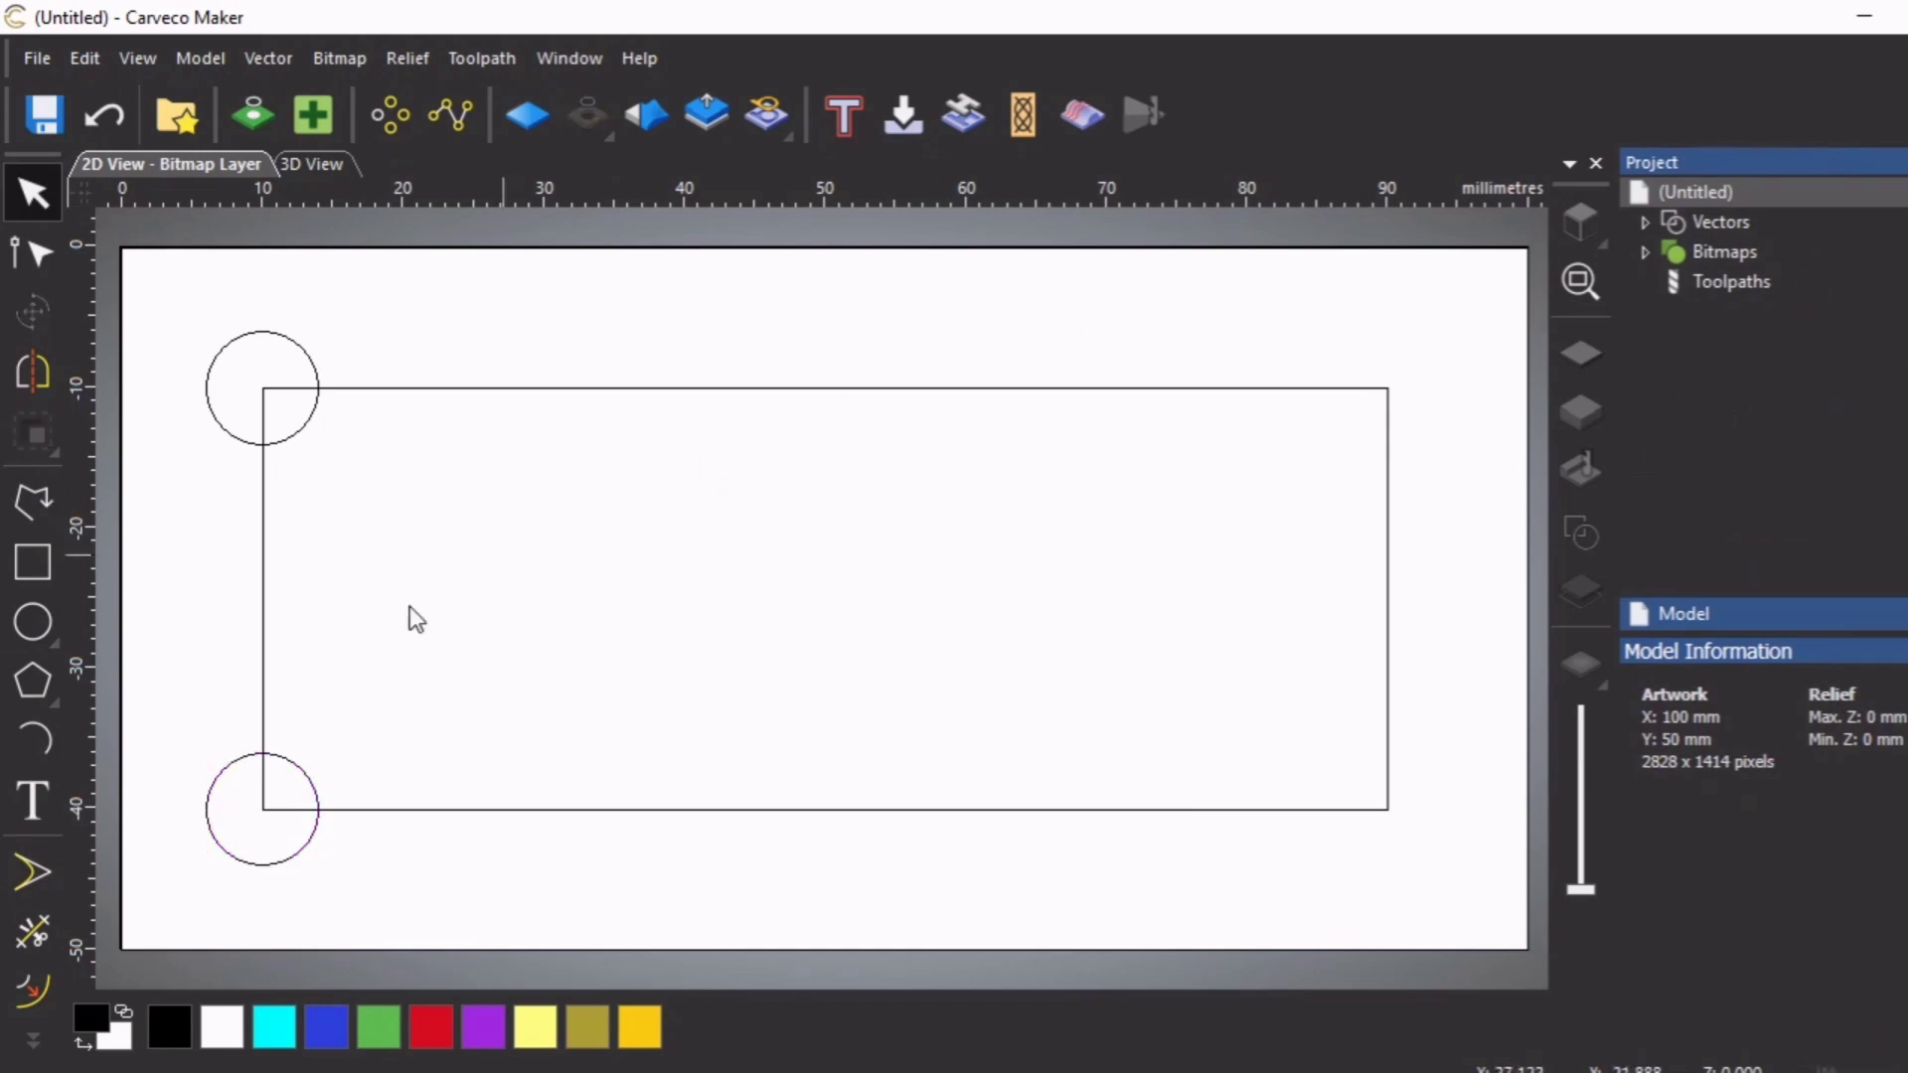
# Create an 8 mm diameter circle centred on the rectangle's lower-right corner at X 90, Y -40
pyautogui.click(33, 622)
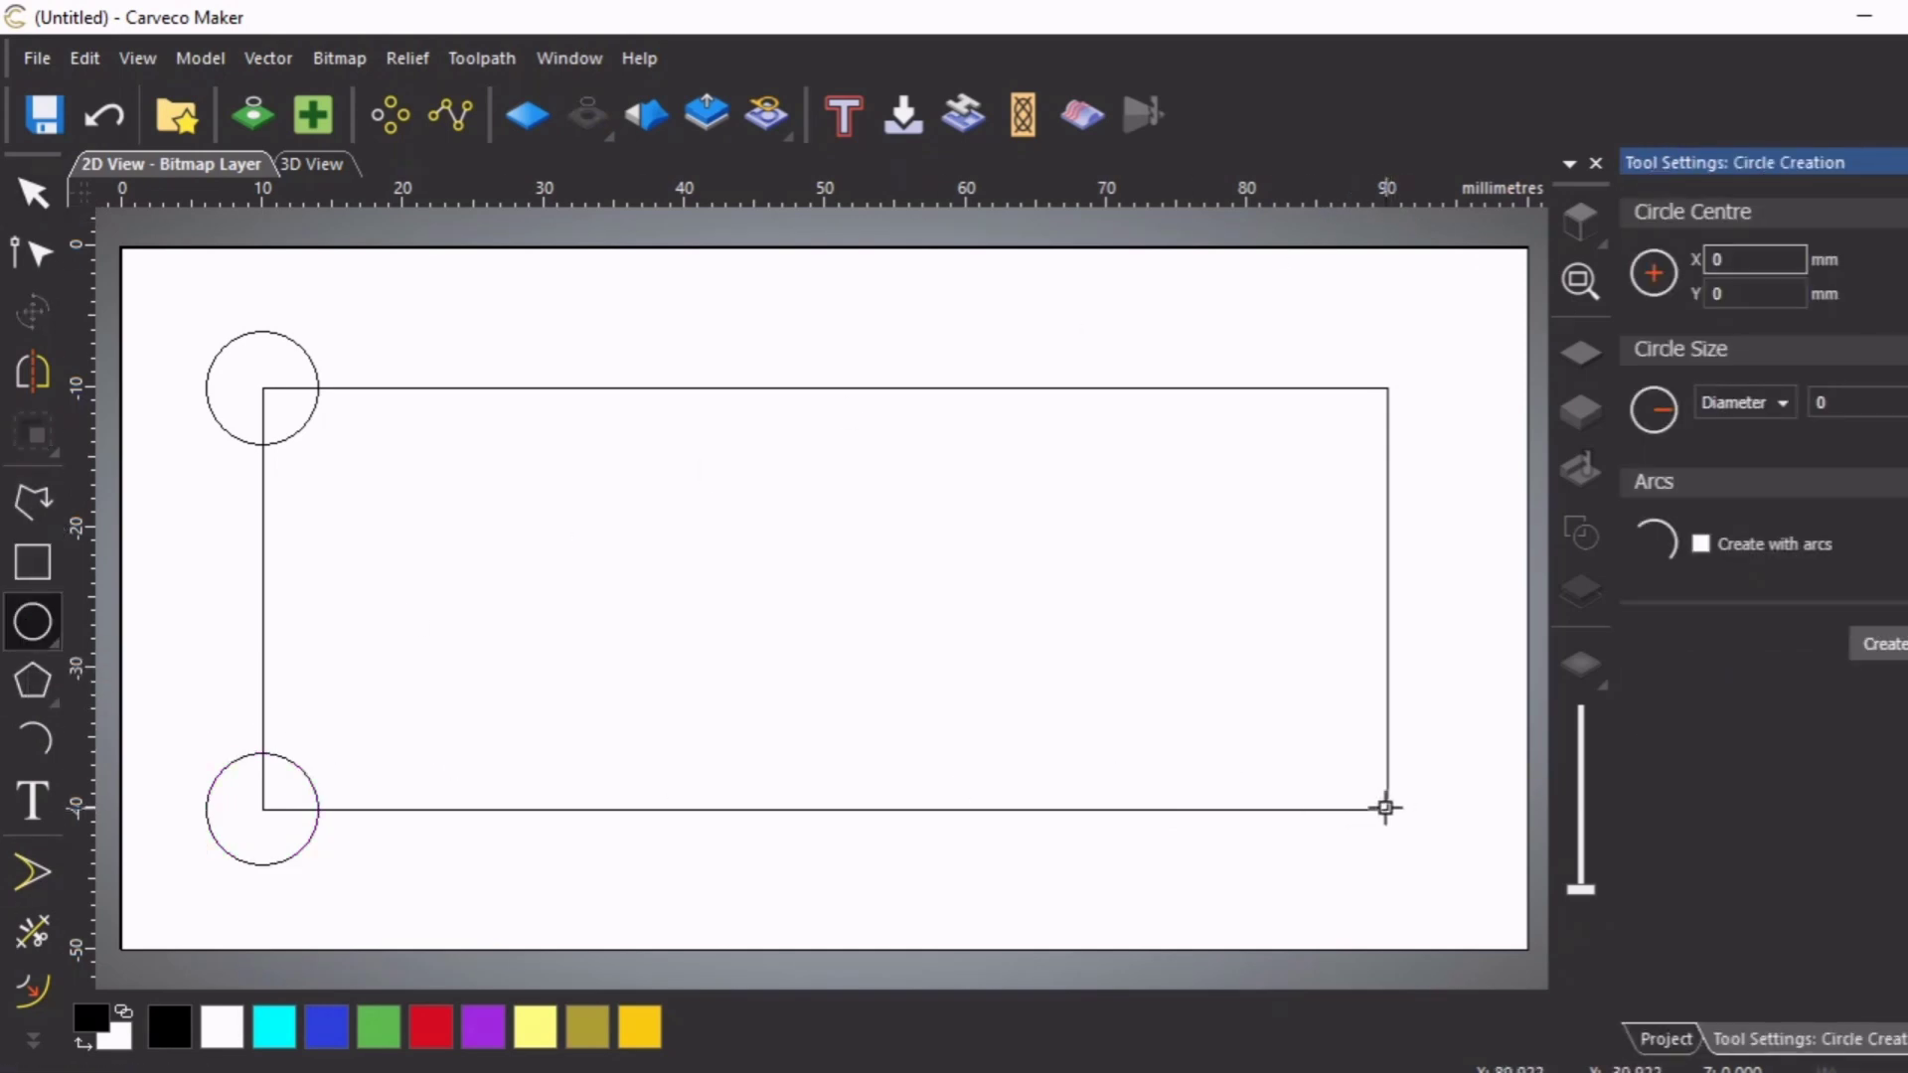
pyautogui.moveTo(1388, 810); pyautogui.dragTo(1413, 866)
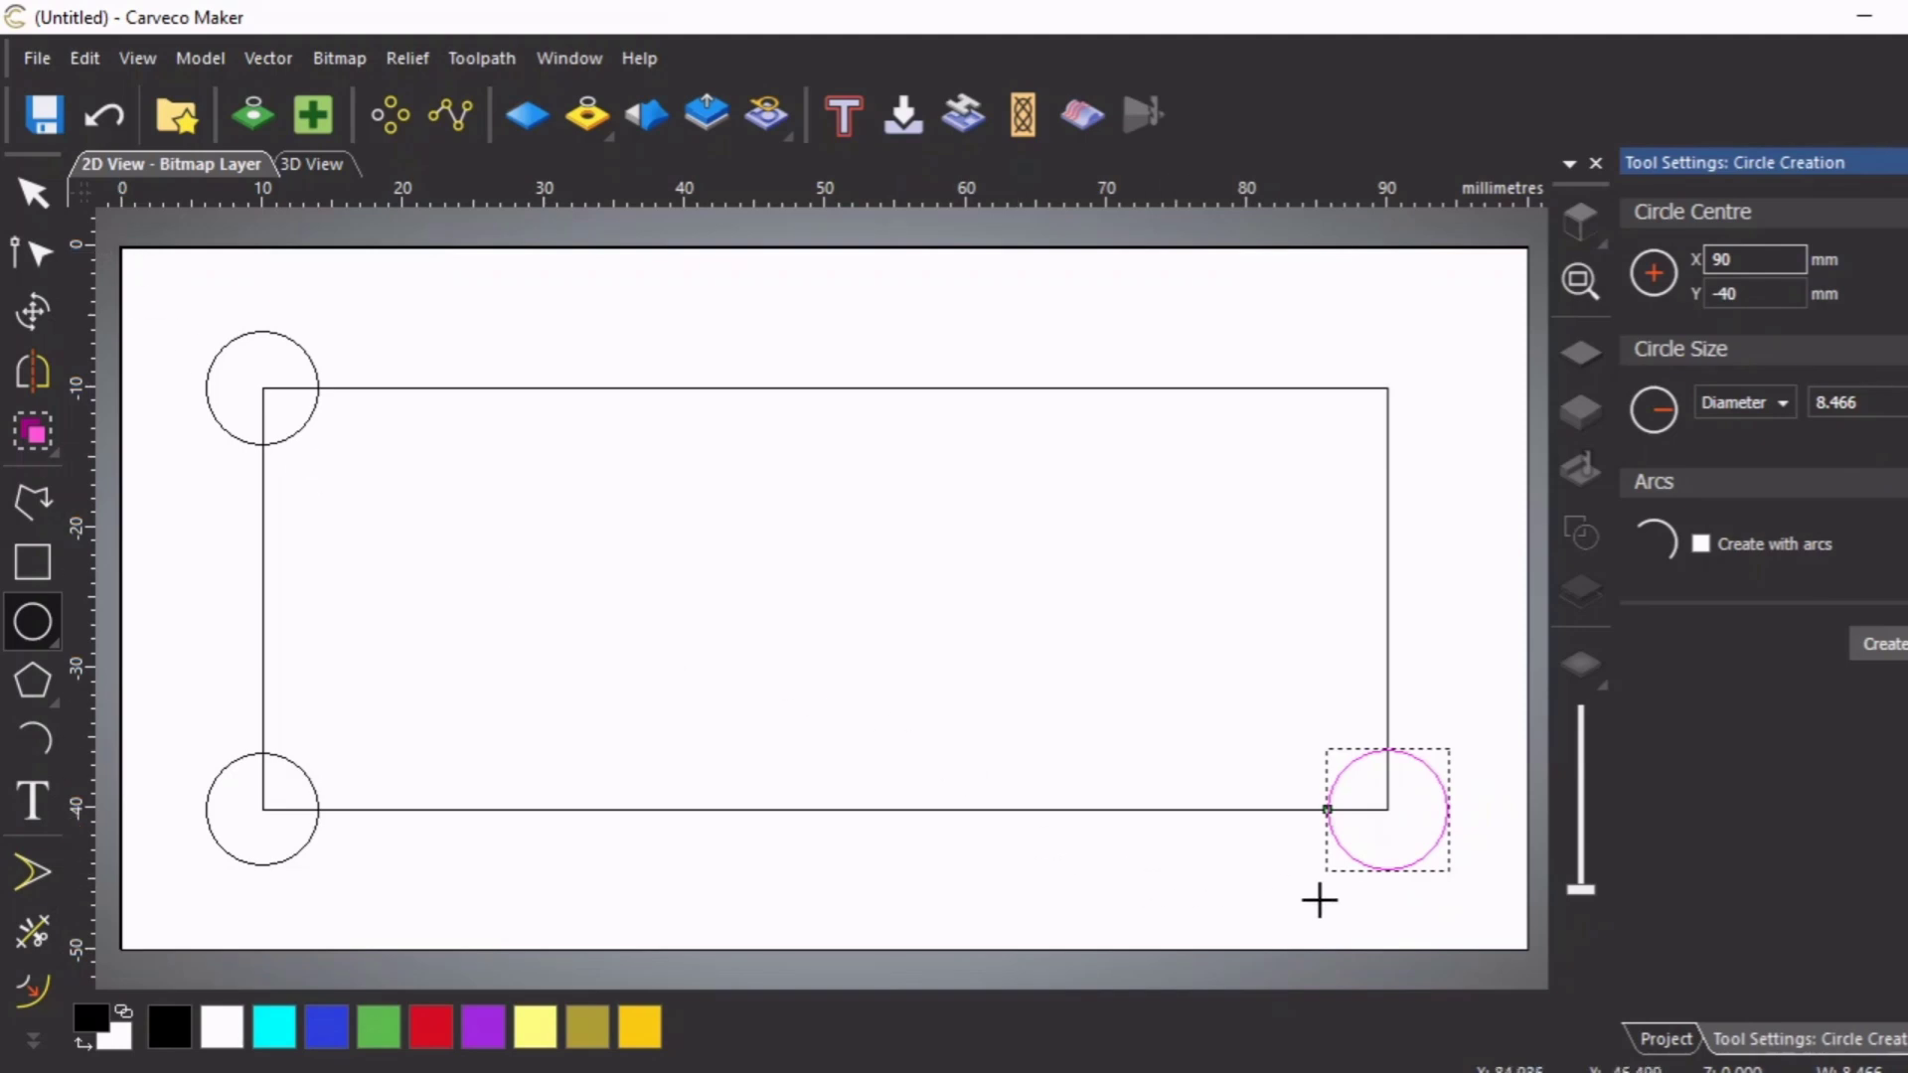
pyautogui.click(1851, 399)
pyautogui.moveTo(1851, 402); pyautogui.dragTo(1841, 401)
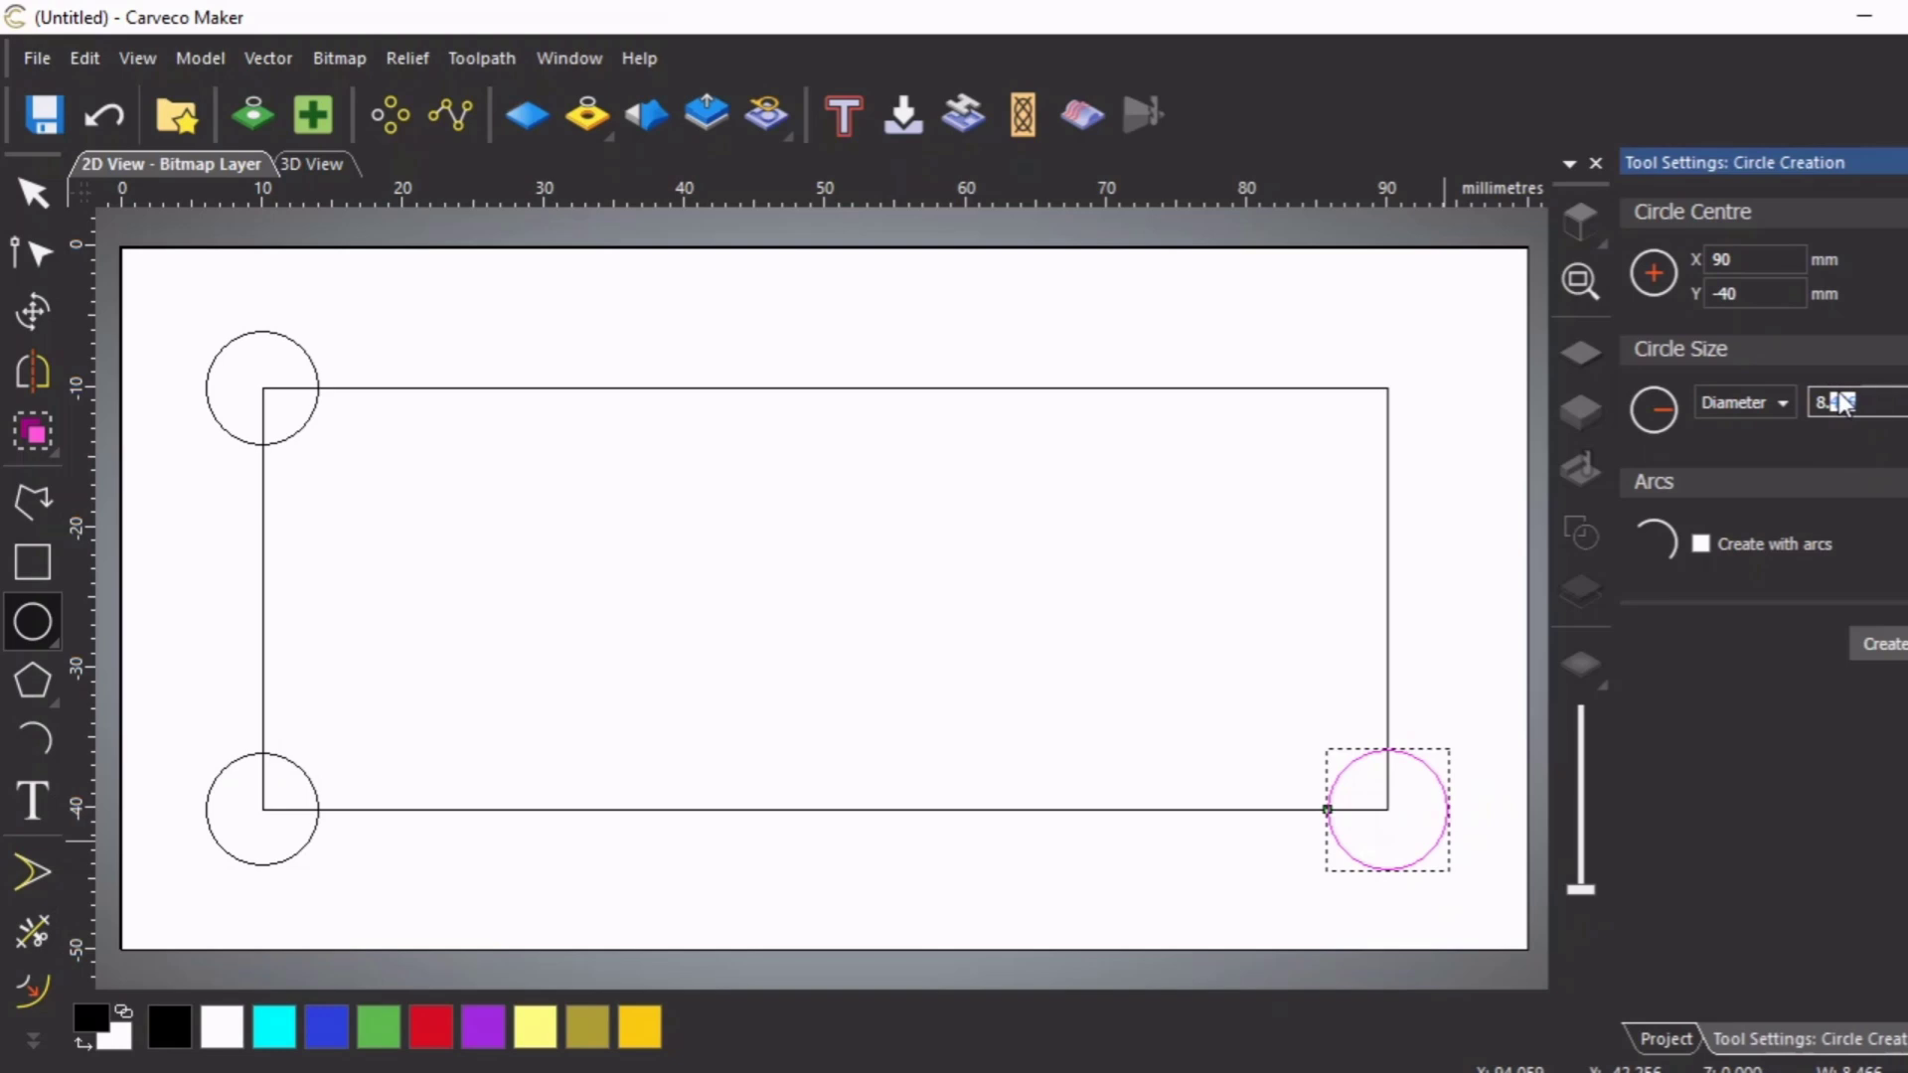
pyautogui.click(1883, 644)
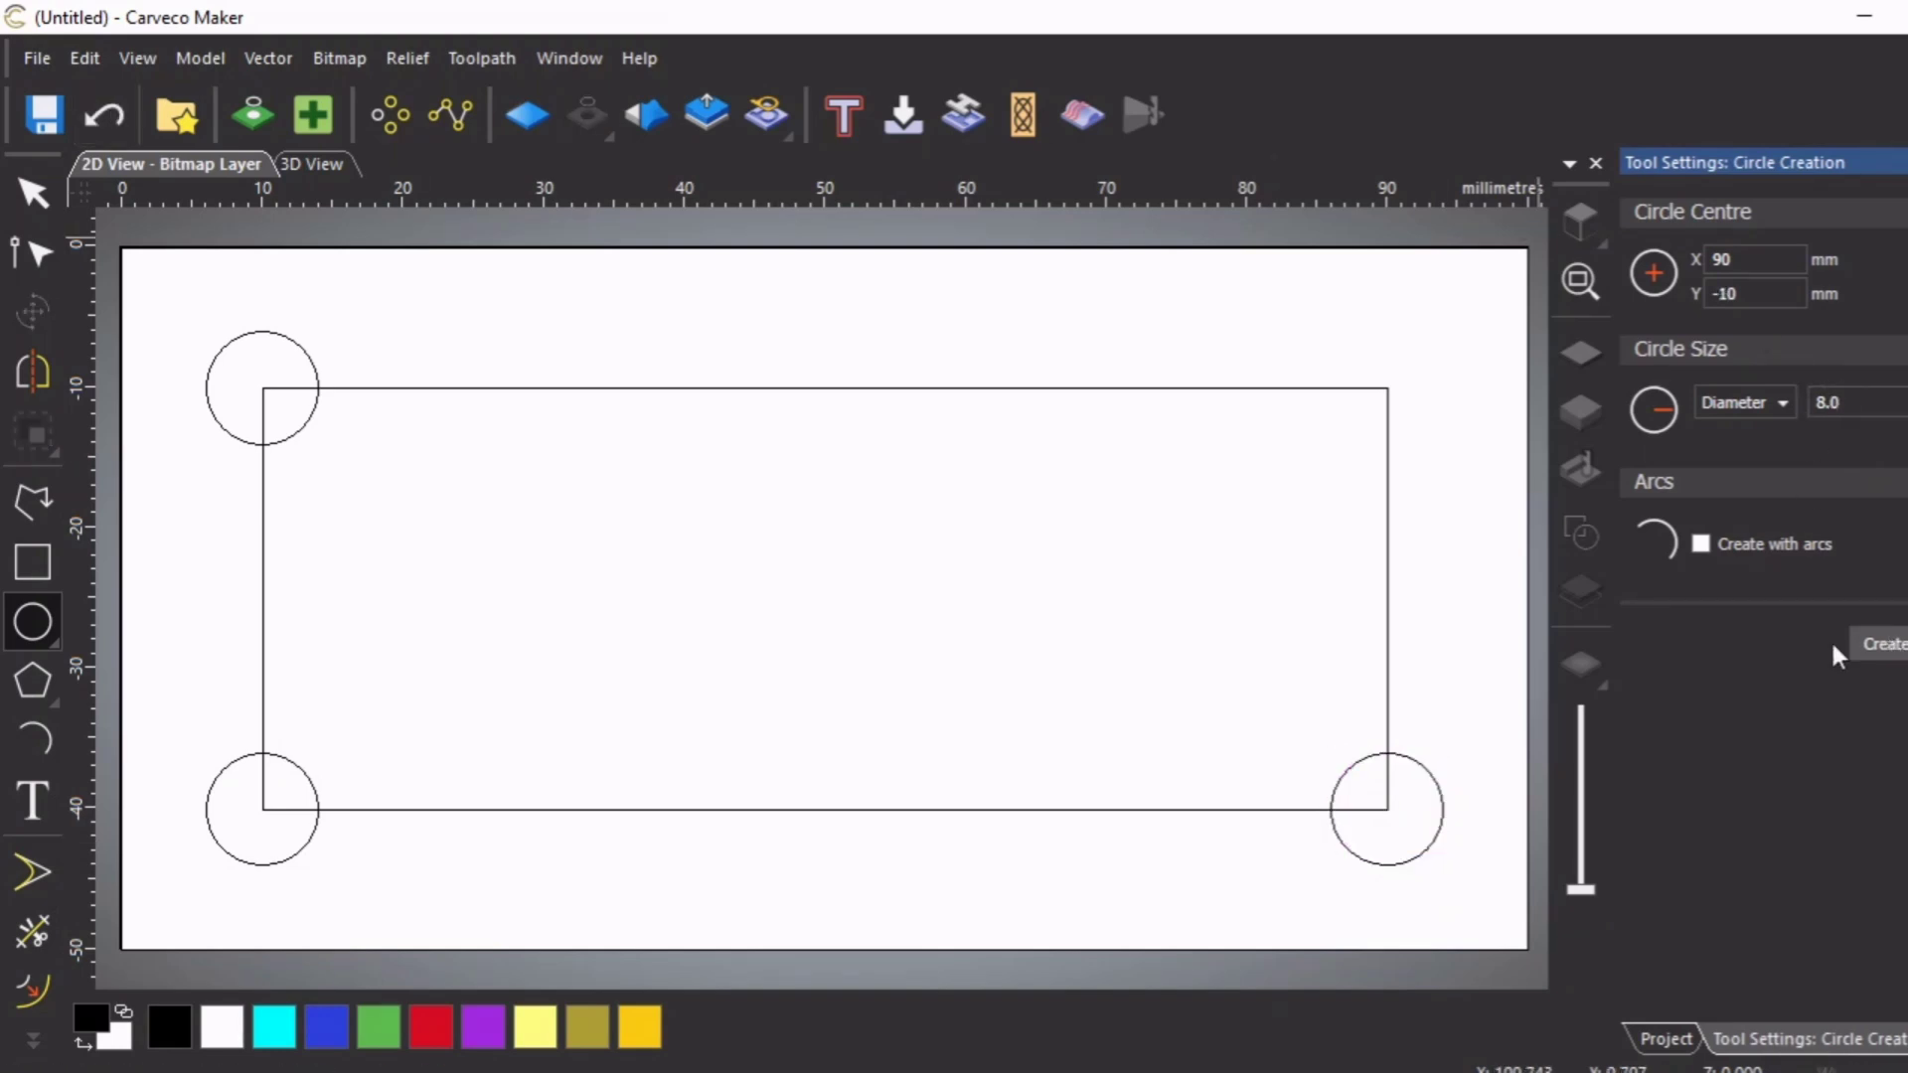
# Create an 8 mm diameter circle centred on the rectangle's upper-right corner at X 90, Y -10
pyautogui.press('Escape')
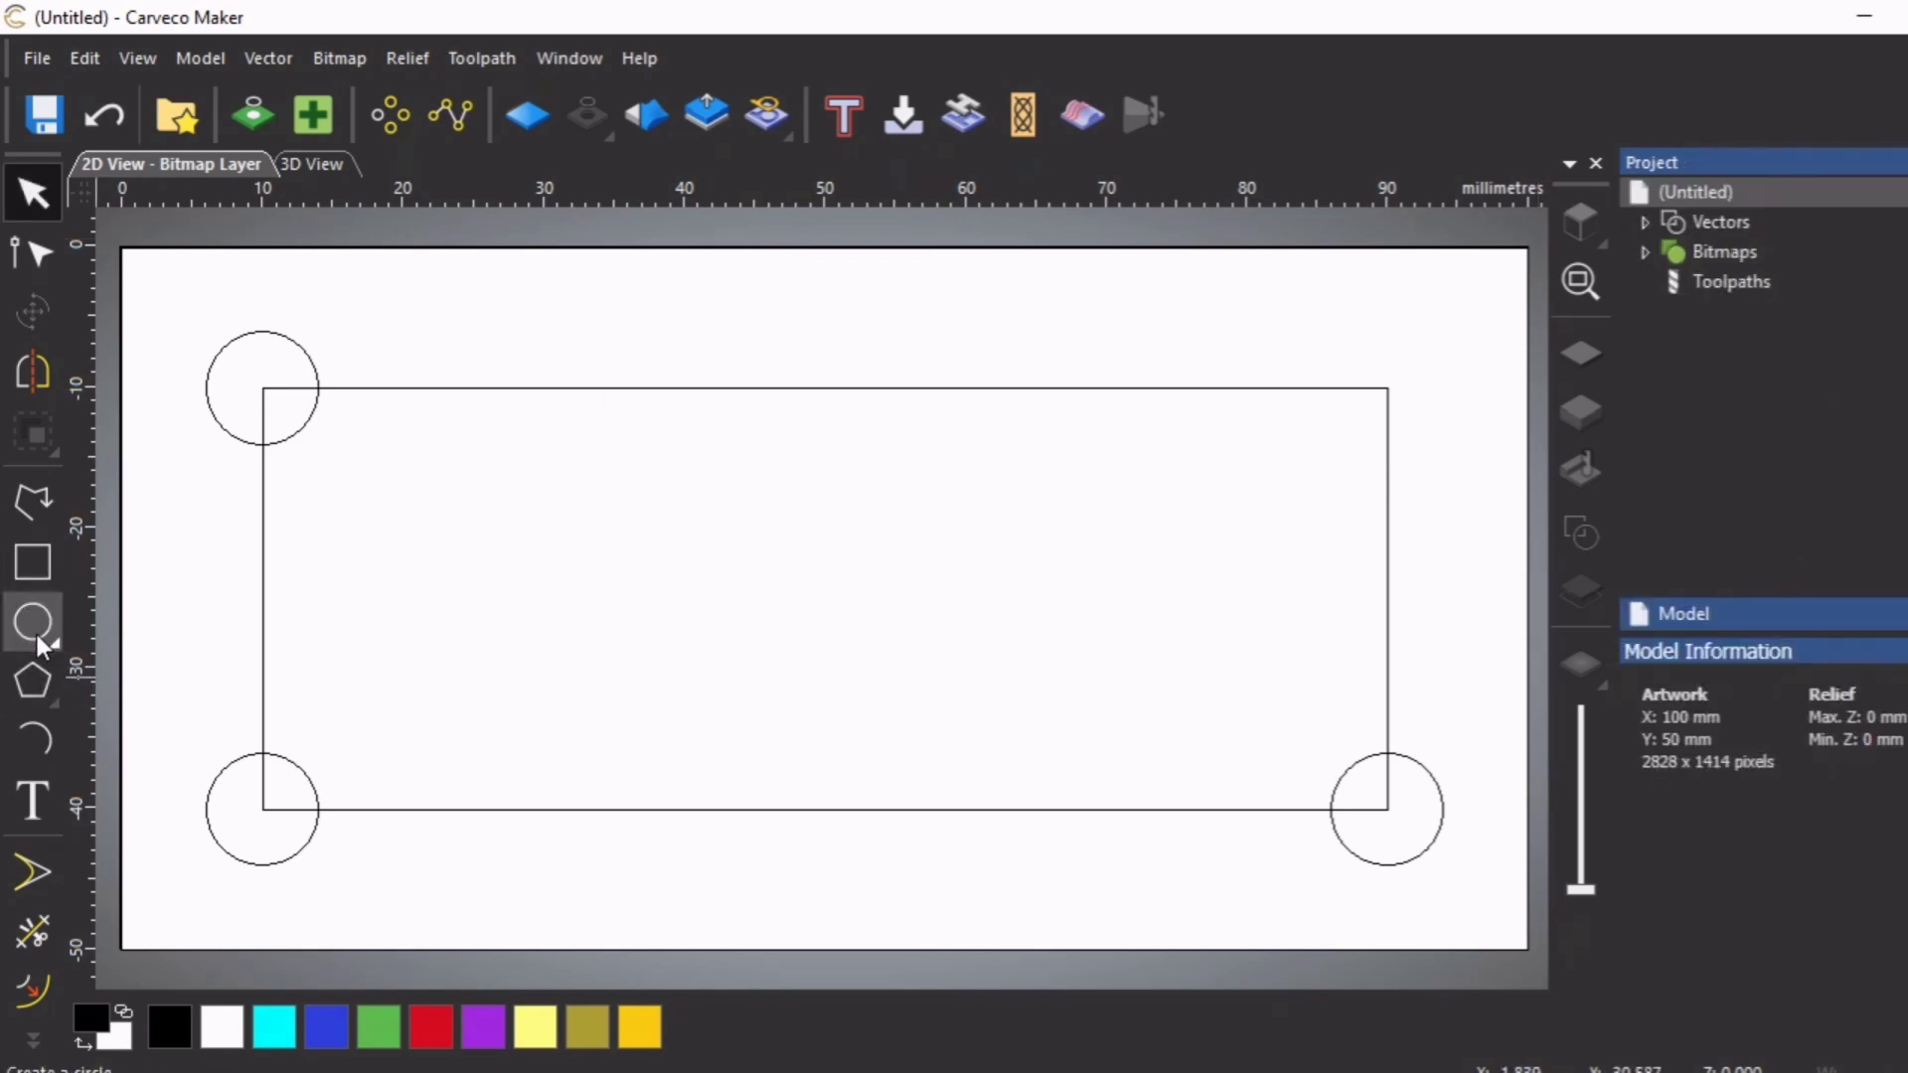
pyautogui.click(34, 620)
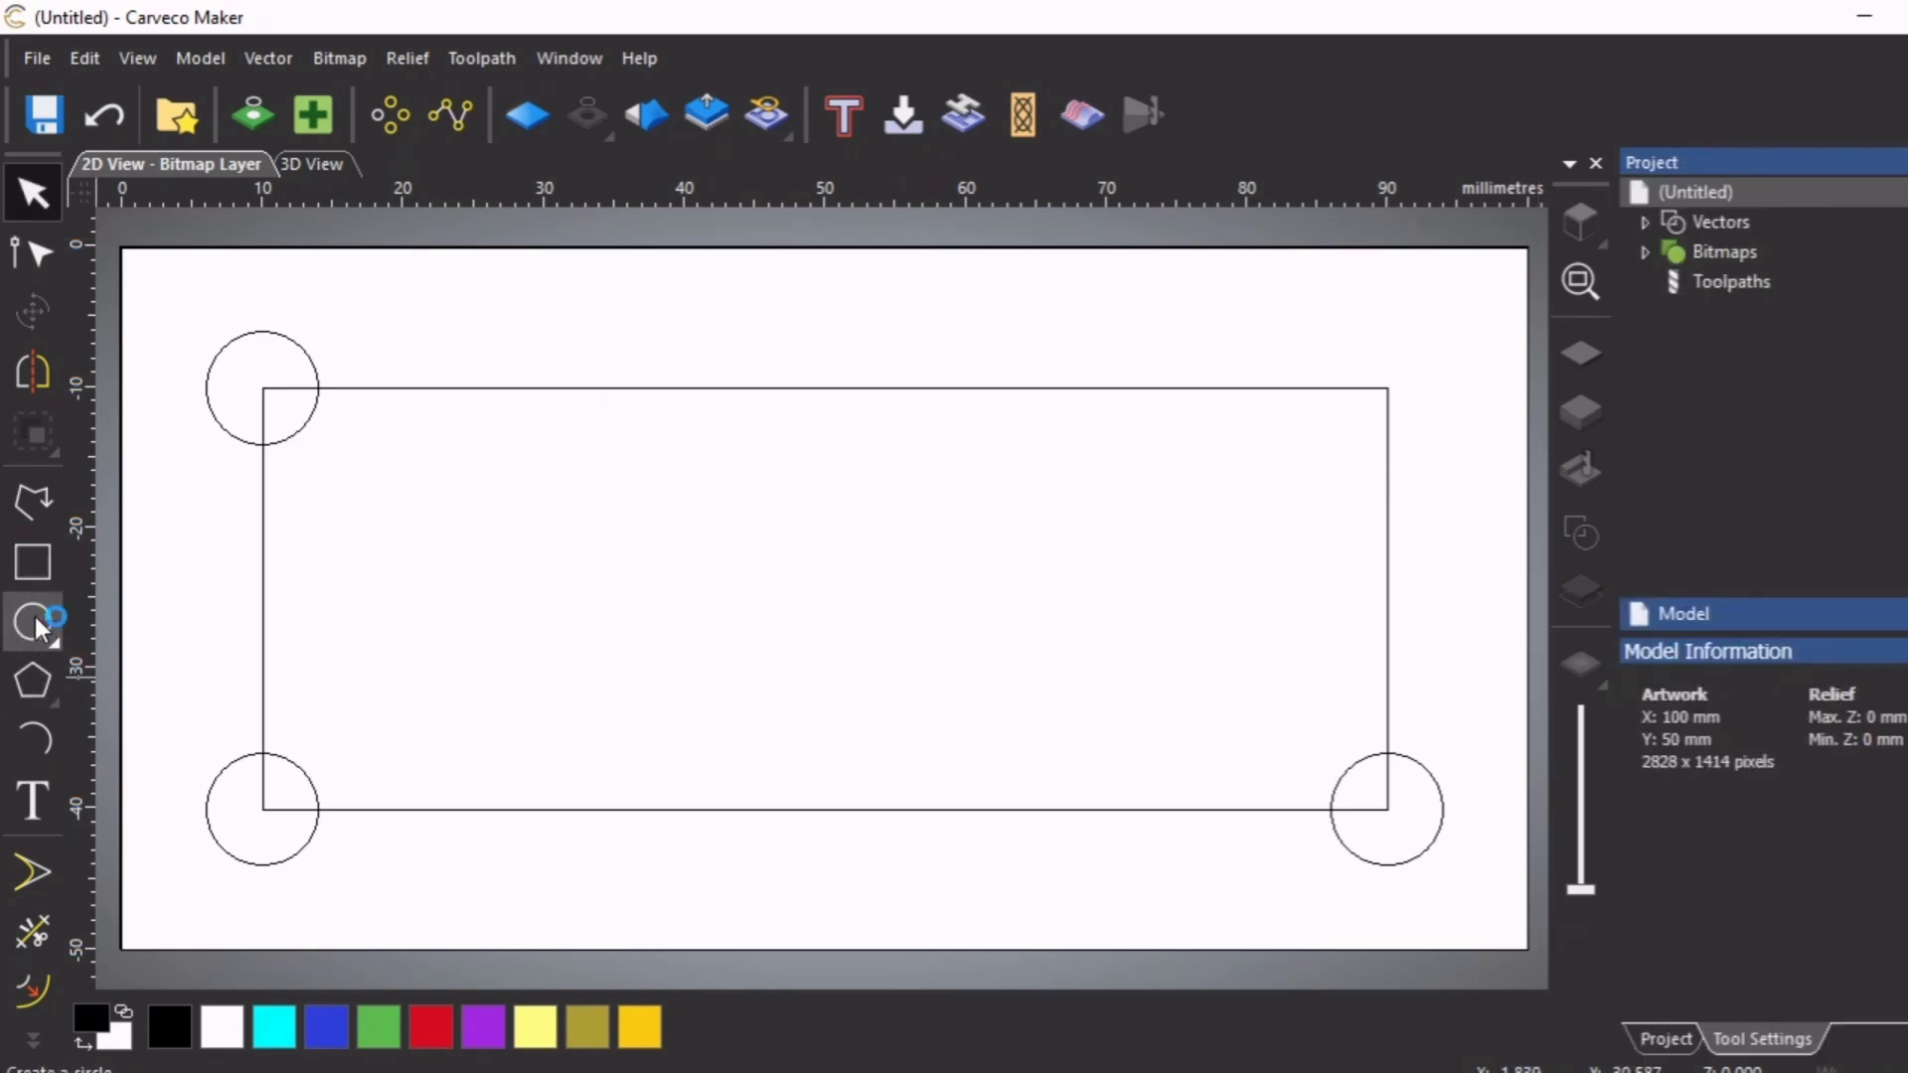
pyautogui.click(1387, 389)
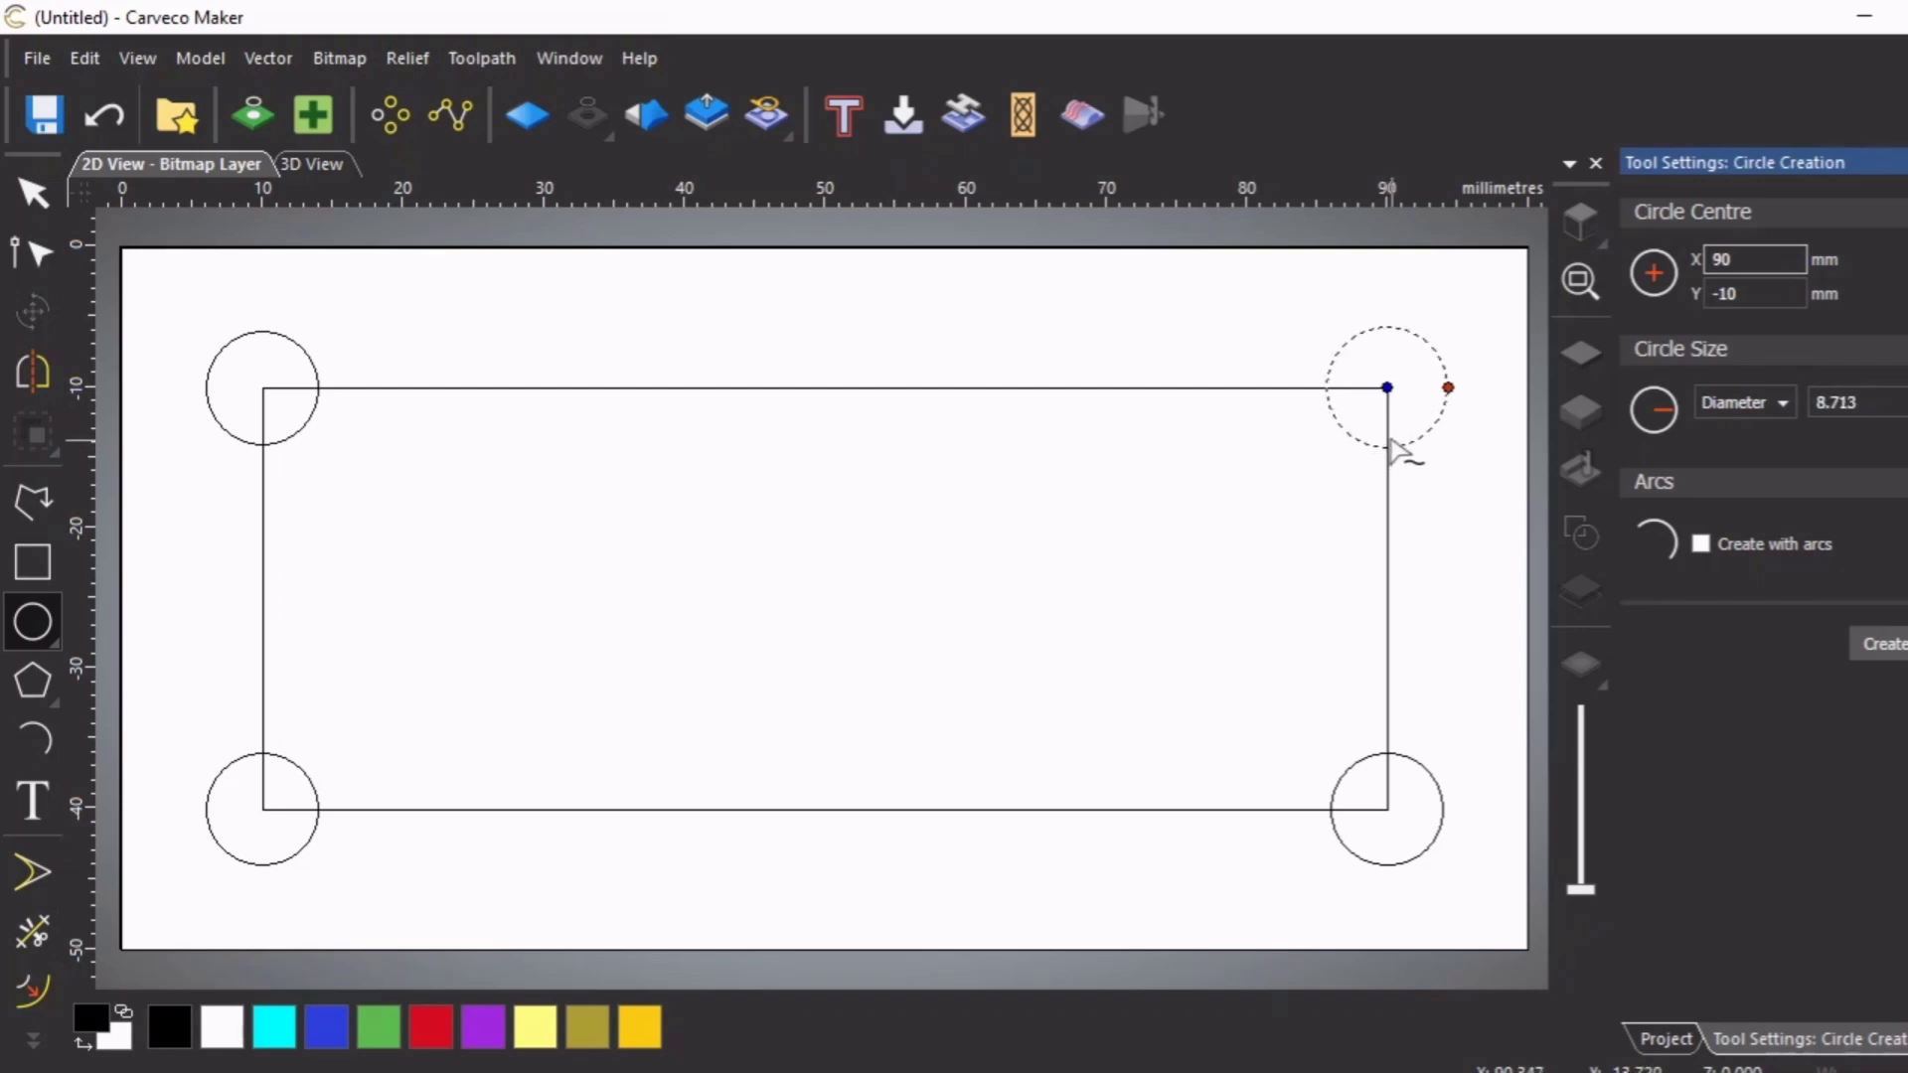
pyautogui.moveTo(1856, 409); pyautogui.dragTo(1825, 403)
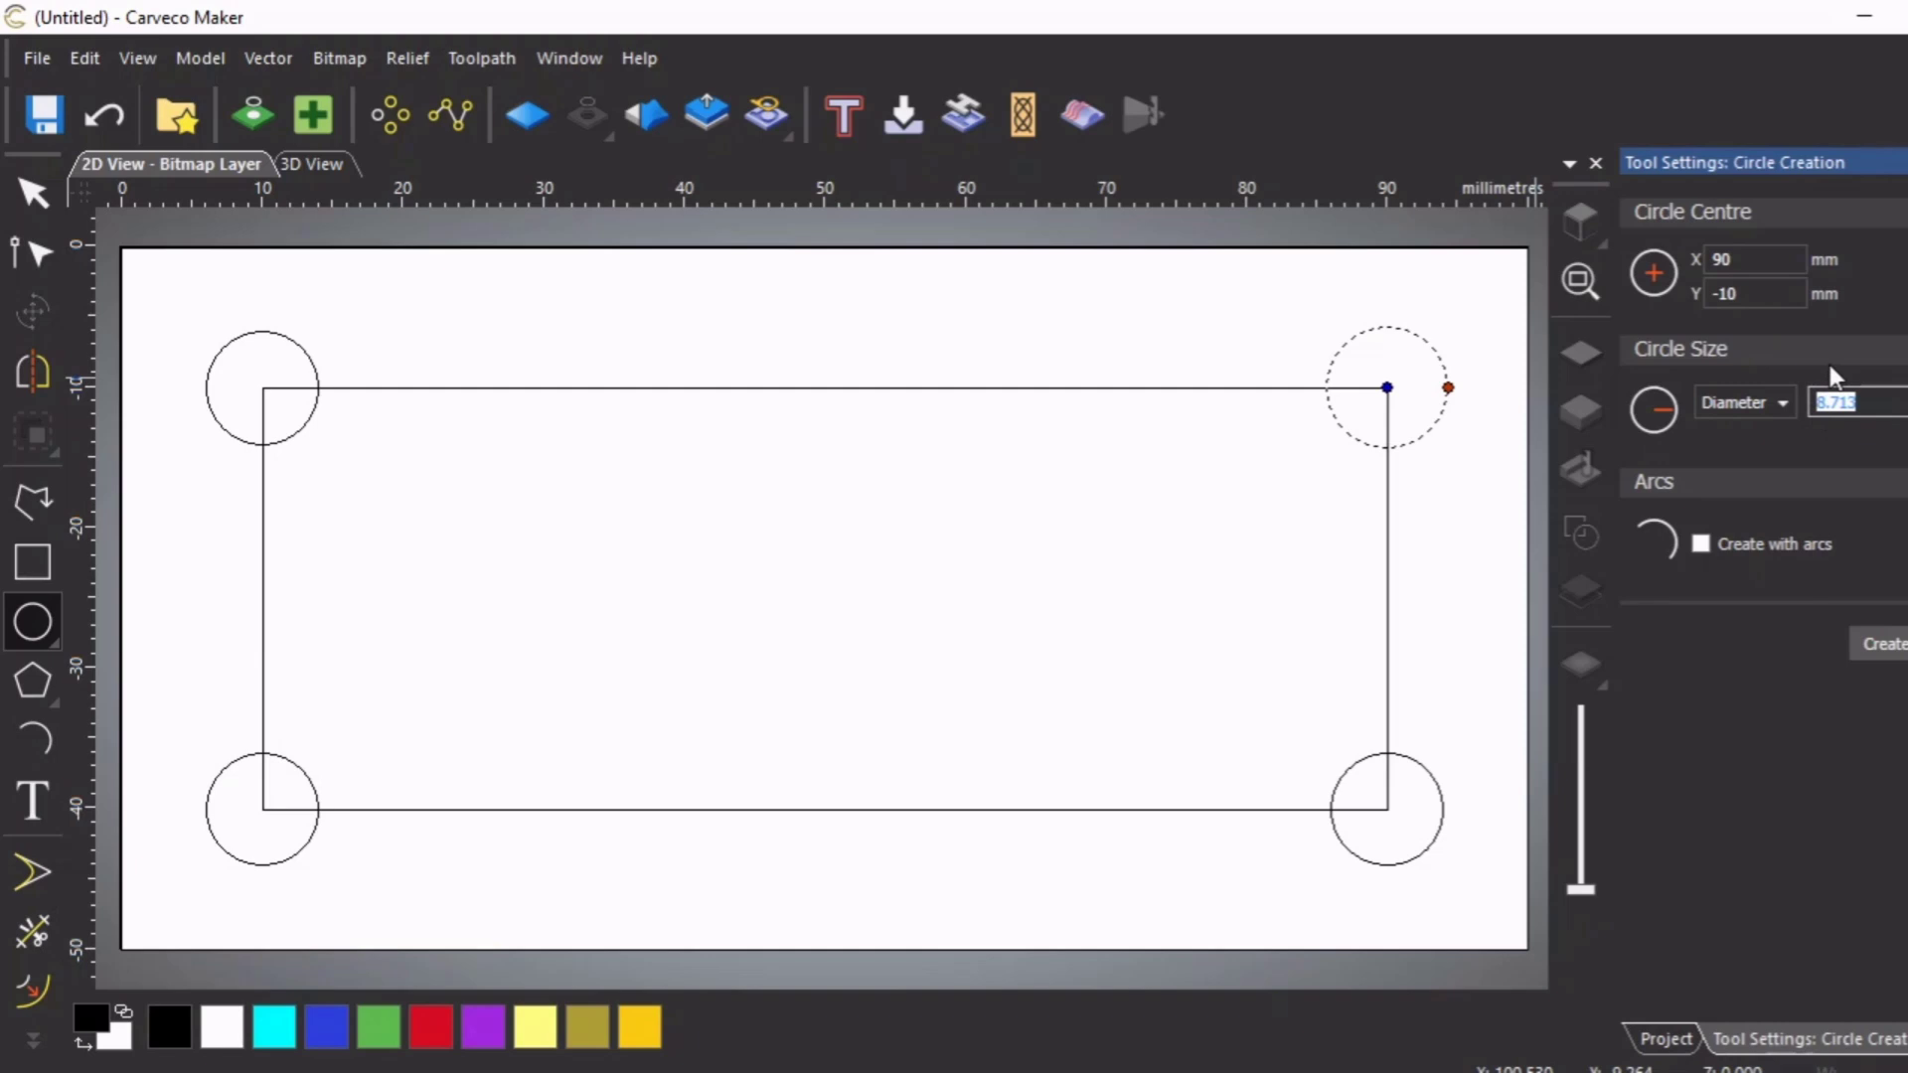
pyautogui.press('Return')
pyautogui.click(1894, 656)
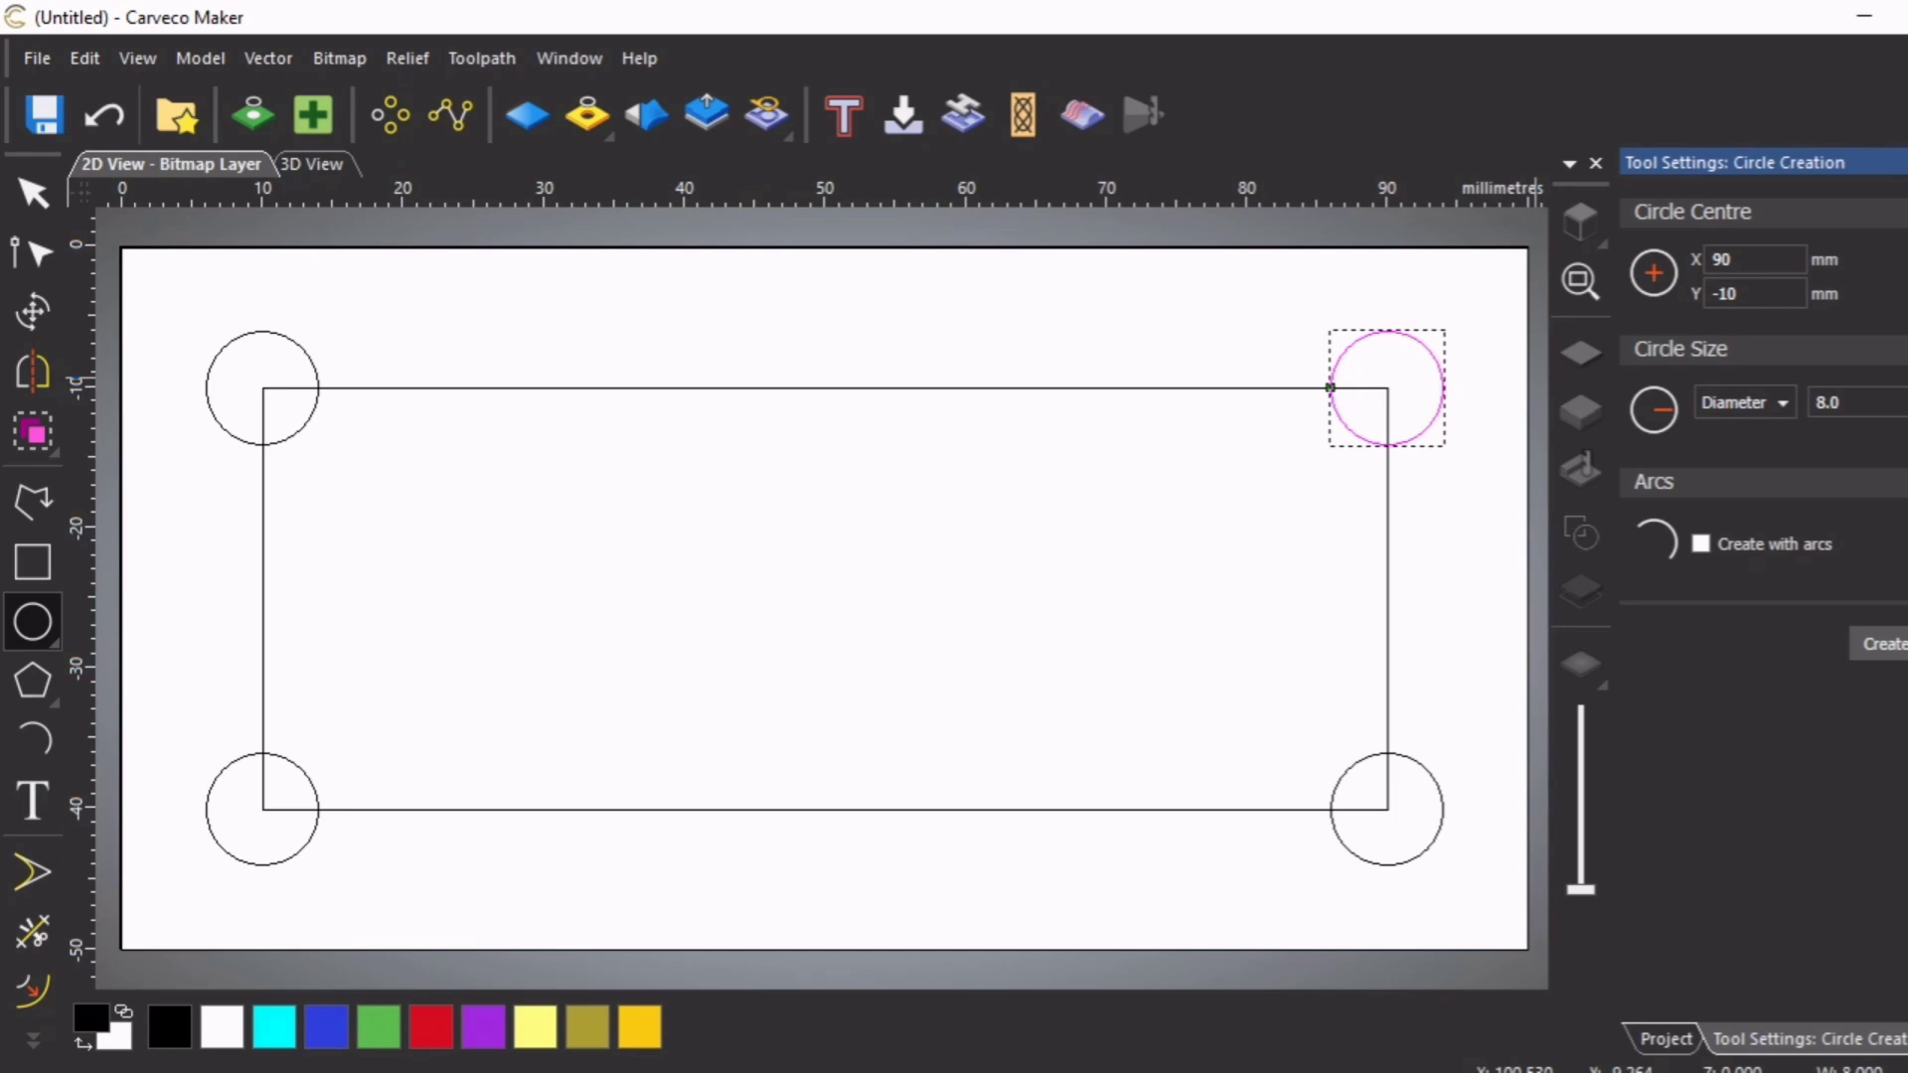
pyautogui.press('Escape')
pyautogui.click(1416, 964)
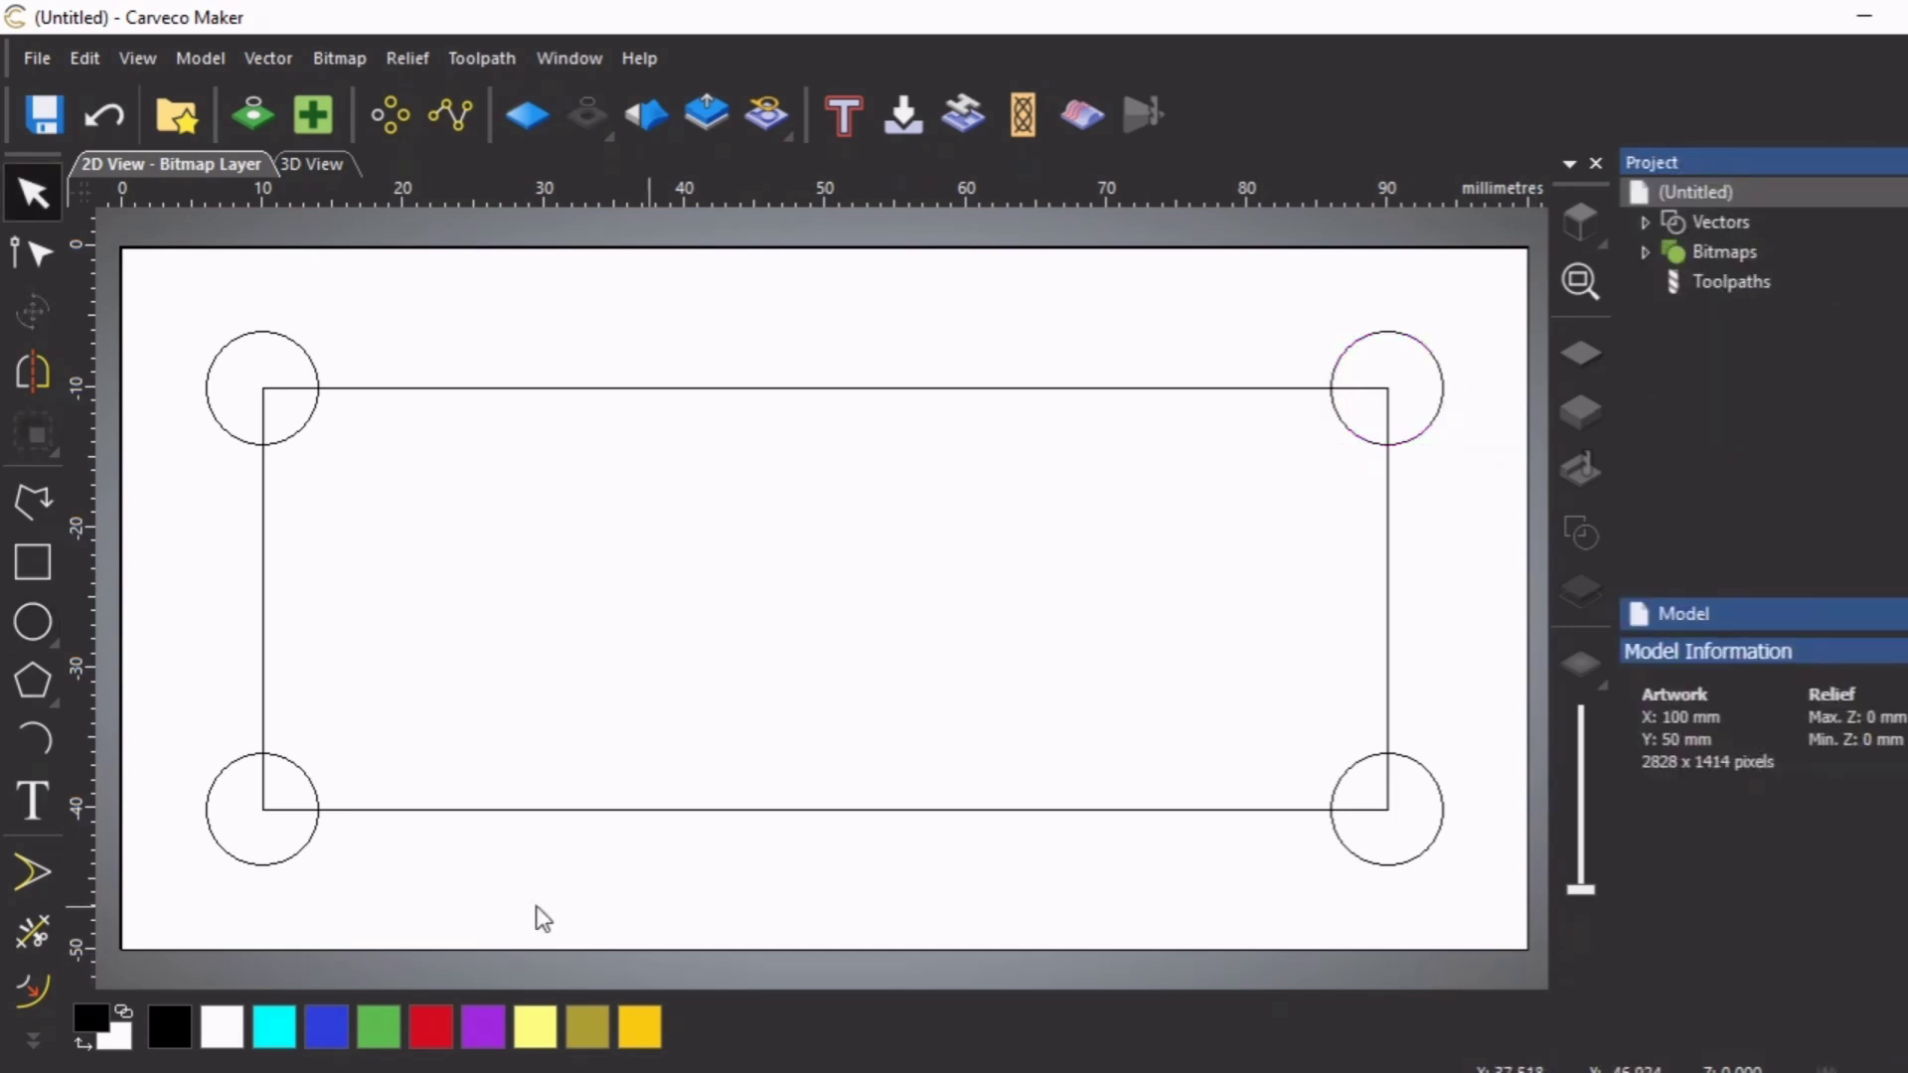
# Create an 8 mm diameter circle centred on the midpoint of the rectangle's lower edge at X 50, Y -40
pyautogui.click(33, 622)
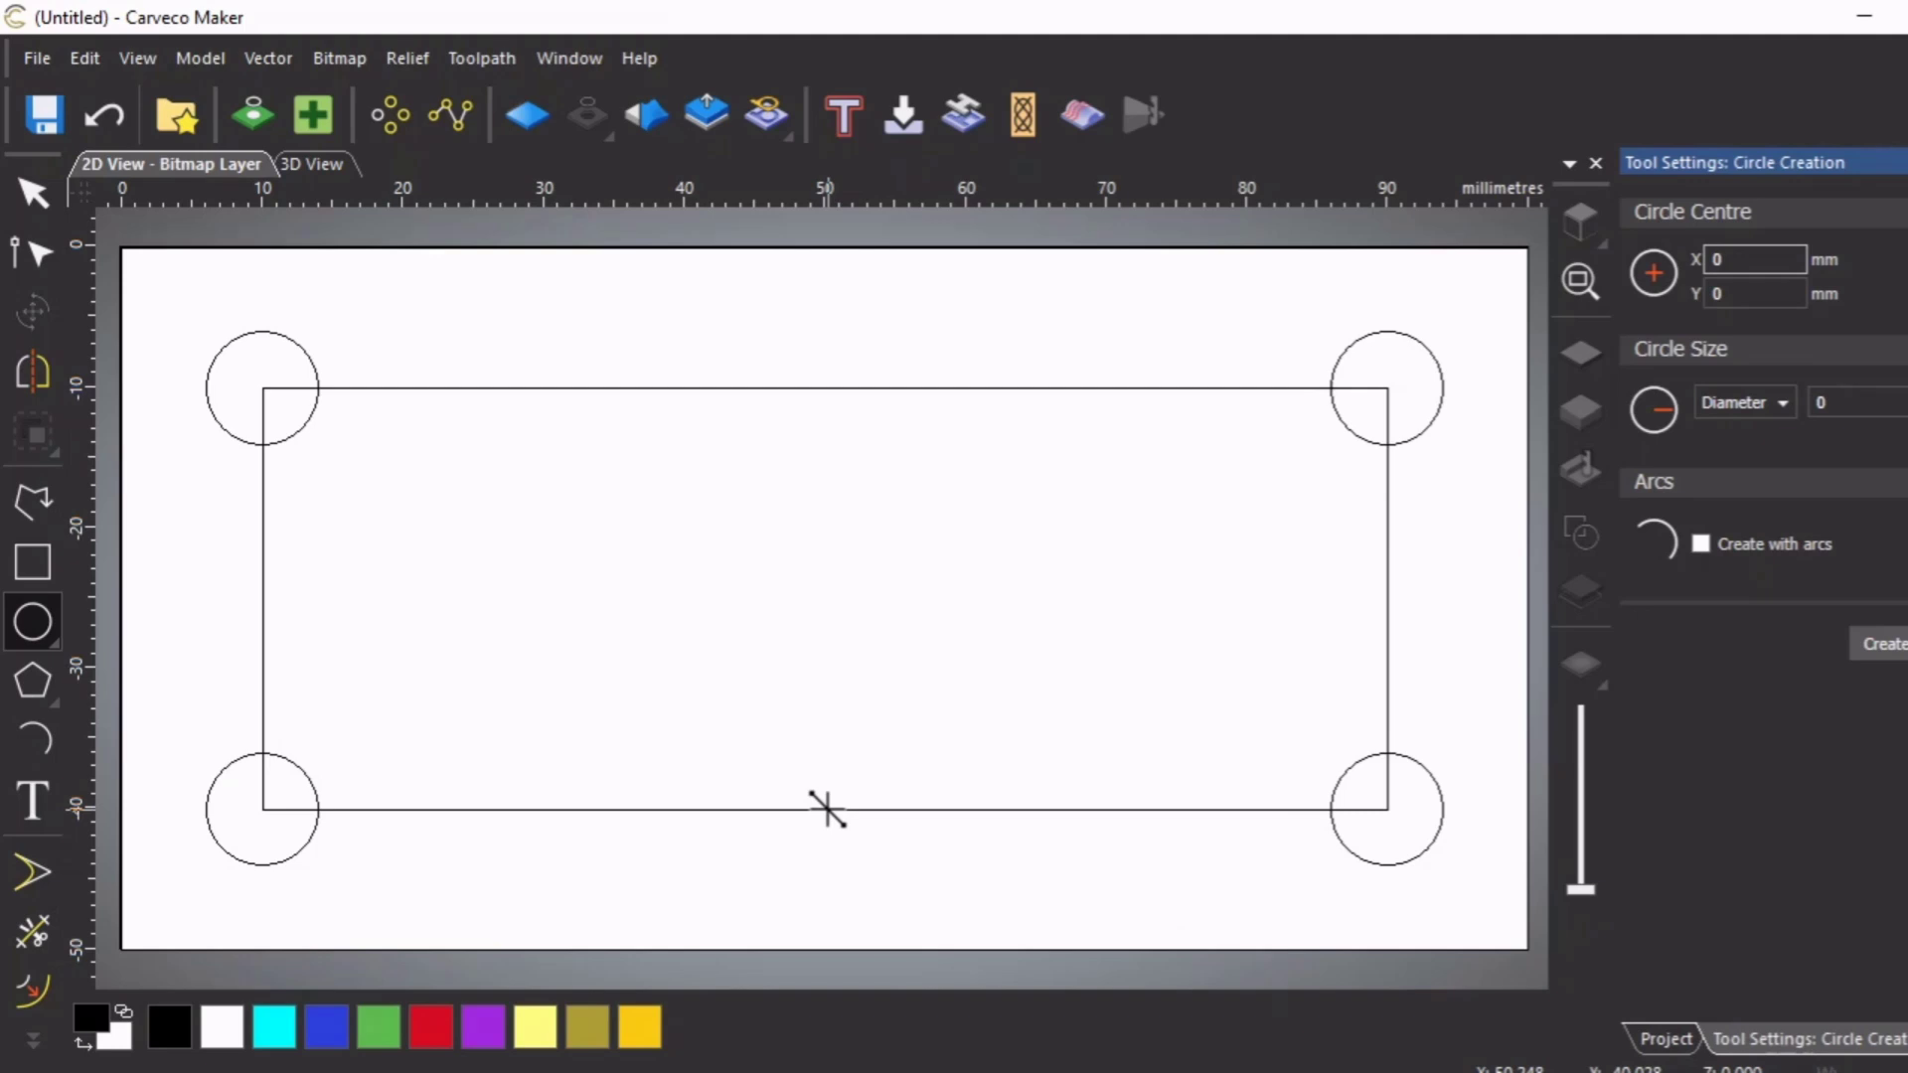
pyautogui.moveTo(826, 809); pyautogui.dragTo(839, 858)
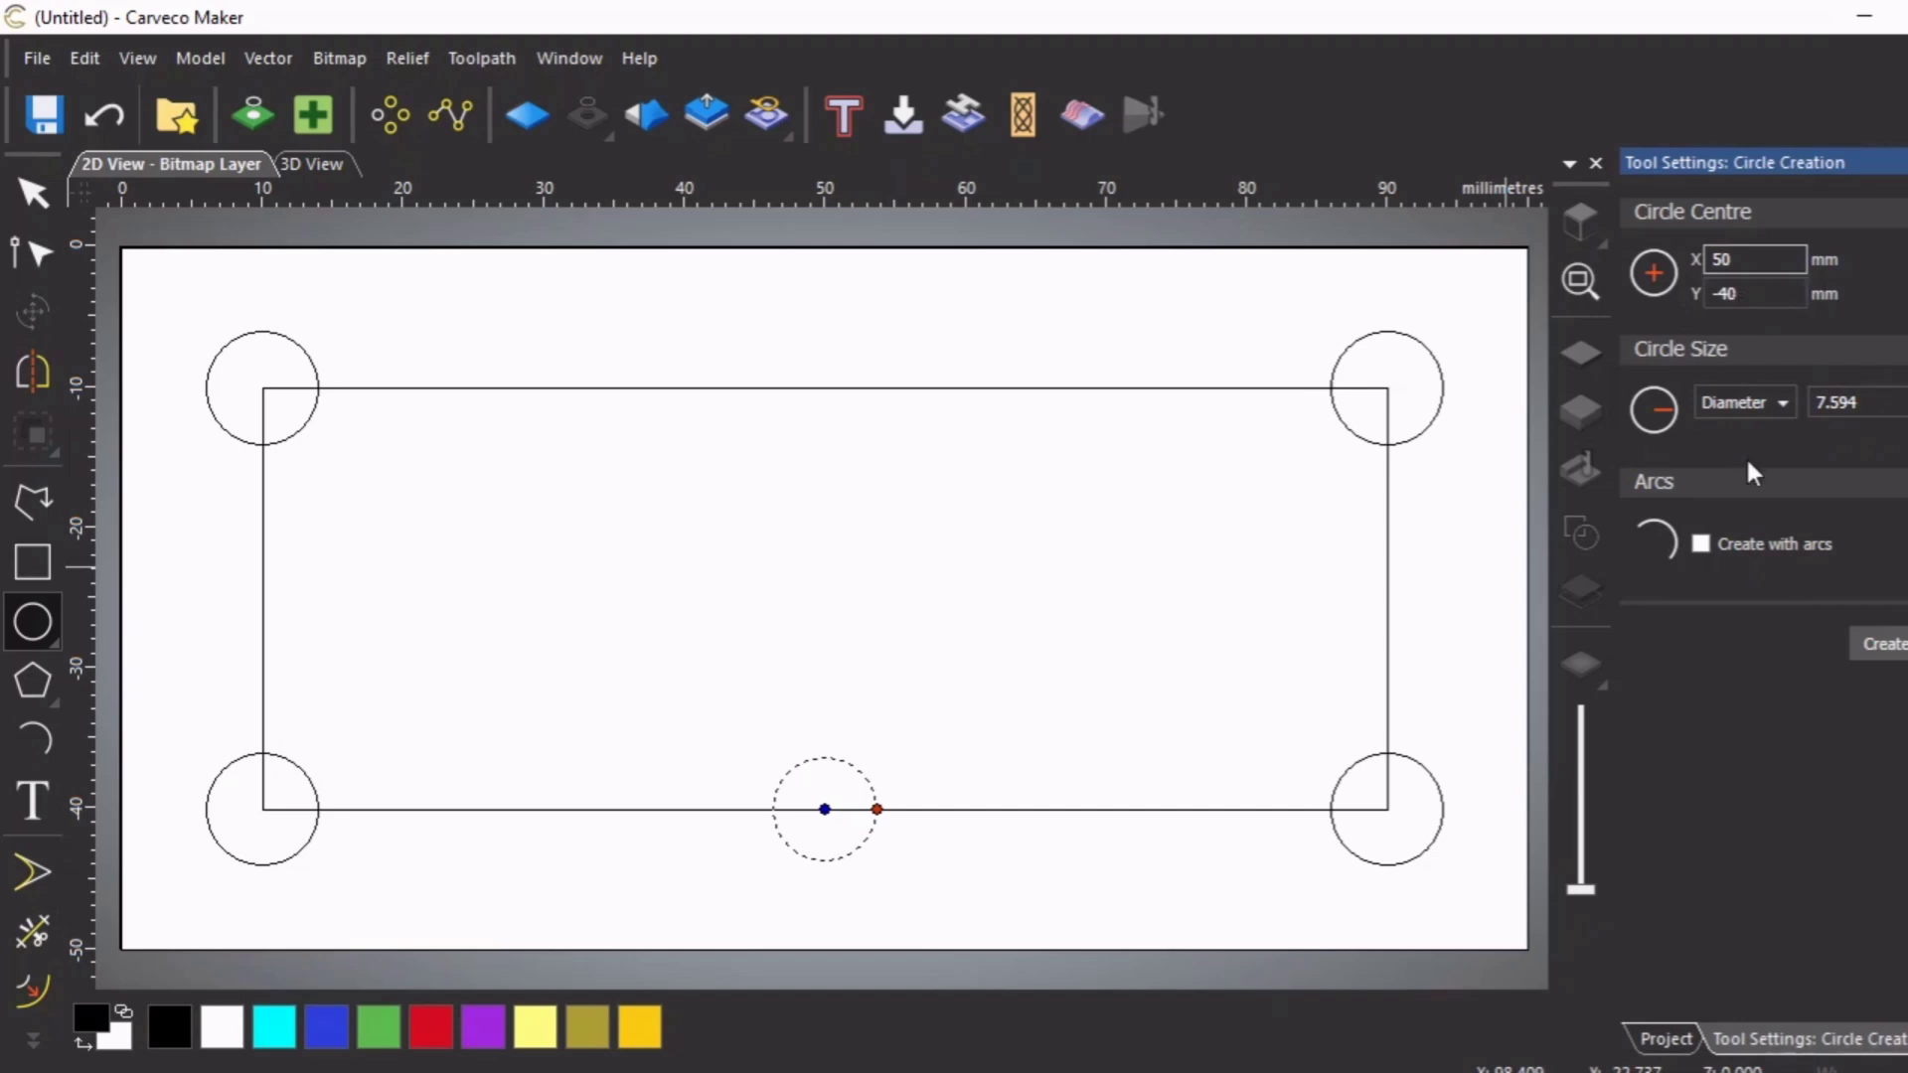
pyautogui.moveTo(1863, 403); pyautogui.dragTo(1809, 403)
pyautogui.write('8.0')
pyautogui.click(1879, 646)
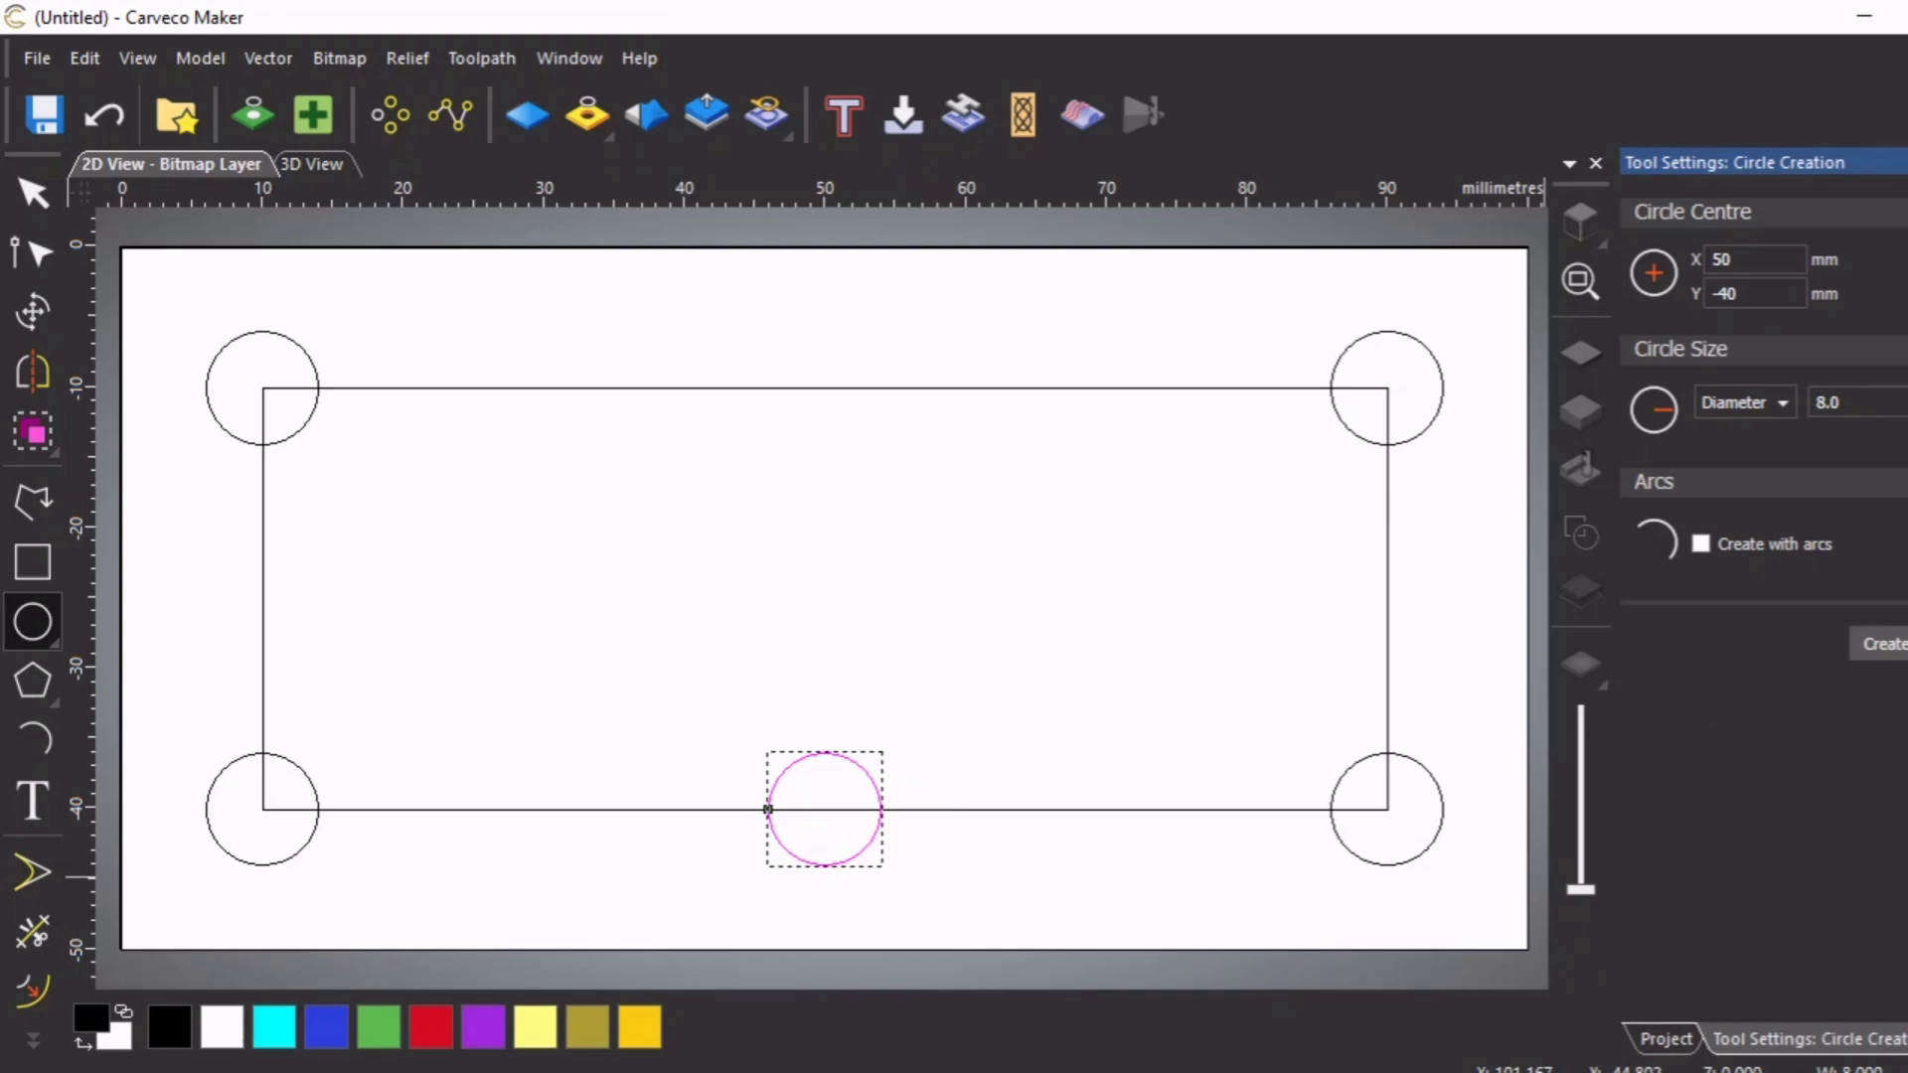
pyautogui.click(1905, 645)
pyautogui.click(1532, 968)
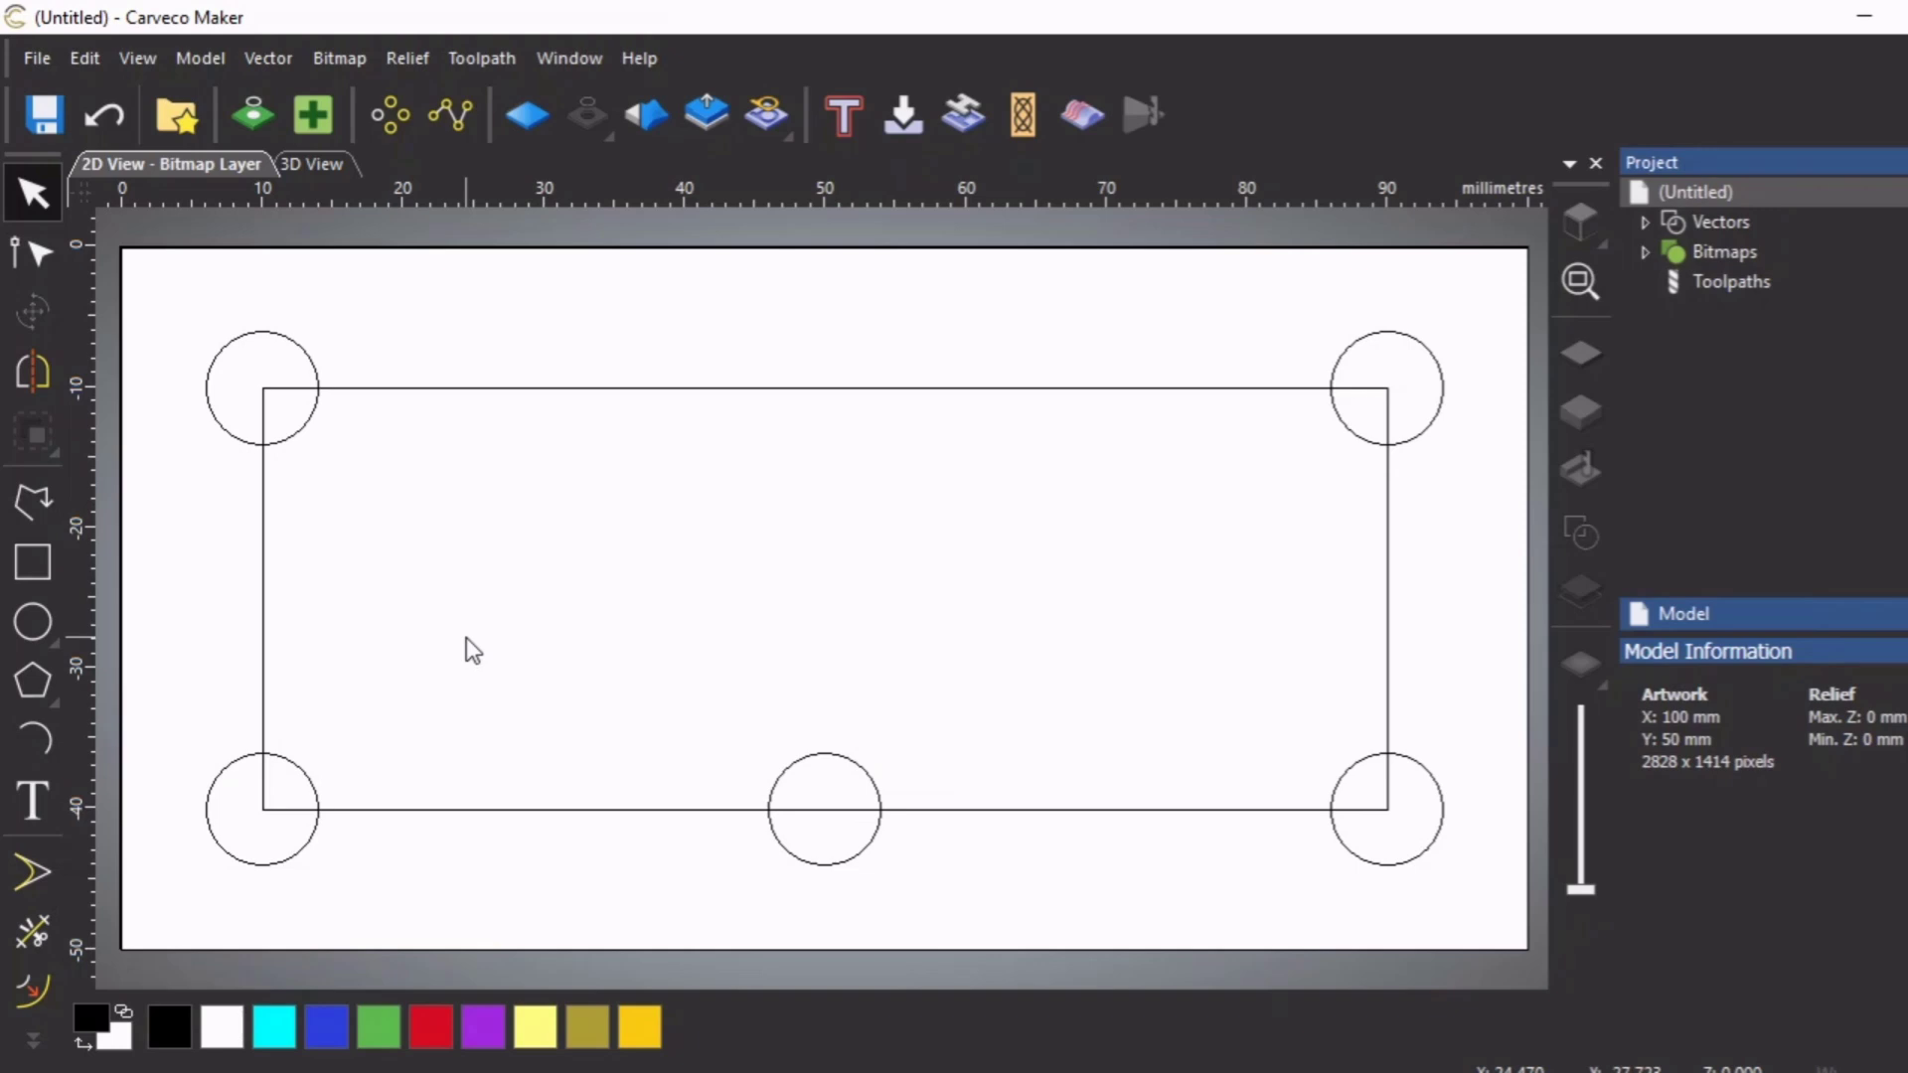
# Delete the construction rectangle, keeping only the five small circles
pyautogui.click(816, 389)
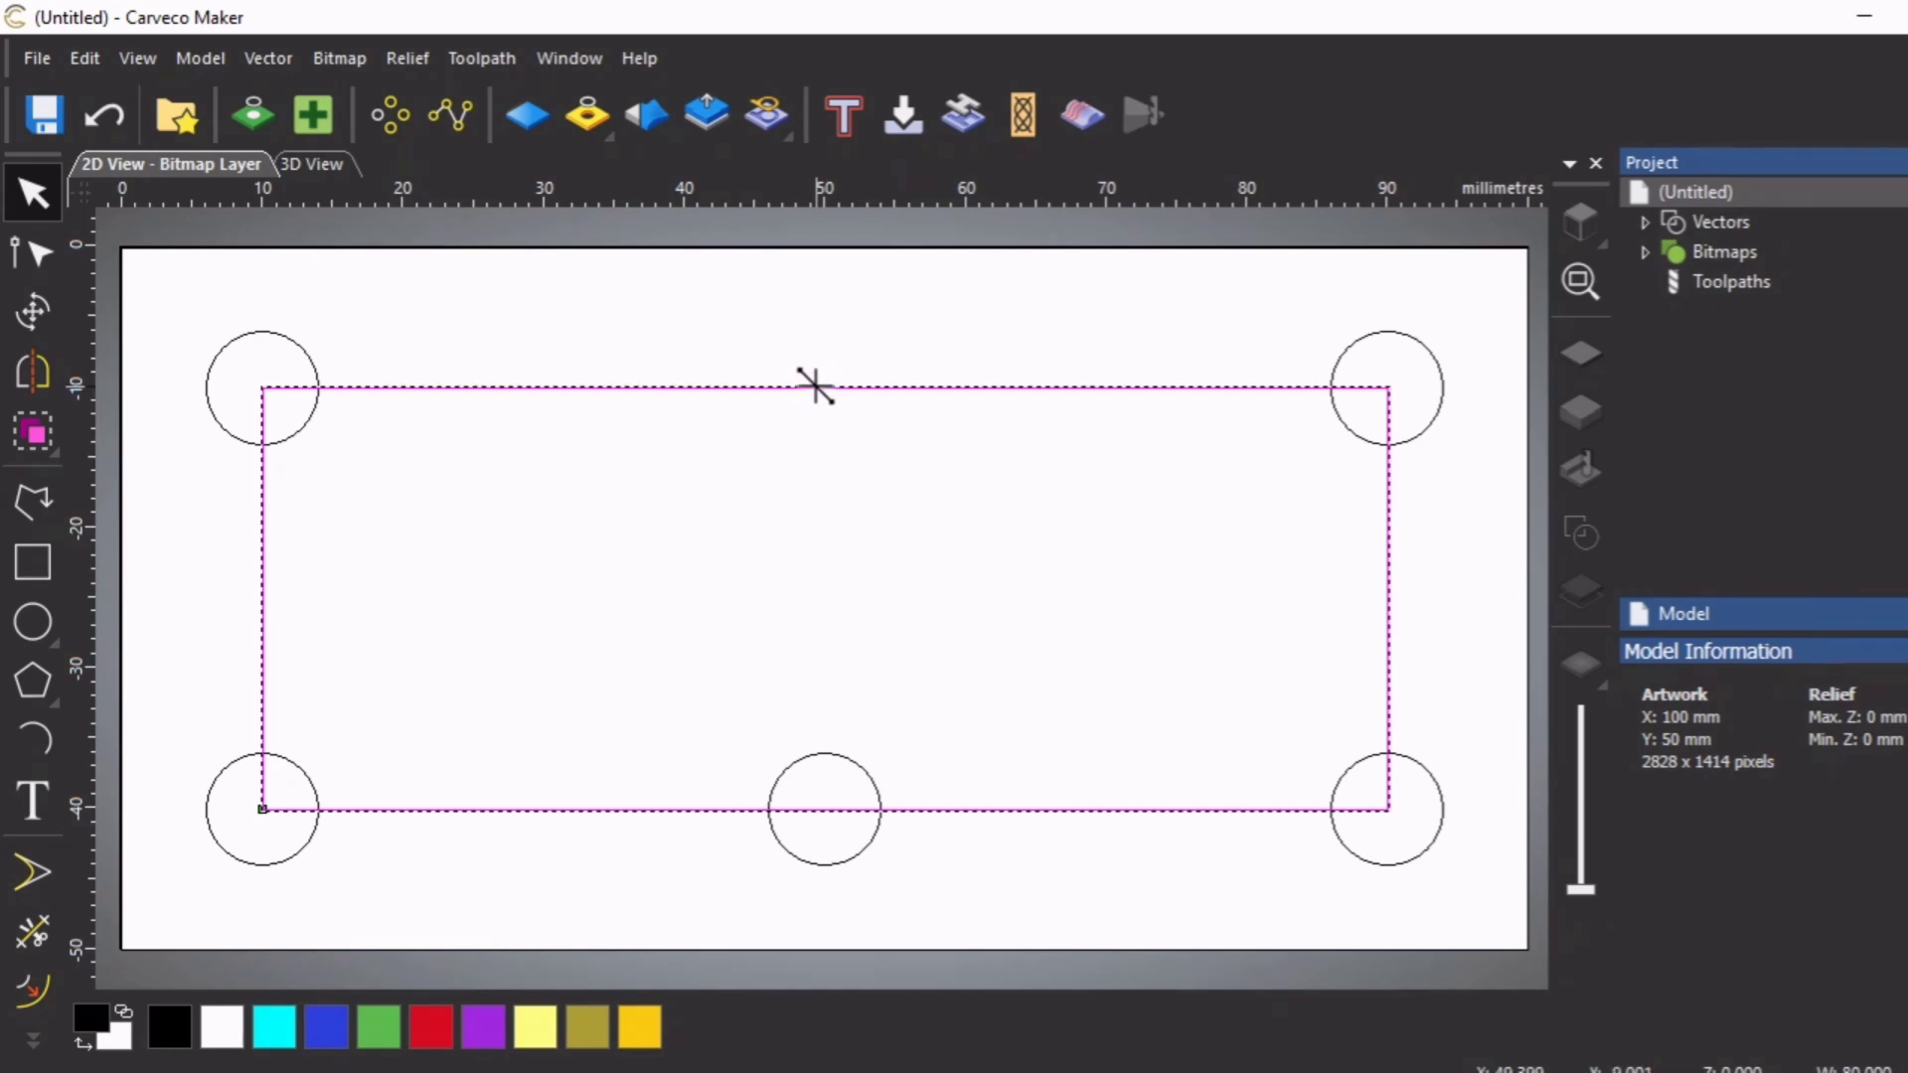
pyautogui.press('Delete')
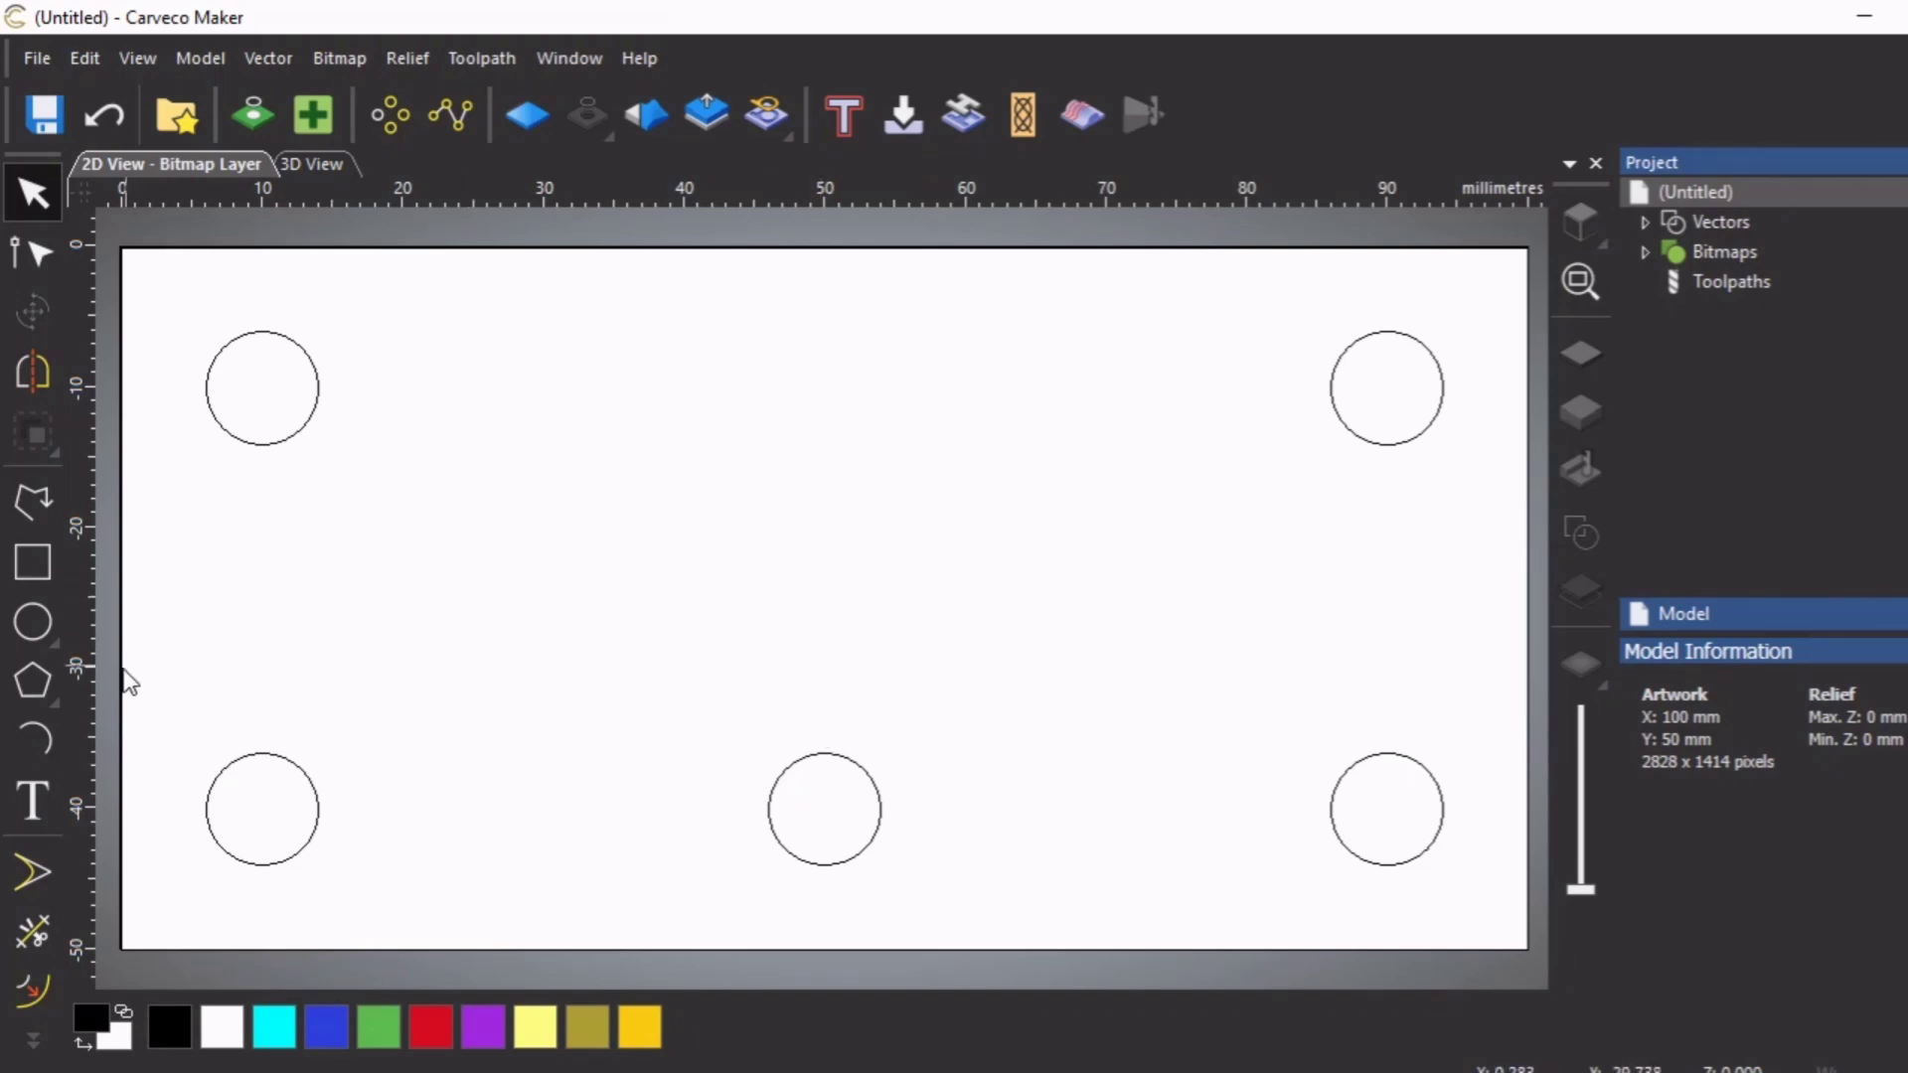
# Draw a large circle between the small circles in the model's left half and set its diameter to 38 mm
pyautogui.click(33, 623)
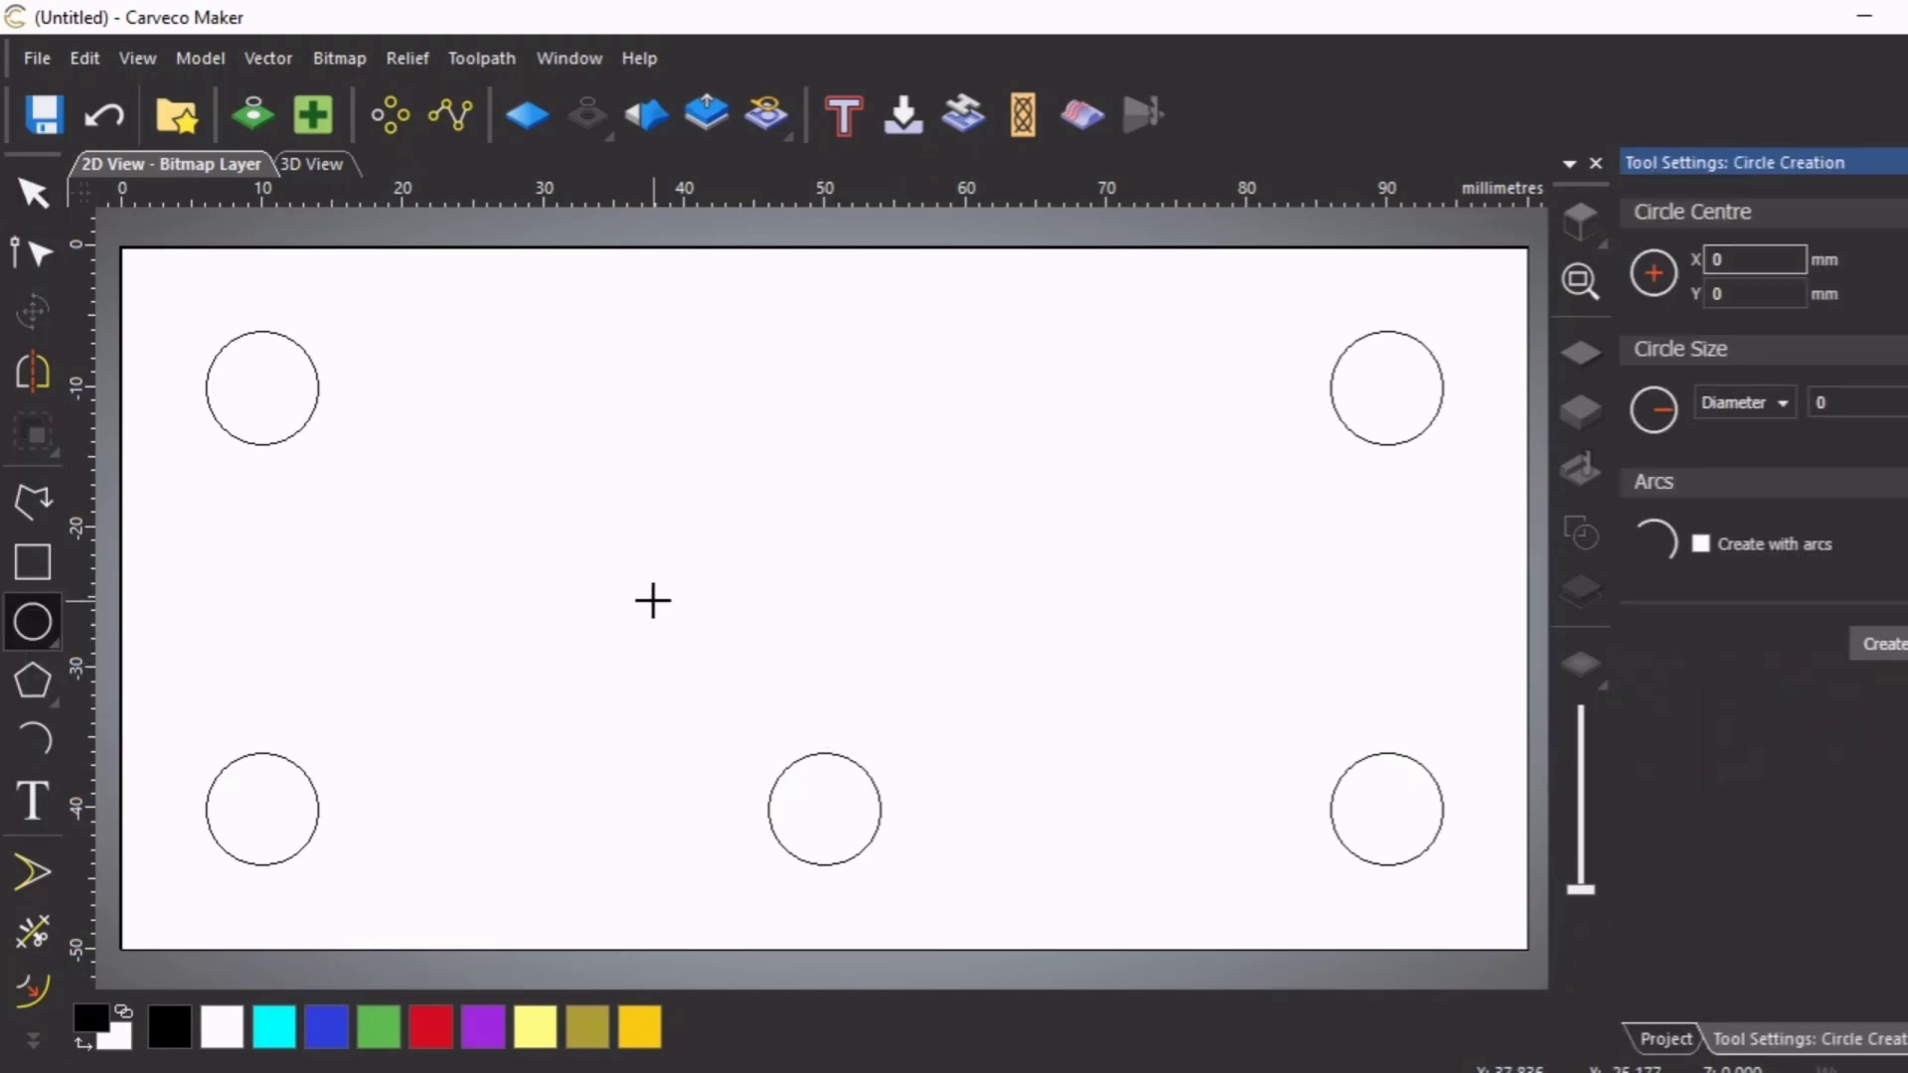
pyautogui.click(557, 588)
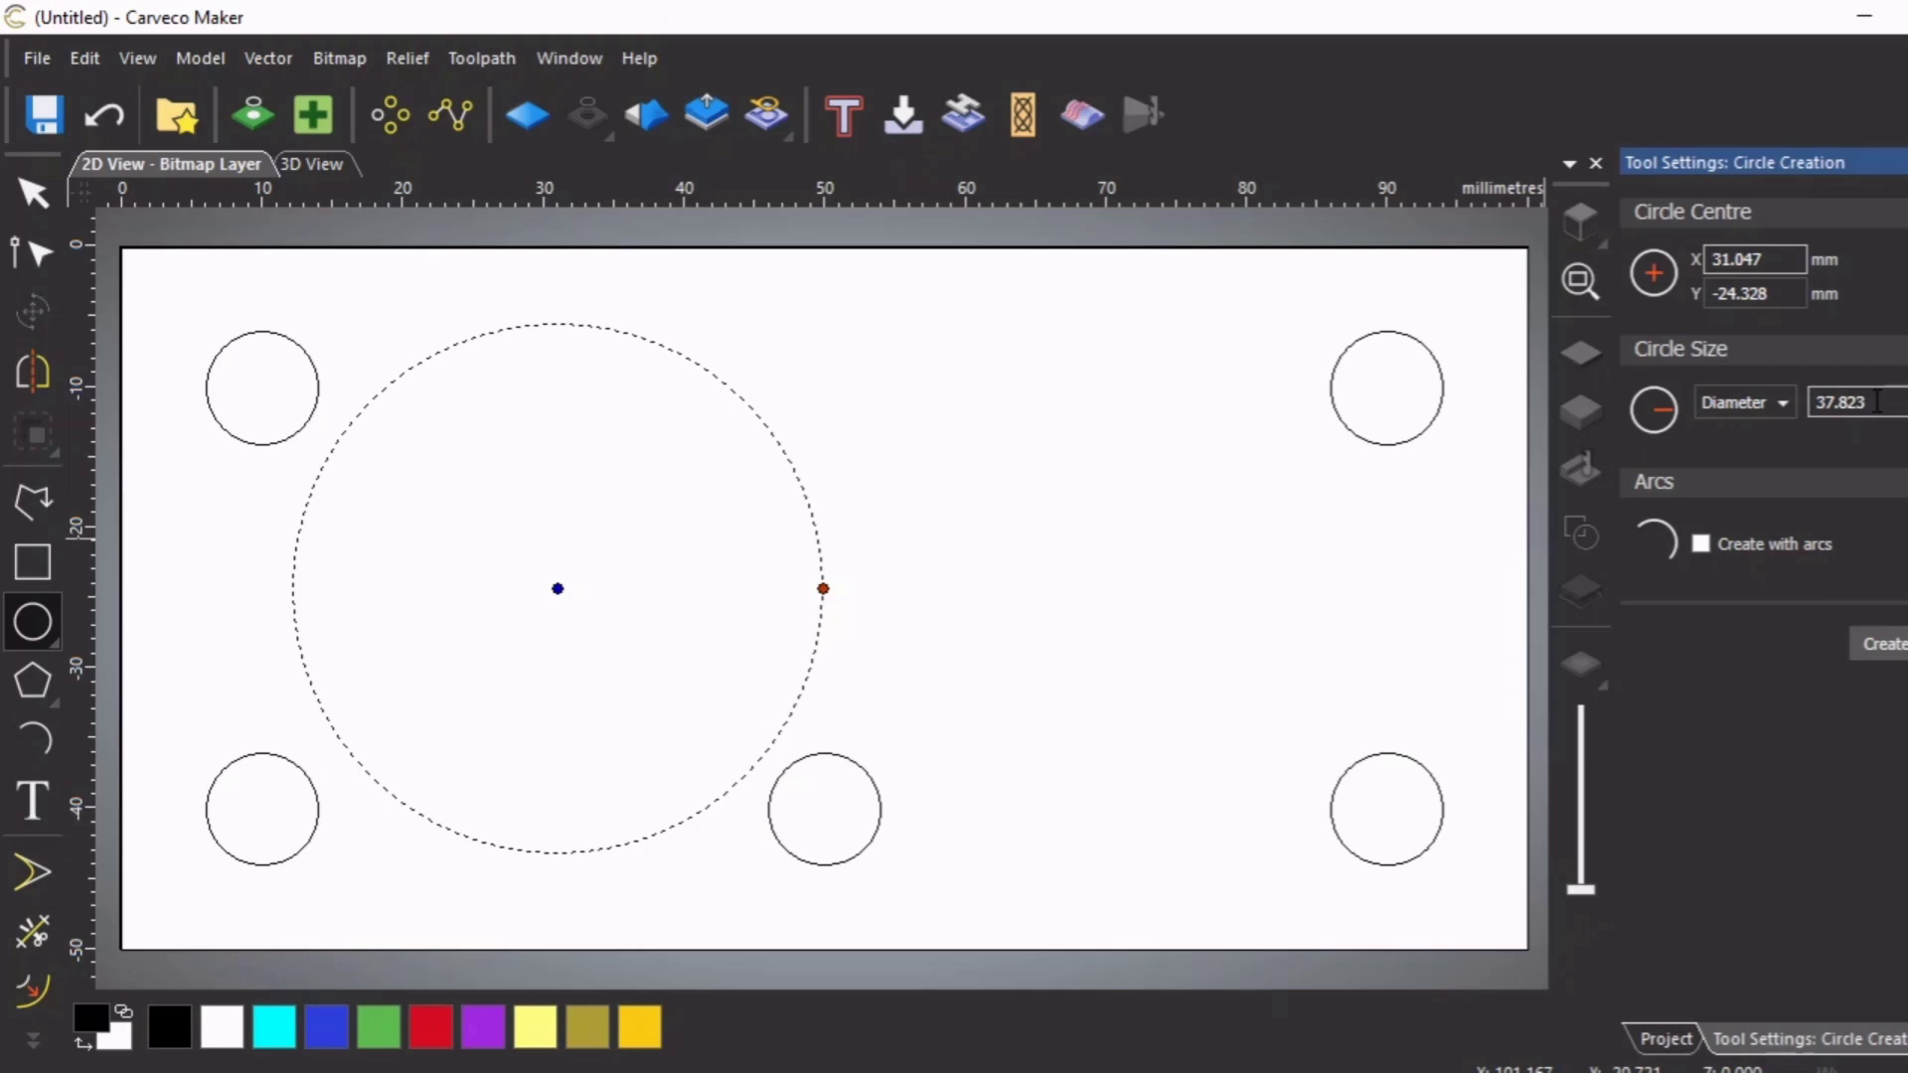
pyautogui.moveTo(1874, 401); pyautogui.dragTo(1821, 407)
pyautogui.write('38.0')
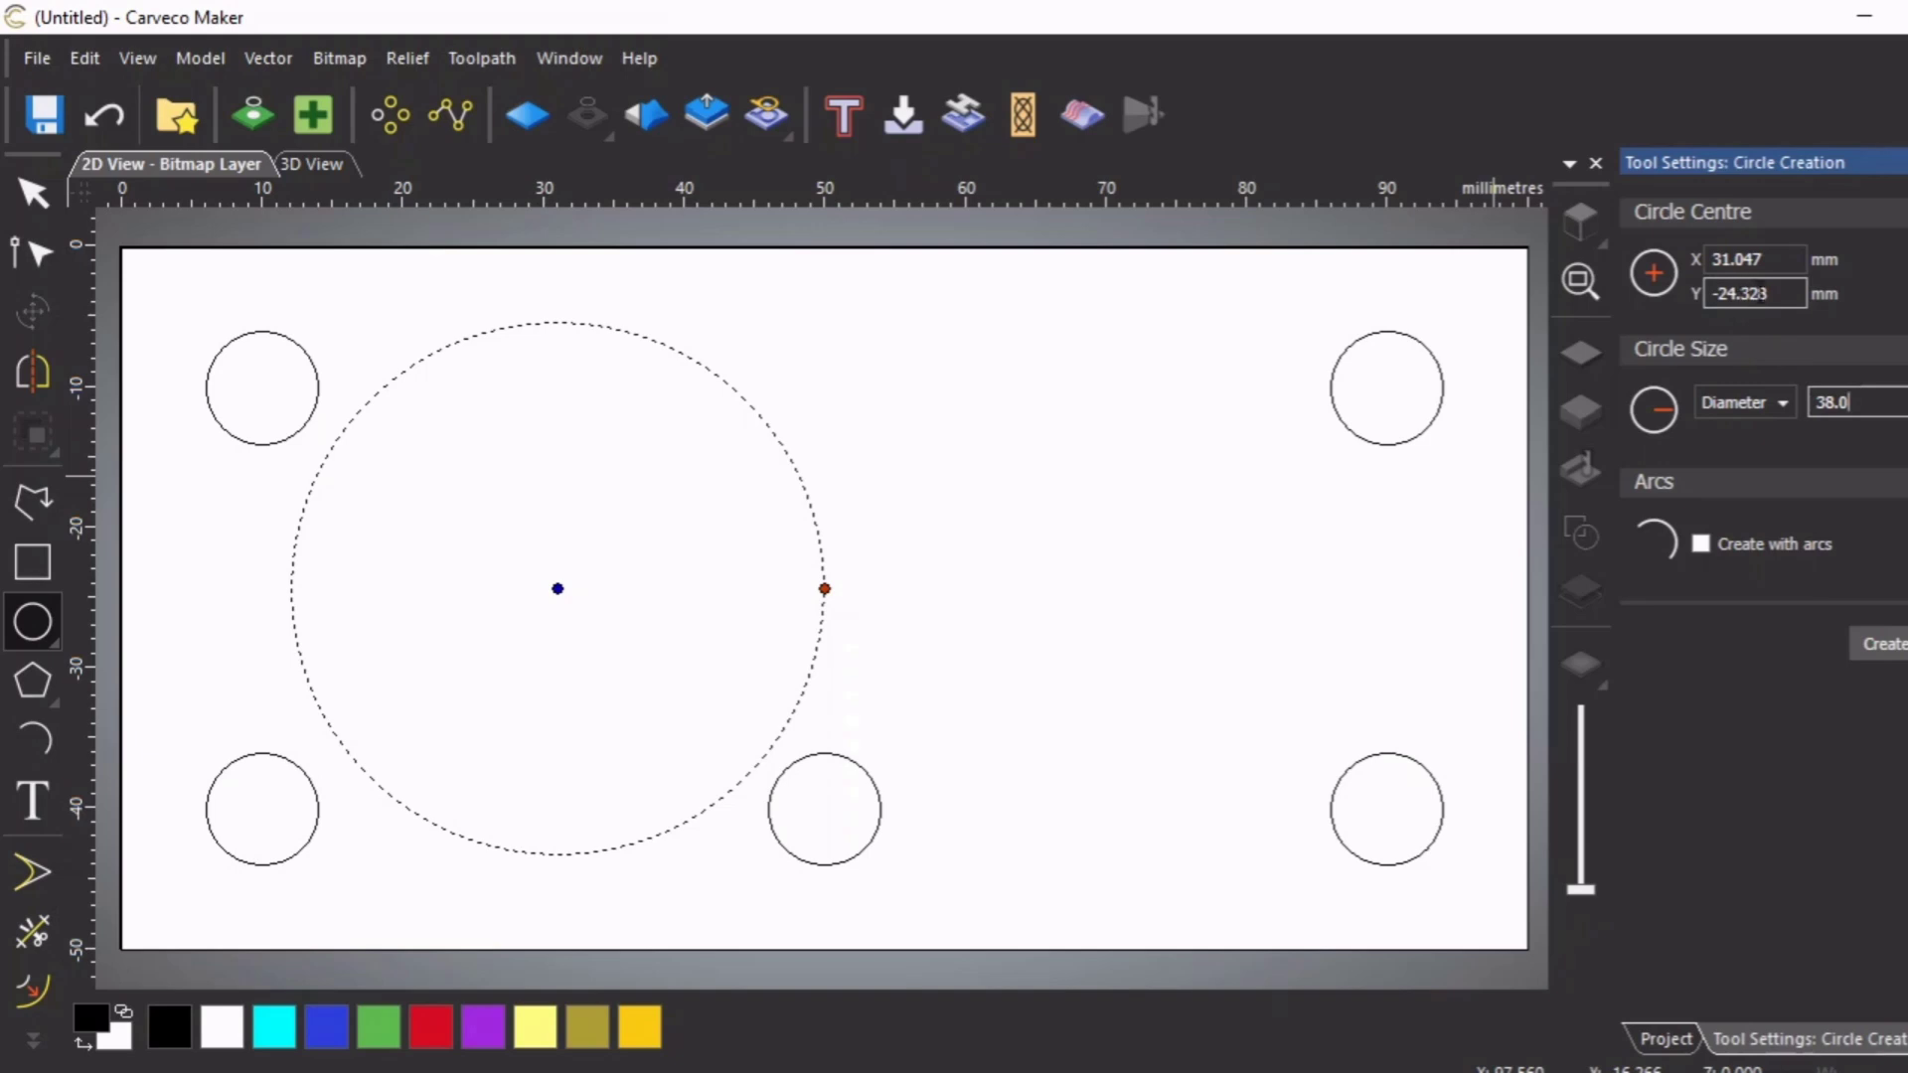
# Centre the large circle at X 30, Y -25, create it and leave the circle tool with nothing selected
pyautogui.click(1775, 295)
pyautogui.moveTo(1774, 295); pyautogui.dragTo(1722, 298)
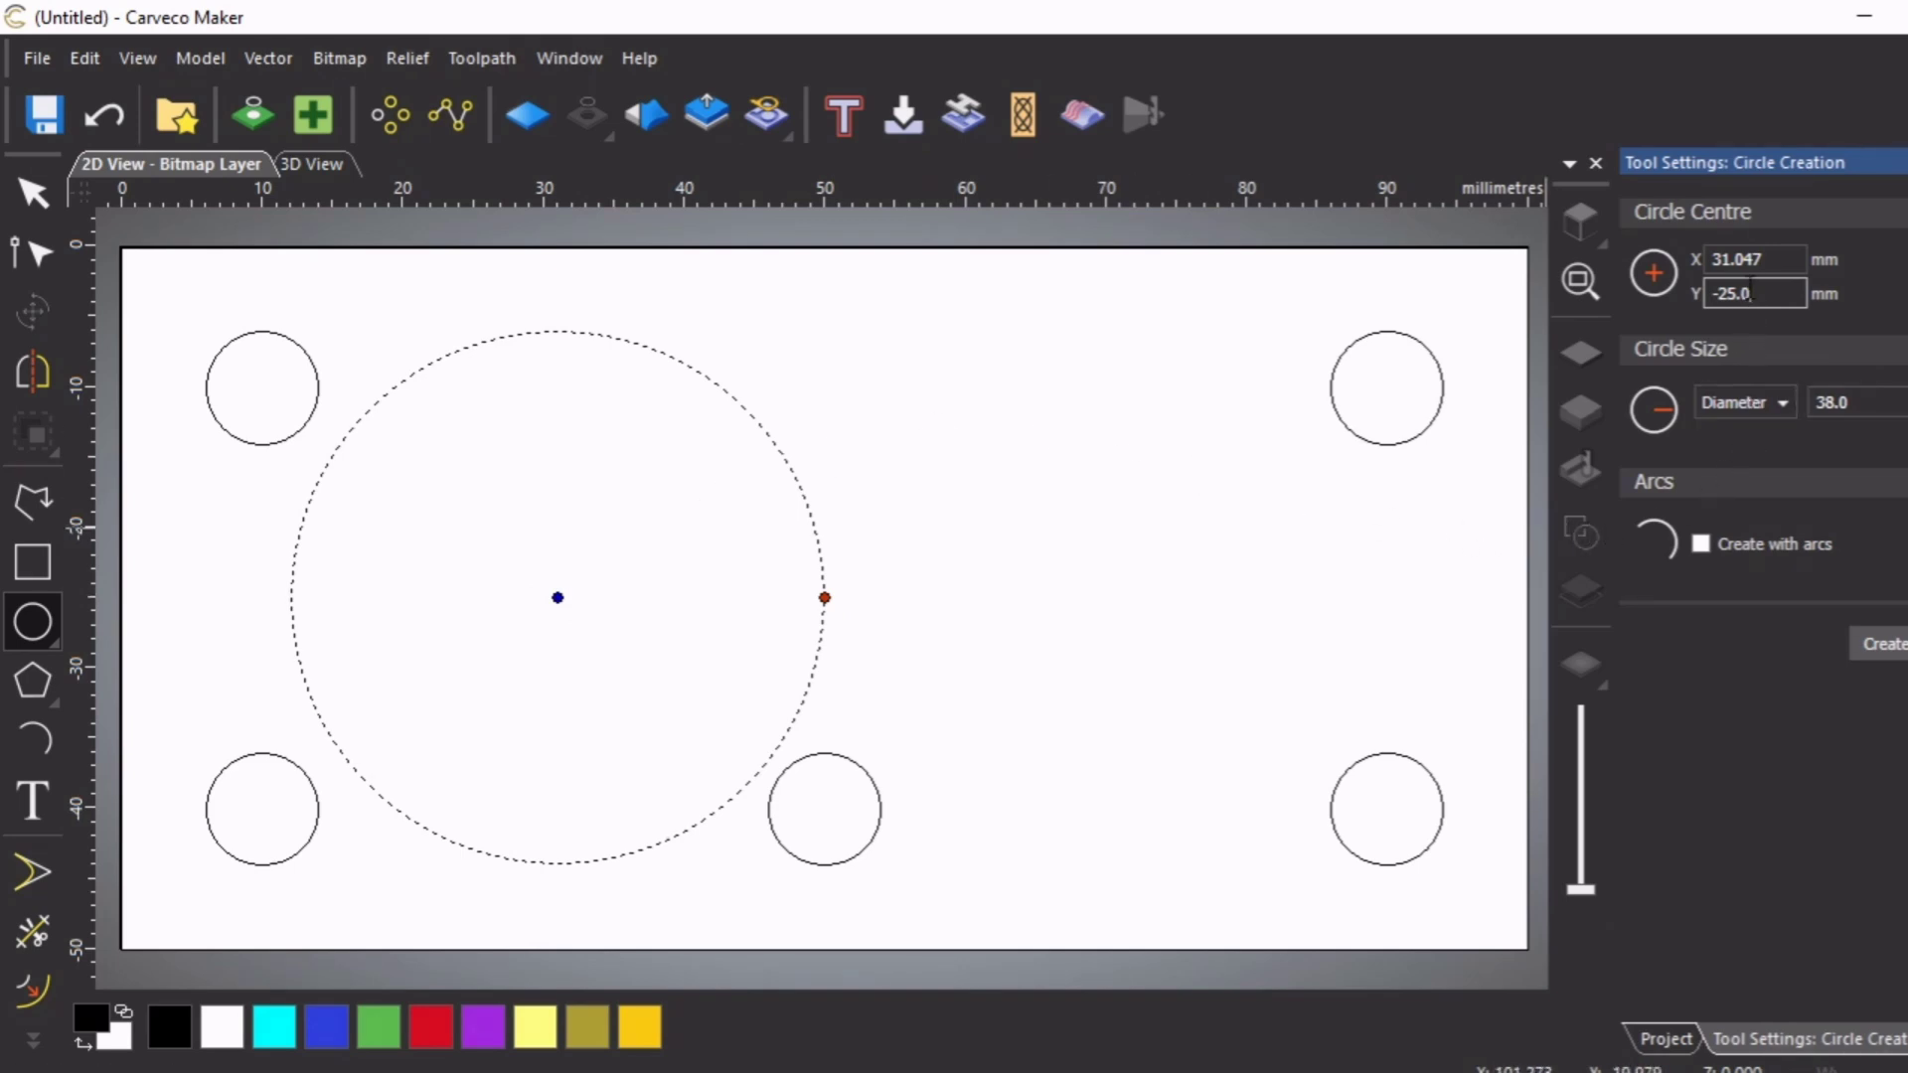
pyautogui.click(1776, 260)
pyautogui.moveTo(1769, 259); pyautogui.dragTo(1706, 260)
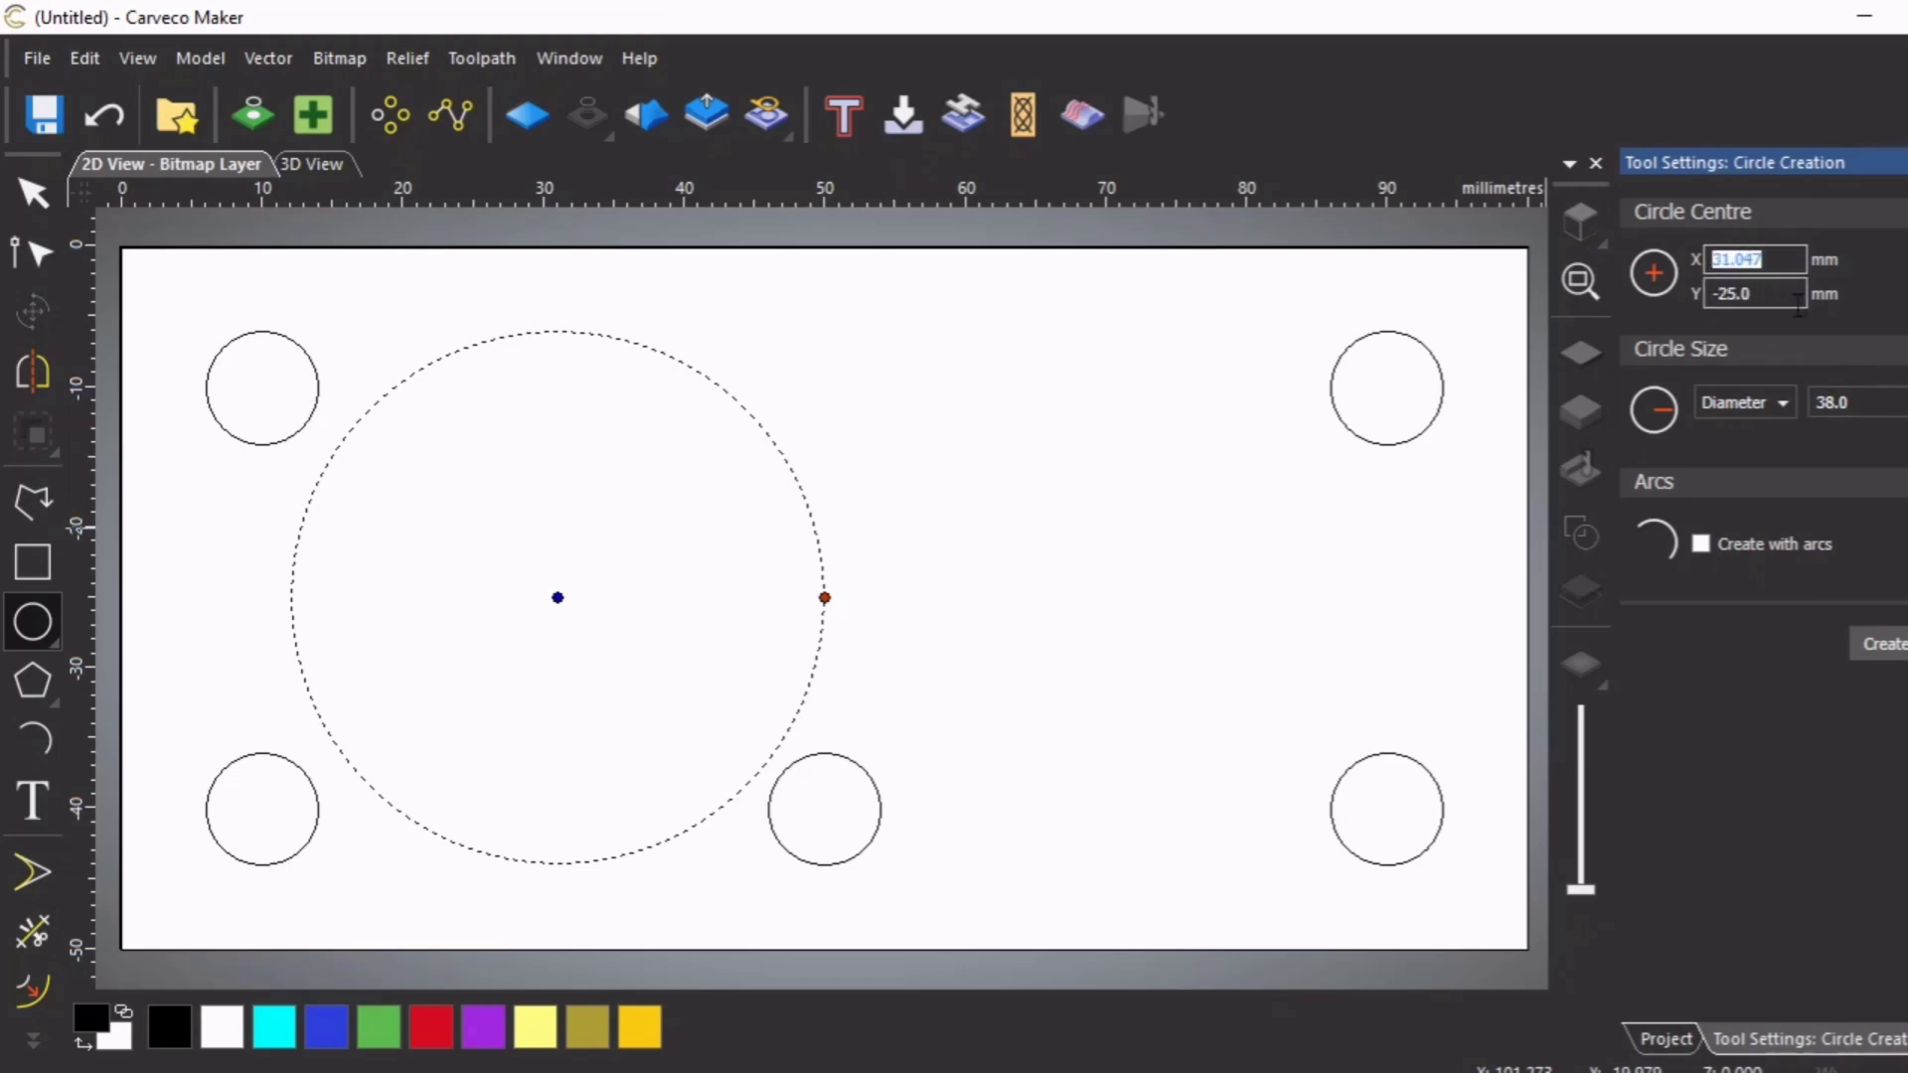
pyautogui.write('30.0')
pyautogui.press('Return')
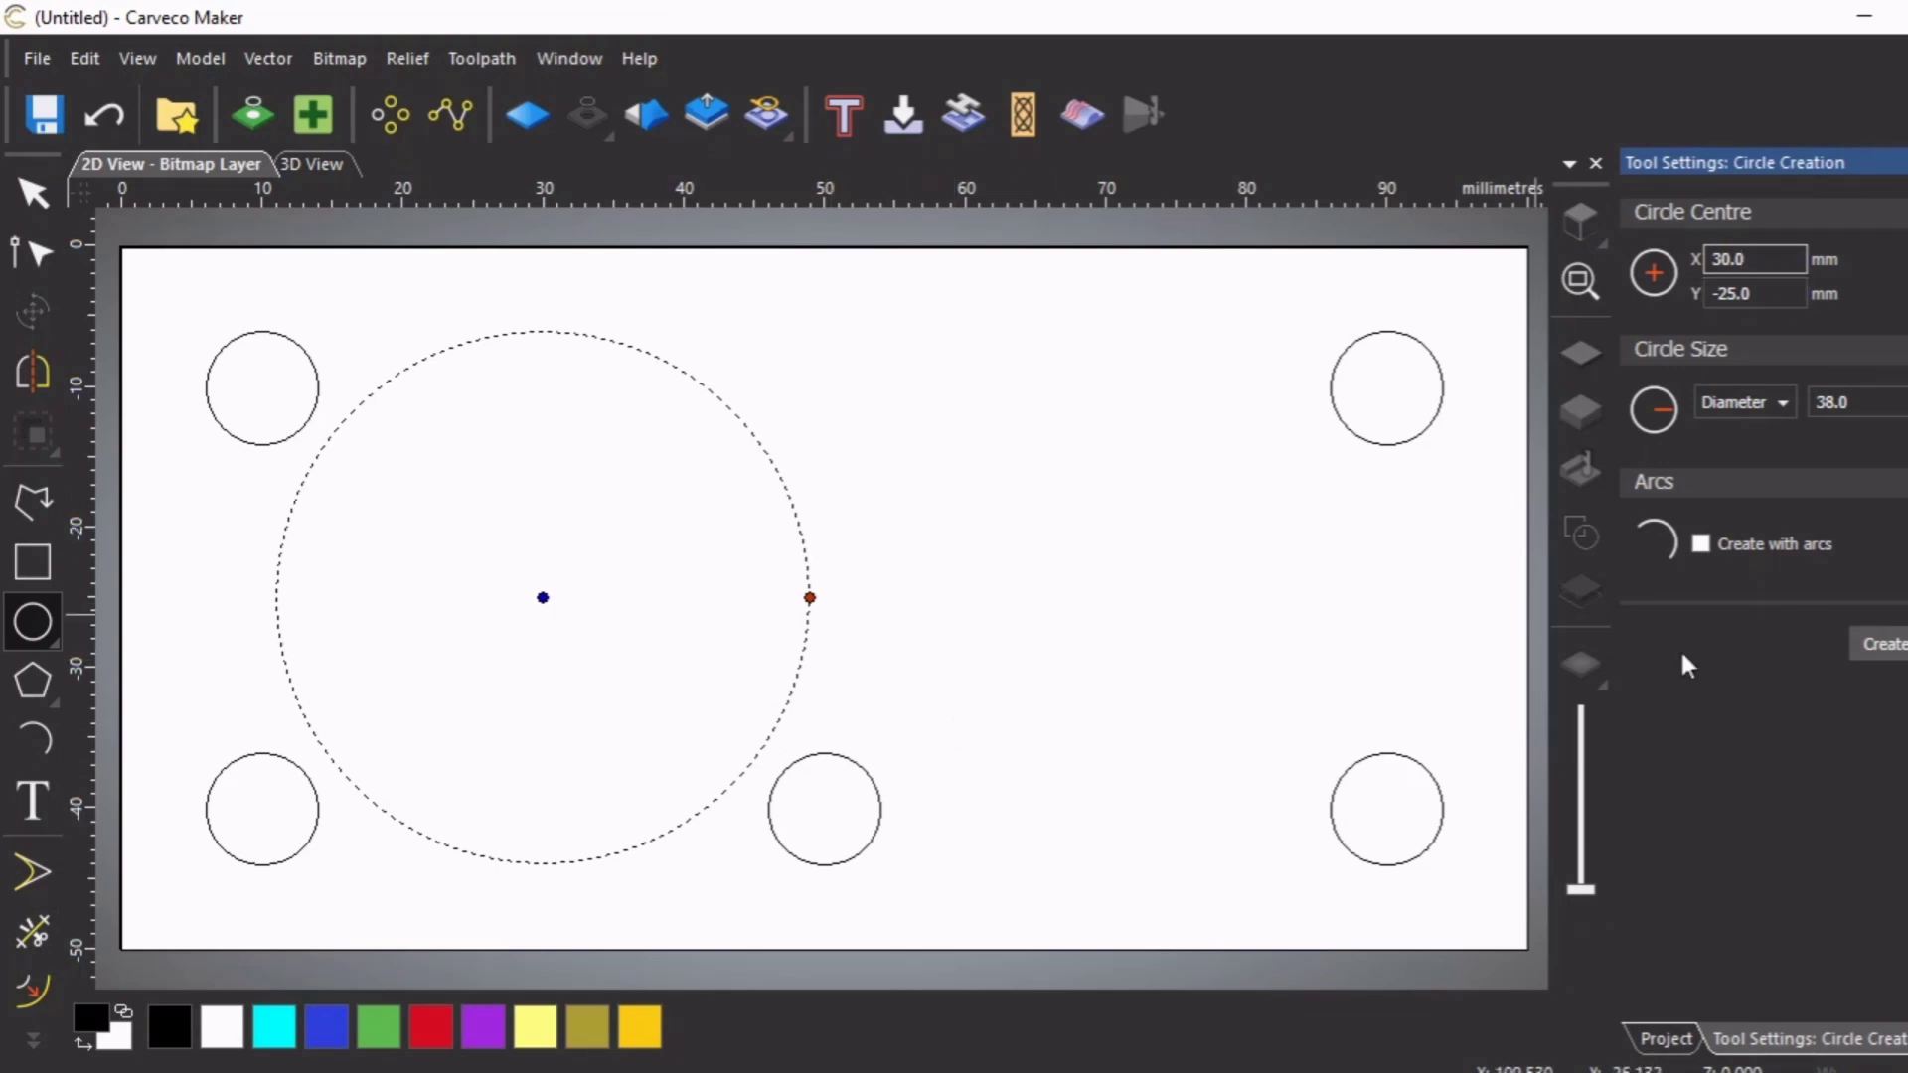
pyautogui.click(1892, 646)
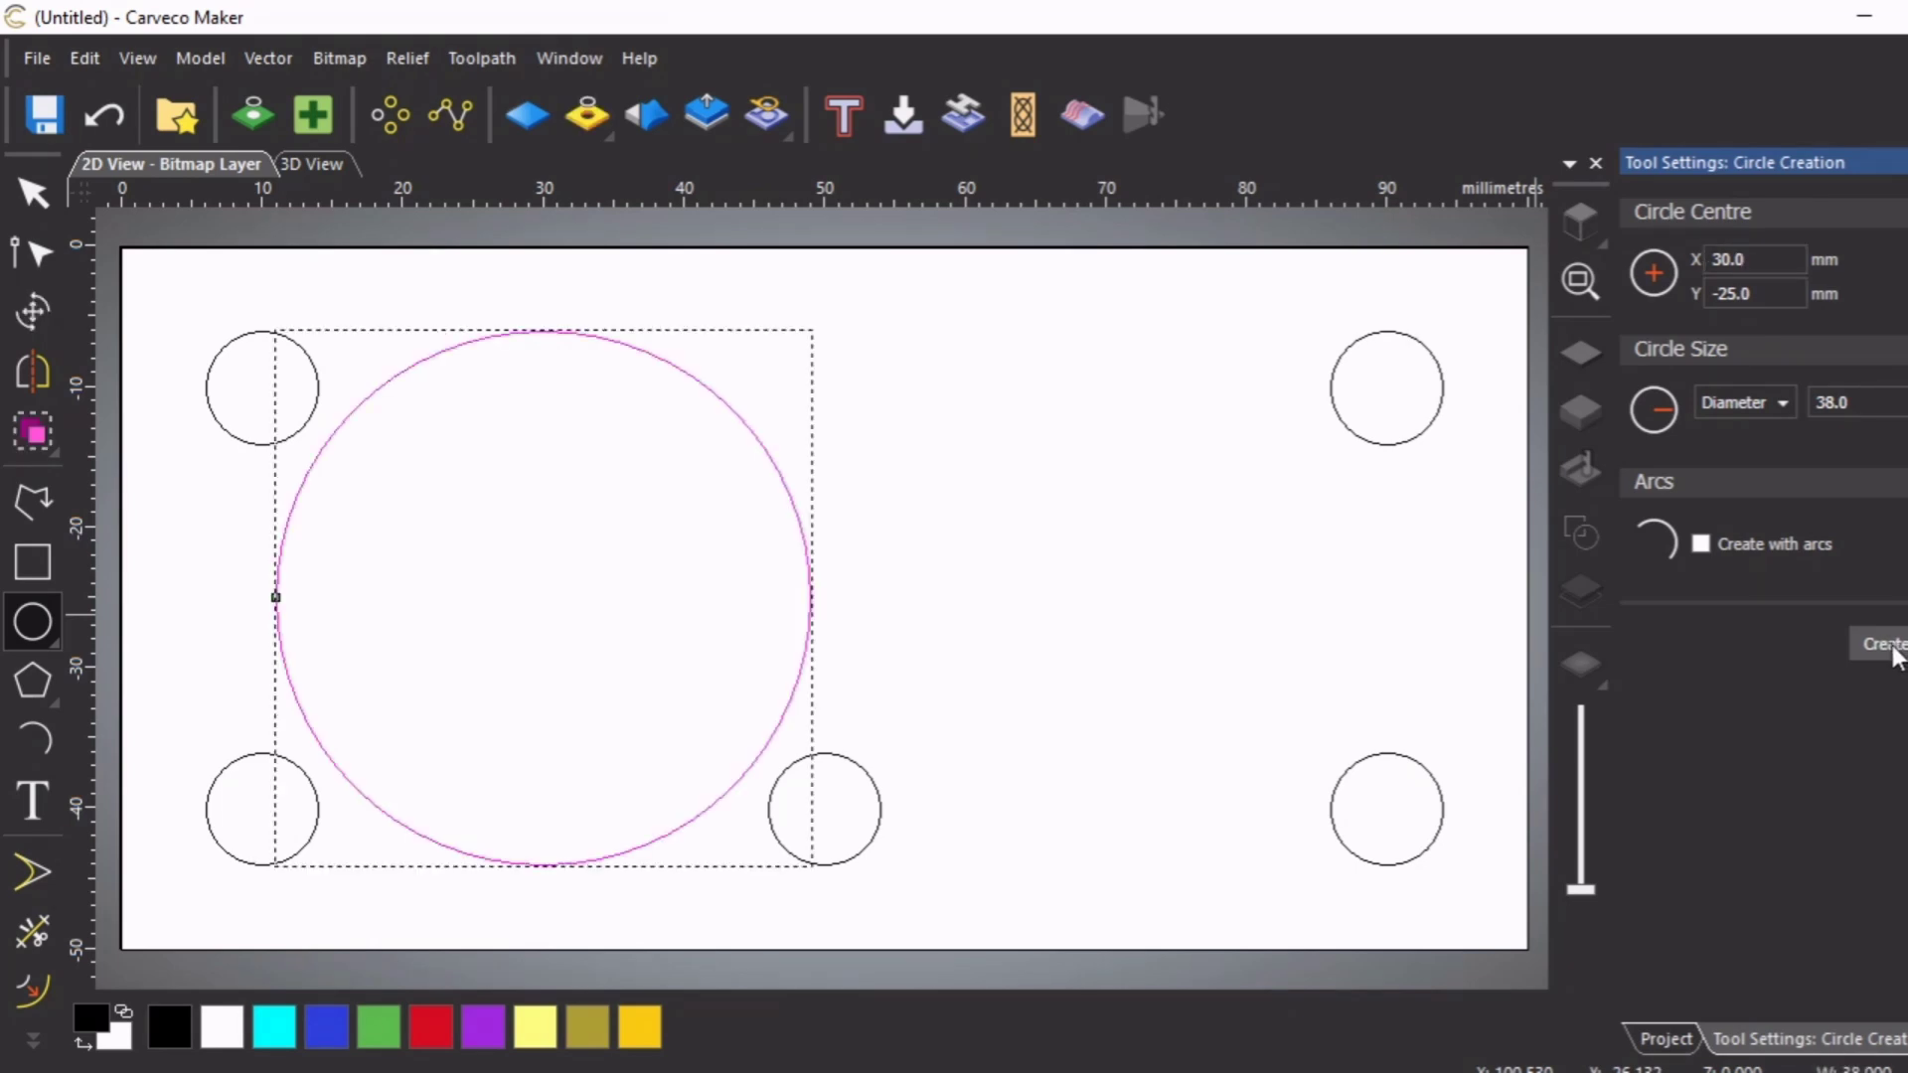
pyautogui.press('Escape')
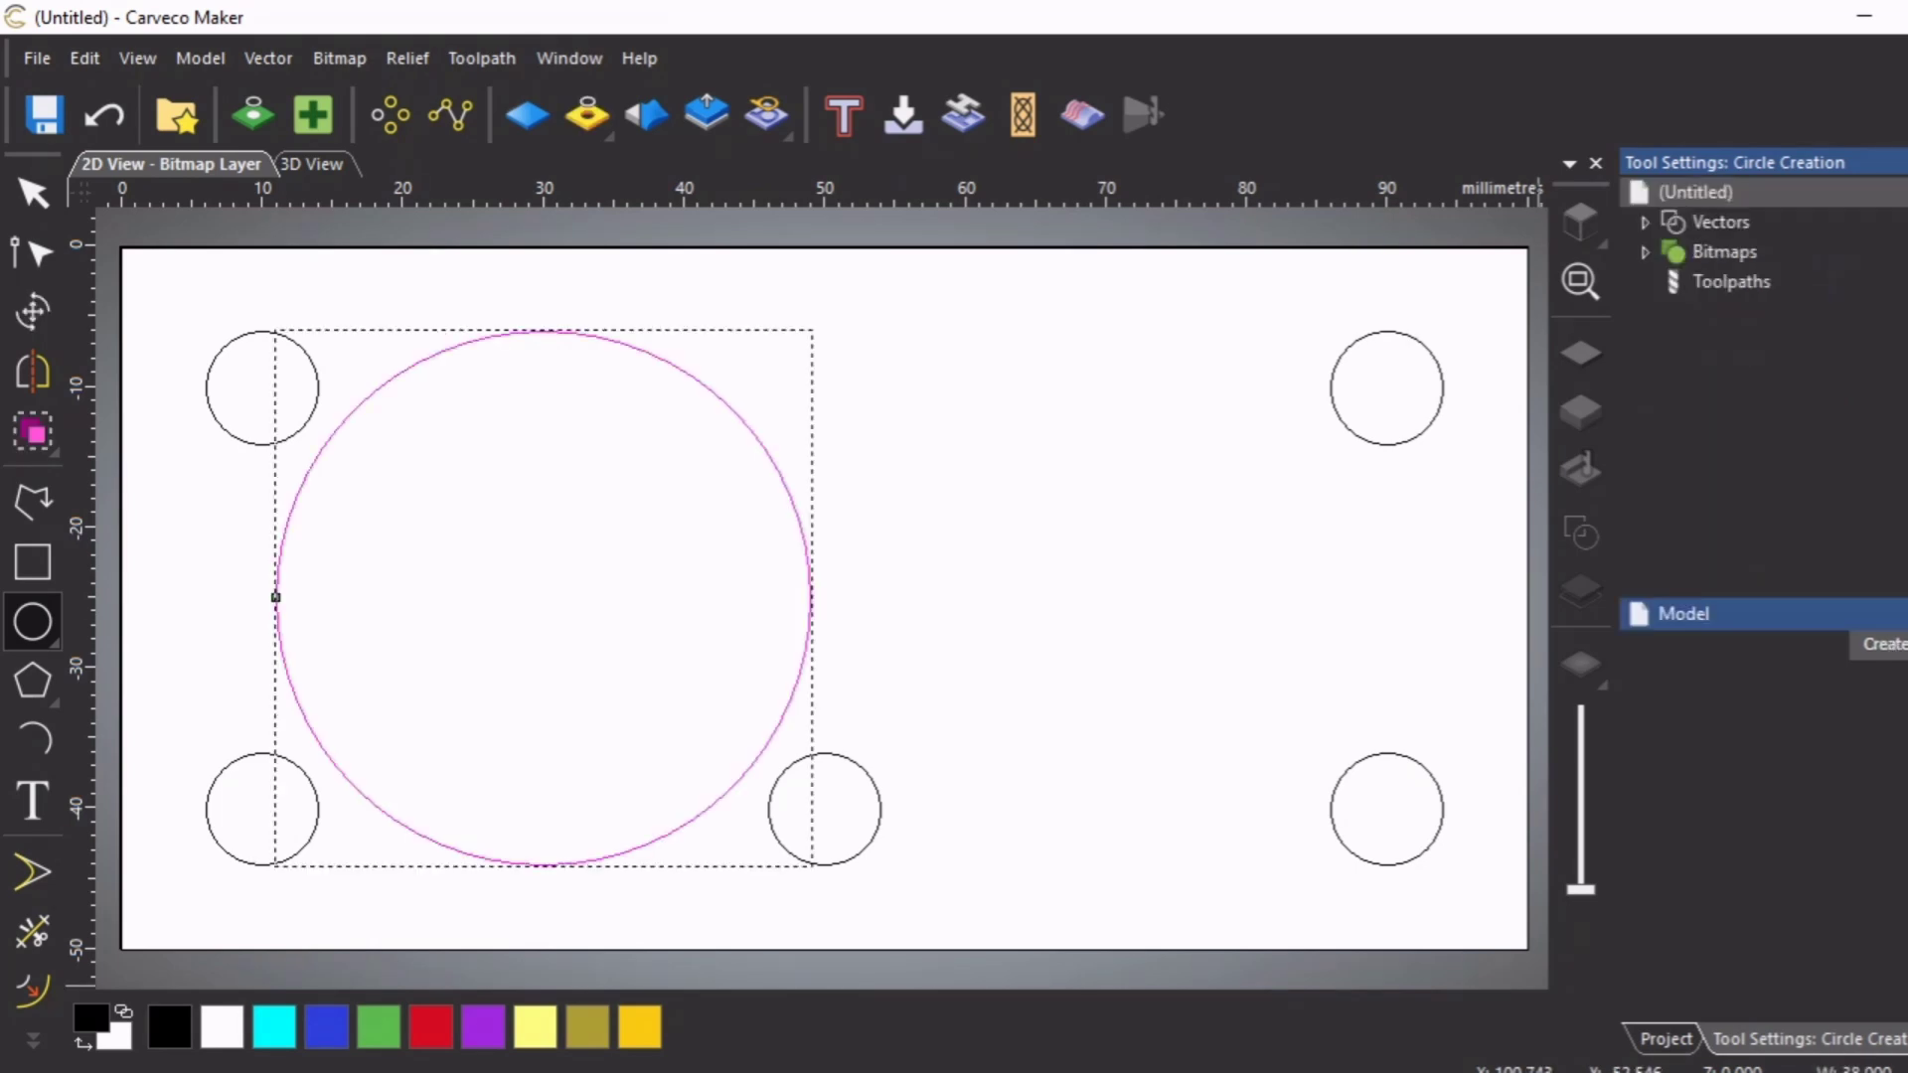
pyautogui.click(1466, 968)
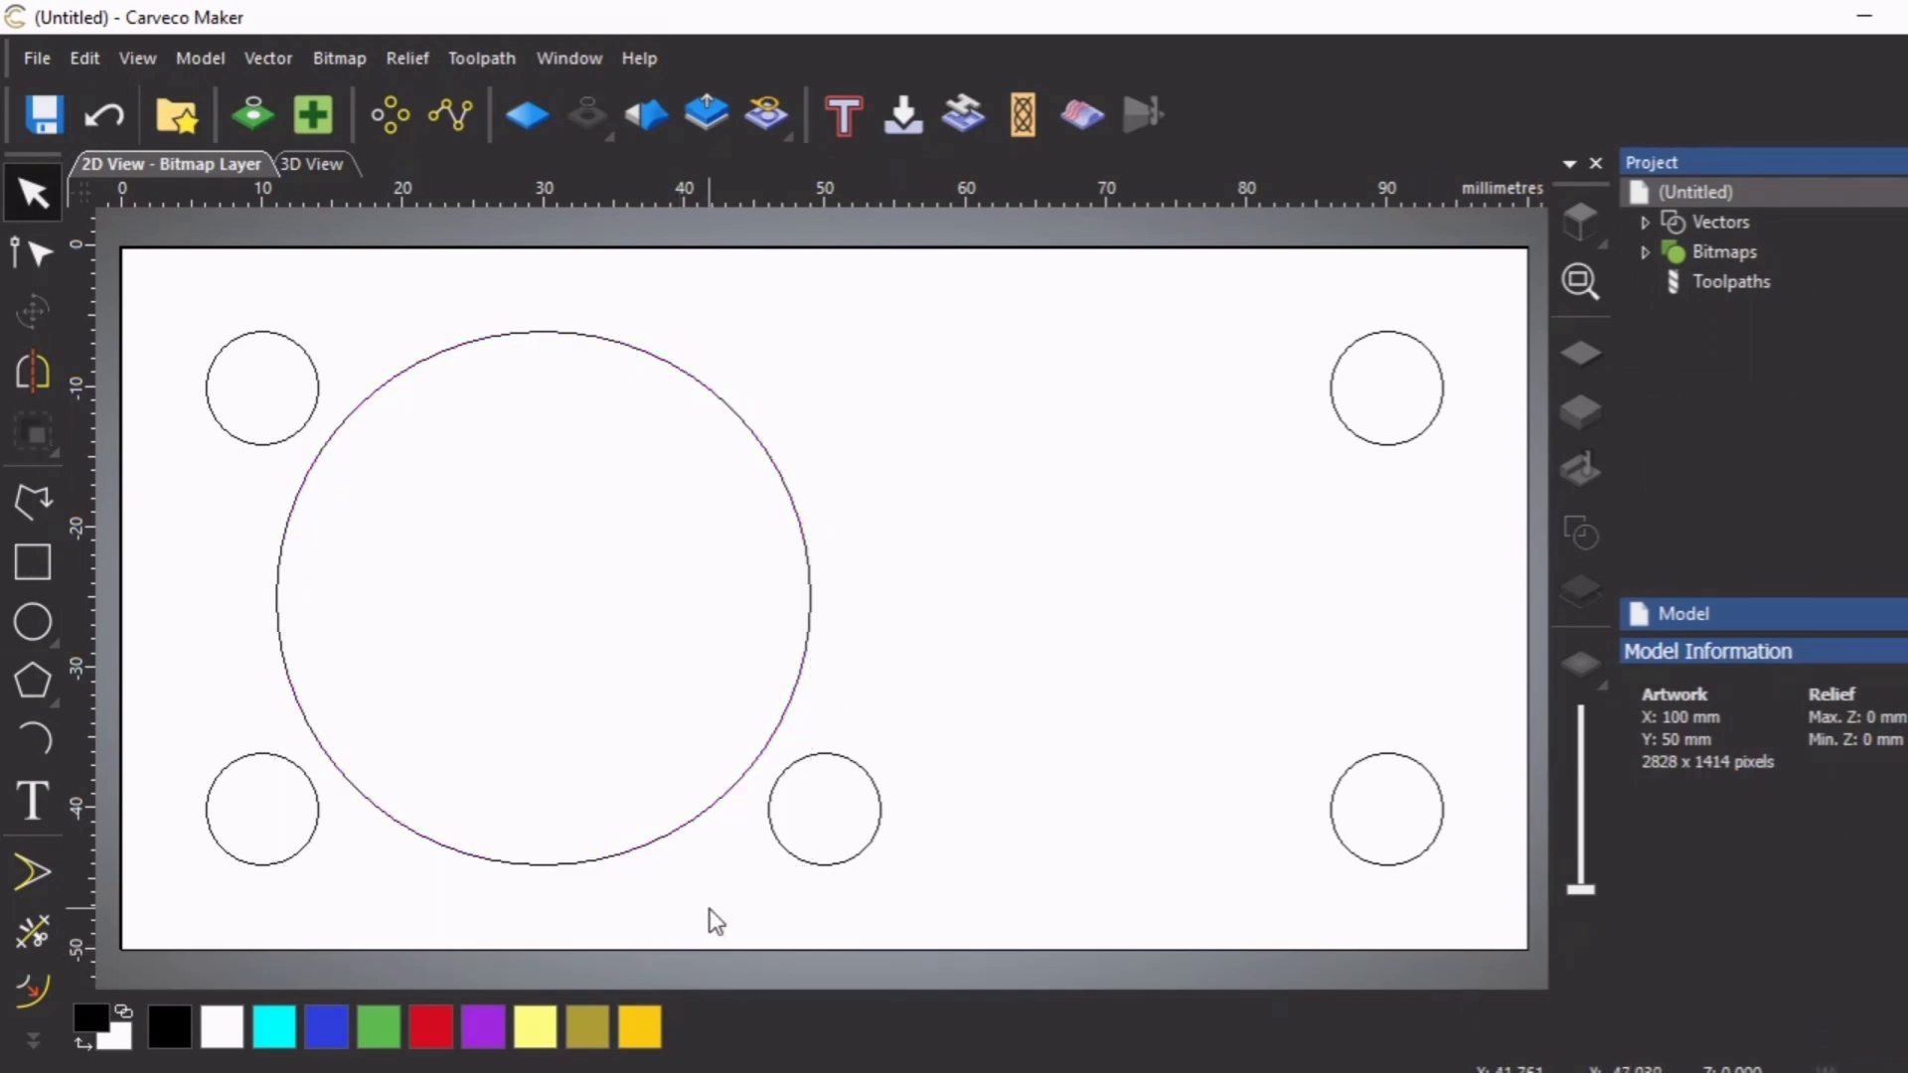
# Block copy the large circle to the right in 2 columns and 1 row, with X and Y gaps of 10 mm
pyautogui.click(807, 658)
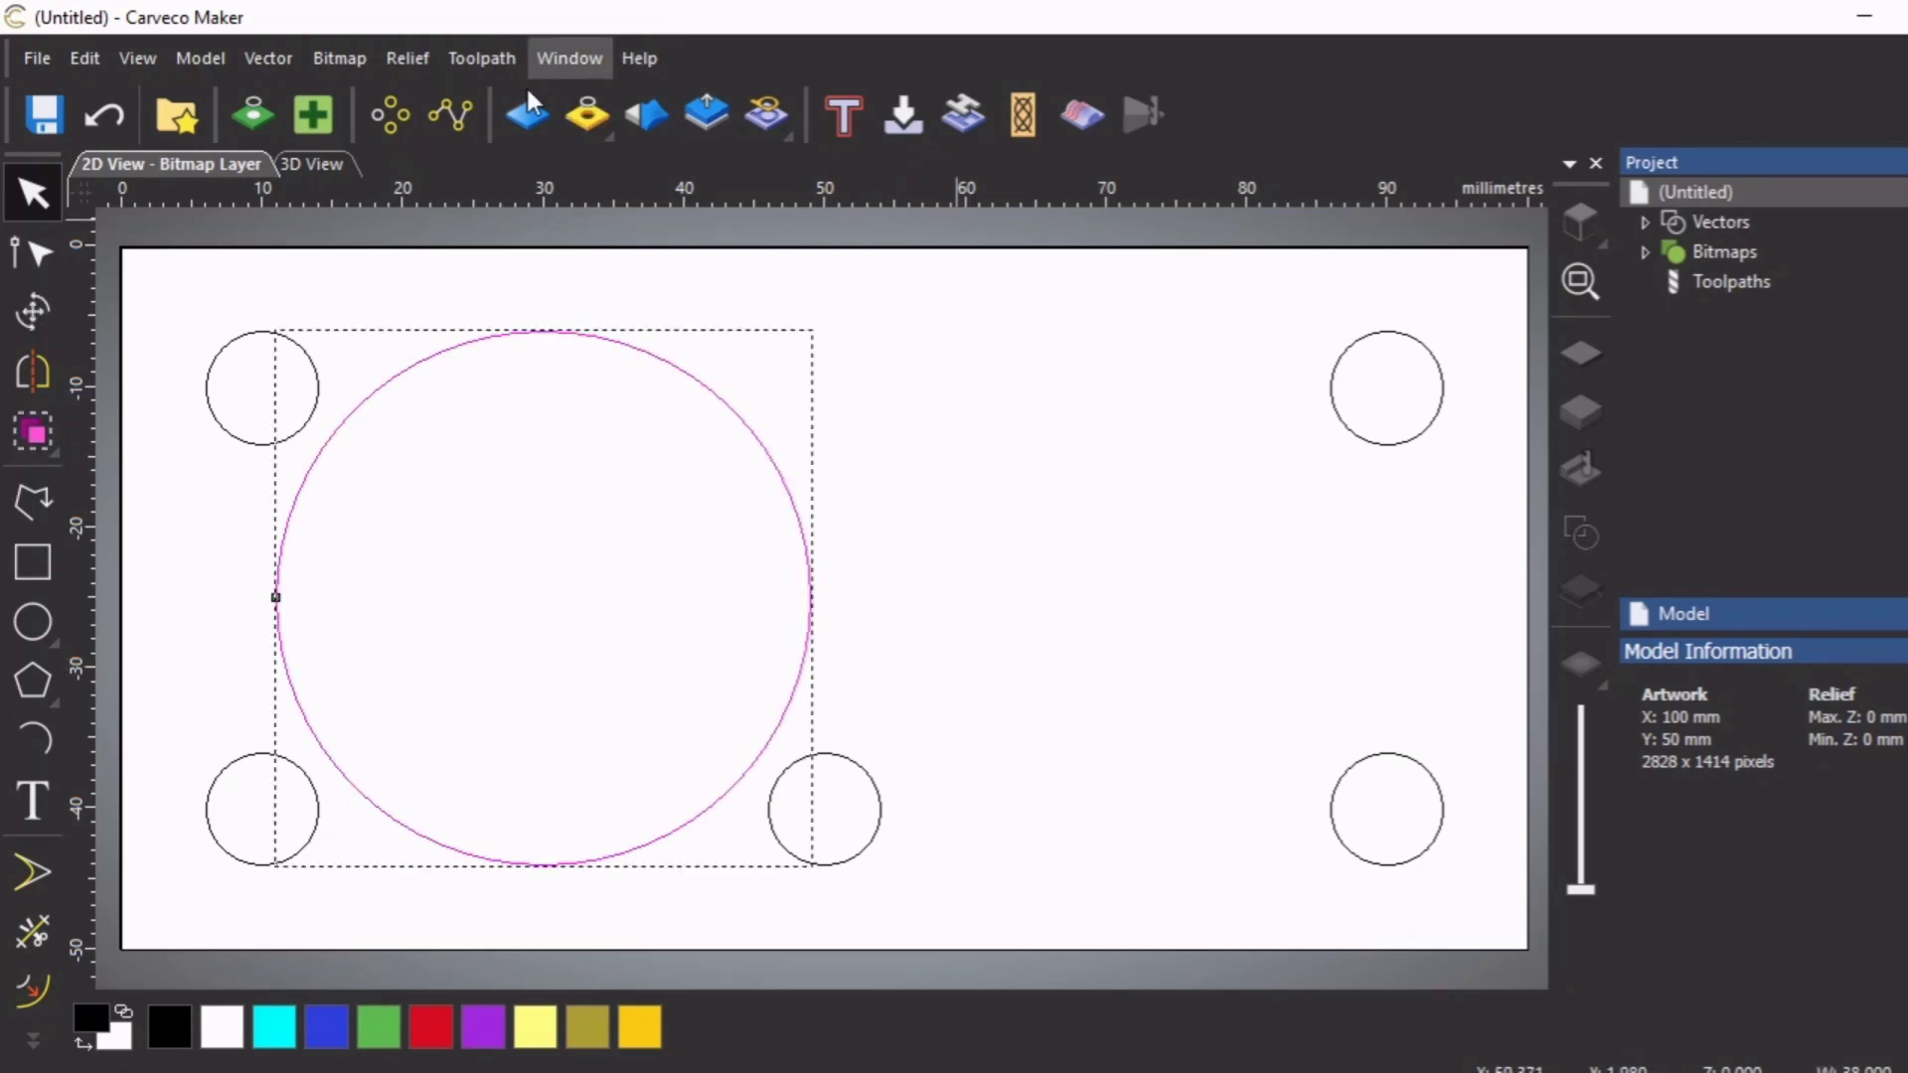
pyautogui.click(395, 119)
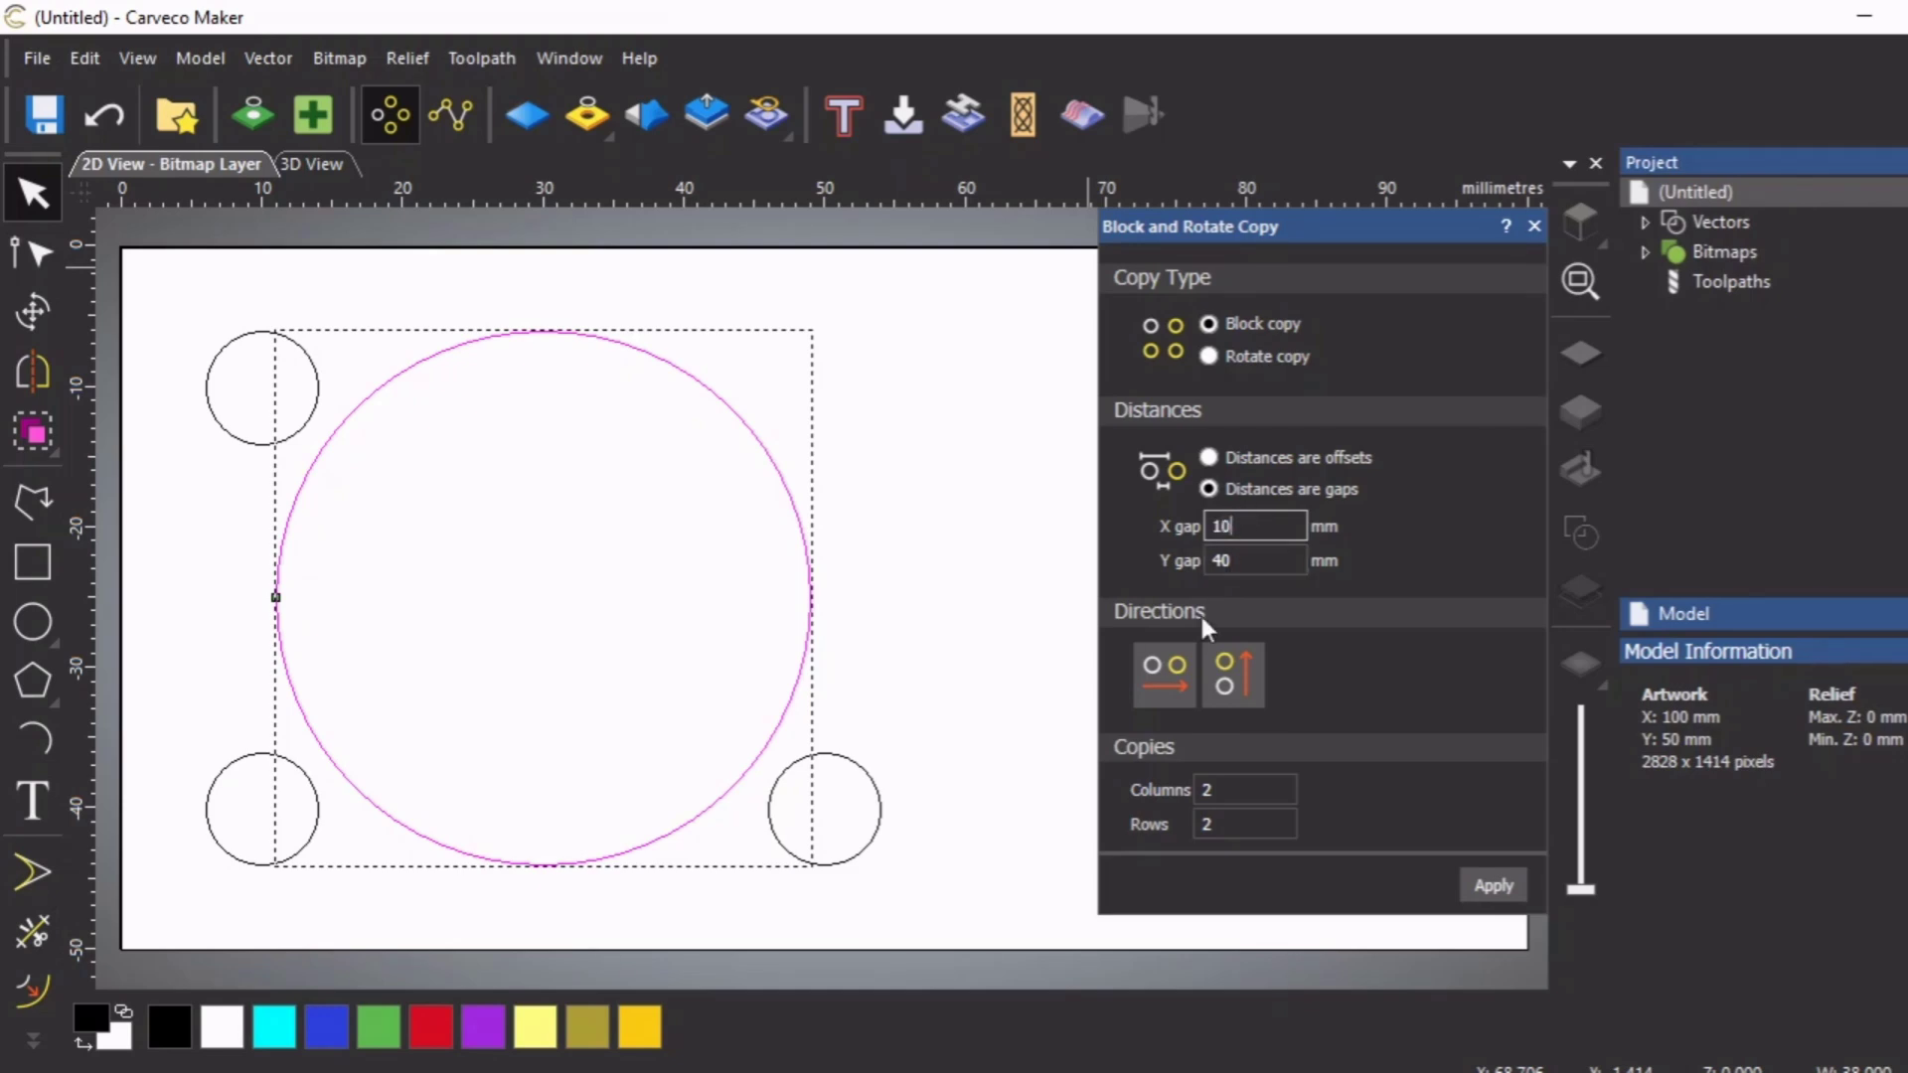
pyautogui.press('Tab')
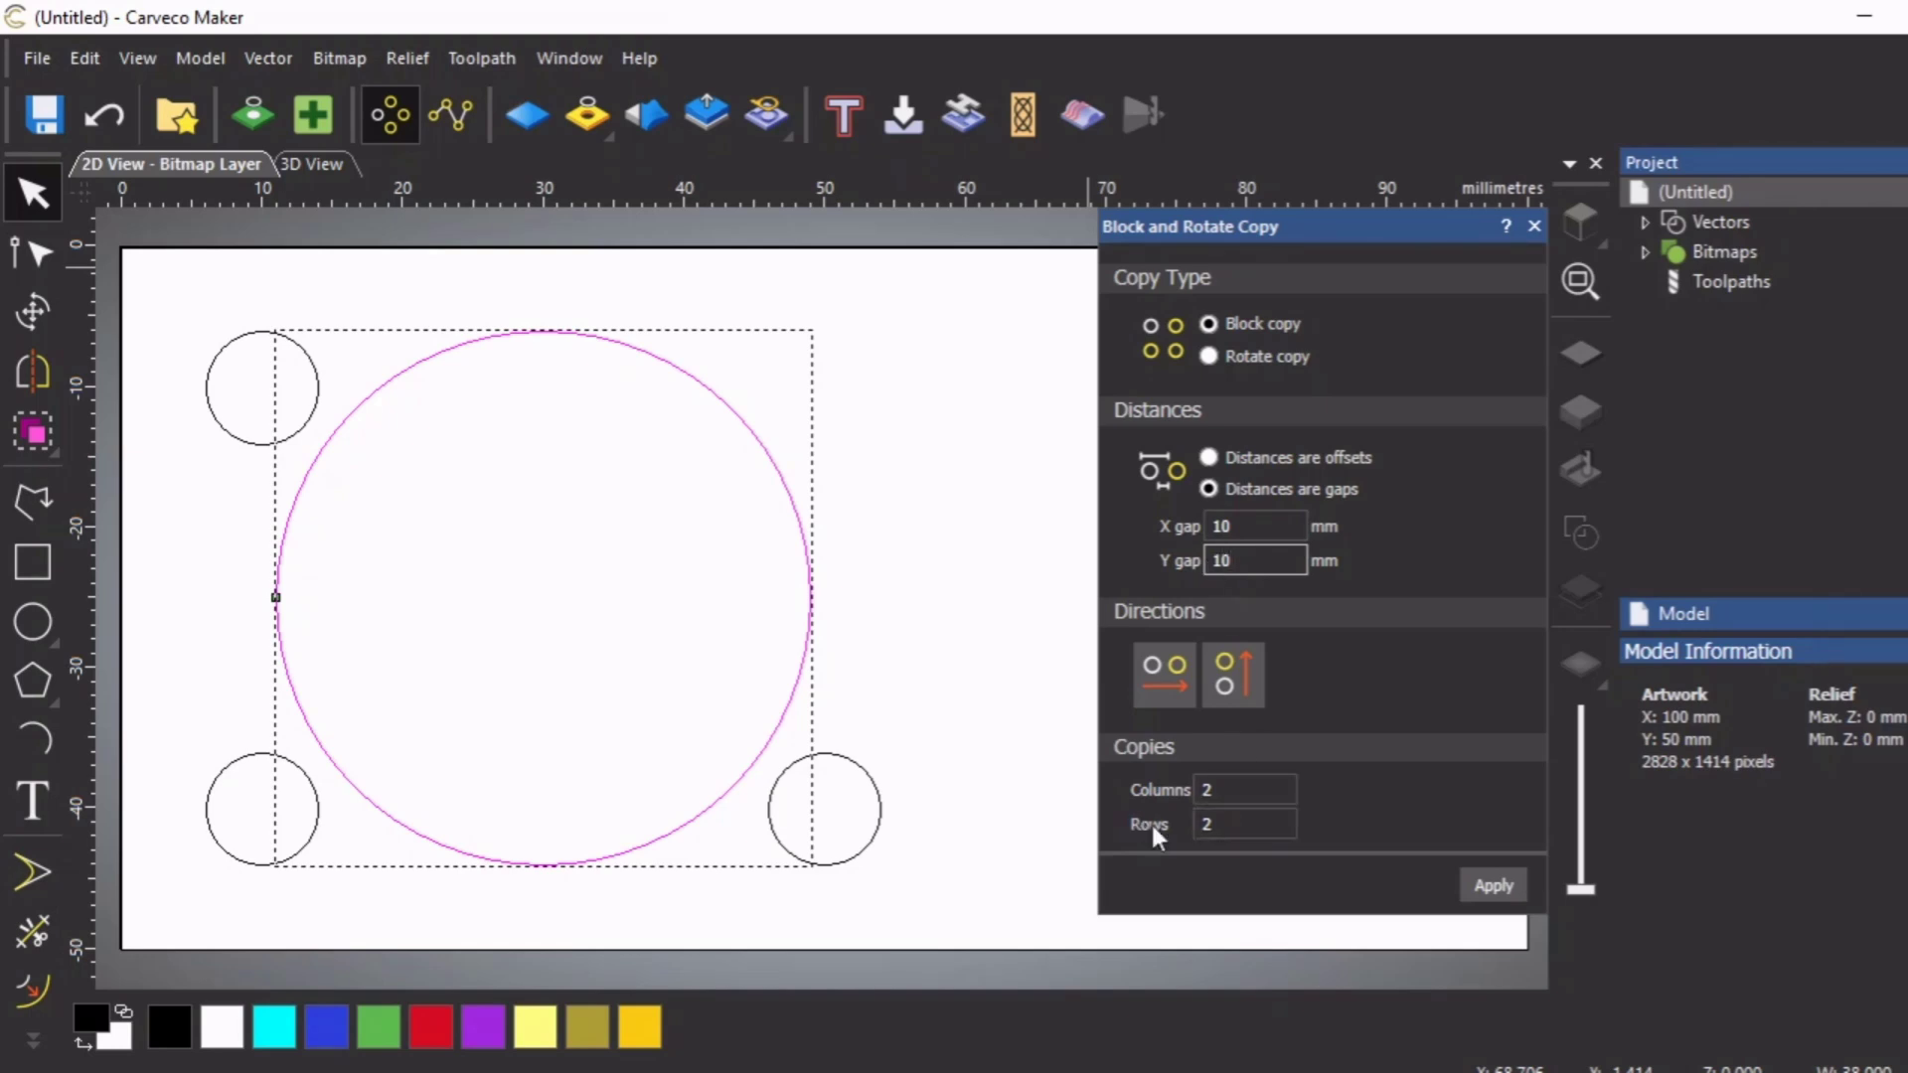
pyautogui.click(1206, 824)
pyautogui.click(1496, 882)
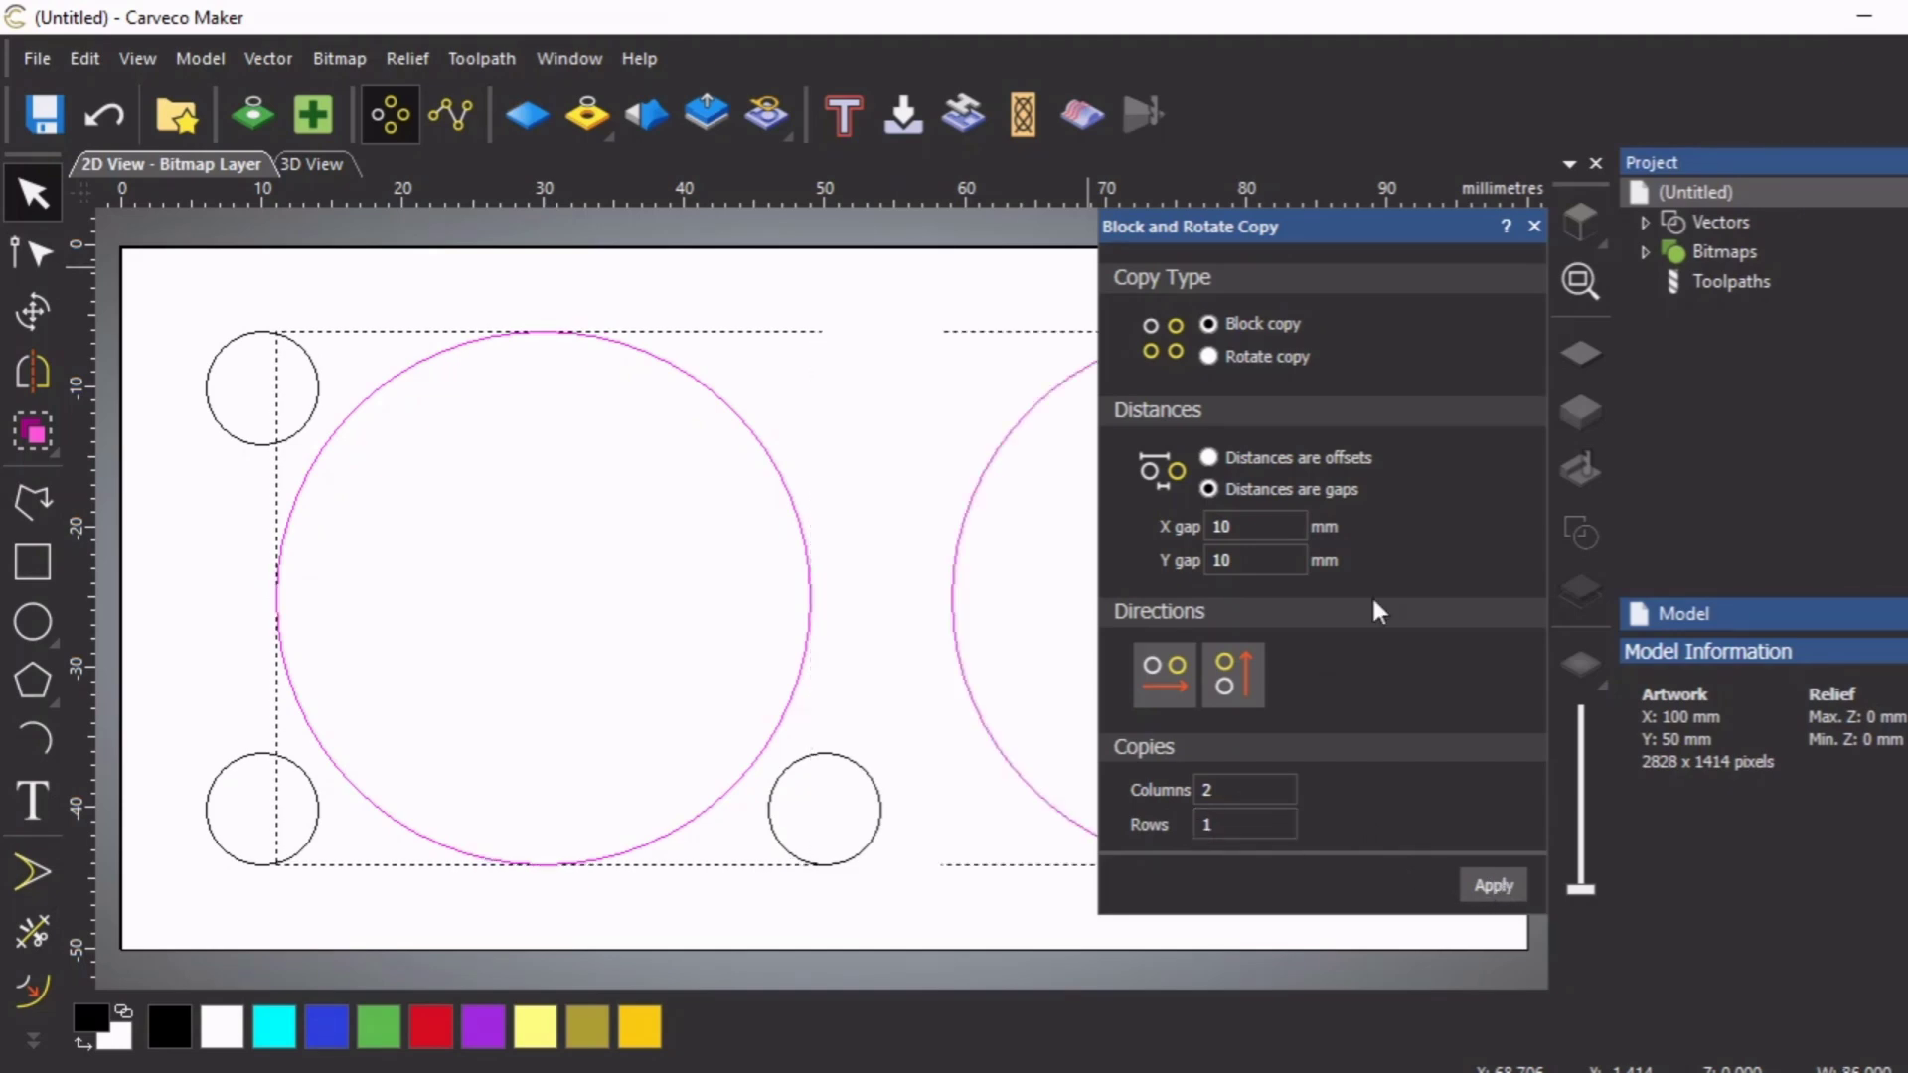
pyautogui.click(1532, 226)
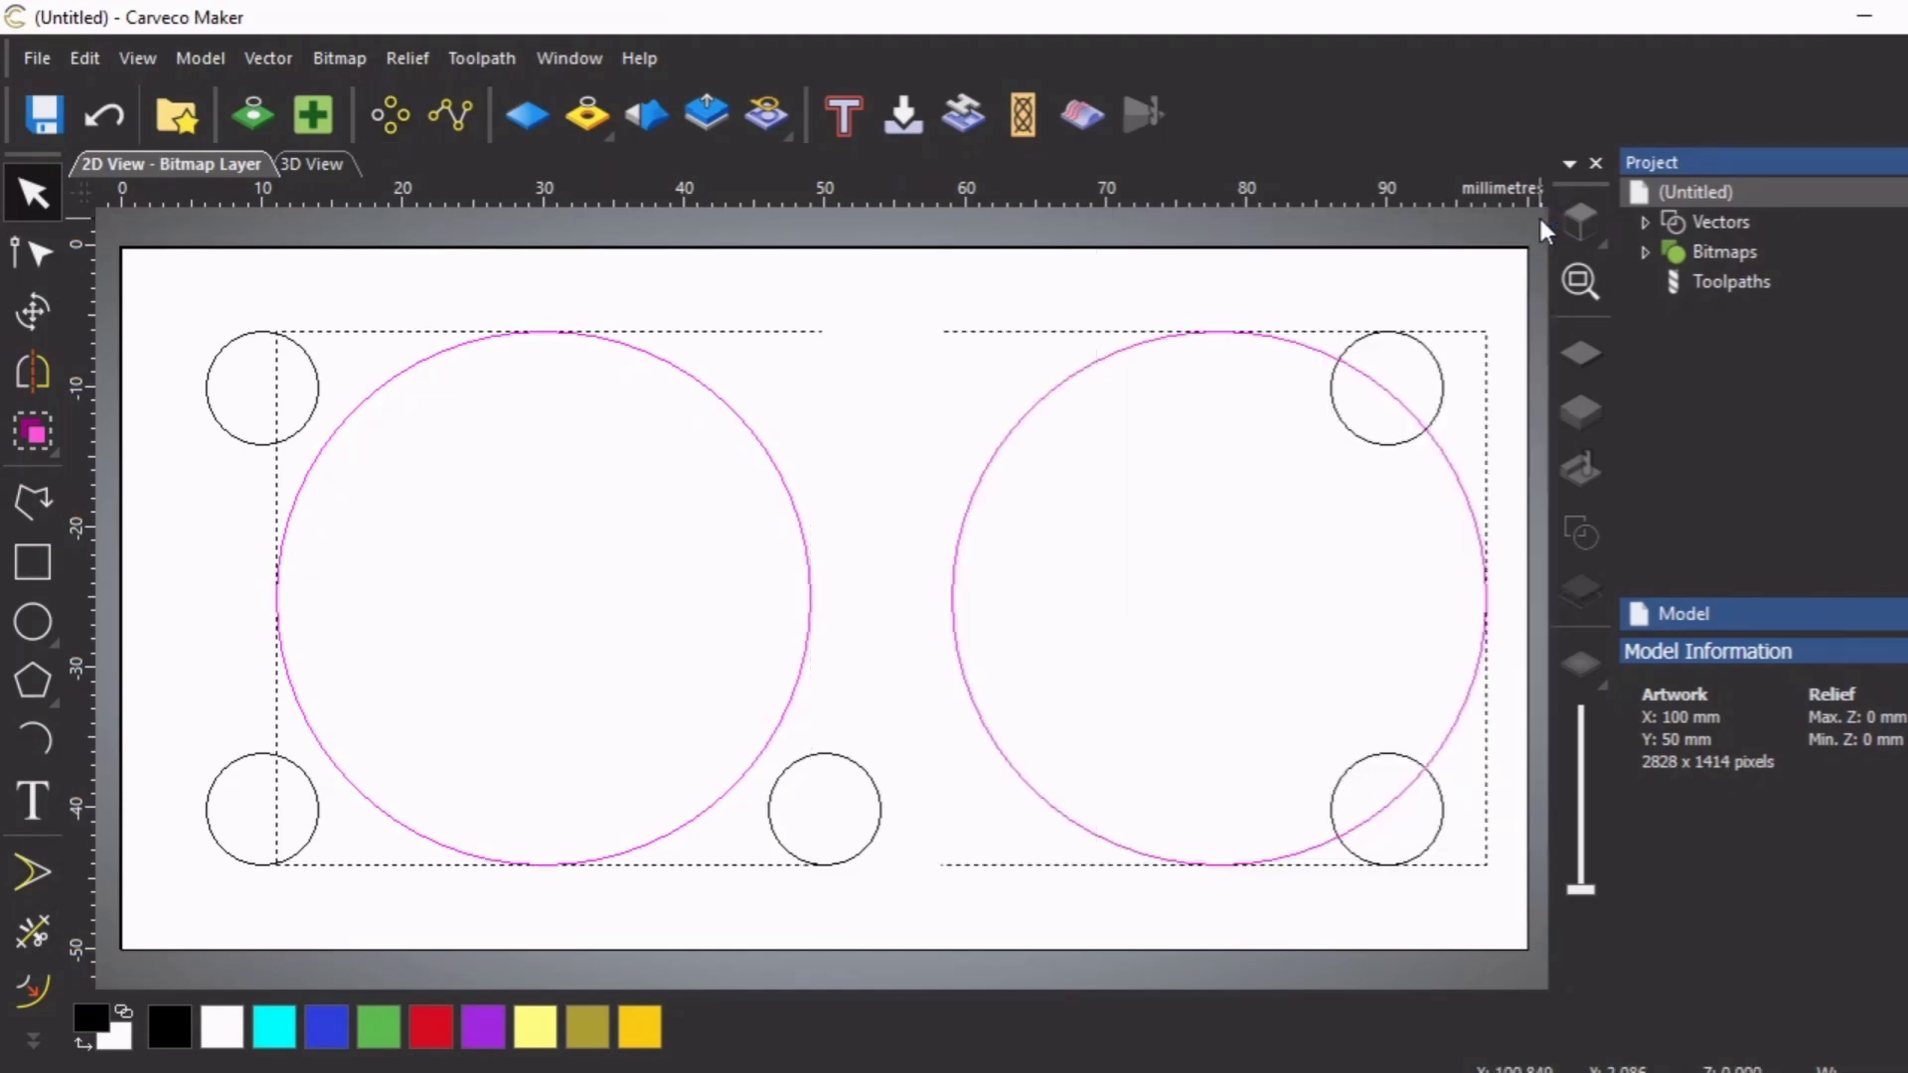
pyautogui.click(1511, 968)
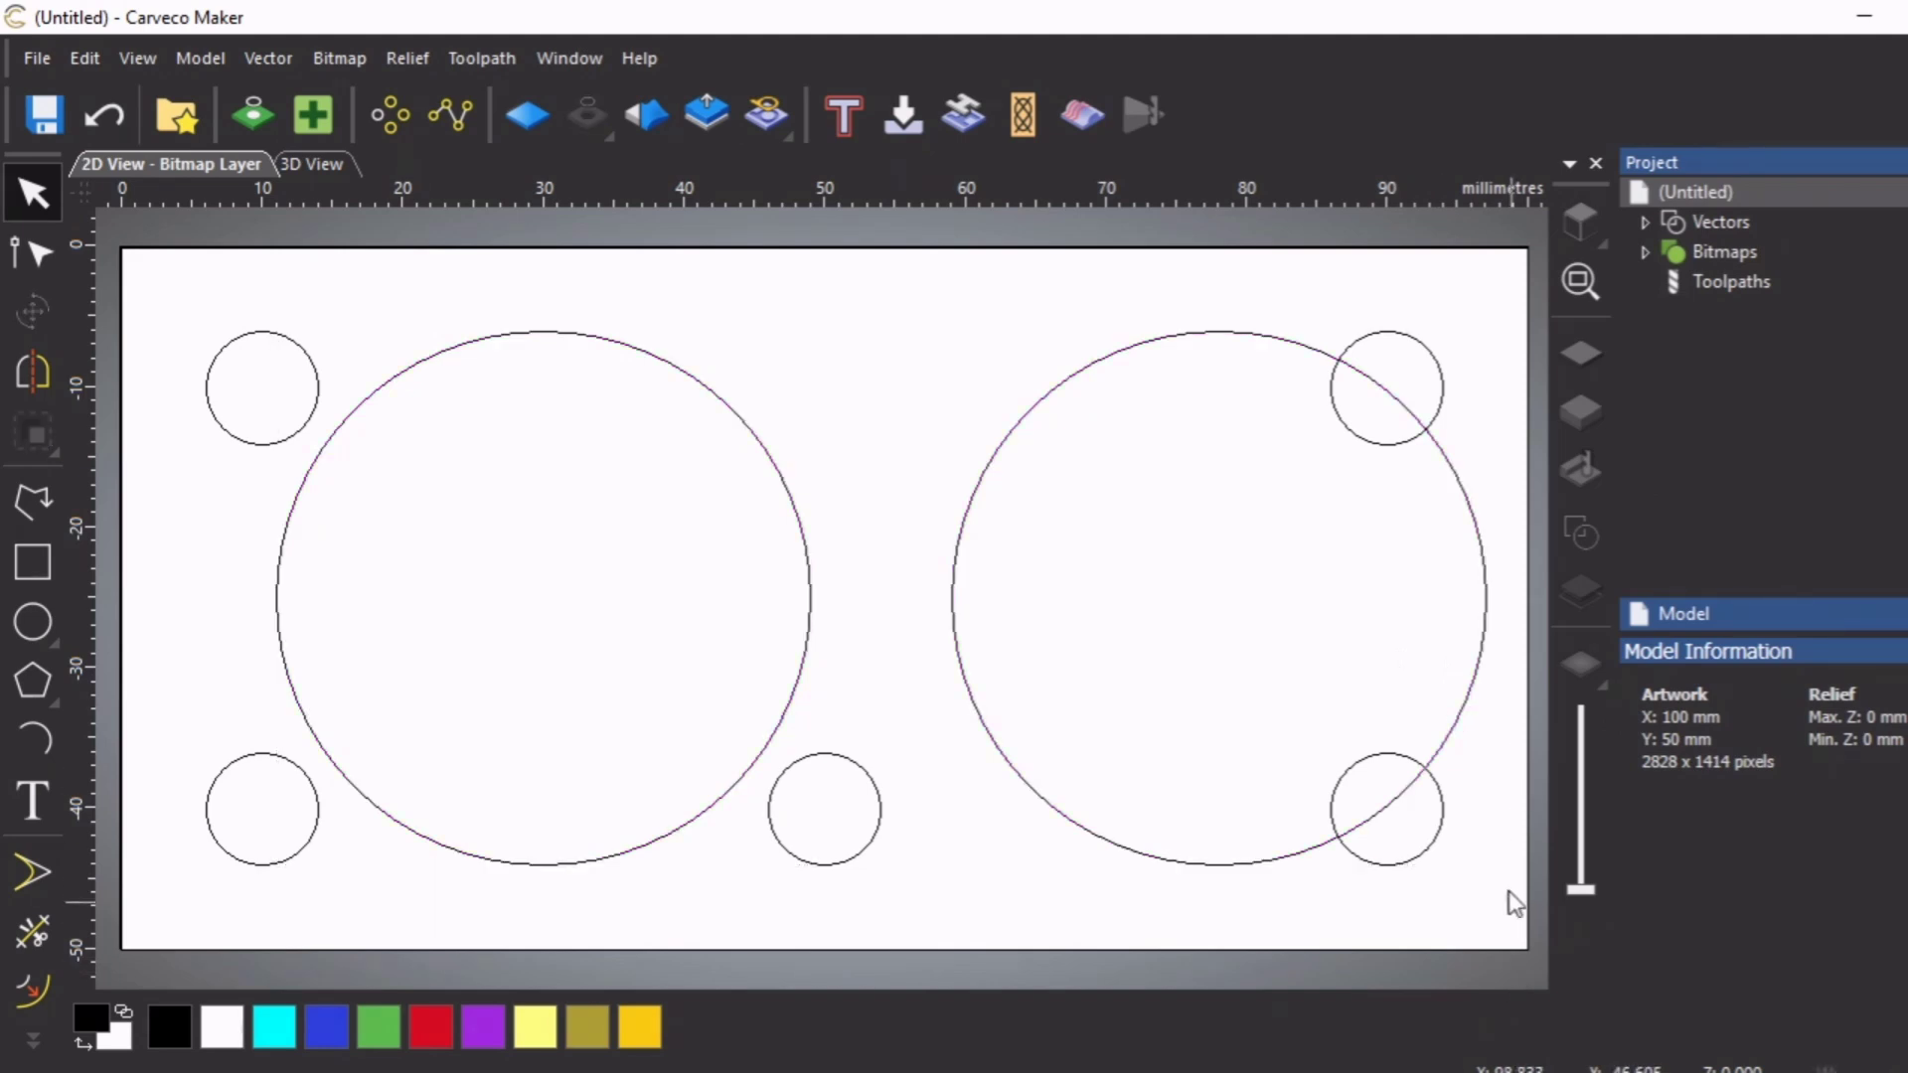
# Nudge the copied large circle about 8 mm left so it clears the right-hand small circles and sits just beside the original
pyautogui.click(999, 456)
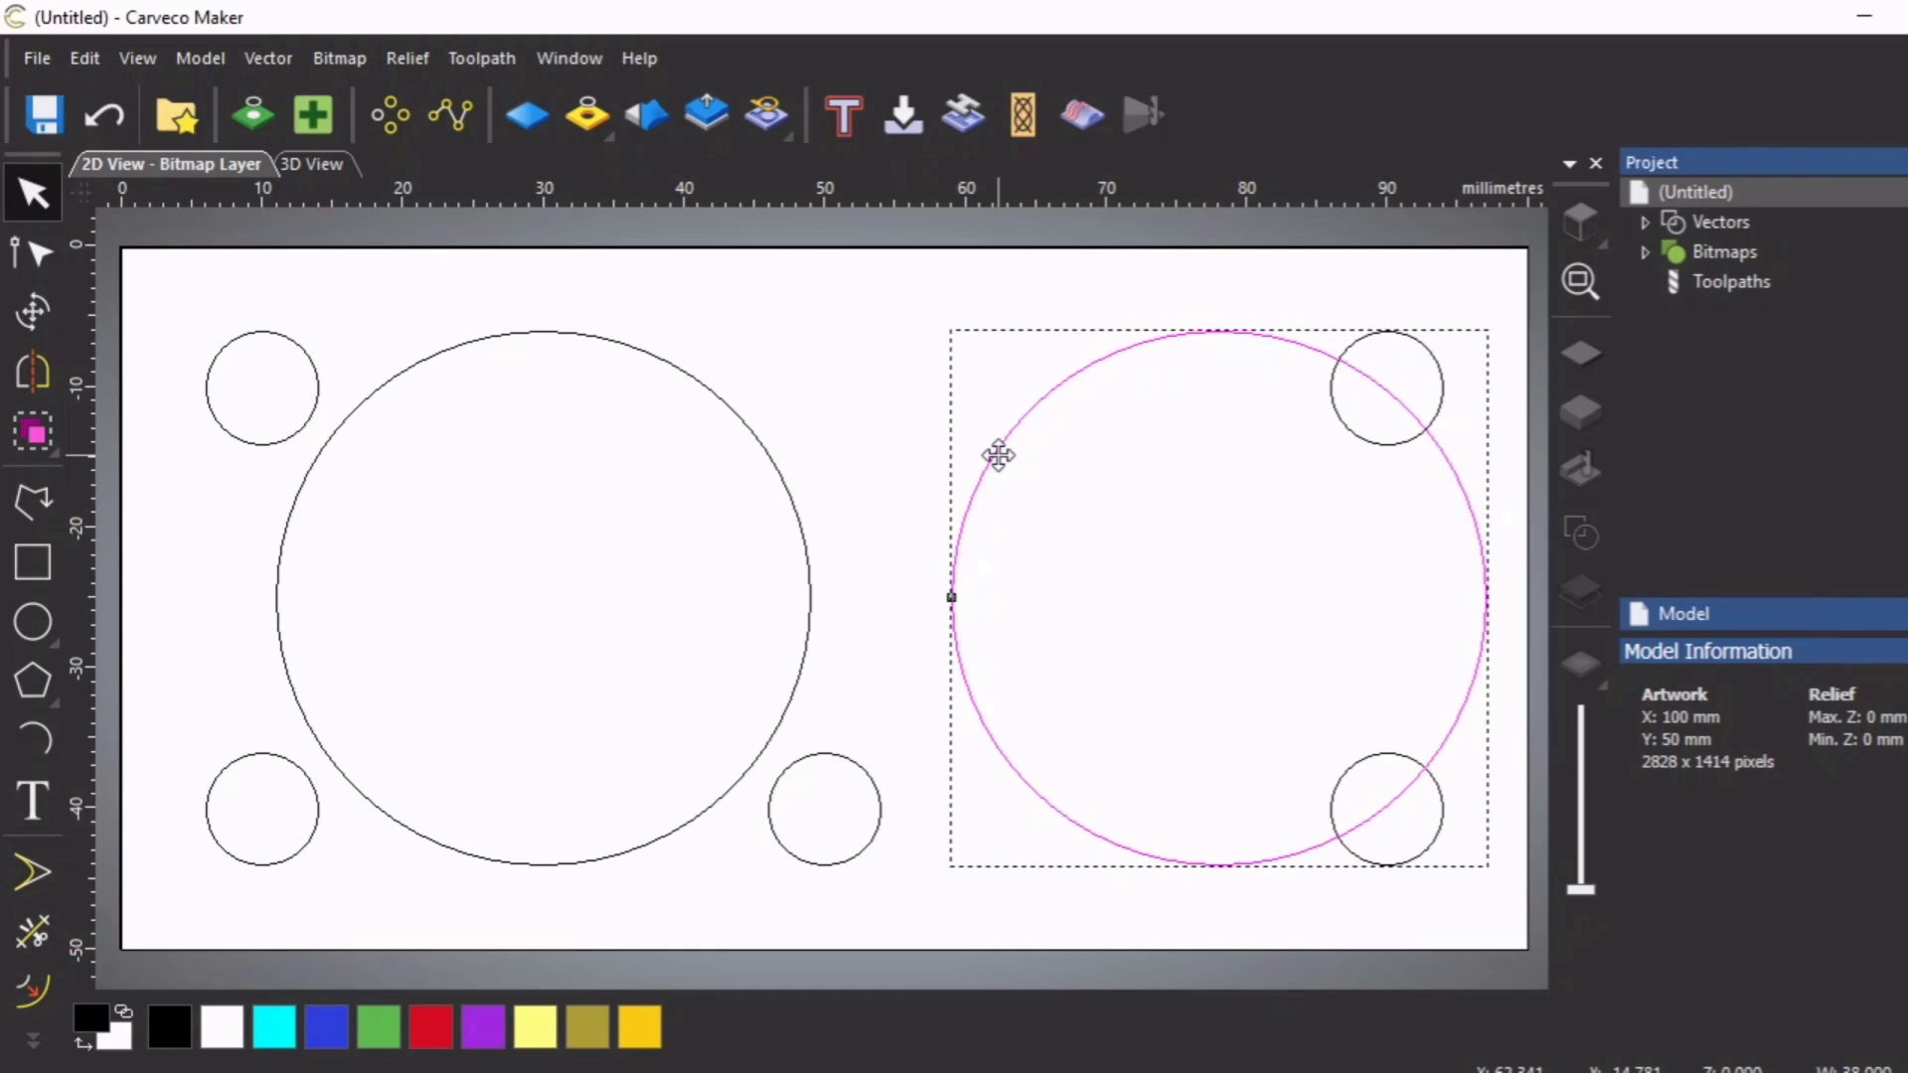
pyautogui.press('Left')
pyautogui.press('Left')
pyautogui.press('Left')
pyautogui.press('Left')
pyautogui.press('Left')
pyautogui.press('Left')
pyautogui.press('Left')
pyautogui.press('Left')
pyautogui.press('Left')
pyautogui.press('Left')
pyautogui.press('Left')
pyautogui.press('Left')
pyautogui.press('Left')
pyautogui.press('Left')
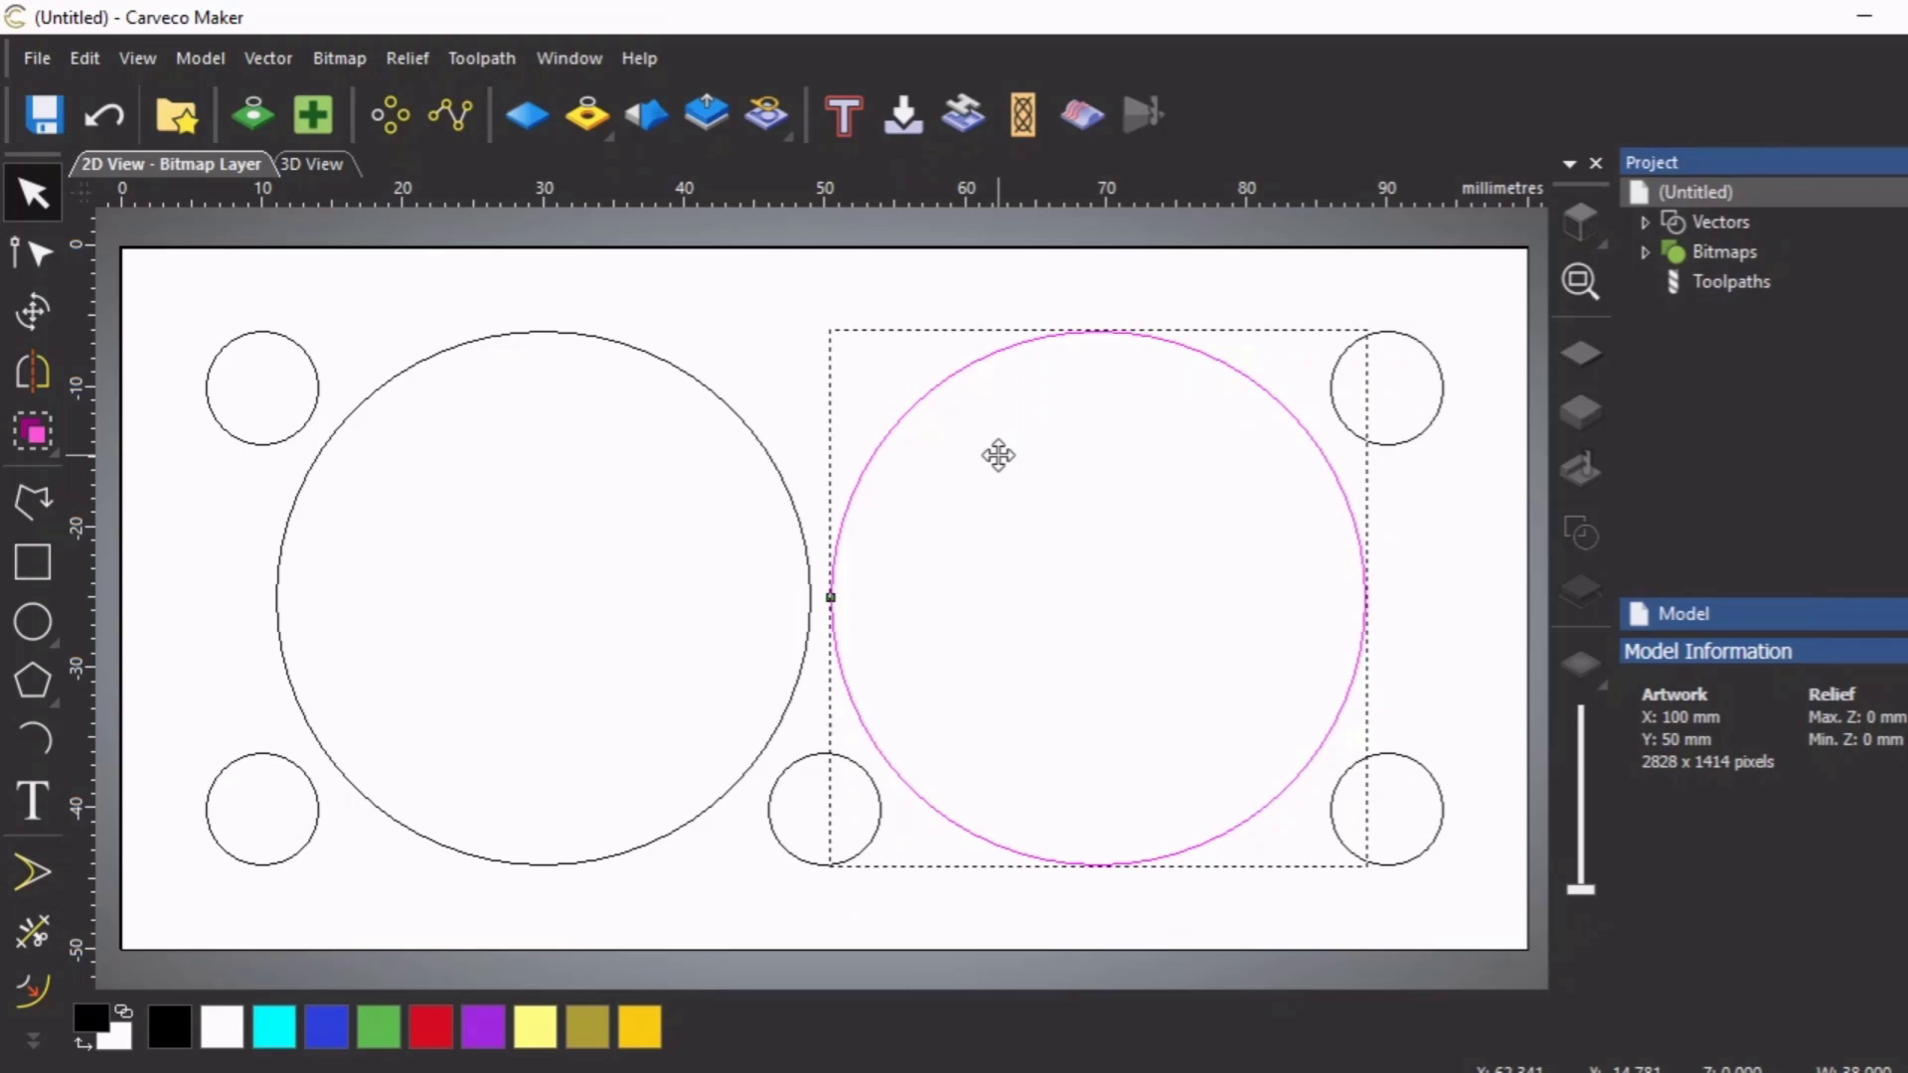
pyautogui.press('Right')
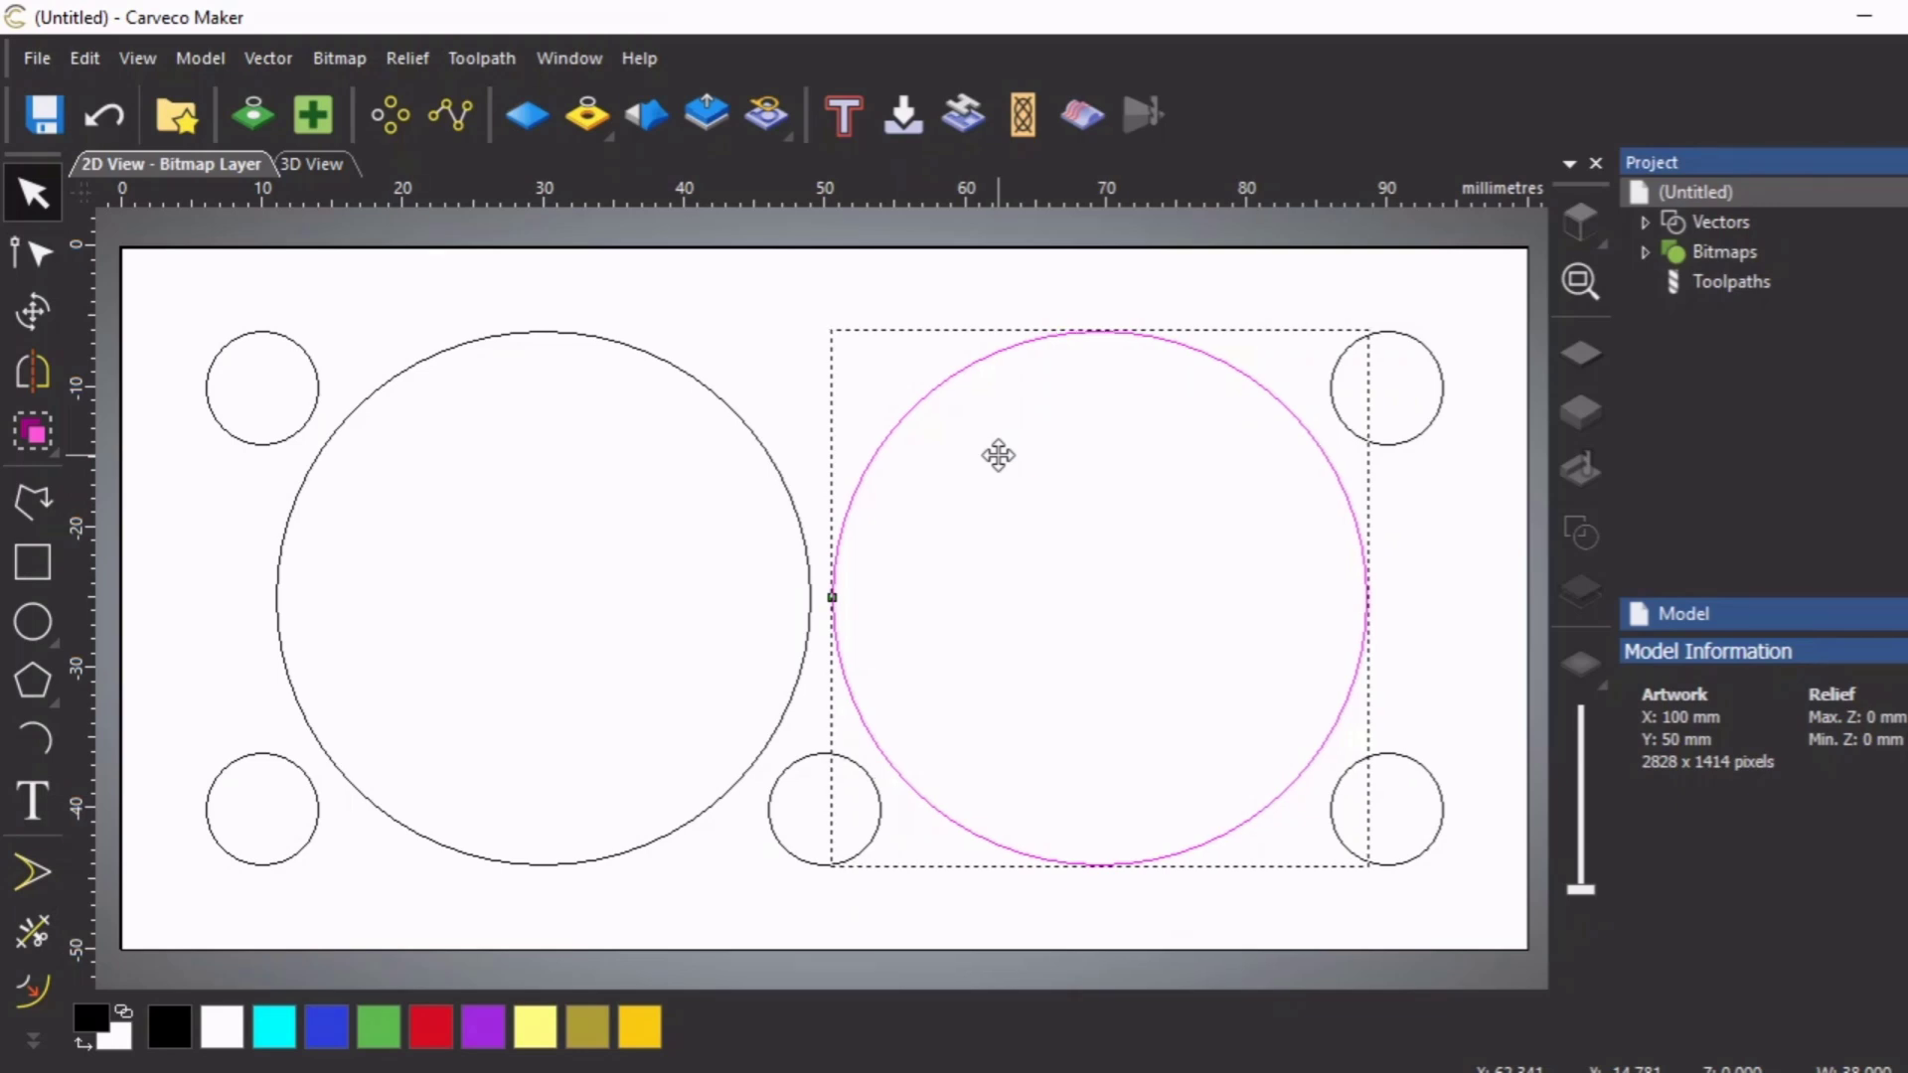
pyautogui.press('Right')
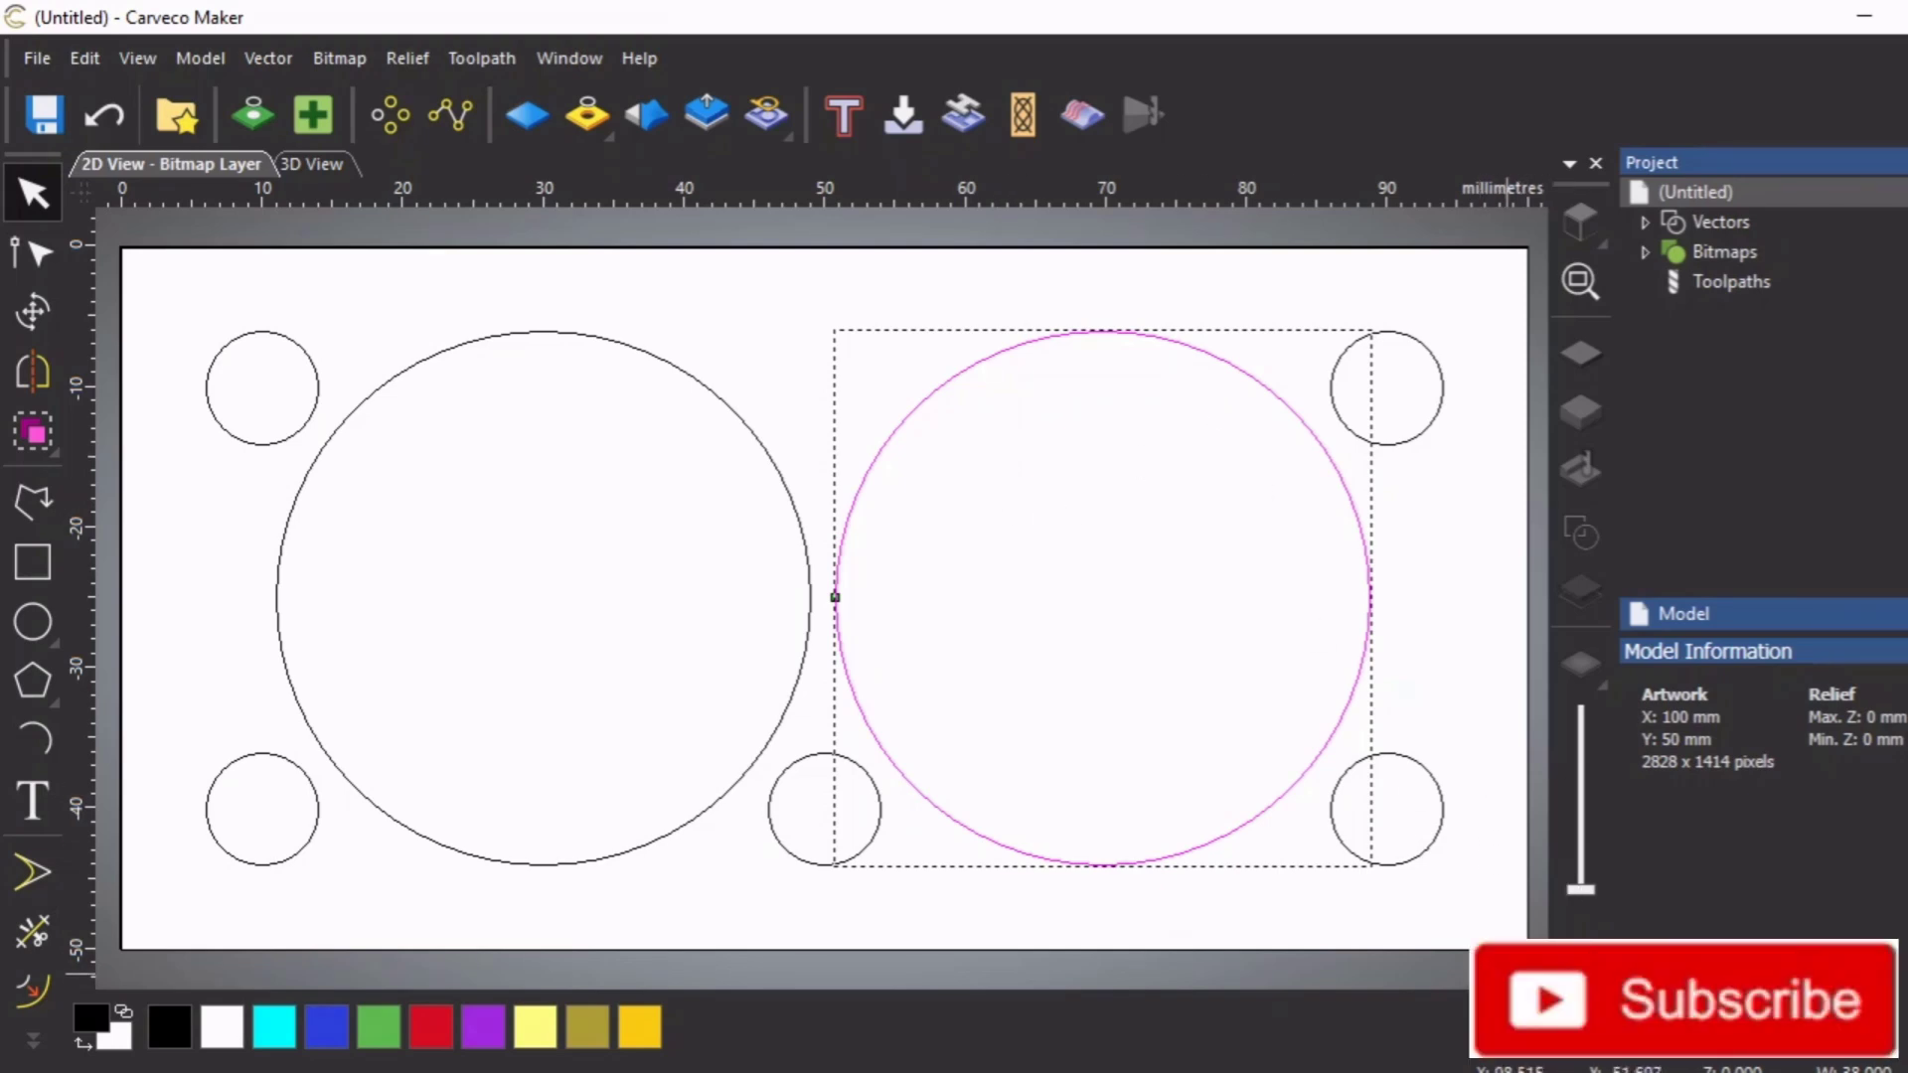
pyautogui.click(1508, 973)
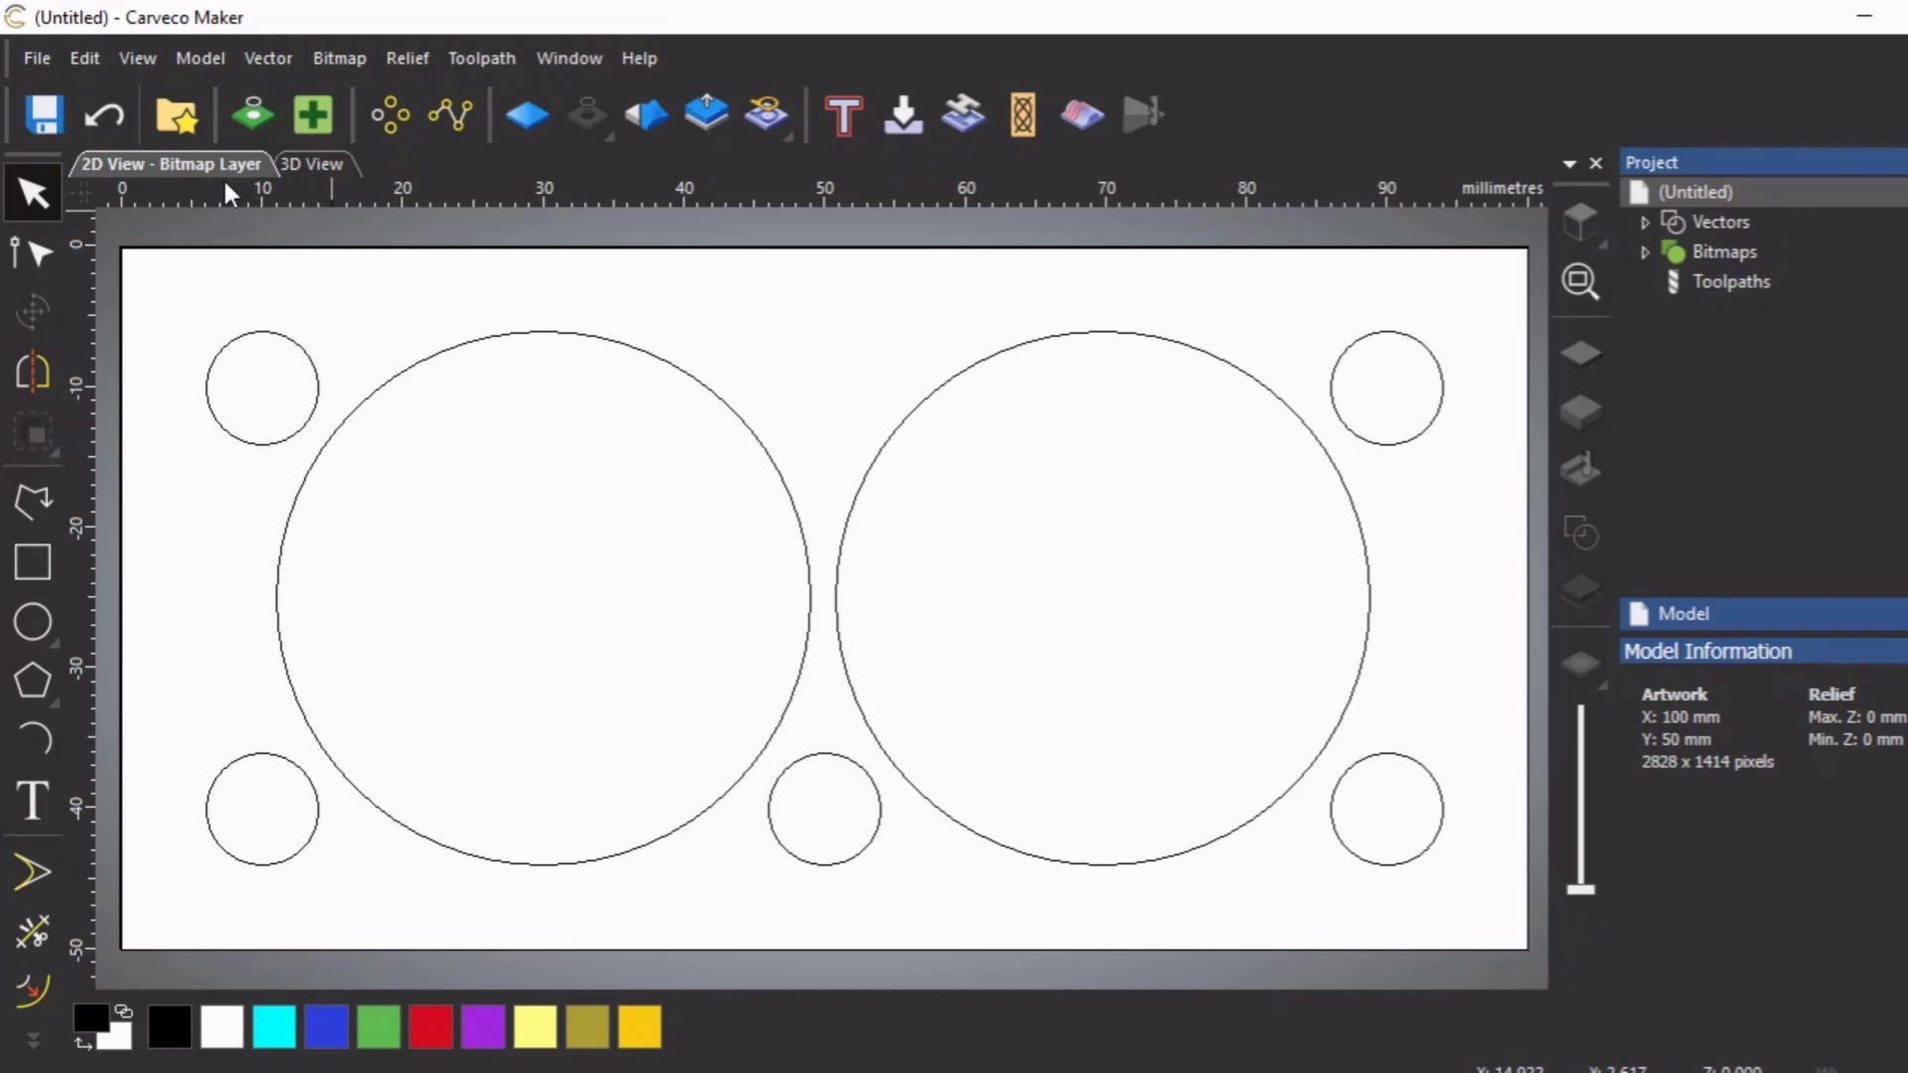
# Switch to the 3D view of the model and hide the rulers
pyautogui.click(302, 163)
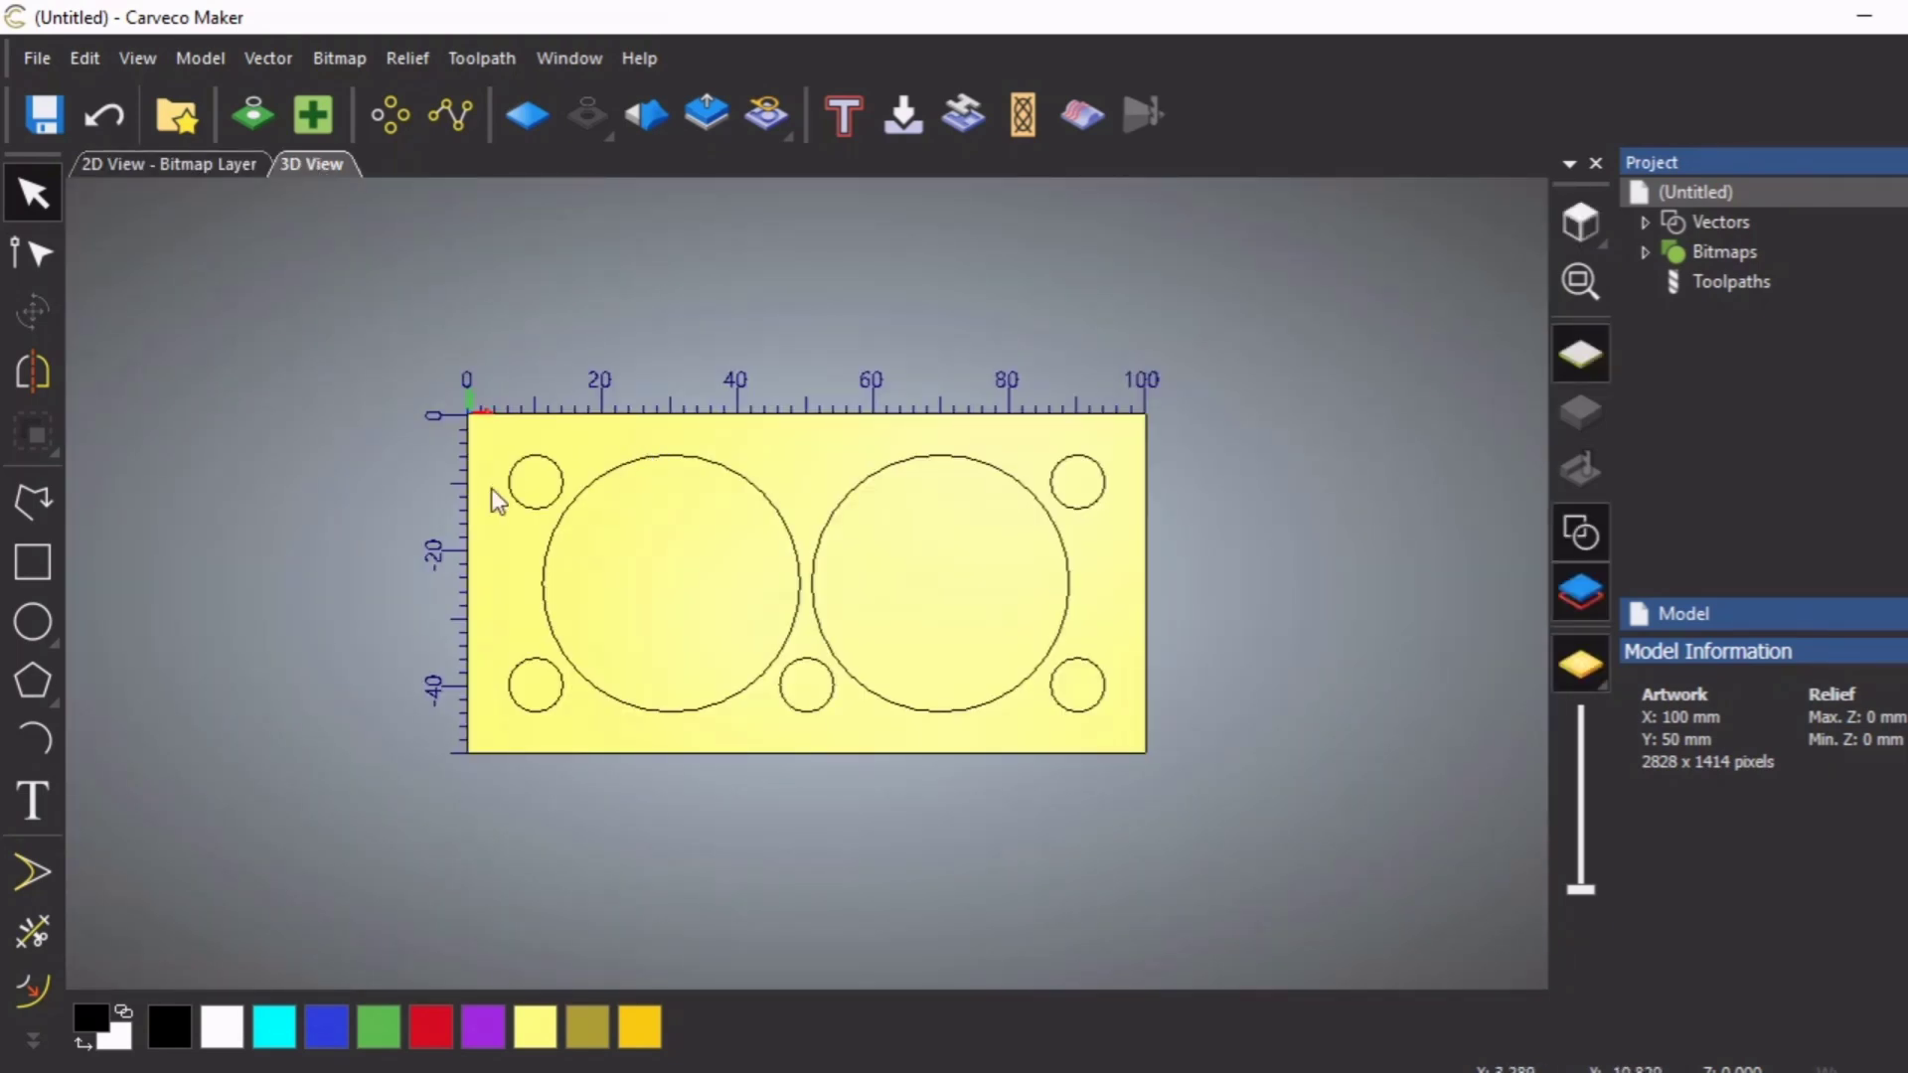
pyautogui.moveTo(801, 690)
pyautogui.mouseDown()
pyautogui.moveTo(788, 600)
pyautogui.moveTo(863, 304)
pyautogui.moveTo(851, 612)
pyautogui.moveTo(890, 679)
pyautogui.moveTo(986, 604)
pyautogui.moveTo(868, 578)
pyautogui.moveTo(861, 671)
pyautogui.moveTo(852, 556)
pyautogui.moveTo(884, 677)
pyautogui.moveTo(890, 610)
pyautogui.moveTo(814, 481)
pyautogui.moveTo(700, 577)
pyautogui.moveTo(867, 675)
pyautogui.moveTo(988, 670)
pyautogui.moveTo(878, 720)
pyautogui.moveTo(885, 626)
pyautogui.moveTo(777, 654)
pyautogui.mouseUp()
pyautogui.moveTo(557, 695); pyautogui.dragTo(584, 645)
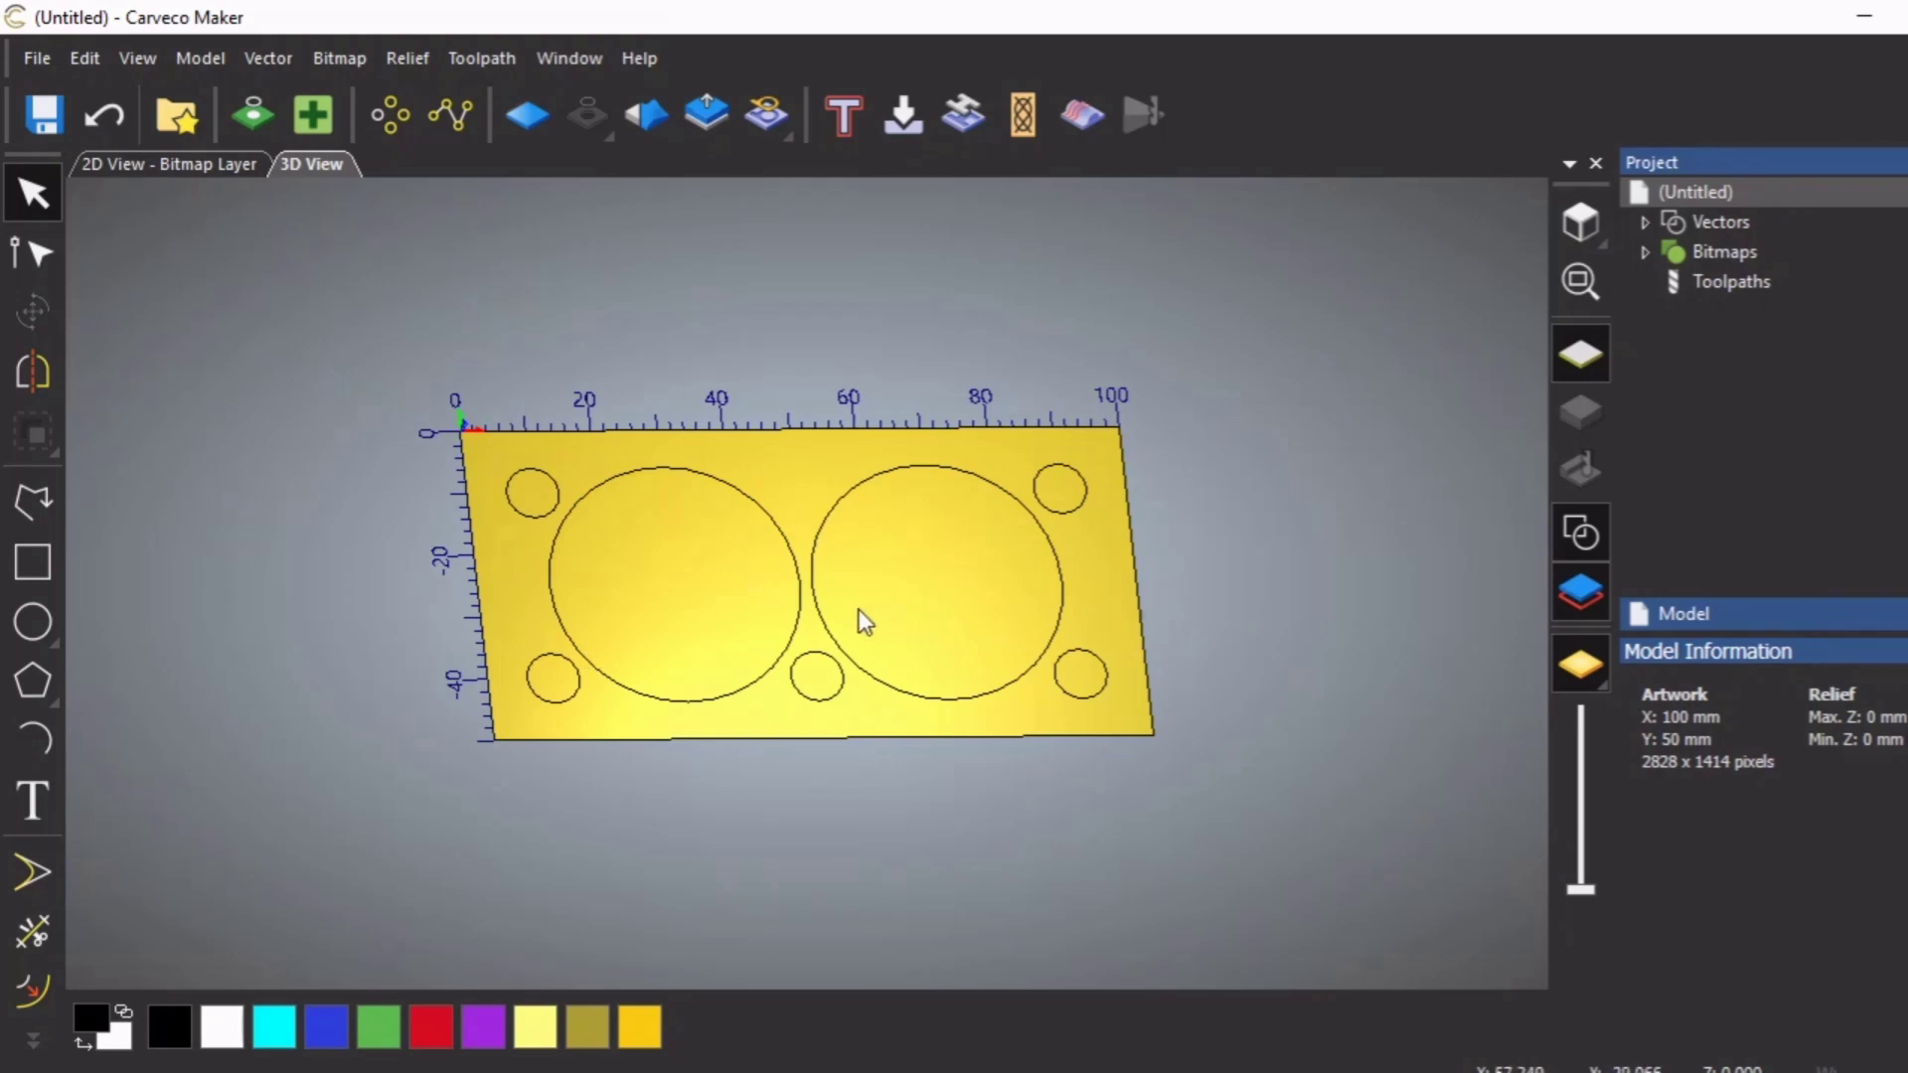
pyautogui.click(800, 563)
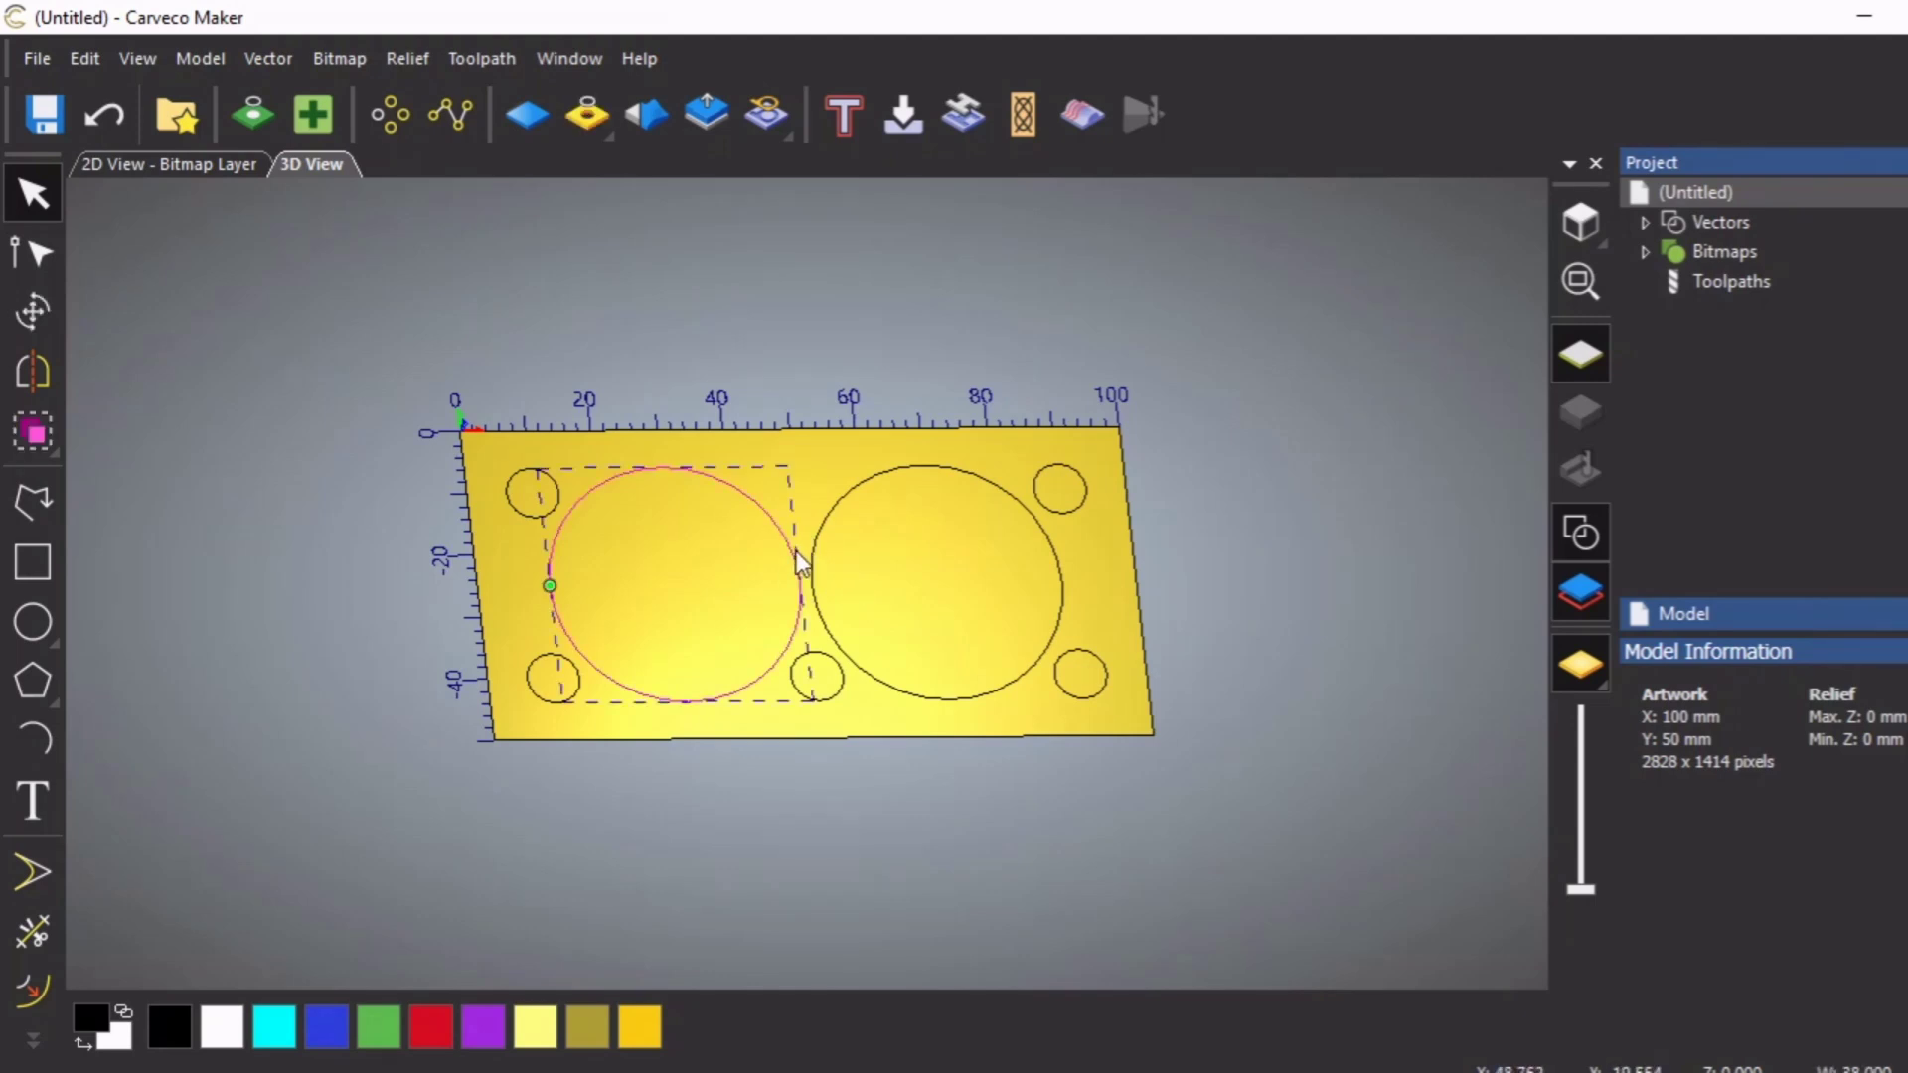
pyautogui.moveTo(797, 552)
pyautogui.mouseDown(button='middle')
pyautogui.moveTo(1025, 713)
pyautogui.moveTo(951, 576)
pyautogui.moveTo(705, 540)
pyautogui.moveTo(771, 497)
pyautogui.moveTo(861, 594)
pyautogui.moveTo(793, 540)
pyautogui.mouseUp(button='middle')
pyautogui.click(1204, 566)
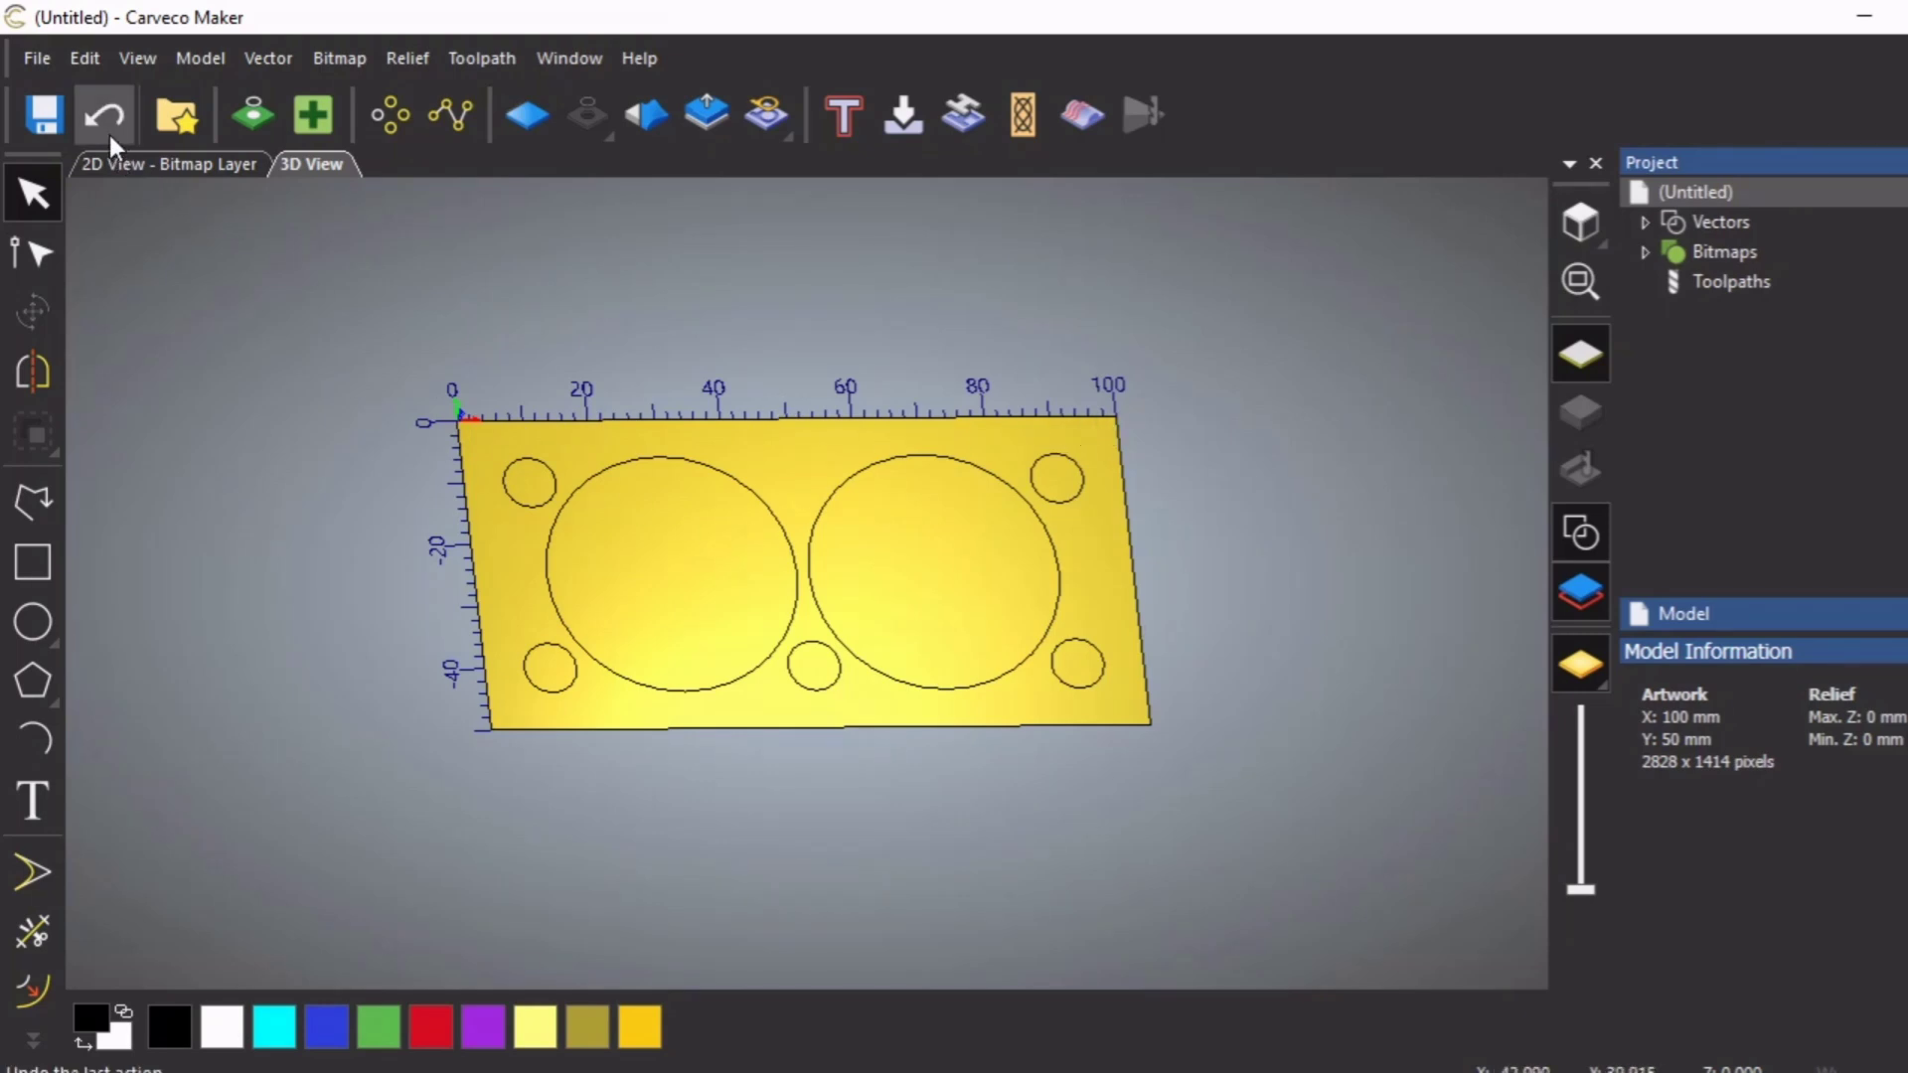
pyautogui.click(139, 57)
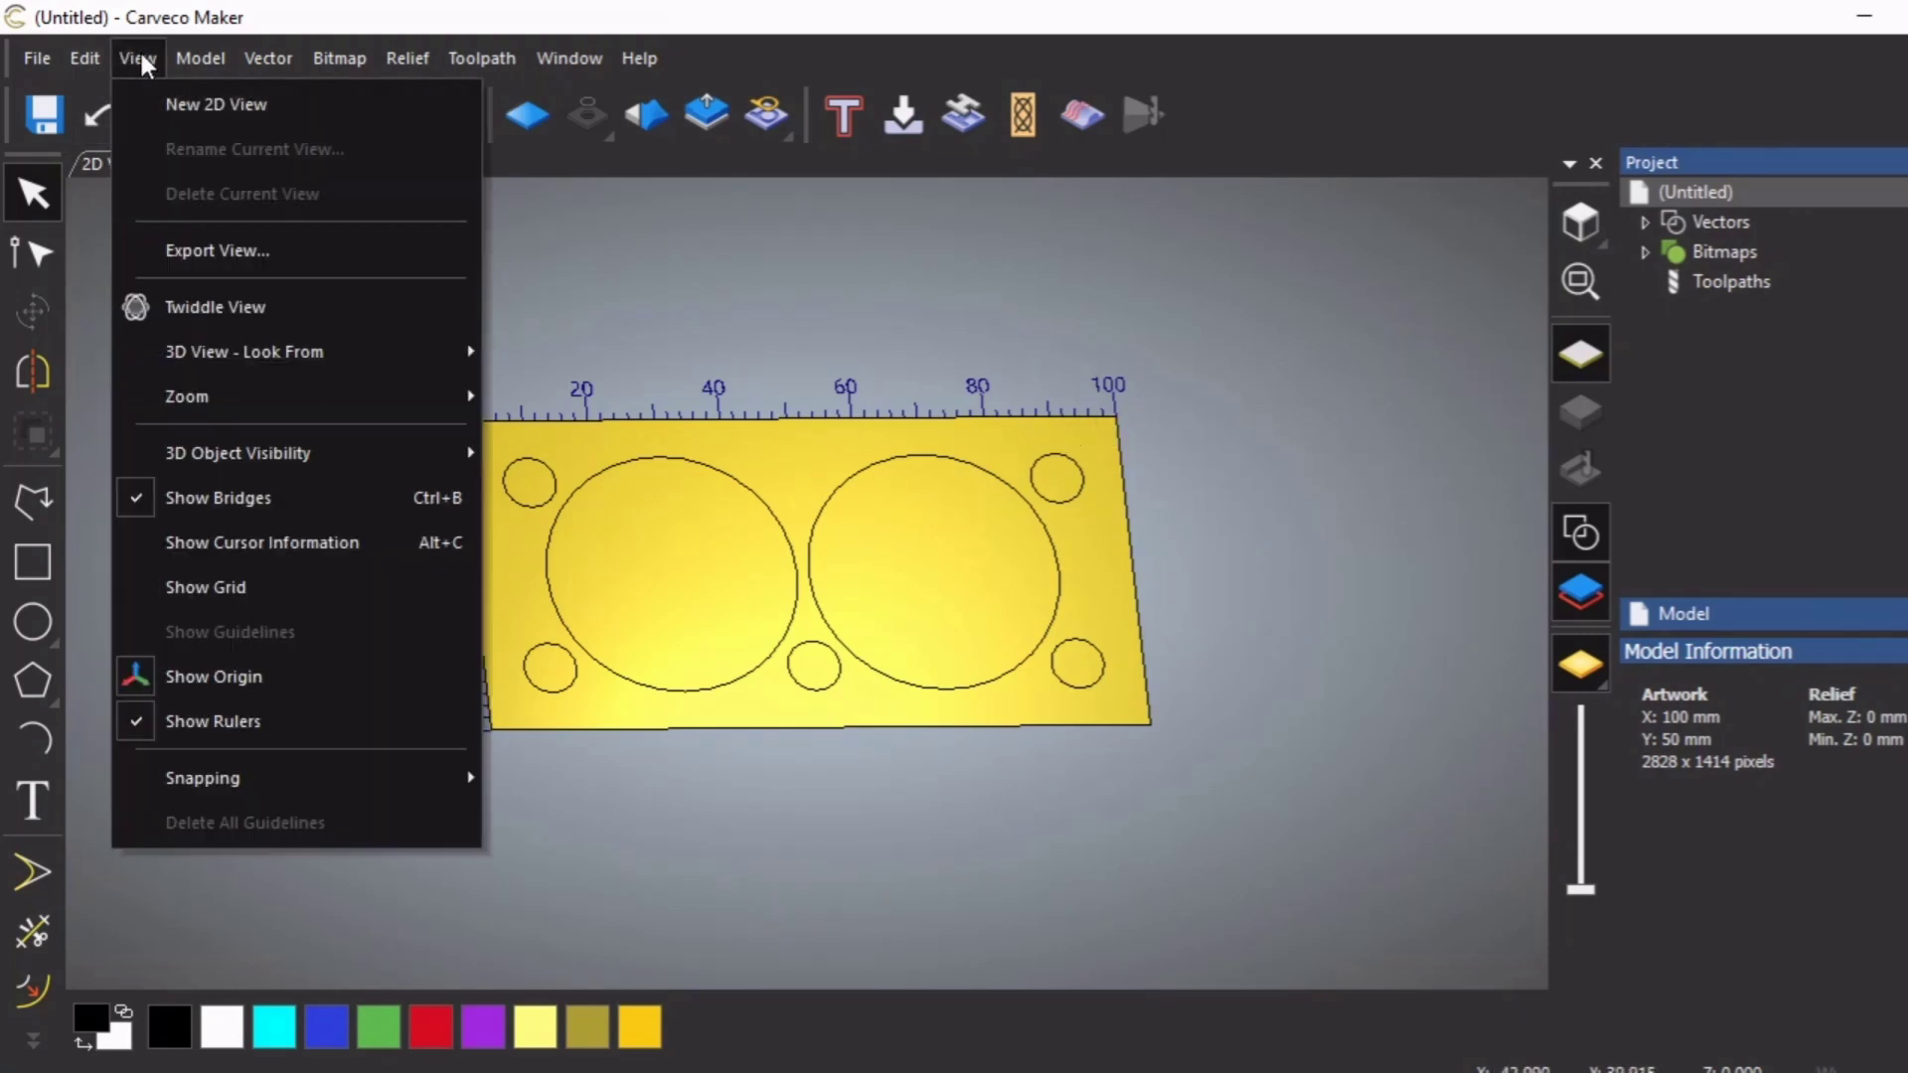
pyautogui.click(180, 720)
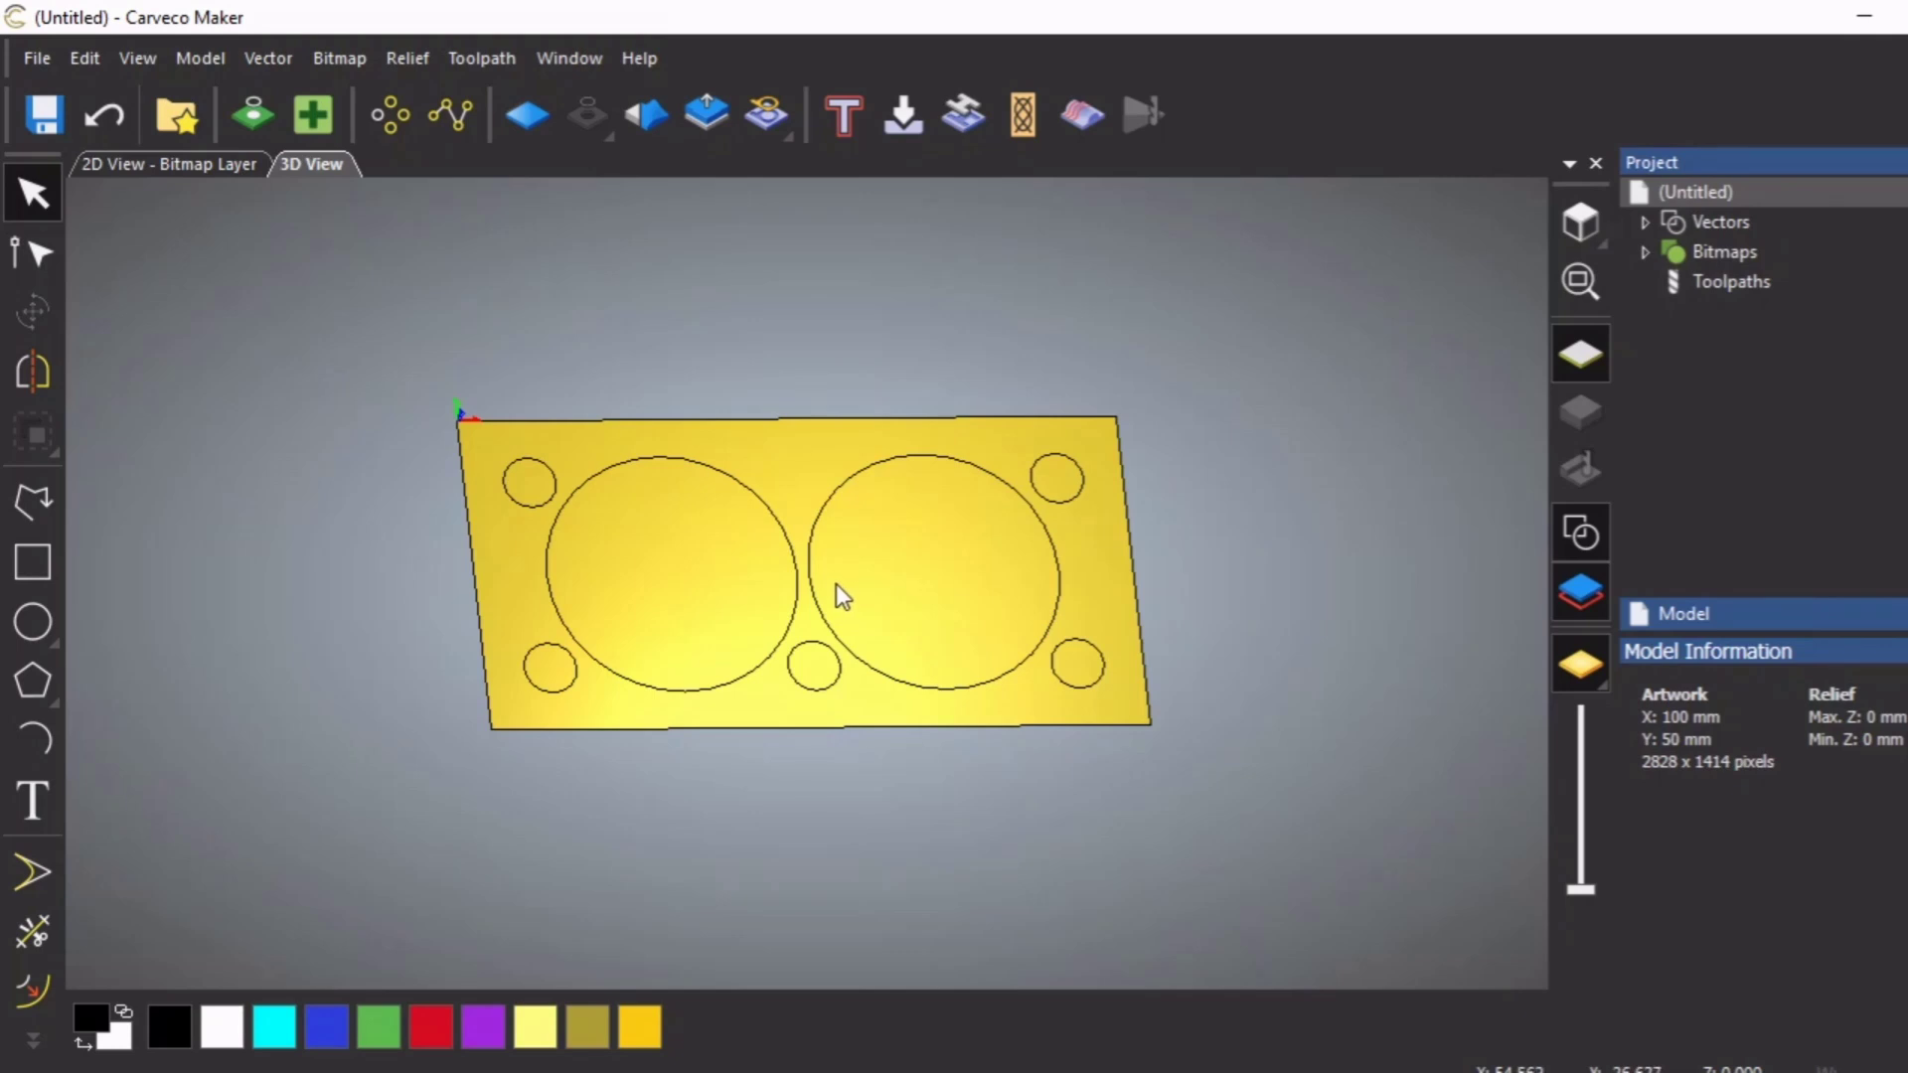
# Start a Drilling toolpath on the five small circles with a finish depth of 2 mm
pyautogui.click(539, 505)
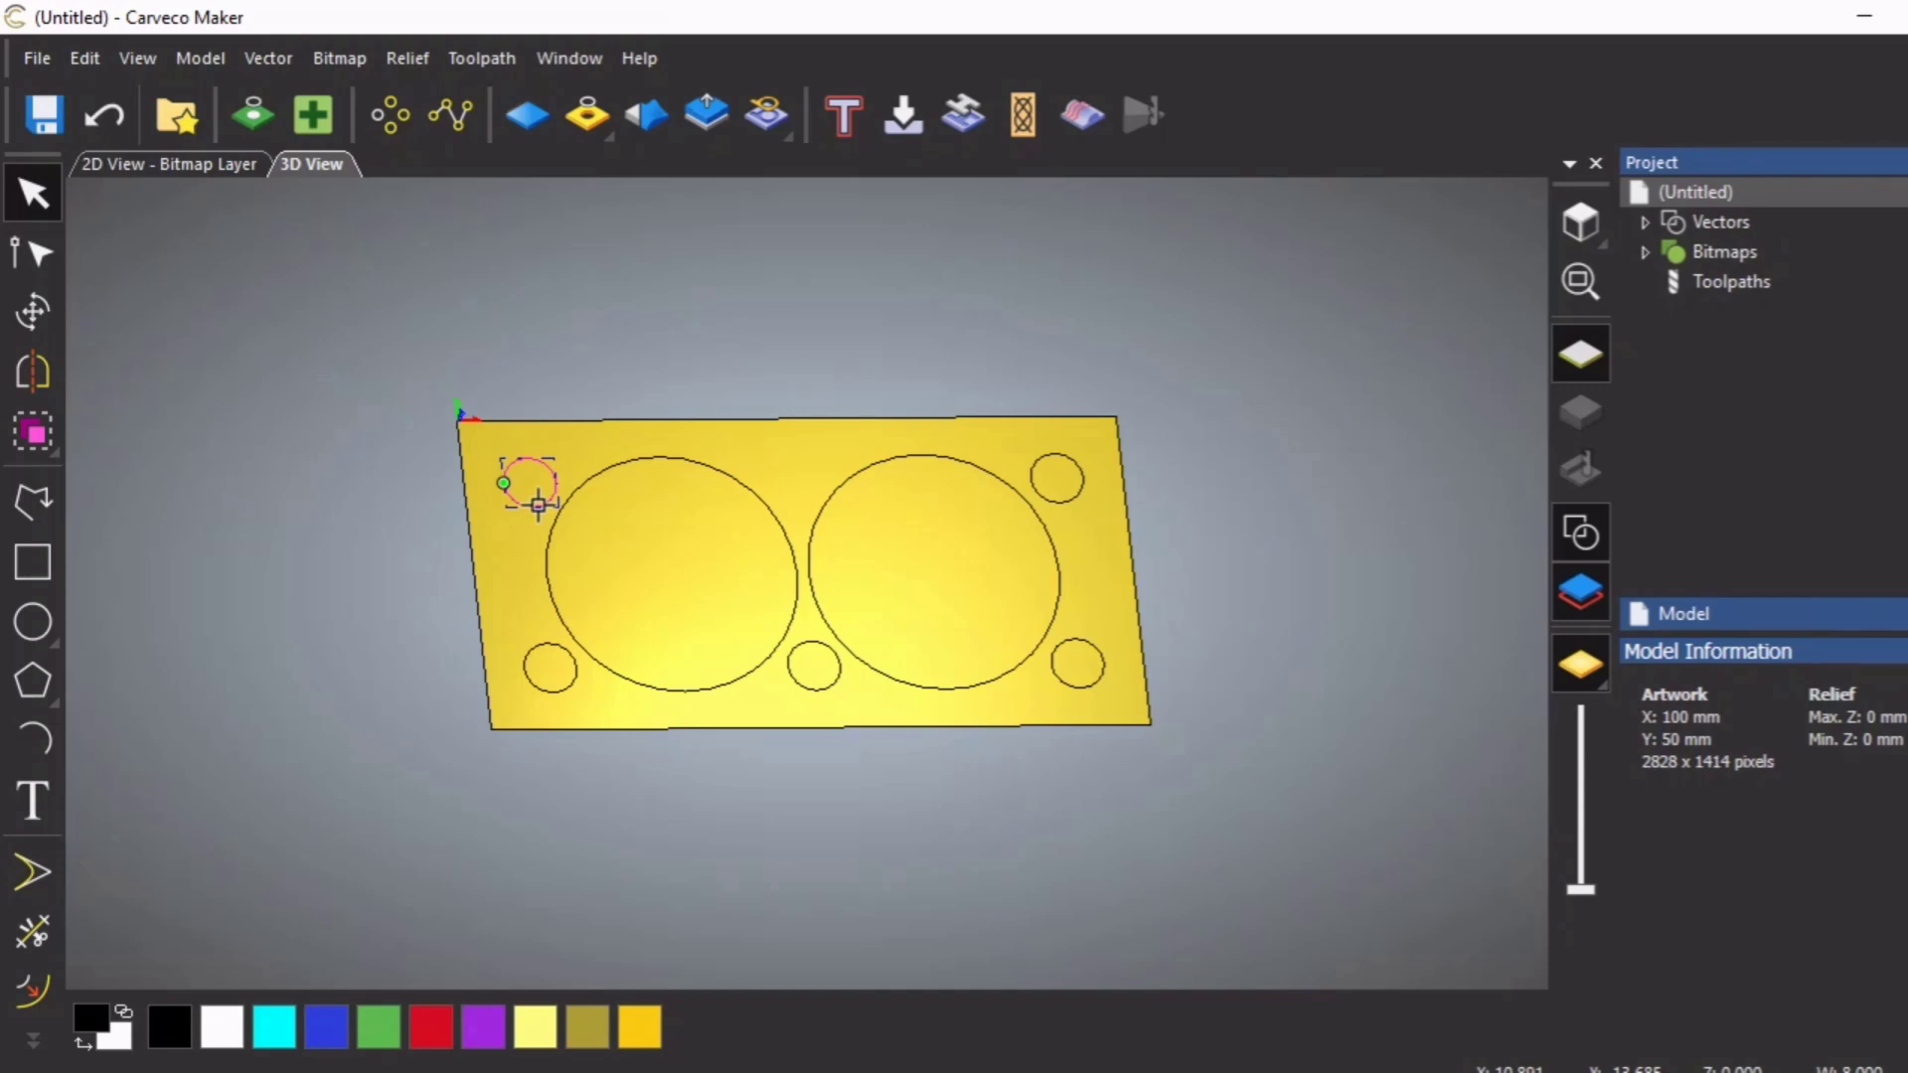
pyautogui.keyDown('shift'); pyautogui.click(564, 685); pyautogui.keyUp('shift')
pyautogui.keyDown('shift'); pyautogui.click(835, 681); pyautogui.keyUp('shift')
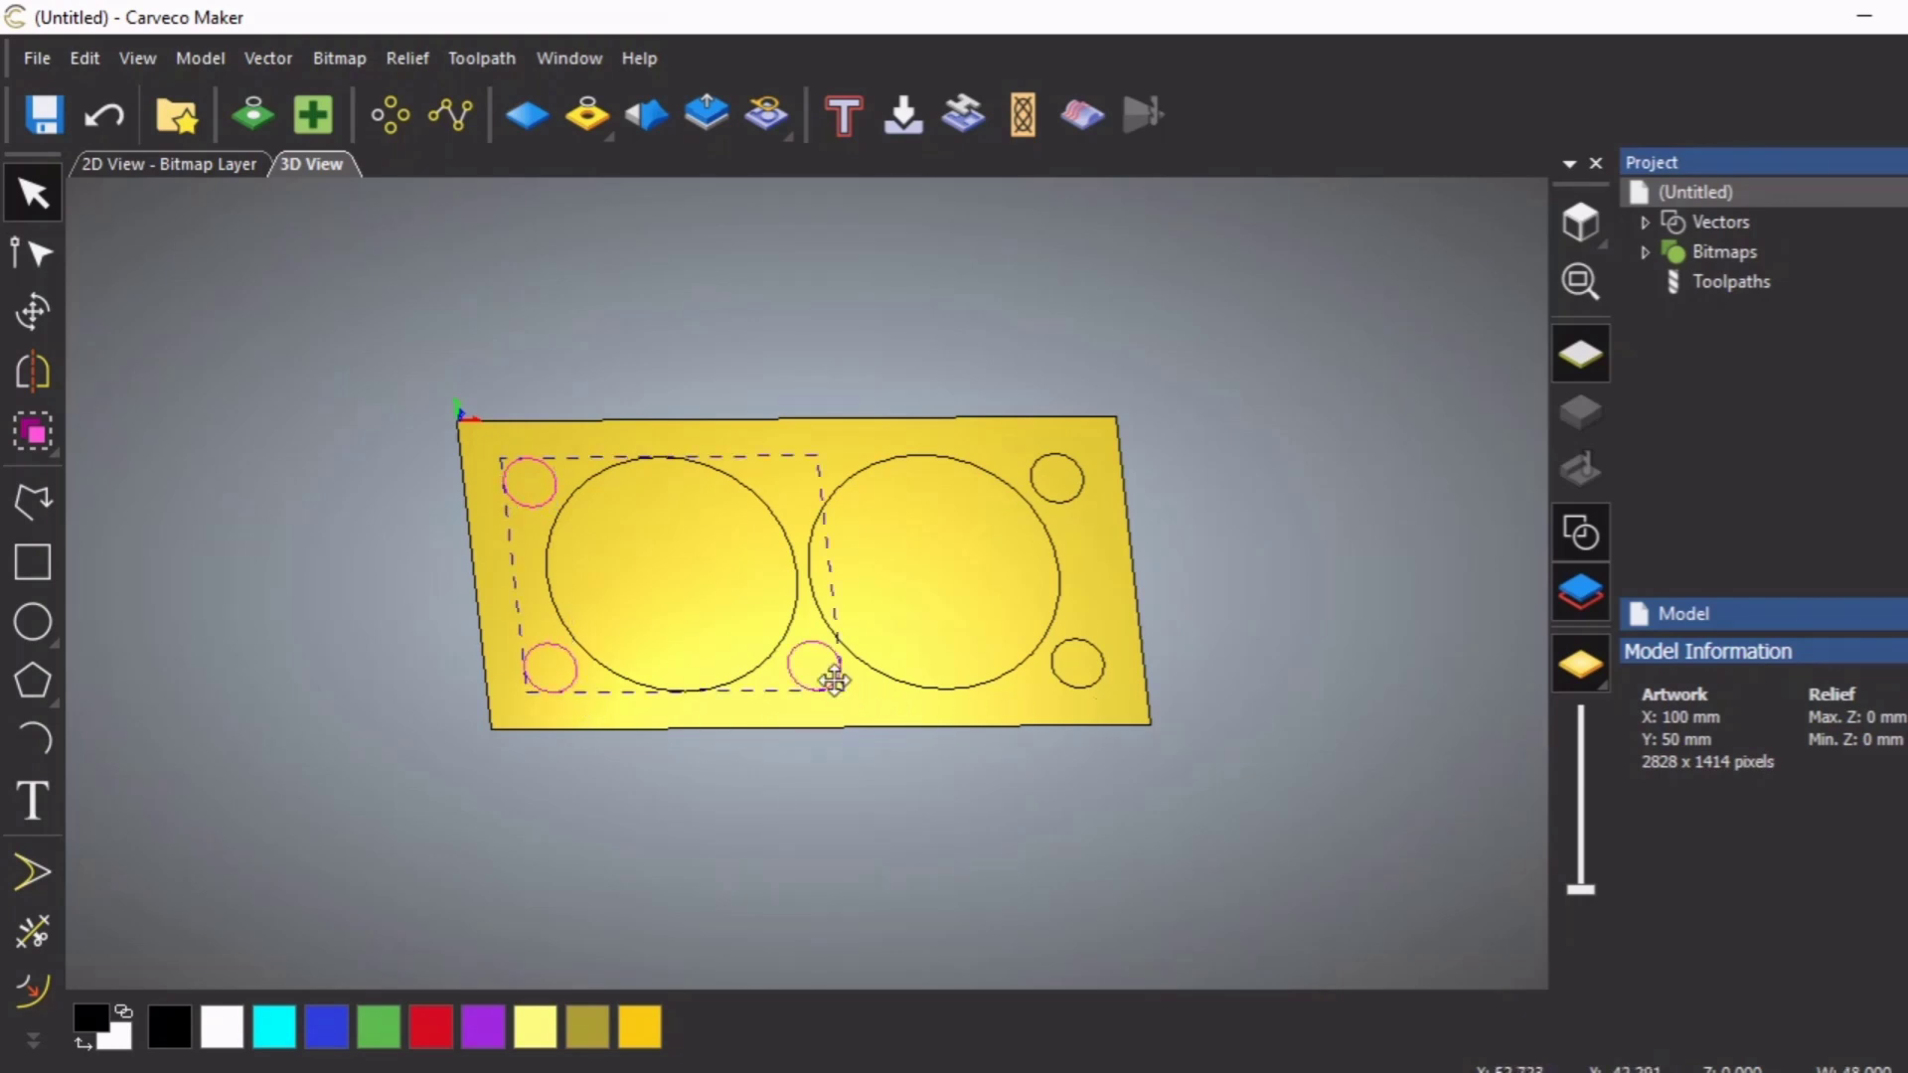
pyautogui.keyDown('shift'); pyautogui.click(1067, 684); pyautogui.keyUp('shift')
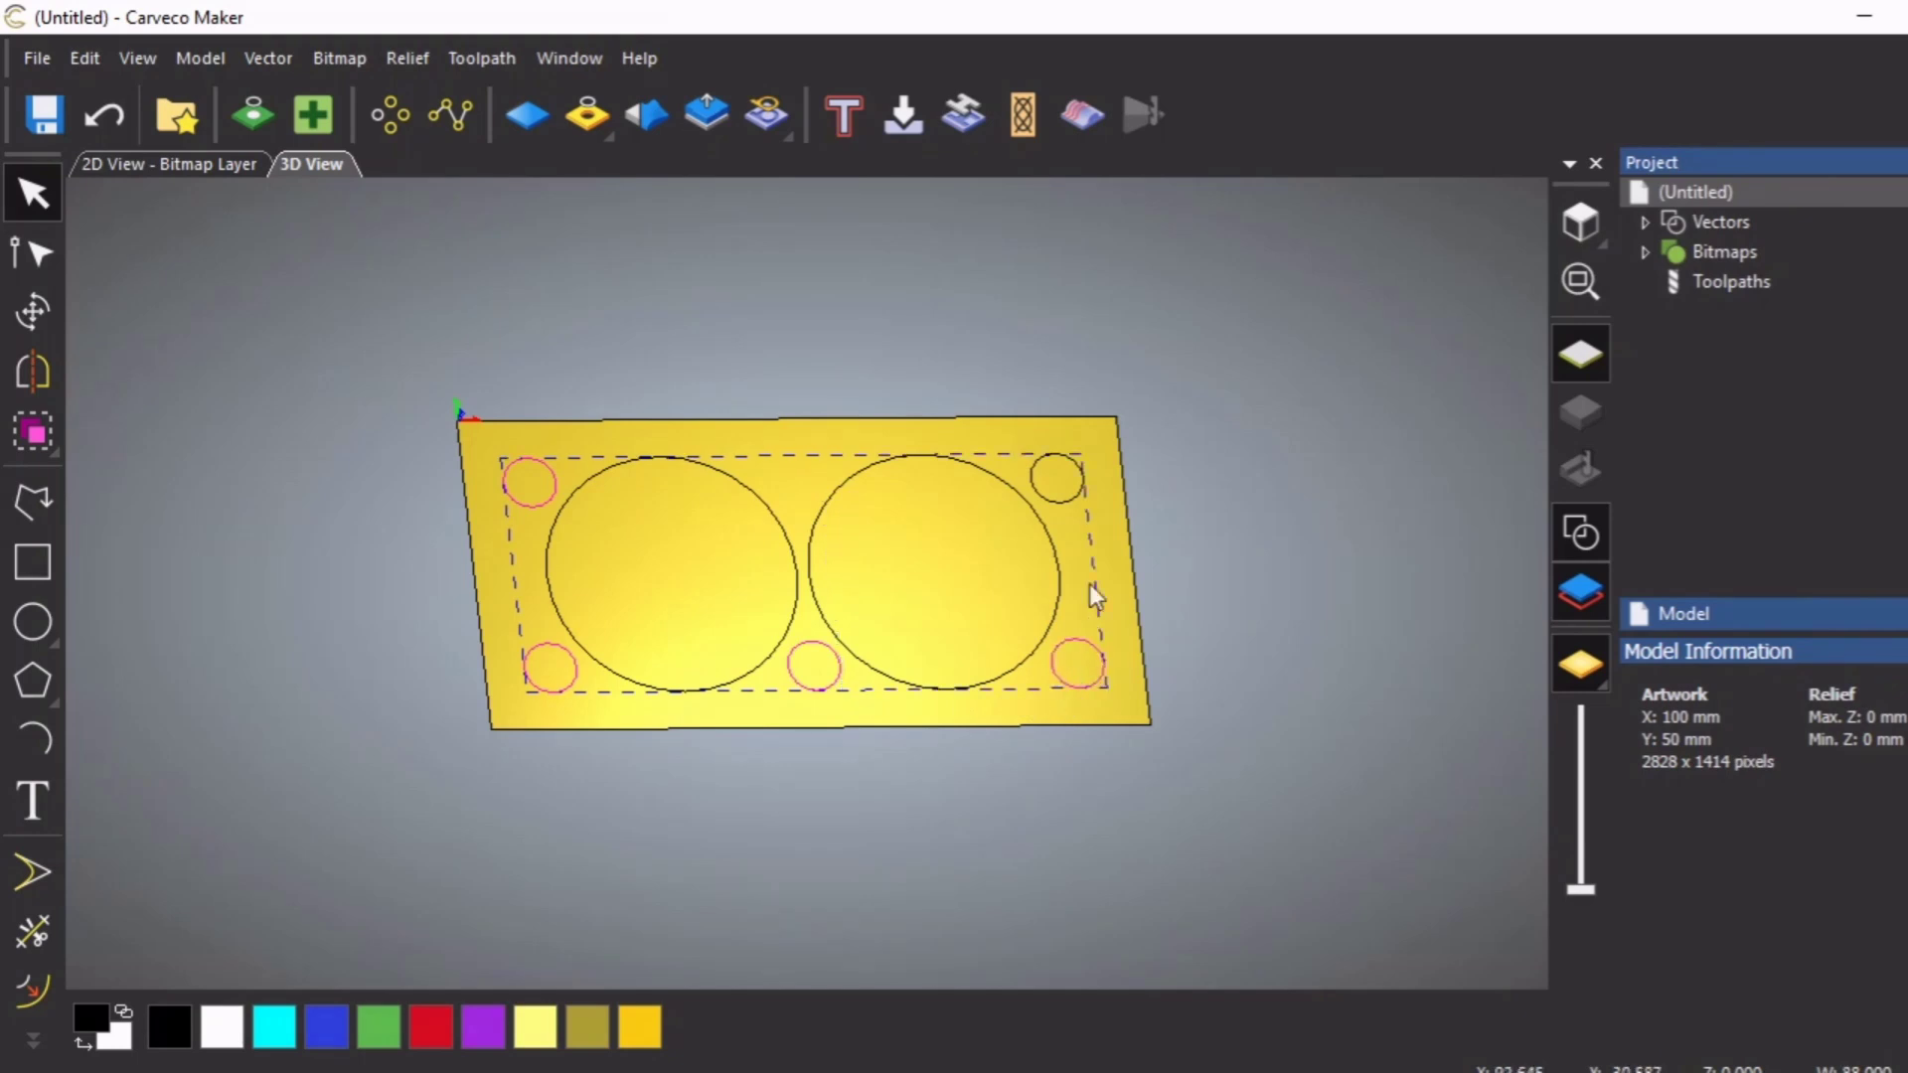
pyautogui.keyDown('shift'); pyautogui.click(1064, 499); pyautogui.keyUp('shift')
pyautogui.click(485, 58)
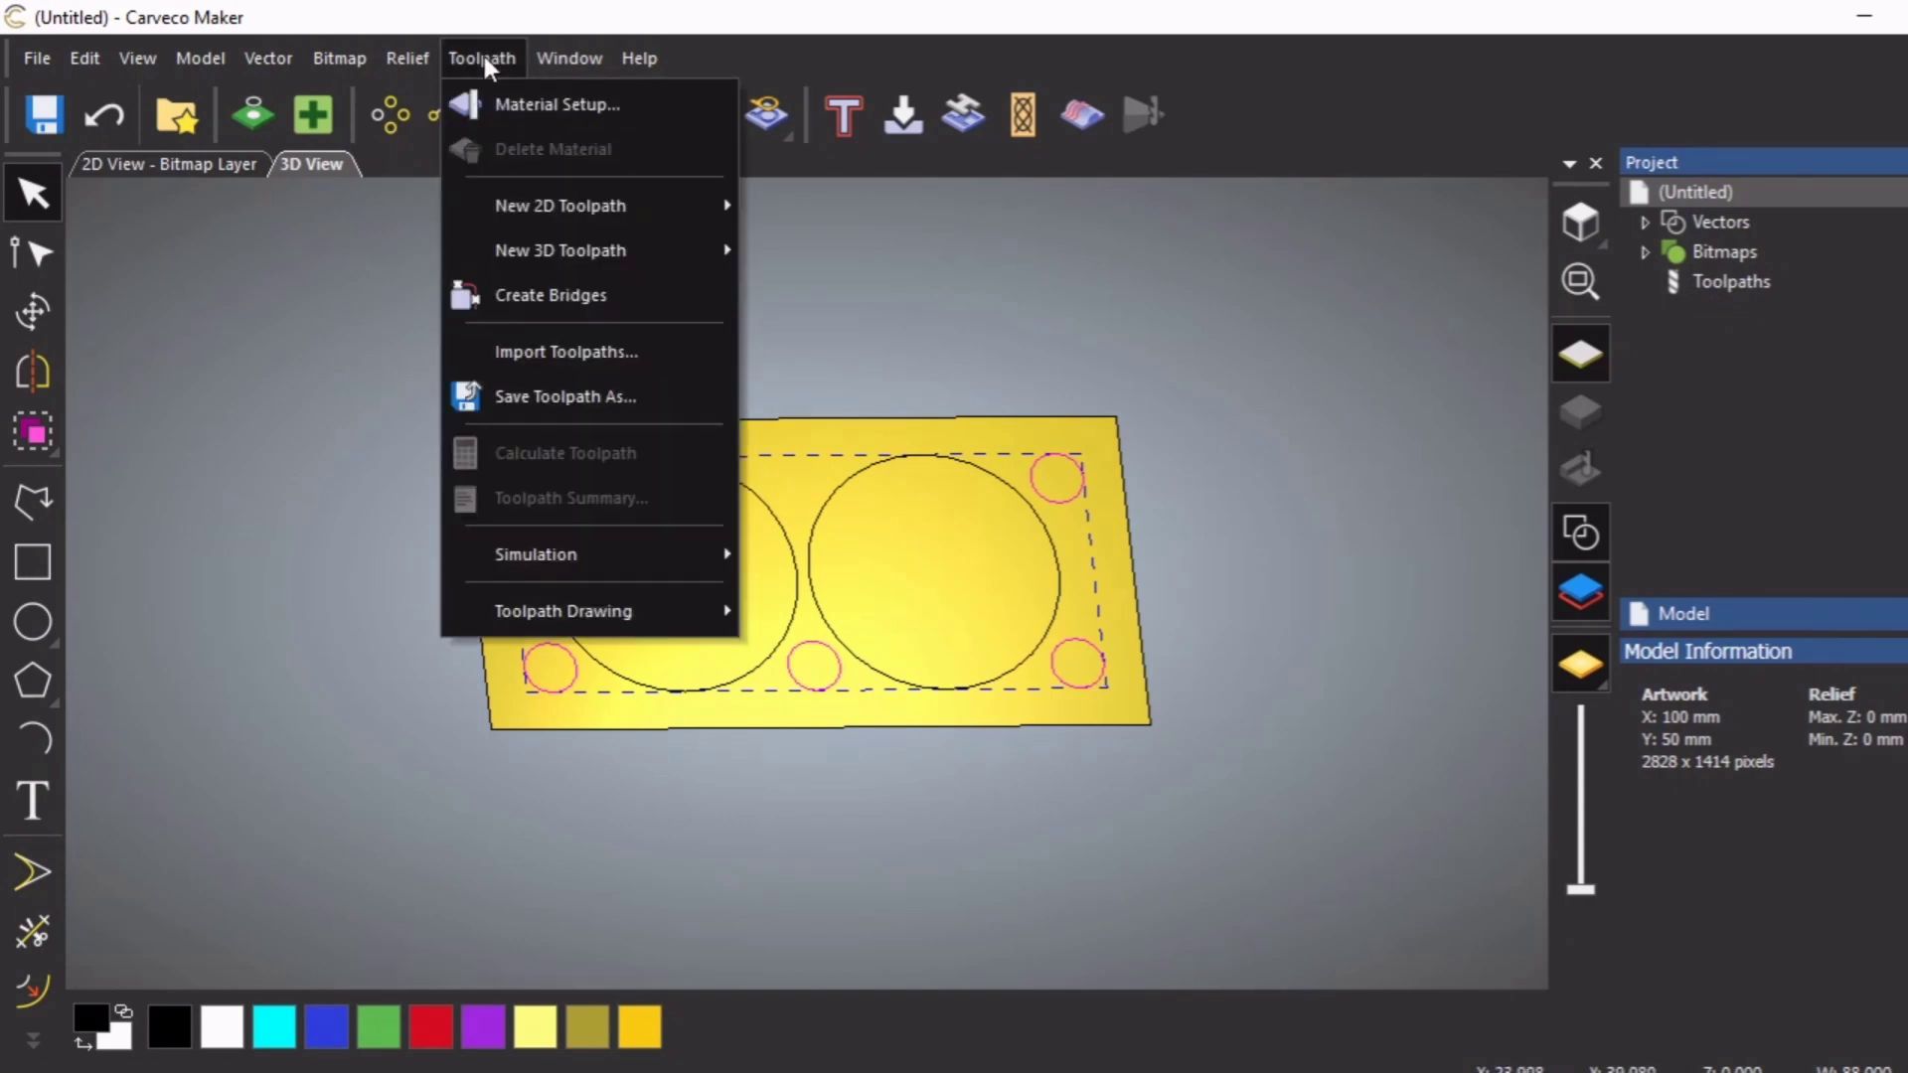
pyautogui.moveTo(547, 206)
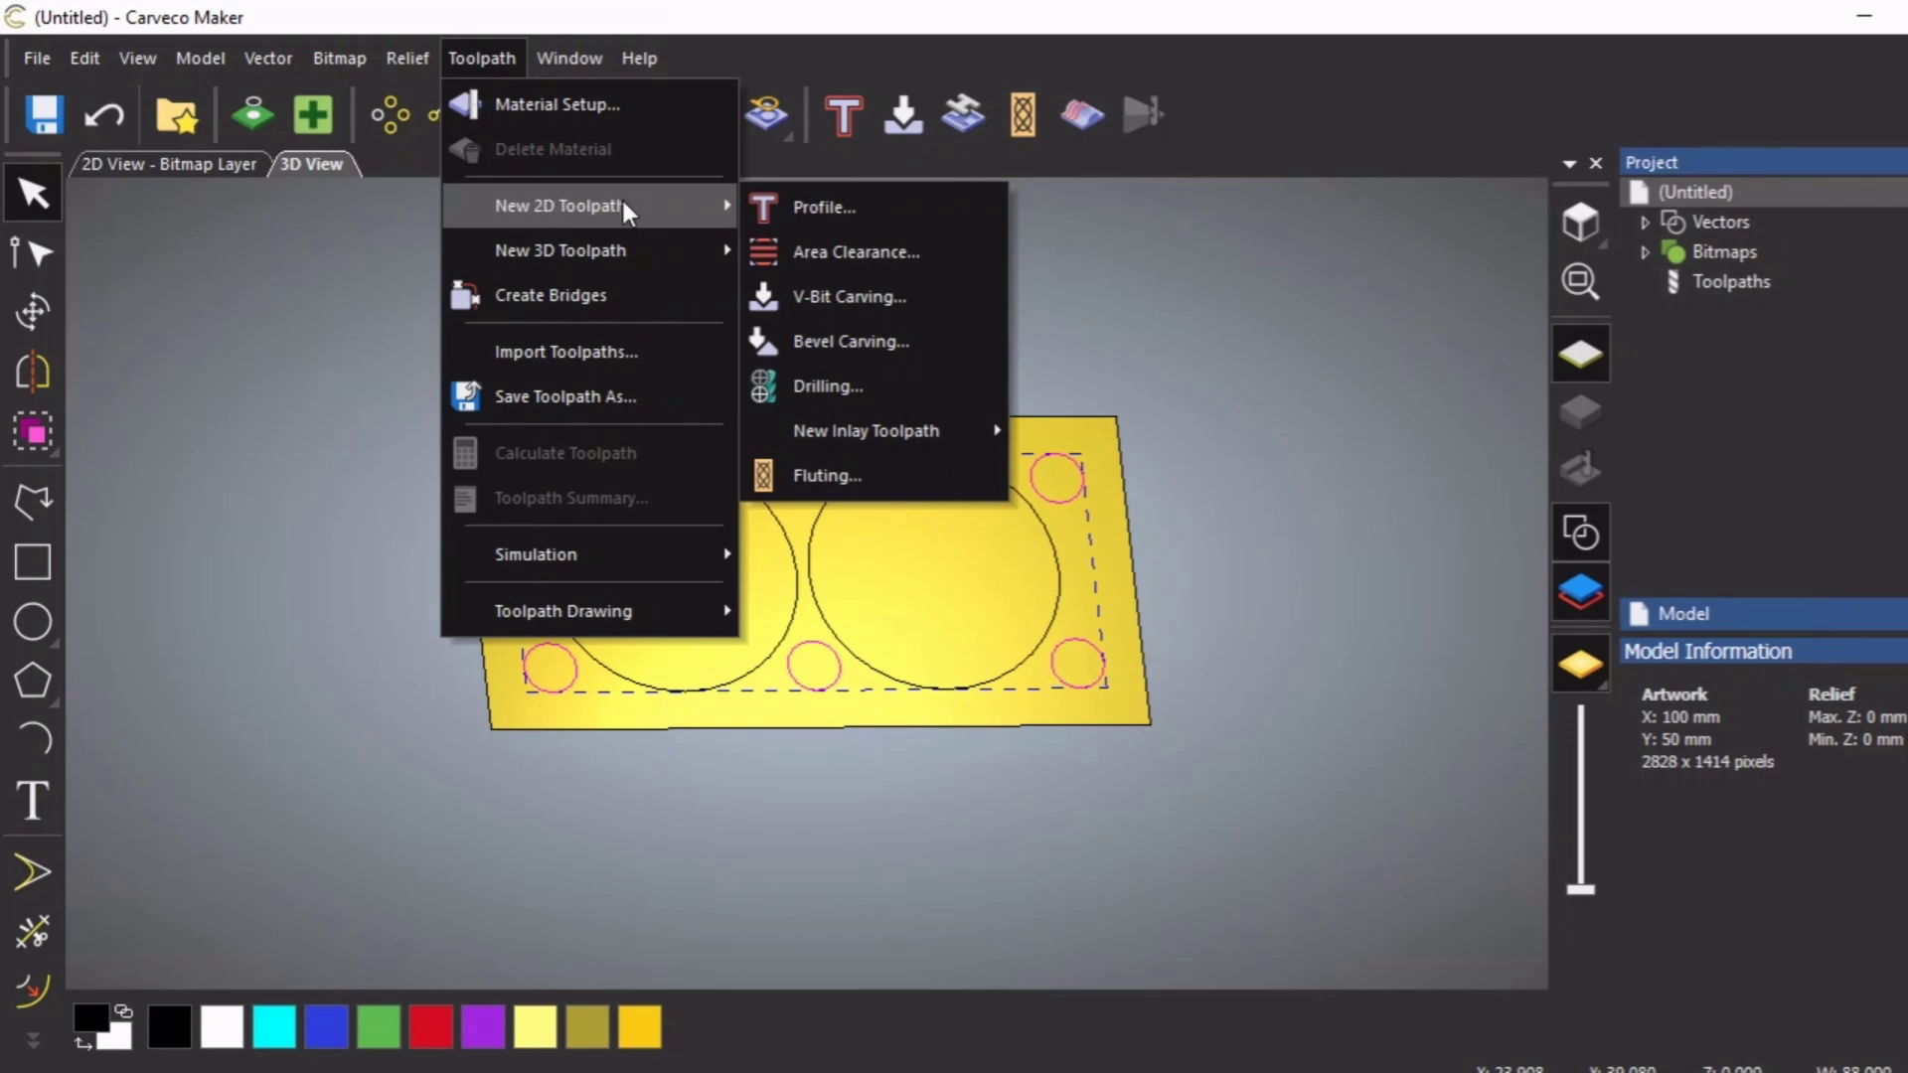
pyautogui.click(828, 384)
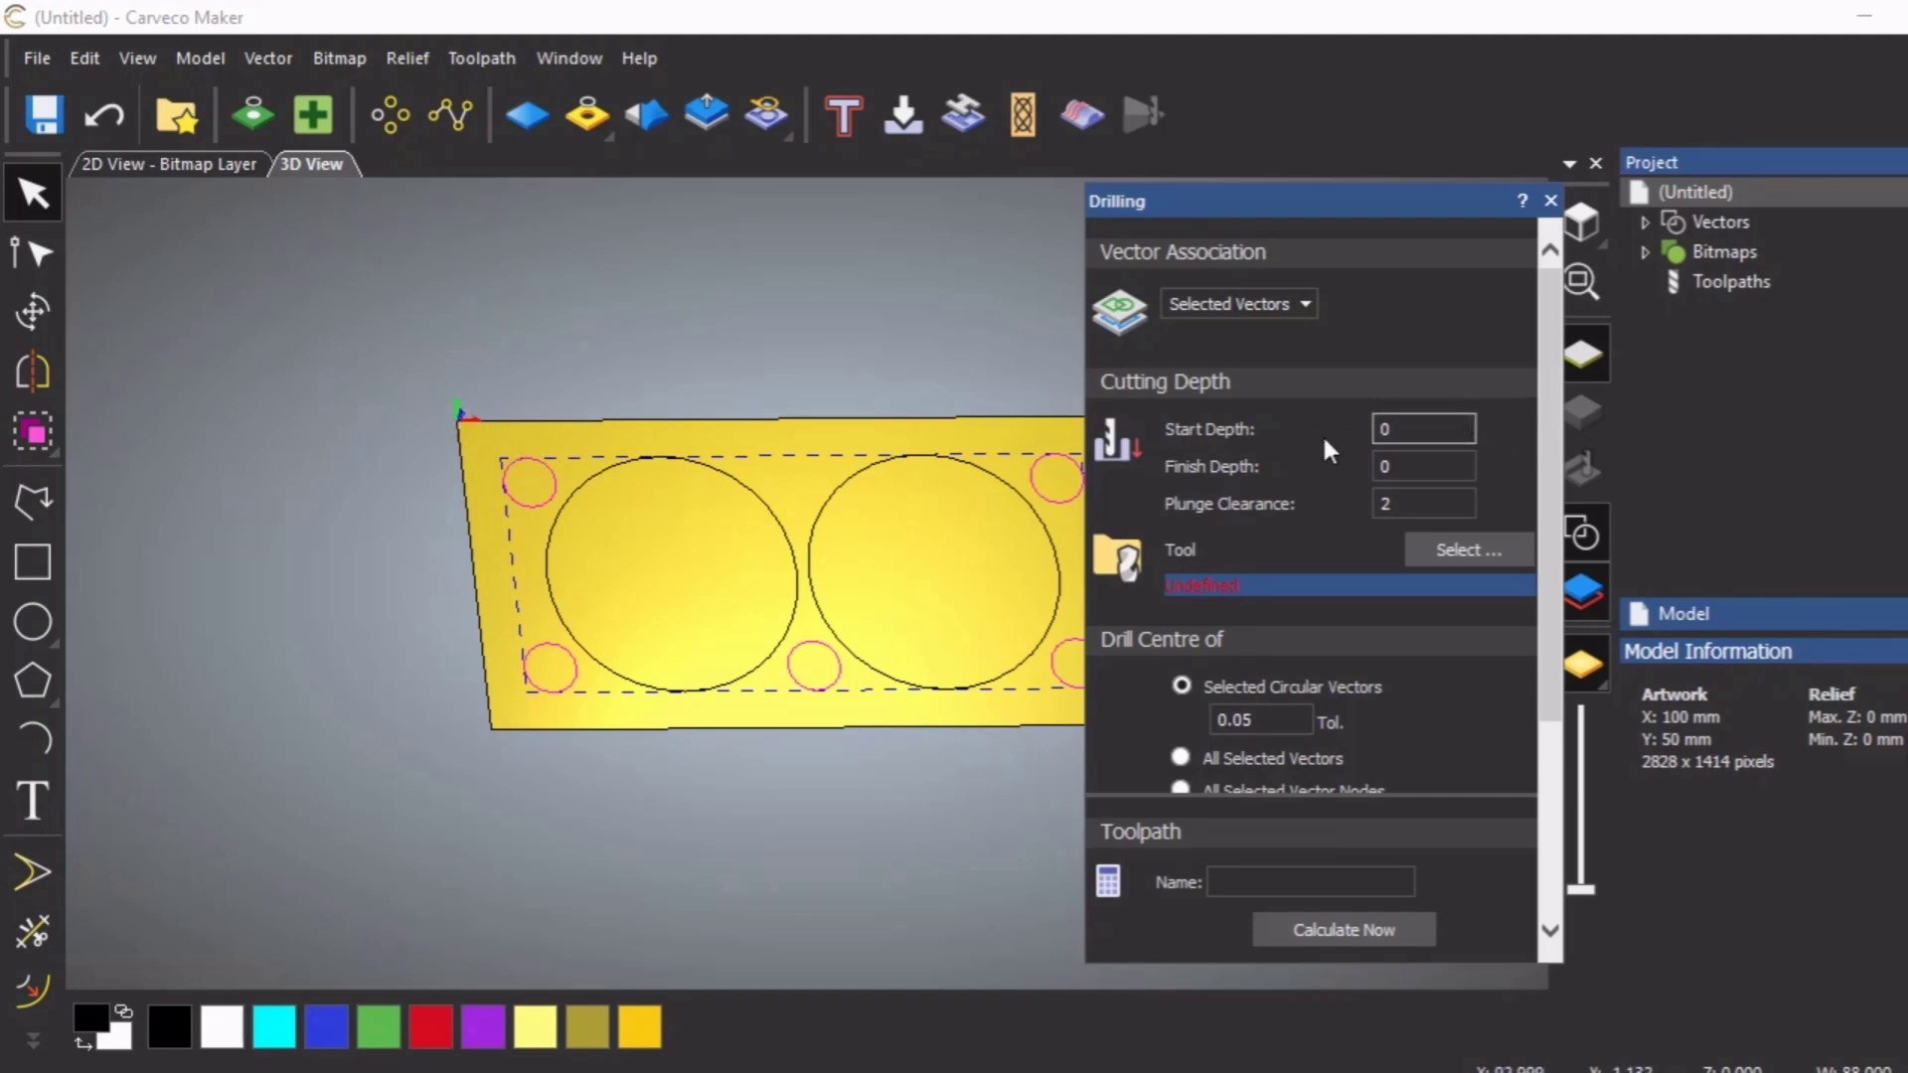
pyautogui.doubleClick(1386, 466)
pyautogui.write('2')
# Assign the metric aluminum roughing and 2D finishing tool End Mill 3 mm to the drilling toolpath
pyautogui.scroll(-1, 1353, 534)
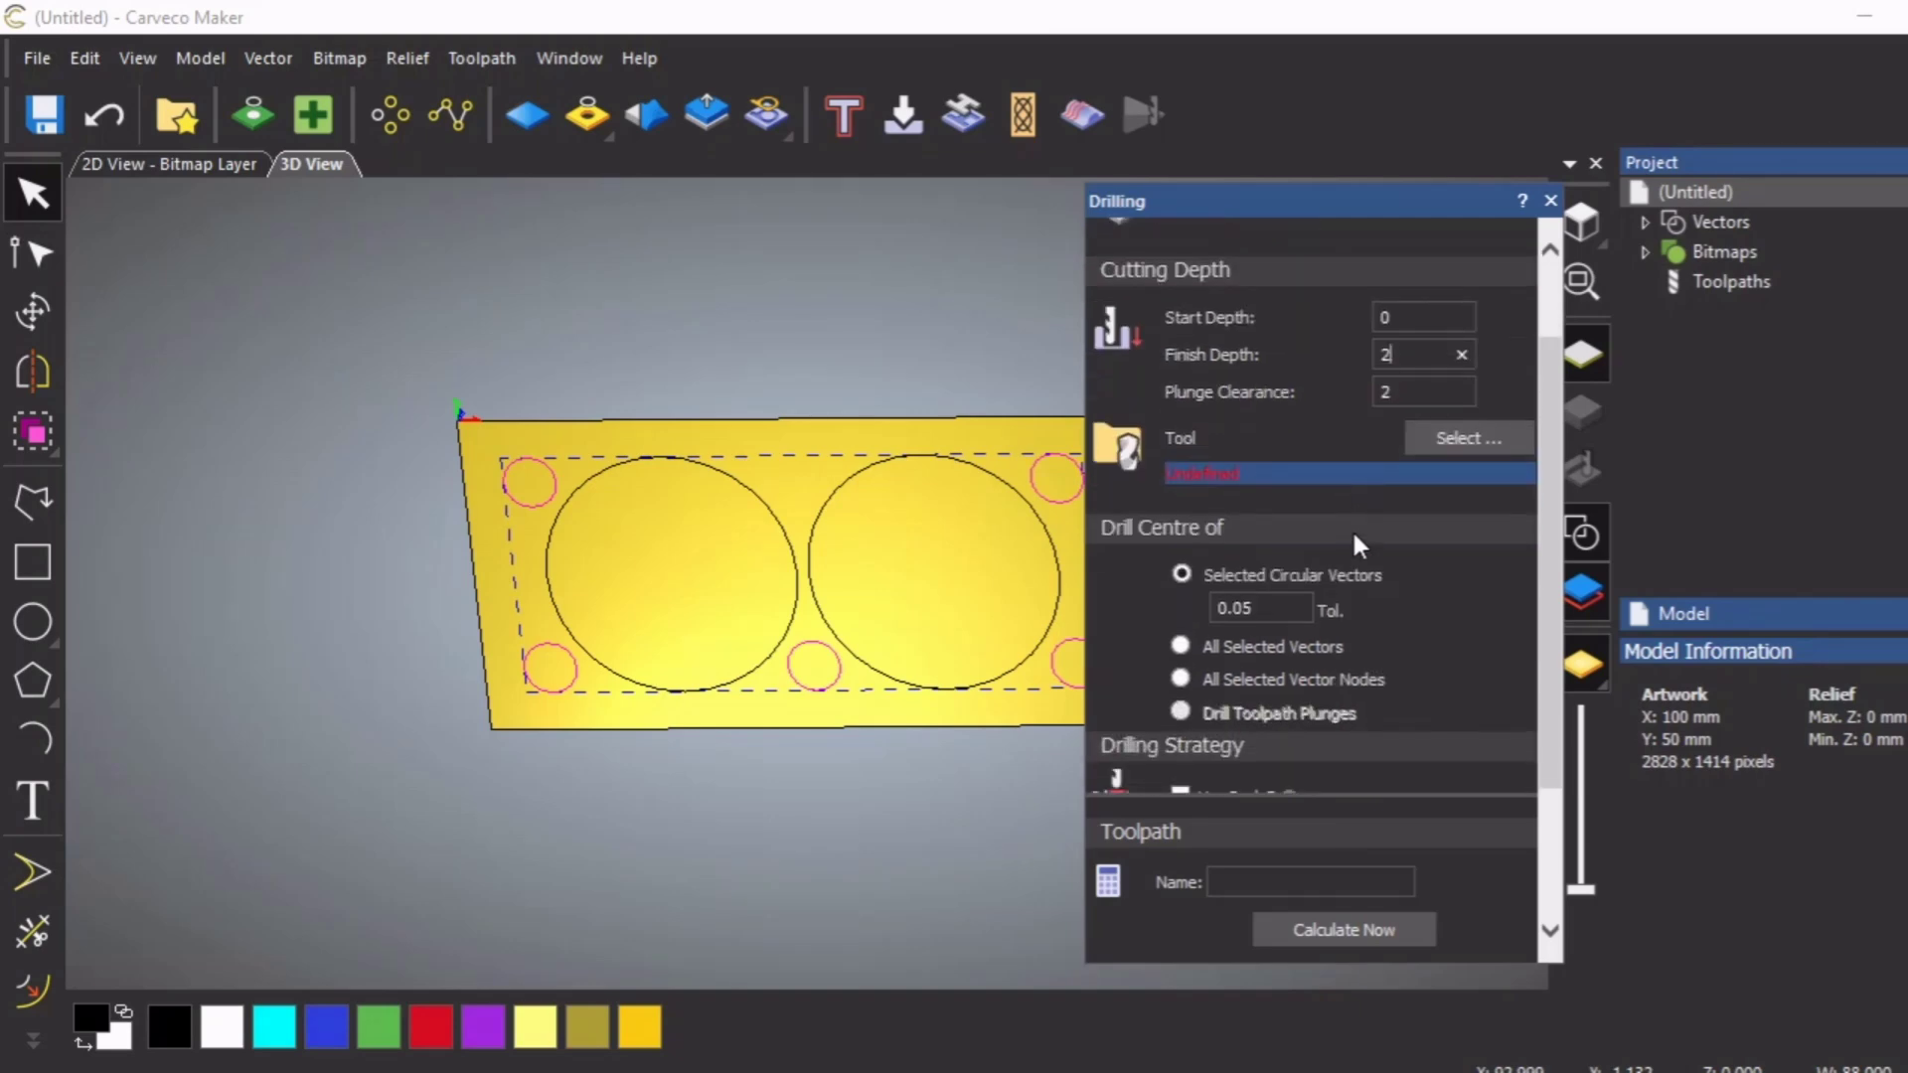
pyautogui.click(1460, 443)
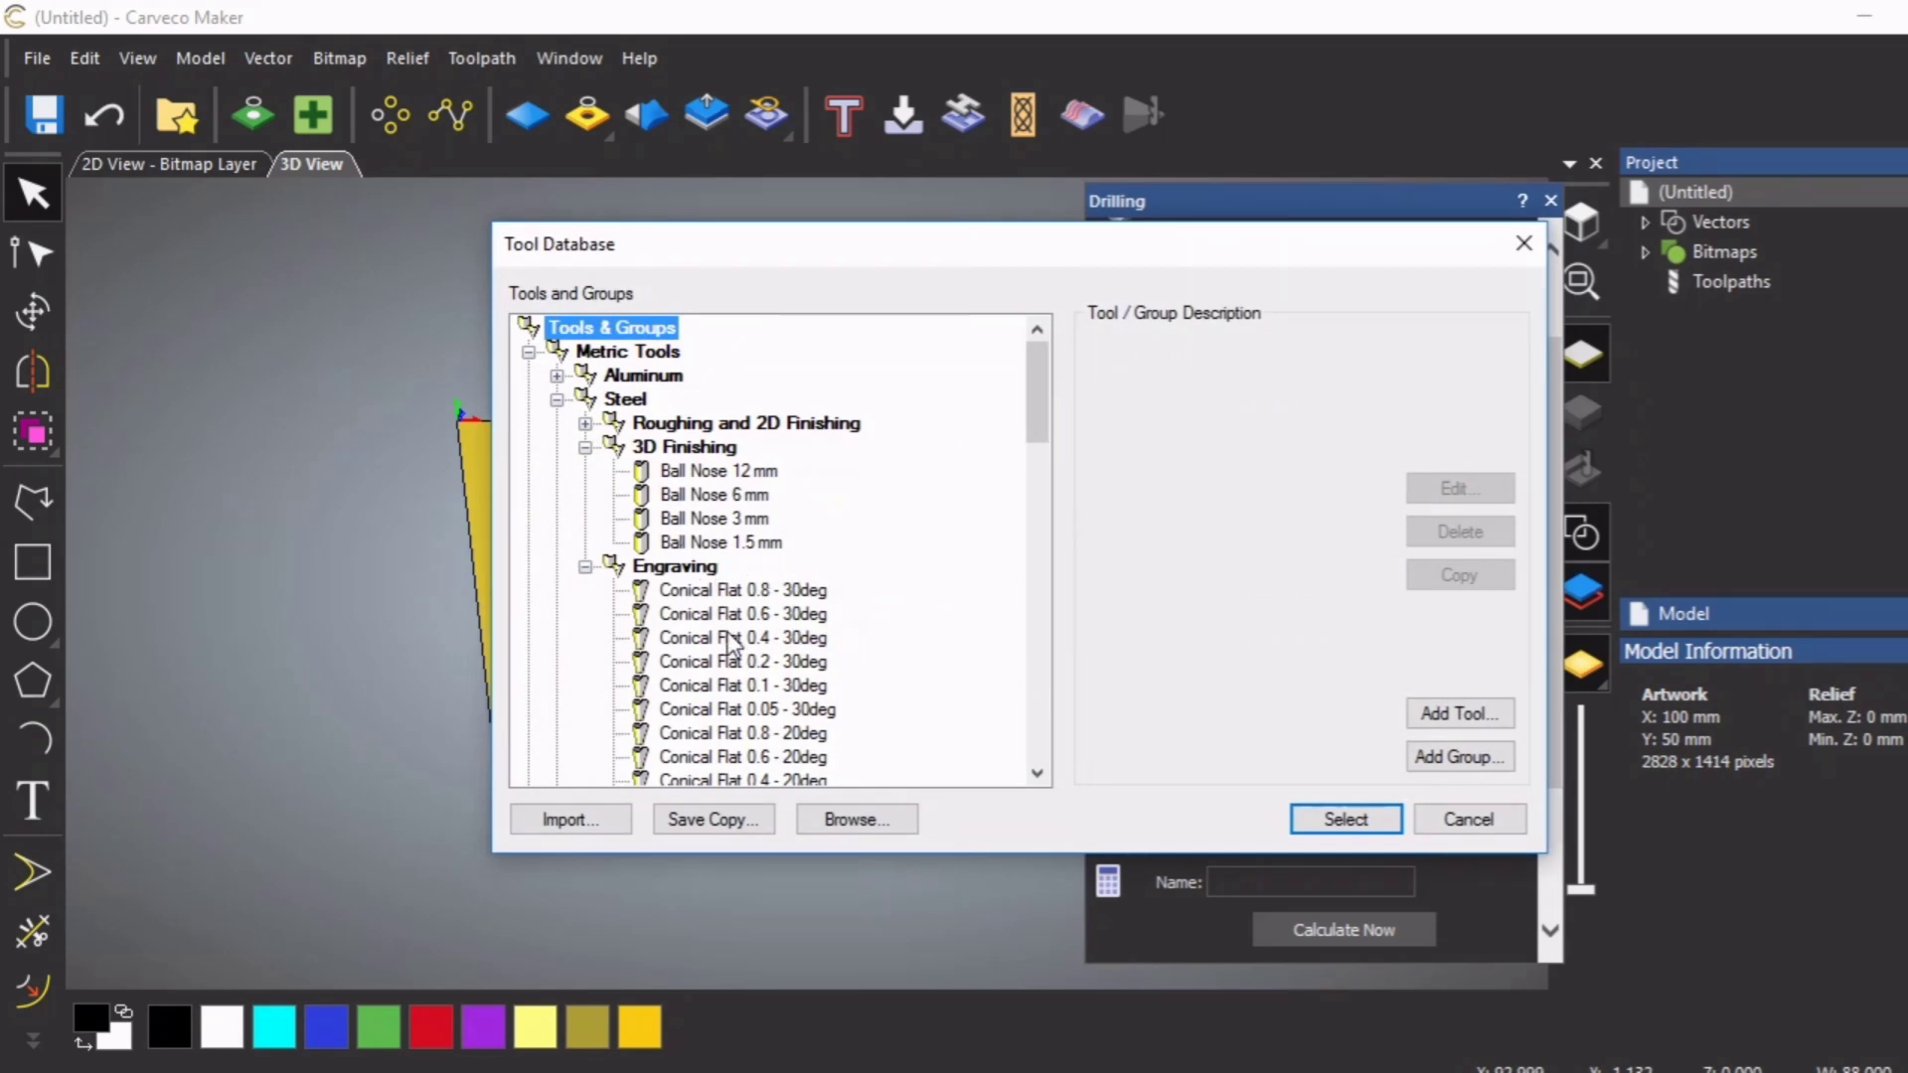
pyautogui.click(558, 375)
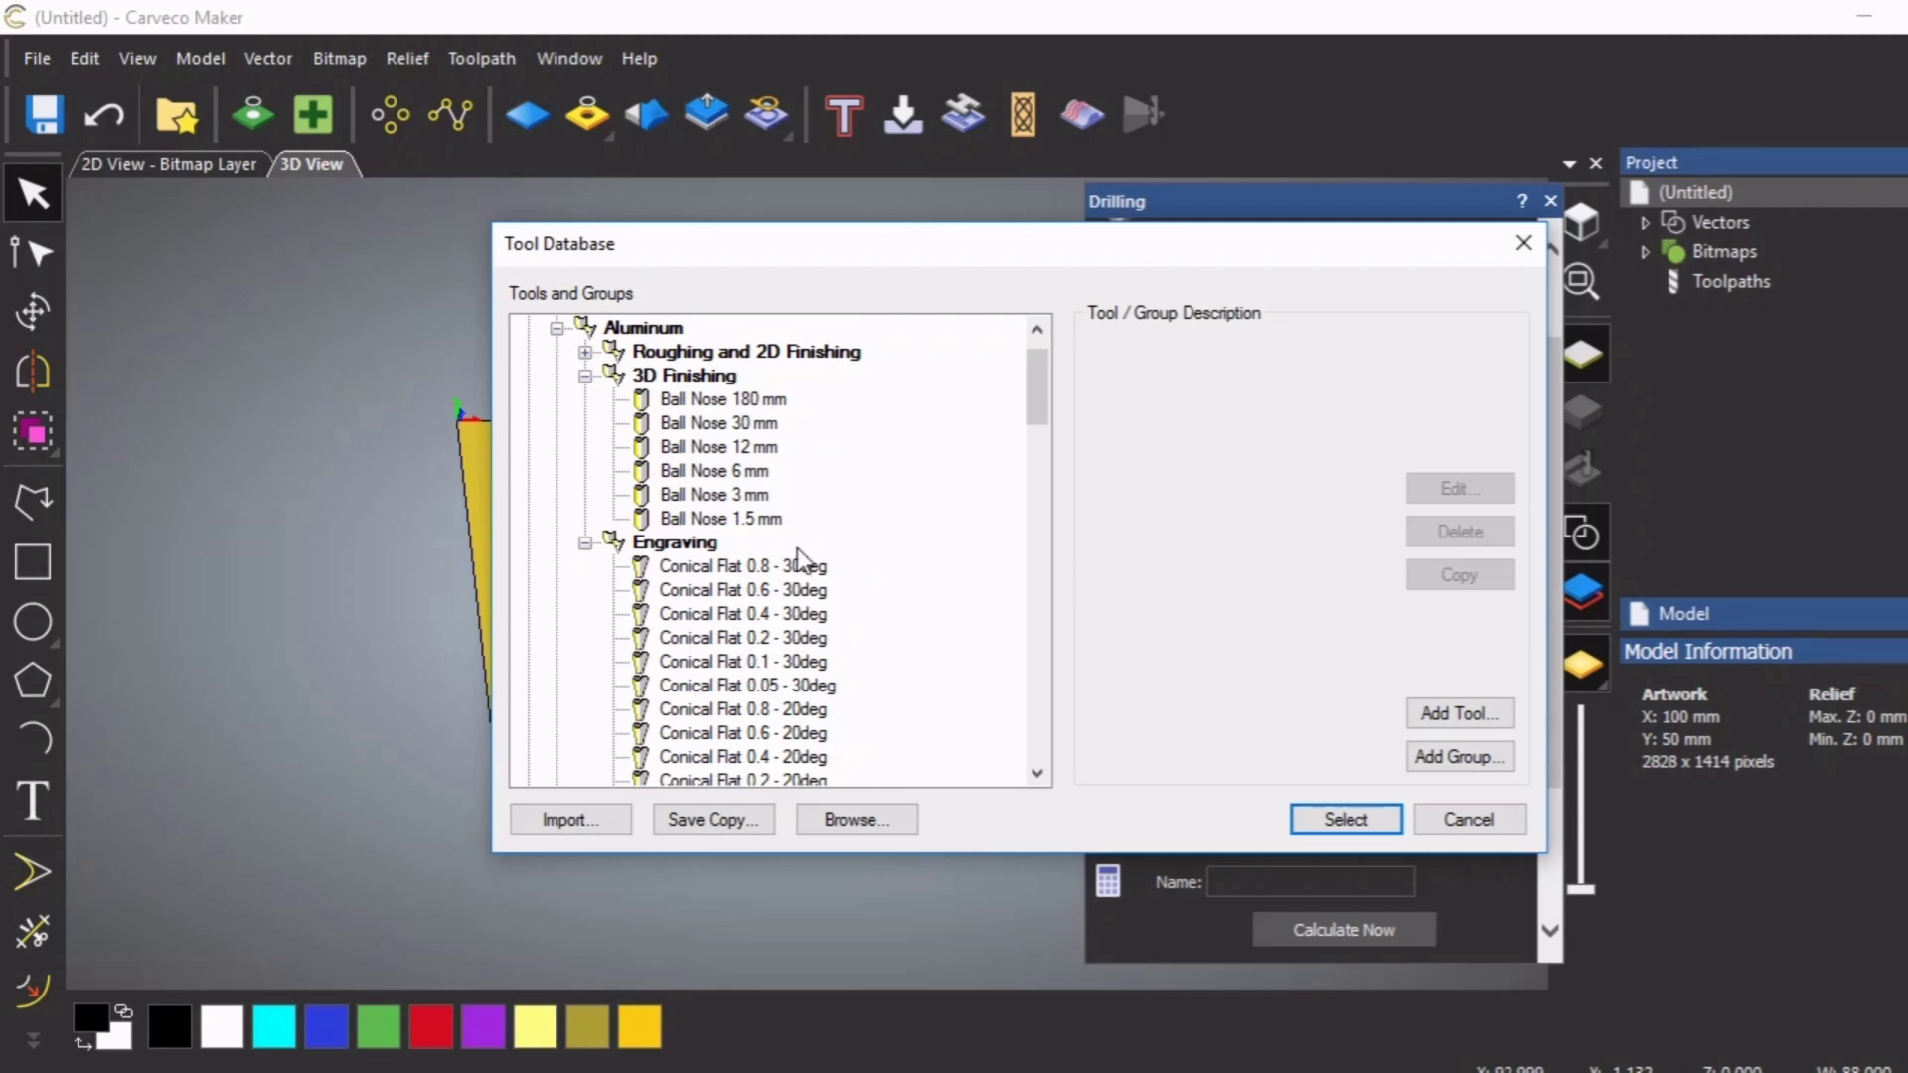
pyautogui.scroll(-7, 735, 502)
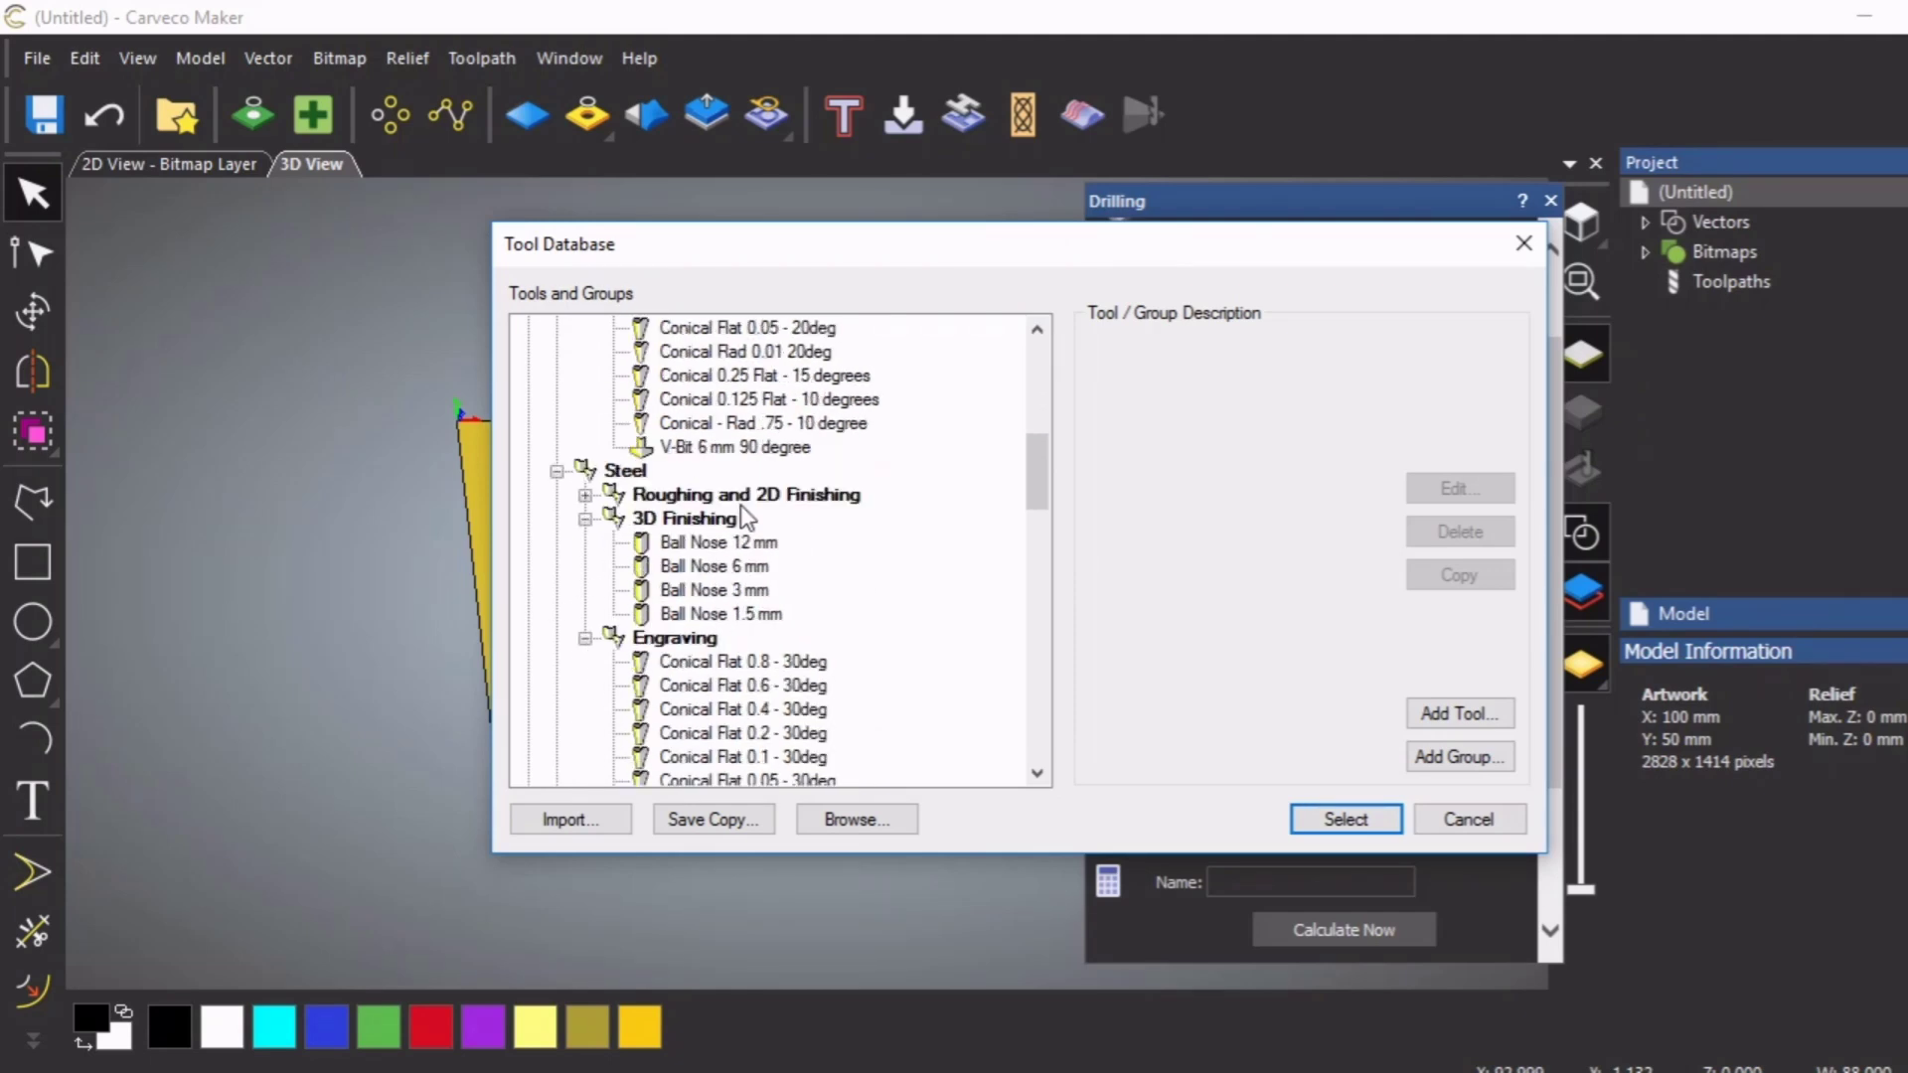
pyautogui.scroll(-1, 807, 630)
pyautogui.scroll(8, 758, 501)
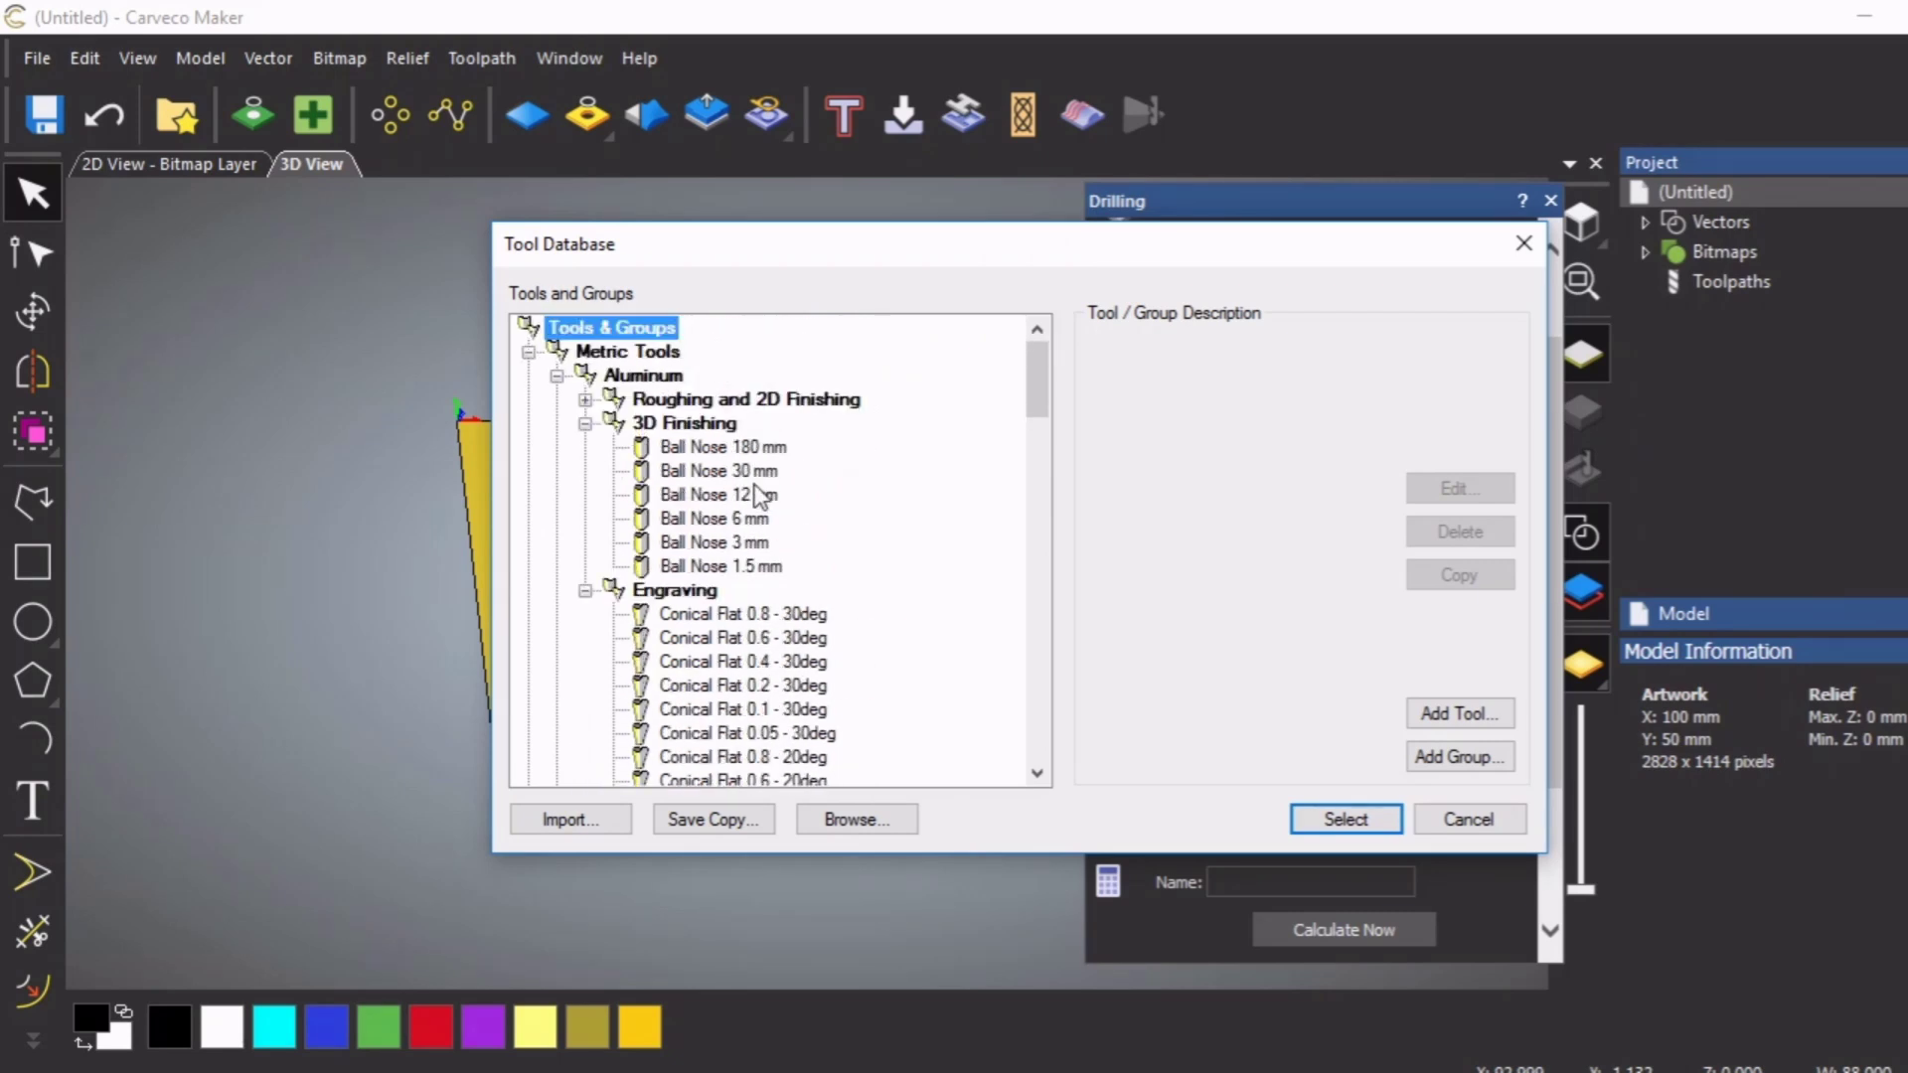
pyautogui.click(586, 399)
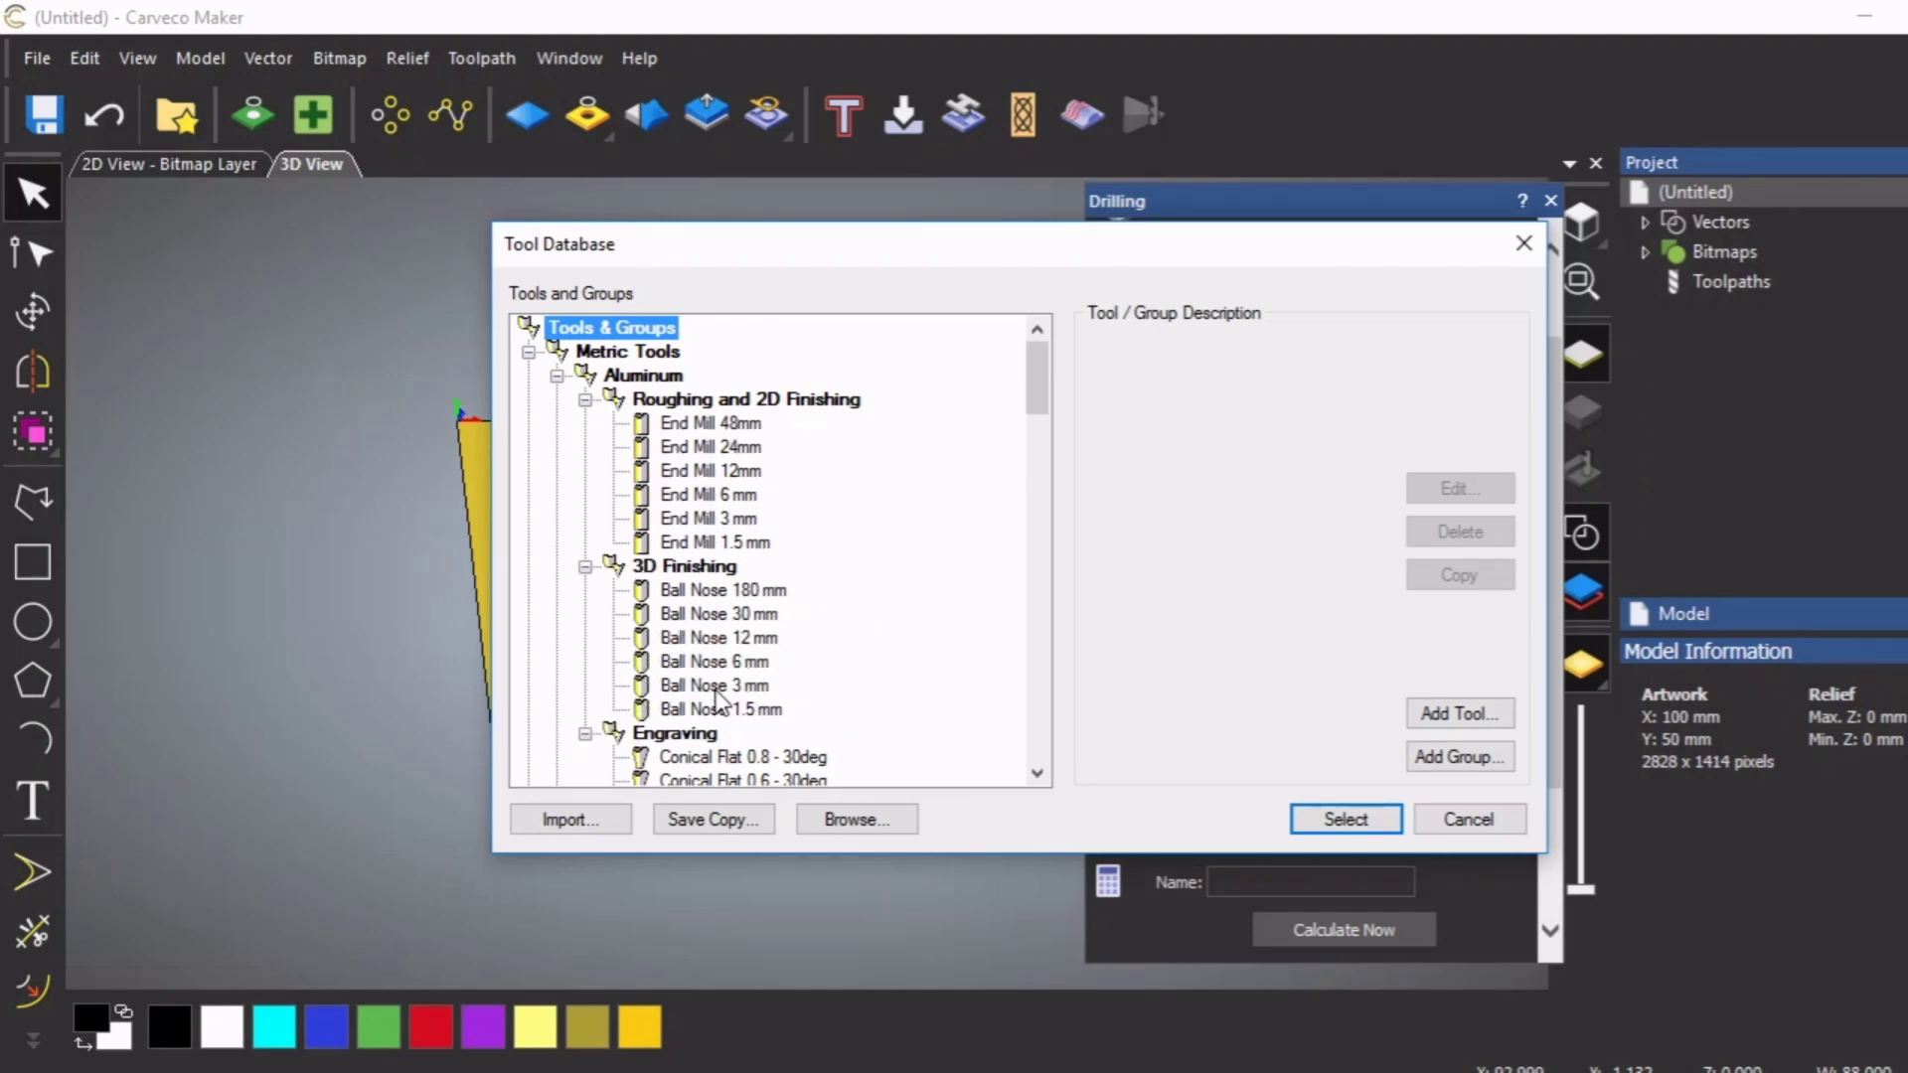
pyautogui.click(714, 519)
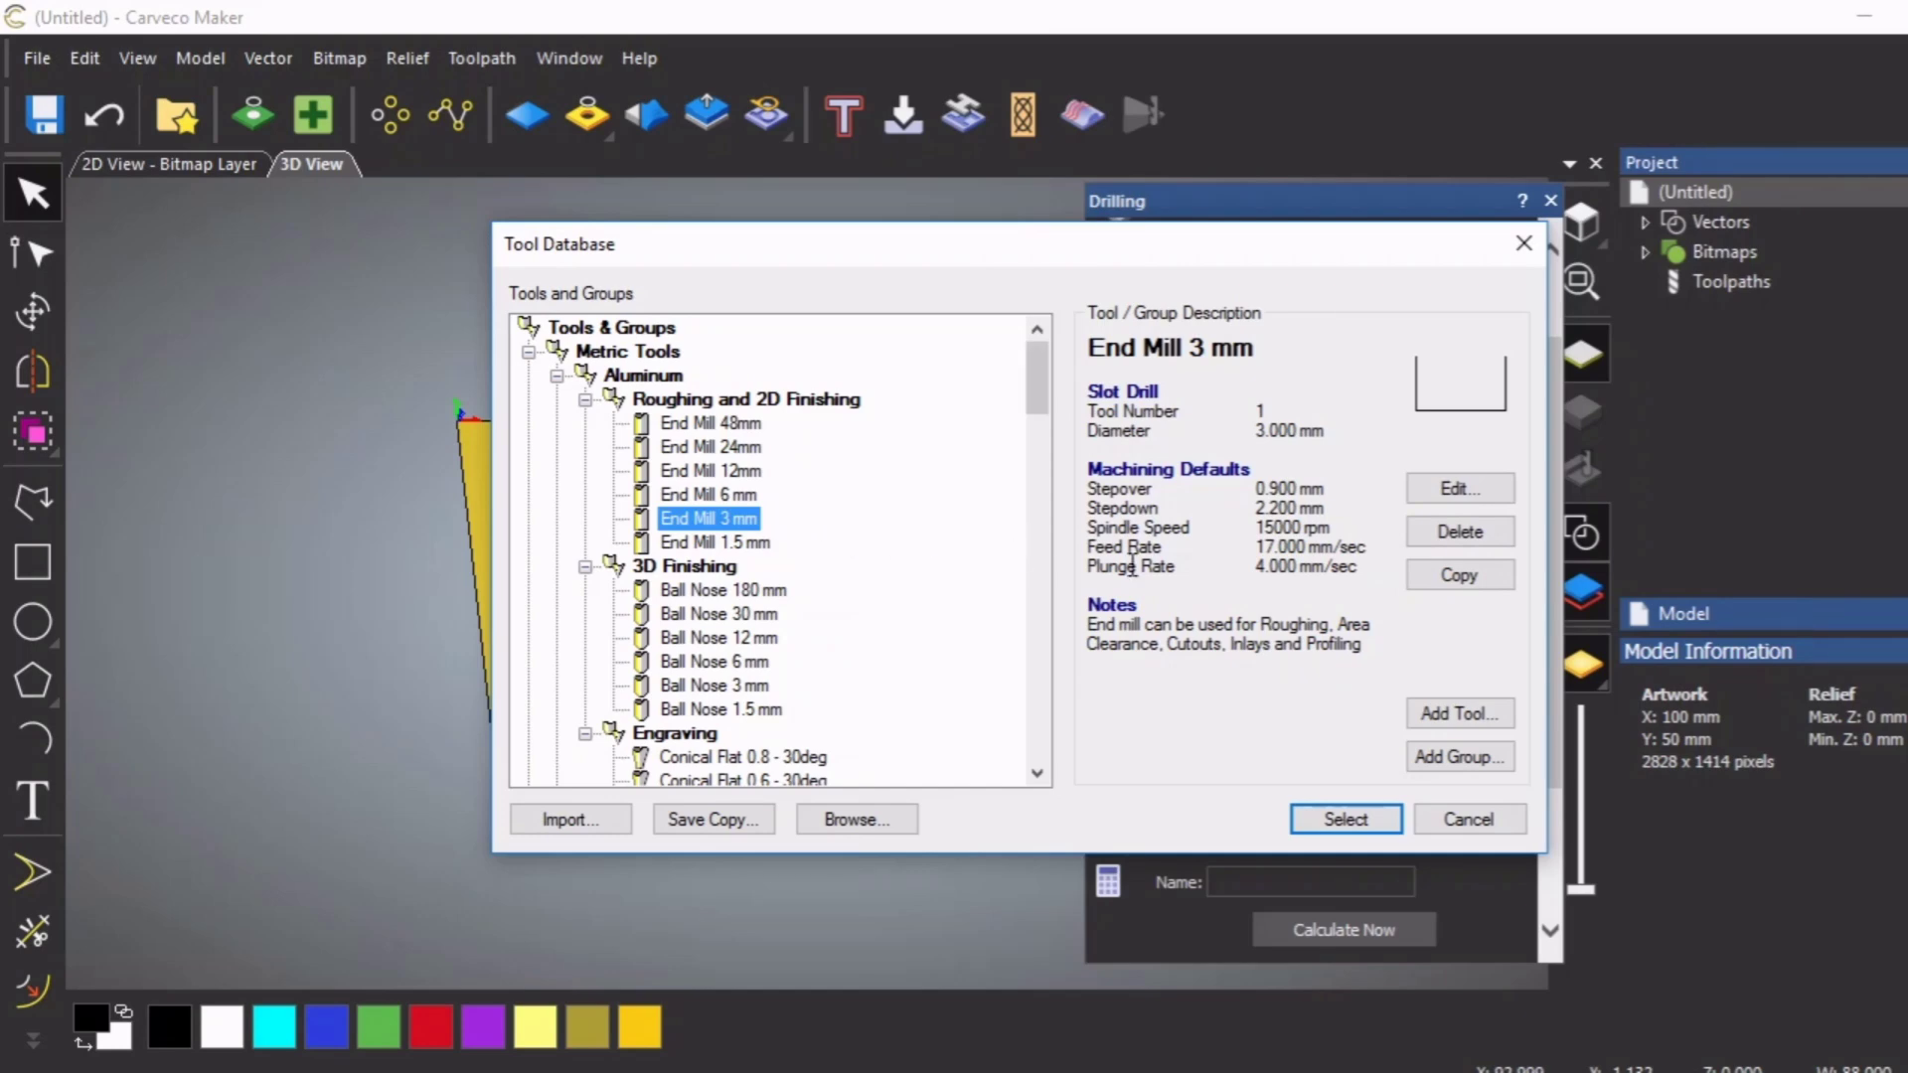
pyautogui.click(1353, 818)
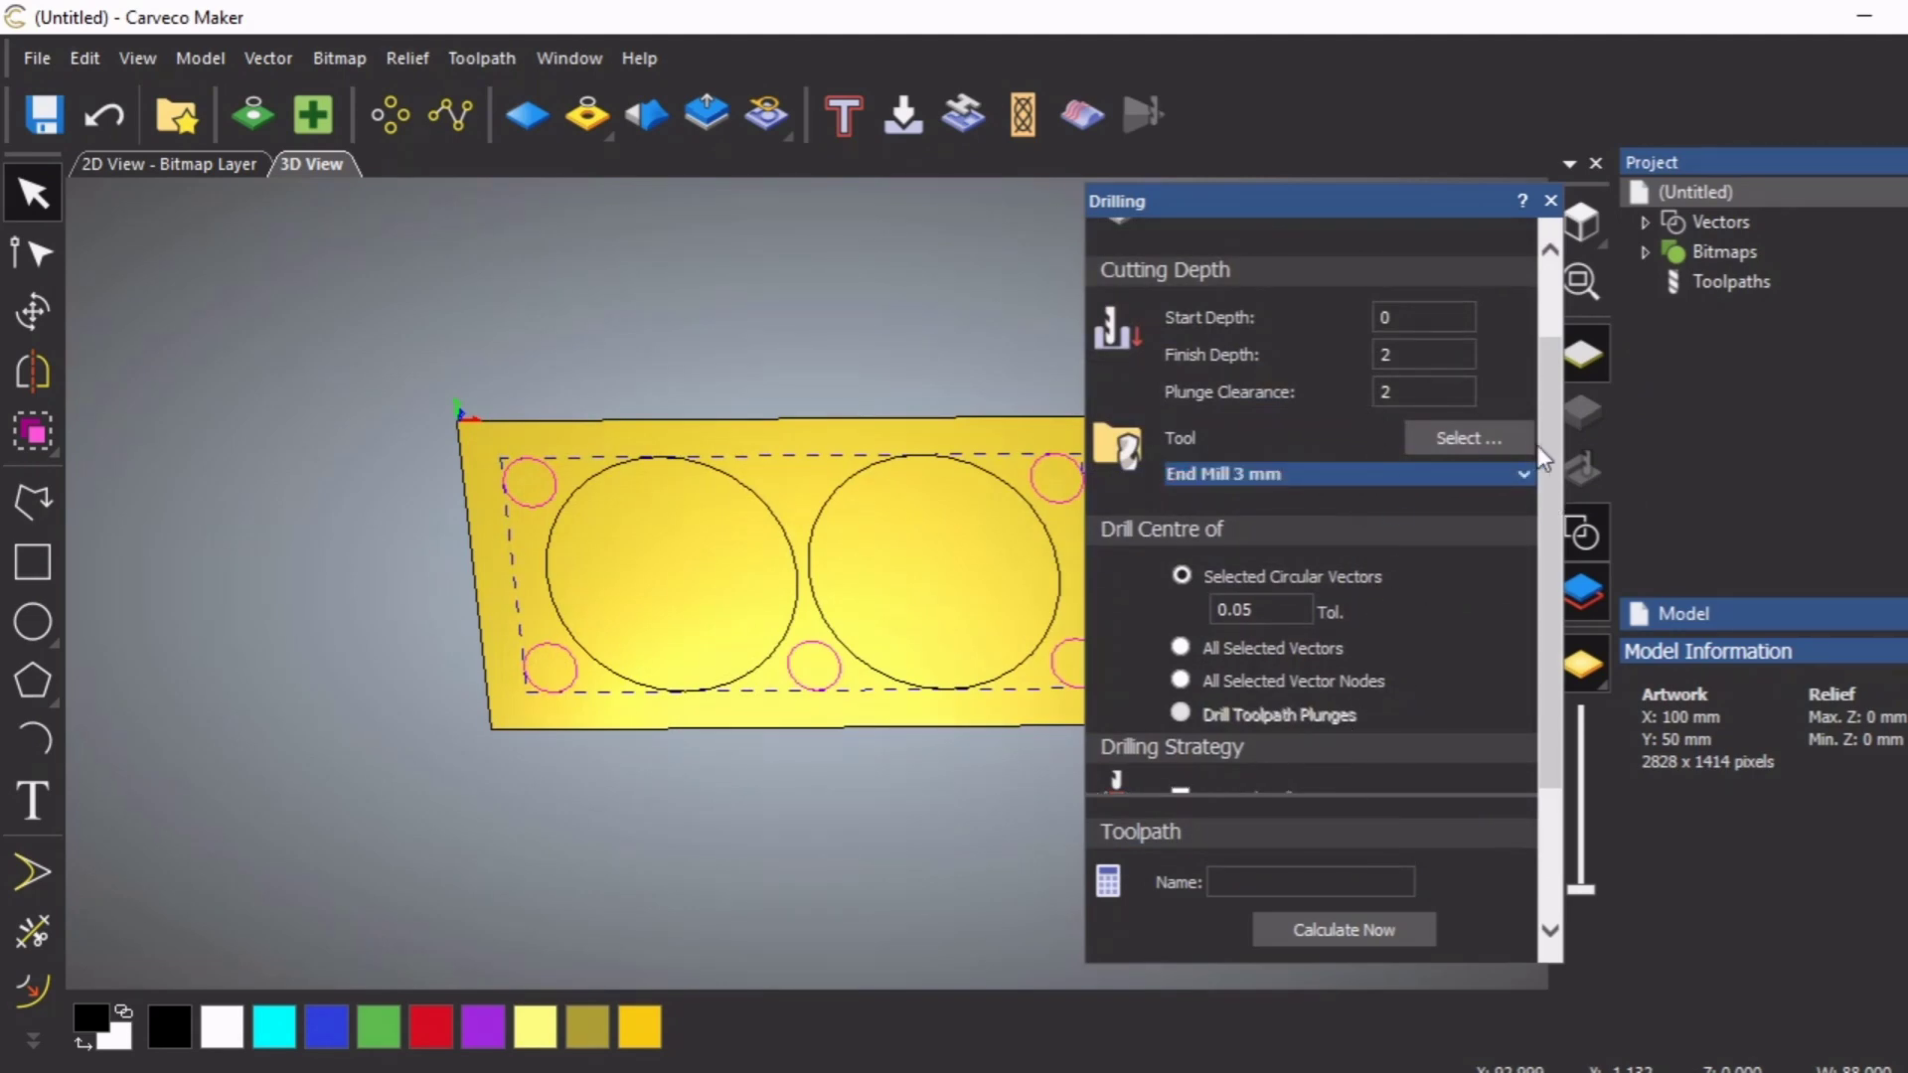
# Set the end mill's stepdown to 1 mm and enable peck drilling
pyautogui.click(1497, 438)
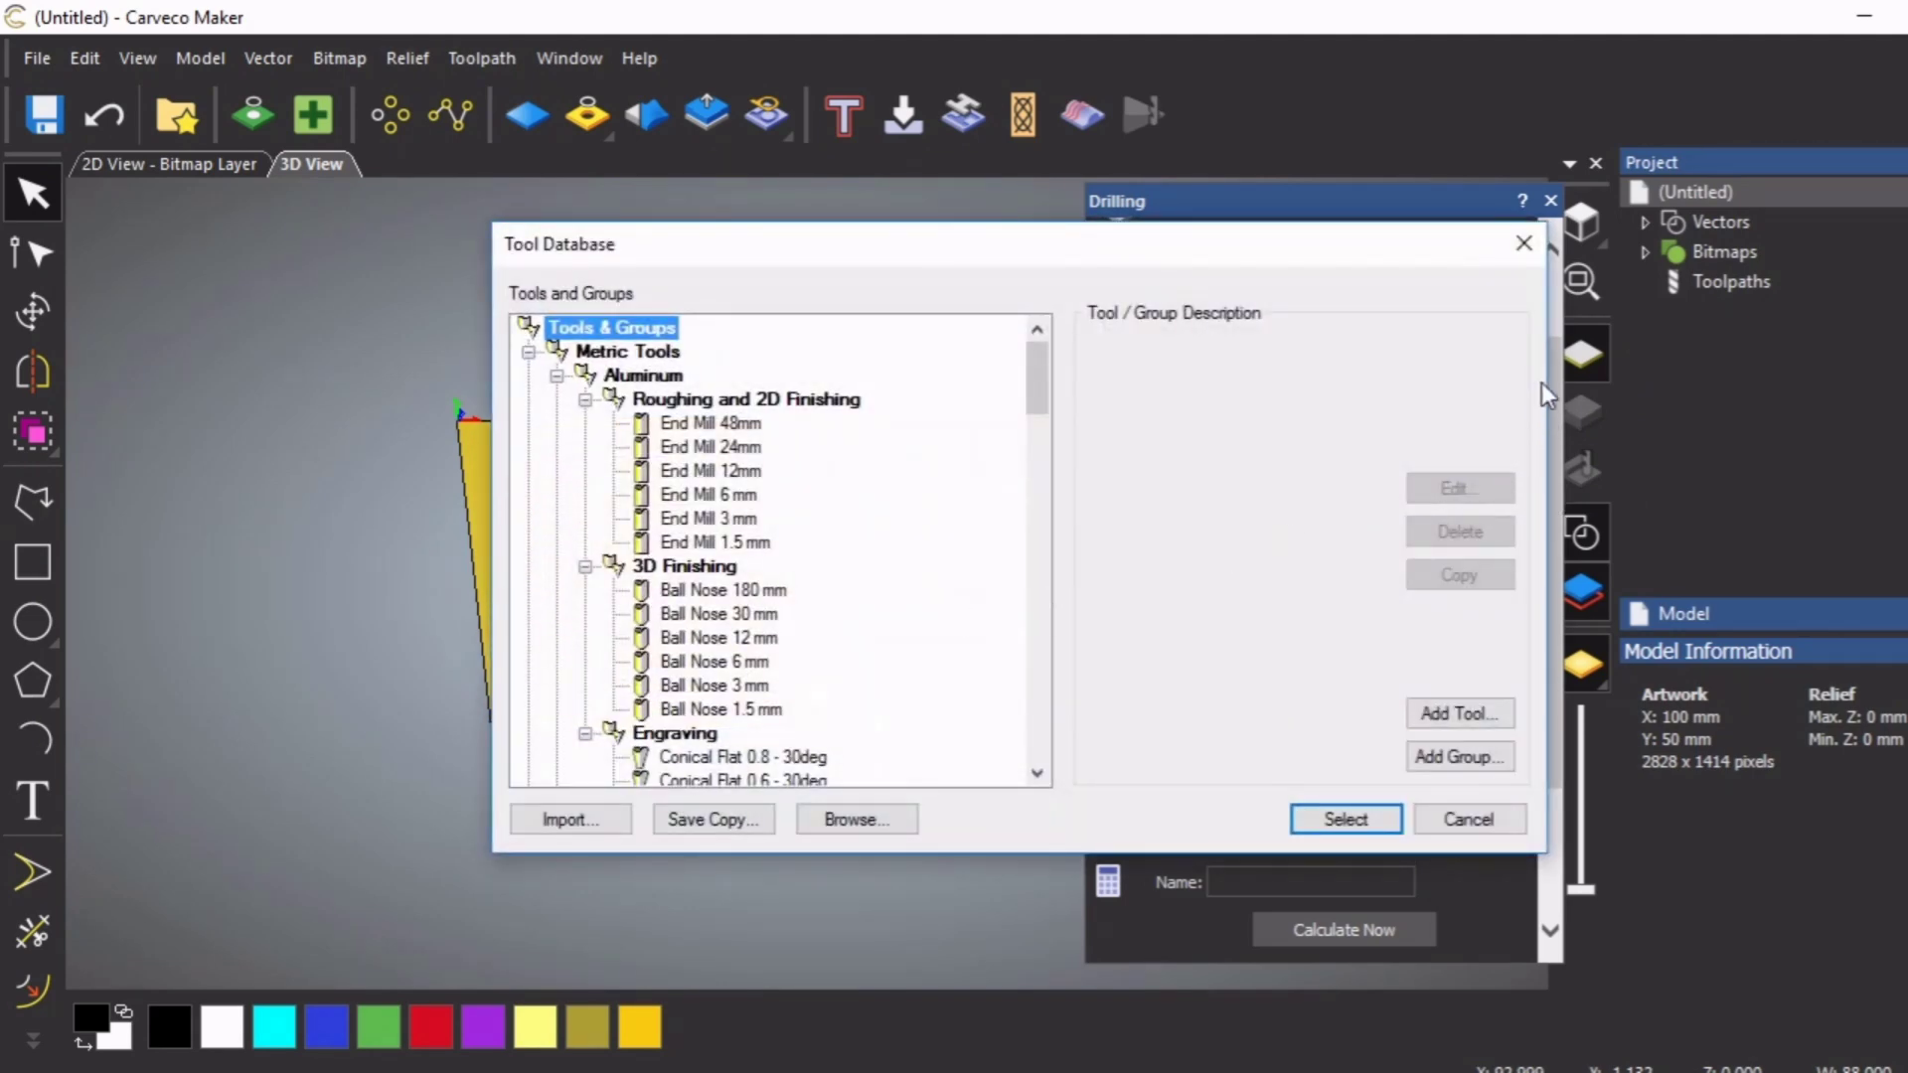
pyautogui.click(1529, 242)
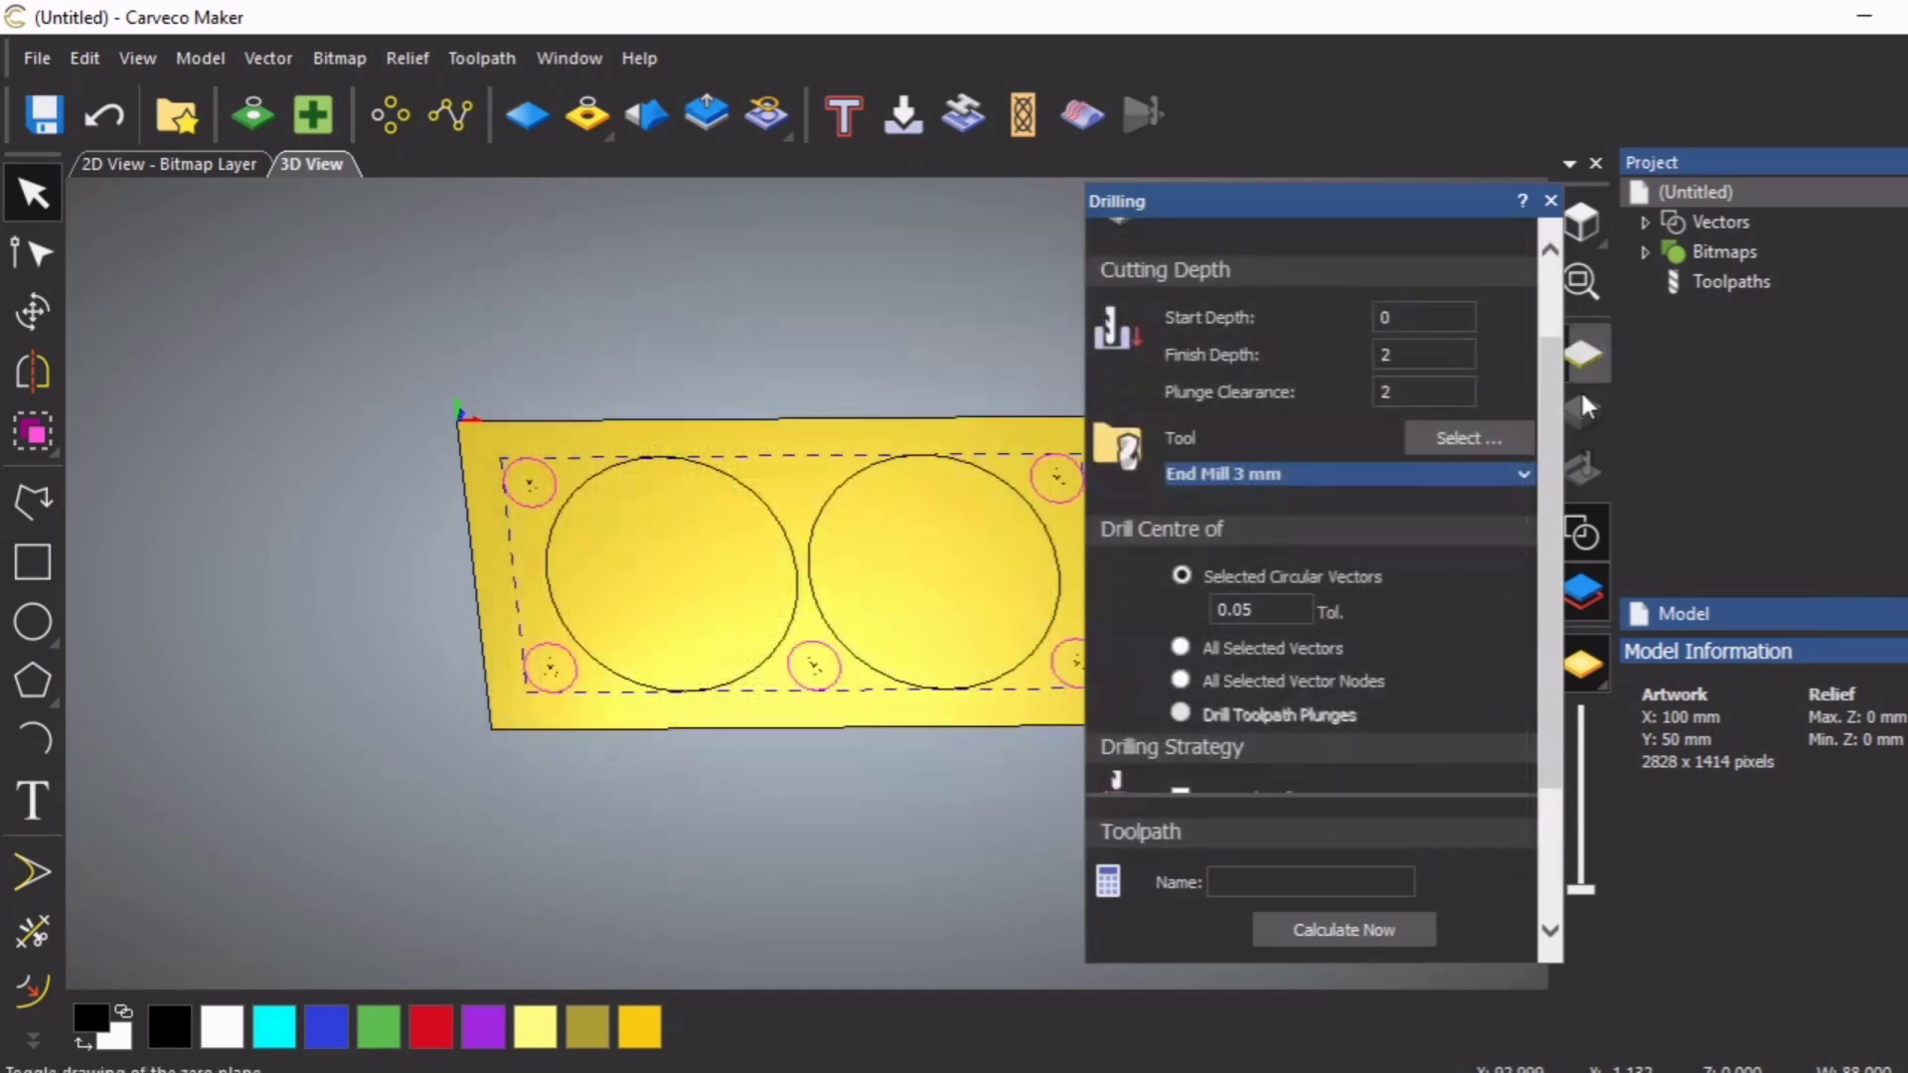
pyautogui.click(1524, 474)
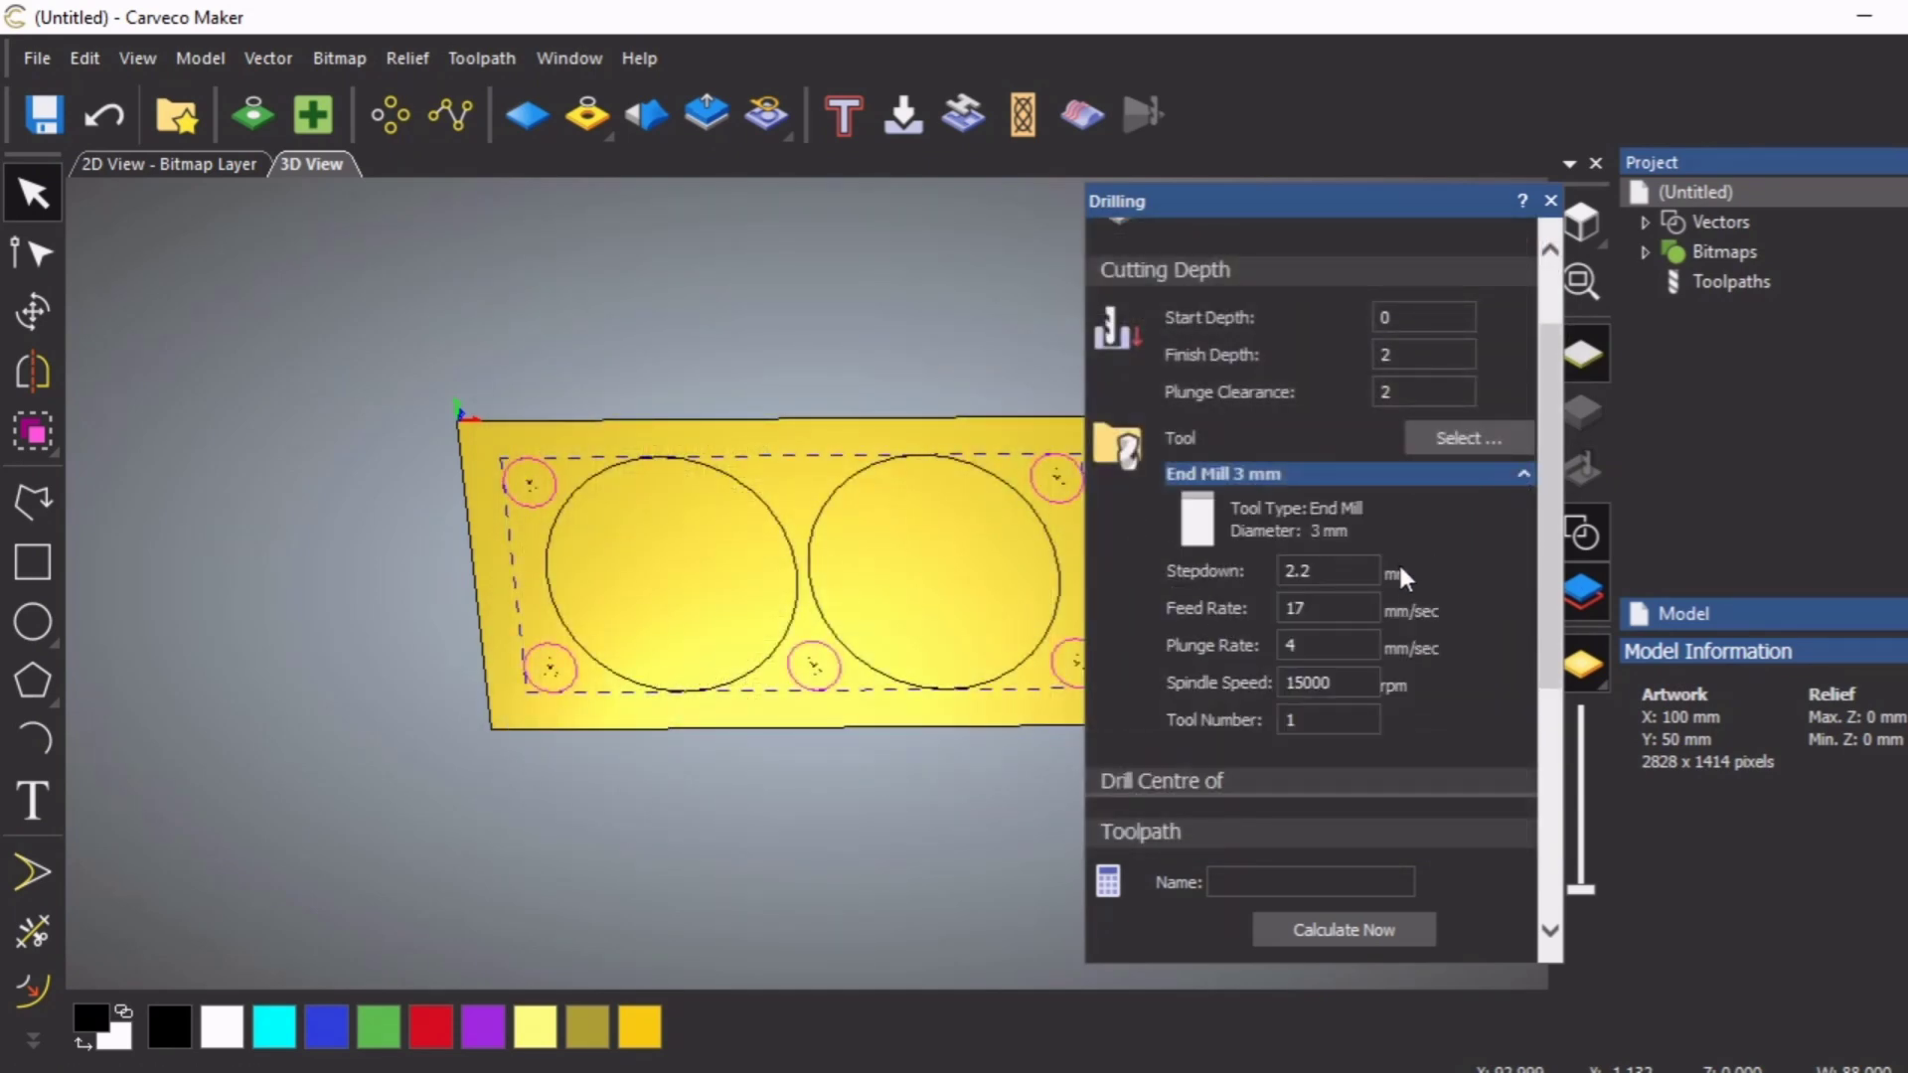
pyautogui.doubleClick(1313, 571)
pyautogui.write('1')
pyautogui.scroll(-5, 1457, 648)
pyautogui.click(1179, 596)
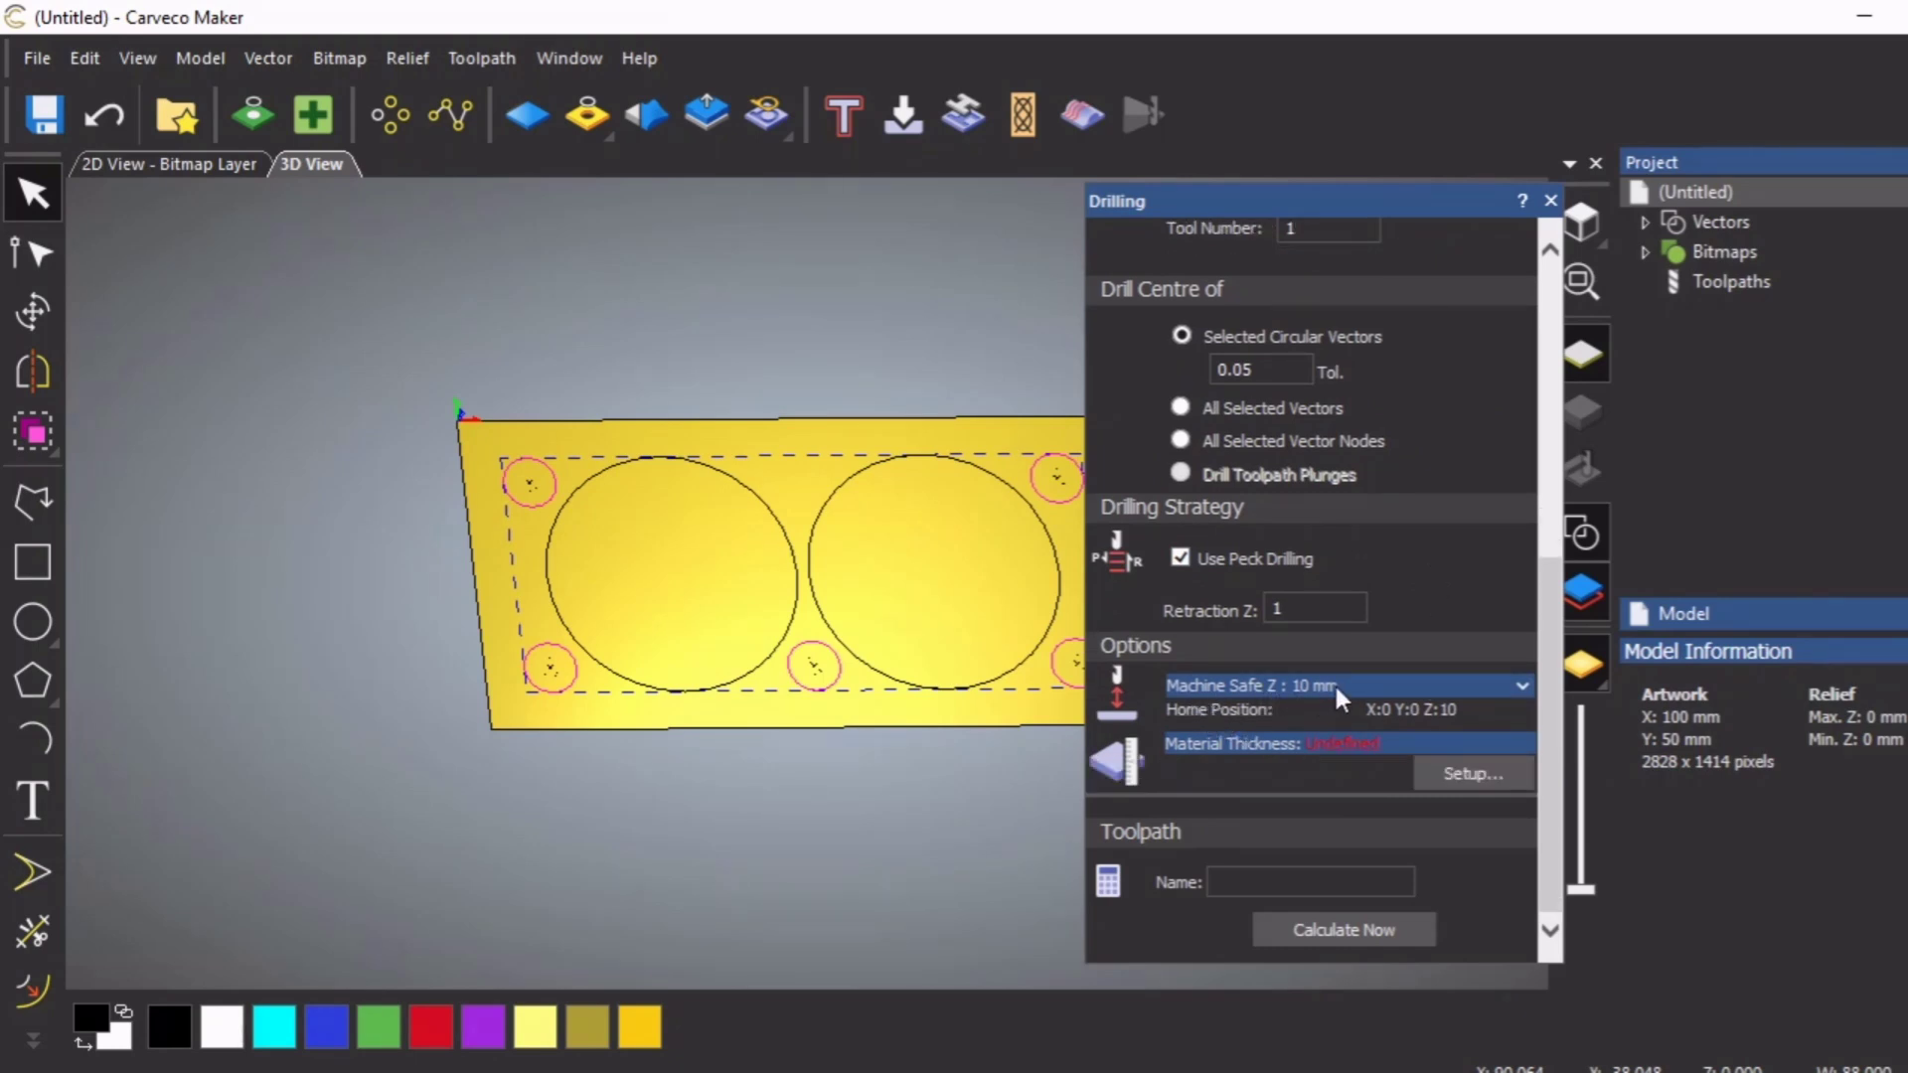
# Set the machine's safe Z and the home position's Z to 5 mm
pyautogui.click(1520, 687)
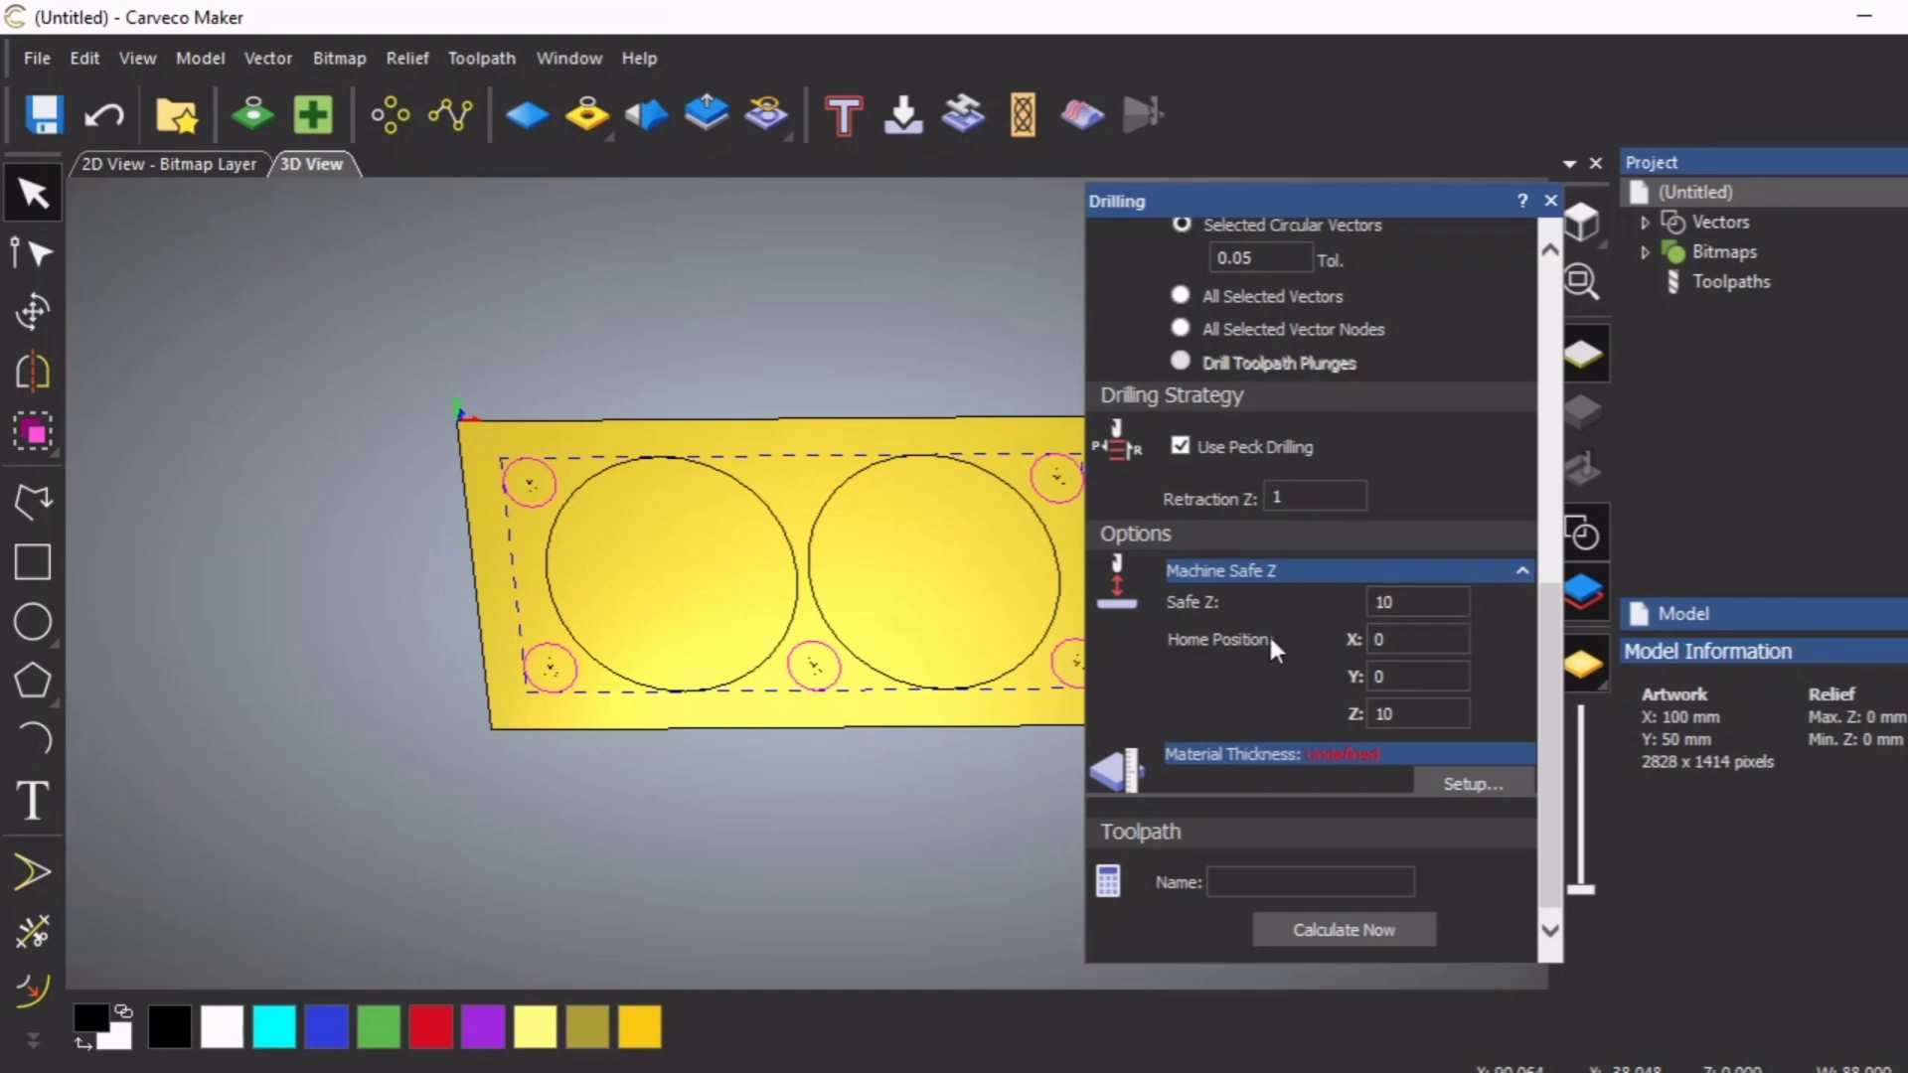
pyautogui.click(1386, 601)
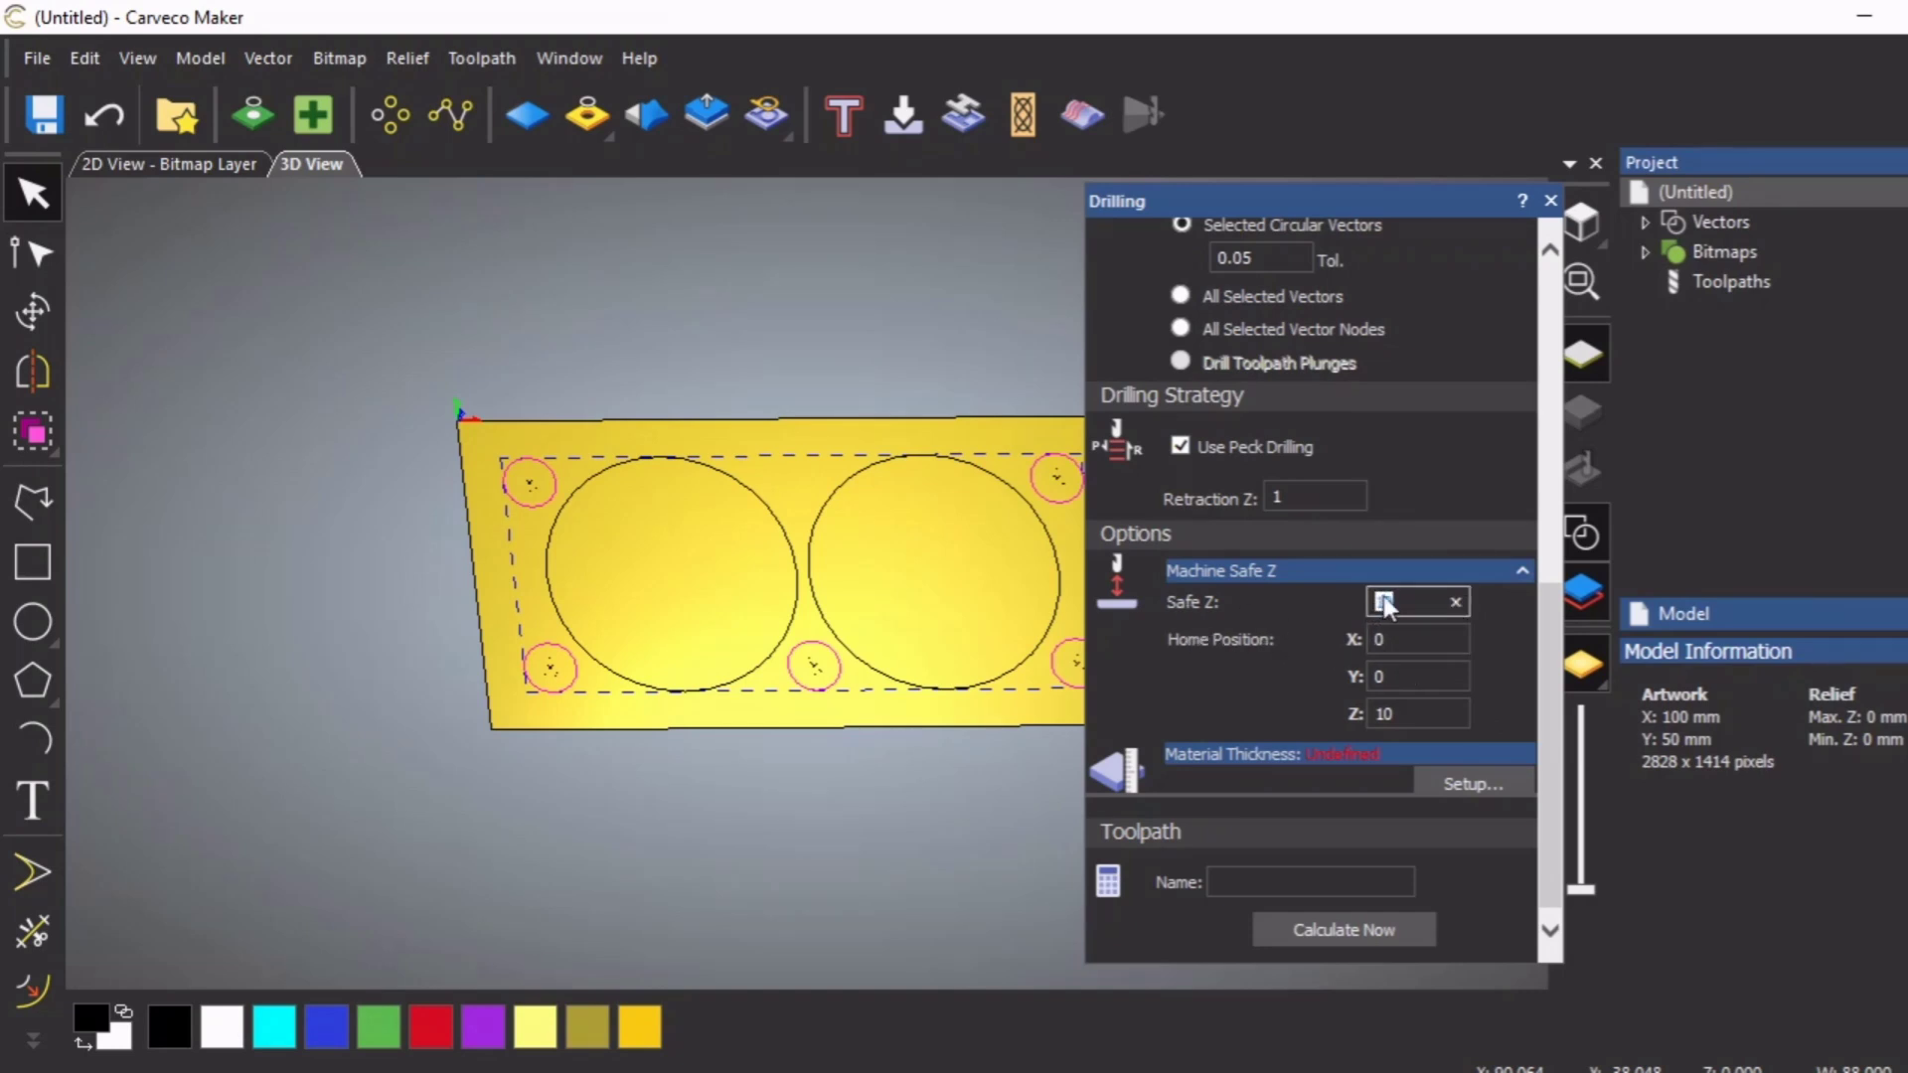
pyautogui.click(1406, 714)
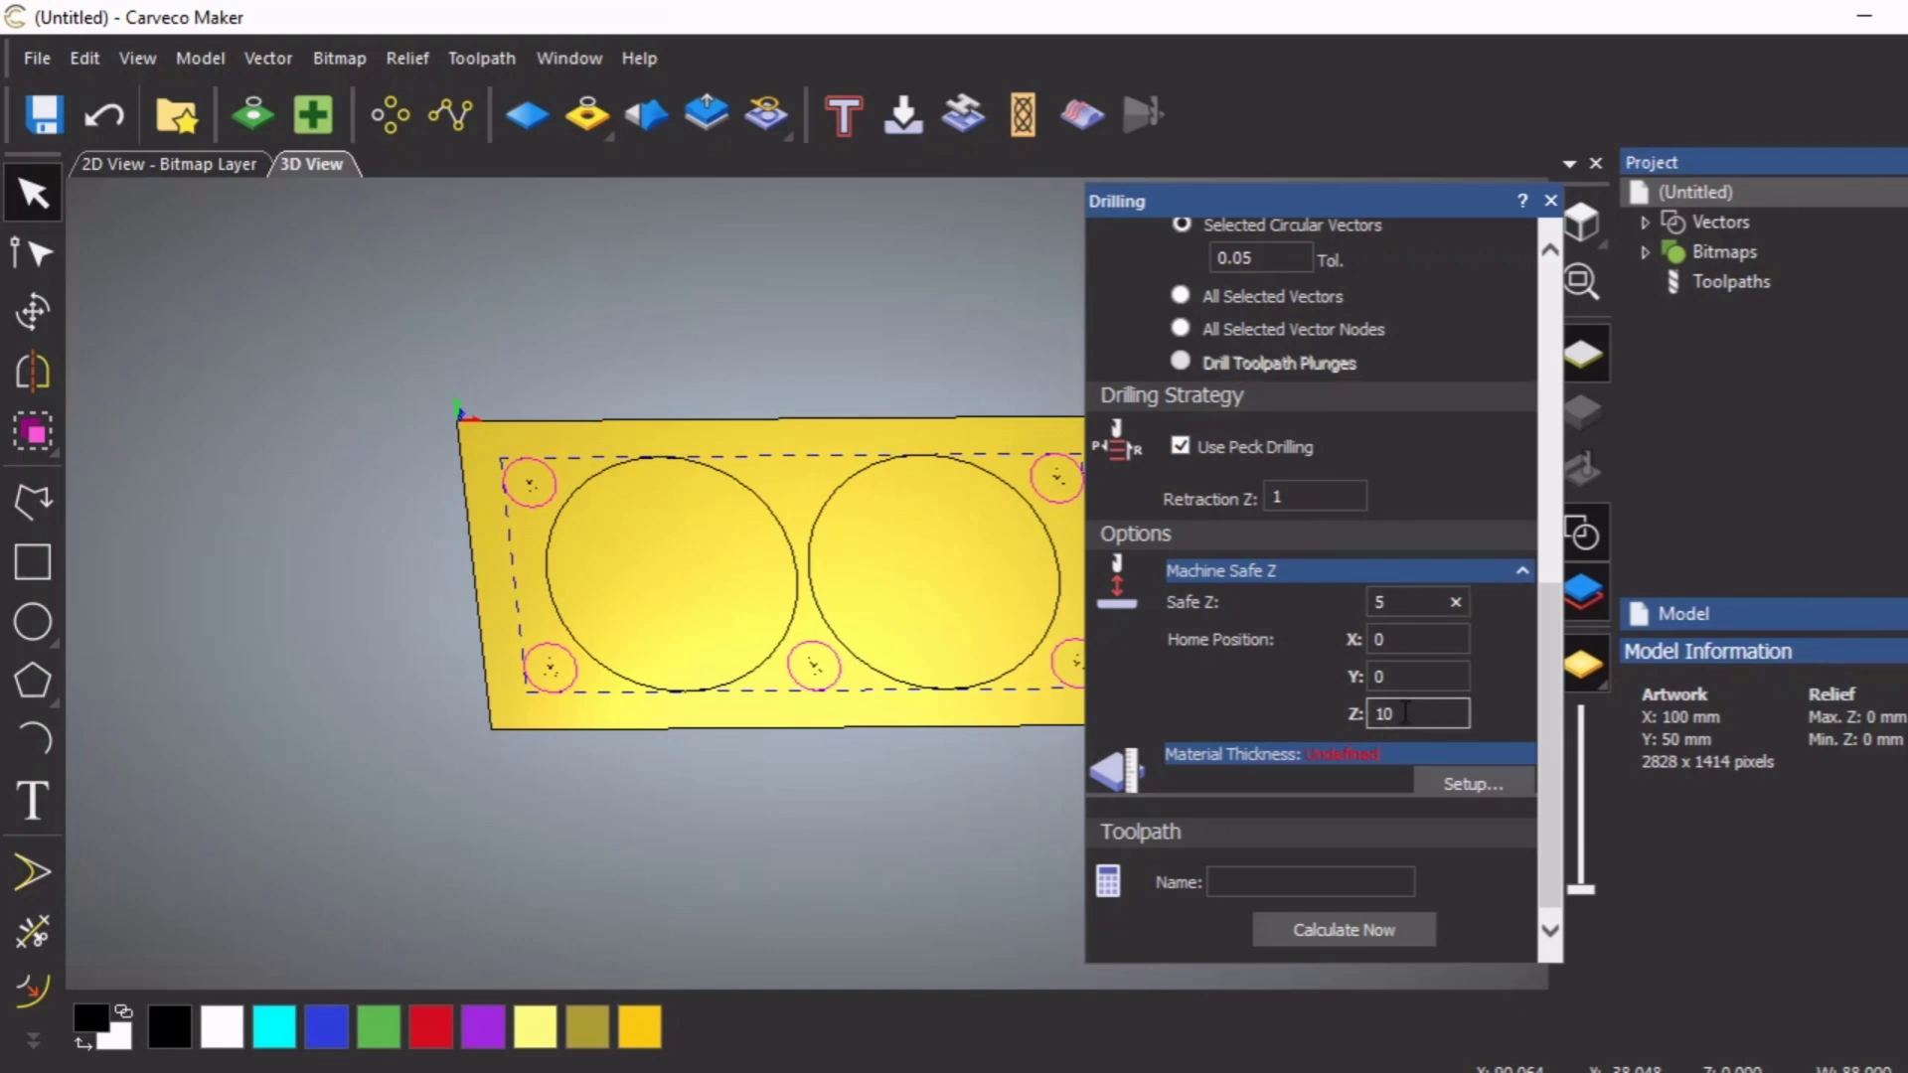
pyautogui.moveTo(1406, 713); pyautogui.dragTo(1383, 718)
# Define the material setup with a thickness of 25 mm
pyautogui.scroll(-1, 1498, 702)
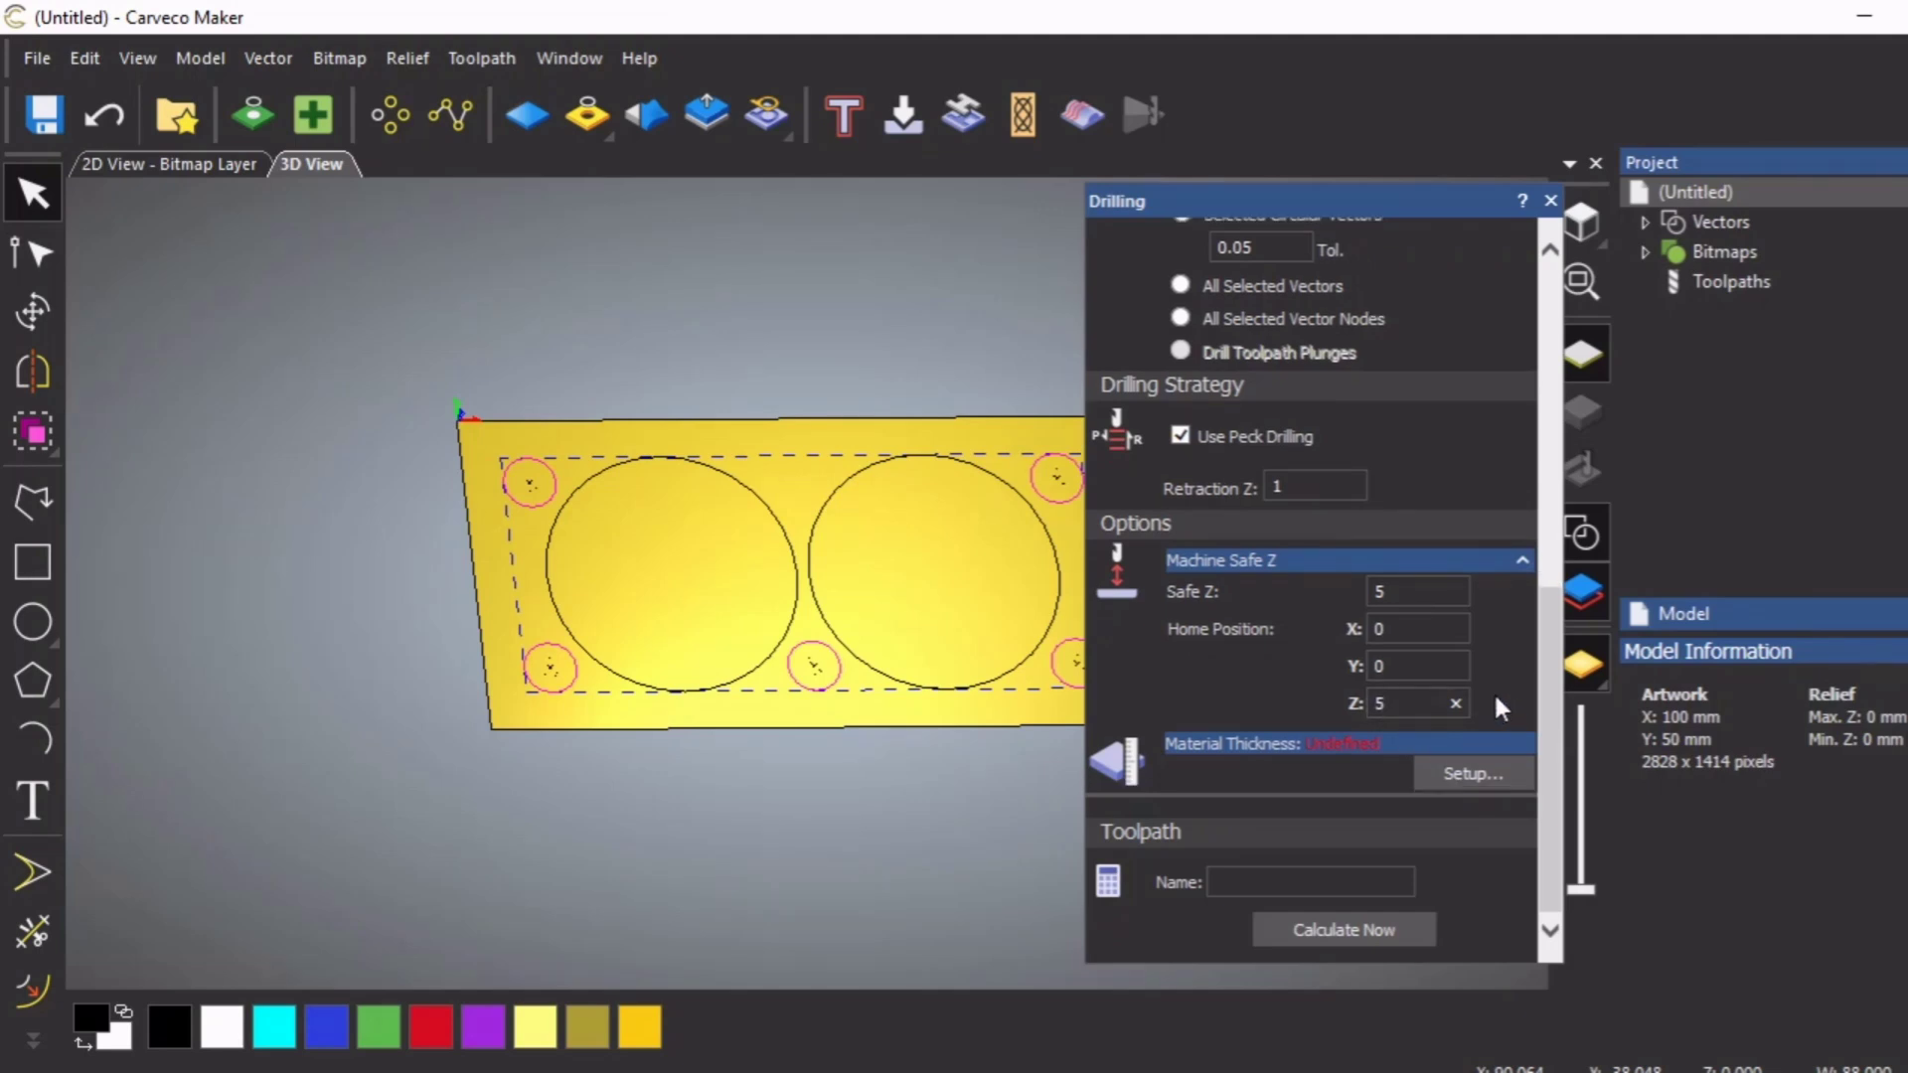
pyautogui.click(1472, 771)
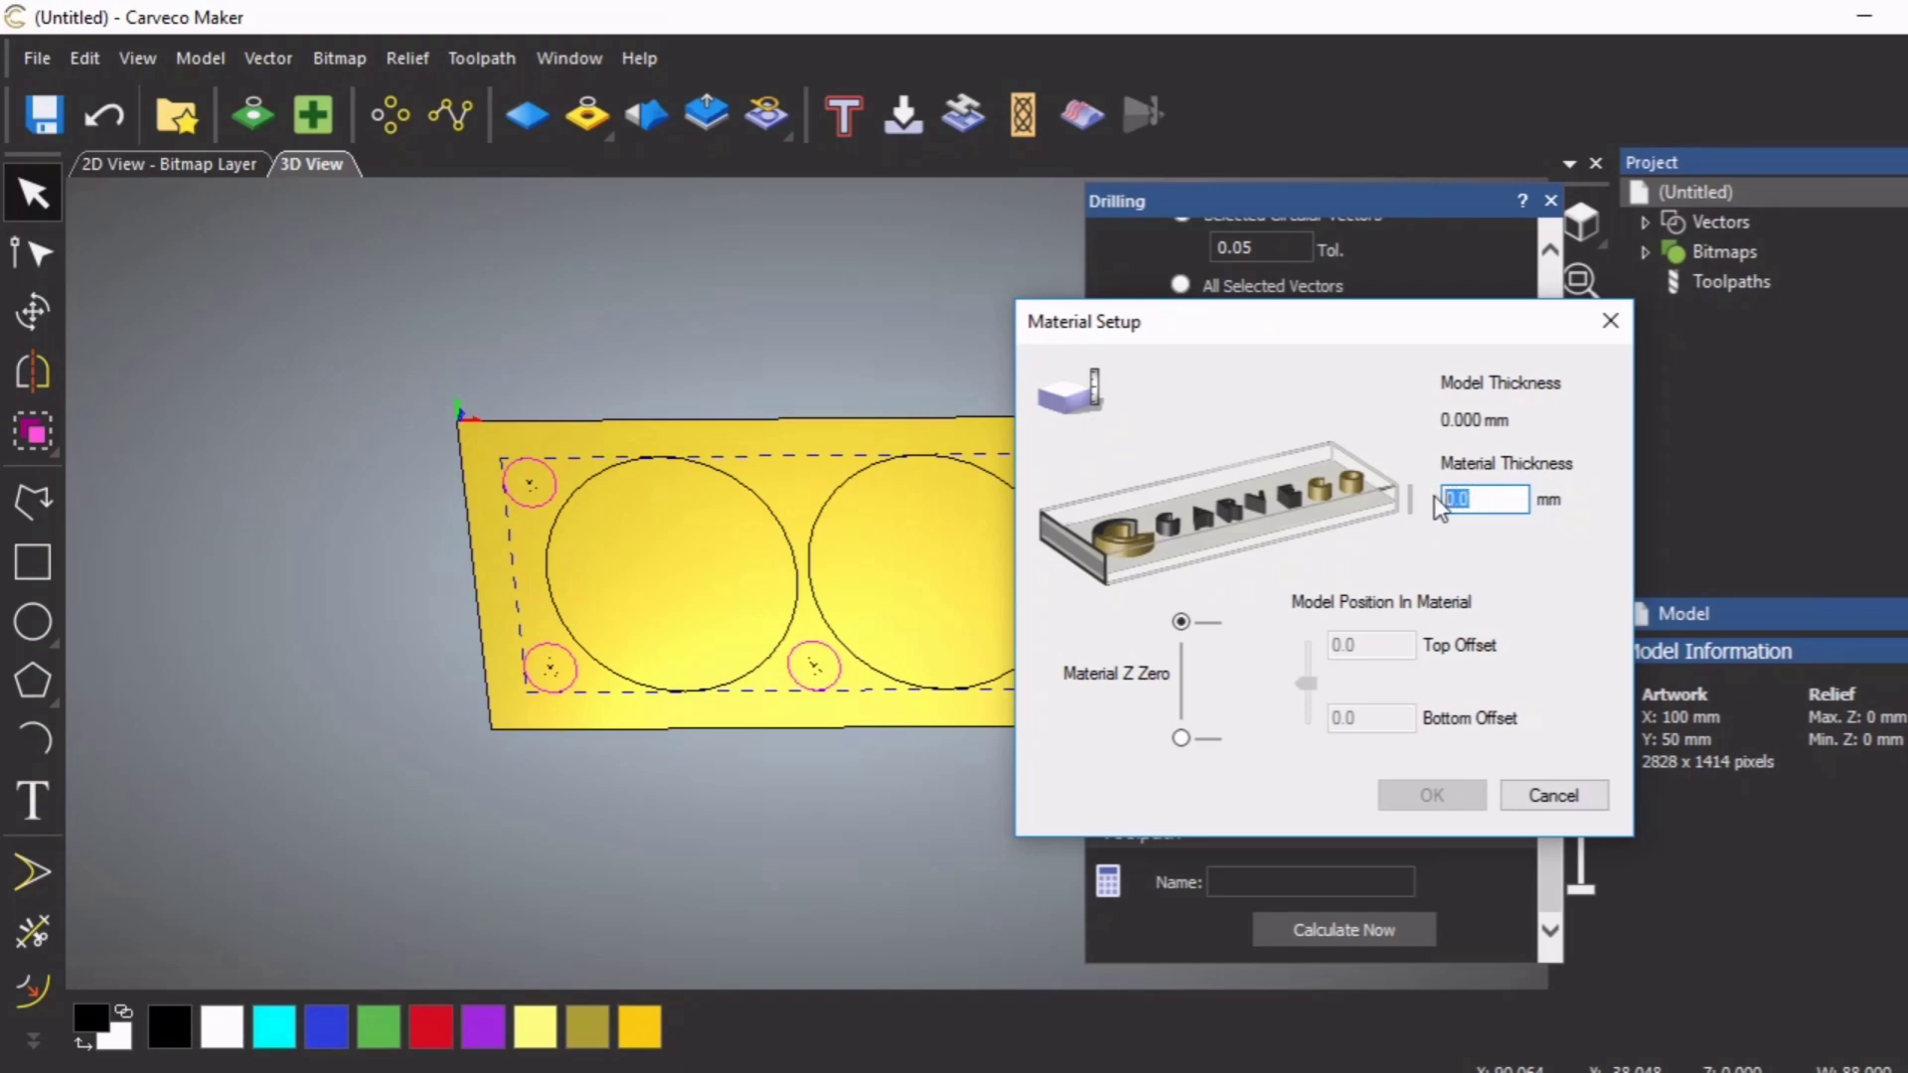
pyautogui.write('25.0')
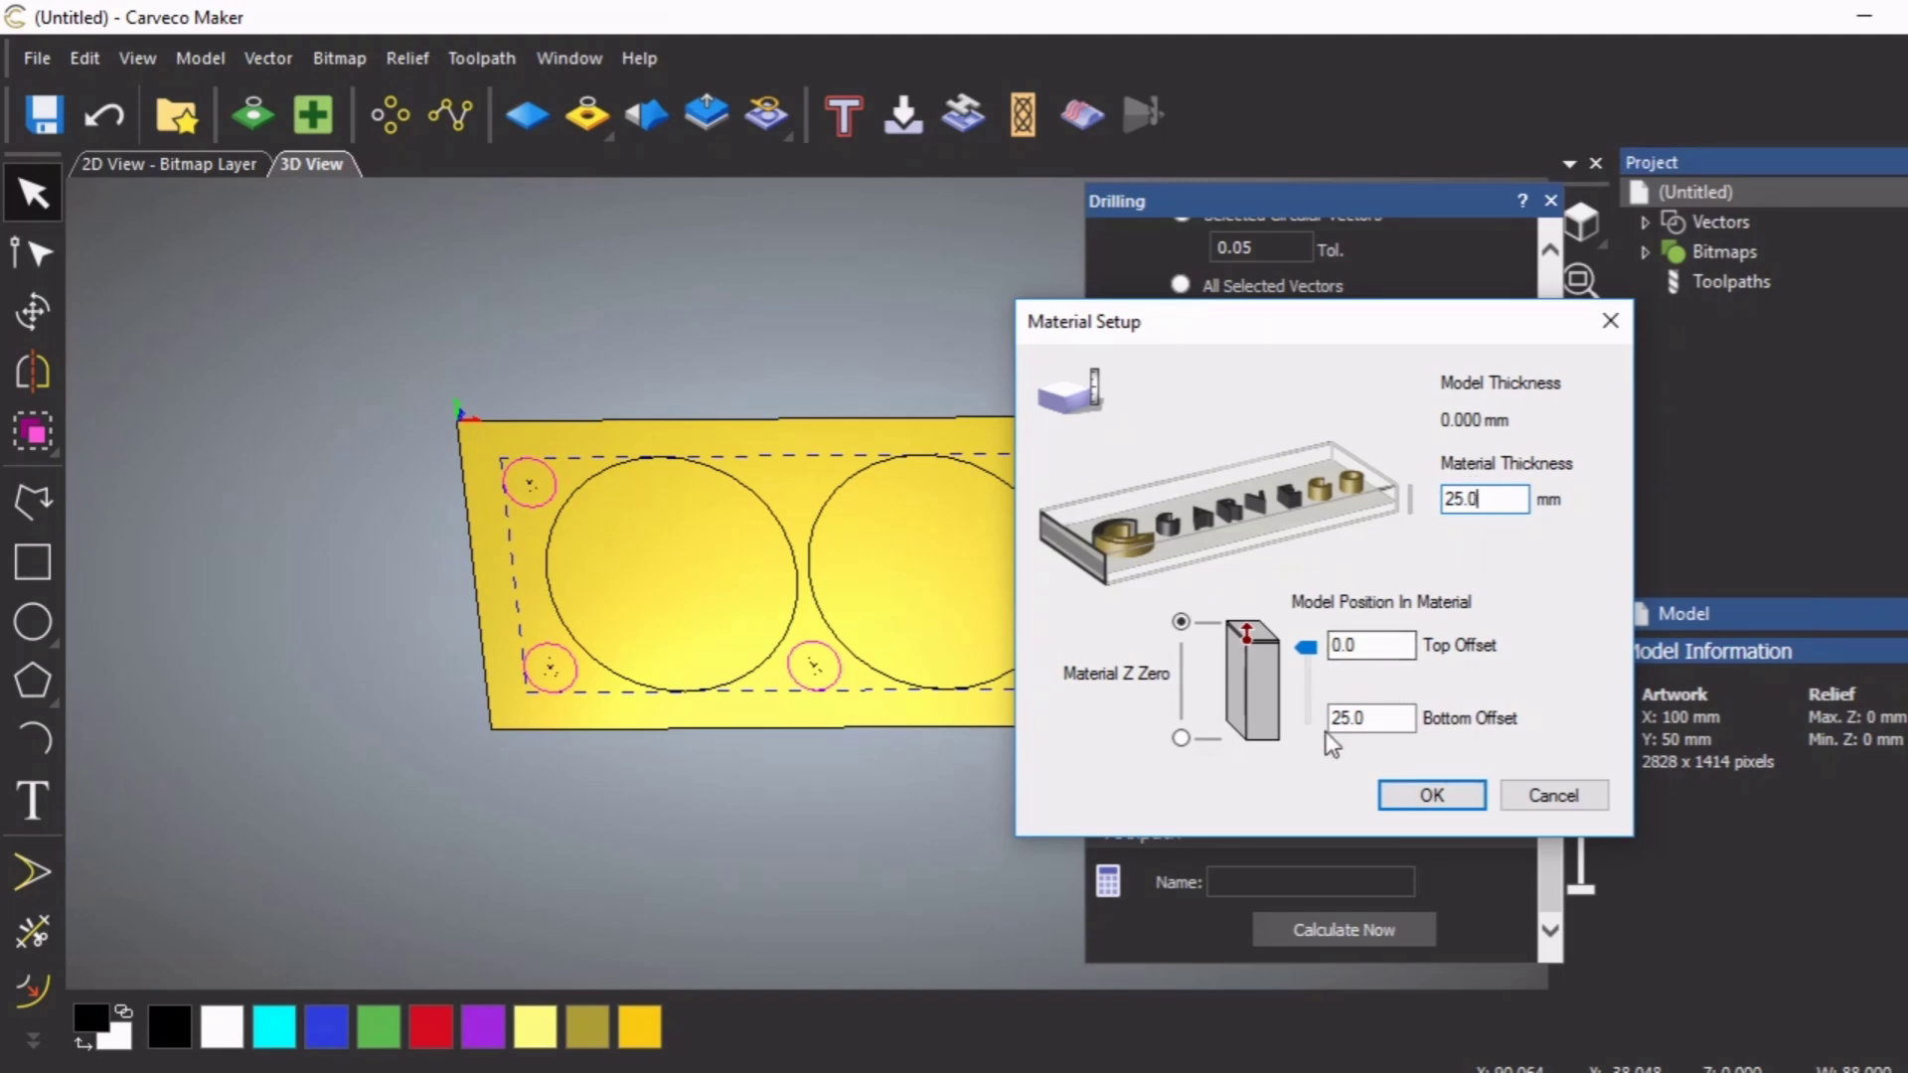
pyautogui.click(1431, 796)
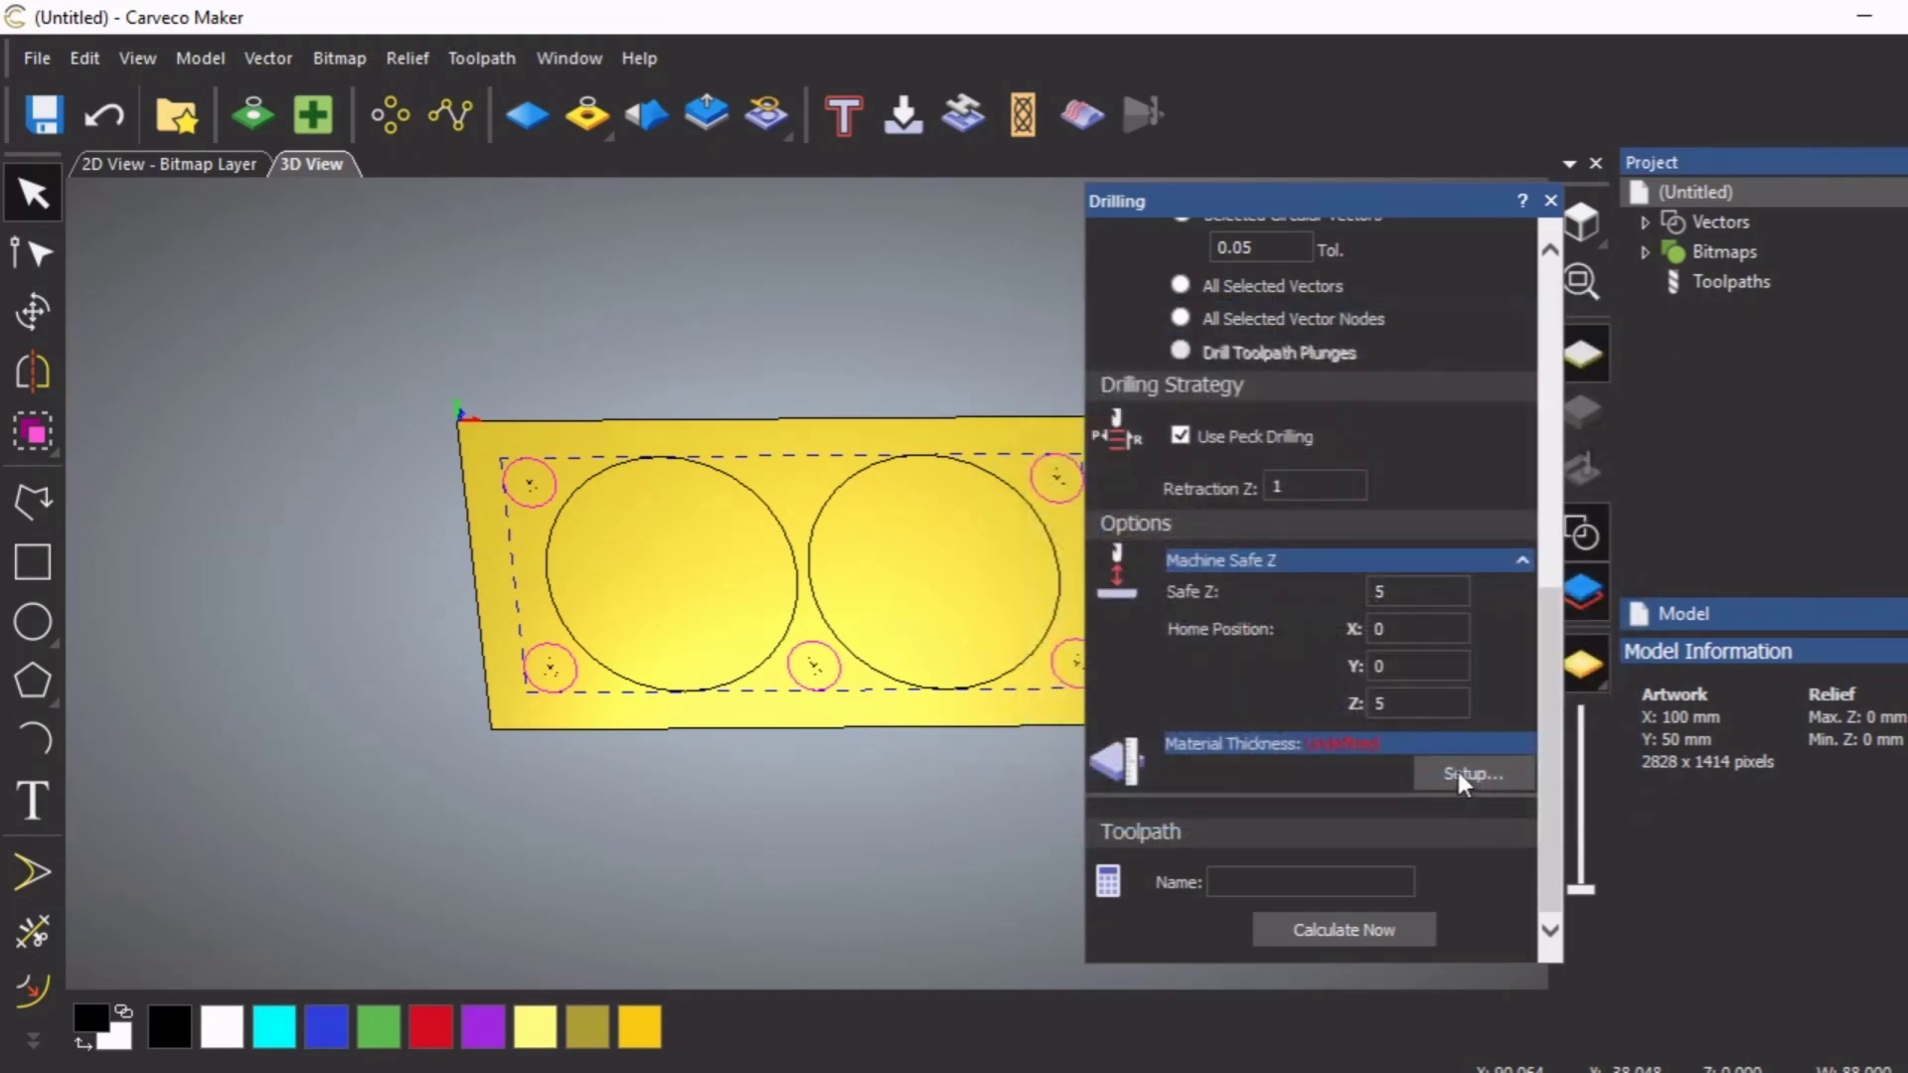
# Name the drilling toolpath "Drill 1 3mm", calculate it and close its settings
pyautogui.click(1253, 882)
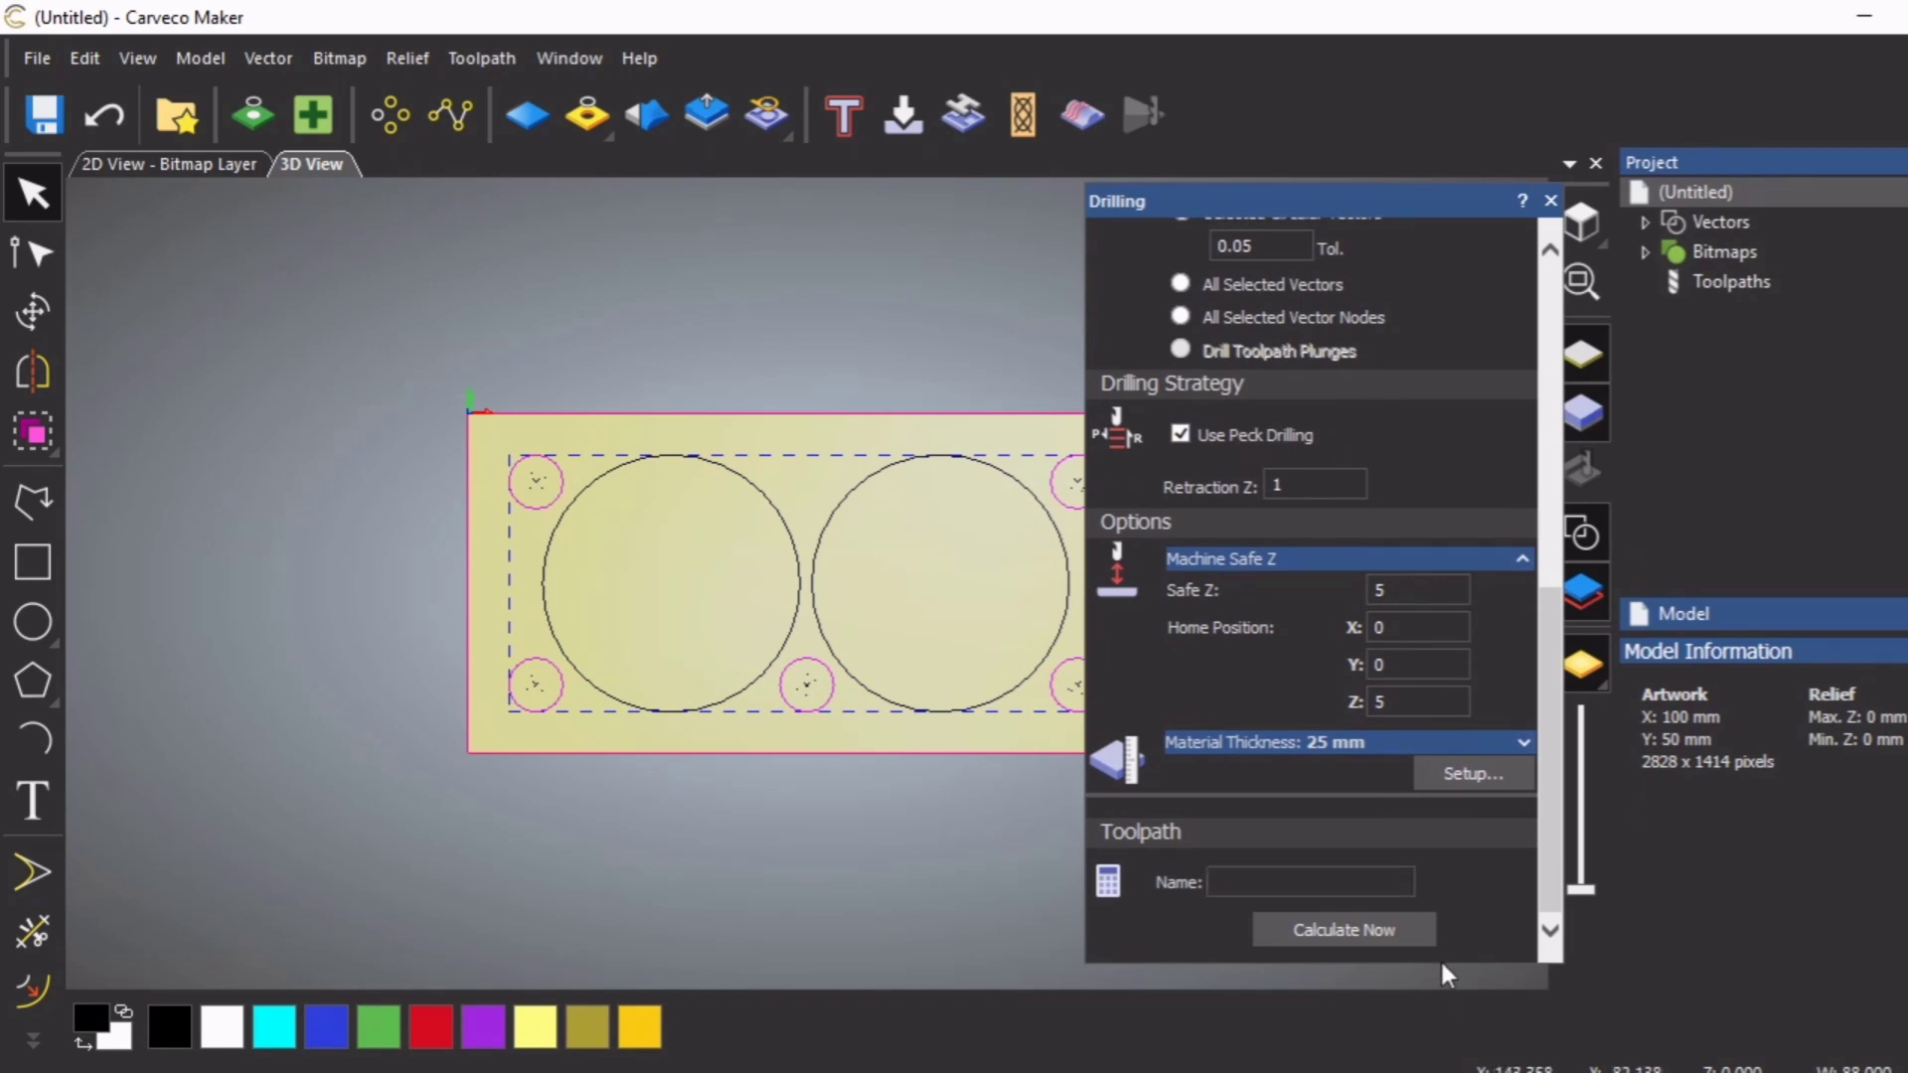
pyautogui.write('Drill 1 3mm')
pyautogui.click(1350, 920)
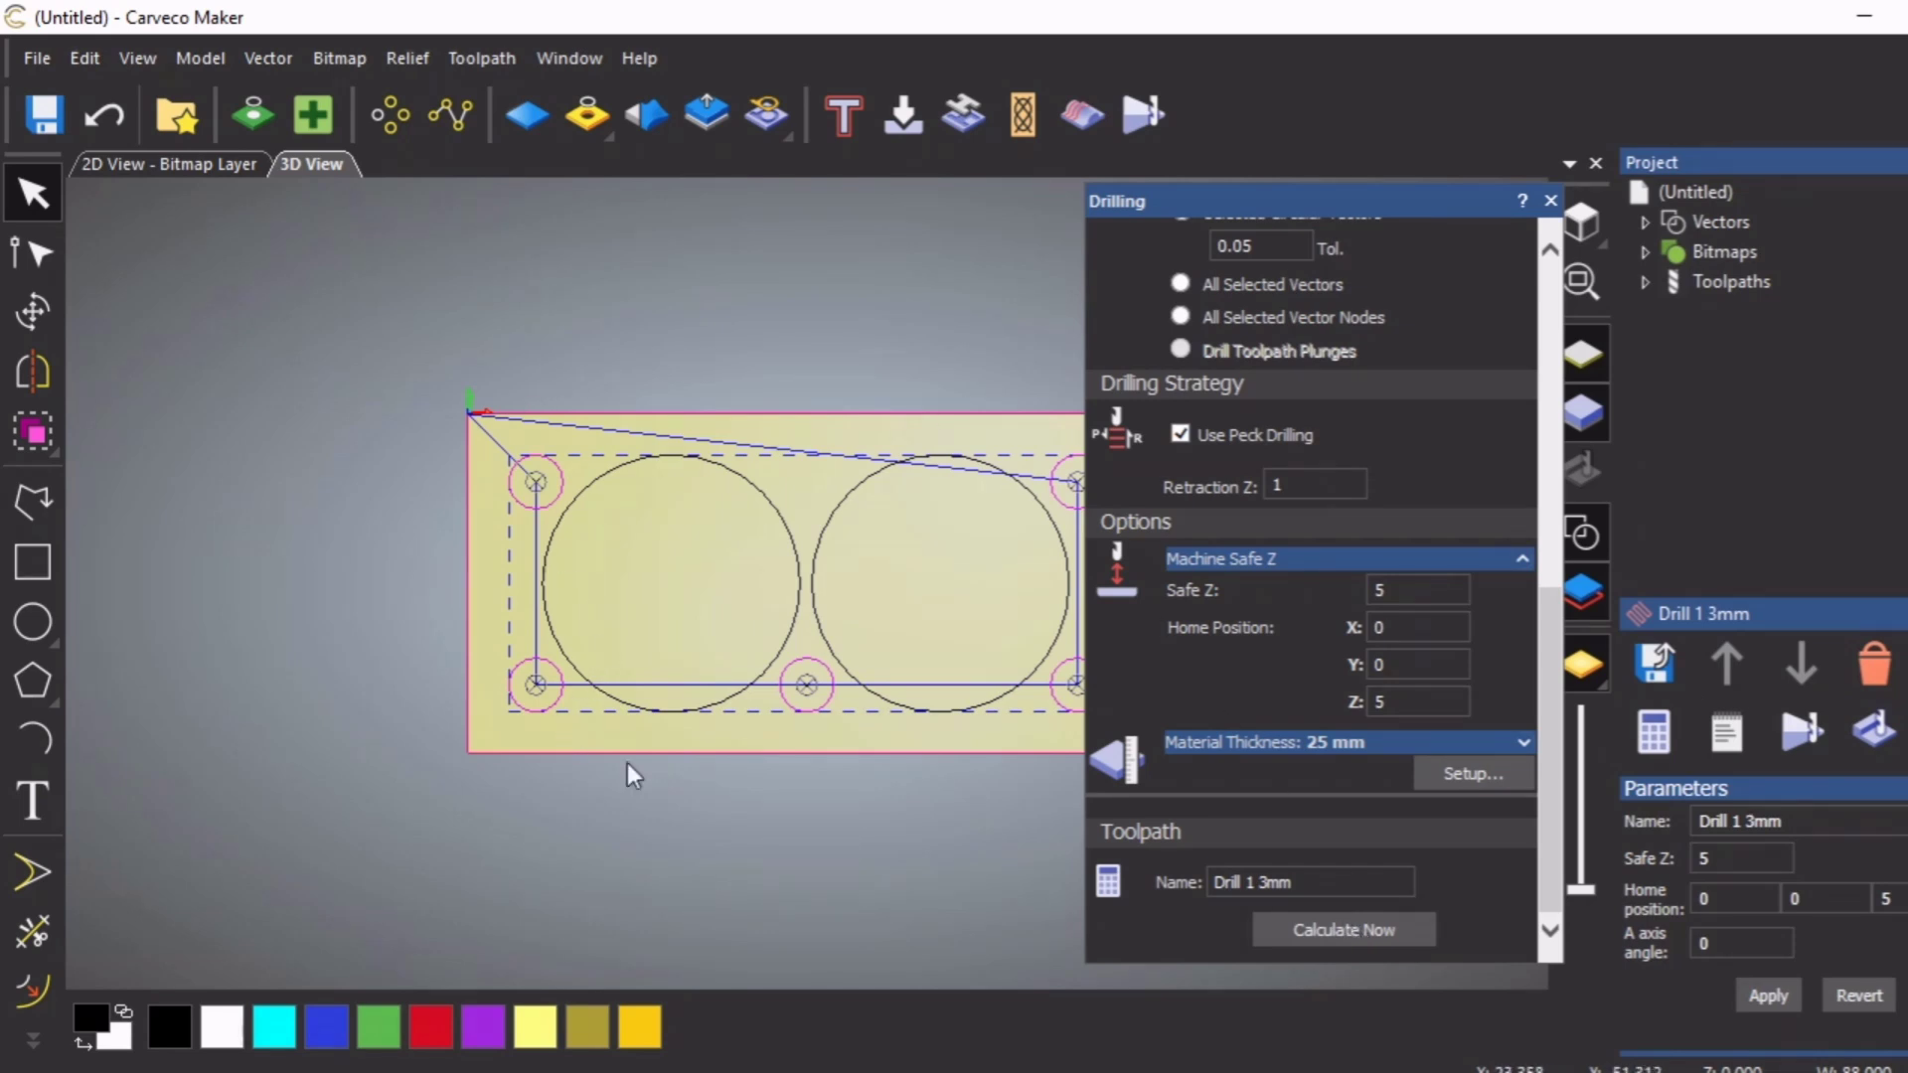
pyautogui.click(1550, 199)
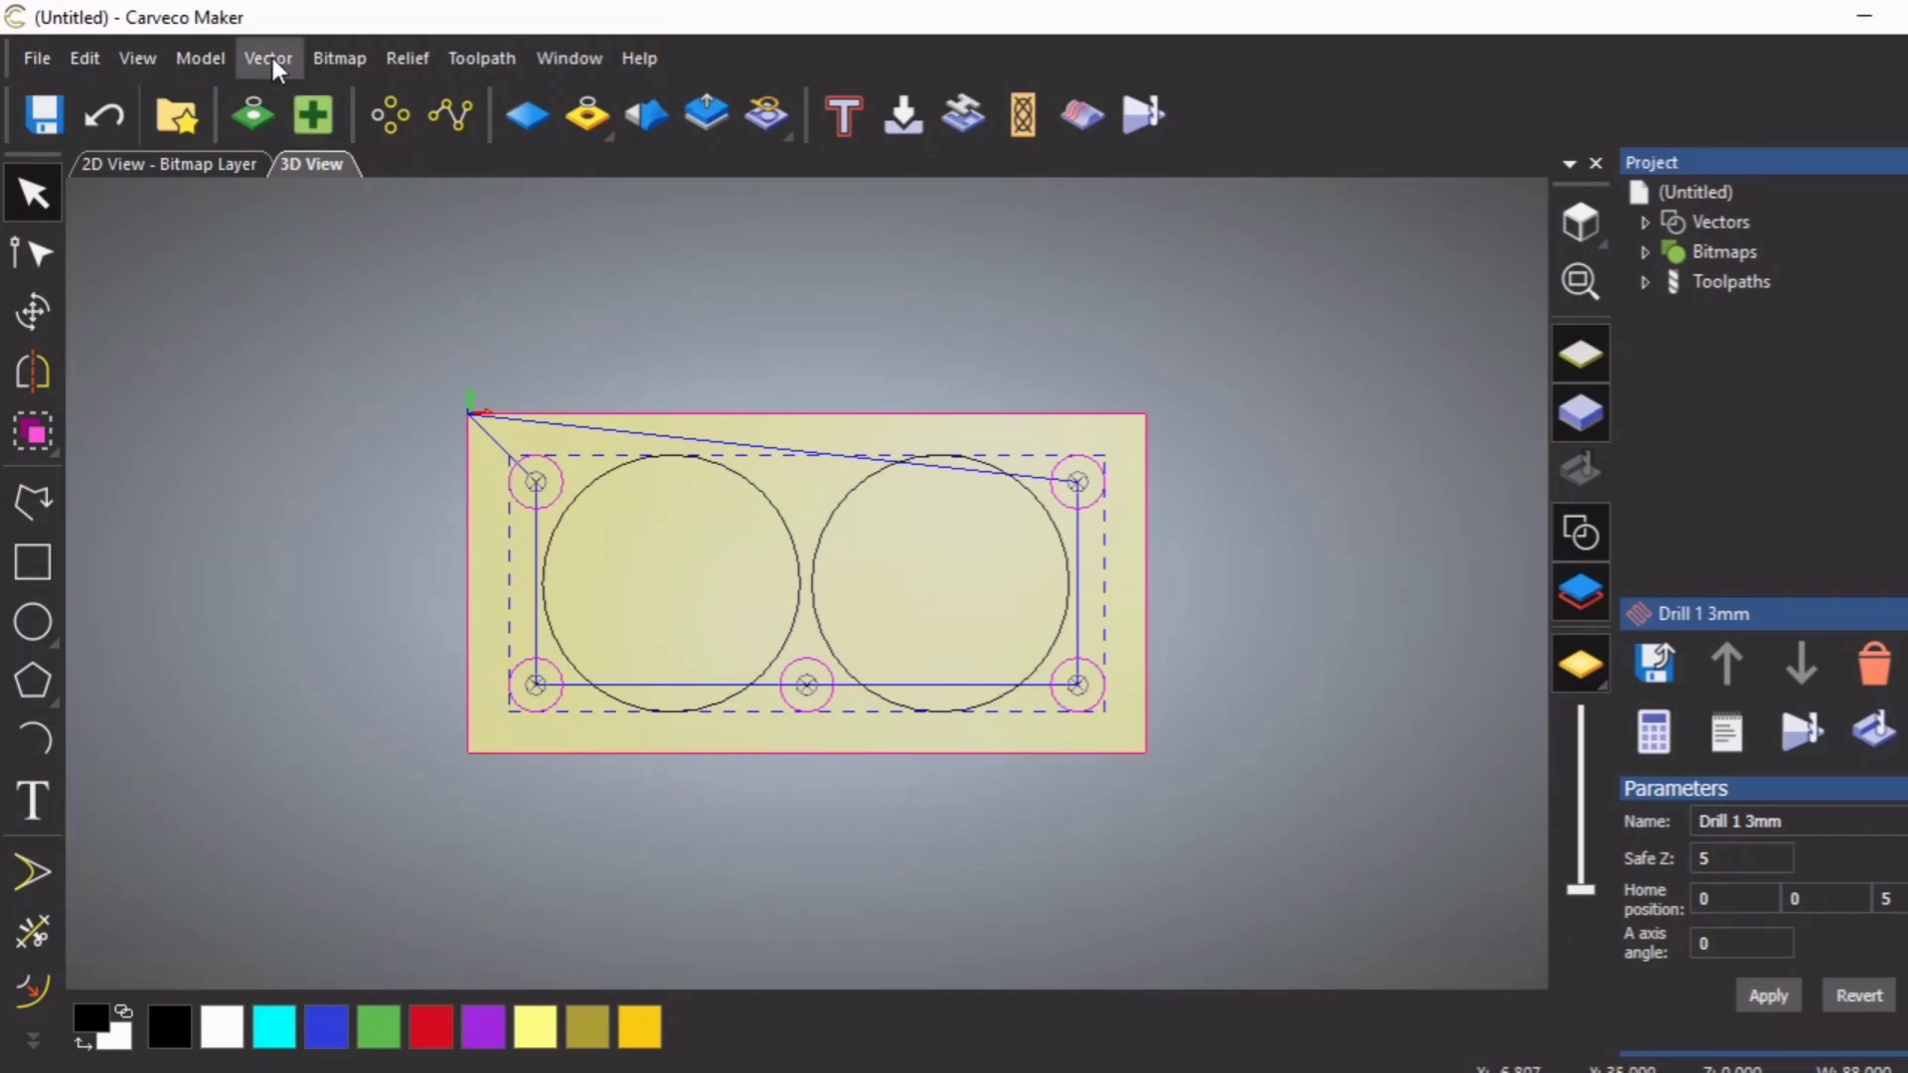
# Start another 2D drilling toolpath for the selected small circles with a finish depth of 30 mm
pyautogui.click(481, 56)
pyautogui.moveTo(580, 212)
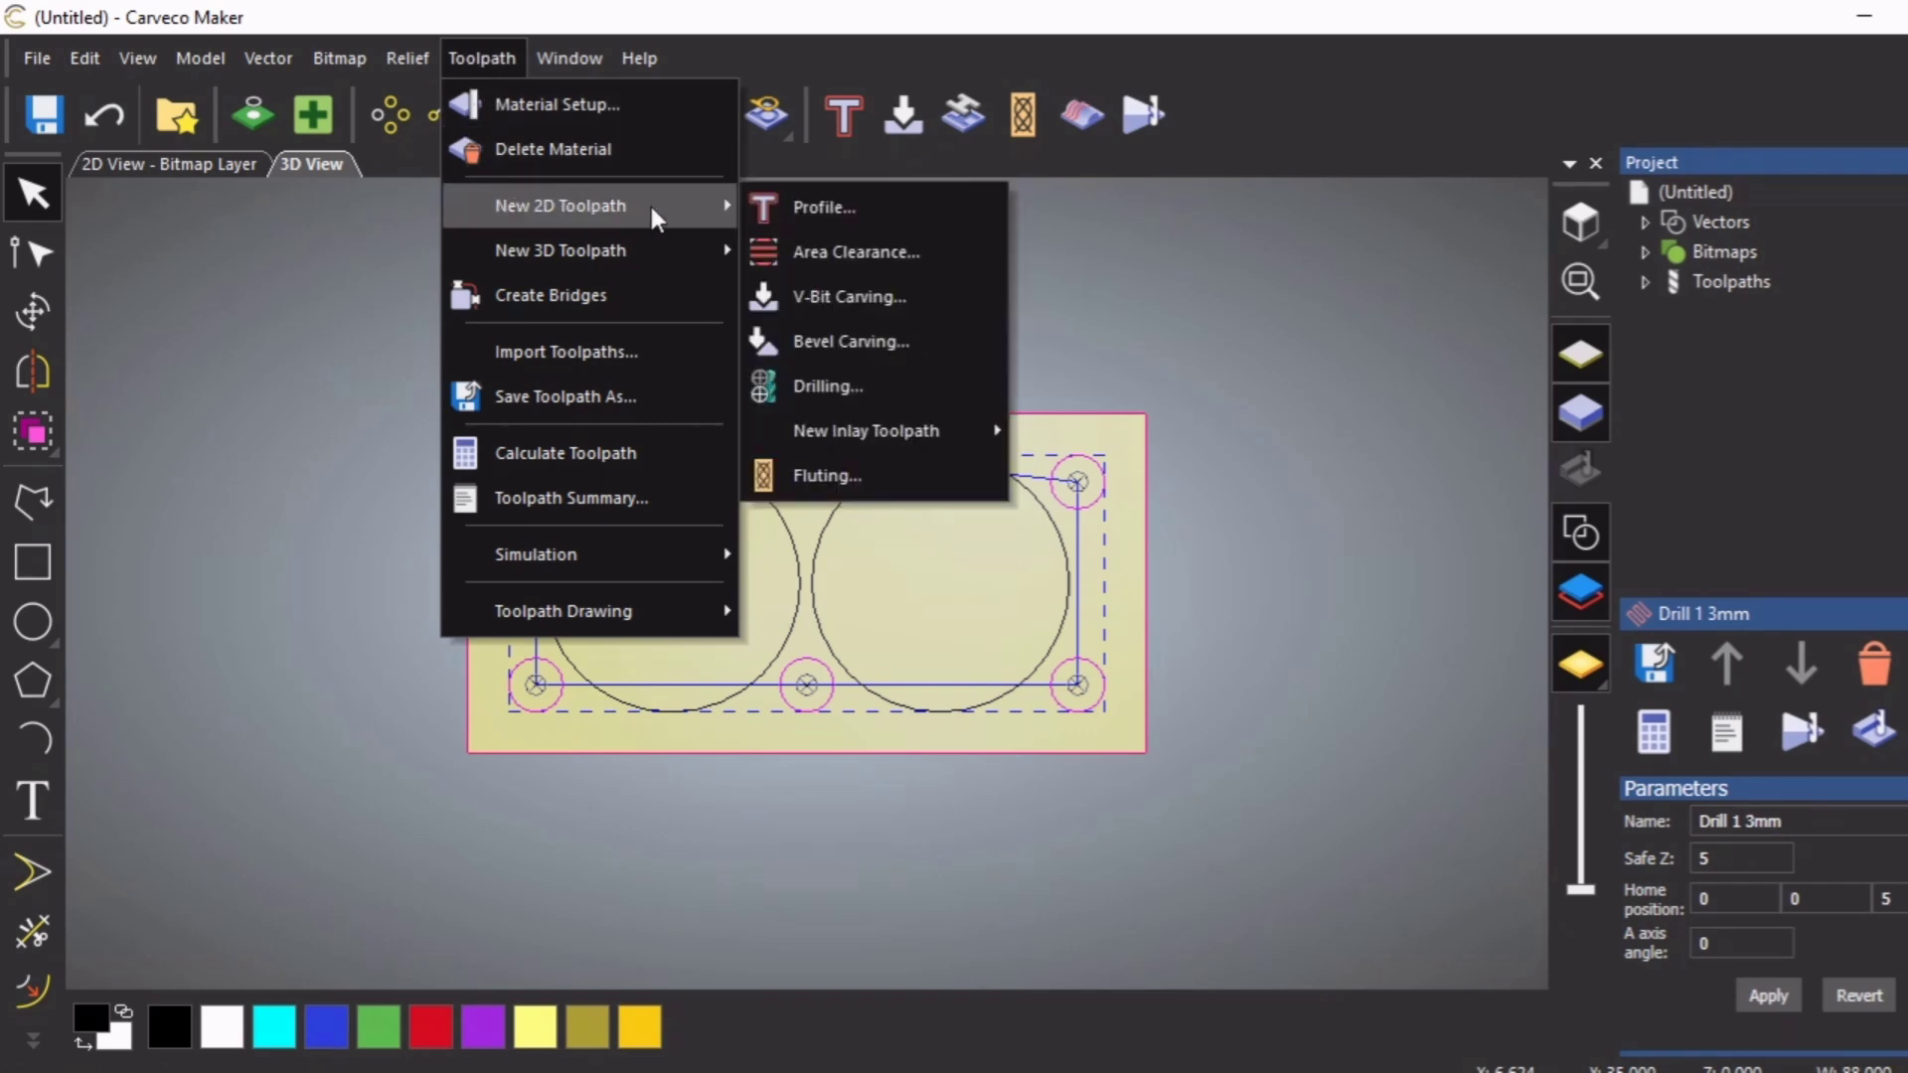
pyautogui.click(808, 387)
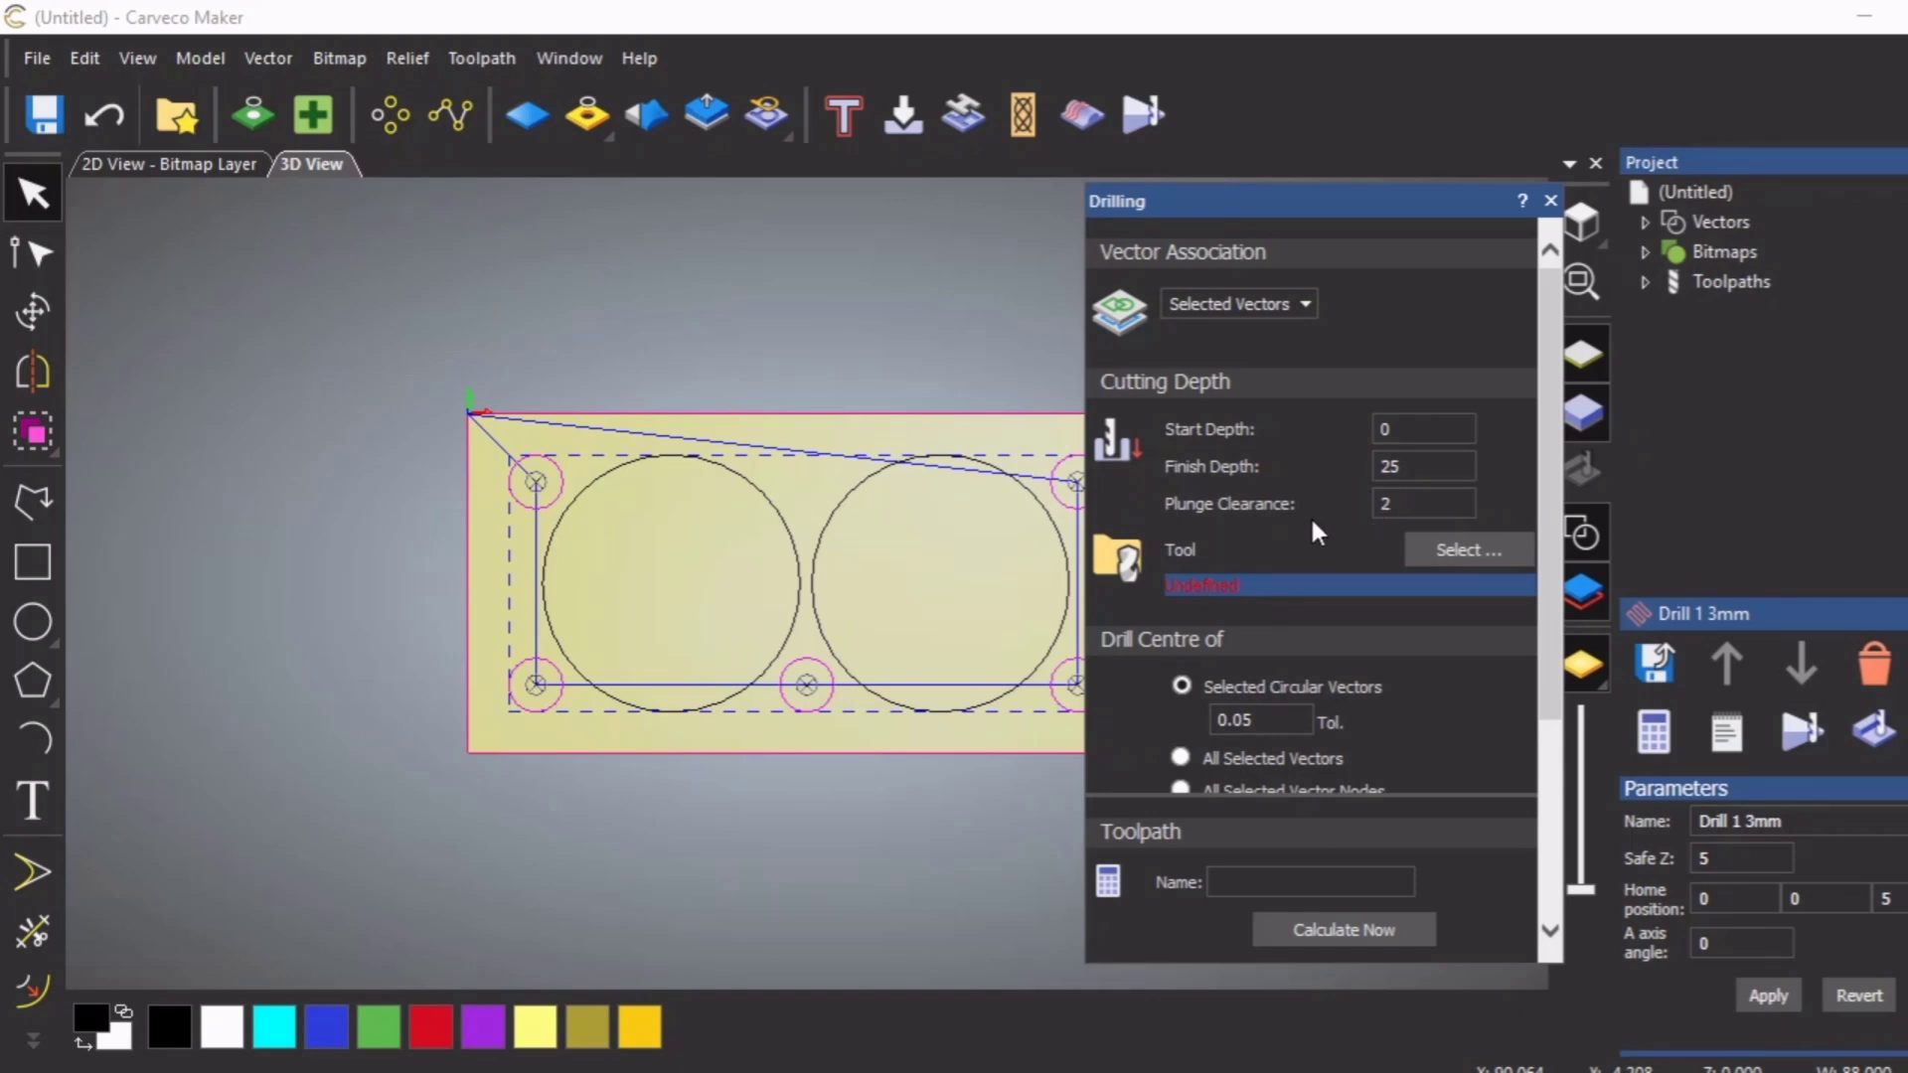
pyautogui.click(1406, 469)
pyautogui.press('BackSpace')
pyautogui.write('5')
pyautogui.moveTo(1411, 465); pyautogui.dragTo(1375, 465)
pyautogui.scroll(-2, 1330, 469)
# Duplicate the aluminum End Mill 6 mm in the tool database
pyautogui.click(1468, 438)
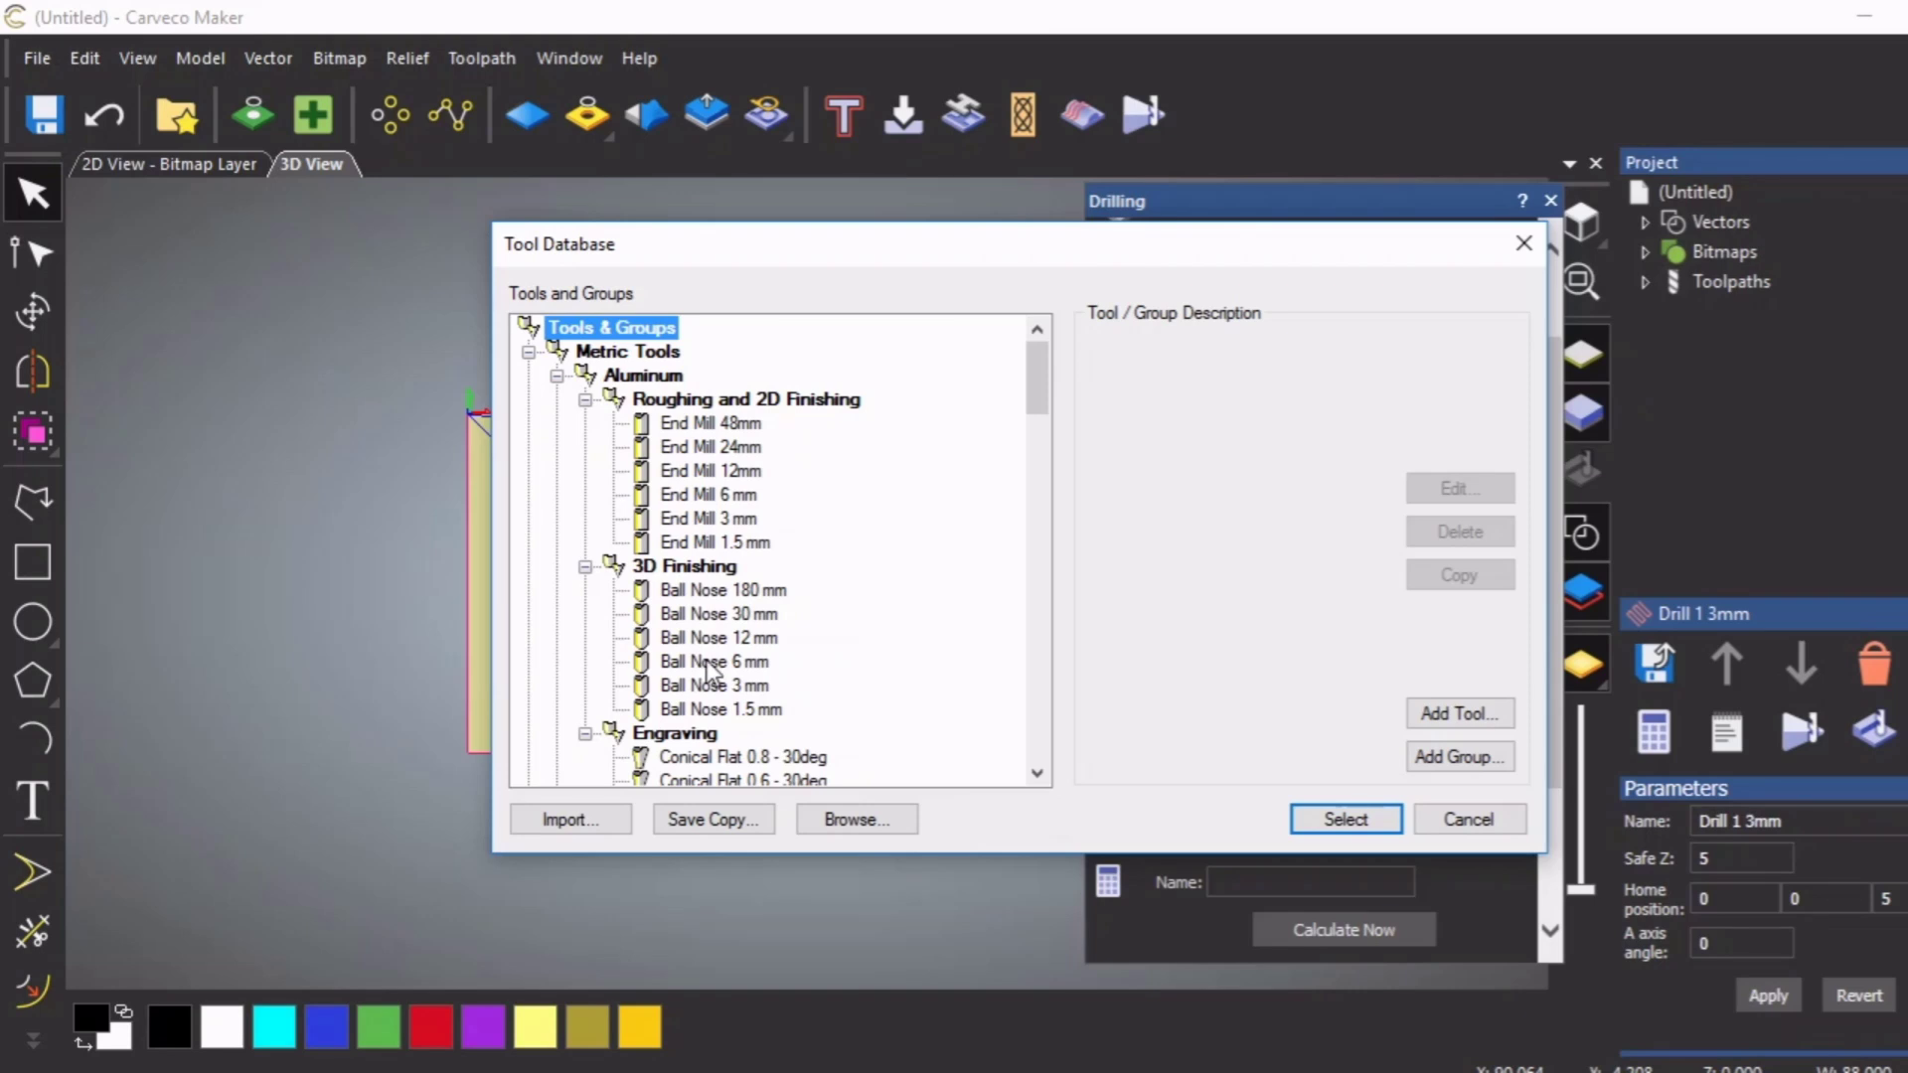
pyautogui.scroll(-3, 711, 664)
pyautogui.scroll(3, 715, 656)
pyautogui.click(705, 494)
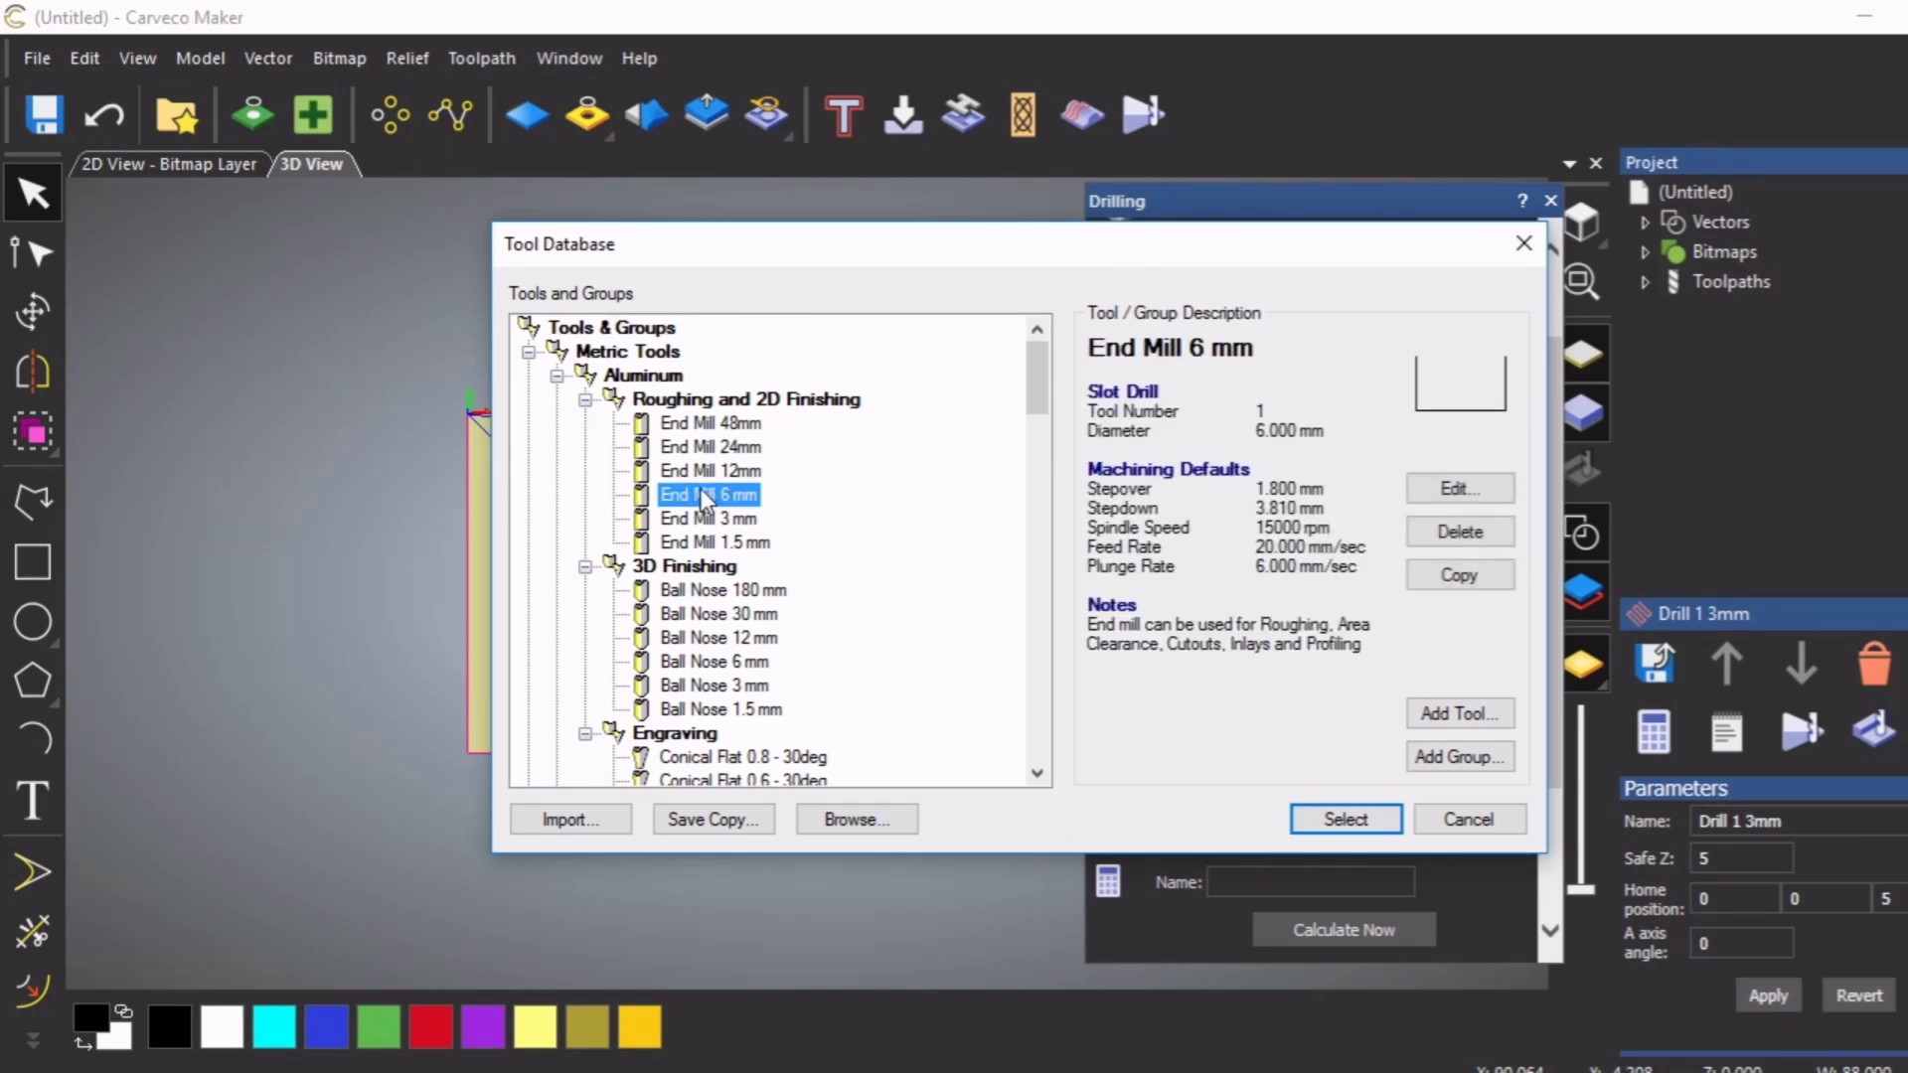
pyautogui.click(1472, 575)
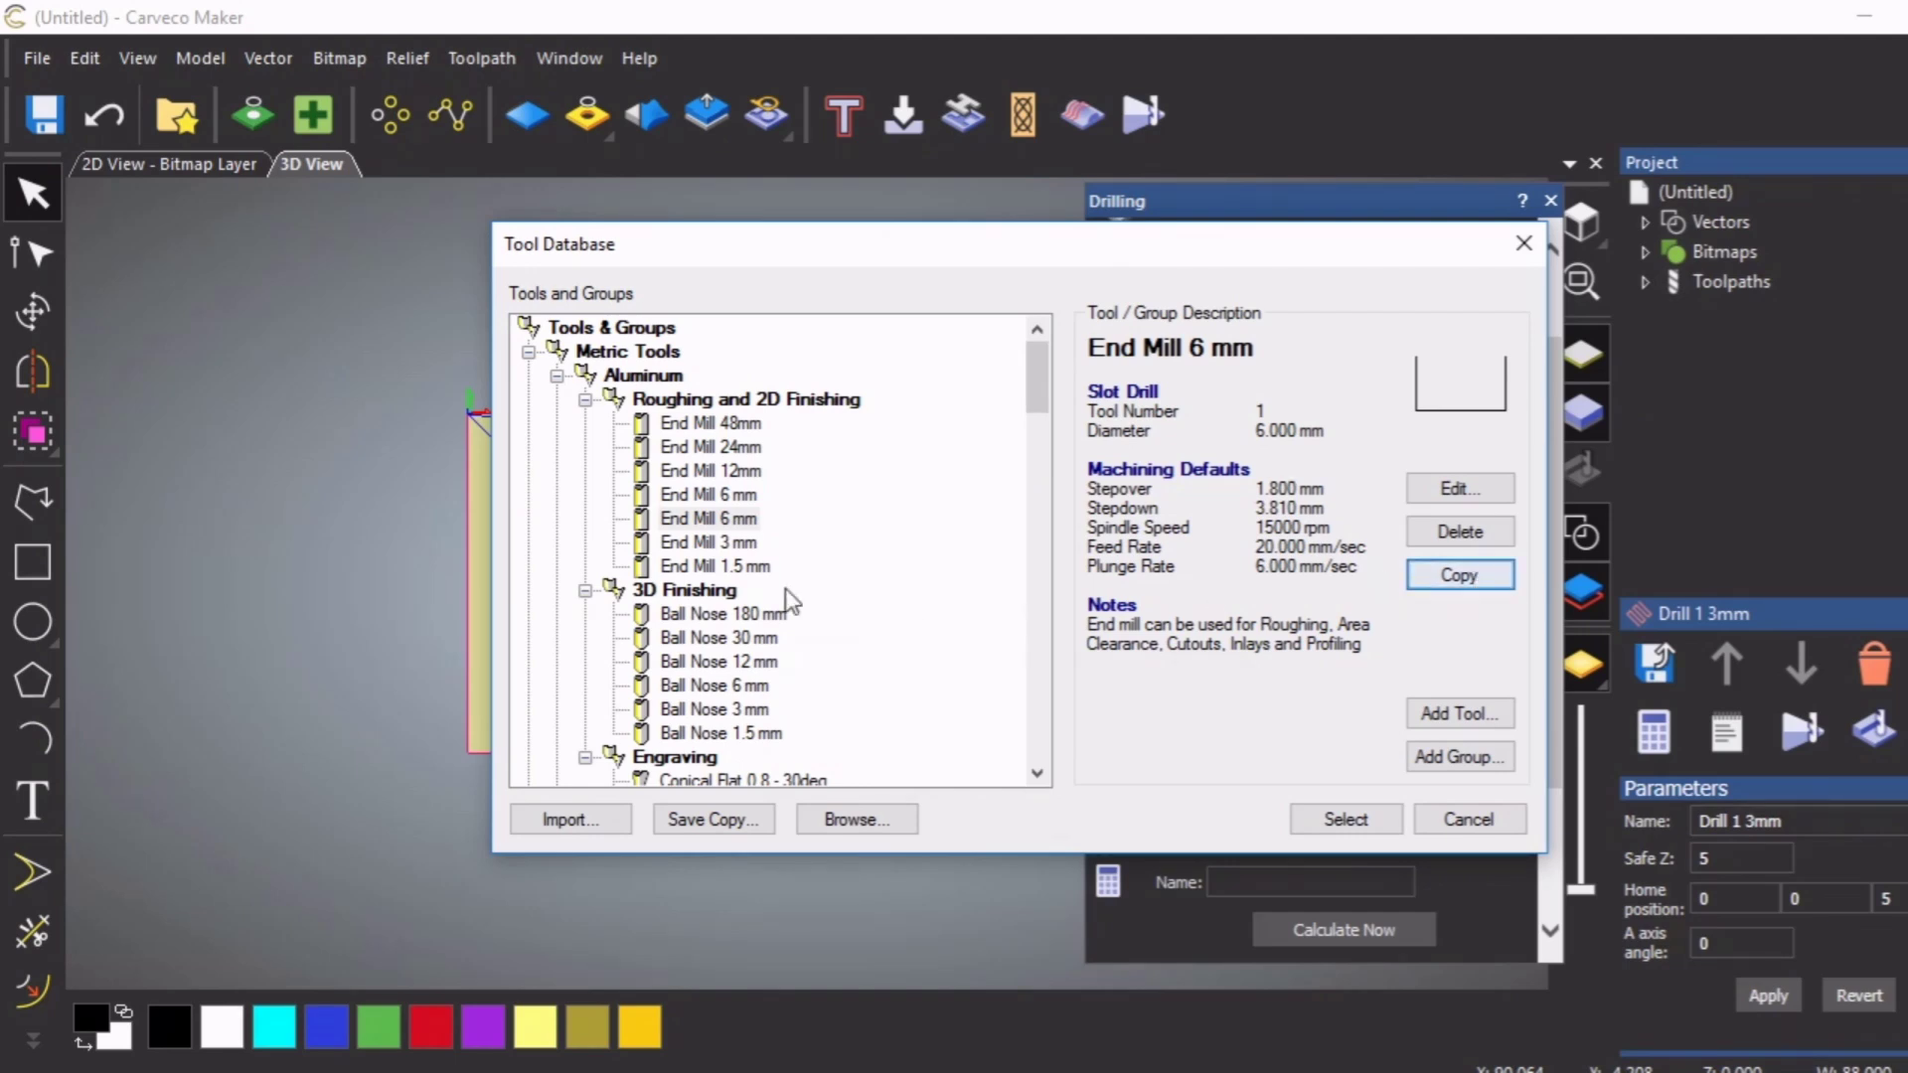
# Change one of the two 6 mm end mills into "End Mill 8 mm" with a diameter of 8 mm and choose it as the drilling tool
pyautogui.click(706, 495)
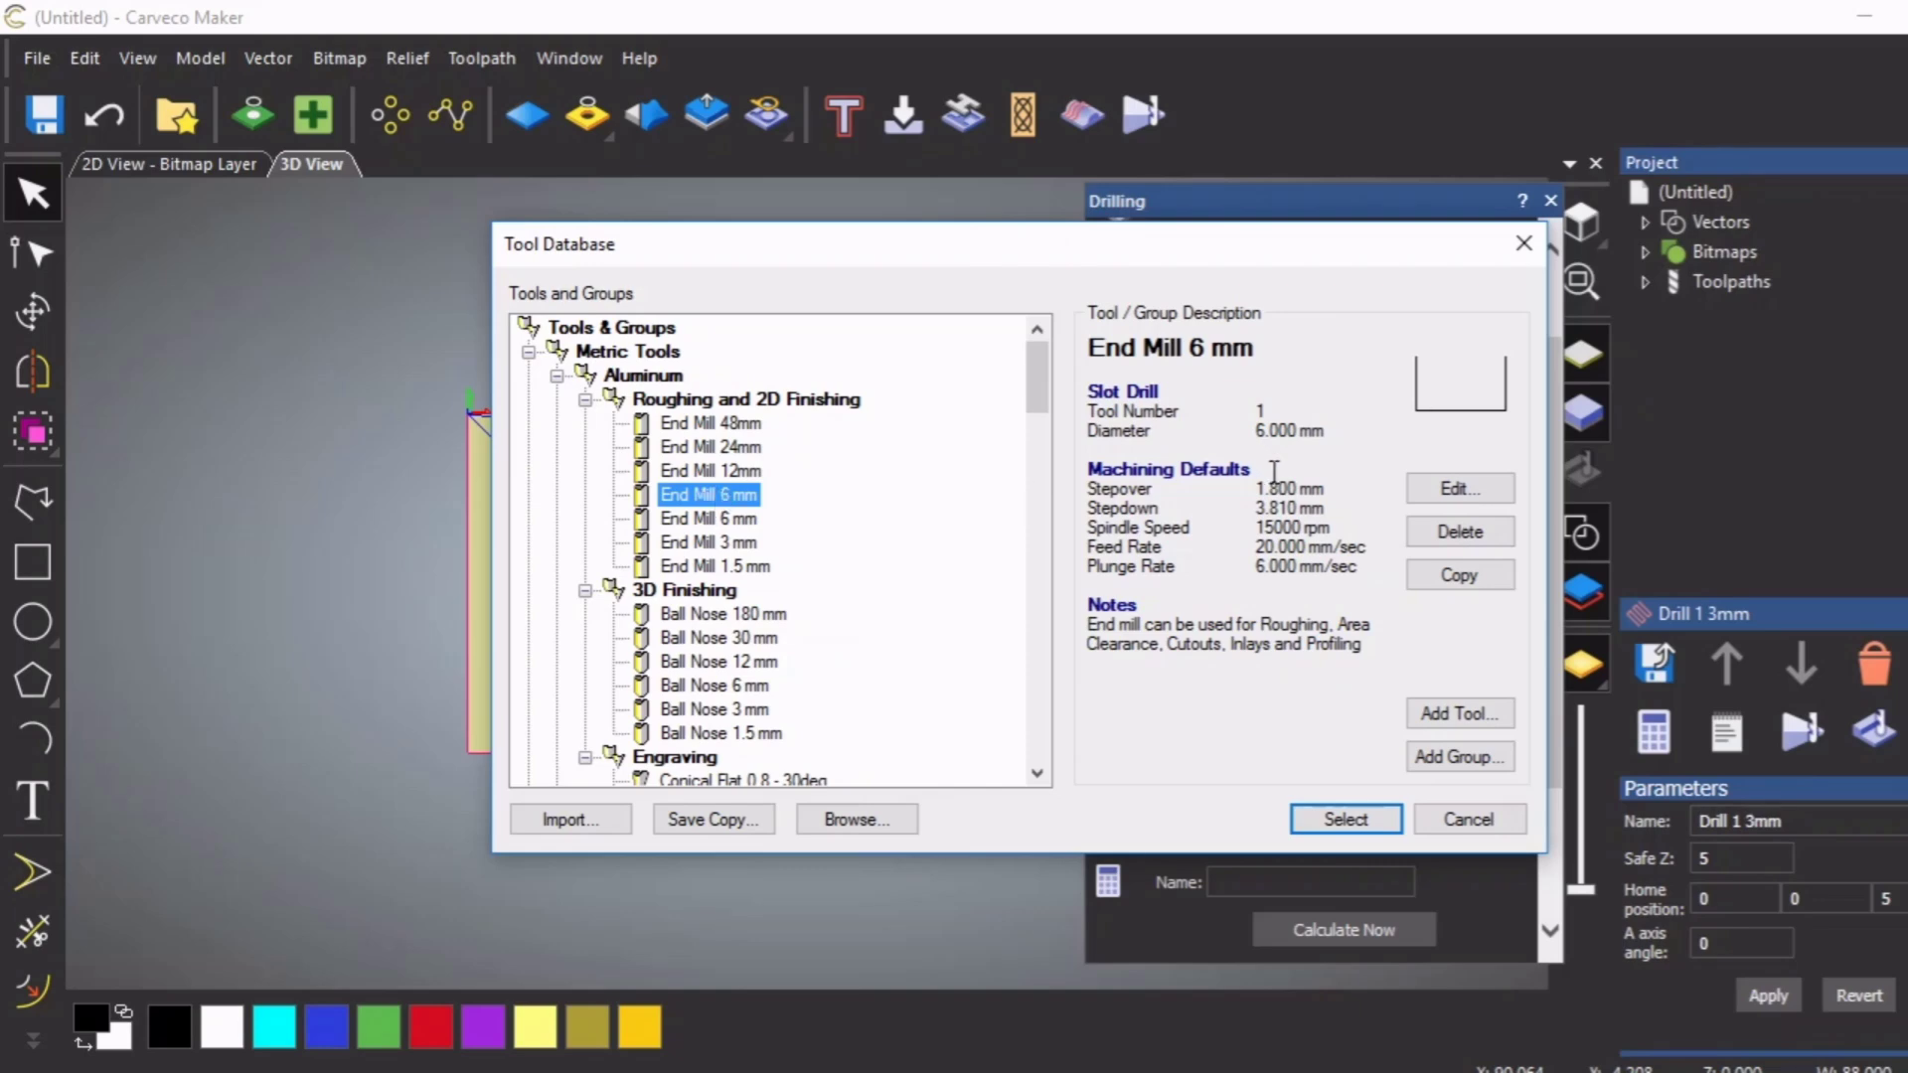
pyautogui.click(1436, 487)
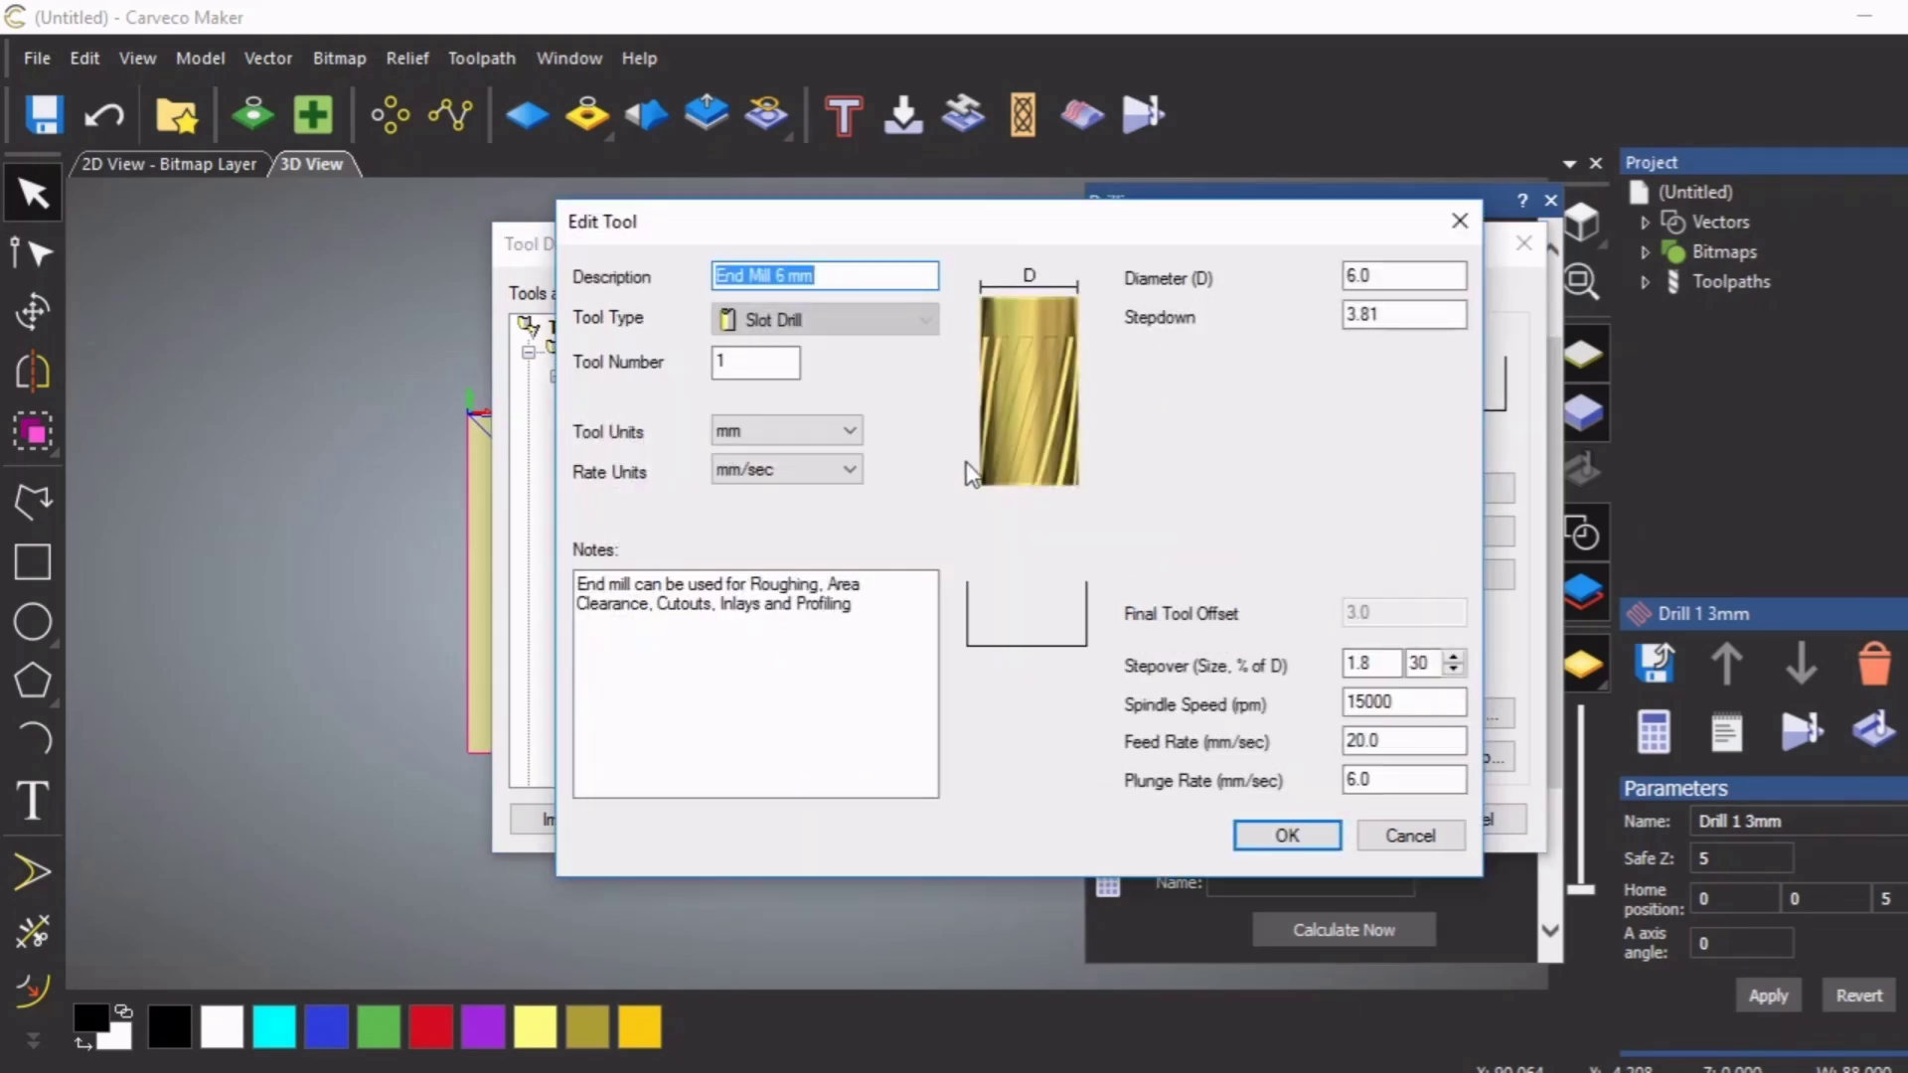
pyautogui.click(783, 275)
pyautogui.moveTo(784, 275); pyautogui.dragTo(777, 276)
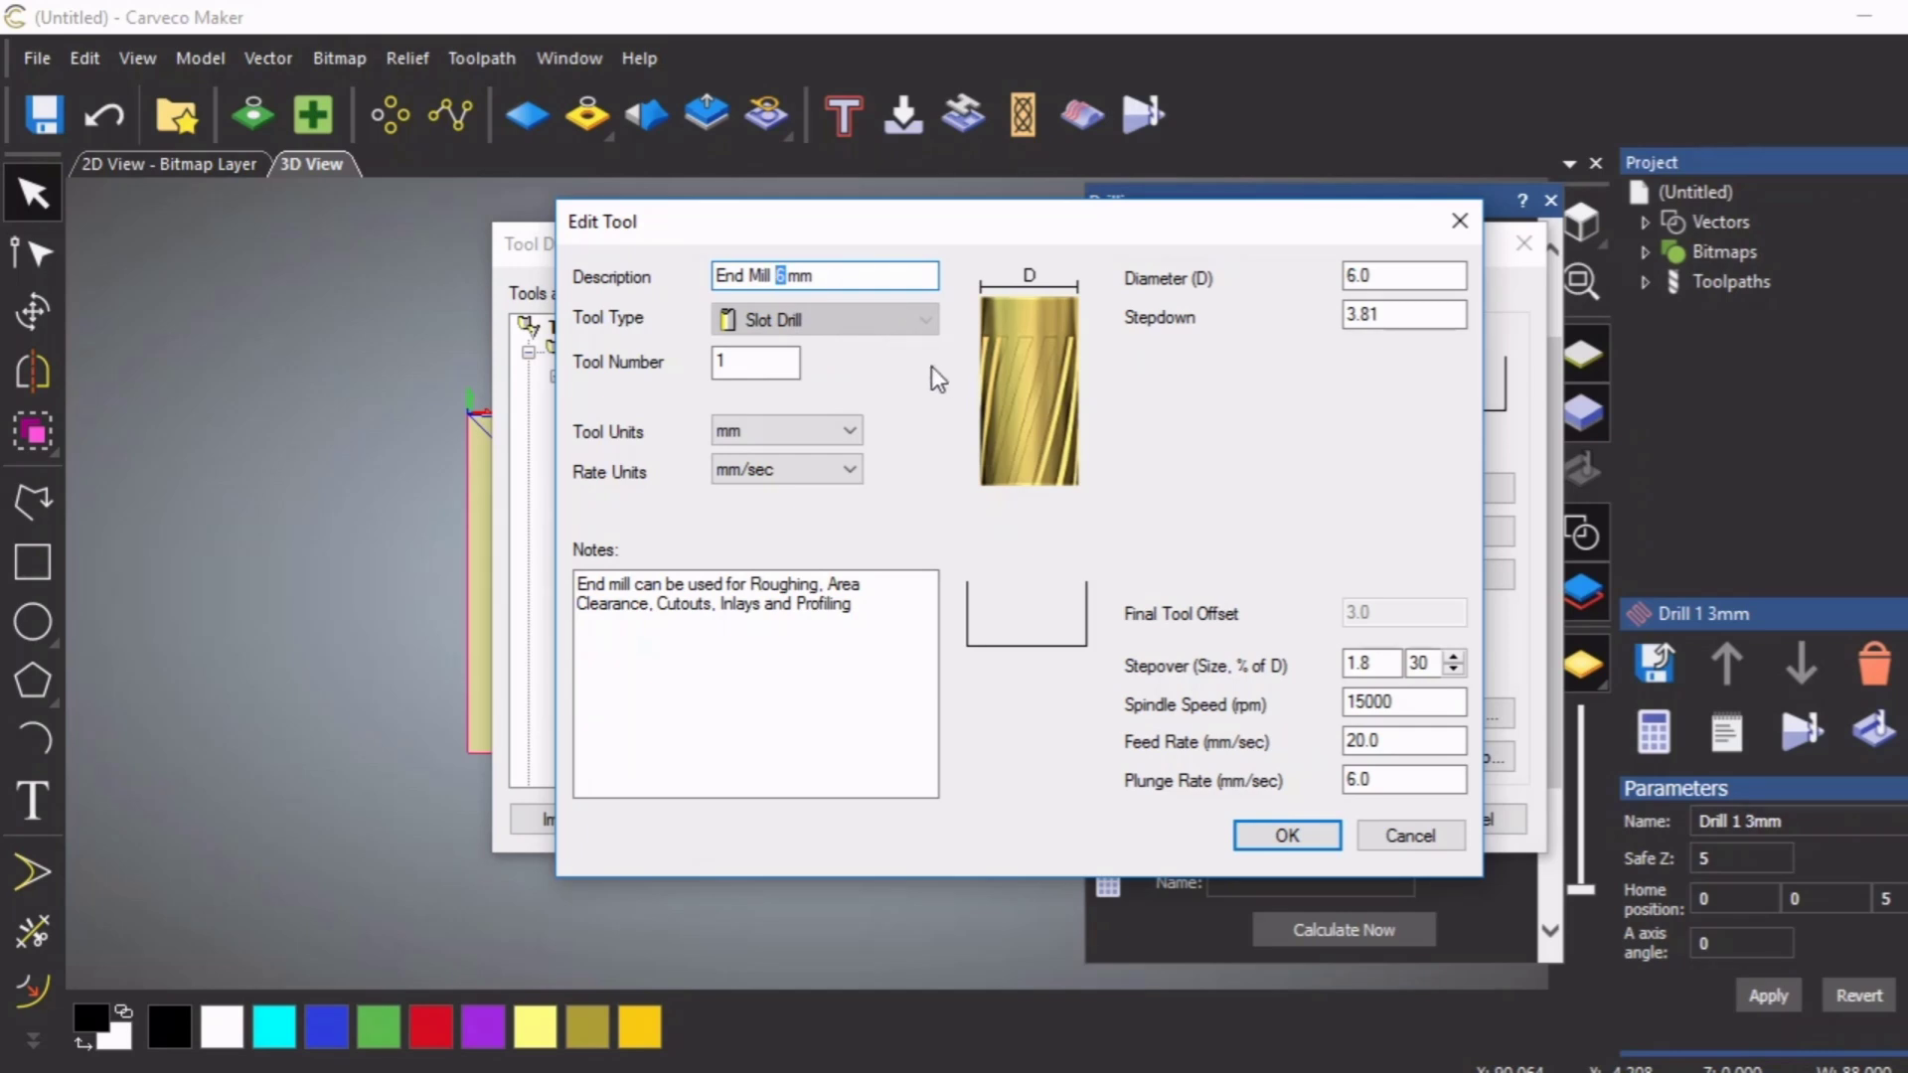
pyautogui.write('8')
pyautogui.moveTo(1353, 276); pyautogui.dragTo(1346, 278)
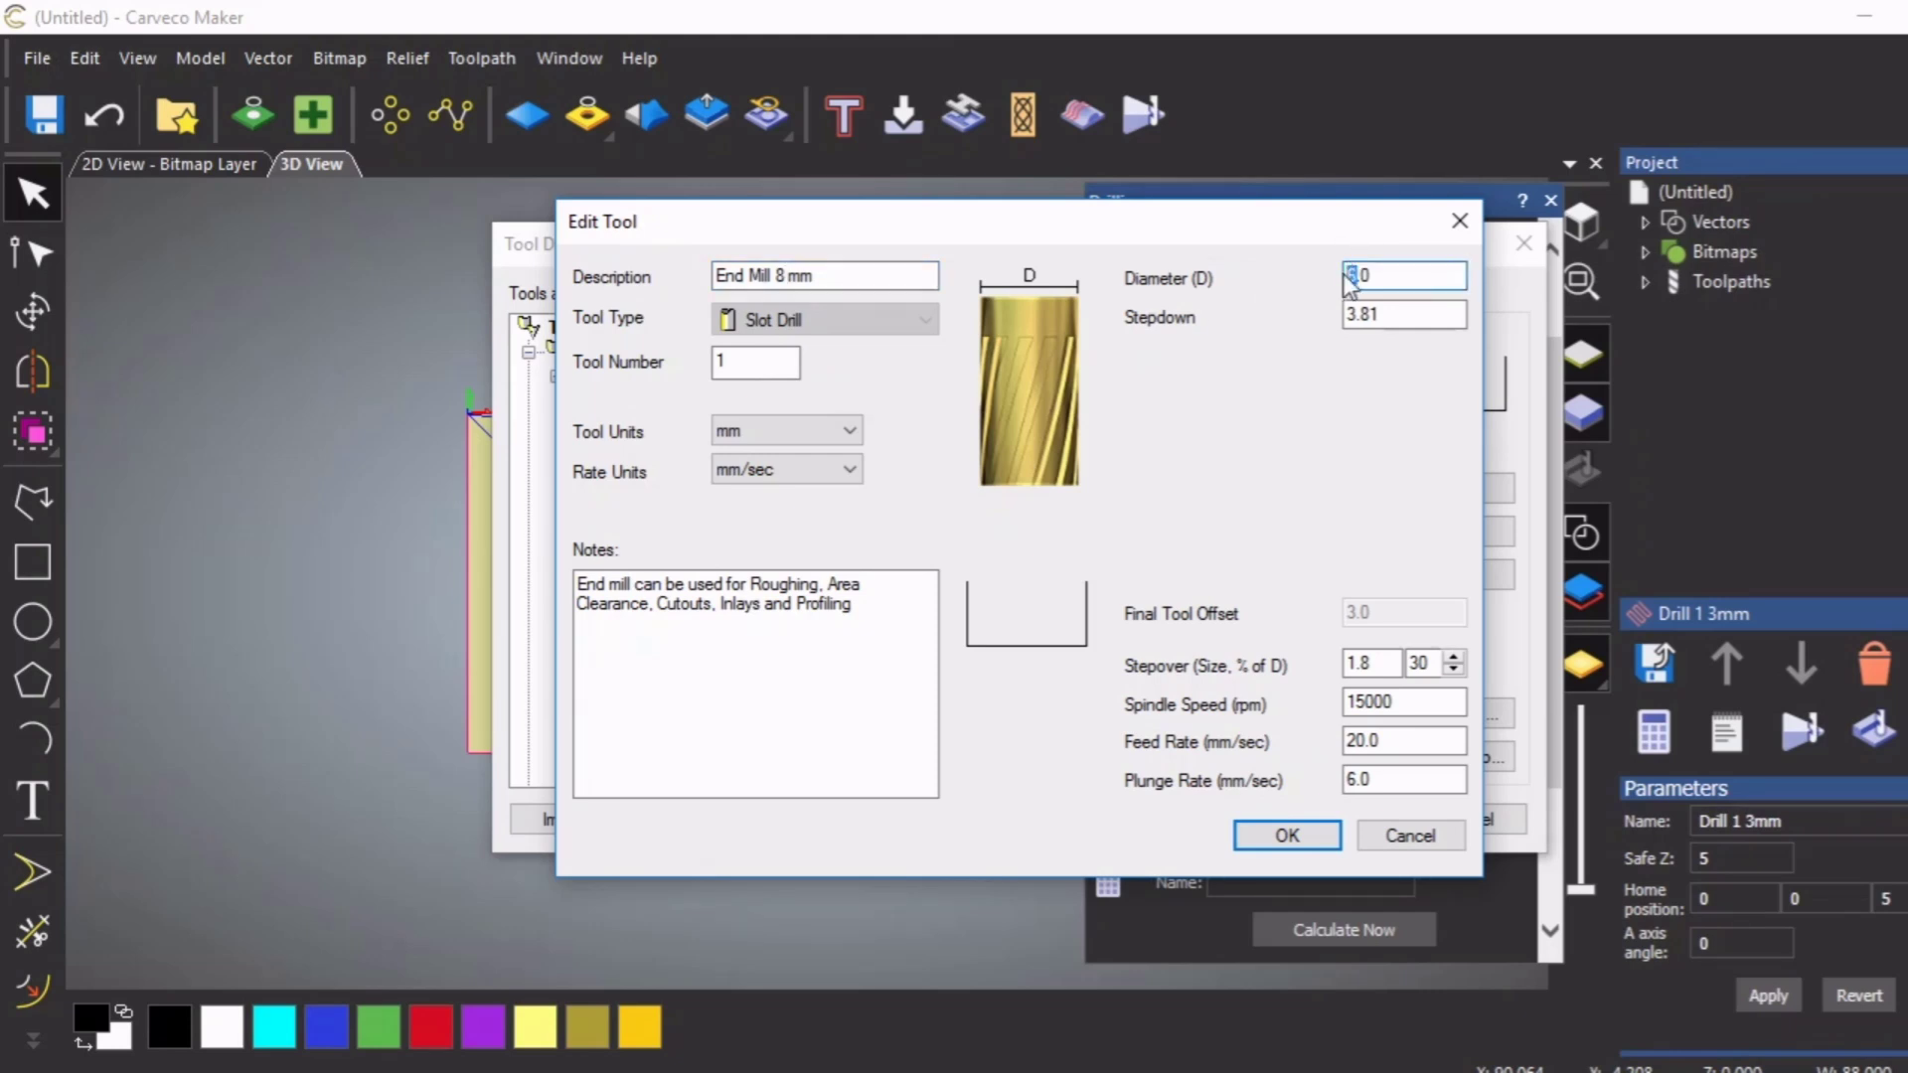
pyautogui.write('8')
pyautogui.click(1287, 835)
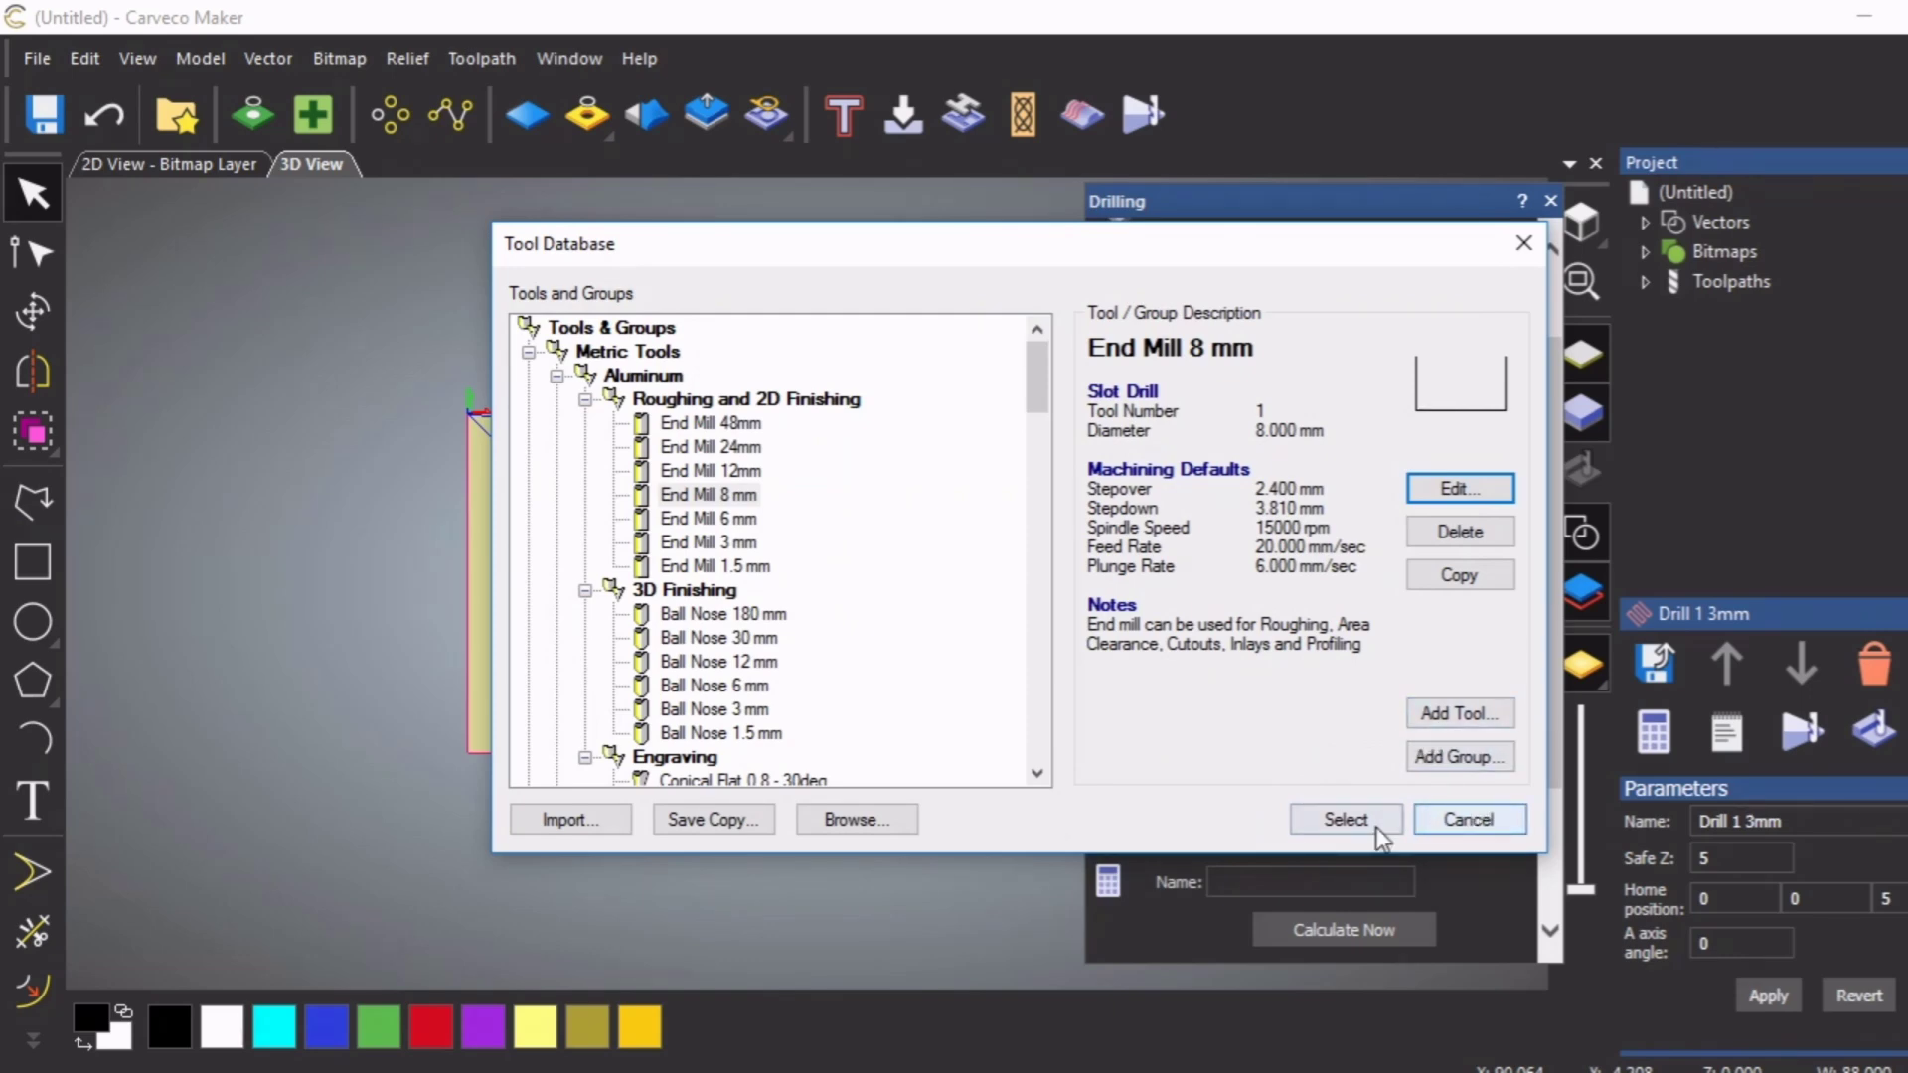
pyautogui.click(1345, 820)
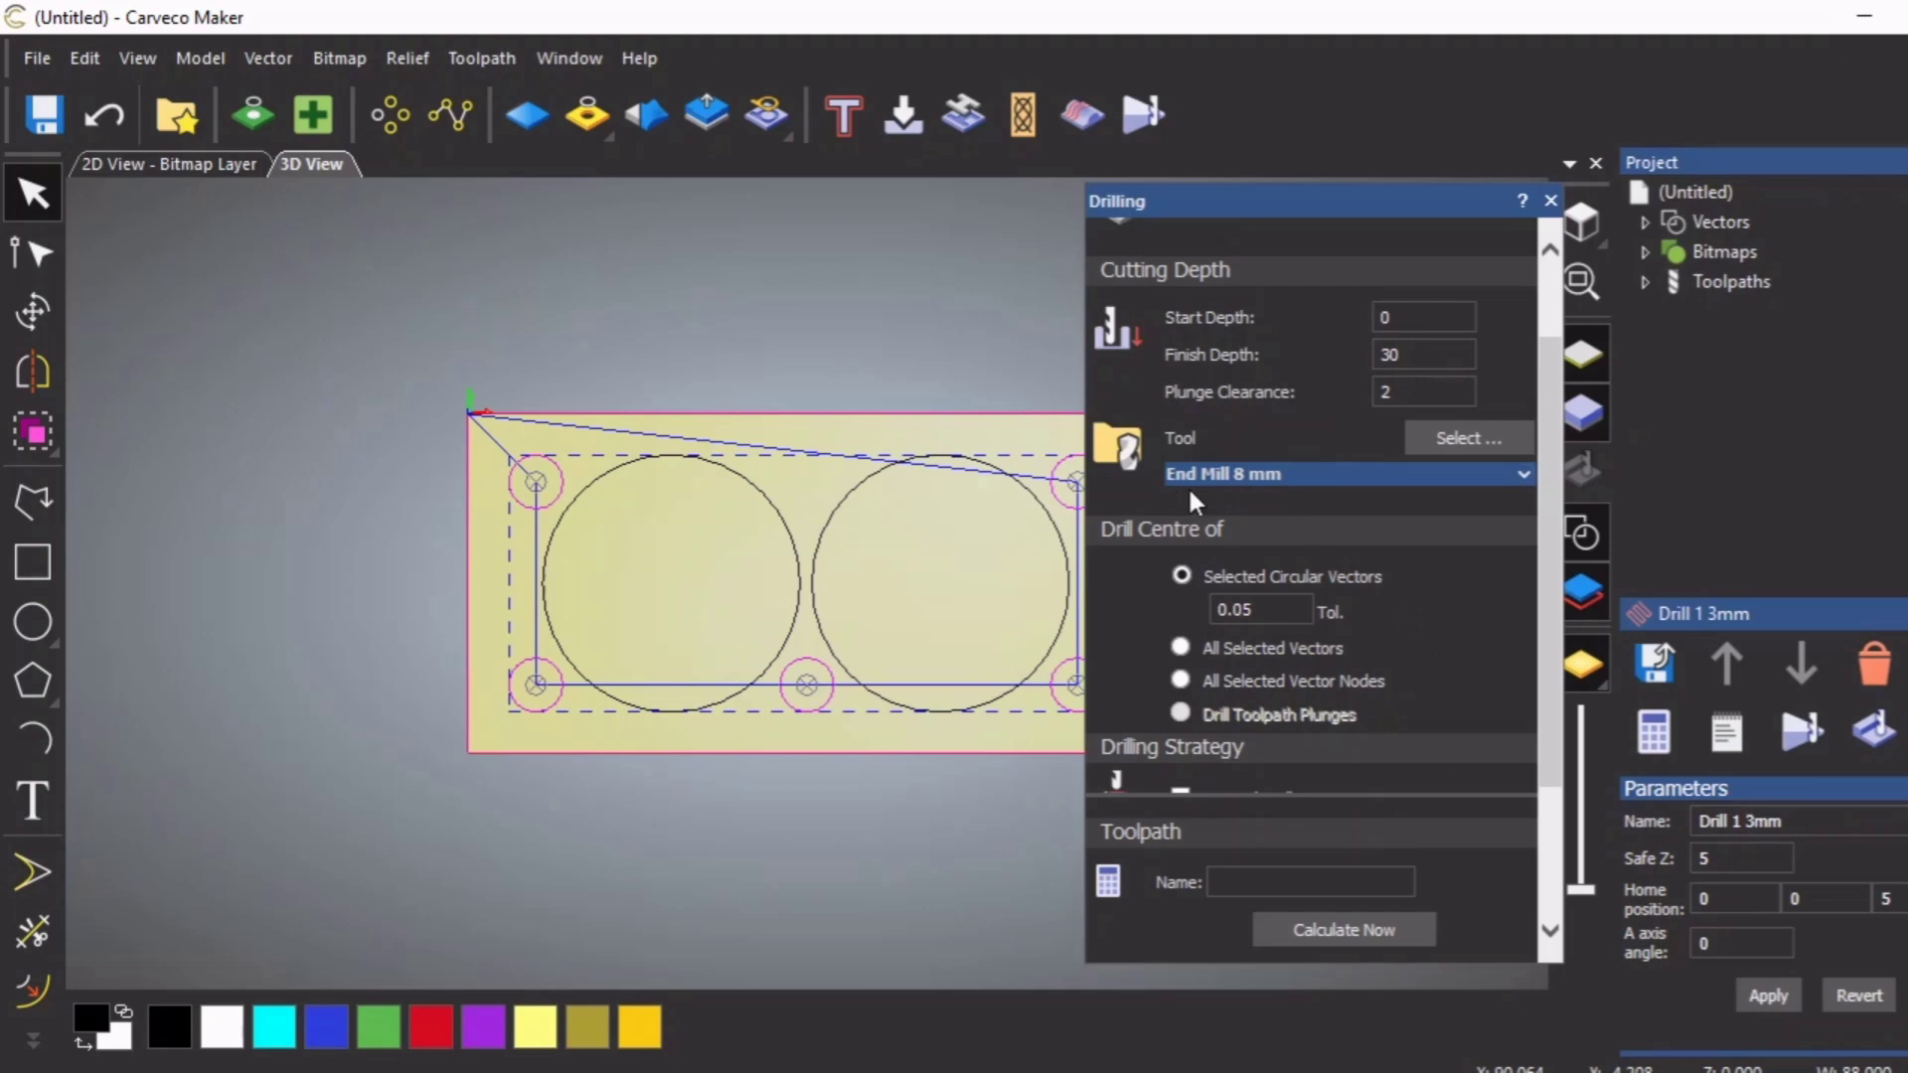
# Set the 8 mm end mill's stepdown to 1 mm, feed rate to 15 mm/sec and plunge rate to 5 mm/sec
pyautogui.click(1520, 474)
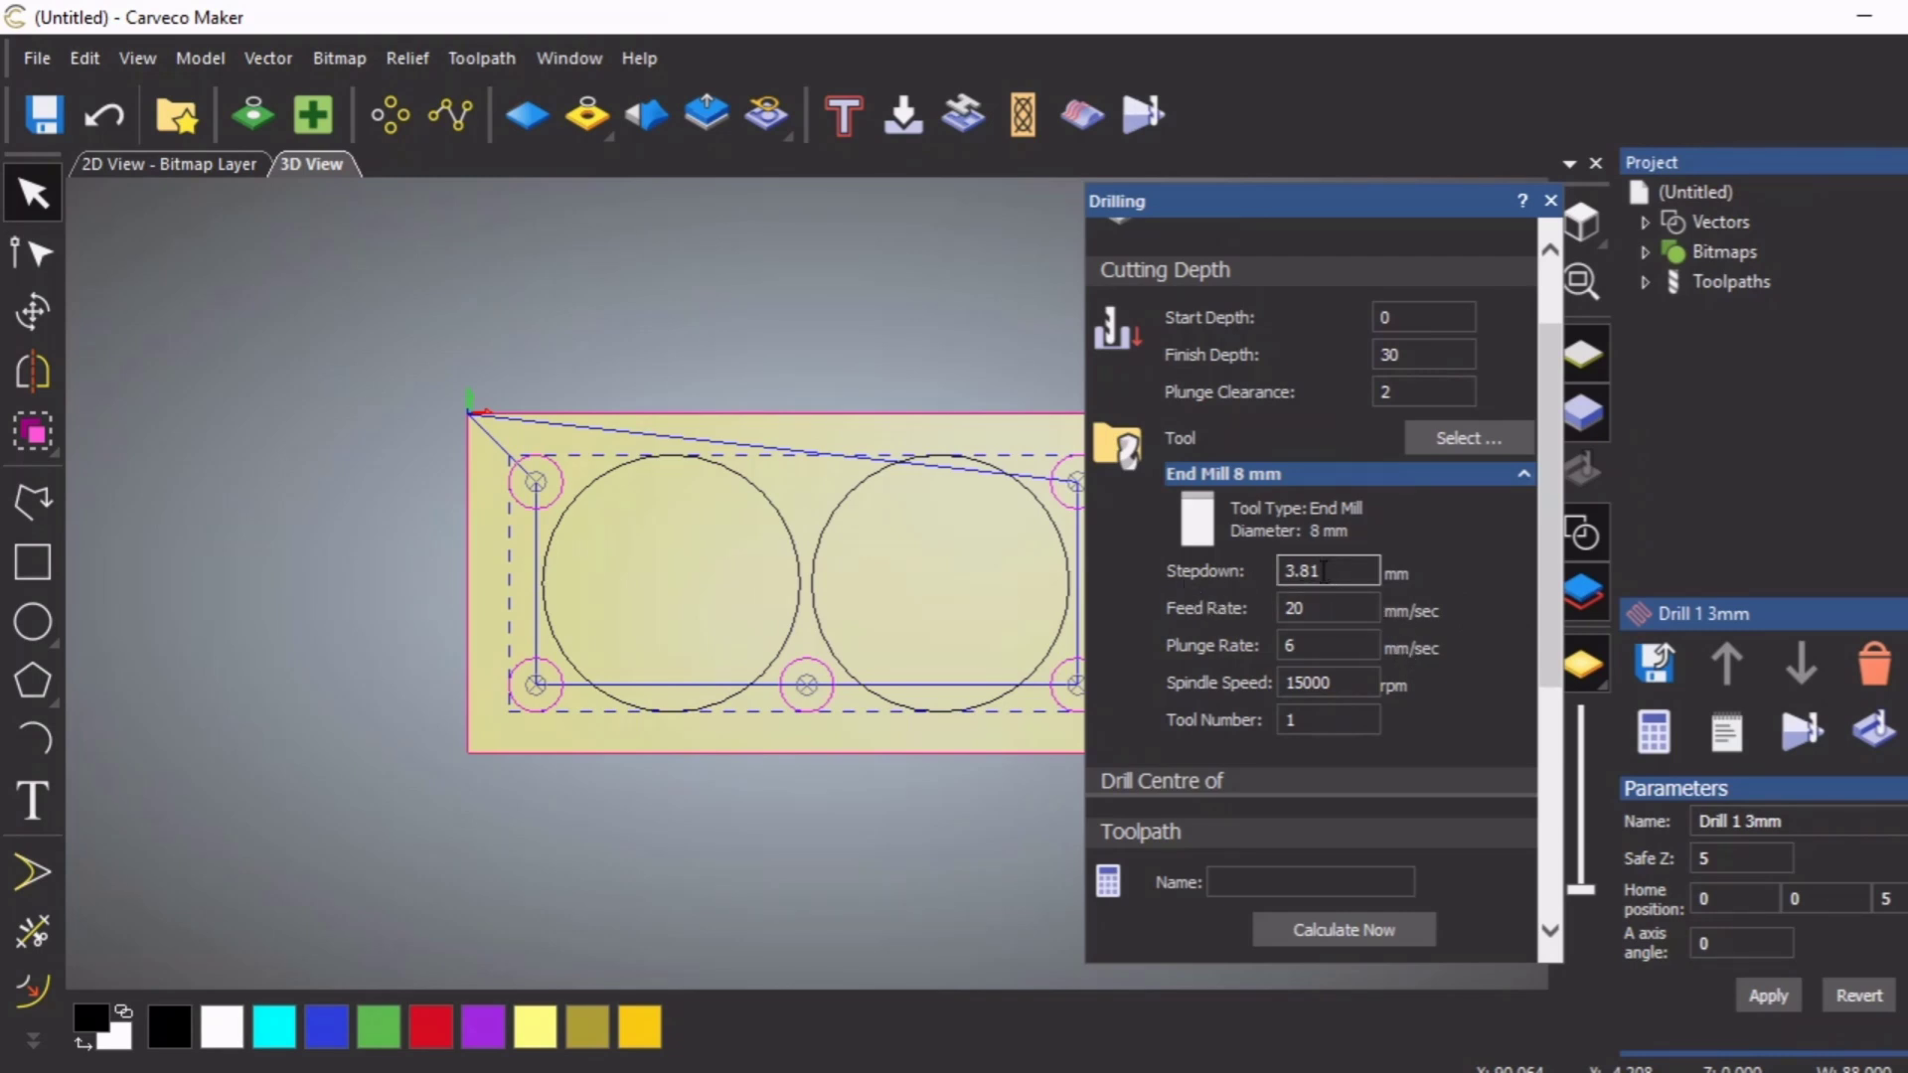
pyautogui.moveTo(1323, 573); pyautogui.dragTo(1285, 578)
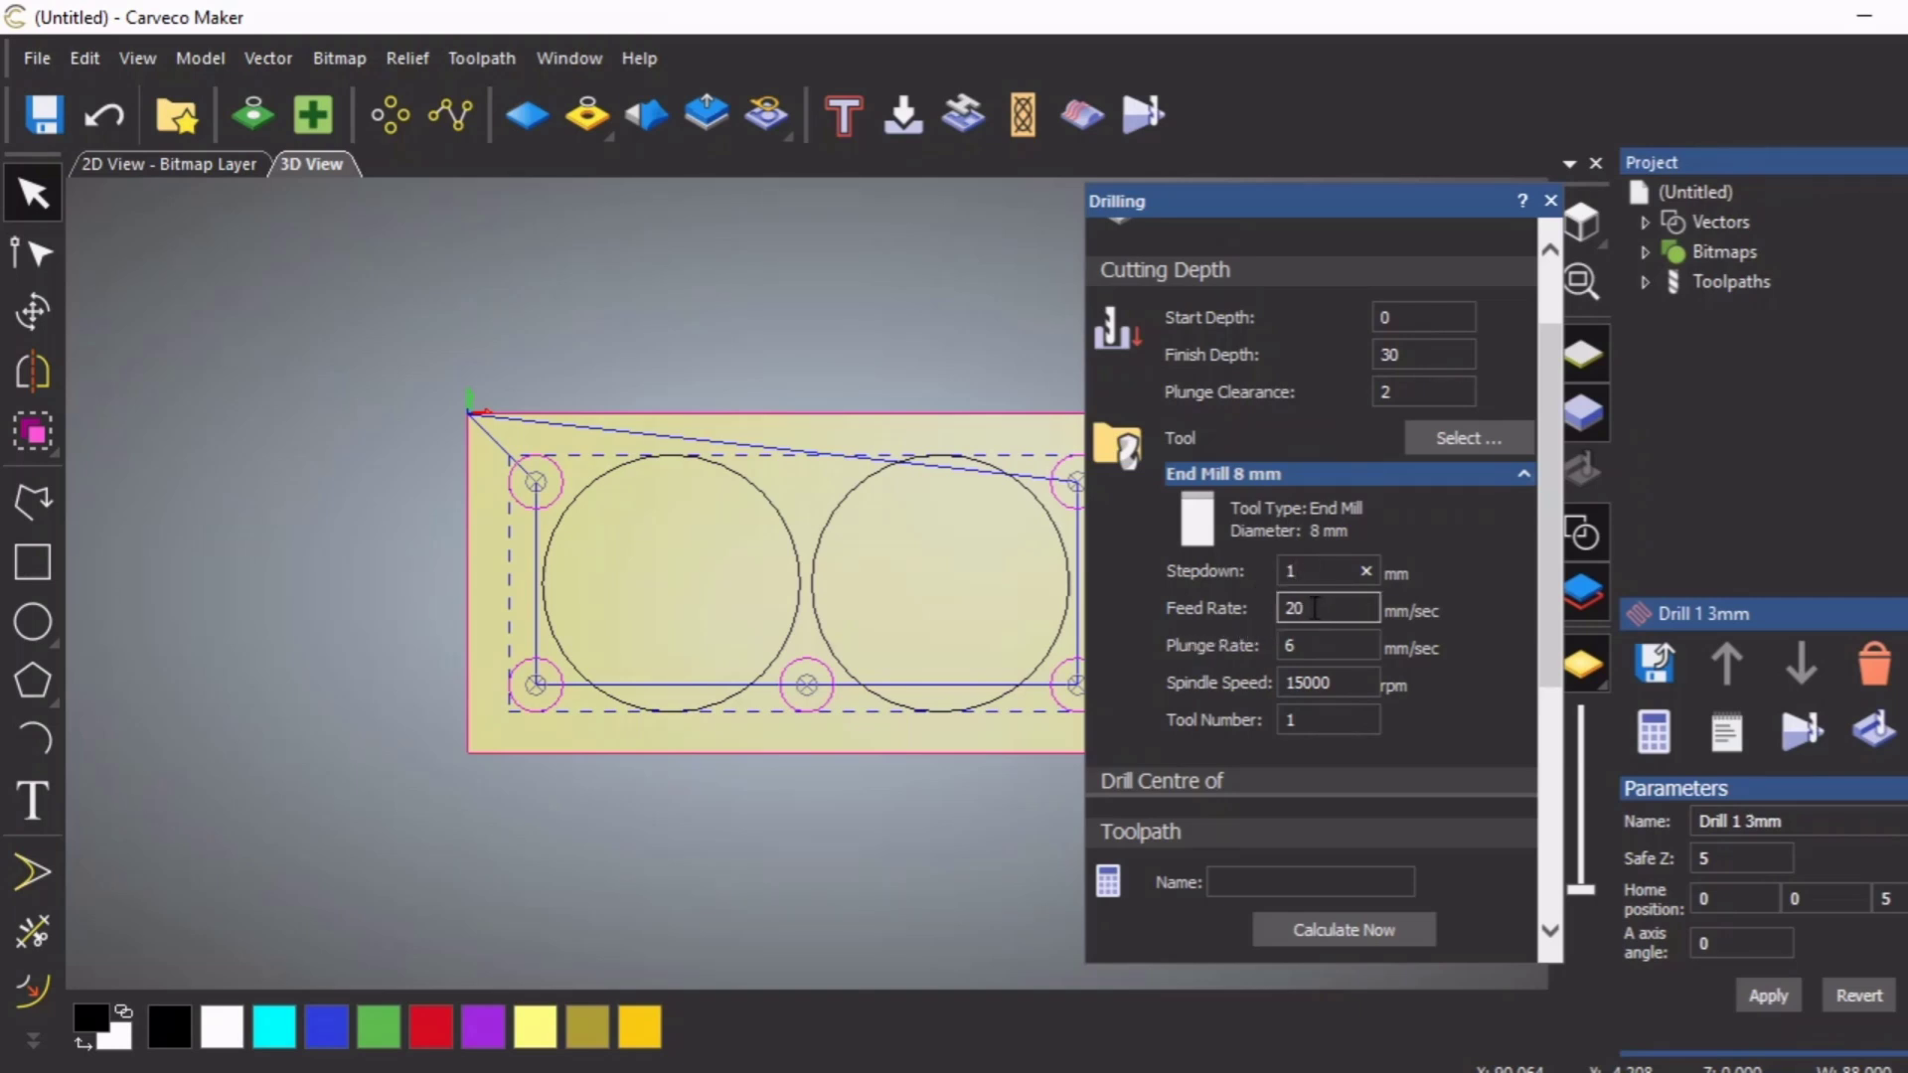
pyautogui.moveTo(1309, 608); pyautogui.dragTo(1287, 608)
pyautogui.write('15')
pyautogui.moveTo(1305, 646); pyautogui.dragTo(1282, 646)
pyautogui.write('5')
# Enable peck drilling with a retraction Z of 5
pyautogui.scroll(-1, 1427, 713)
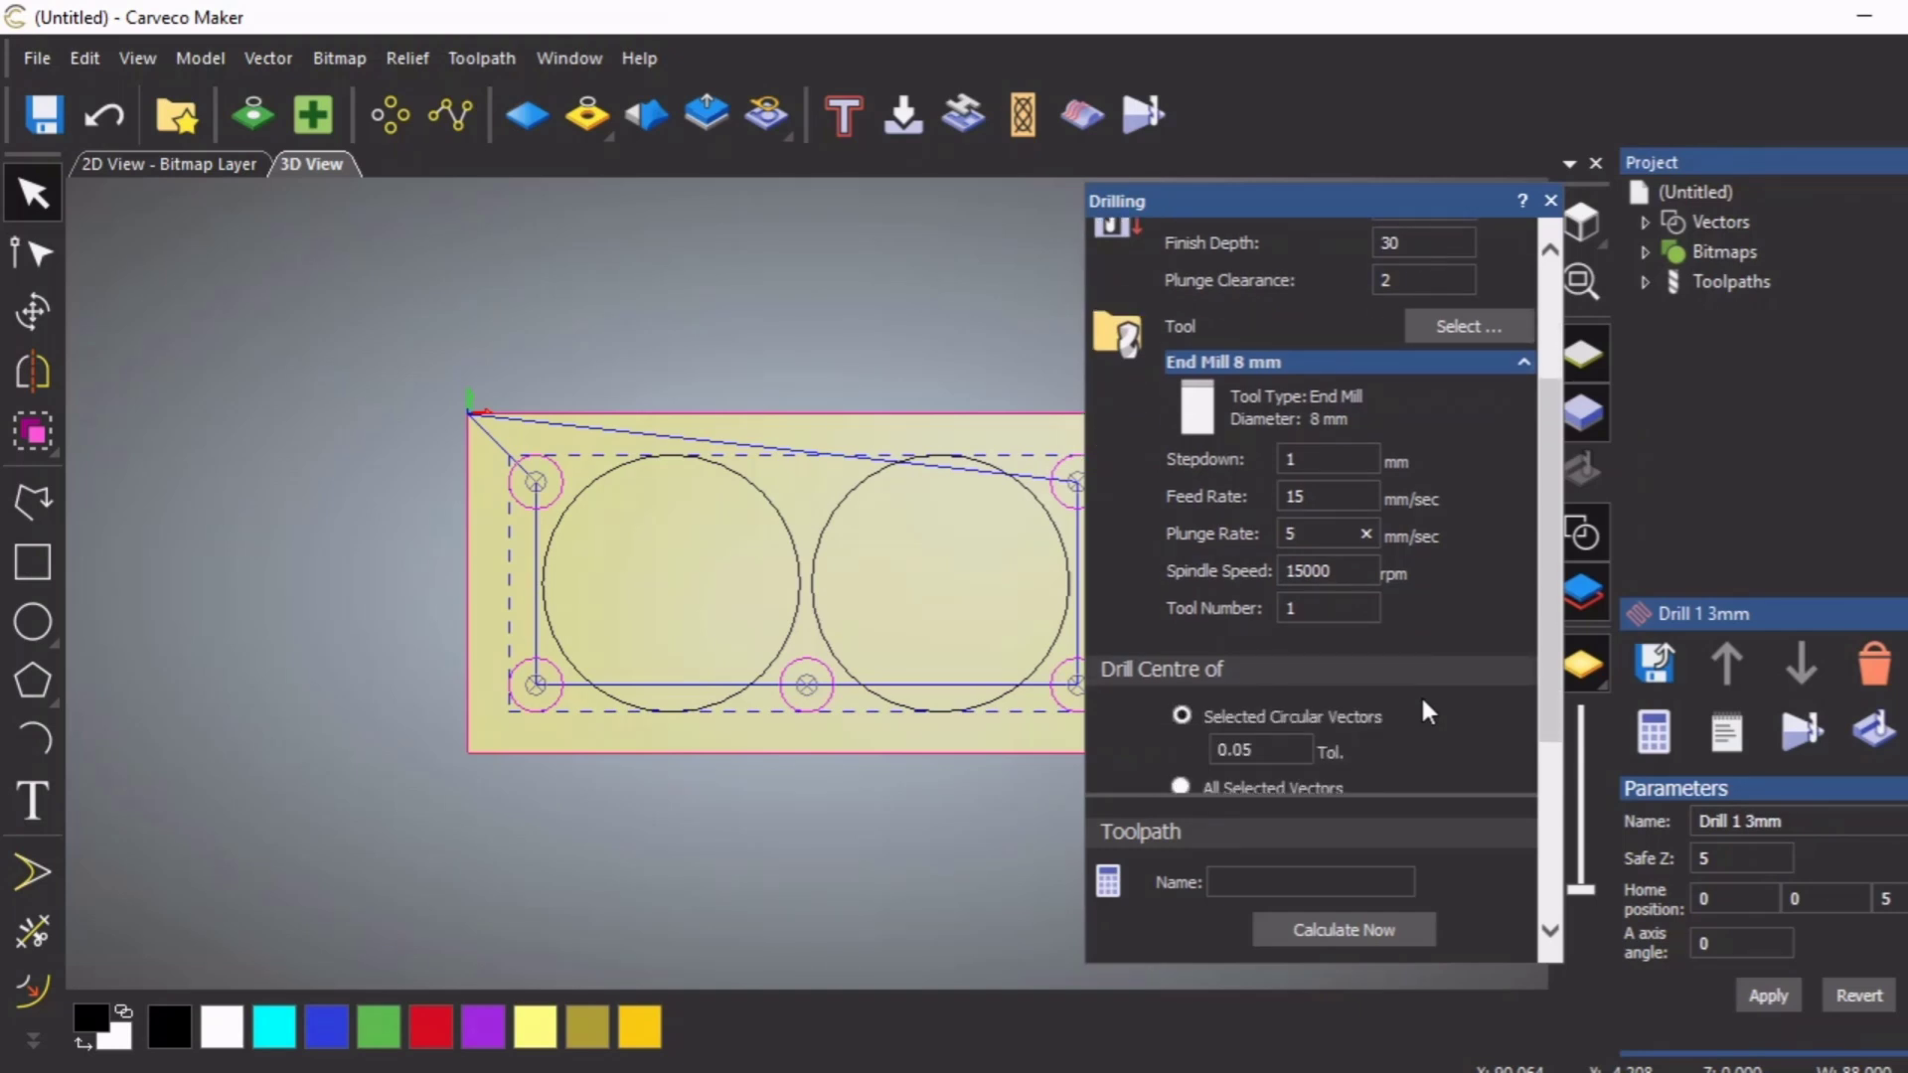
pyautogui.scroll(-1, 1424, 703)
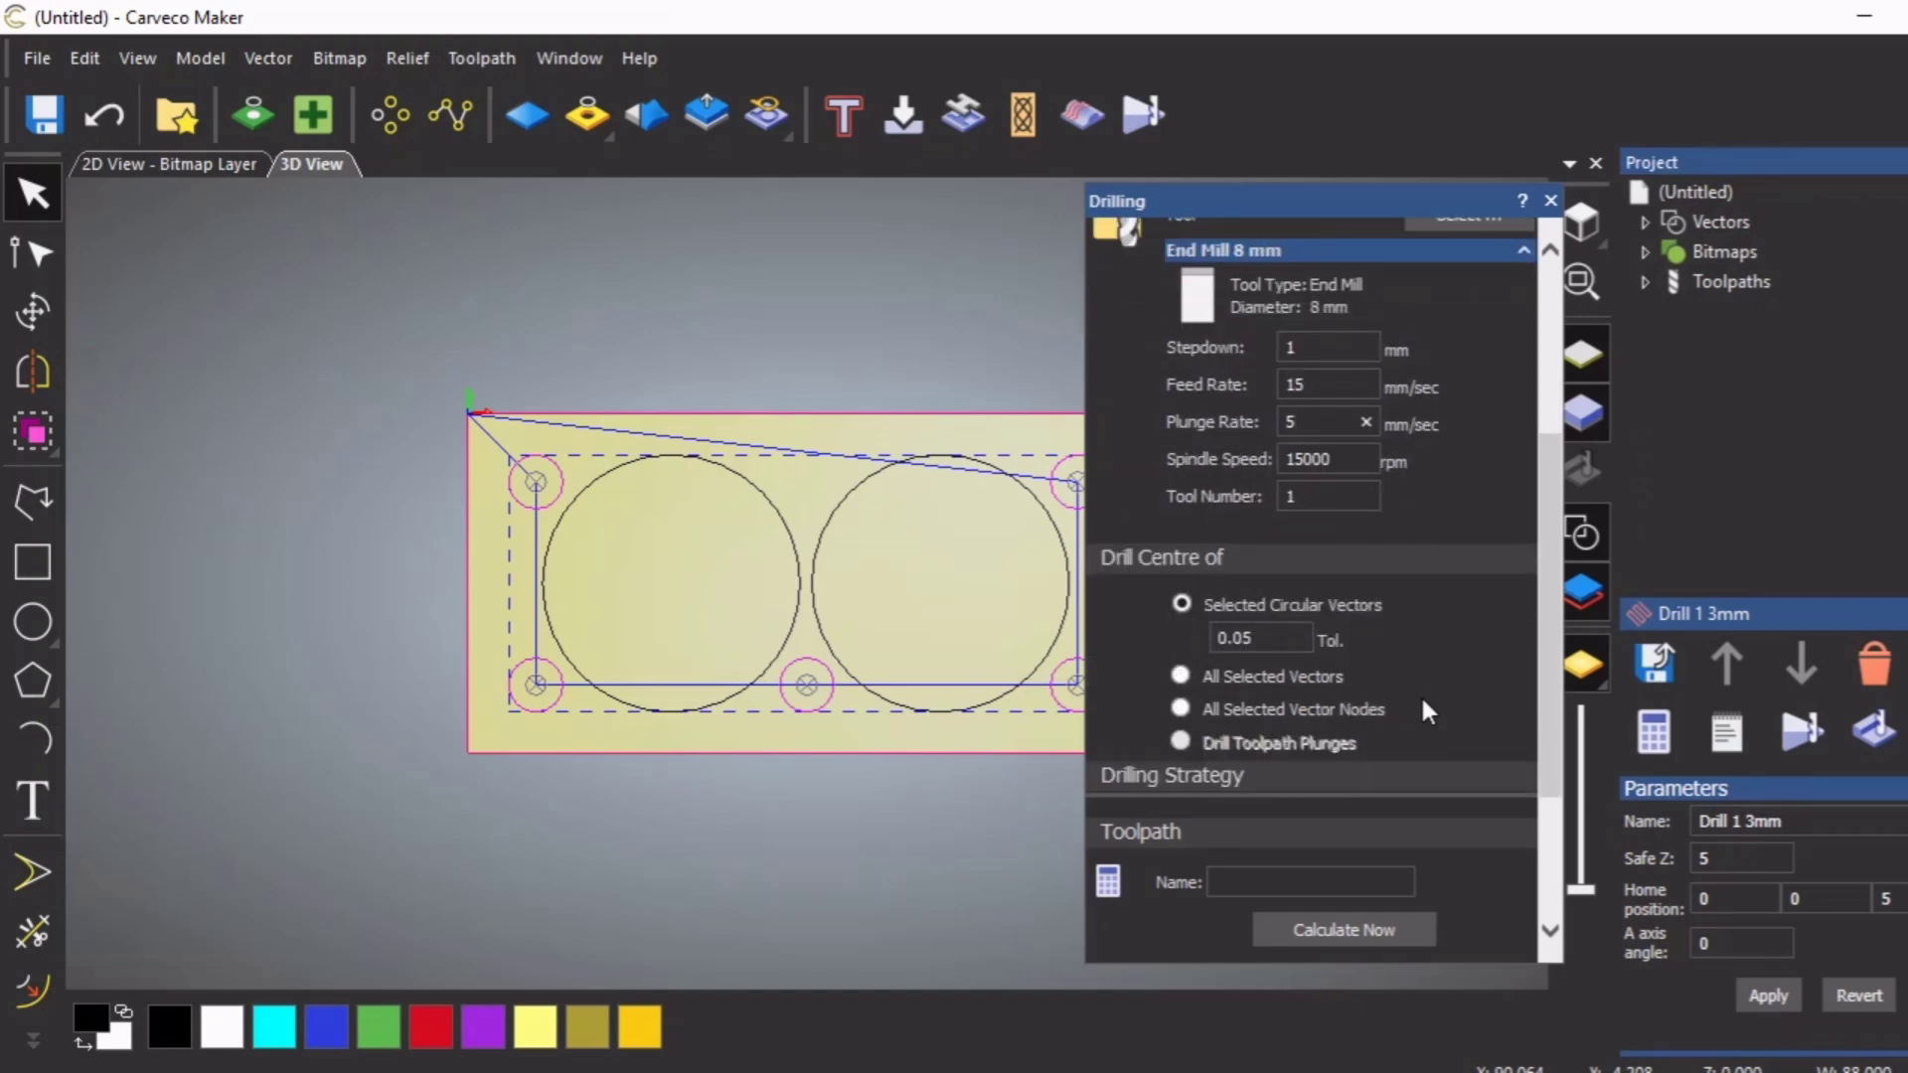
pyautogui.scroll(-1, 1422, 702)
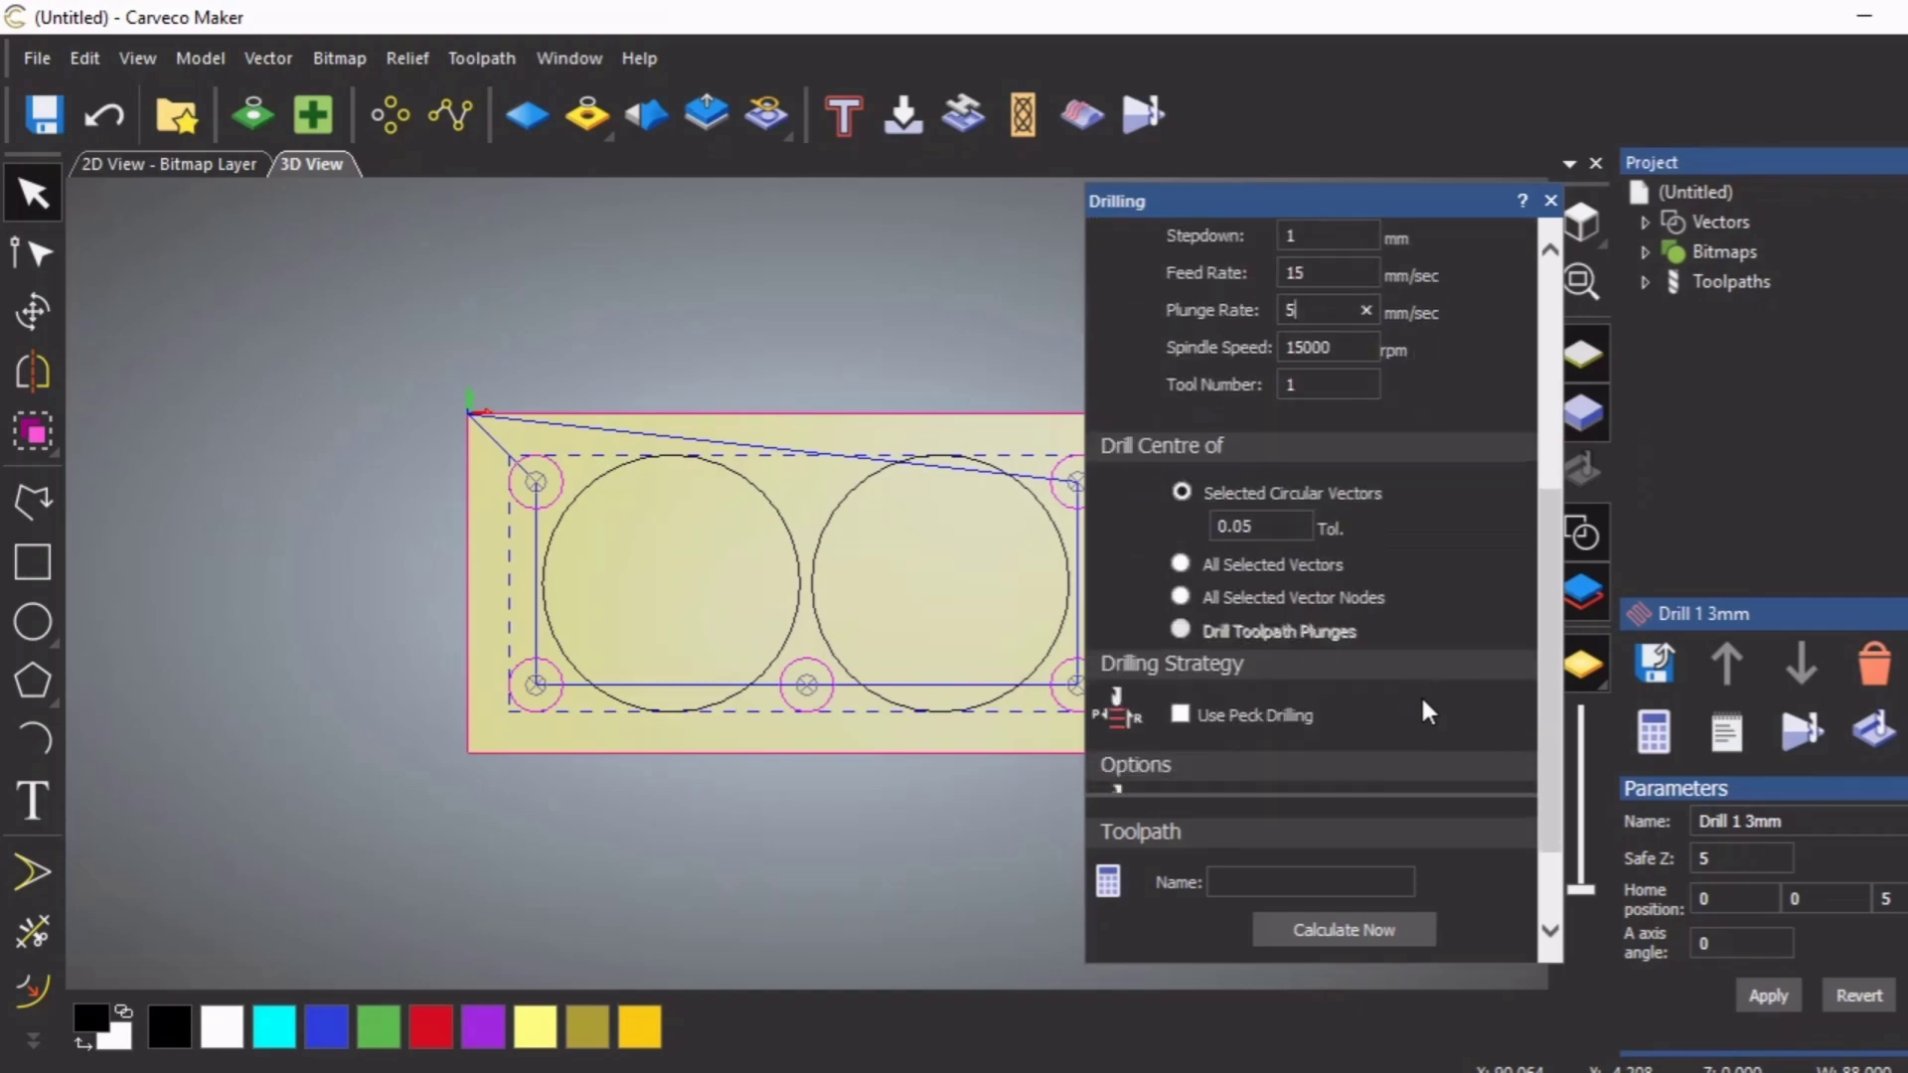
pyautogui.click(1180, 715)
pyautogui.scroll(-2, 1452, 708)
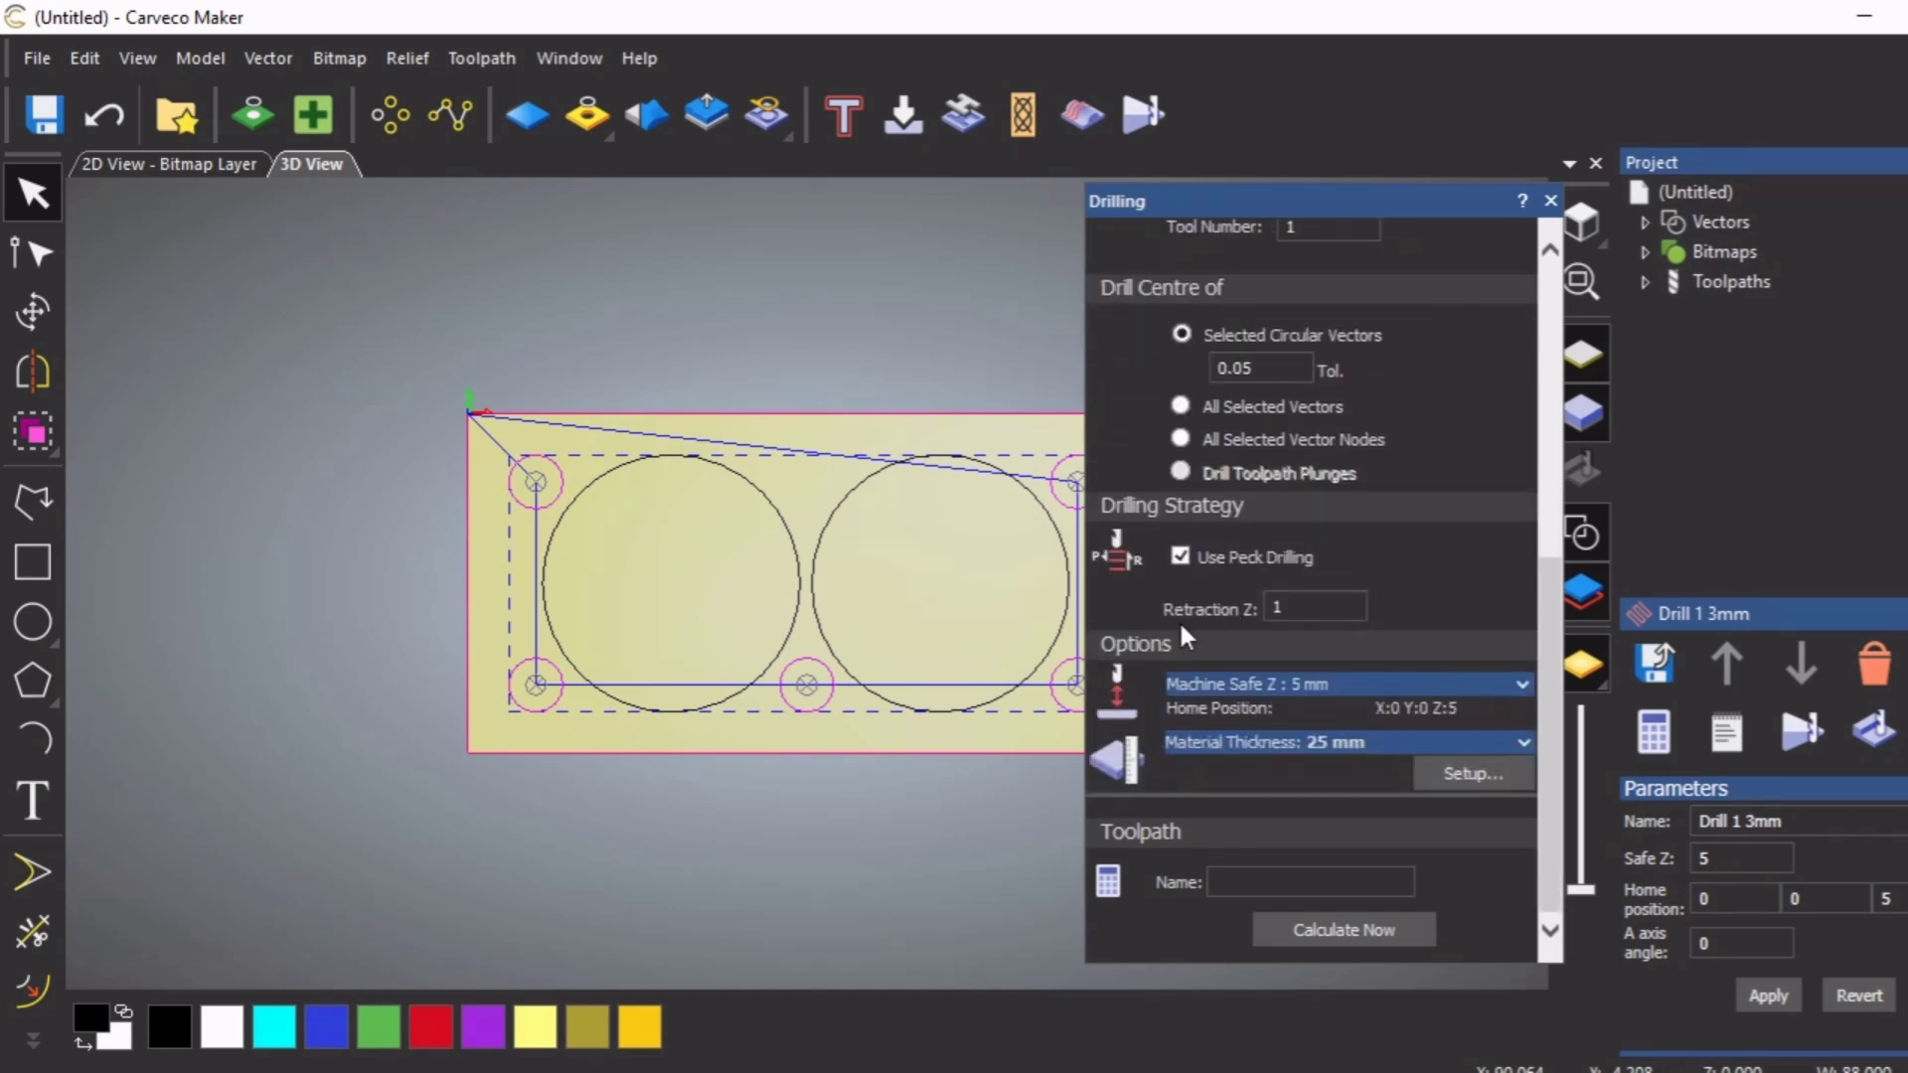
pyautogui.click(1285, 607)
pyautogui.click(1442, 602)
pyautogui.click(1281, 607)
pyautogui.write('5')
# Name the drilling toolpath "Drill 8mm" and calculate it
pyautogui.click(1214, 884)
pyautogui.write('Drill 8mm')
pyautogui.click(1366, 926)
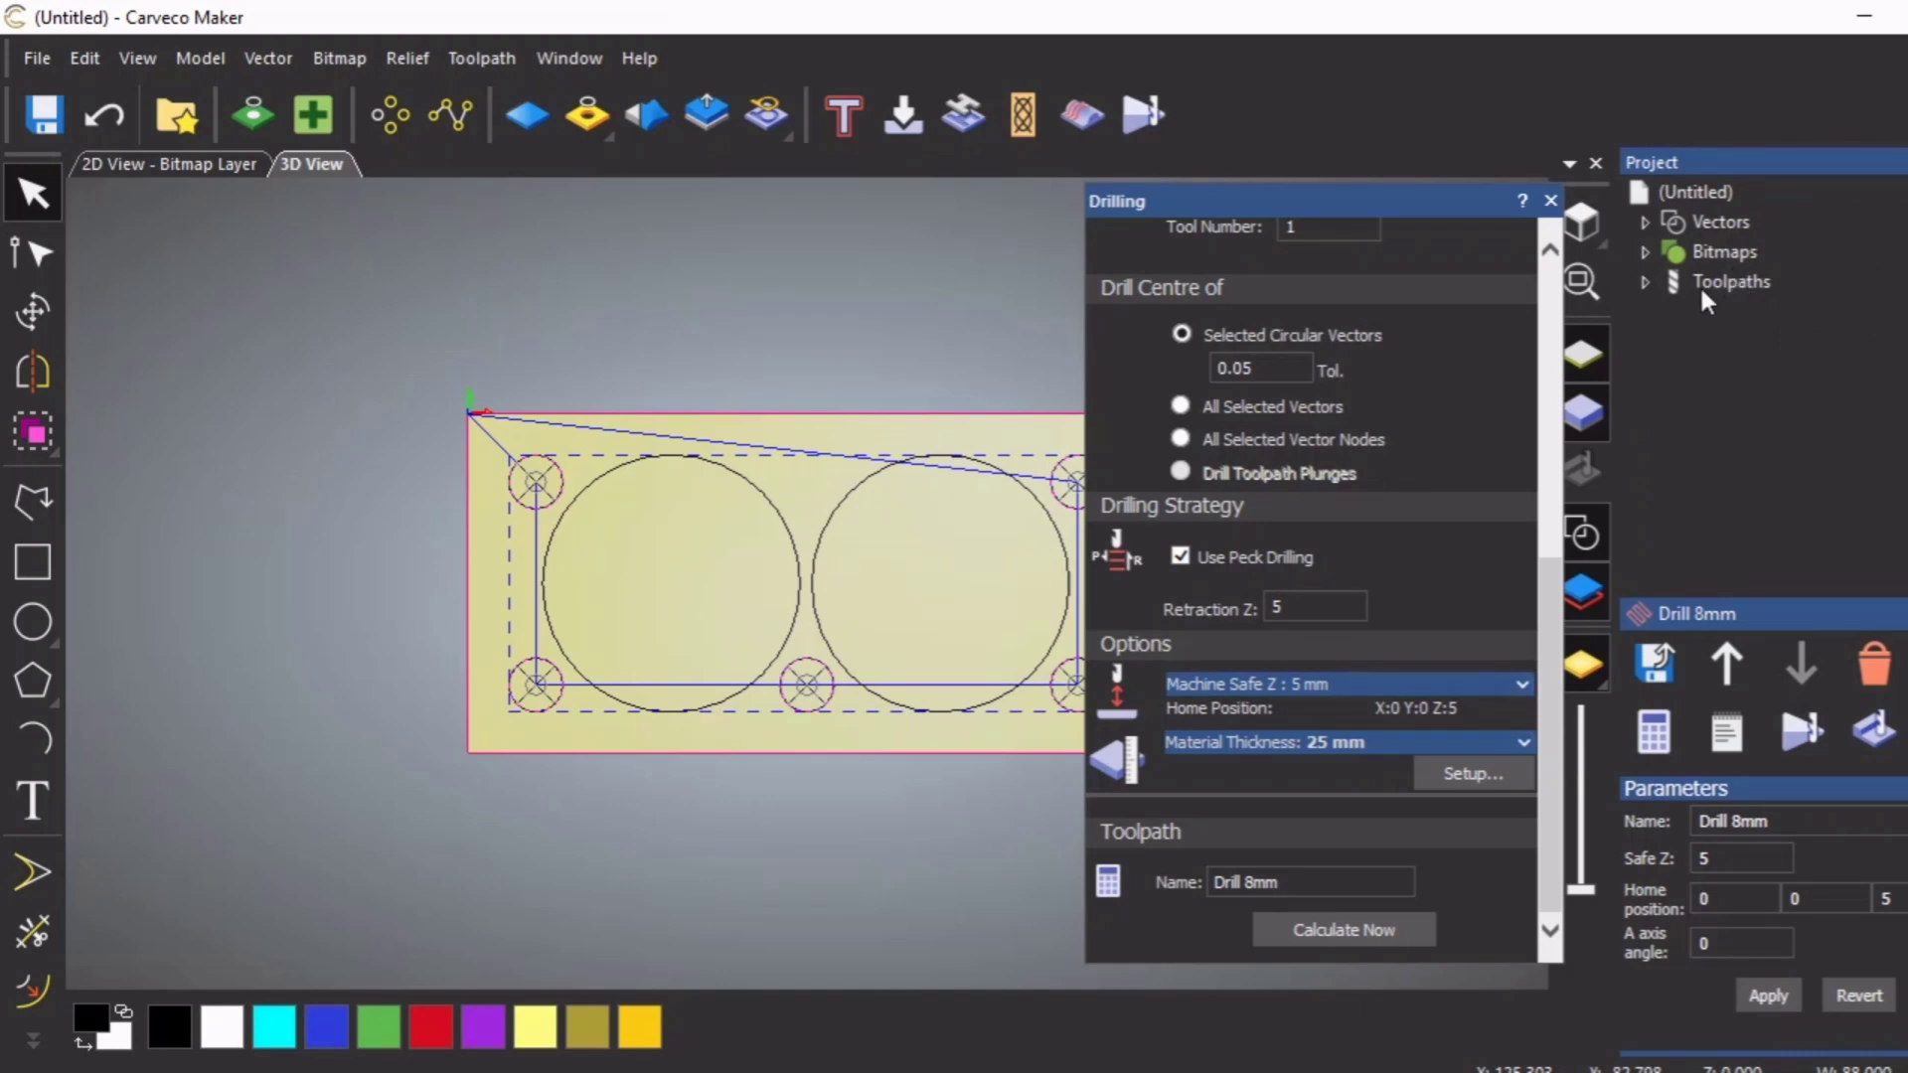
# Expand the project's toolpath list, close the drilling settings, and hide the "Drill 8mm" toolpath with nothing selected
pyautogui.click(1644, 281)
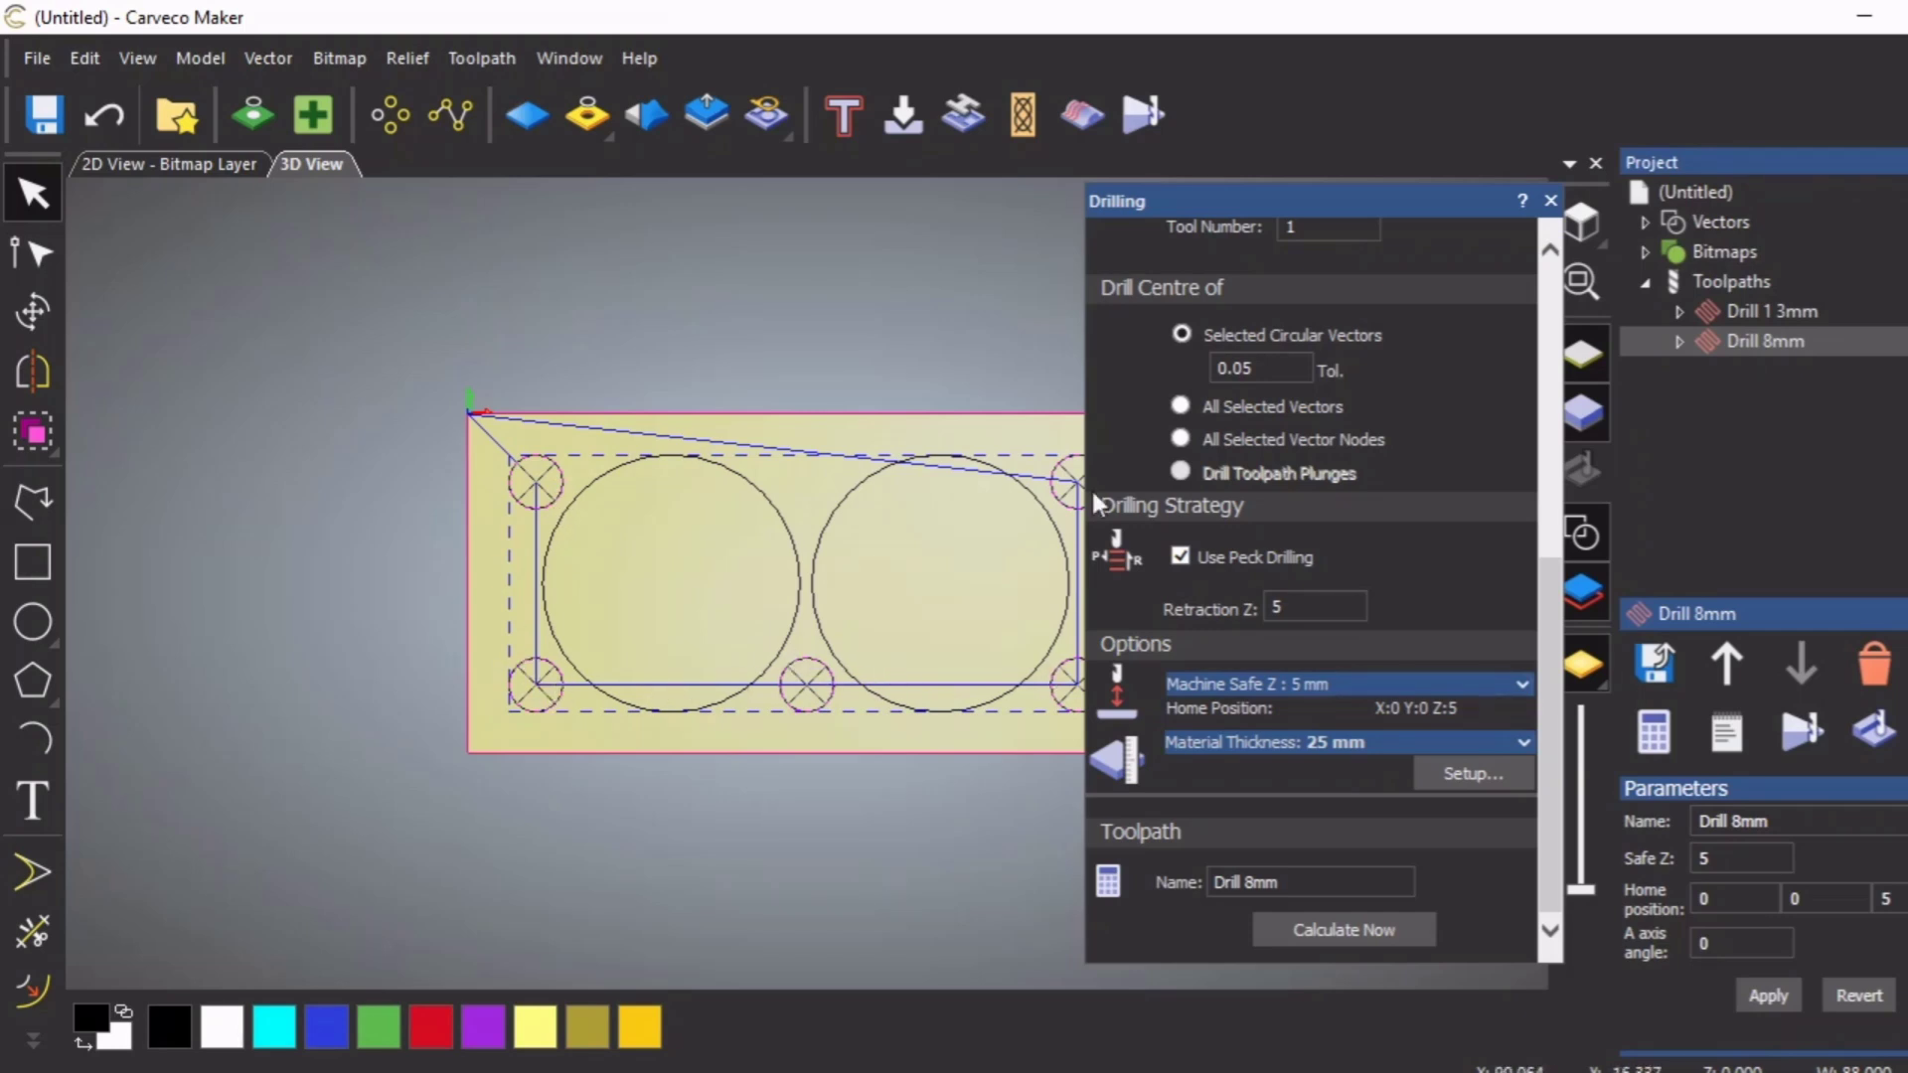
pyautogui.click(1550, 201)
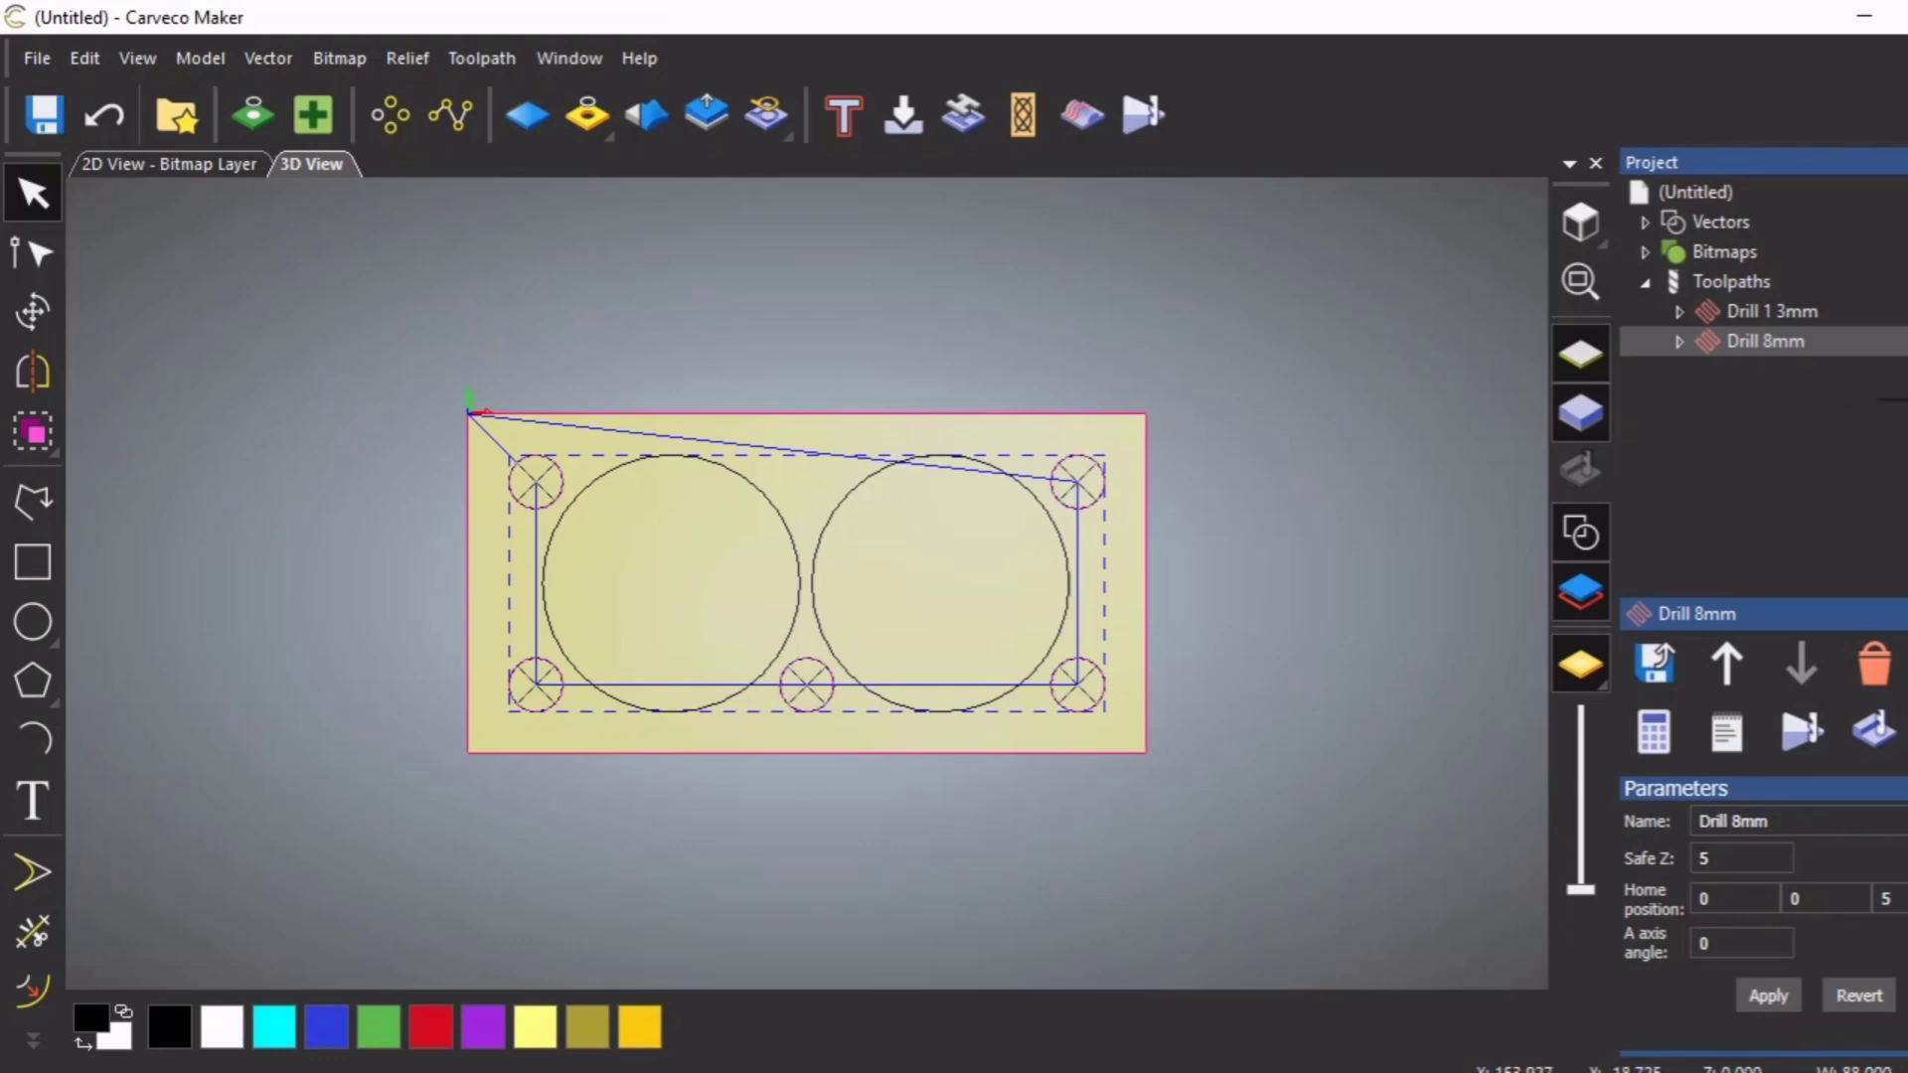
pyautogui.click(1905, 342)
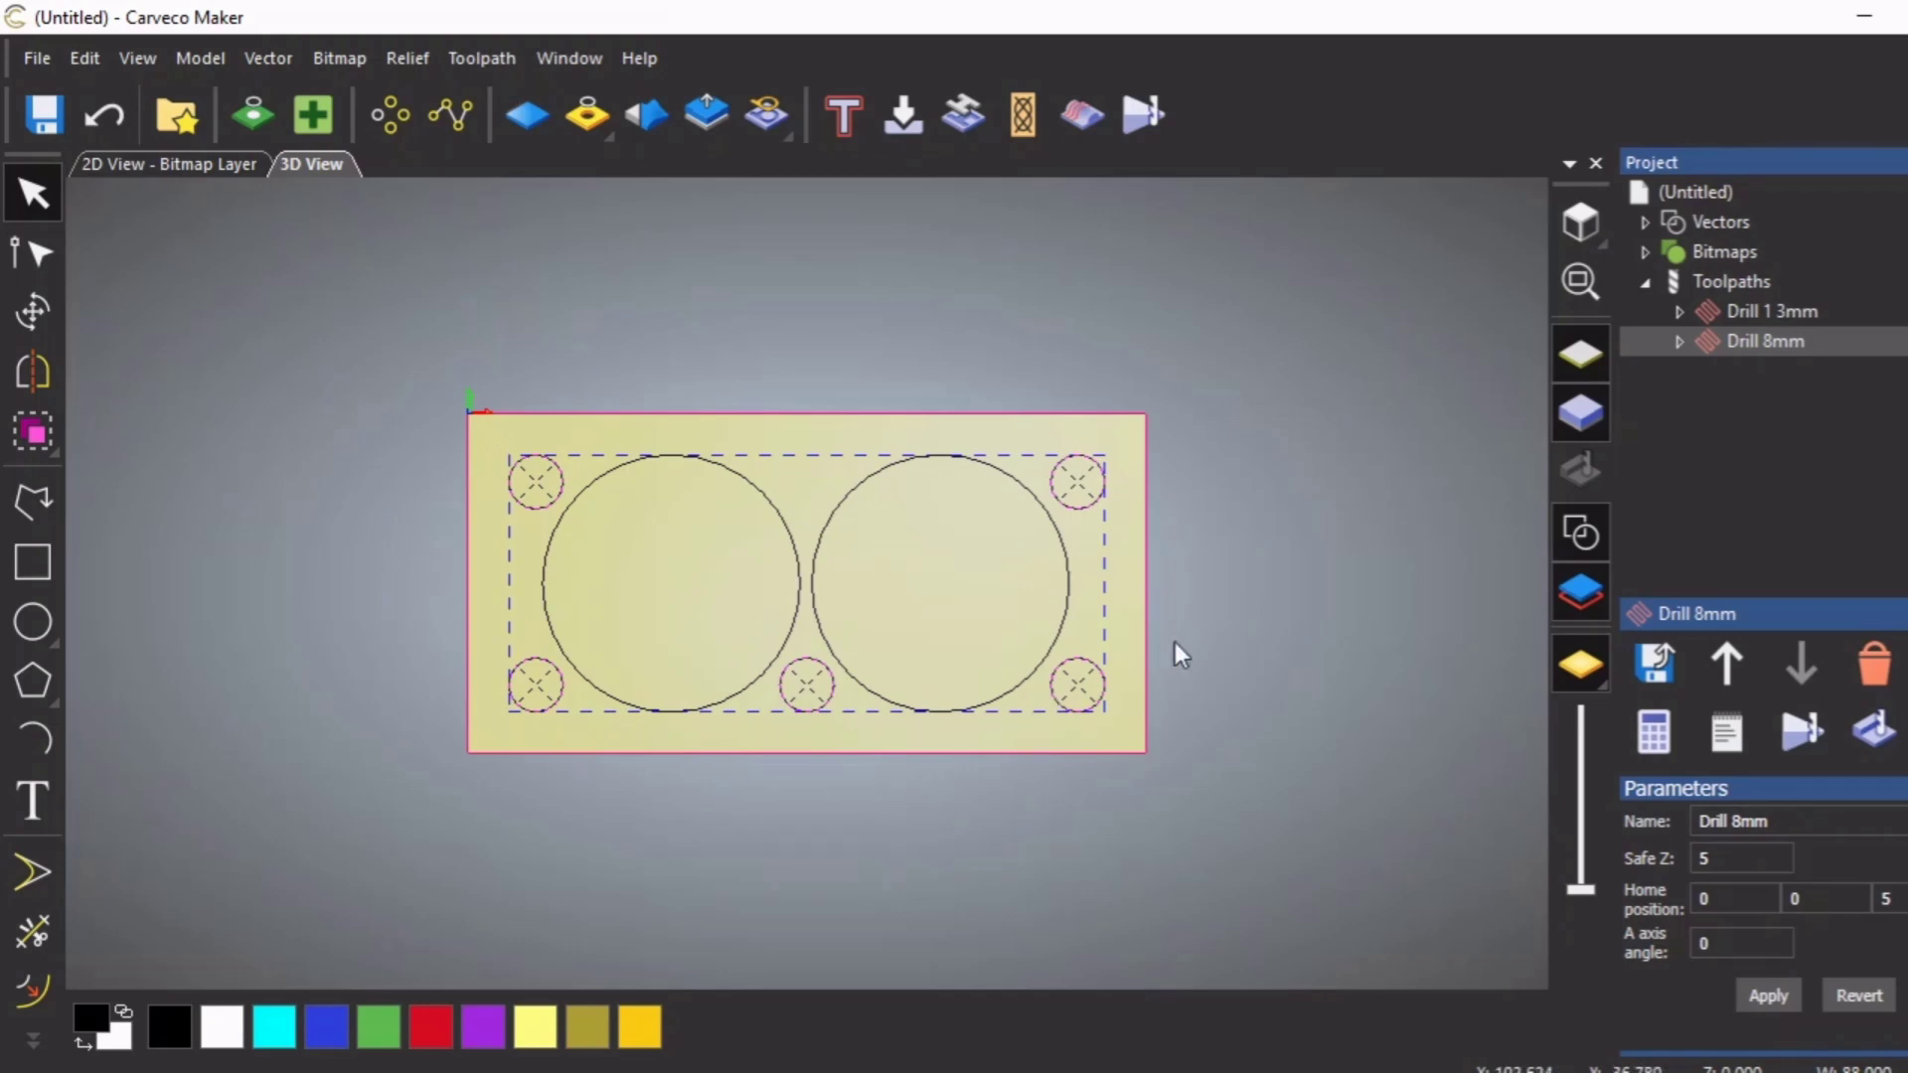
pyautogui.click(1197, 477)
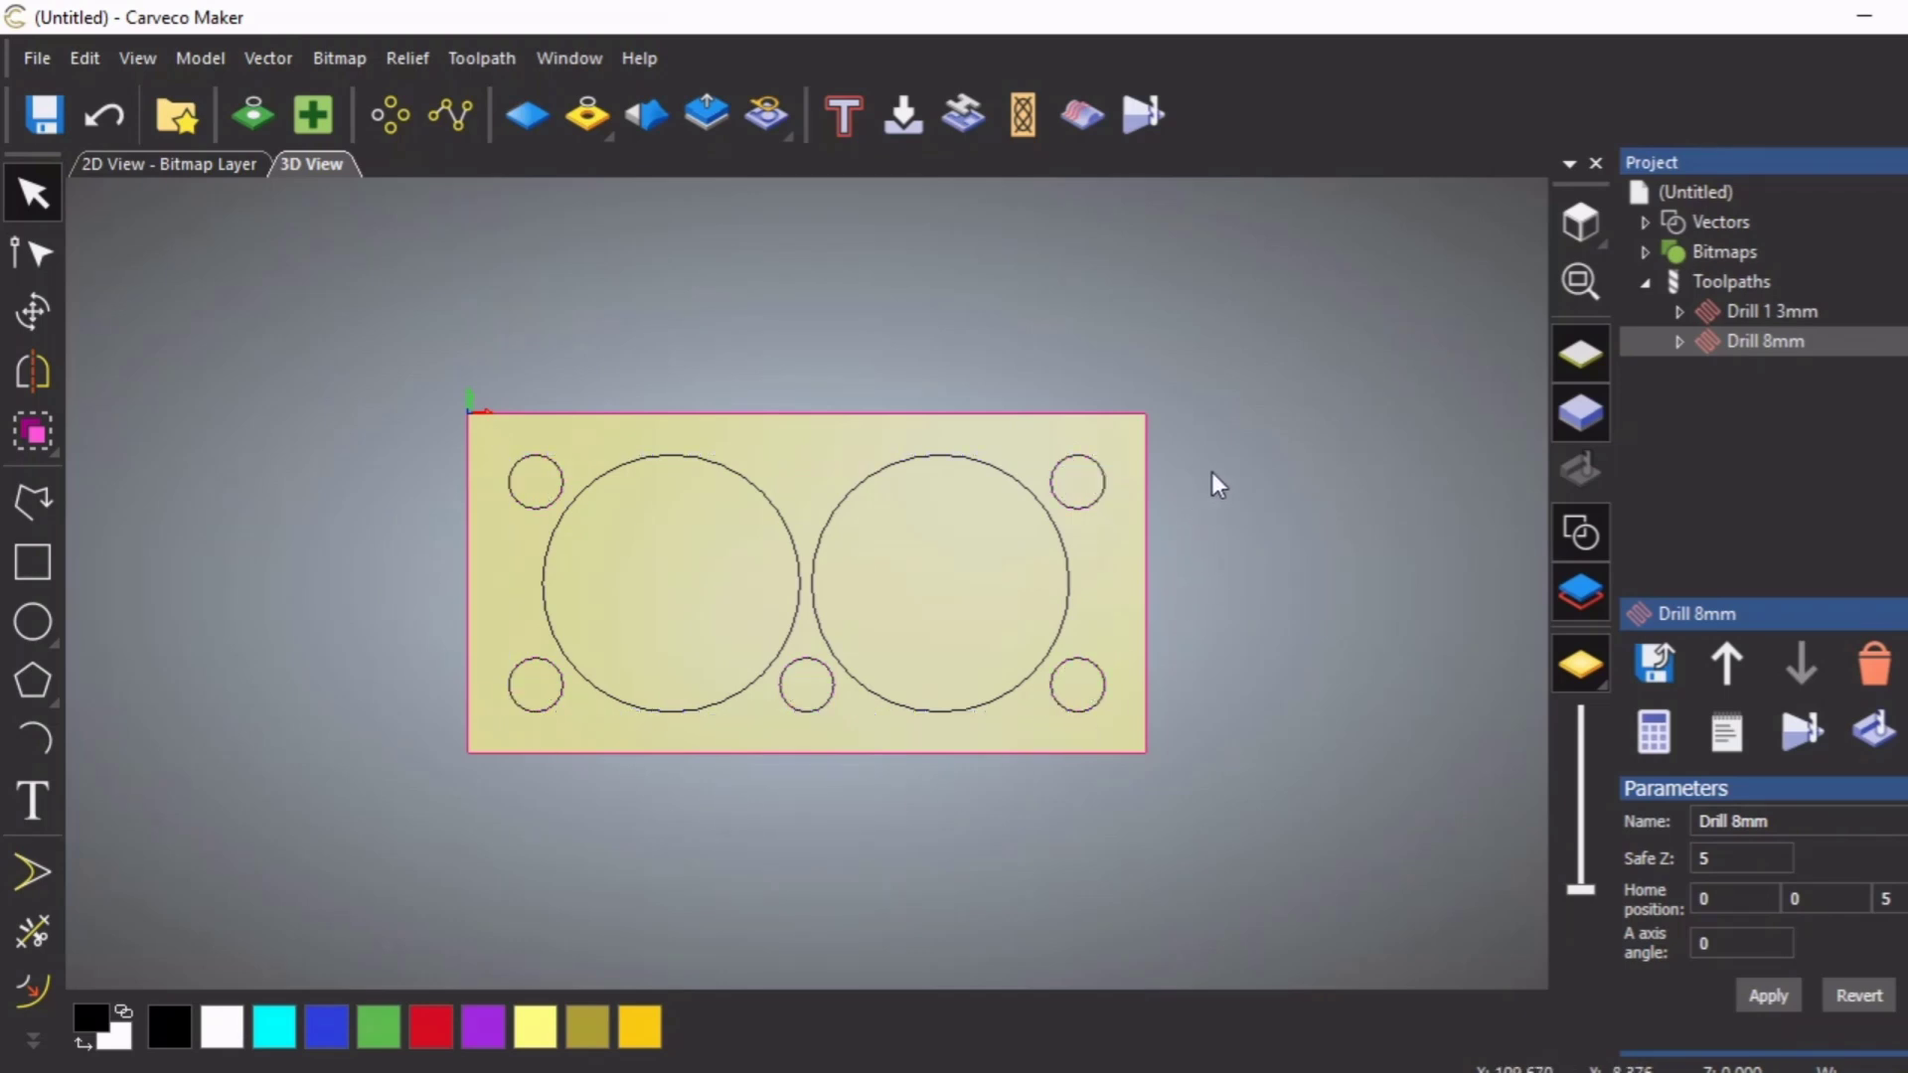
pyautogui.click(777, 521)
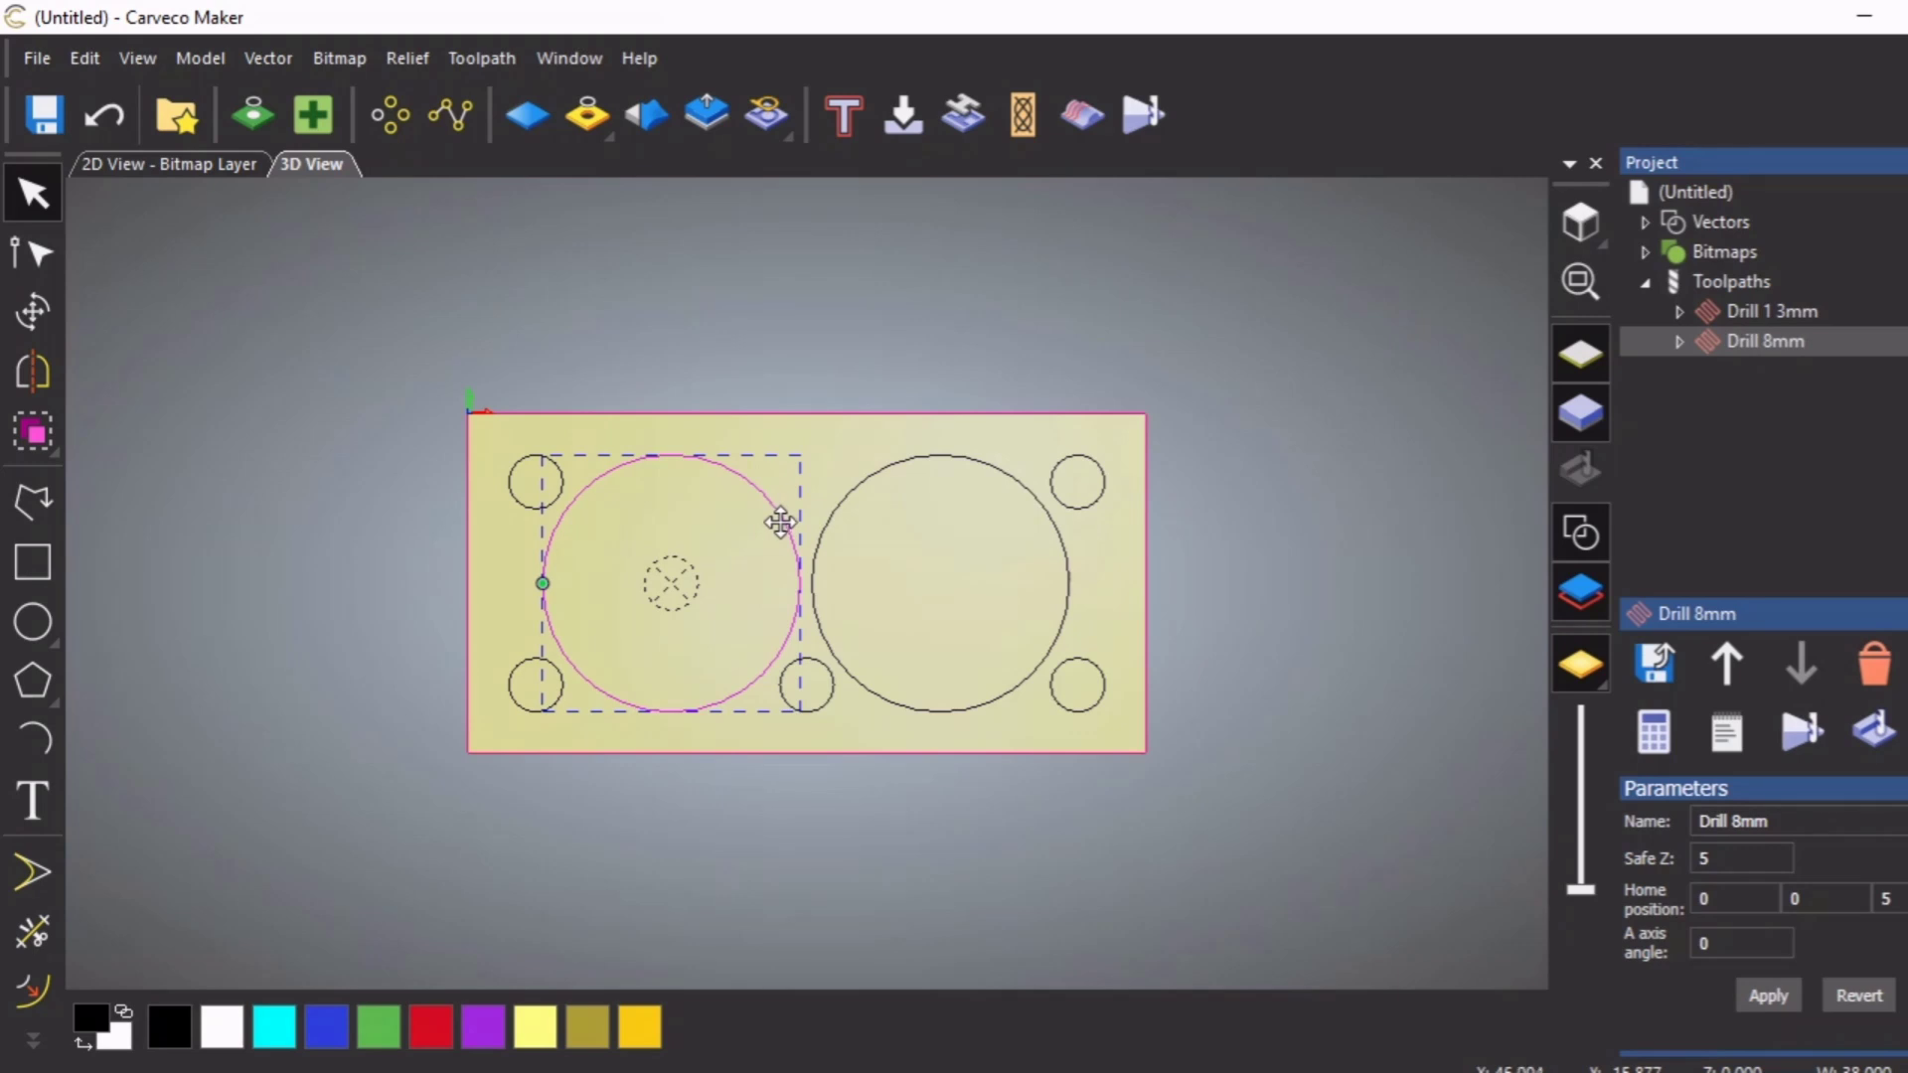
pyautogui.keyDown('shift'); pyautogui.click(838, 506); pyautogui.keyUp('shift')
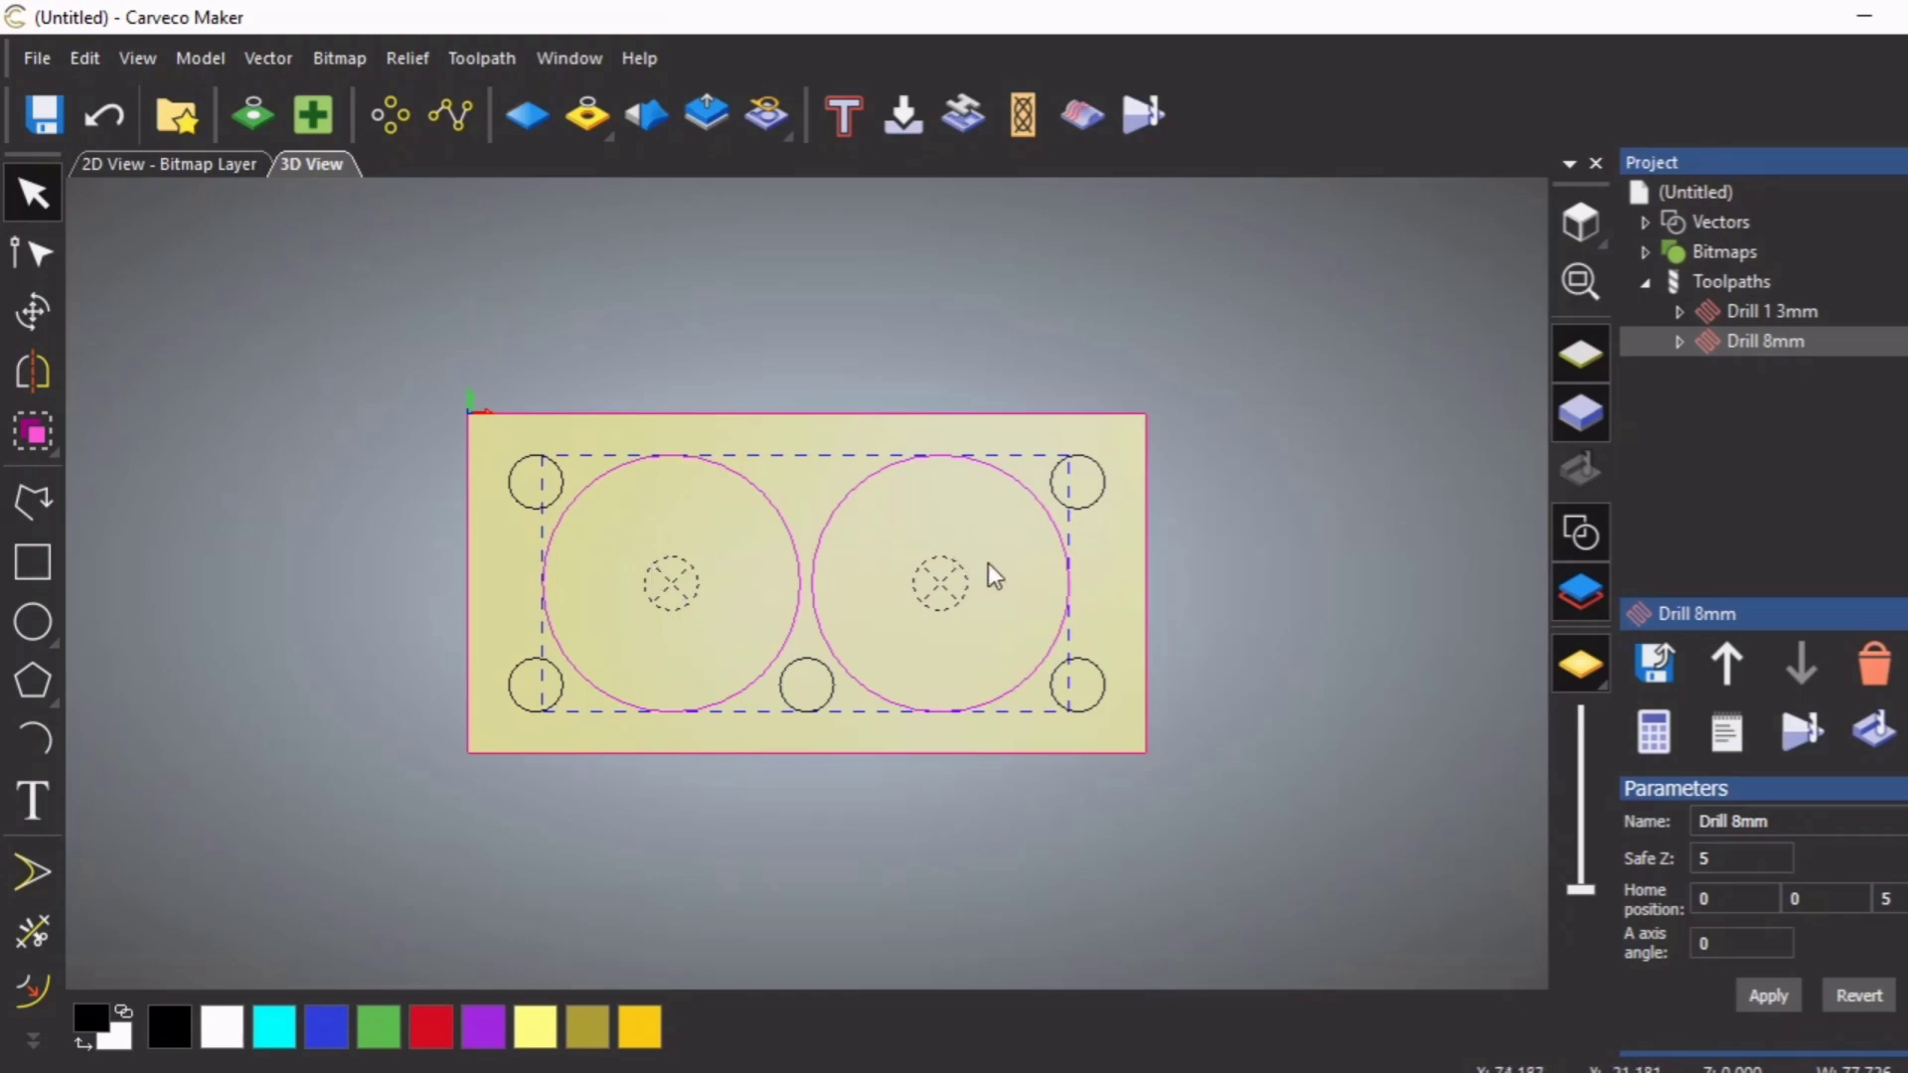
pyautogui.click(1252, 536)
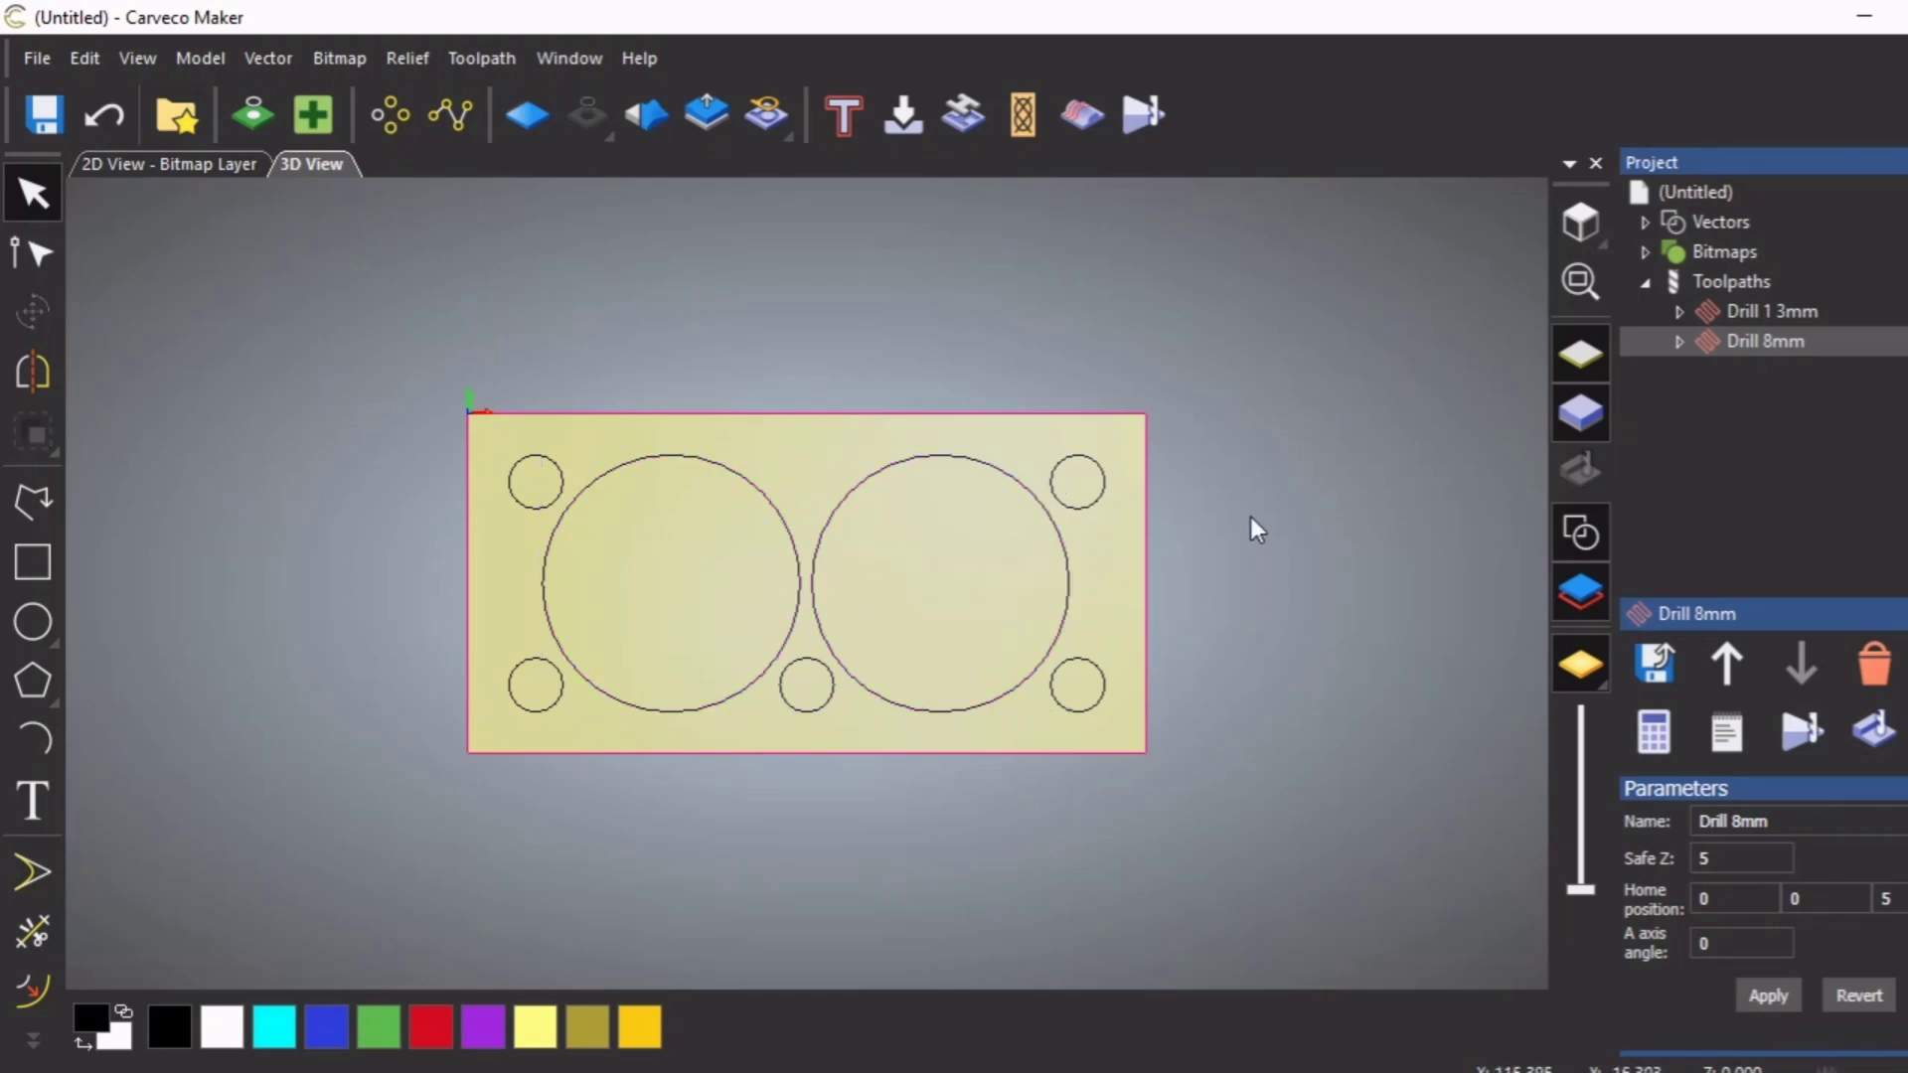
# Start a 2D area clearance toolpath for the left 38 mm circle with a finish depth of 26 mm
pyautogui.click(779, 517)
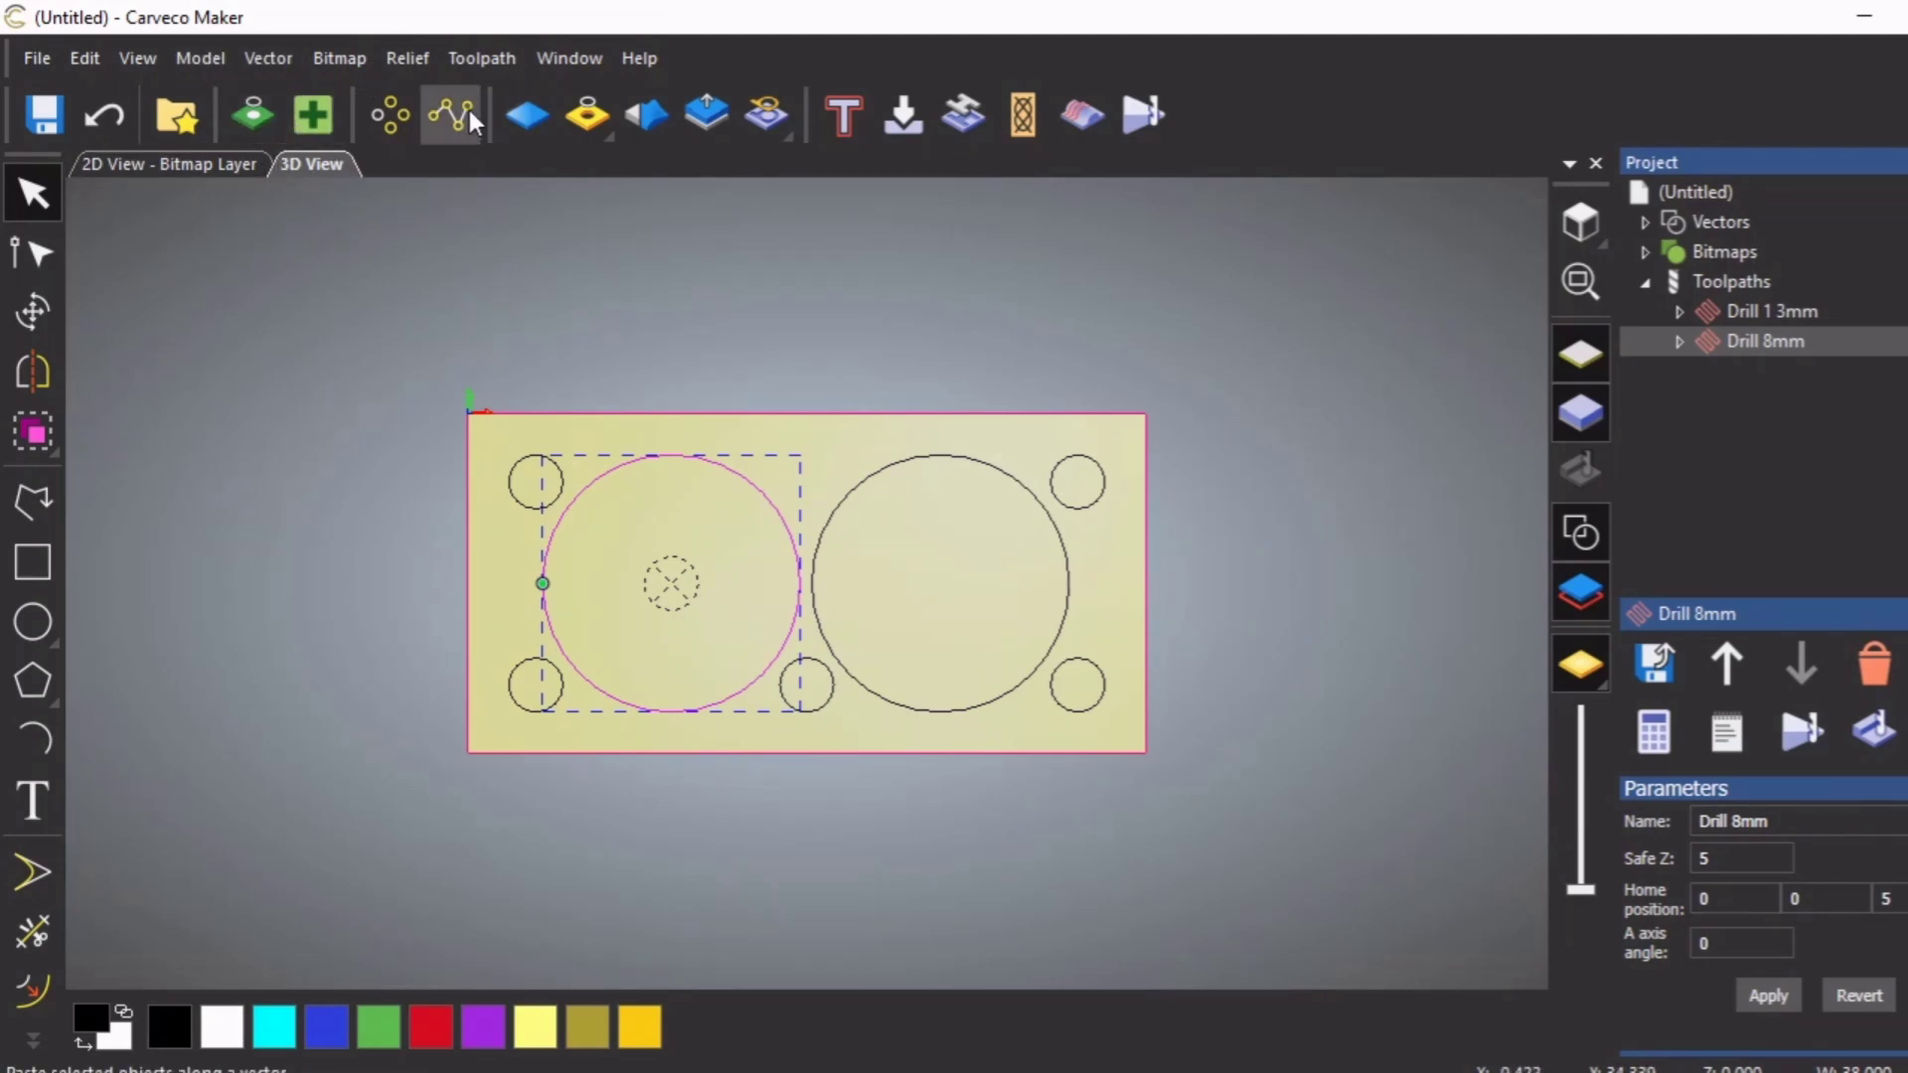
pyautogui.click(482, 57)
pyautogui.moveTo(513, 207)
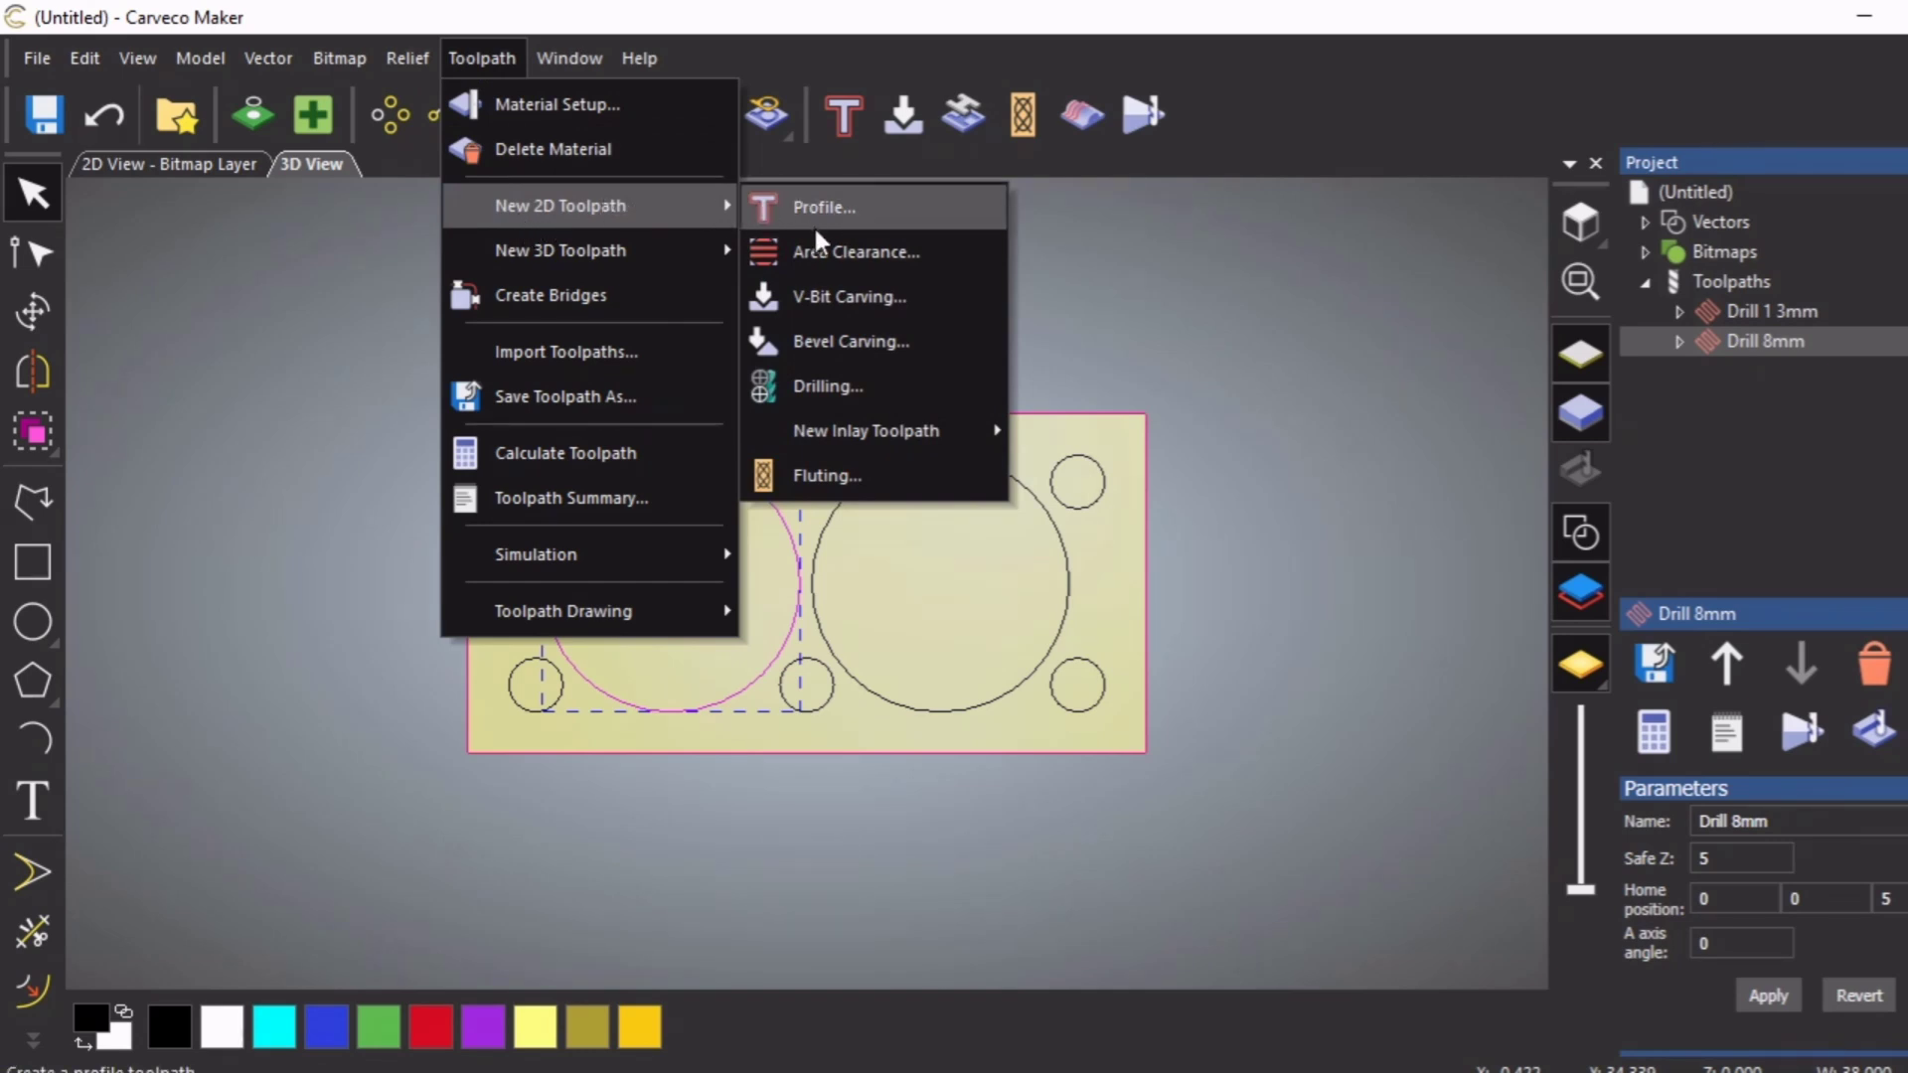
pyautogui.click(855, 250)
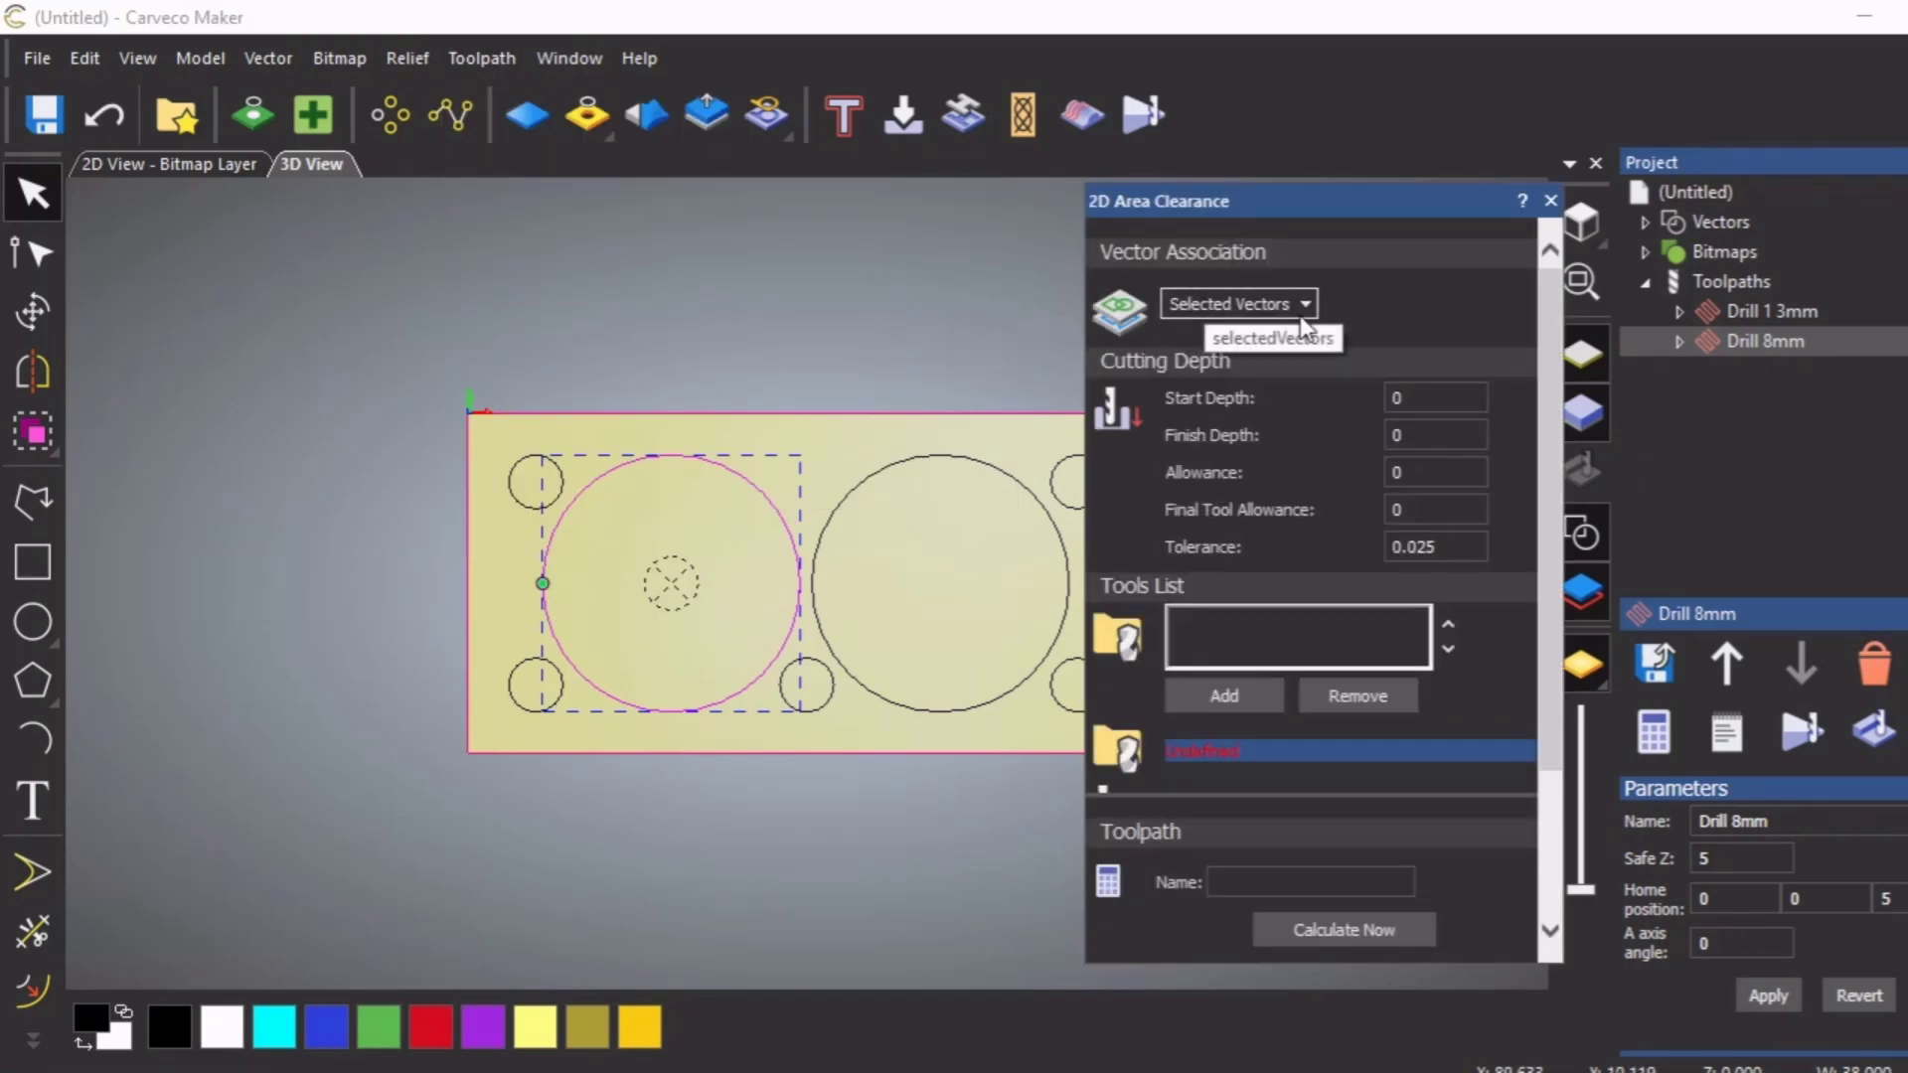
pyautogui.click(1412, 434)
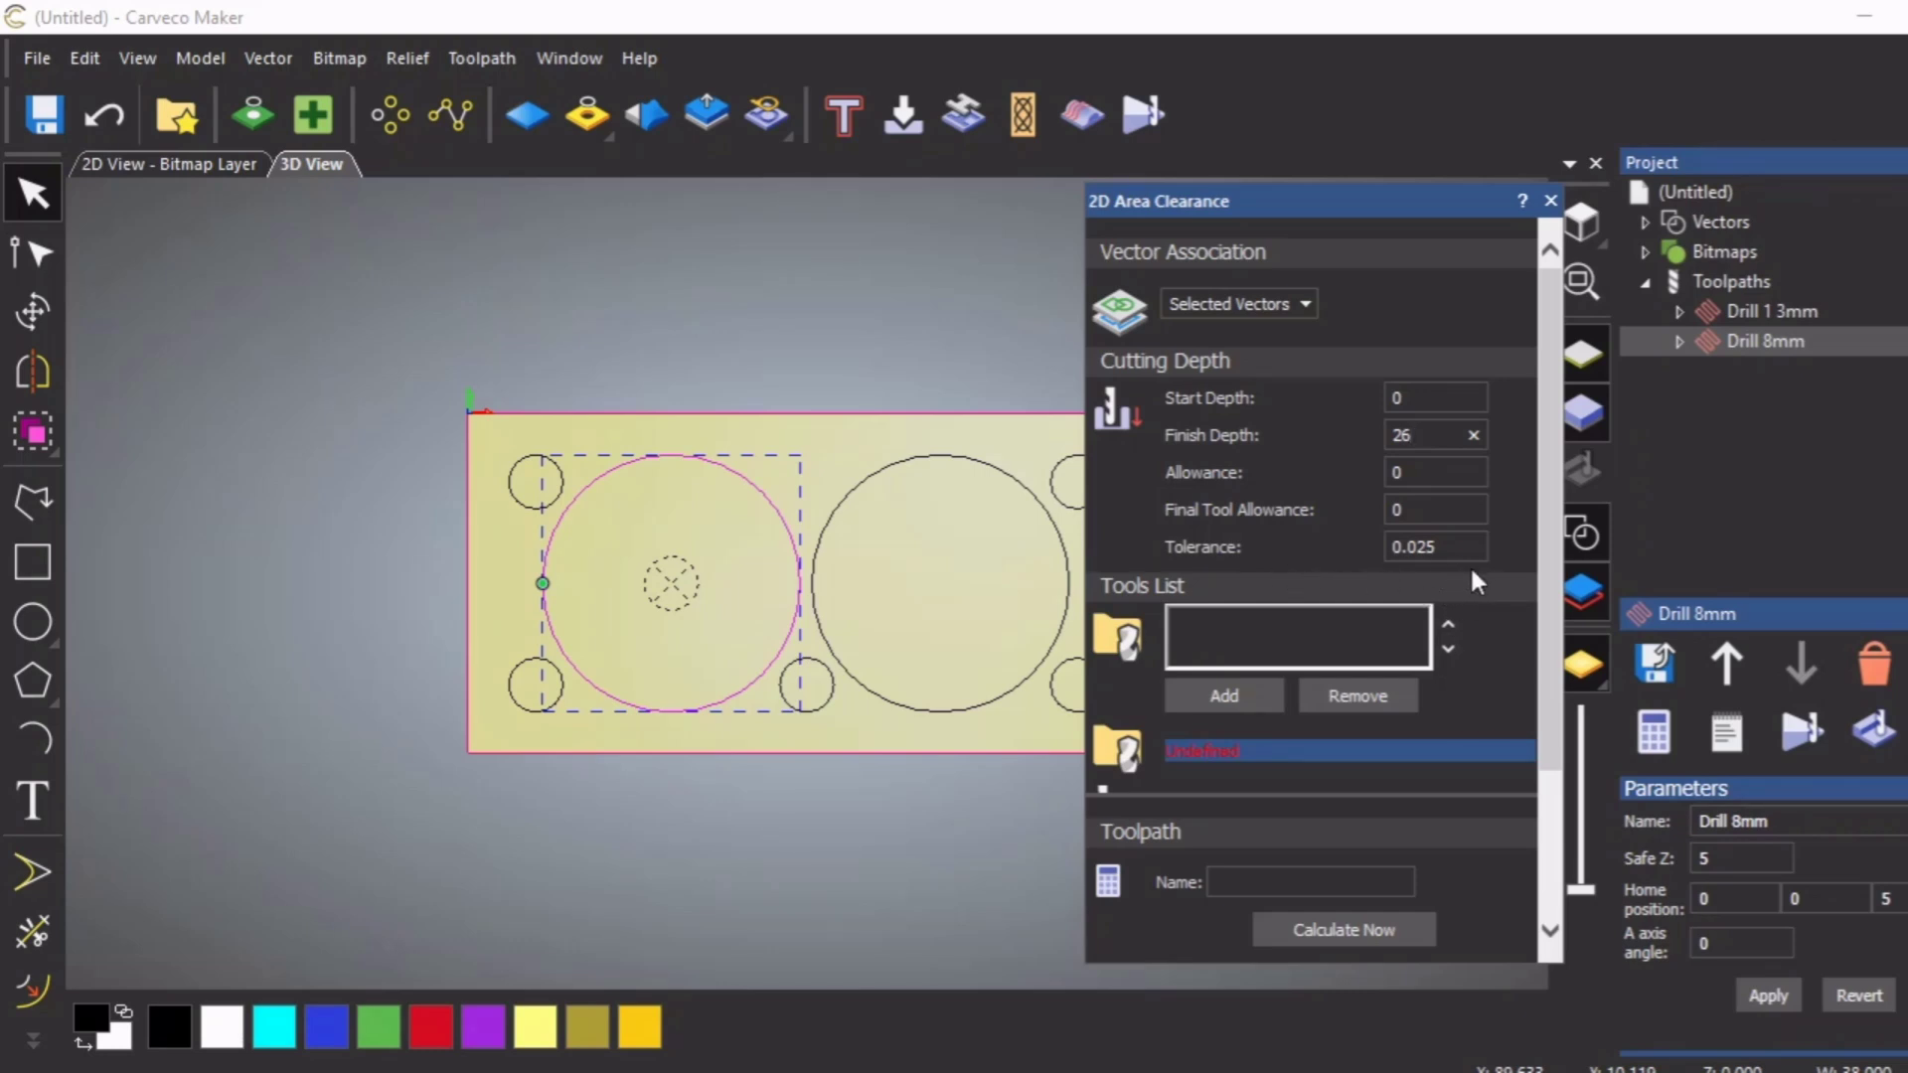
# Add the End Mill 8 mm to the area clearance tools list
pyautogui.scroll(-2, 1474, 580)
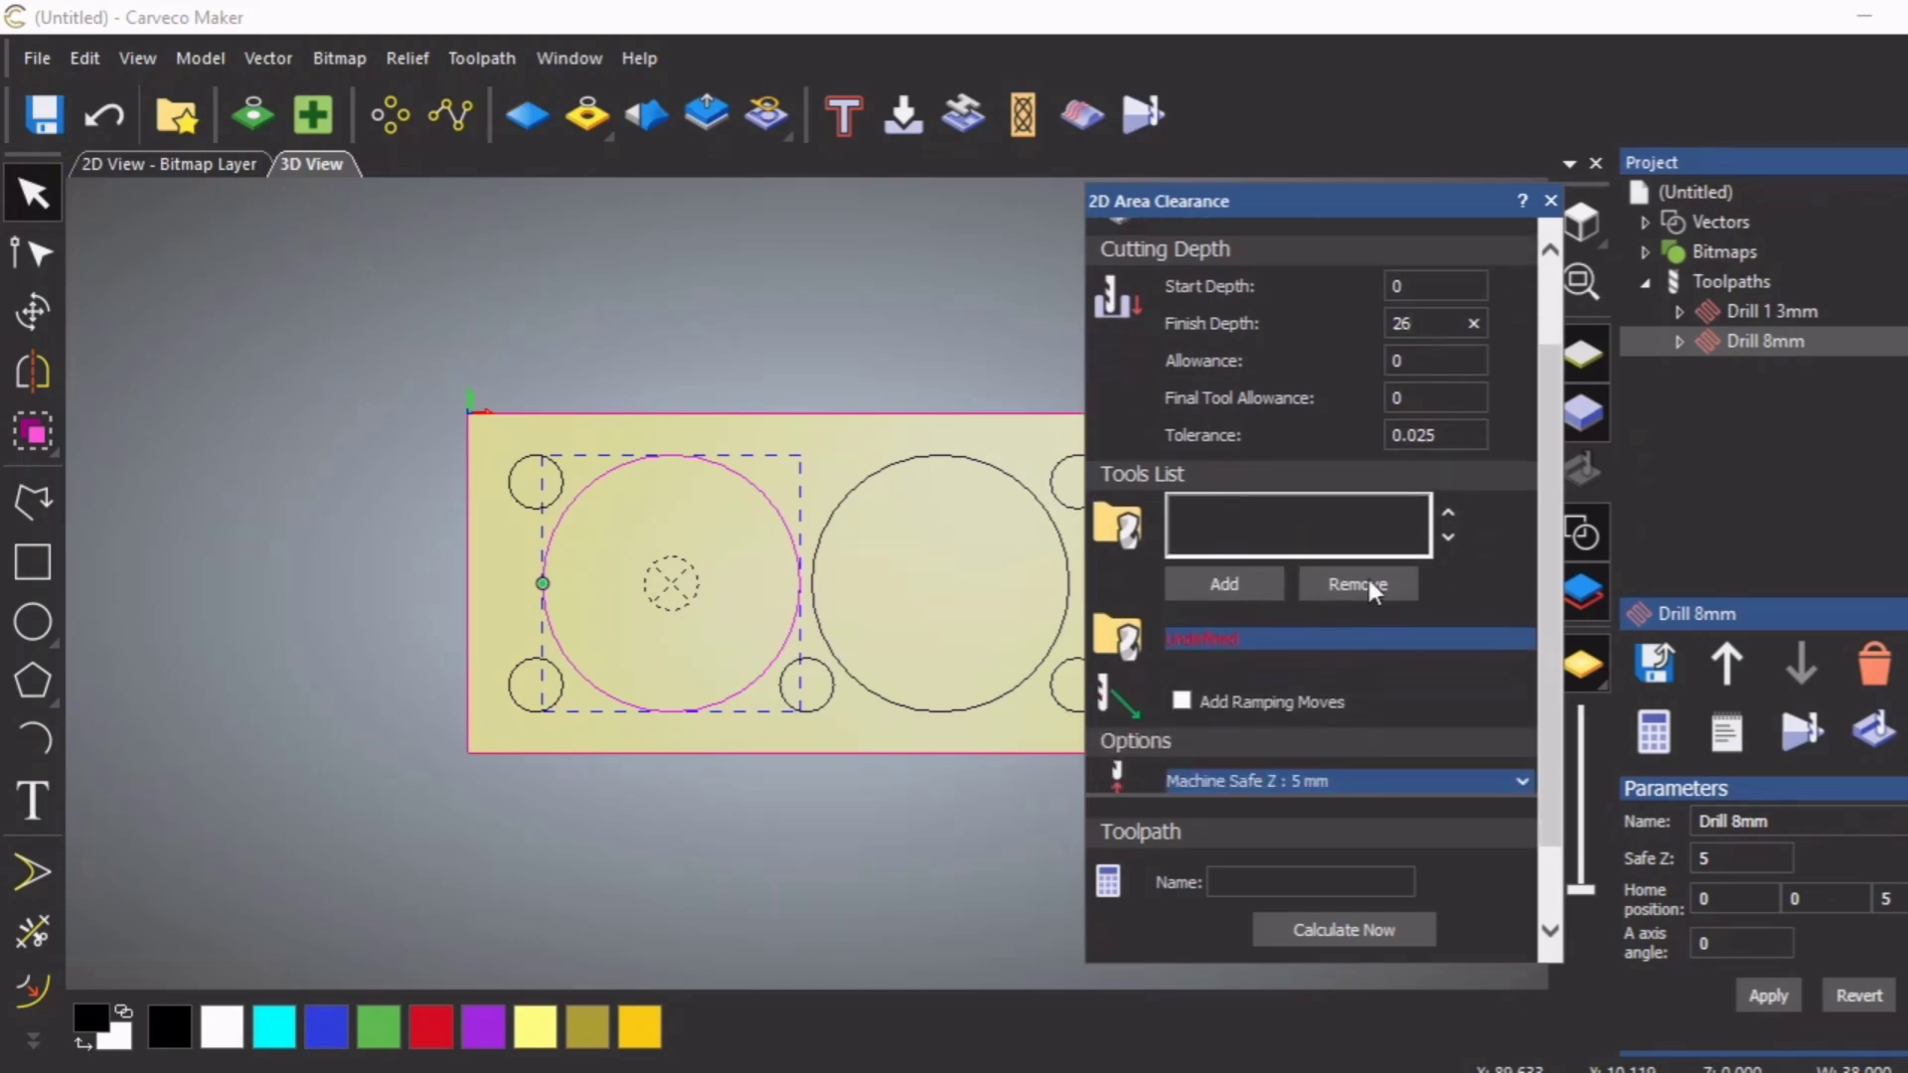
pyautogui.click(1232, 584)
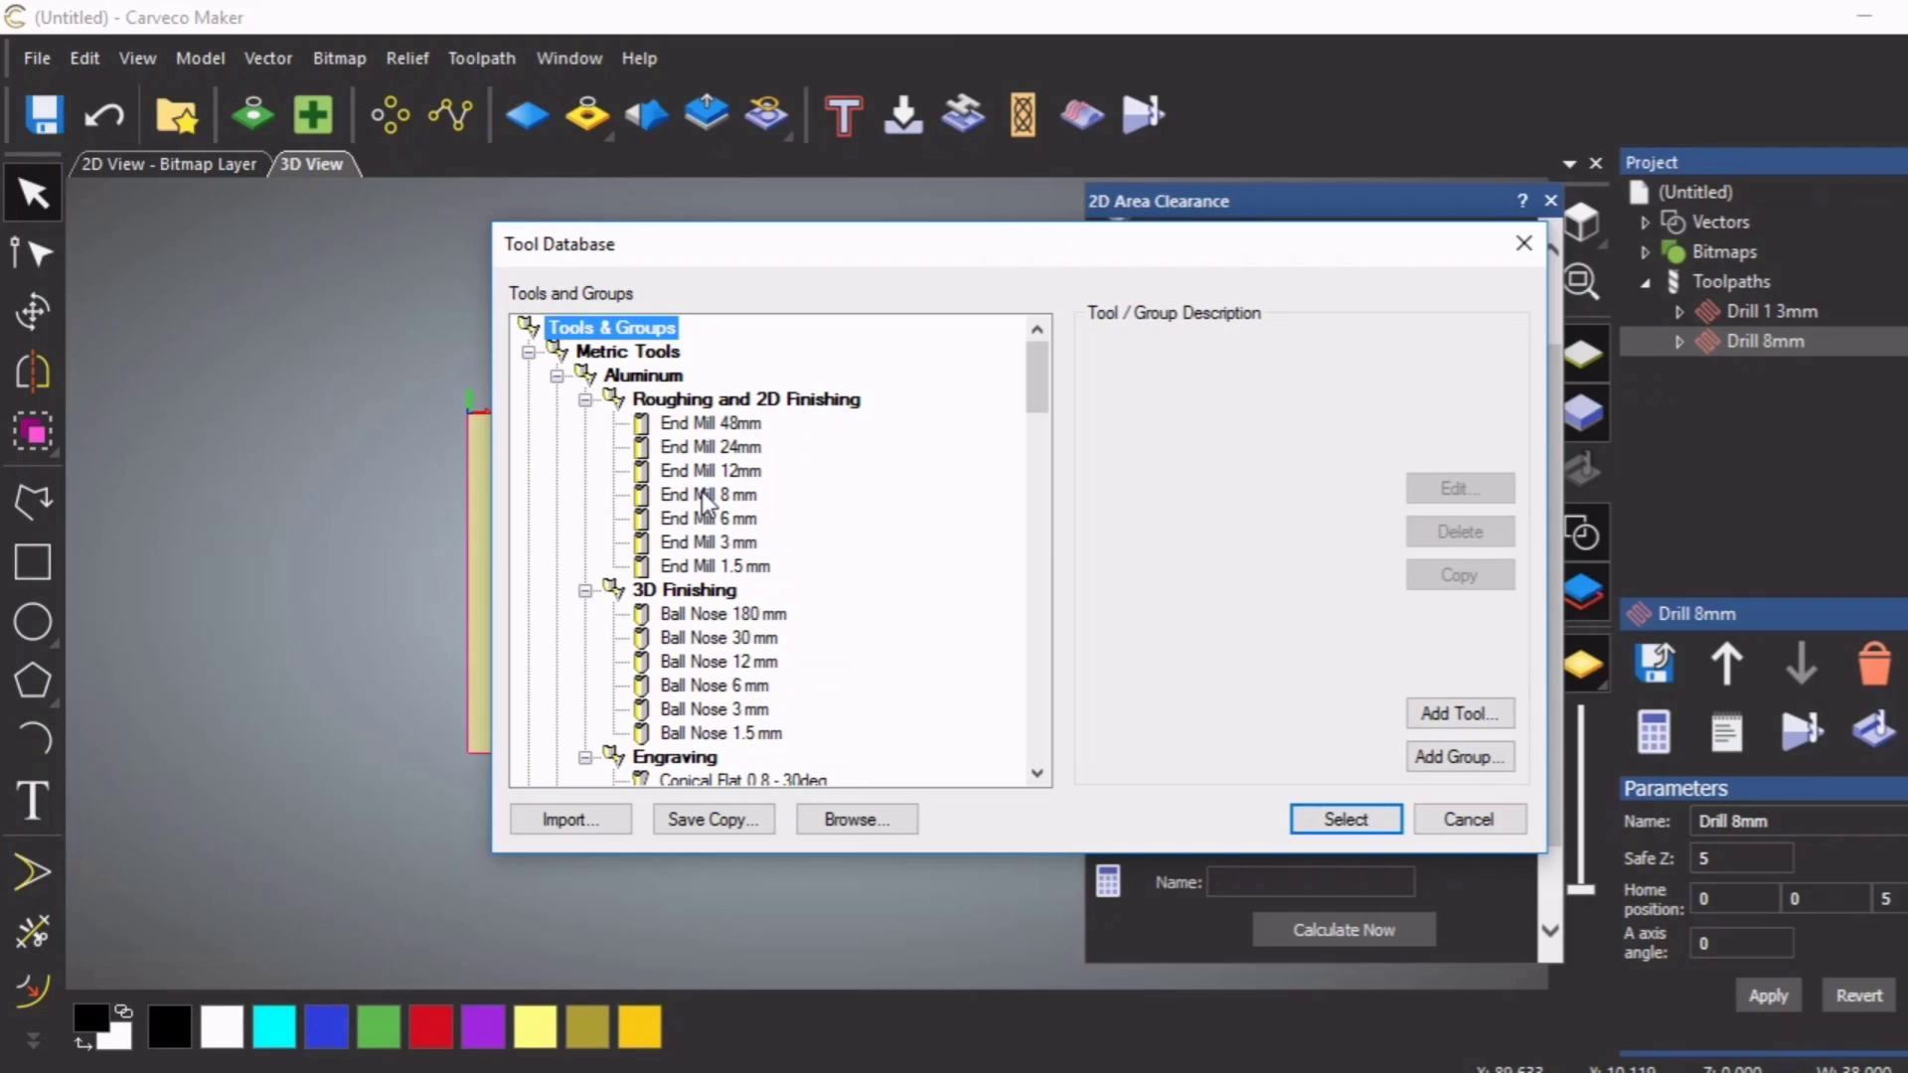
pyautogui.click(703, 493)
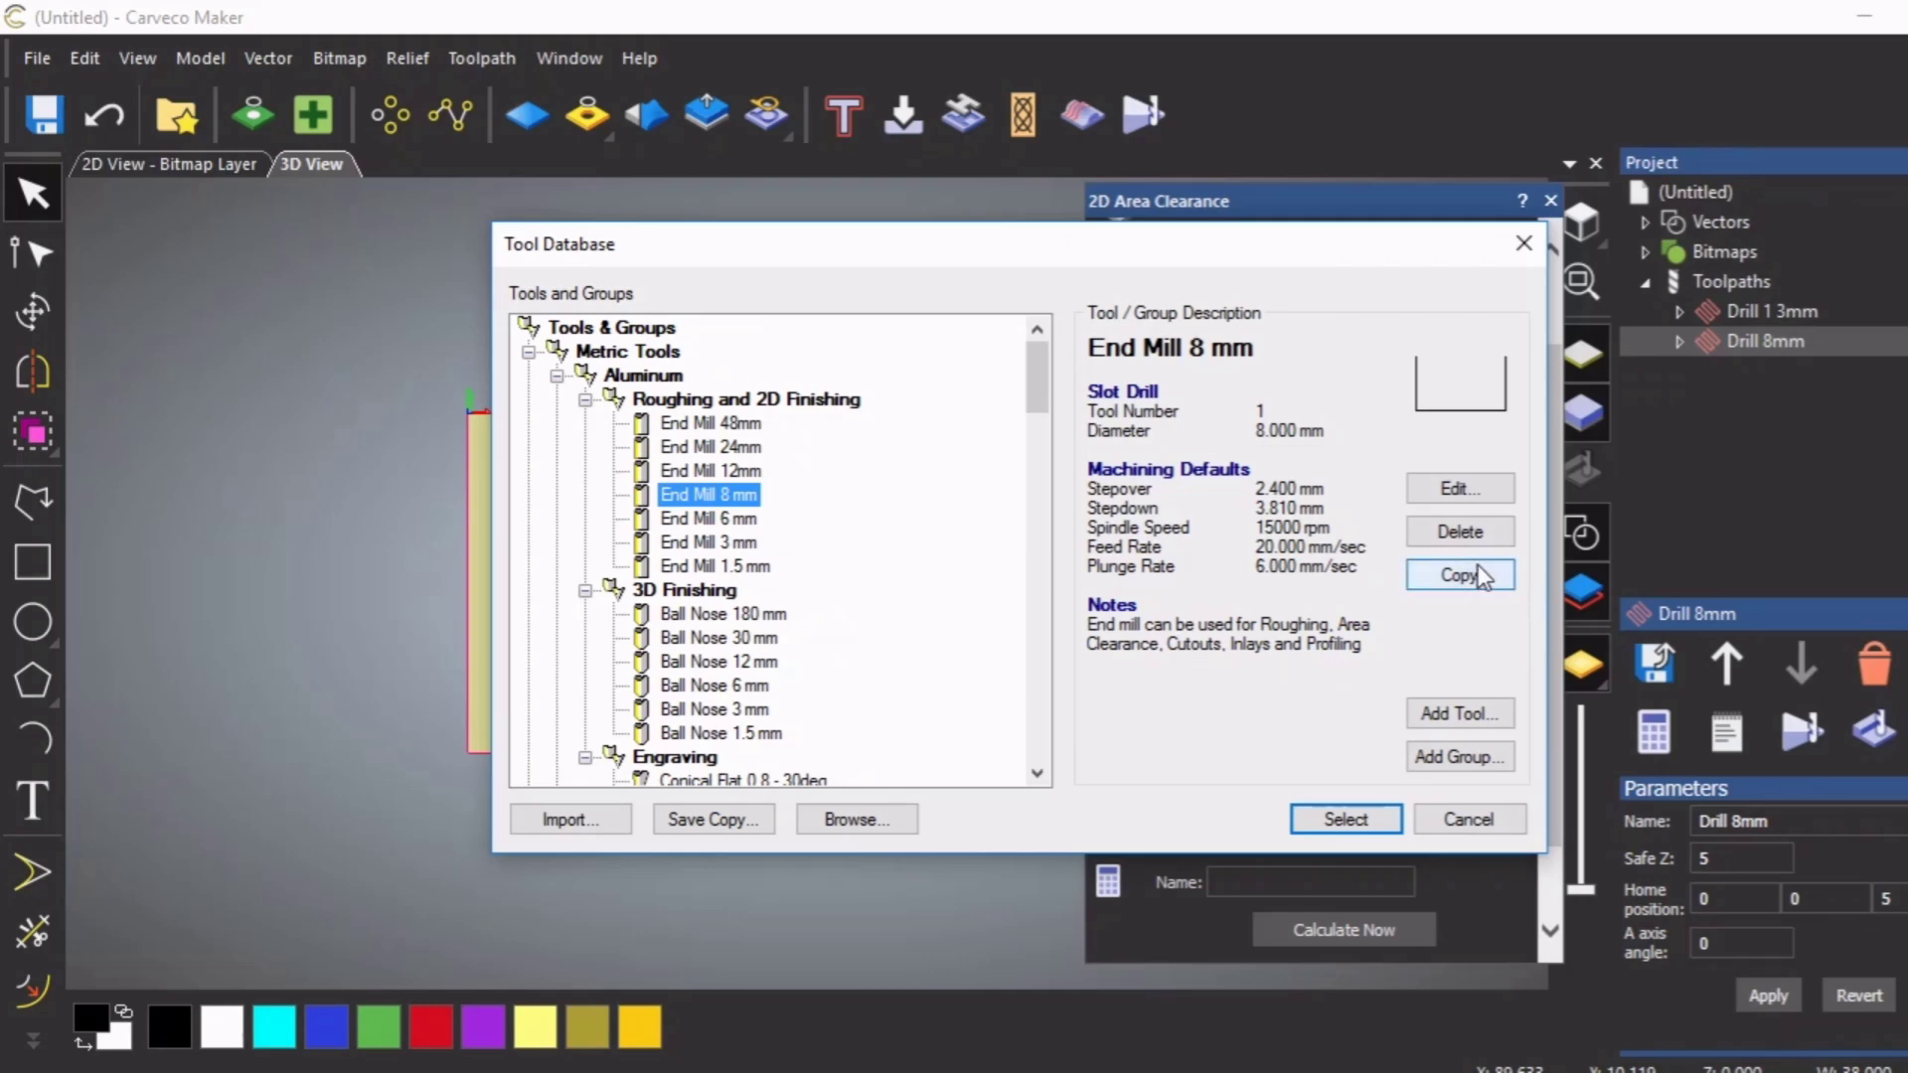
pyautogui.click(1353, 821)
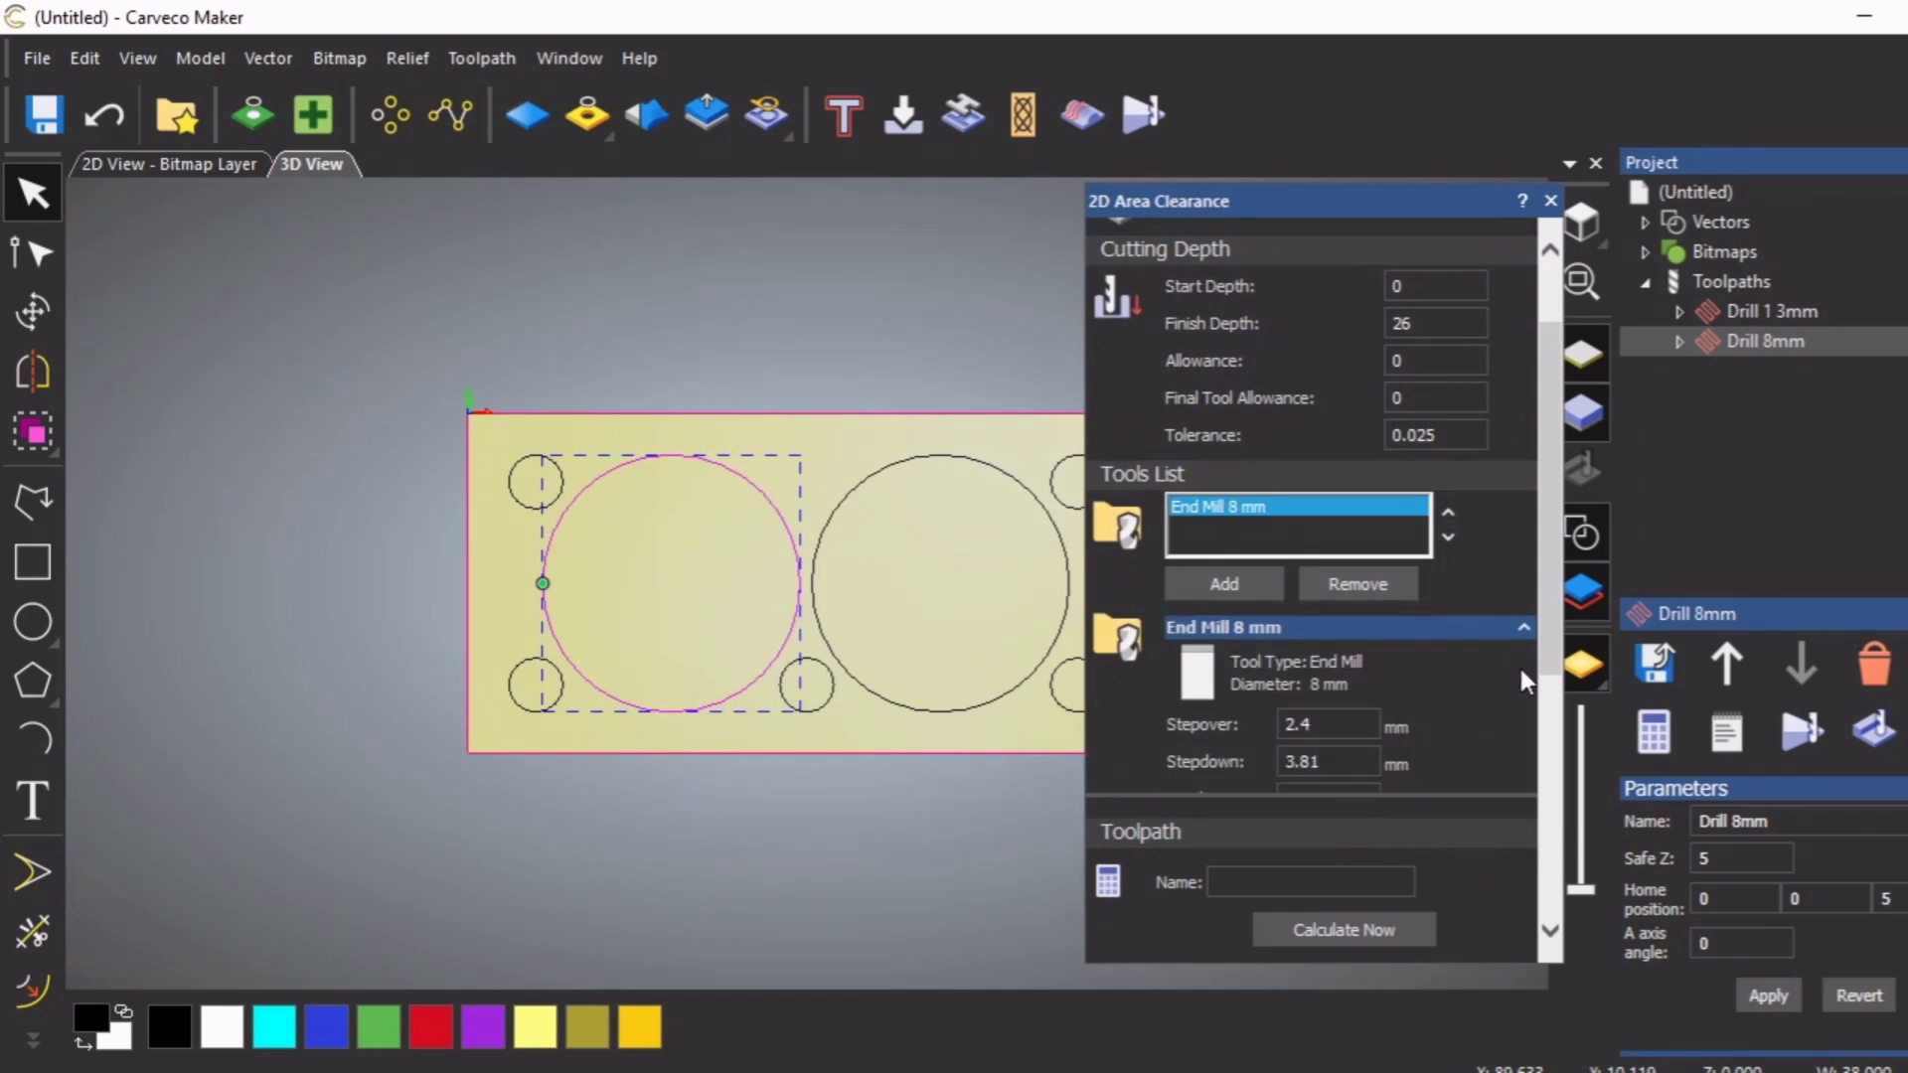
# Set the area clearance end mill's stepdown to 2 mm
pyautogui.scroll(-1, 1504, 664)
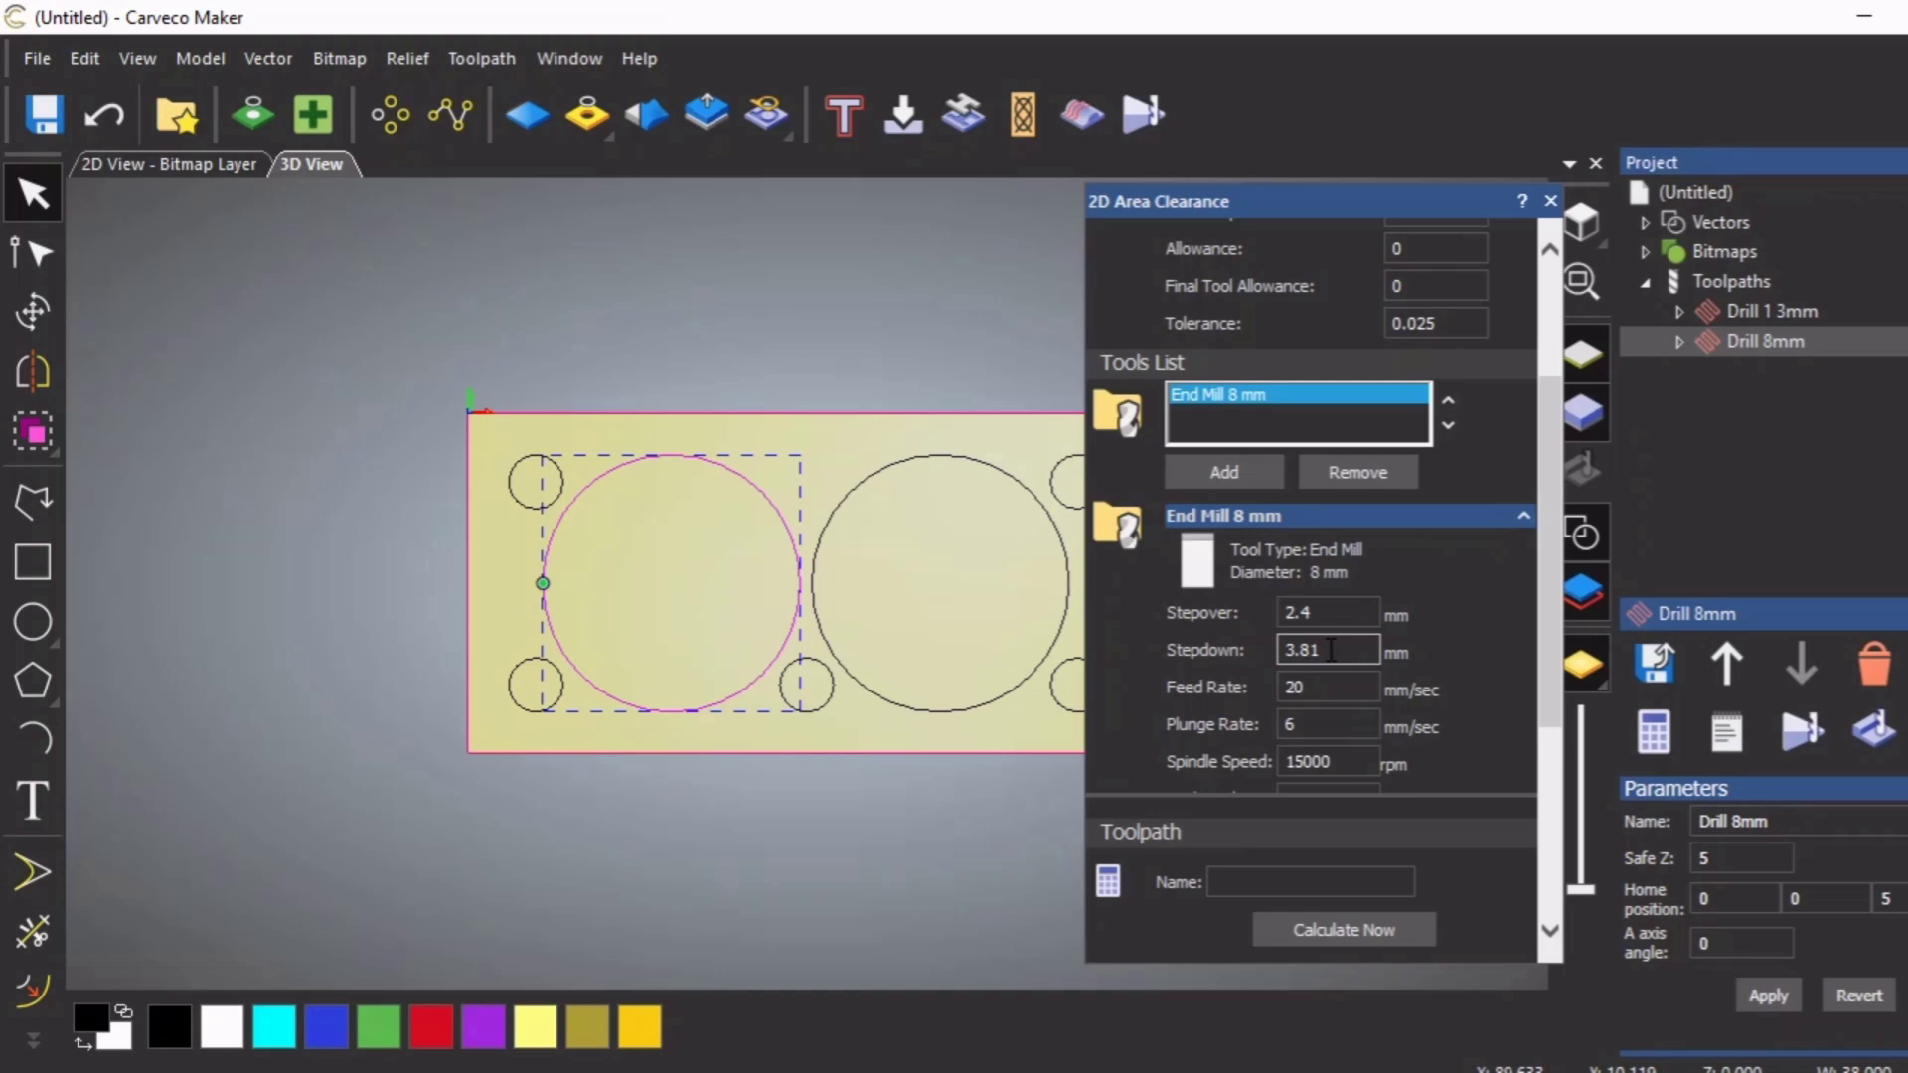
pyautogui.moveTo(1330, 650); pyautogui.dragTo(1282, 649)
pyautogui.scroll(-1, 1464, 725)
pyautogui.scroll(-2, 1481, 651)
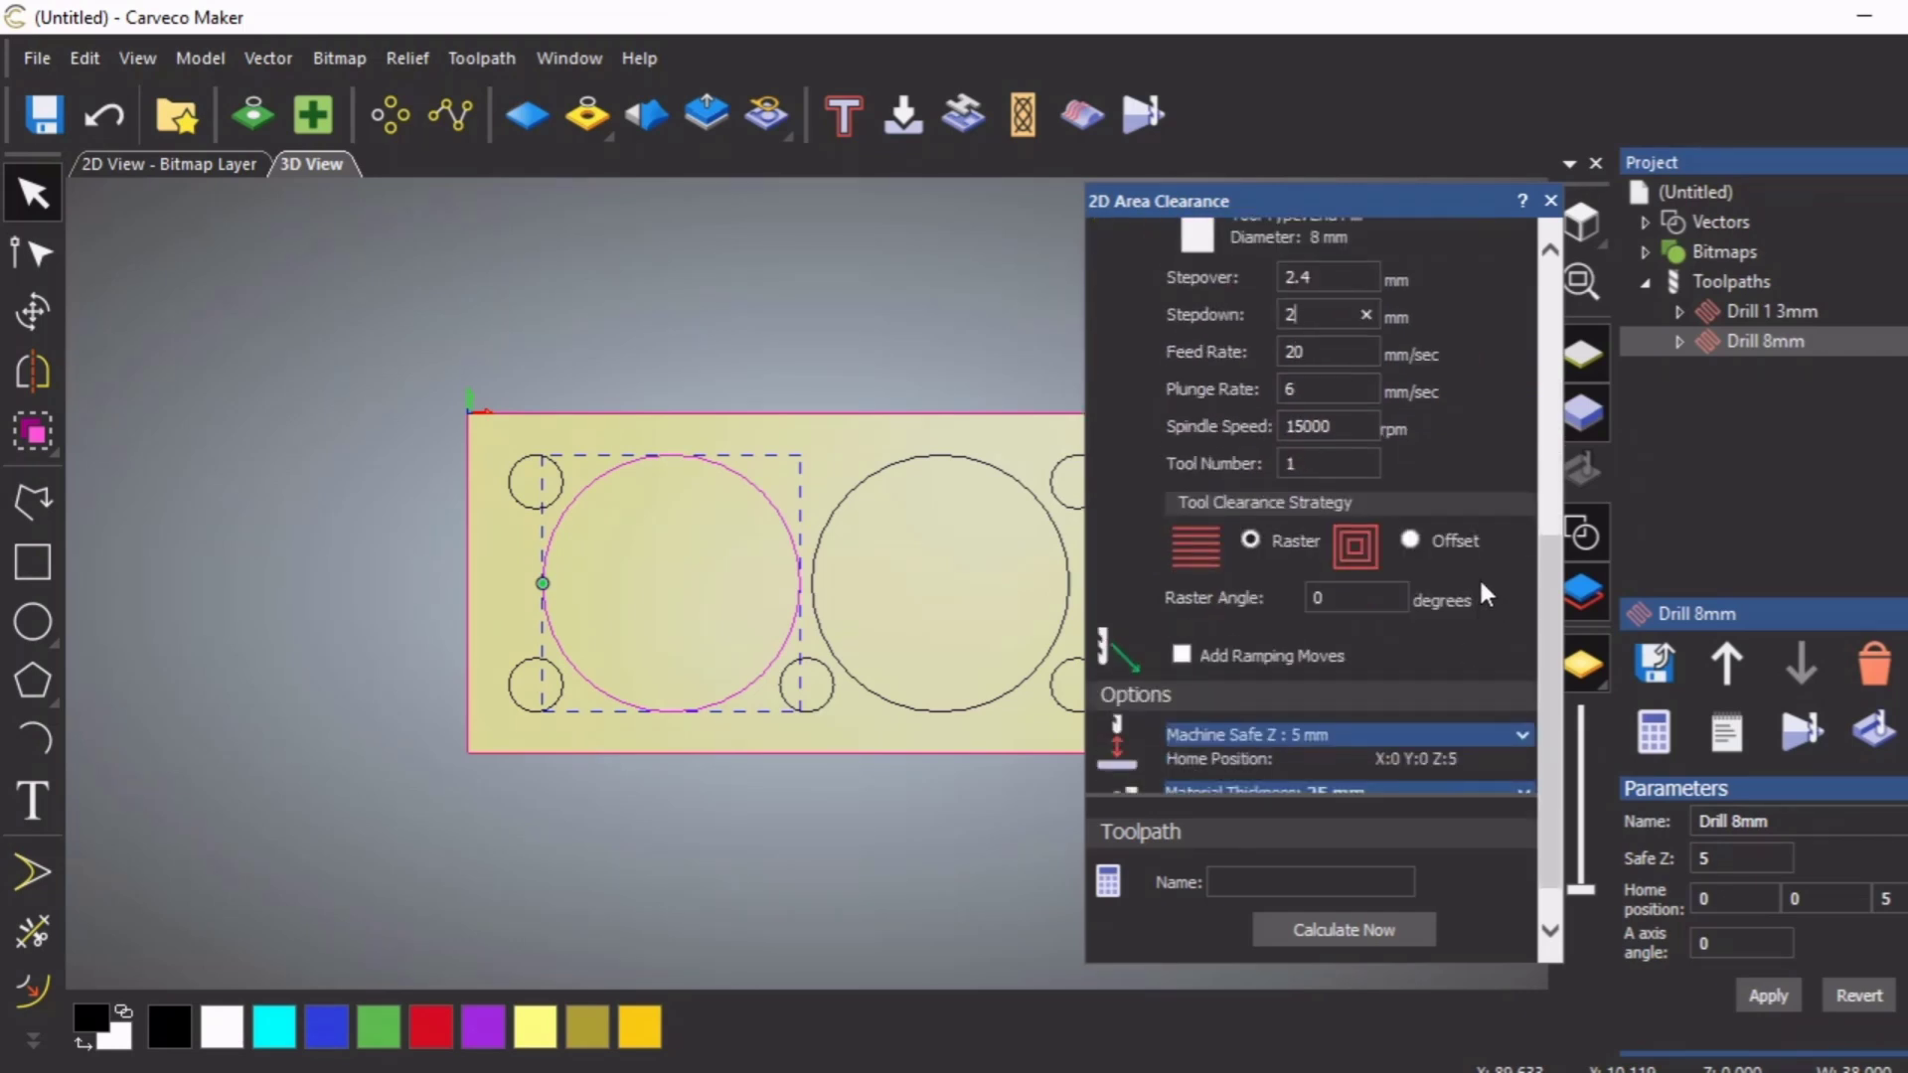
# Use the Offset clearance strategy and add ramping moves with a zig start height of 2 mm
pyautogui.click(1410, 541)
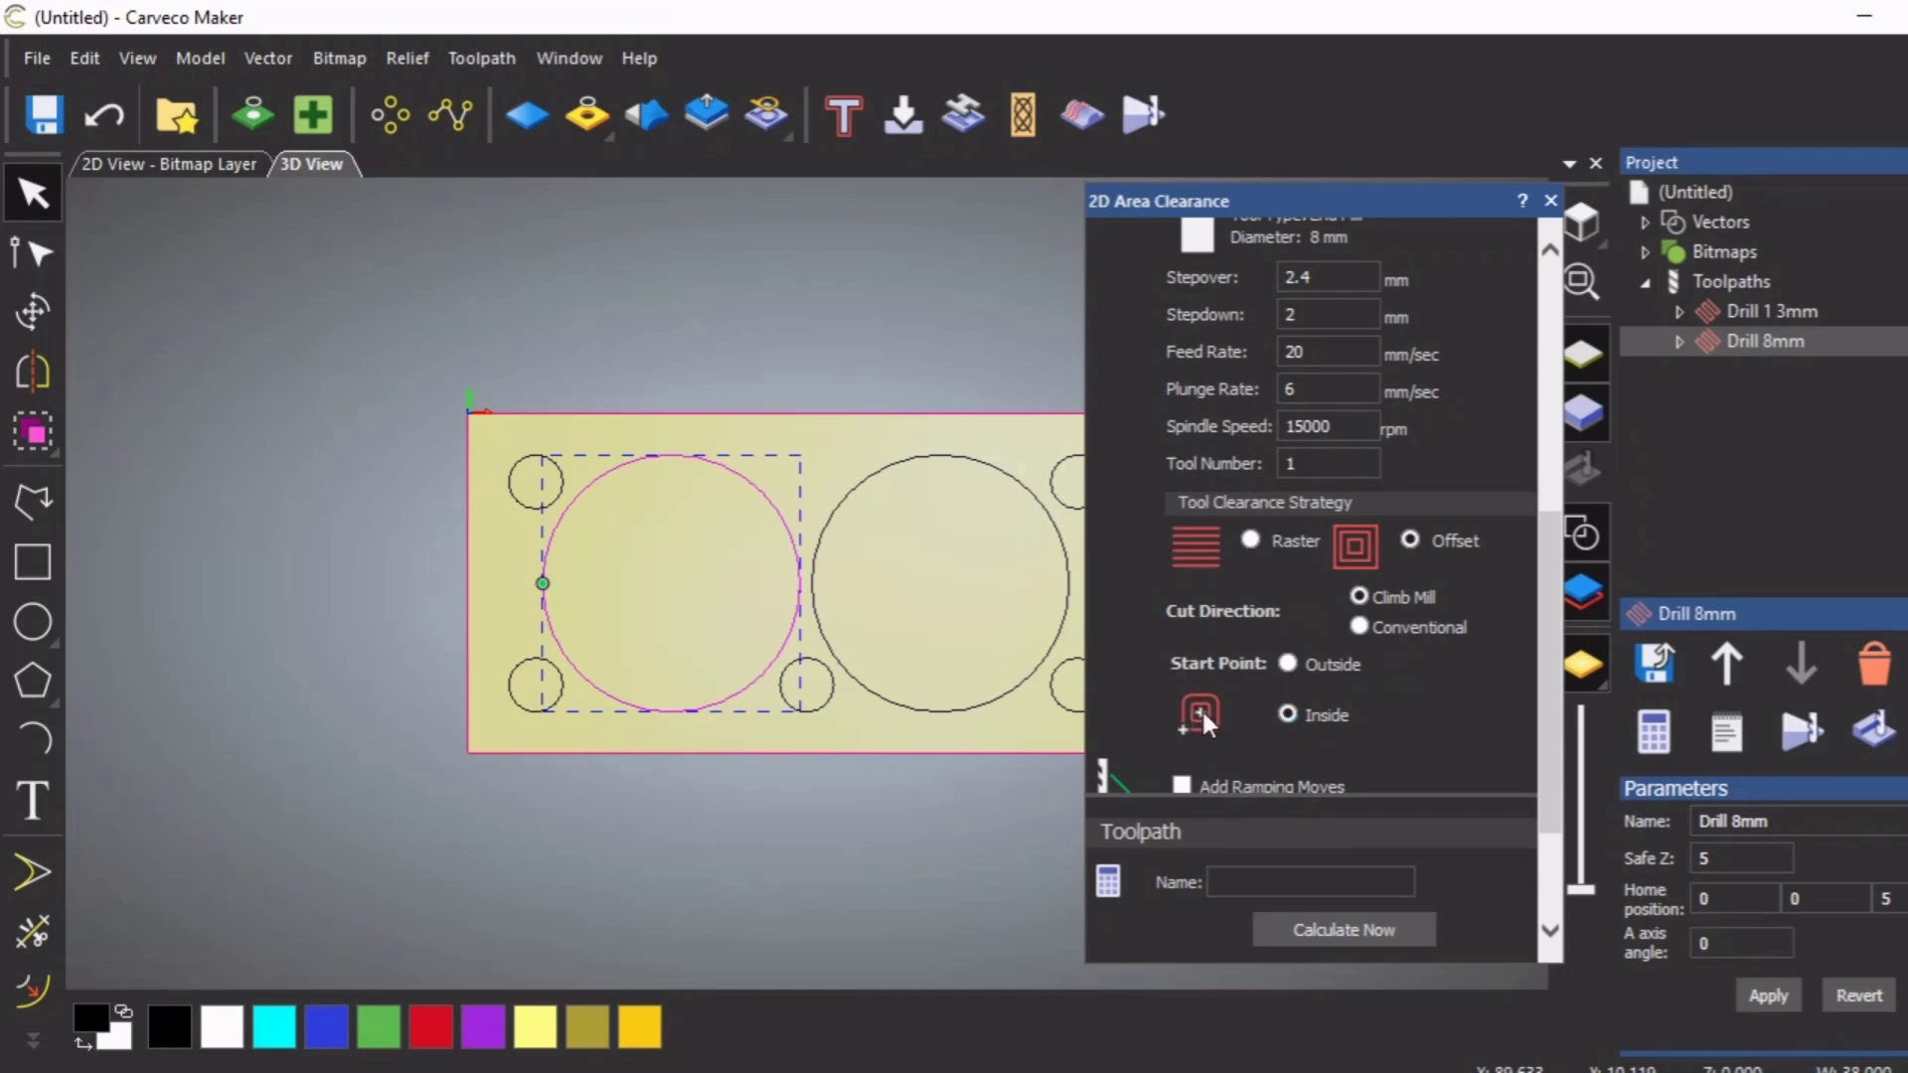
pyautogui.scroll(-3, 1386, 695)
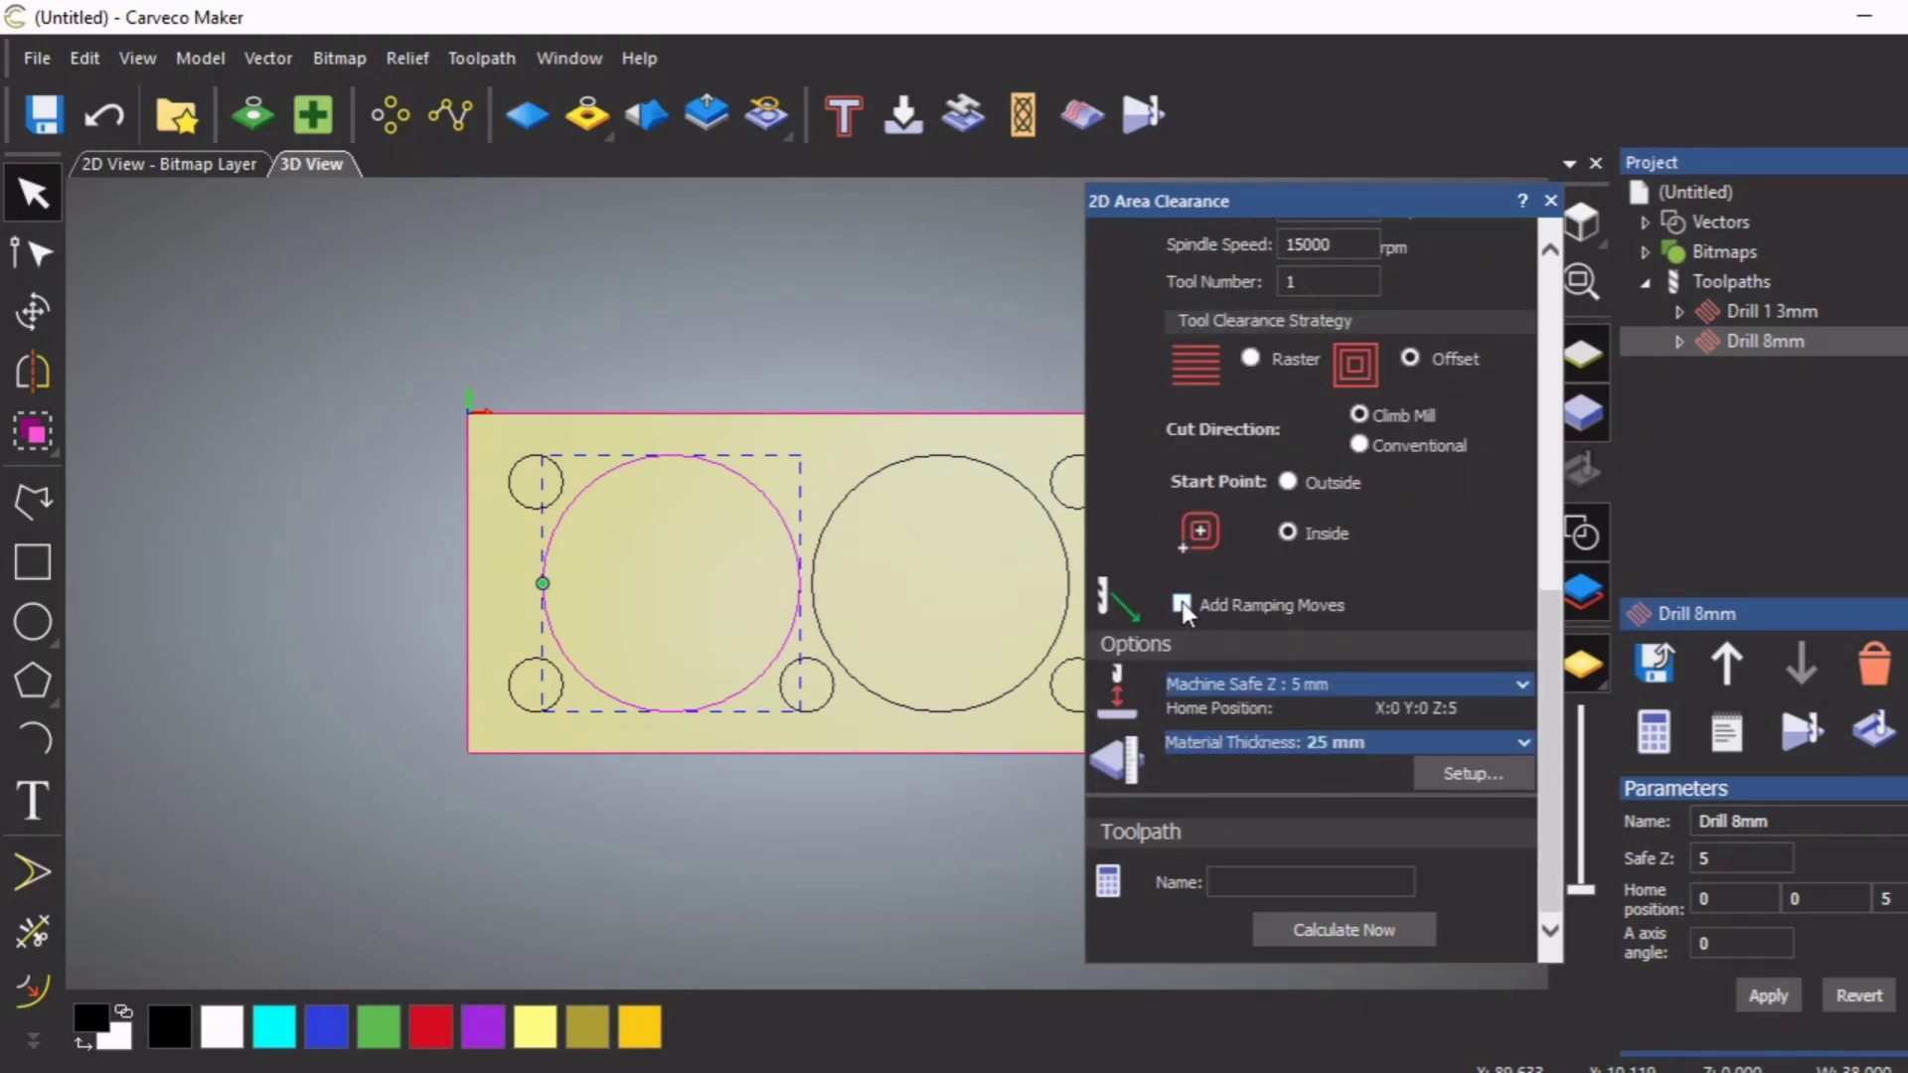
pyautogui.click(1181, 603)
pyautogui.scroll(-2, 1460, 590)
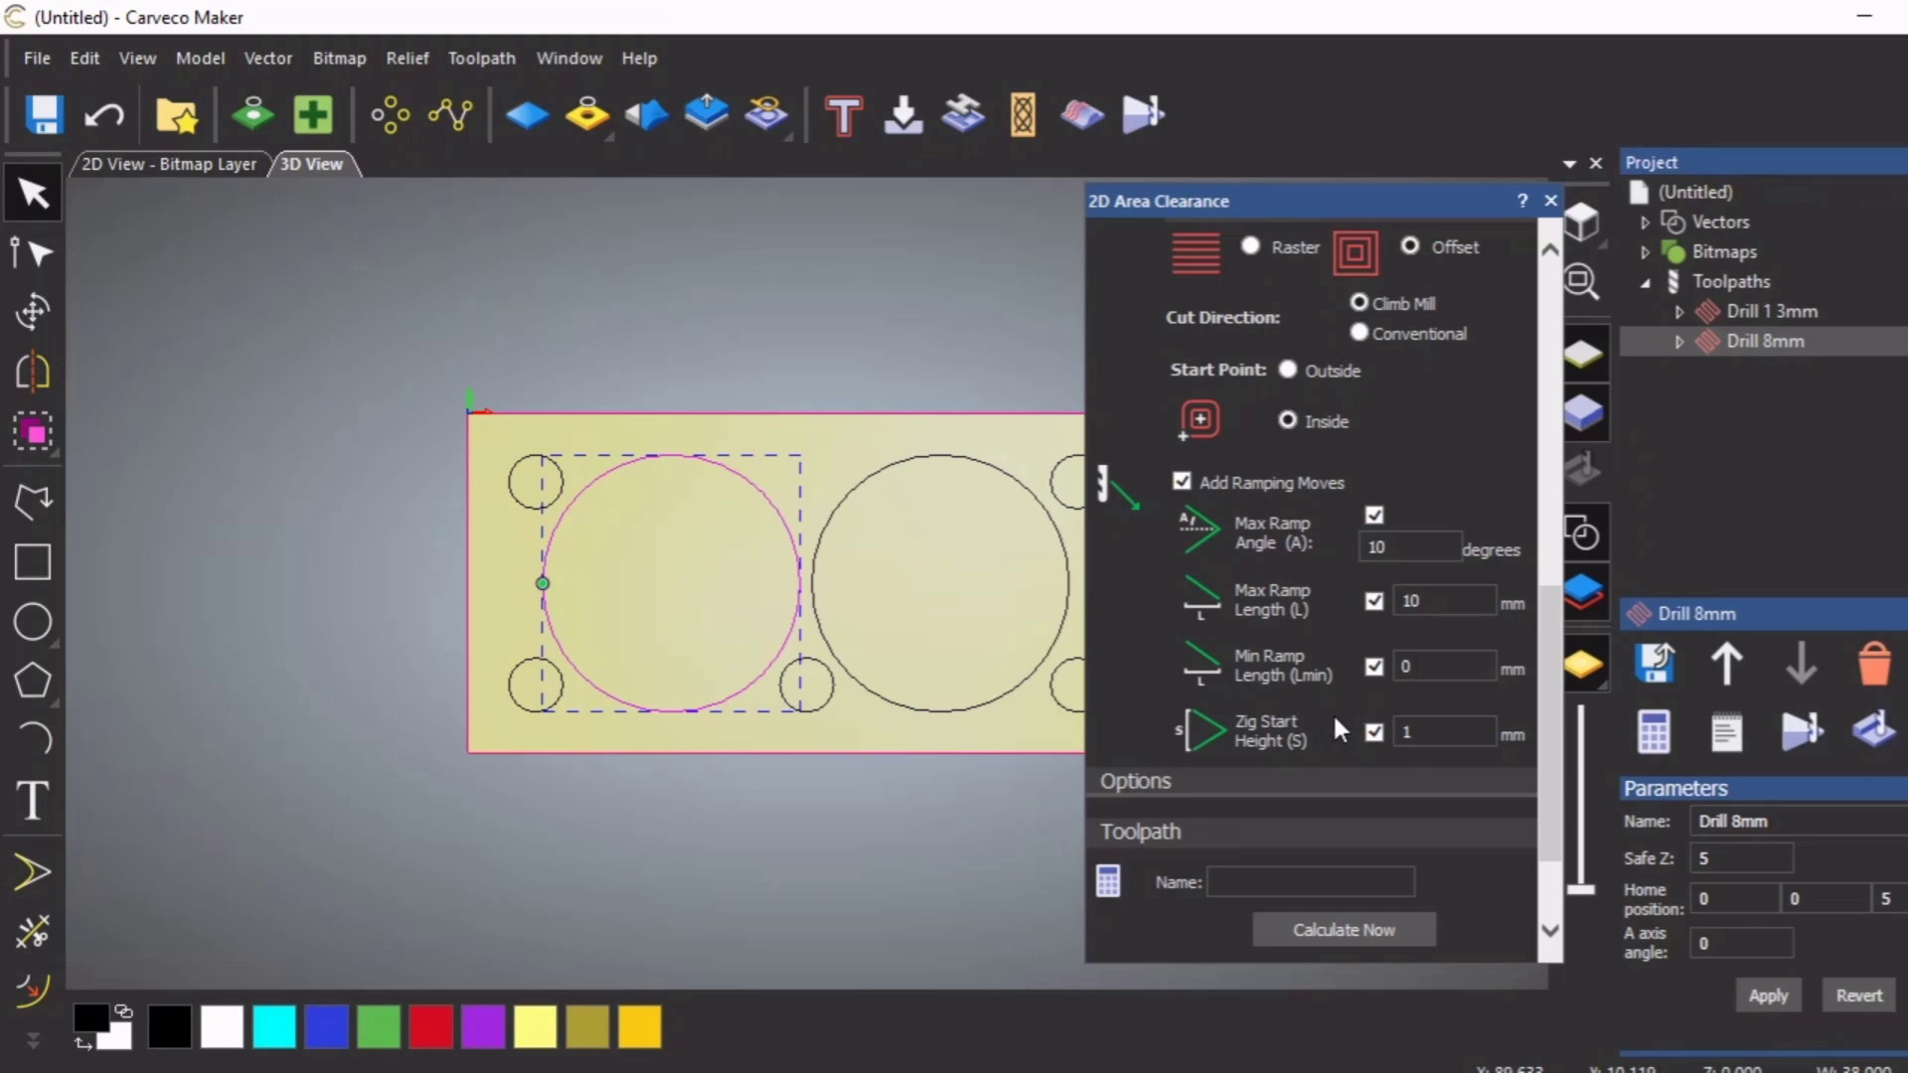
pyautogui.scroll(-1, 1327, 726)
pyautogui.click(1405, 621)
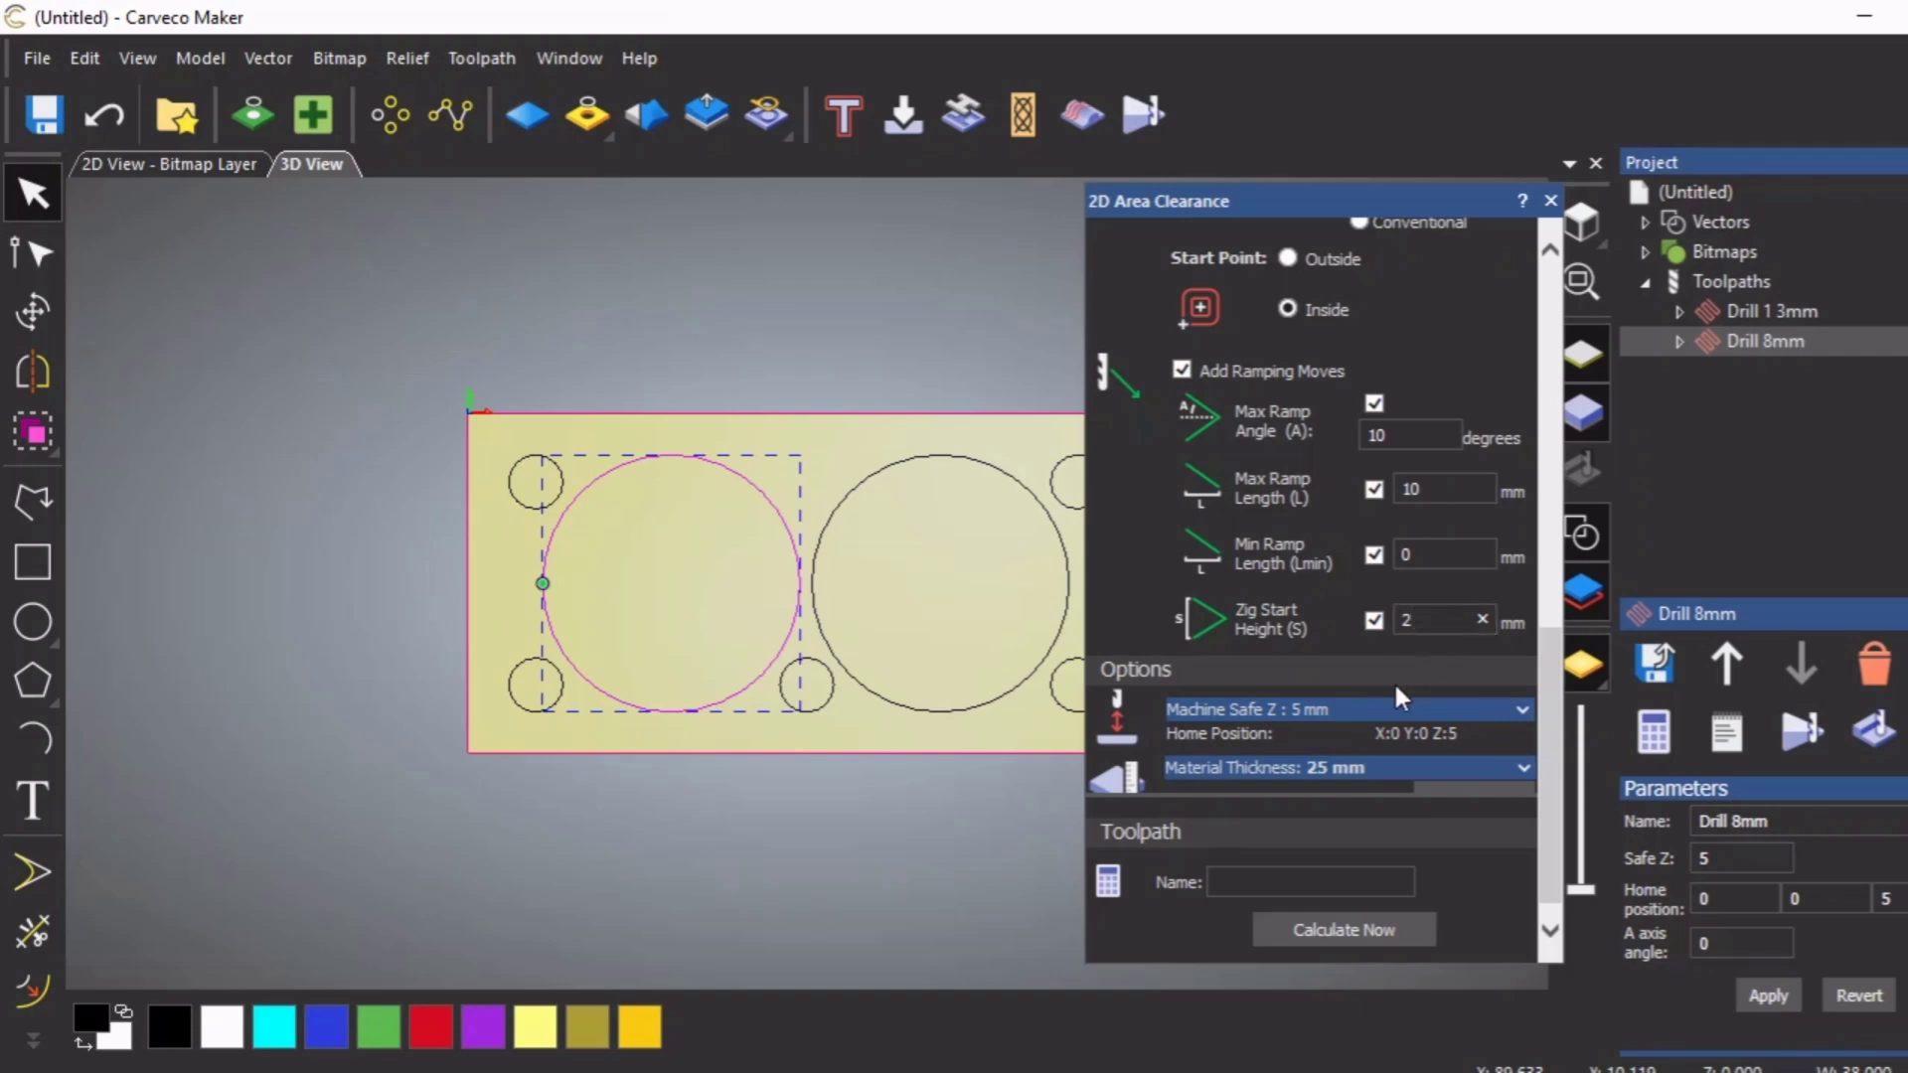
pyautogui.scroll(-1, 1391, 673)
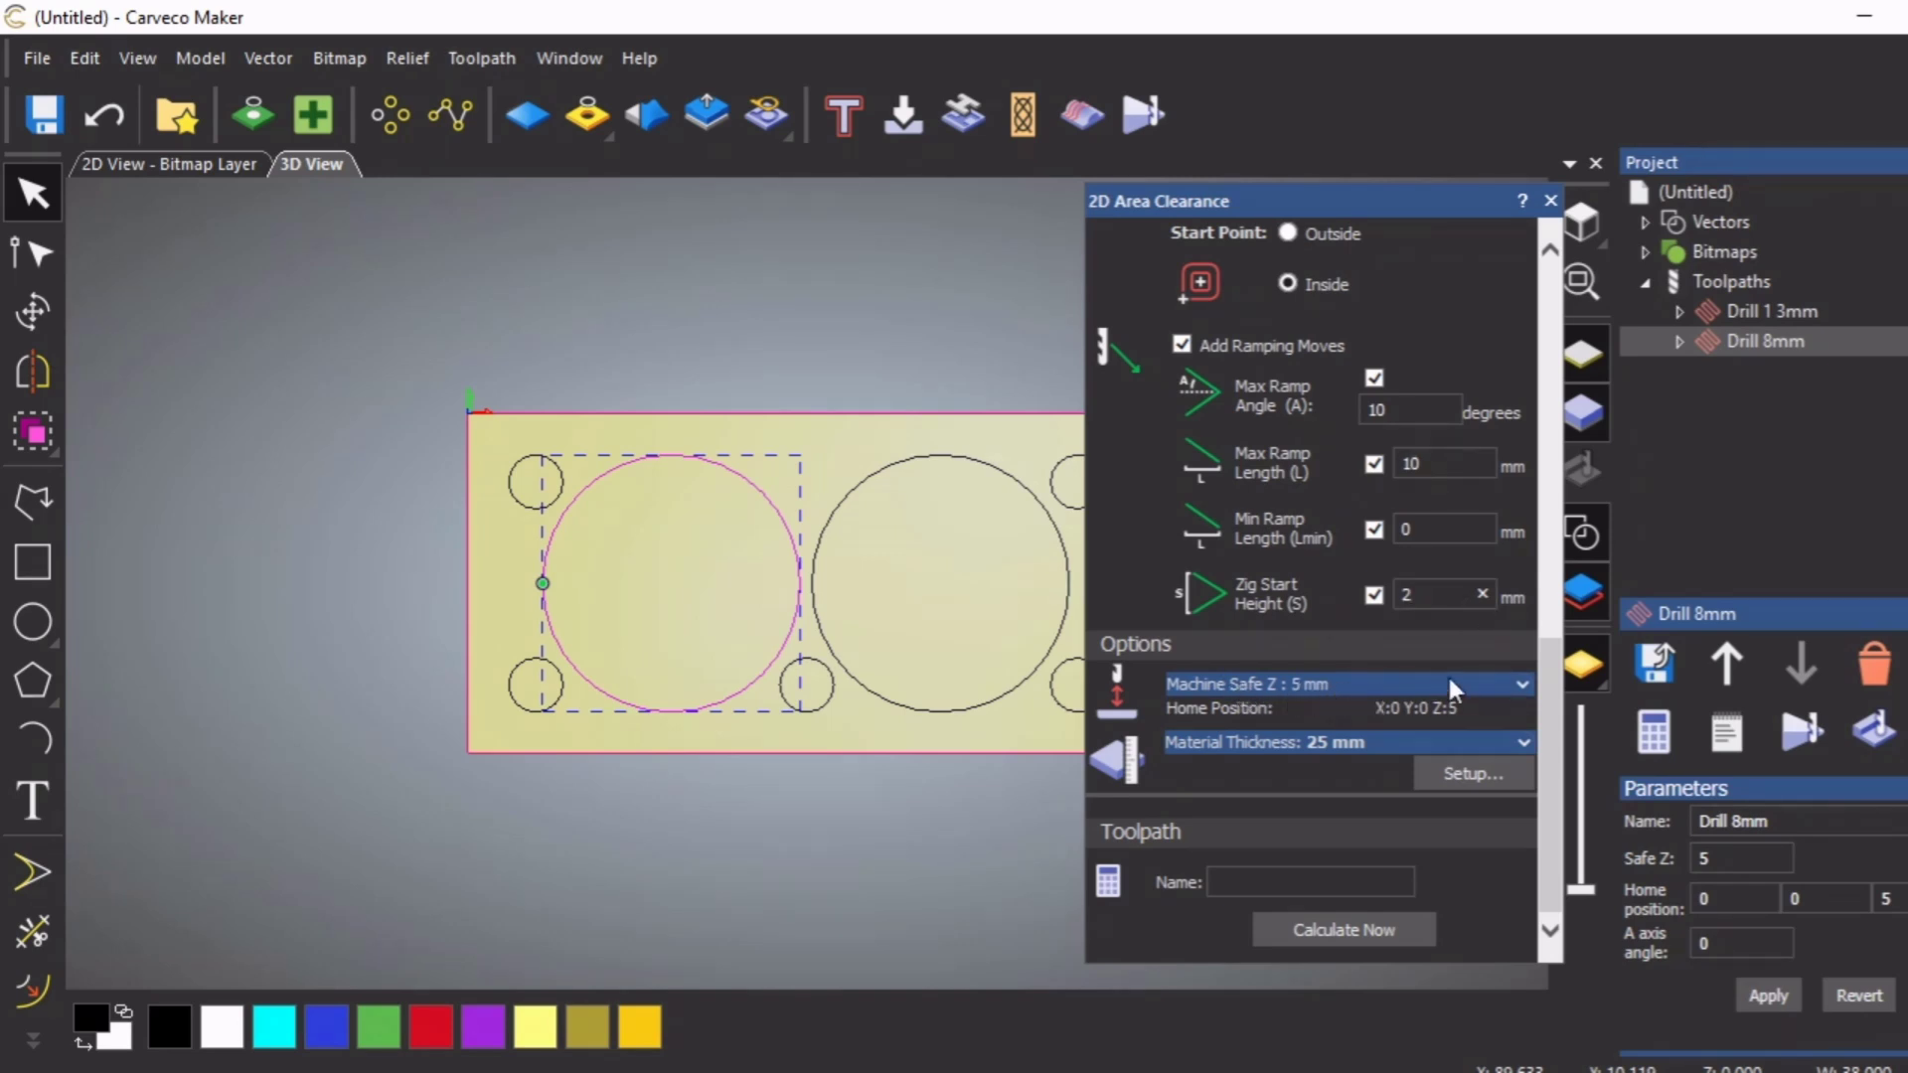
# Name the area clearance toolpath "AC 8mm Emill", calculate it and close its settings
pyautogui.click(1223, 881)
pyautogui.write('AC')
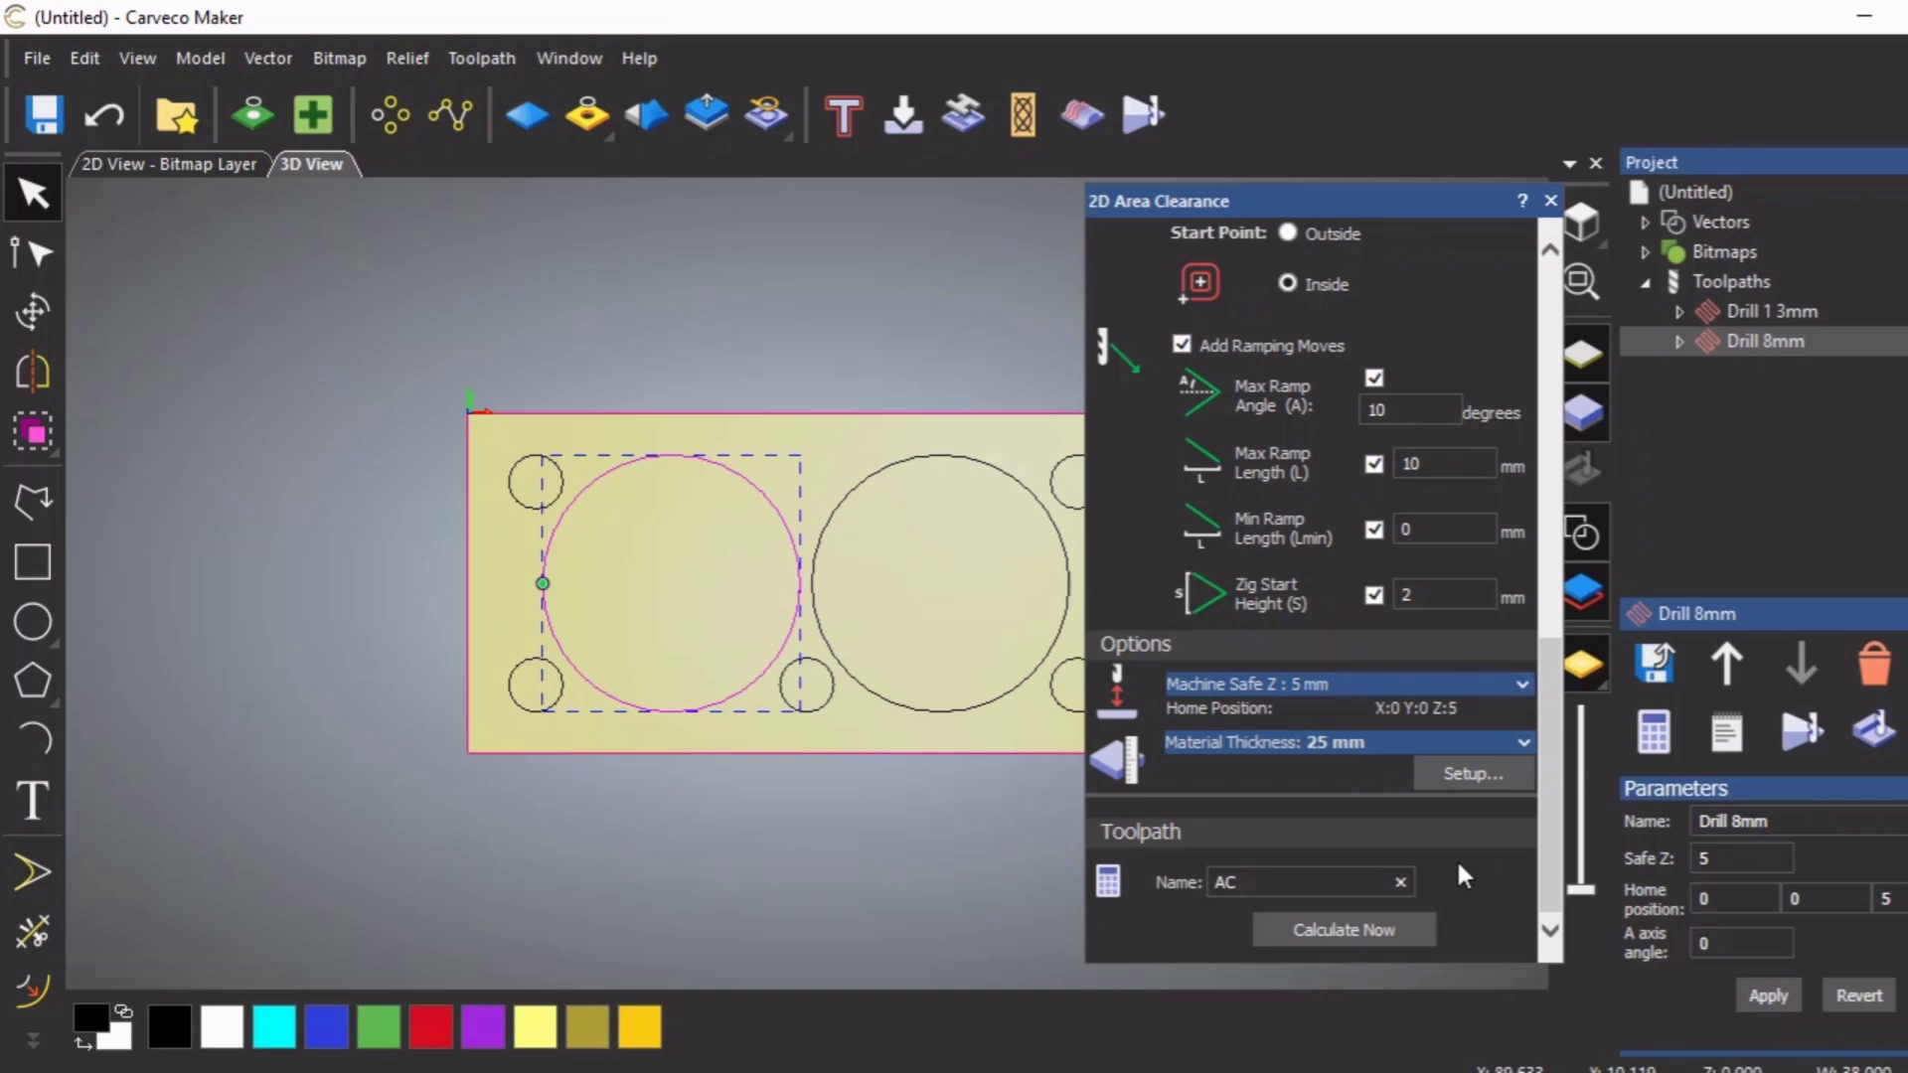
pyautogui.write(' 8mm Emill')
pyautogui.click(1350, 928)
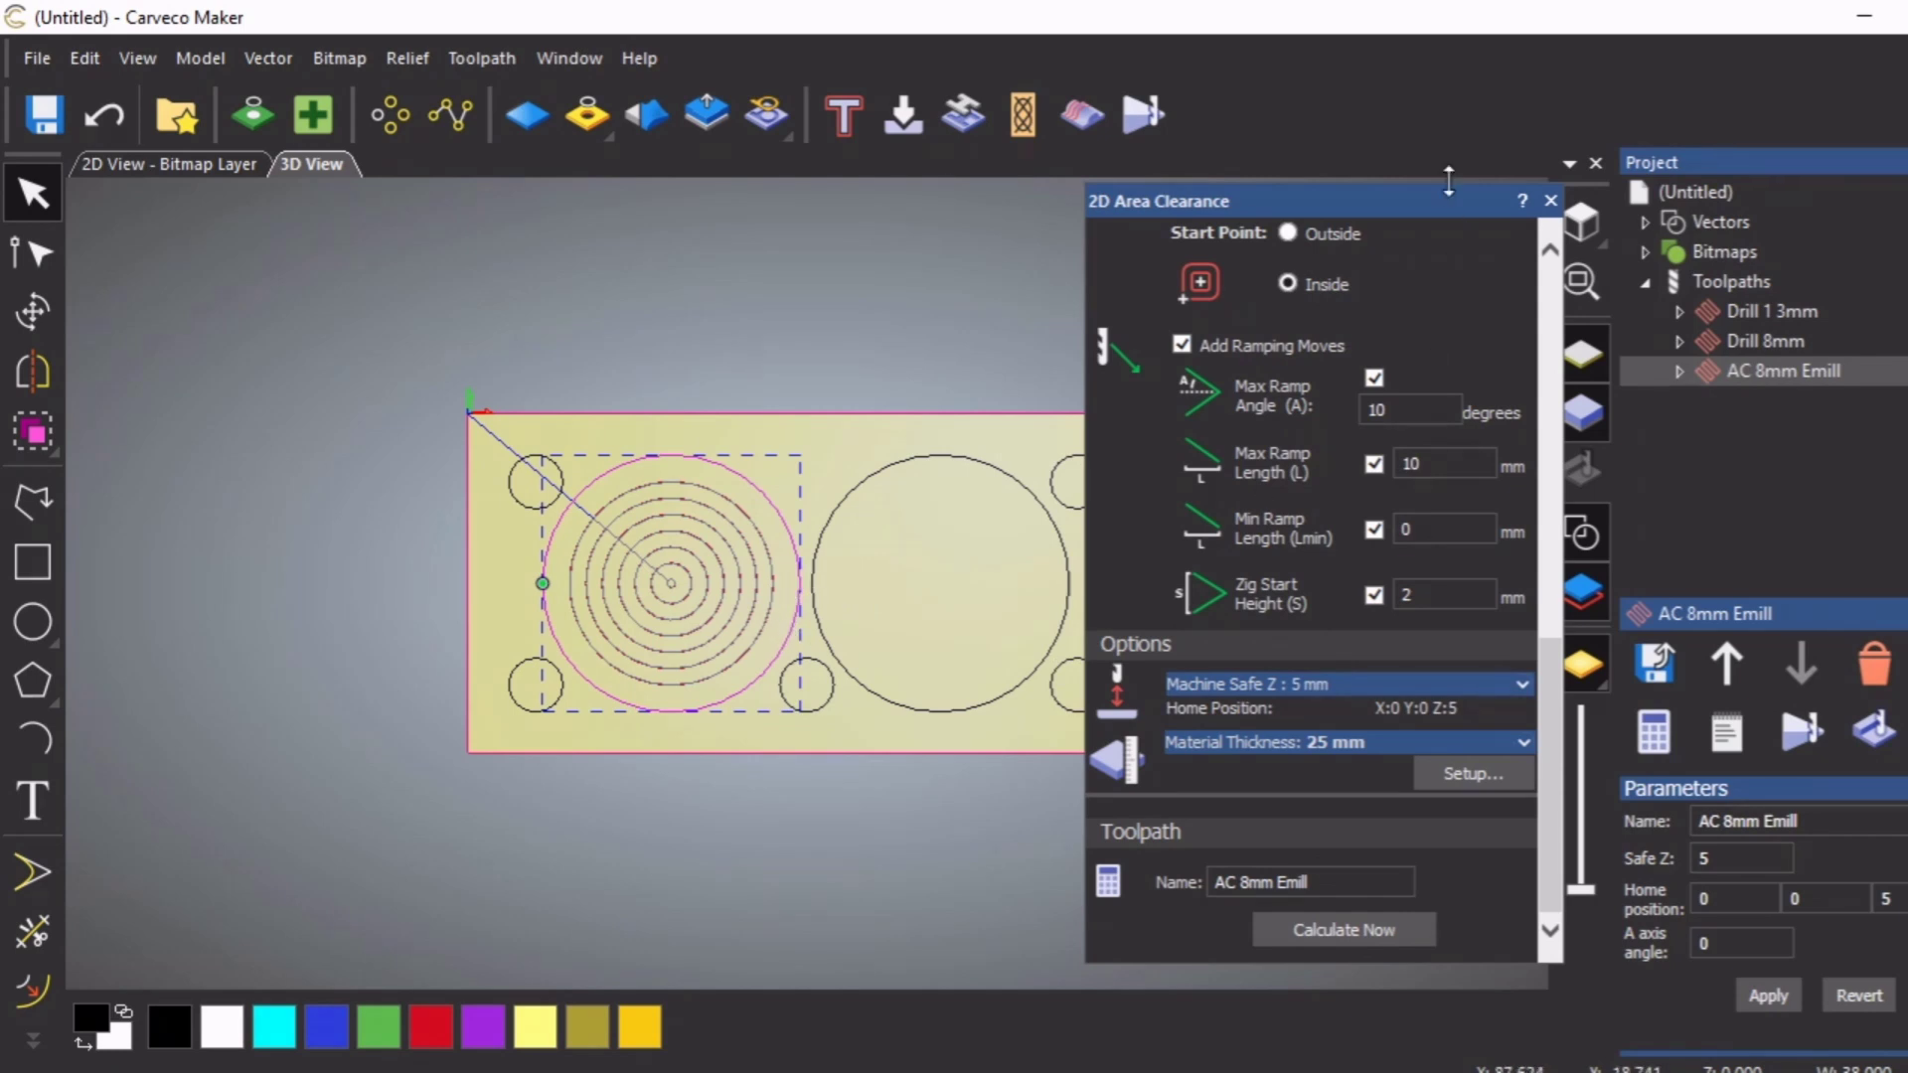
pyautogui.click(1549, 201)
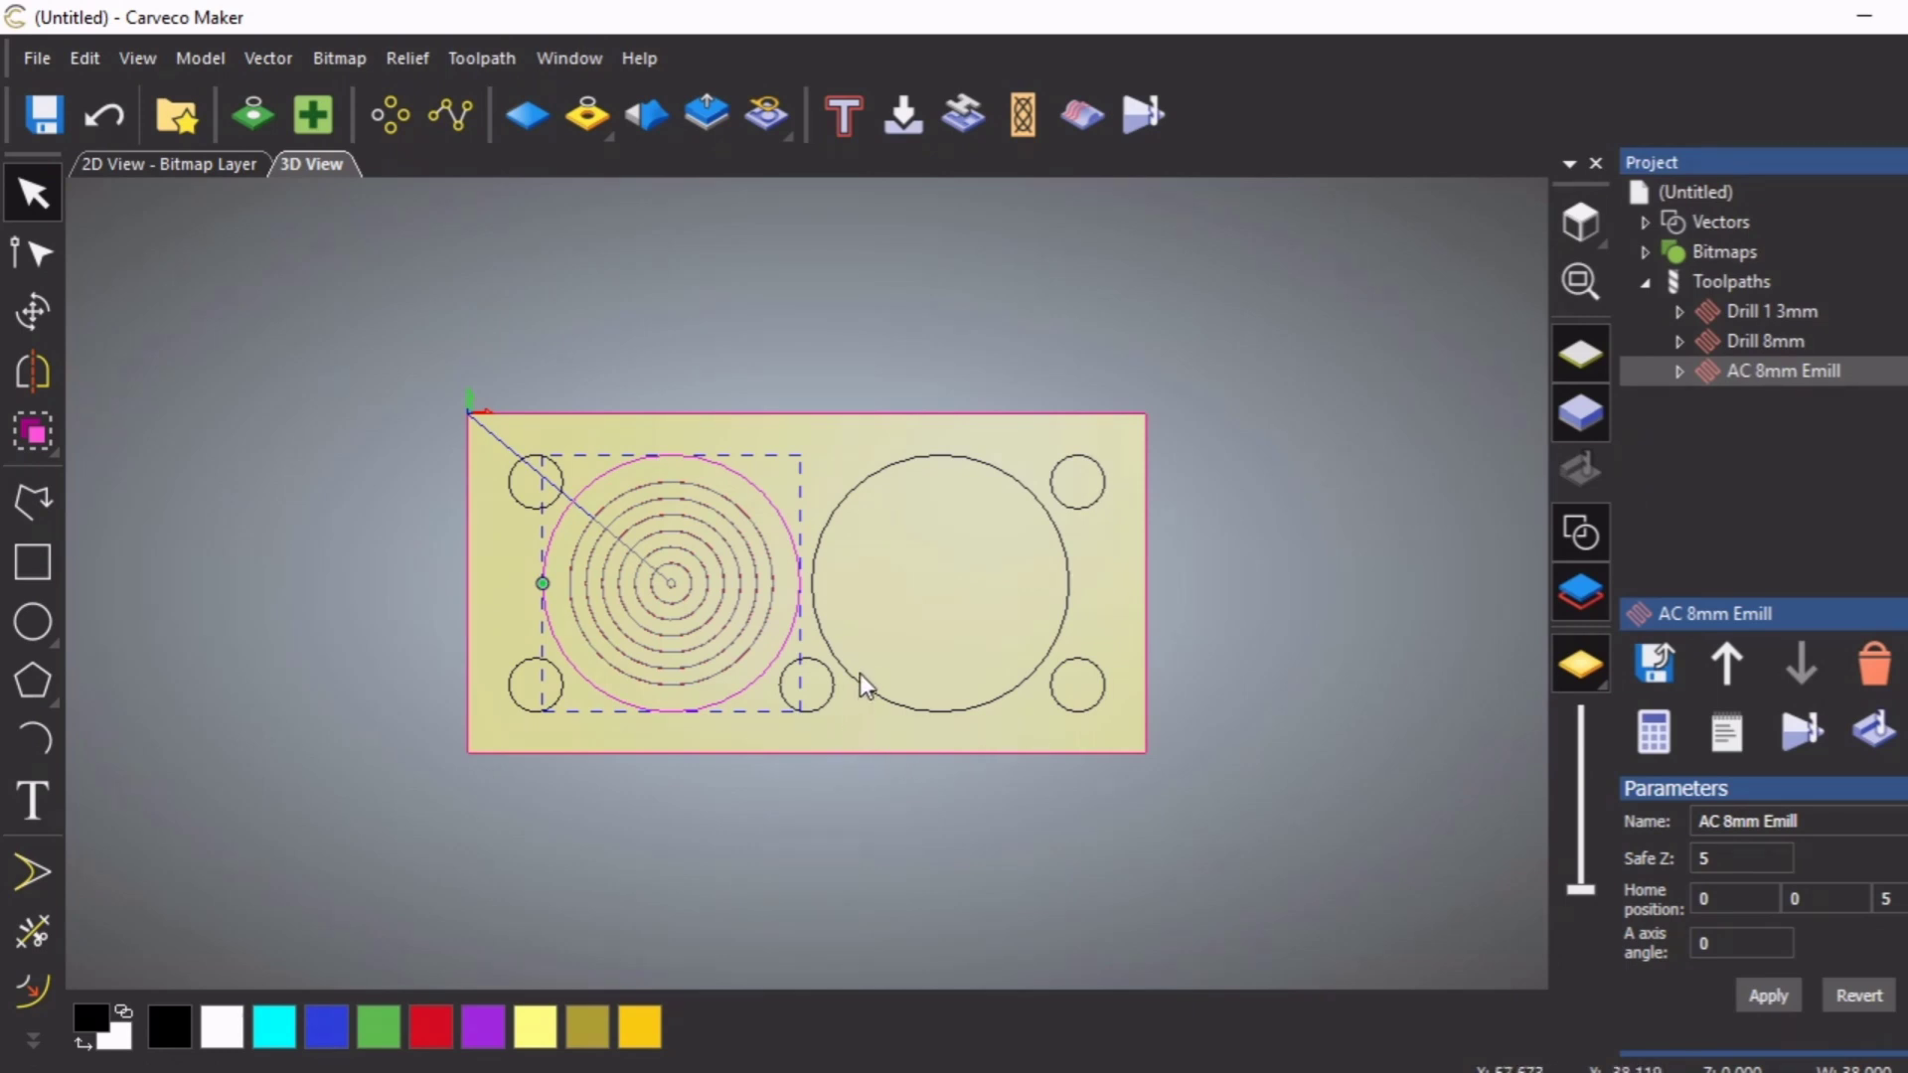
# Start a 2D area clearance toolpath for the right 38 mm circle with a finish depth of 26 mm
pyautogui.click(951, 455)
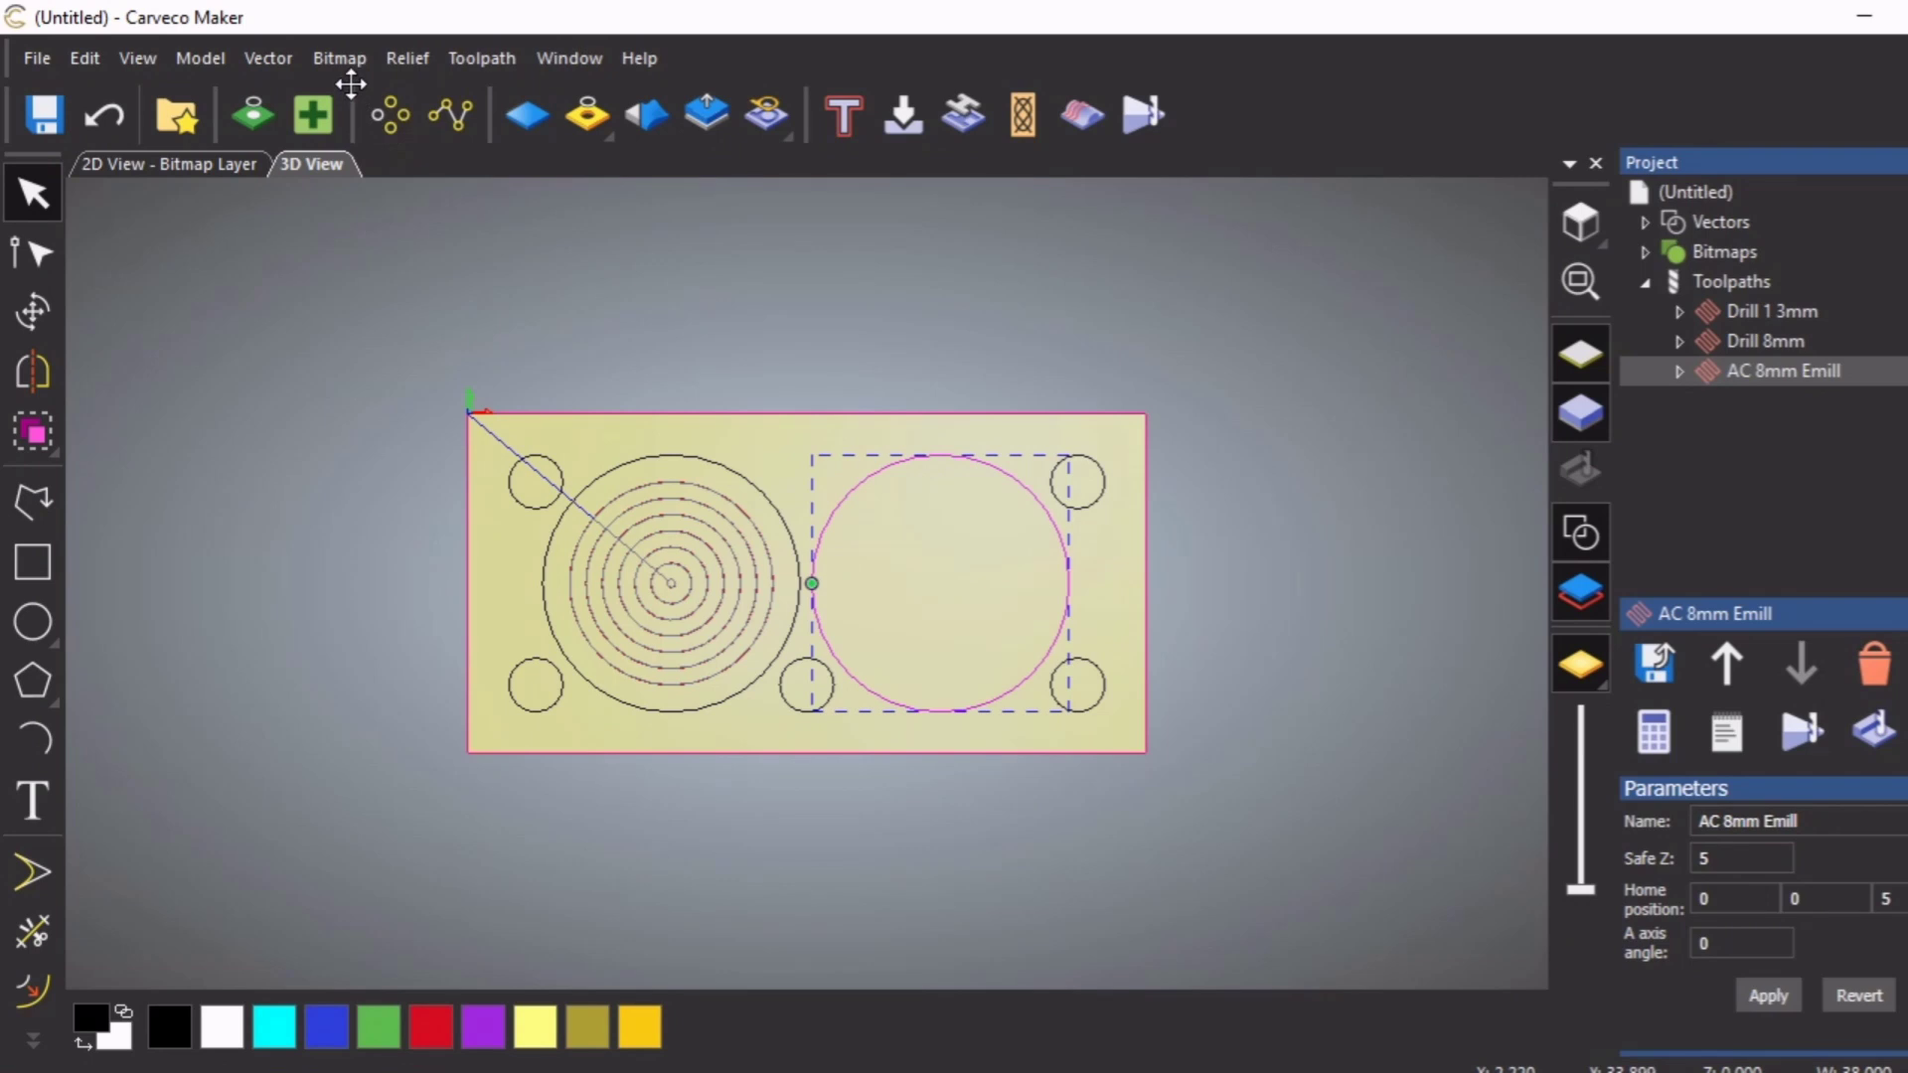
pyautogui.click(481, 58)
pyautogui.moveTo(561, 208)
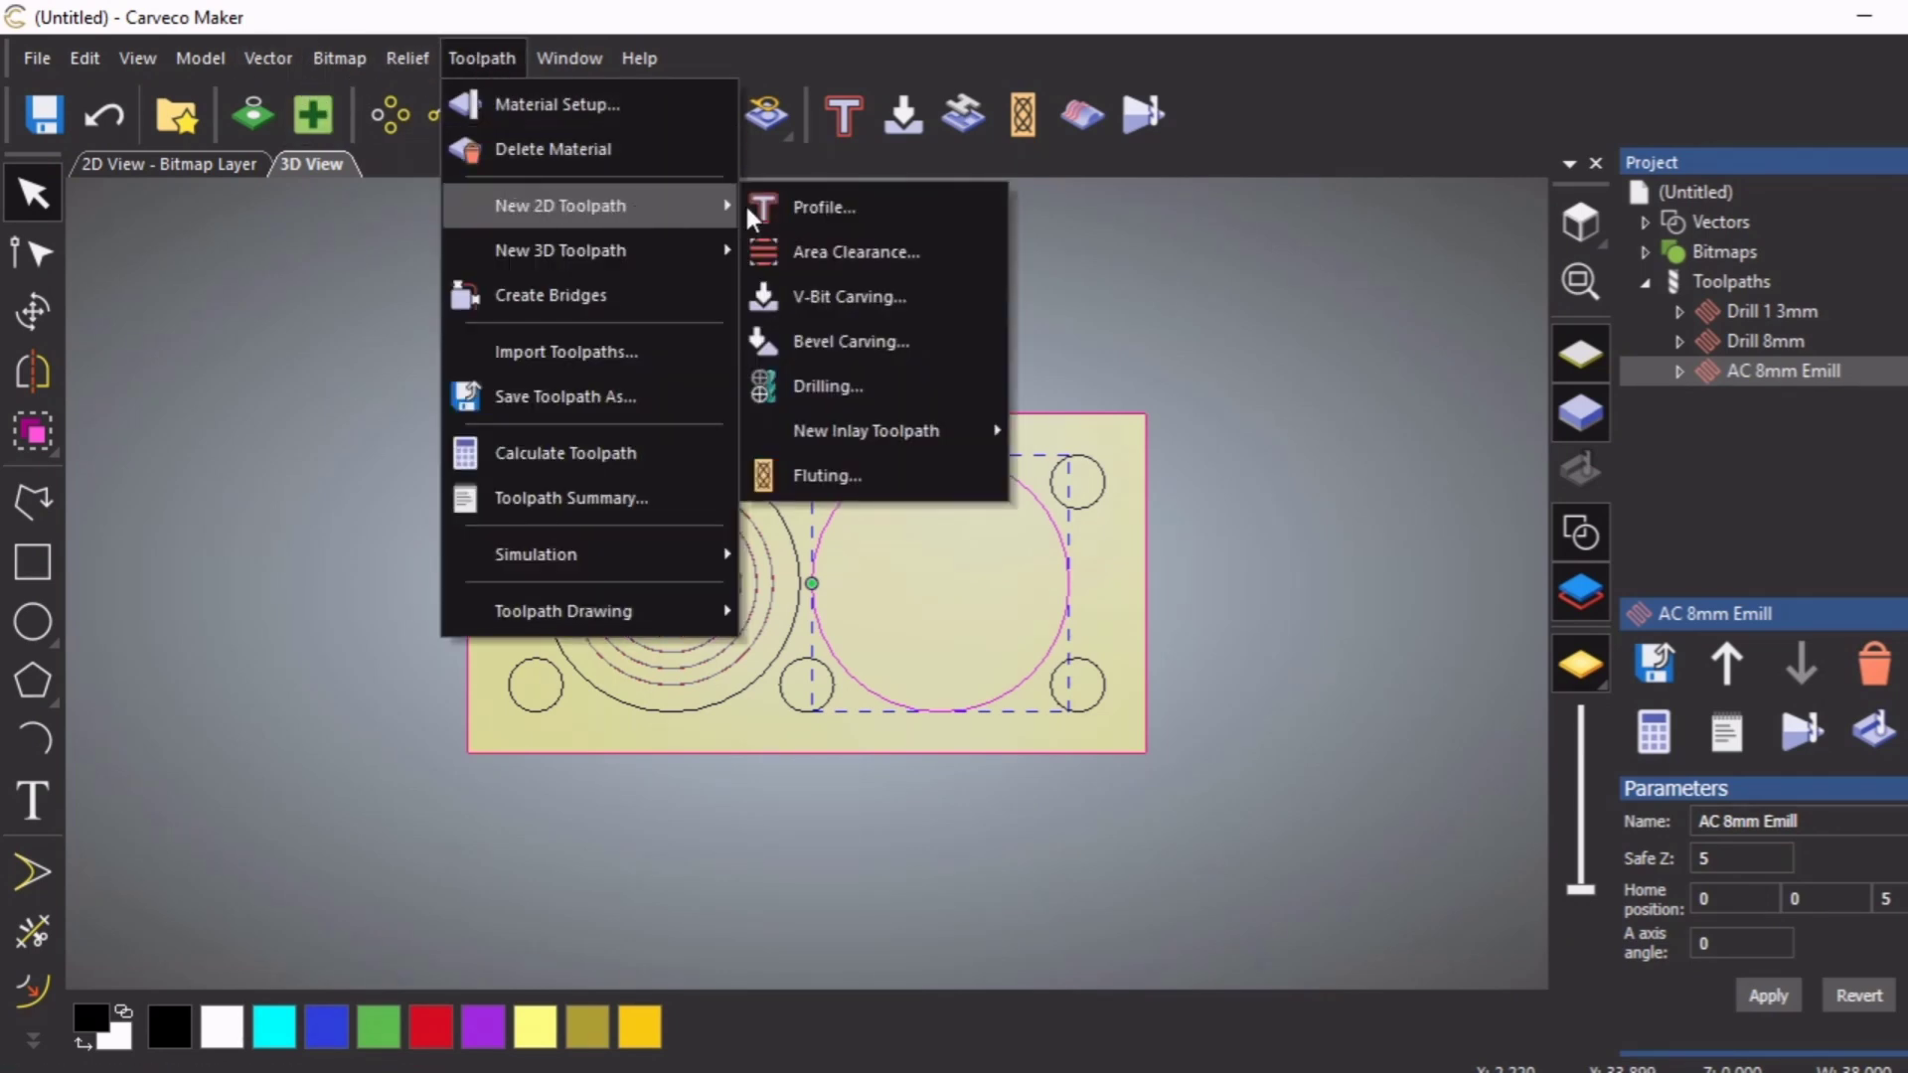
pyautogui.click(825, 252)
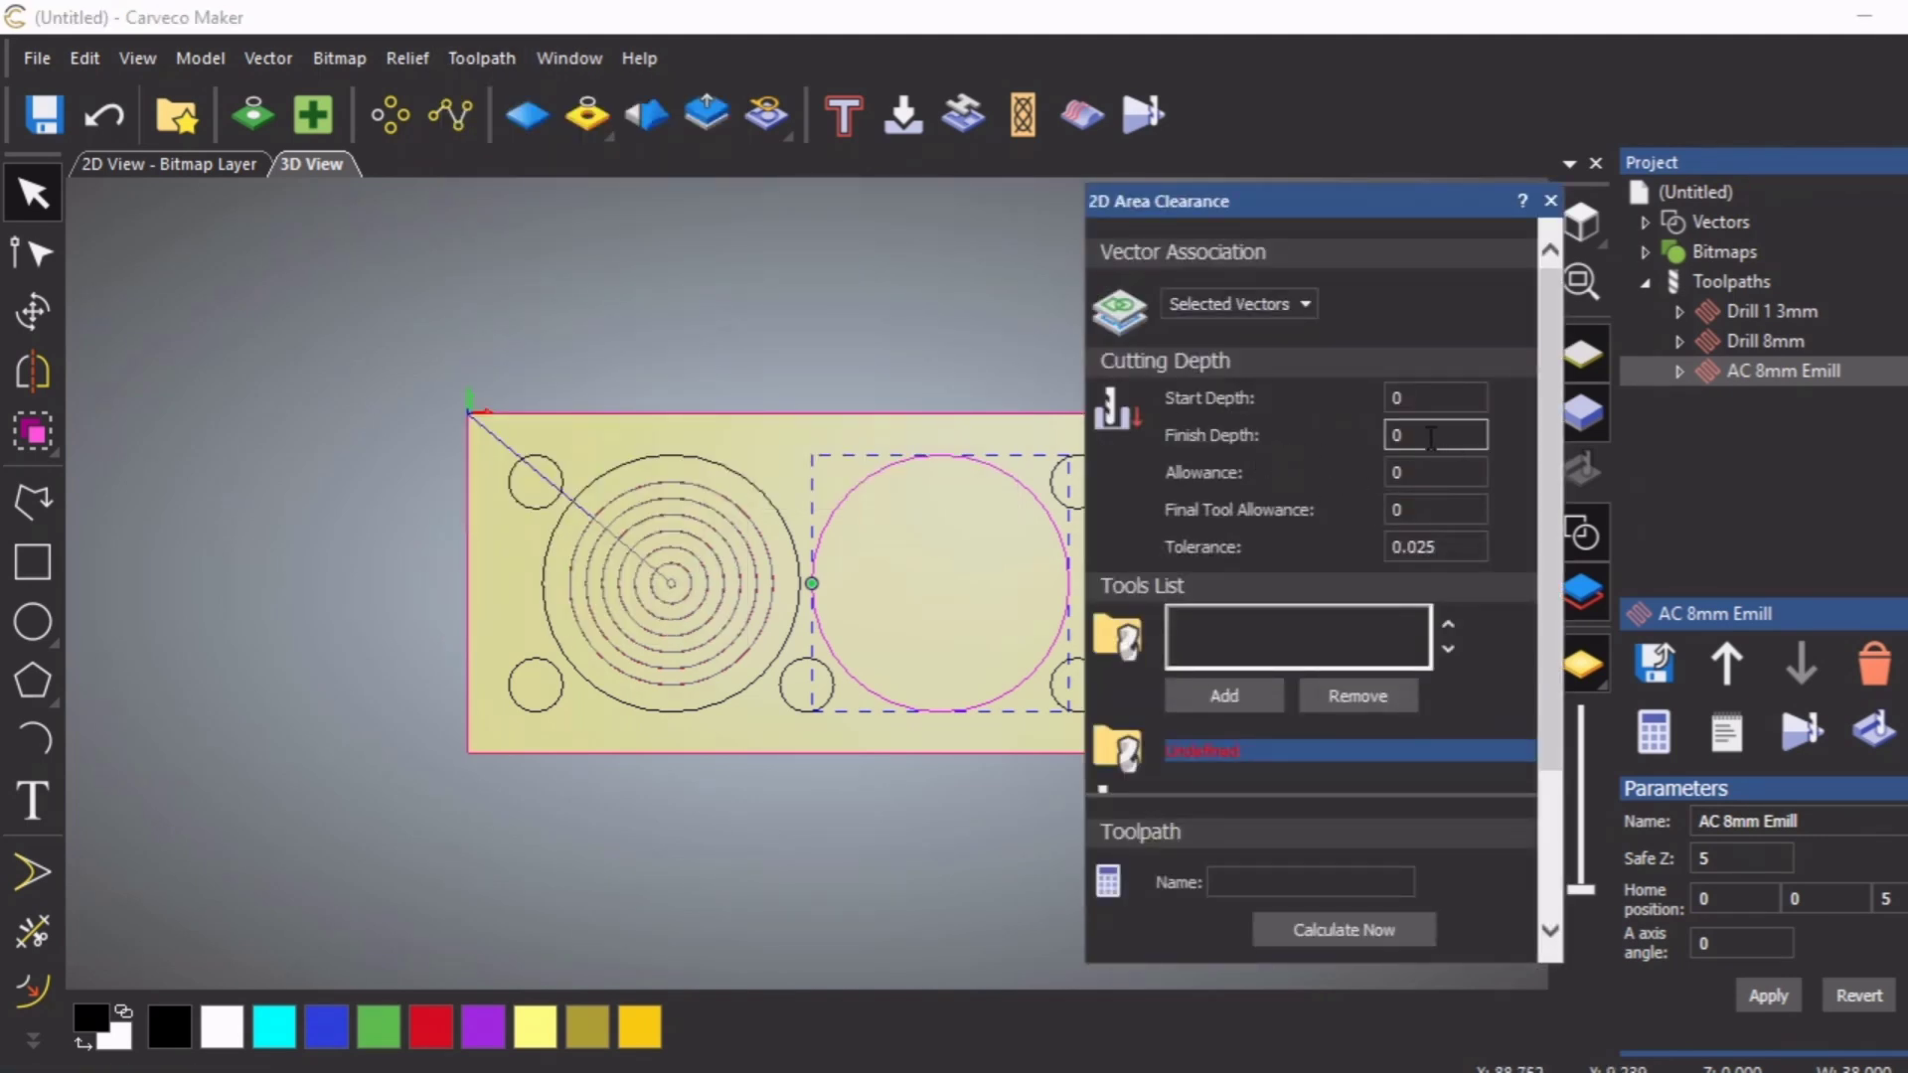
pyautogui.doubleClick(1391, 434)
# Add the Aluminum roughing End Mill 8 mm to the second area clearance's tools list
pyautogui.click(1220, 695)
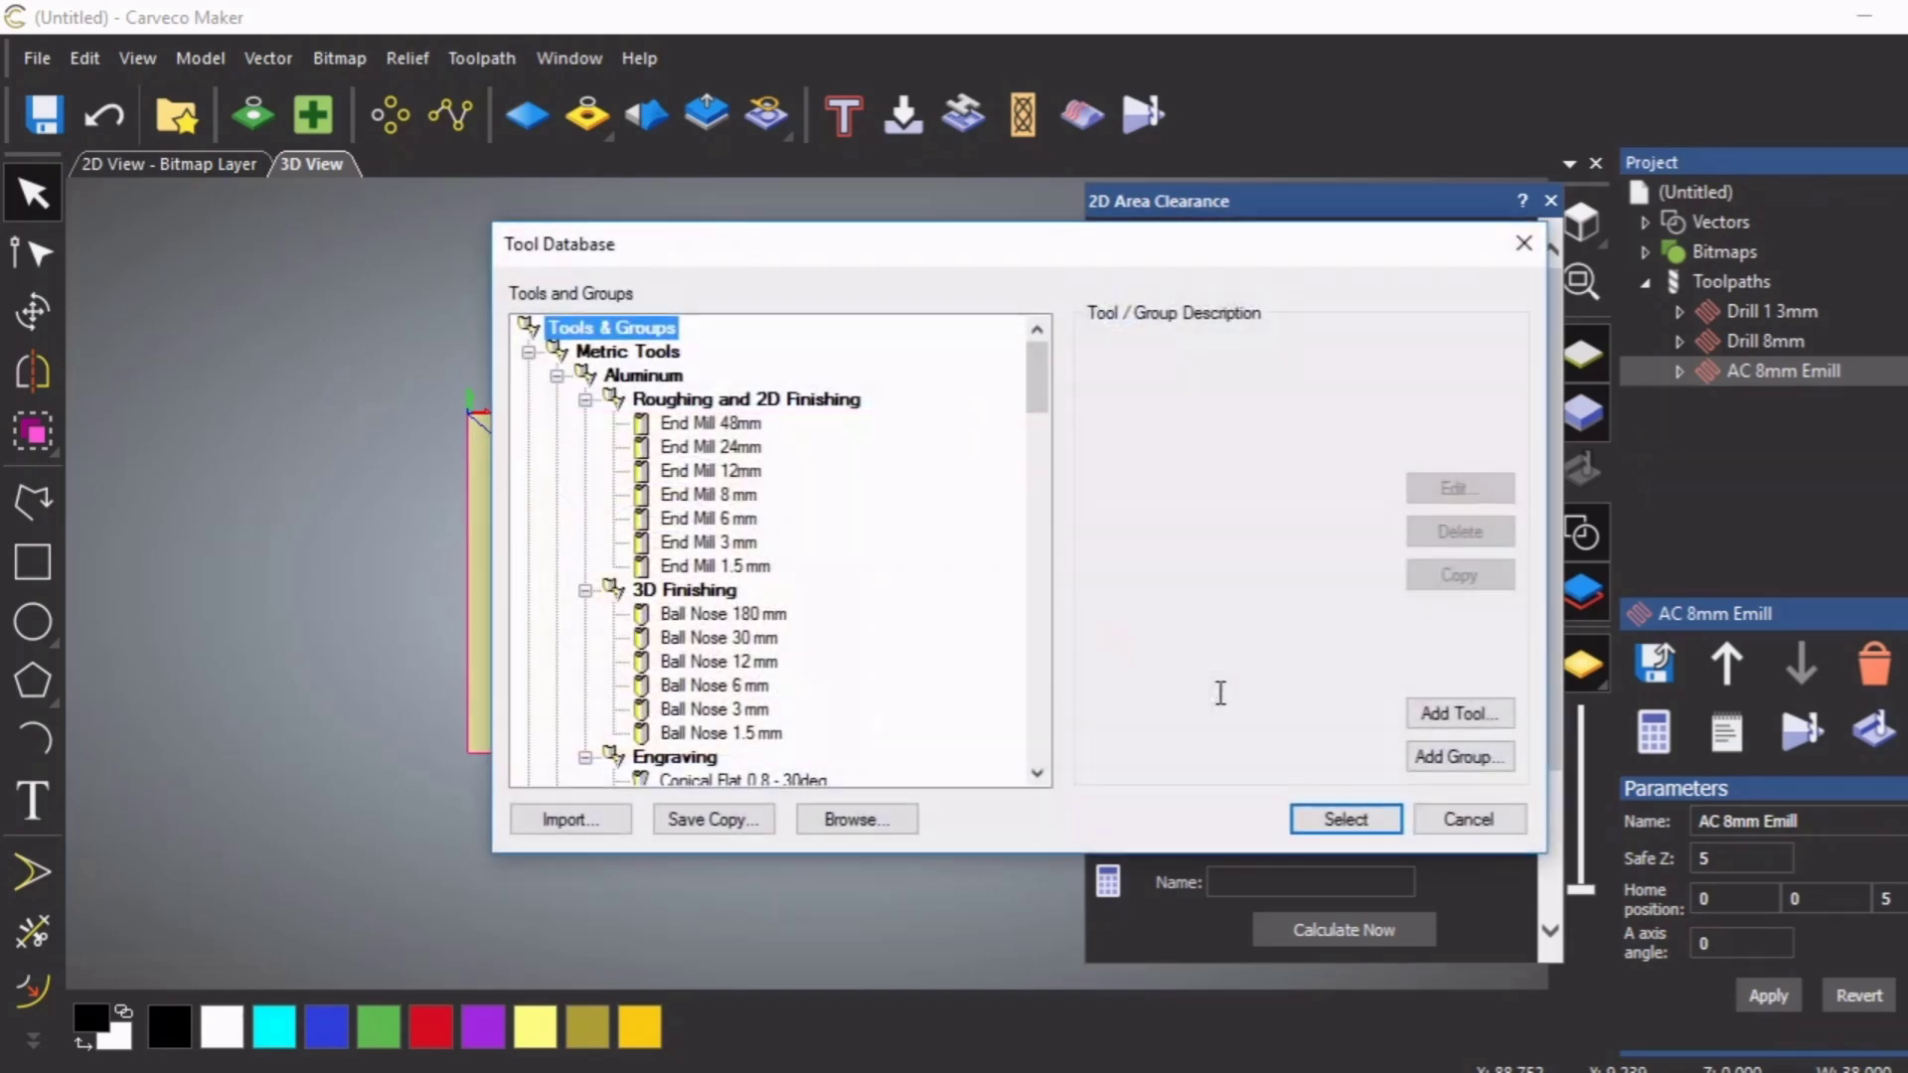
pyautogui.click(695, 494)
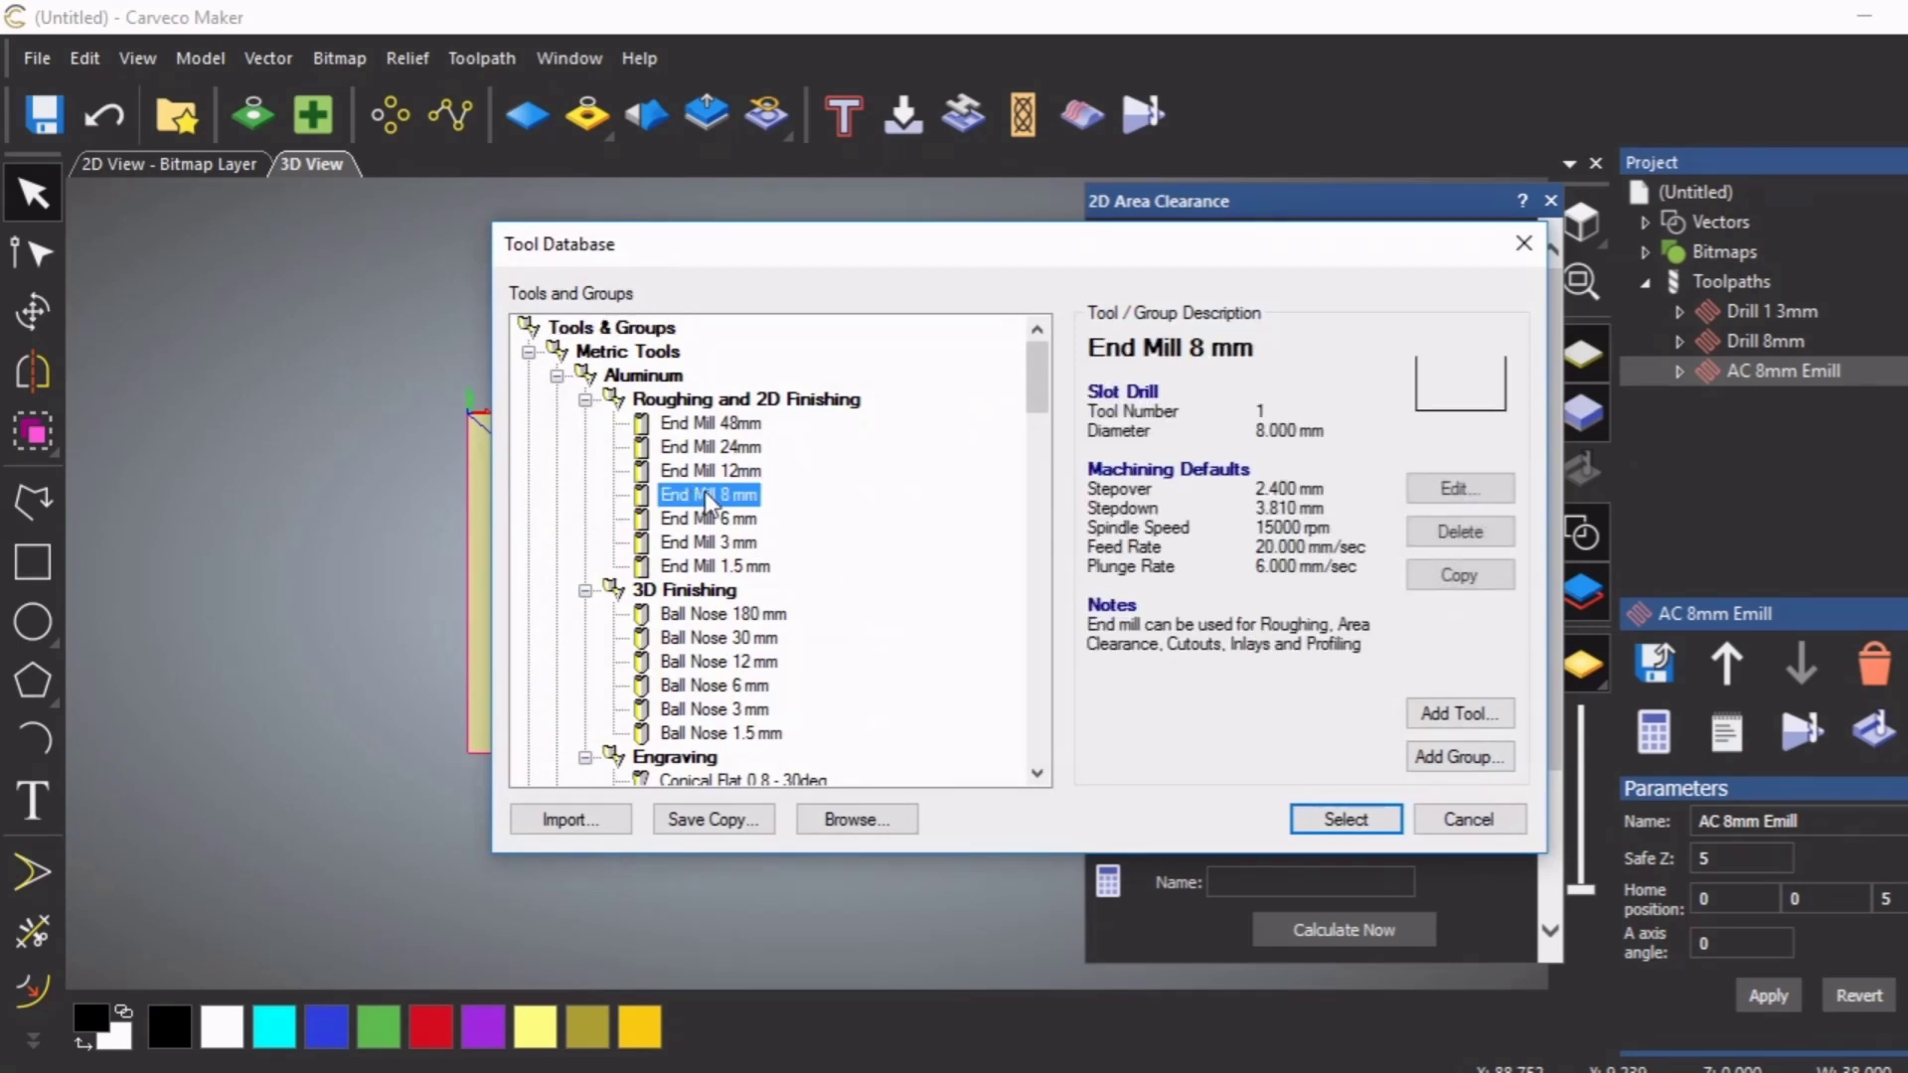
pyautogui.click(1361, 823)
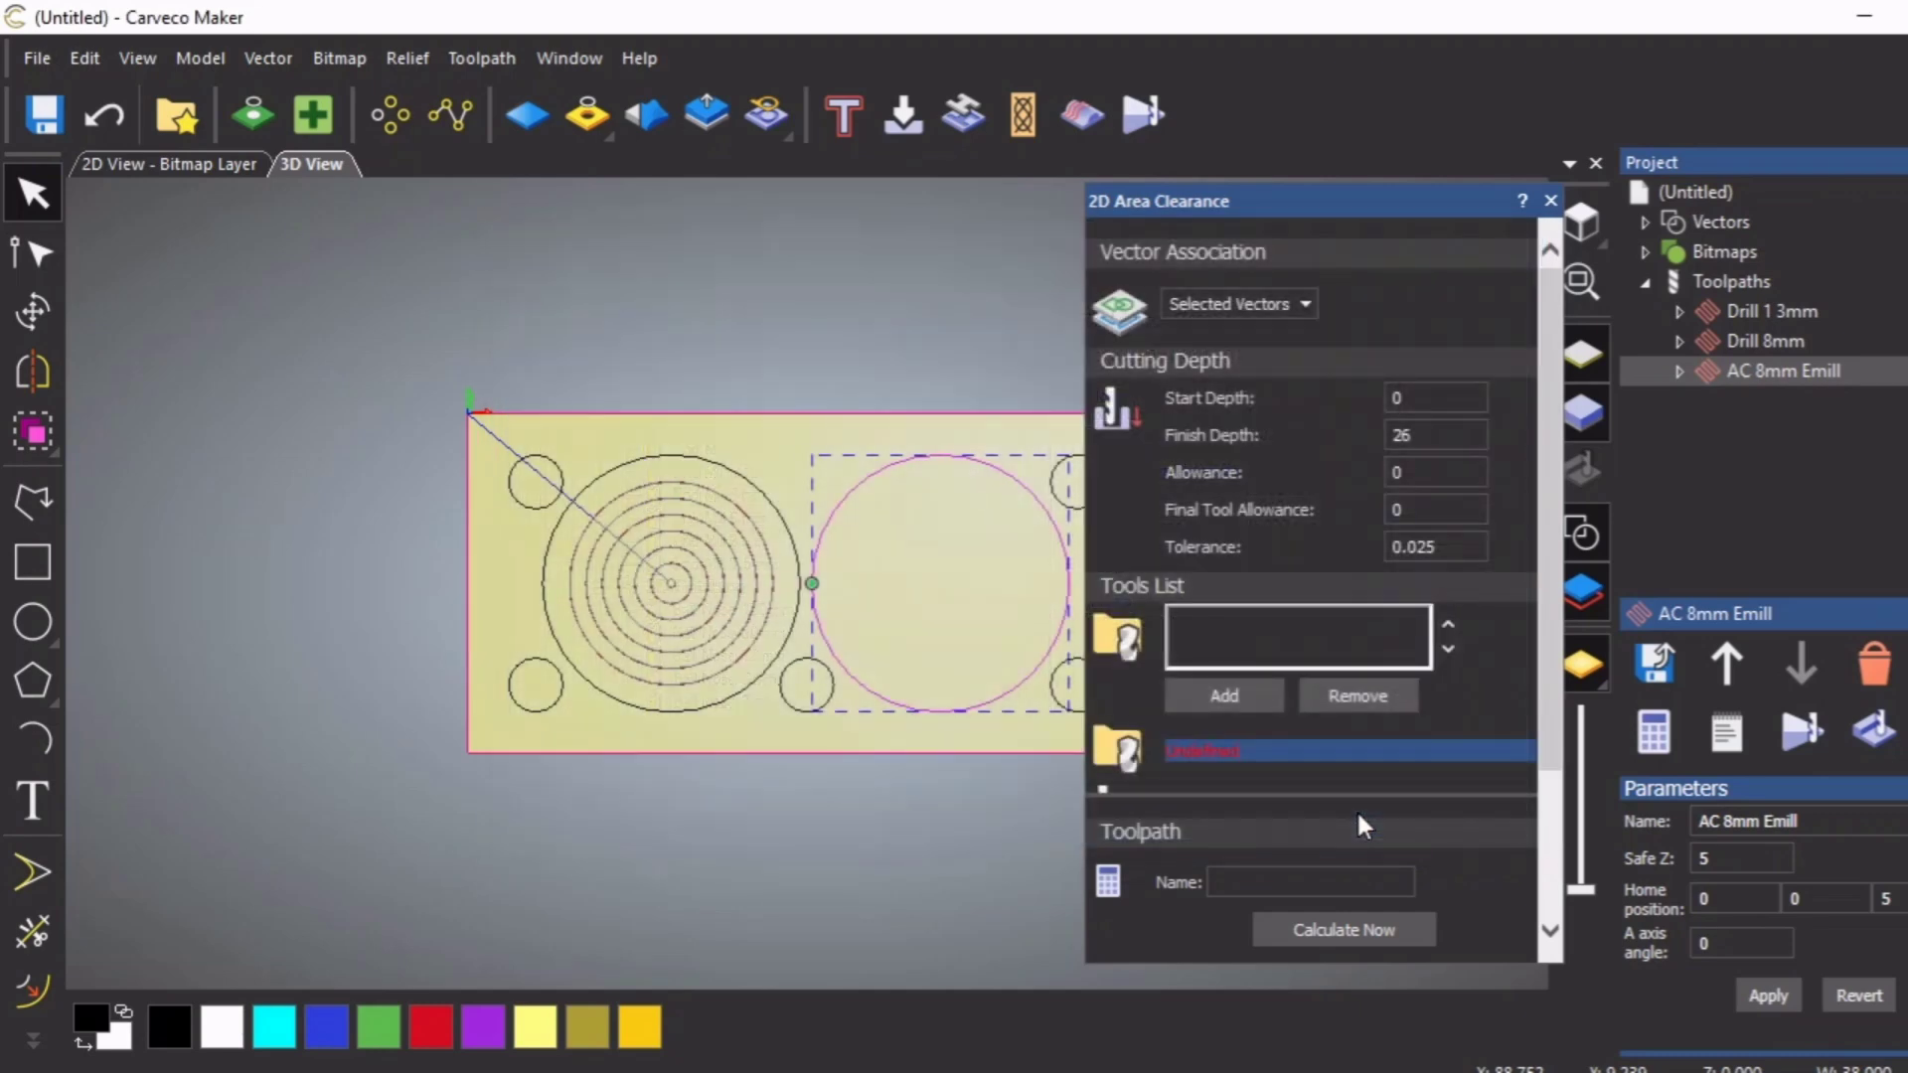
# Set the stepdown of the second area clearance's end mill to 2 mm
pyautogui.scroll(-3, 1434, 700)
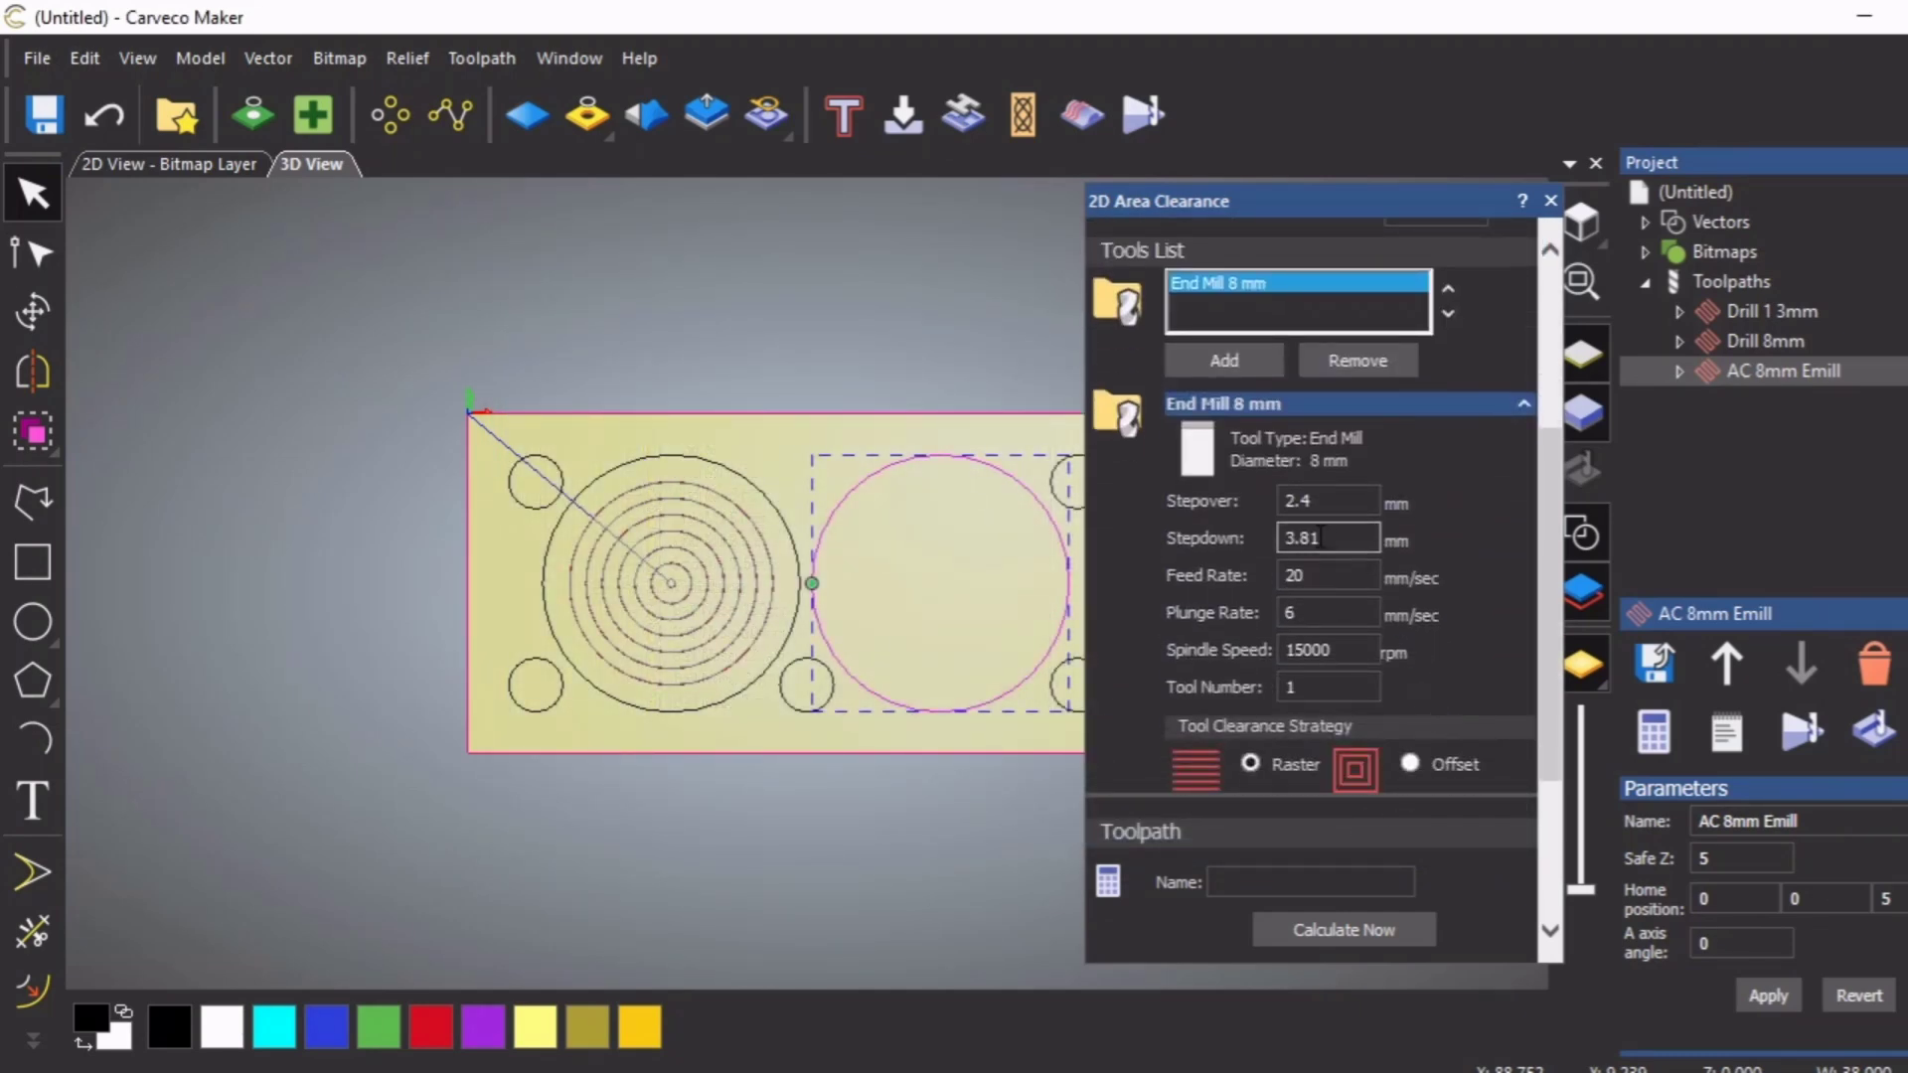
pyautogui.moveTo(1325, 538); pyautogui.dragTo(1288, 538)
pyautogui.write('2')
pyautogui.click(1317, 579)
pyautogui.click(1317, 615)
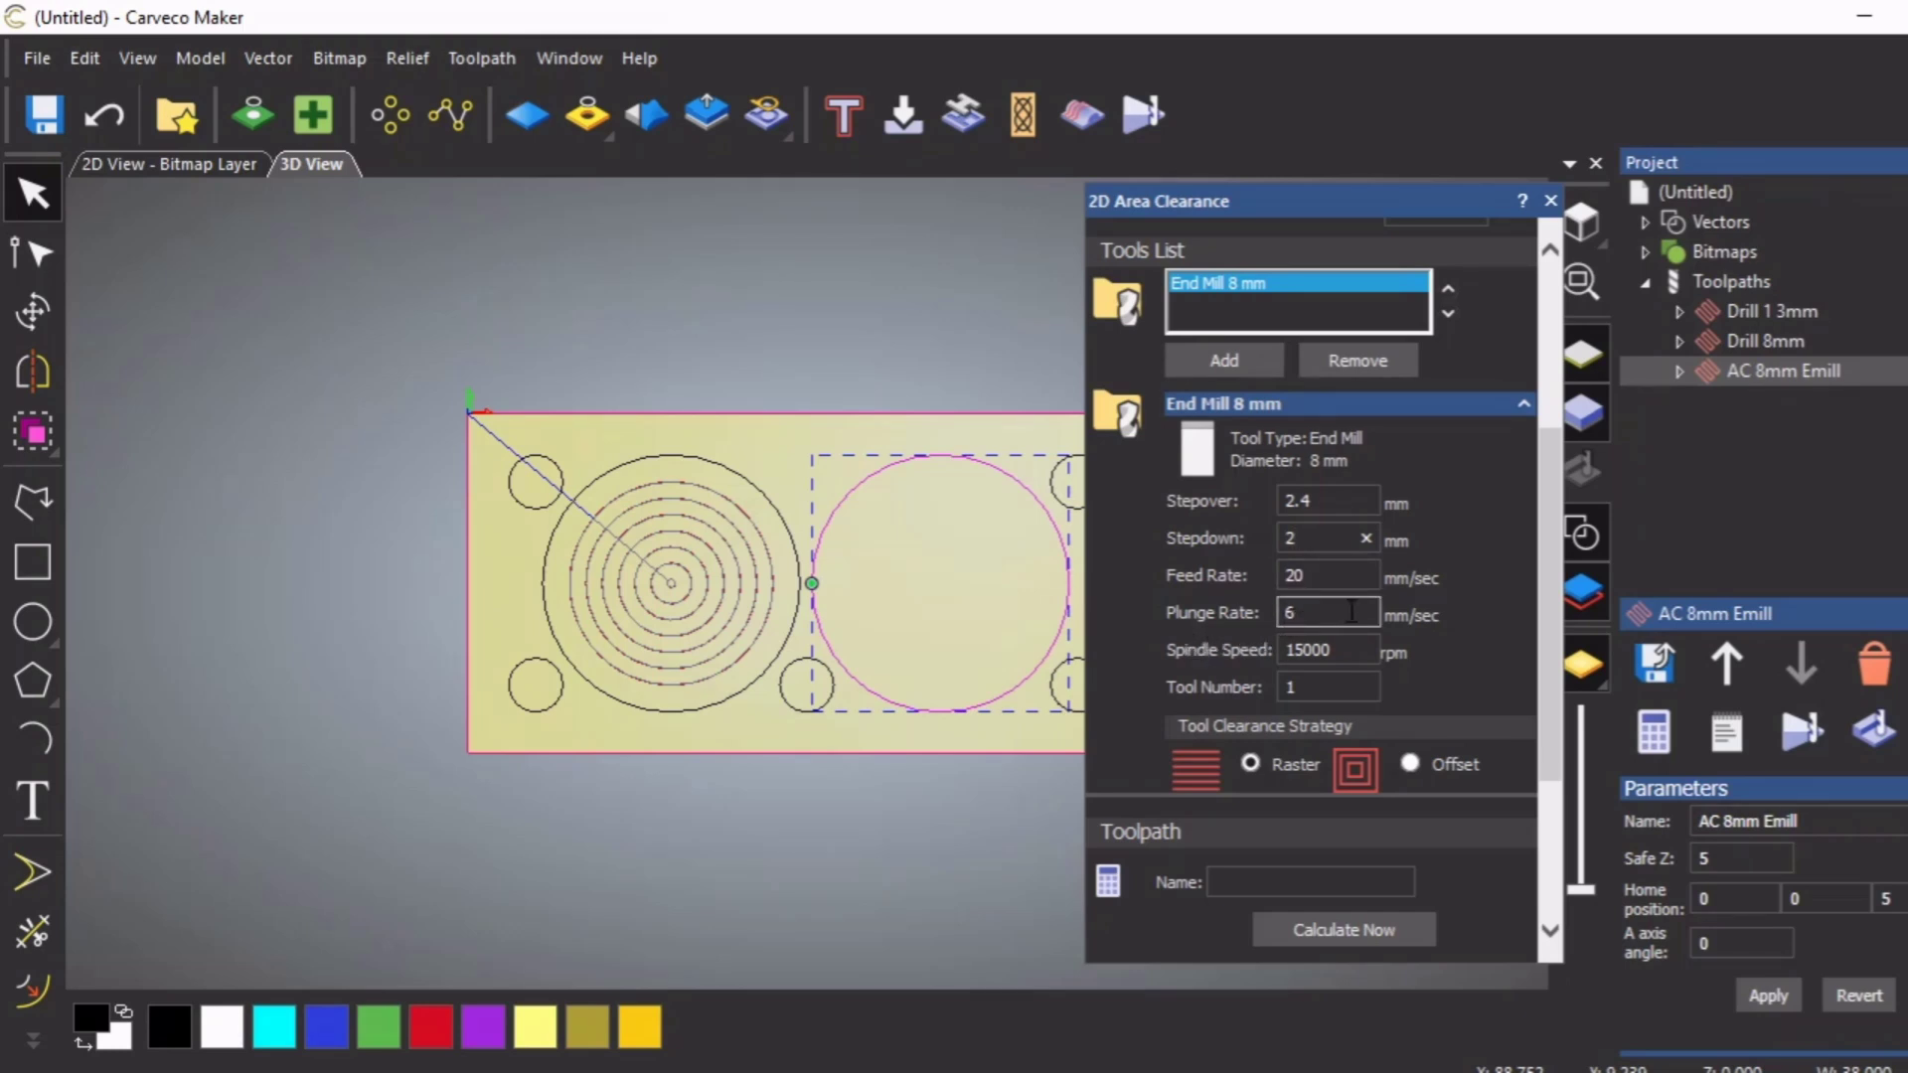
# Switch the second area clearance to the Offset strategy and add ramping moves
pyautogui.scroll(-5, 1363, 616)
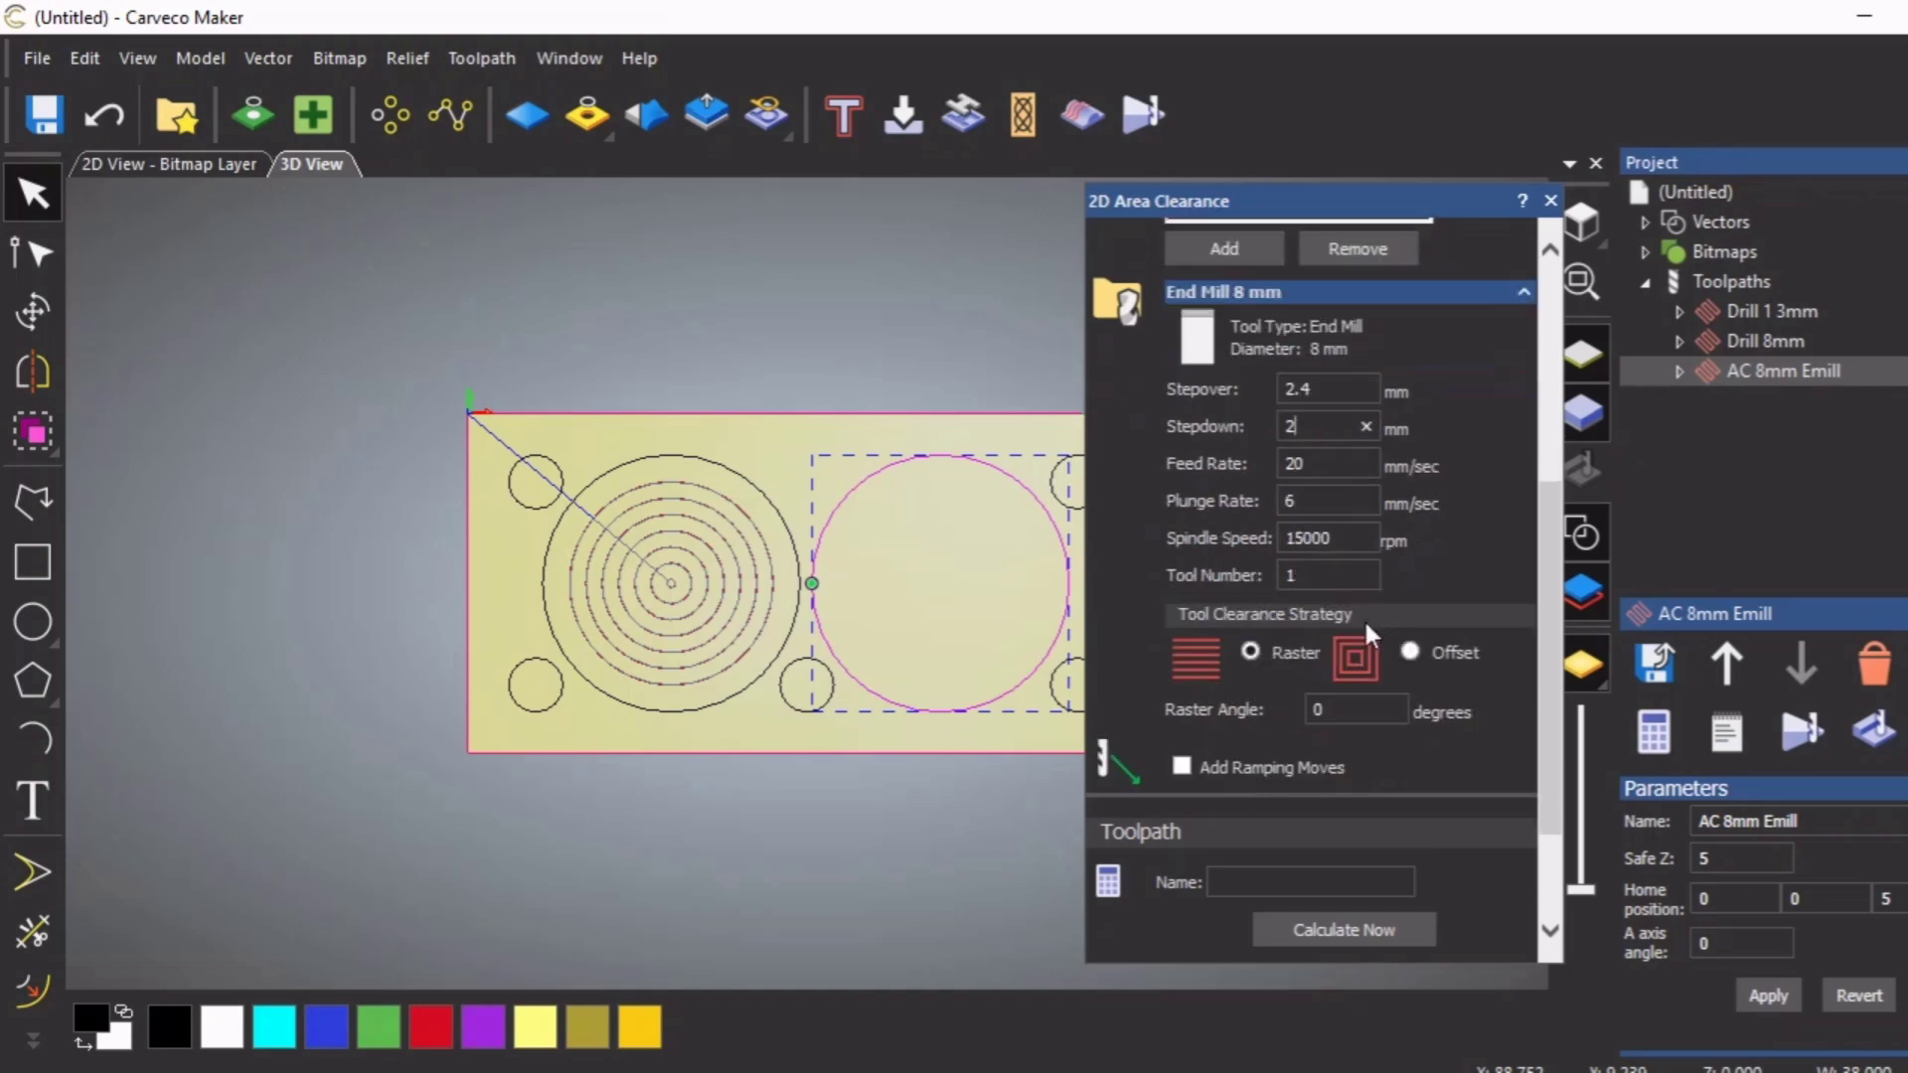
pyautogui.click(1411, 542)
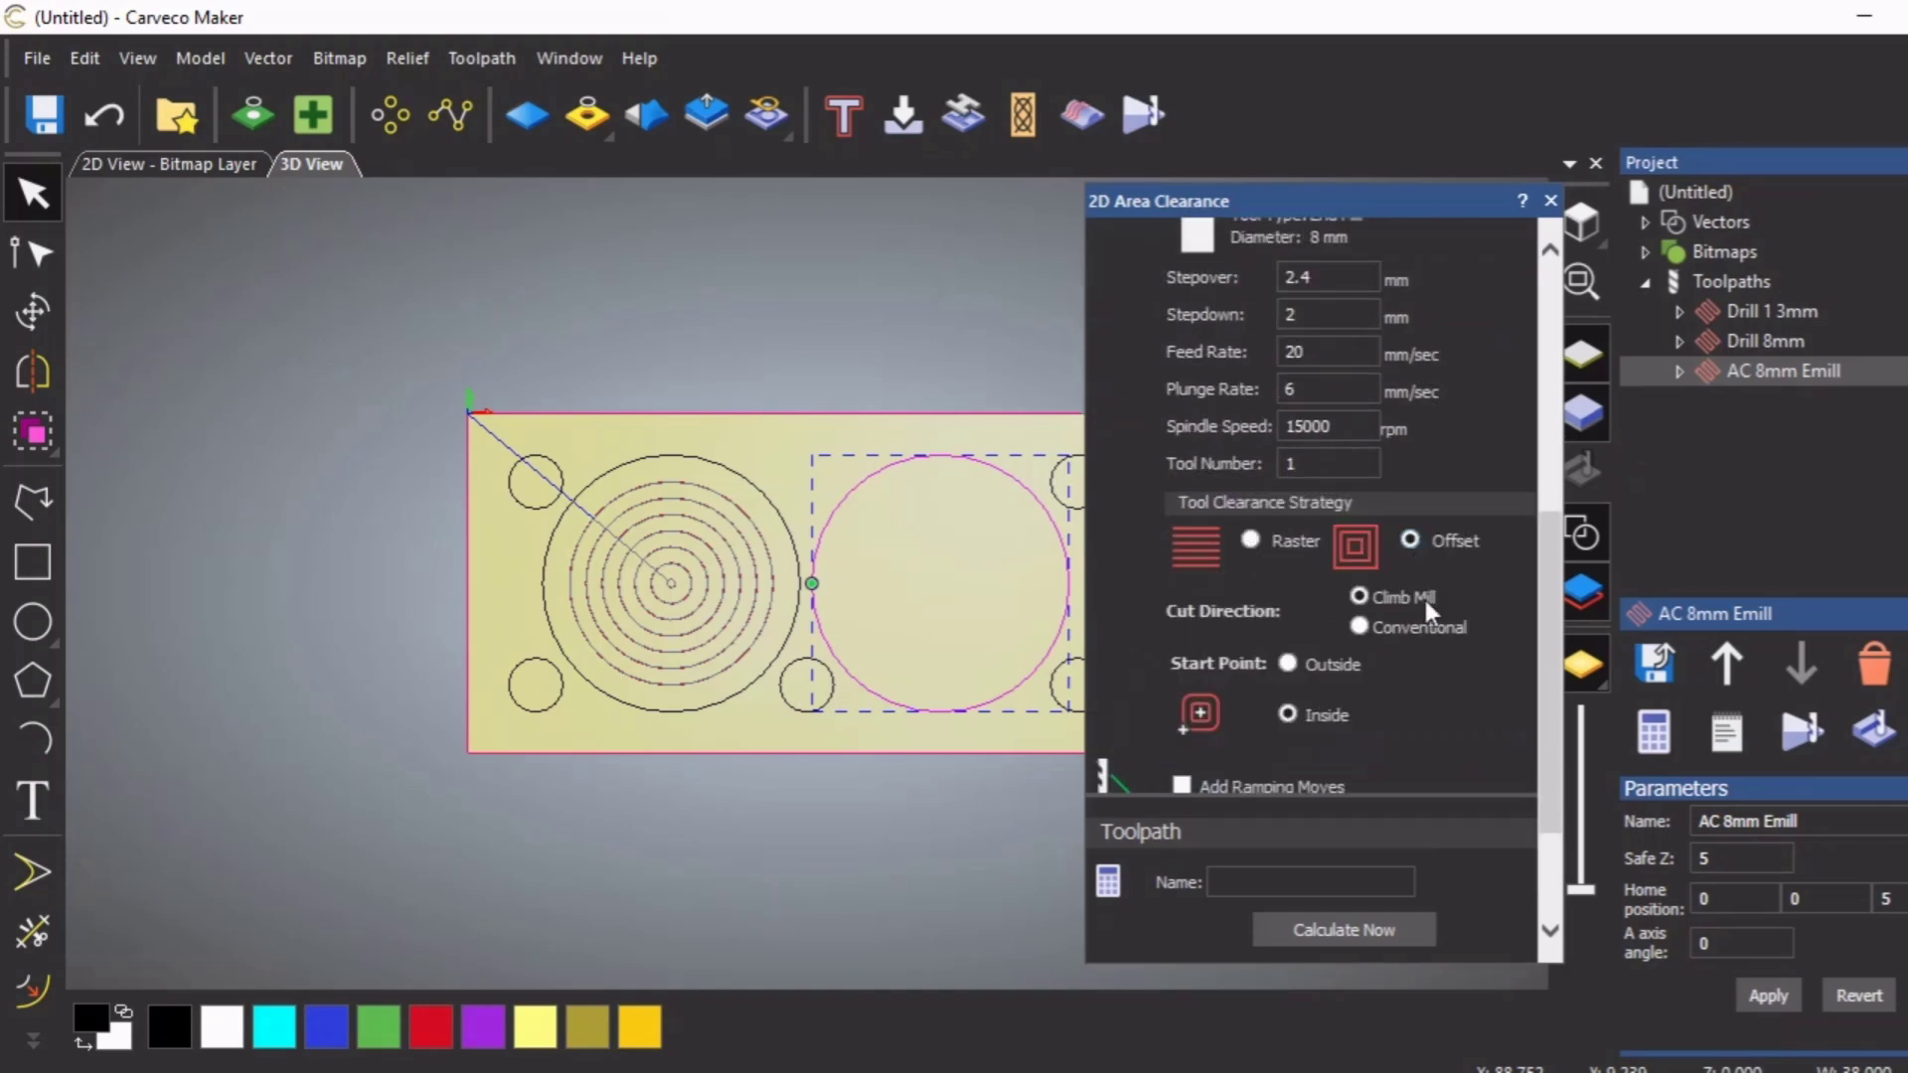
pyautogui.scroll(-2, 1421, 600)
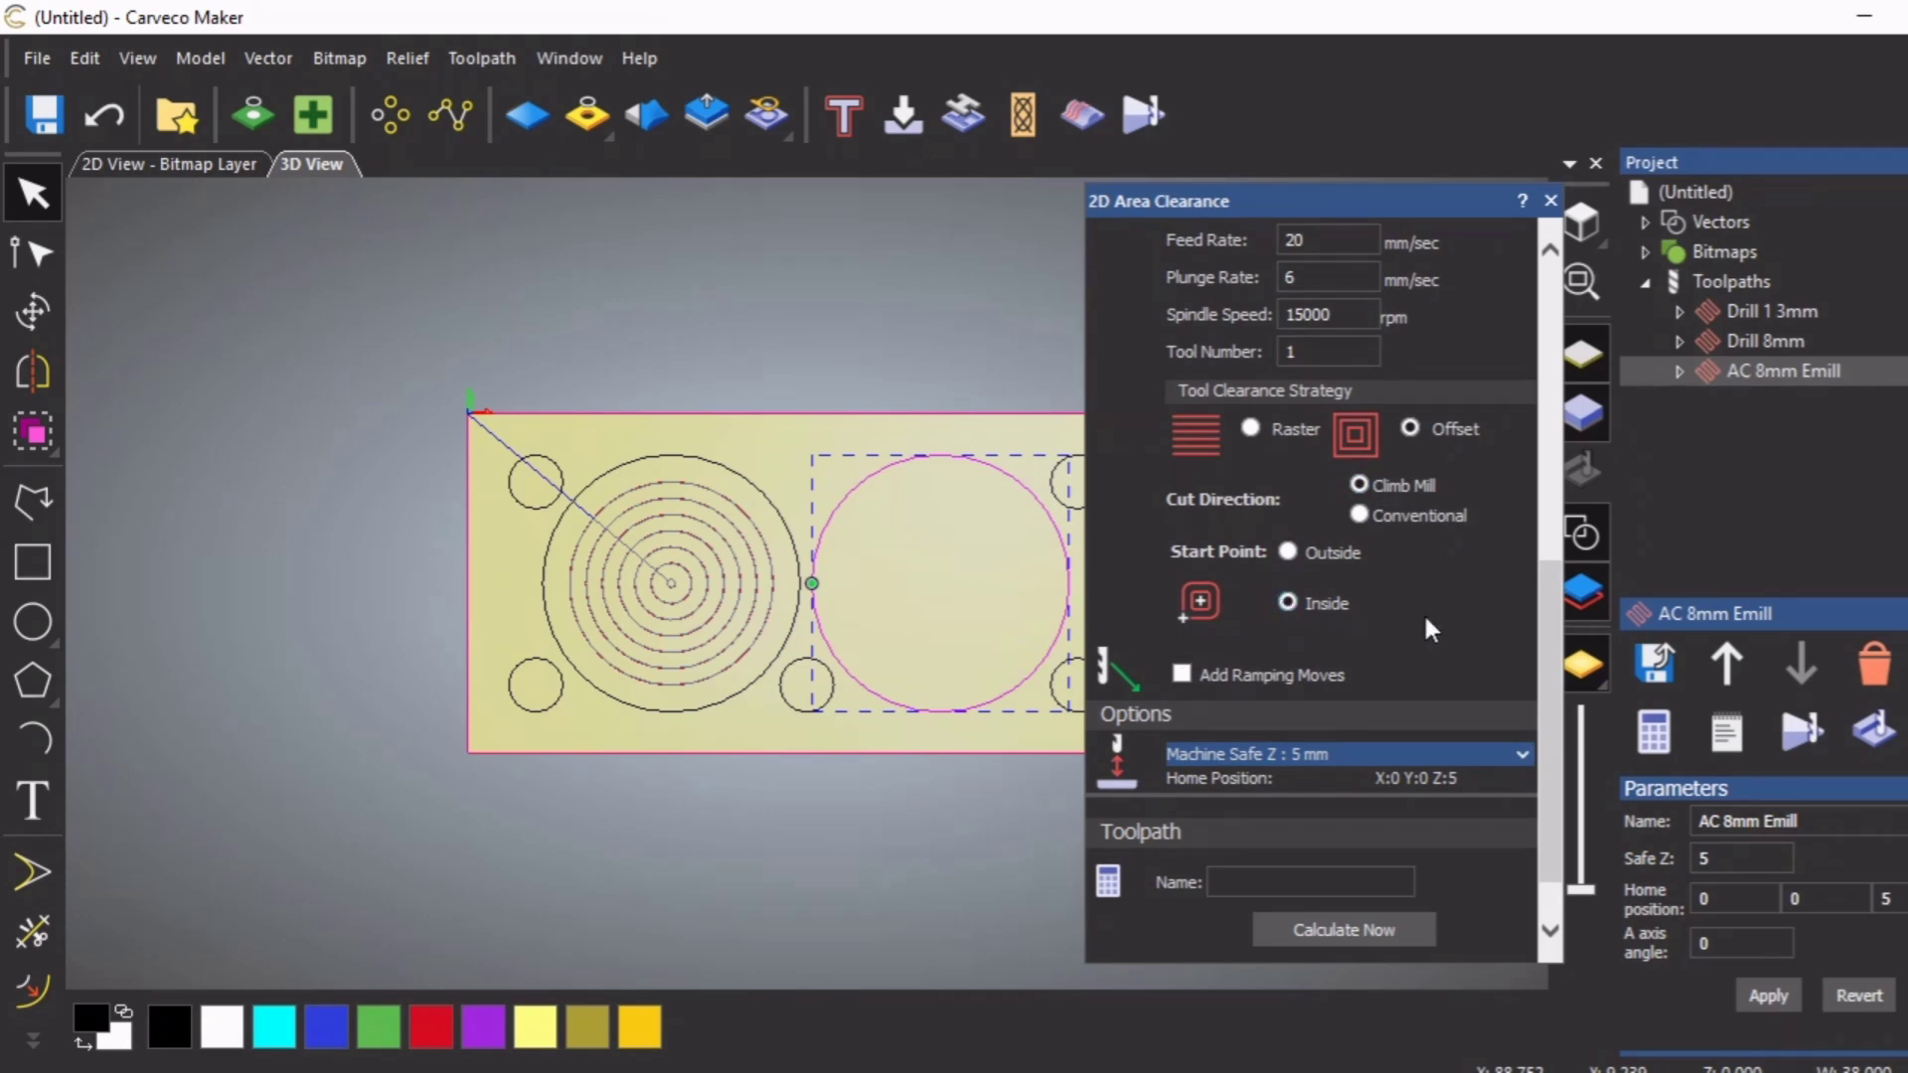
pyautogui.scroll(-1, 1407, 616)
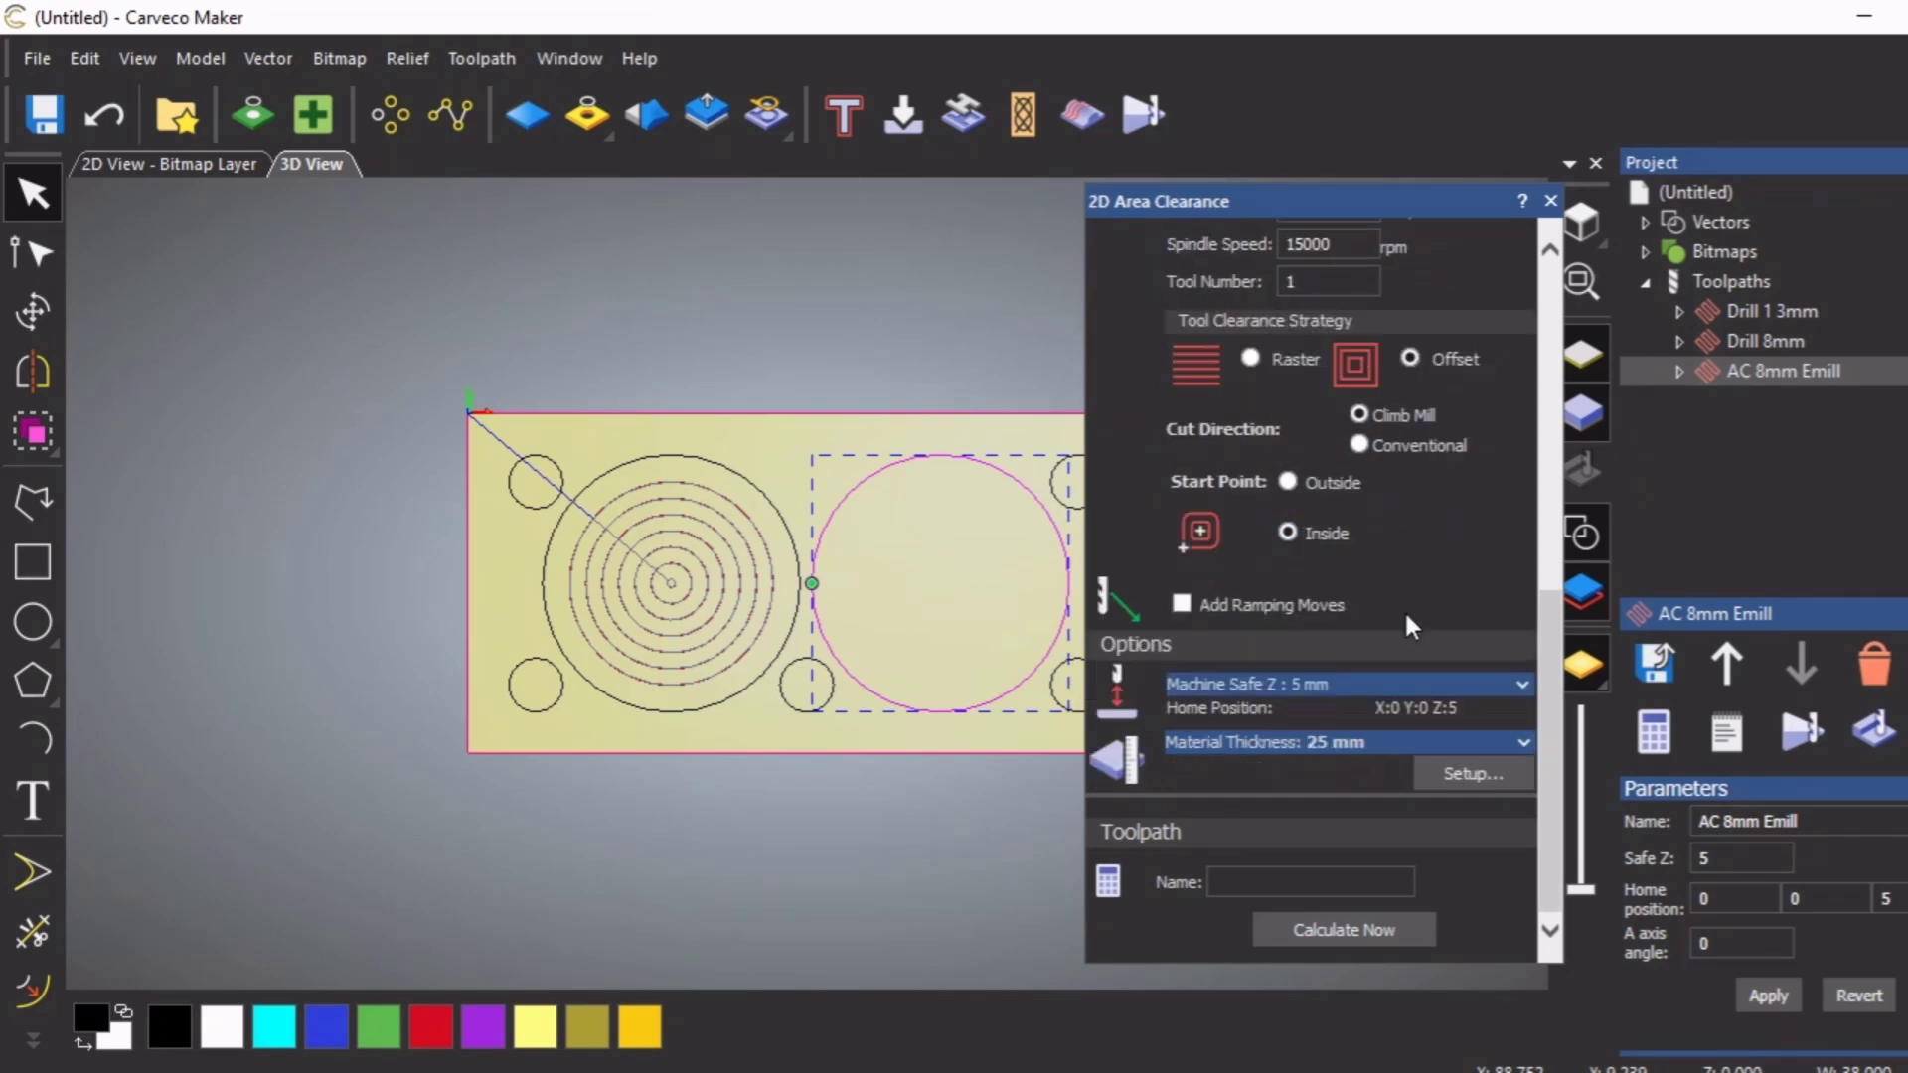
pyautogui.click(1182, 604)
pyautogui.scroll(-5, 1341, 588)
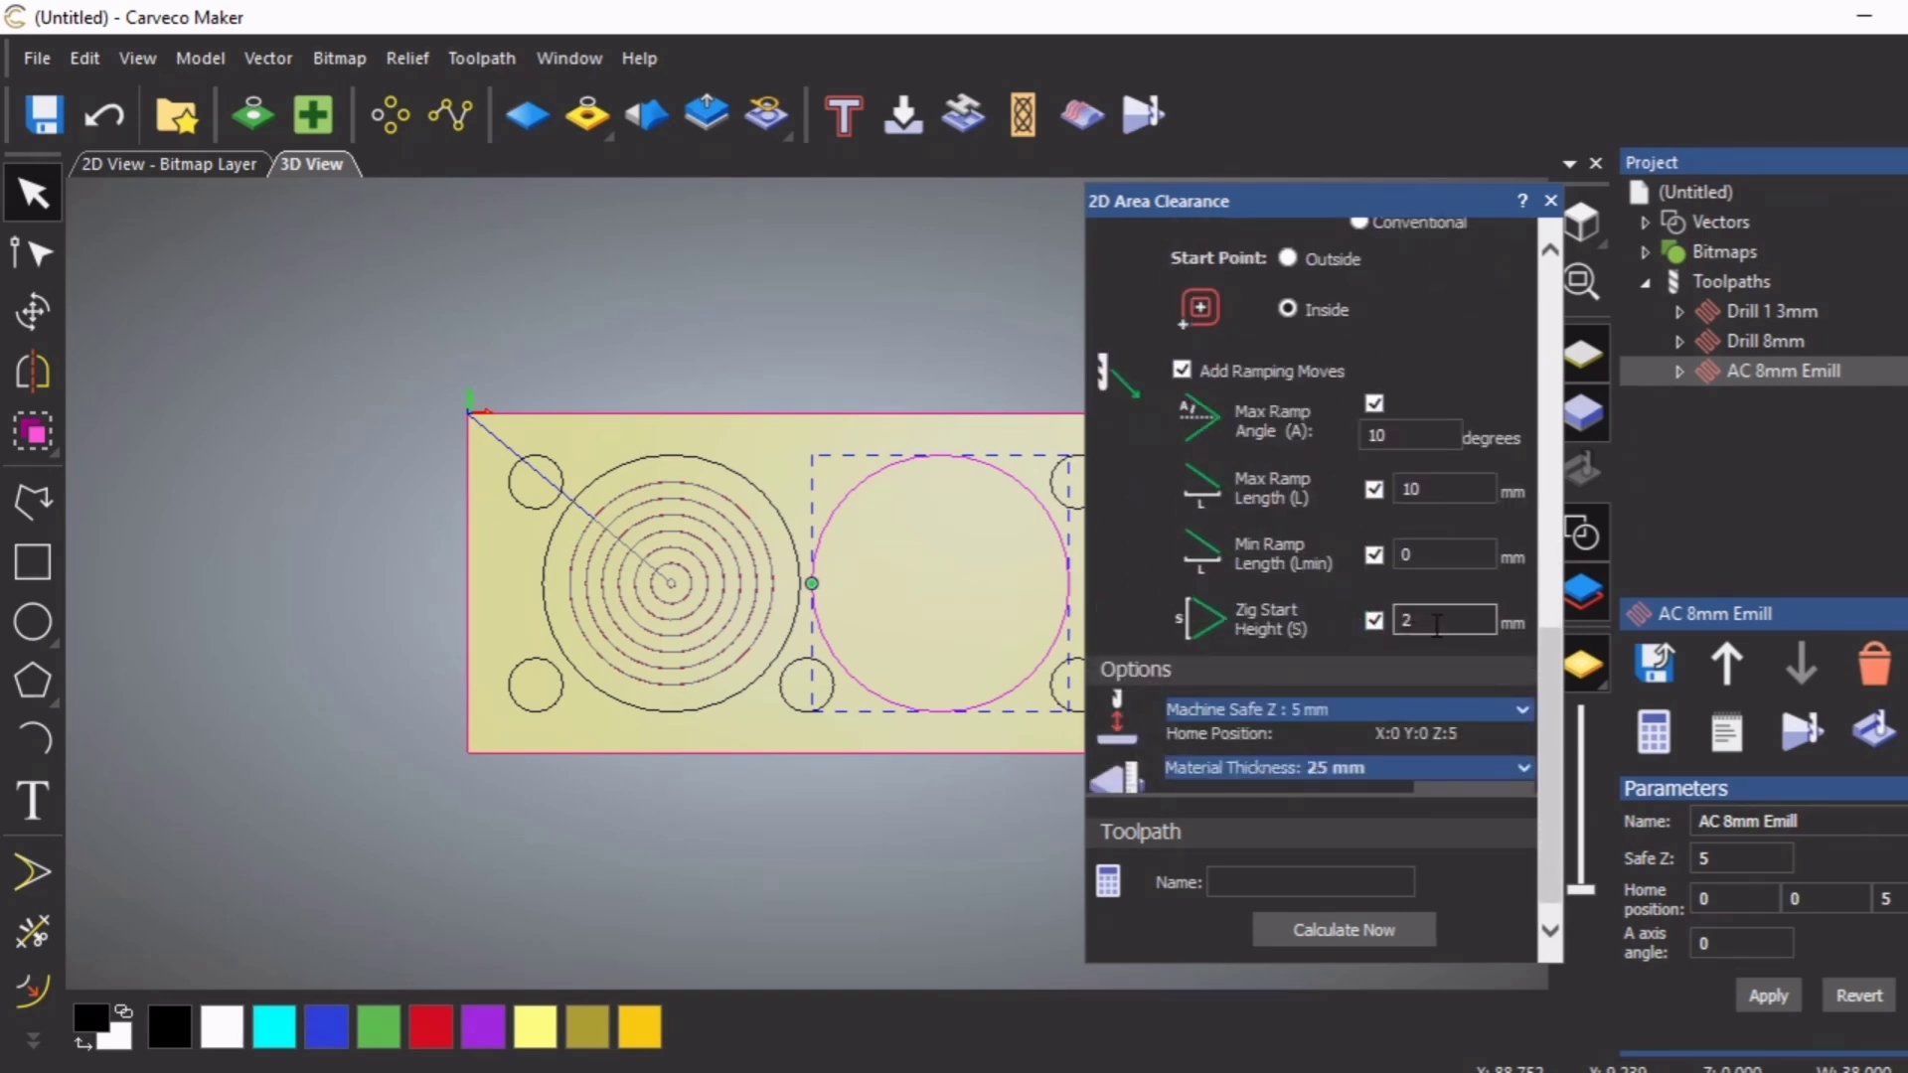
pyautogui.scroll(-1, 1439, 631)
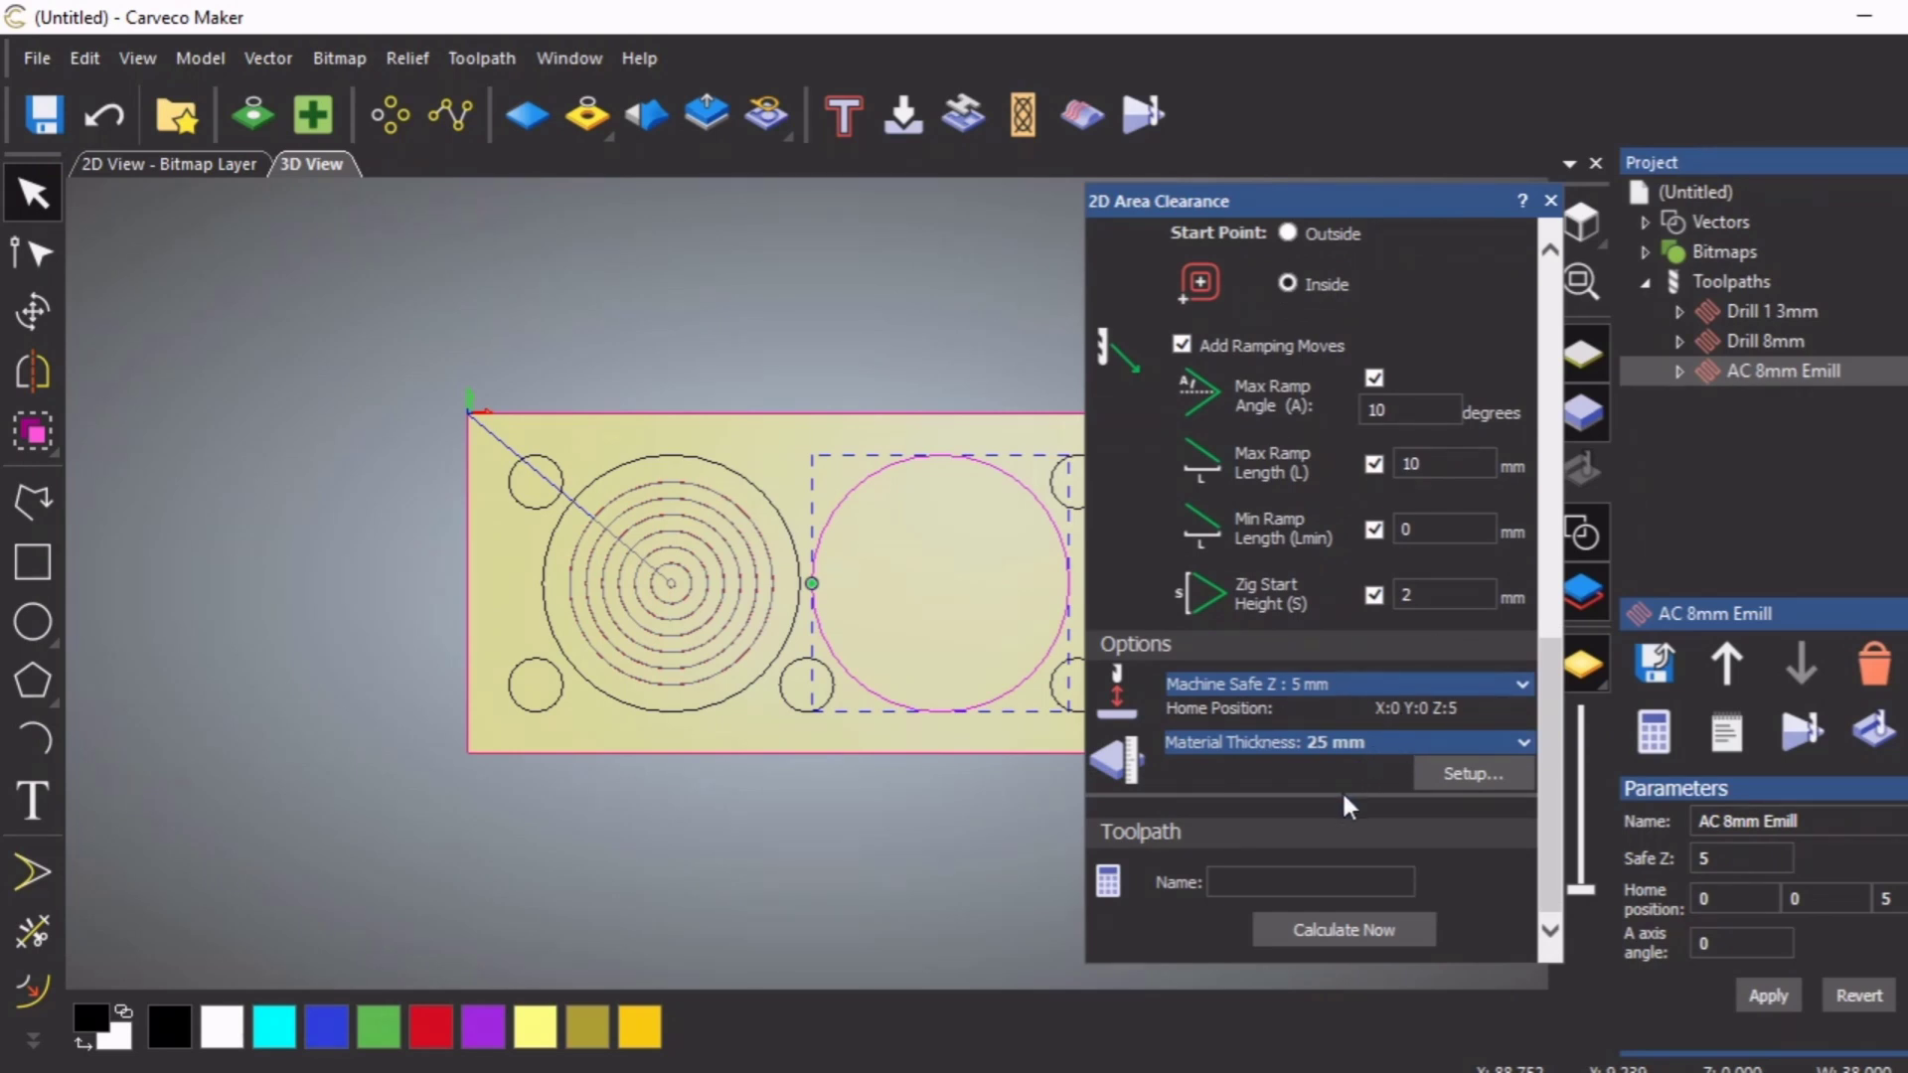
# Name the second area clearance toolpath "AC2 8mm Emill", calculate it and close its settings
pyautogui.click(1240, 881)
pyautogui.write('AC2')
pyautogui.write('8mm Em')
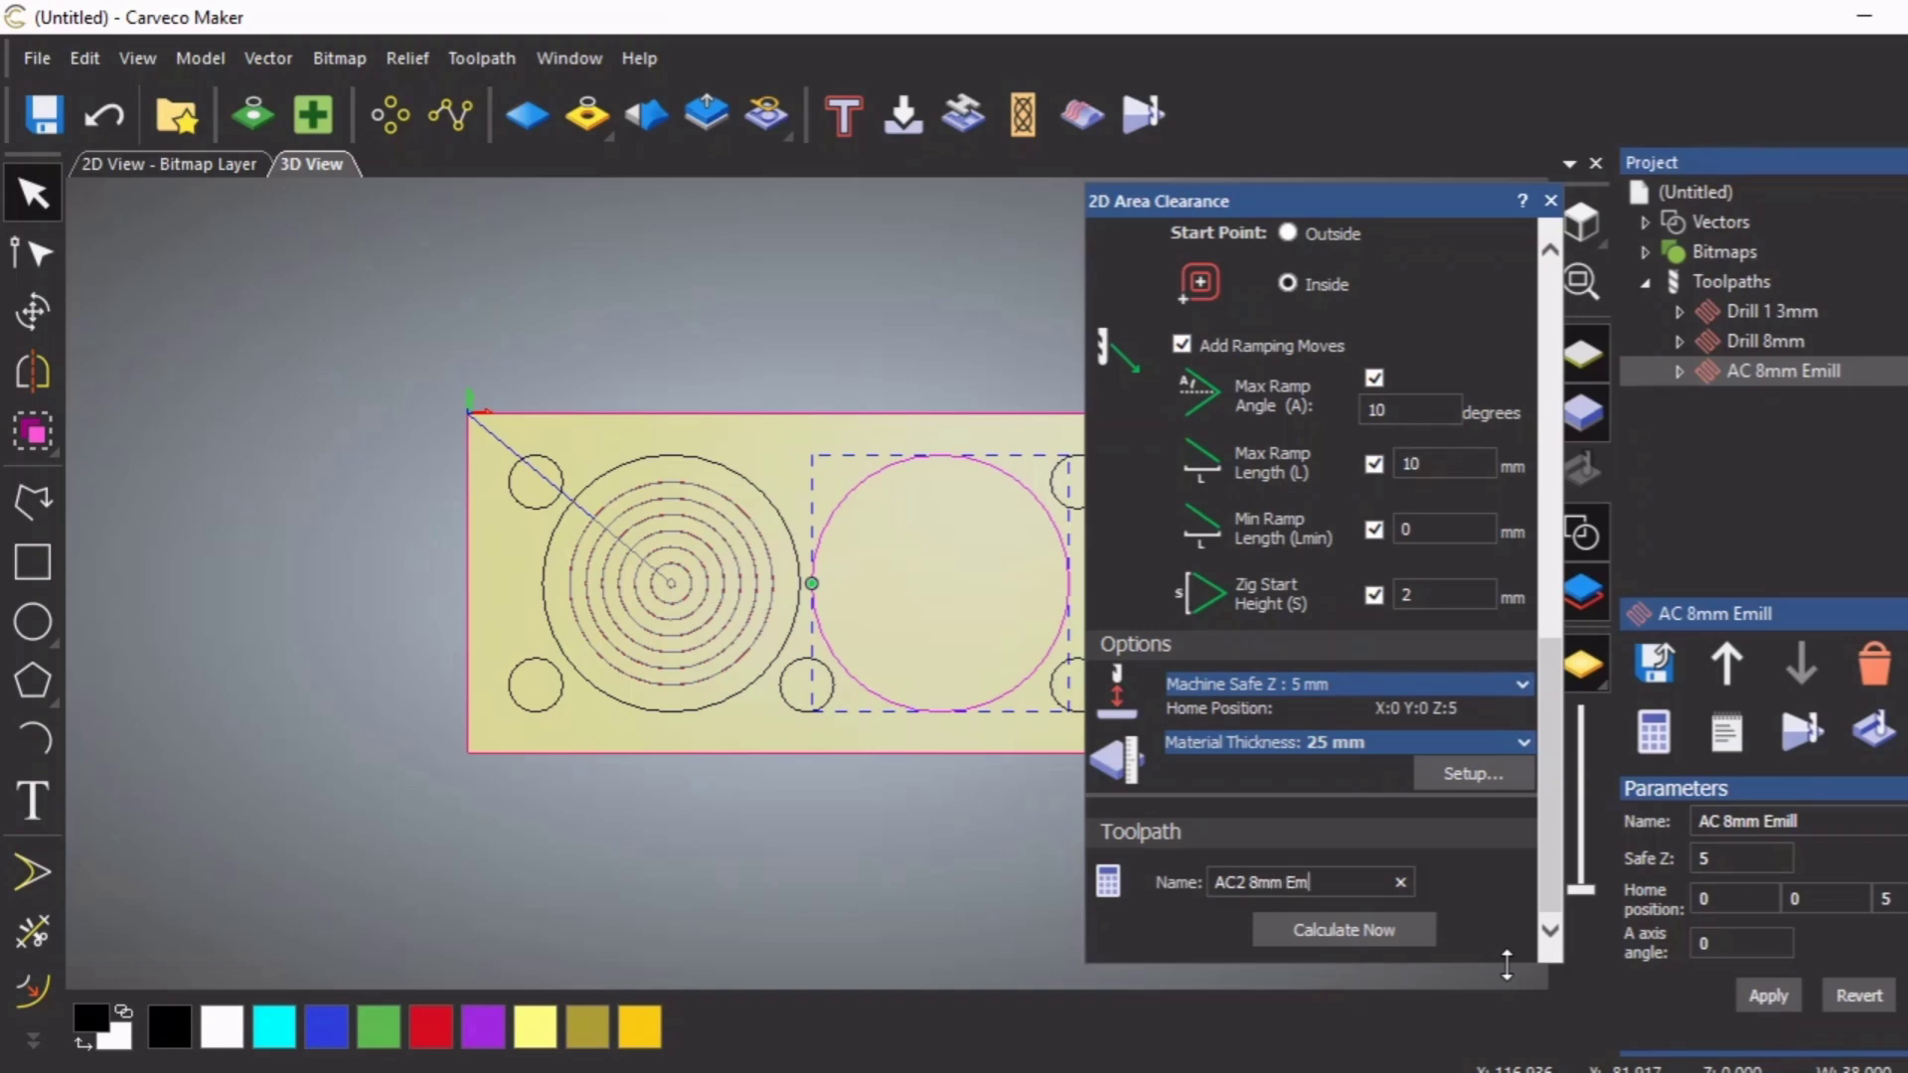
pyautogui.write('ill')
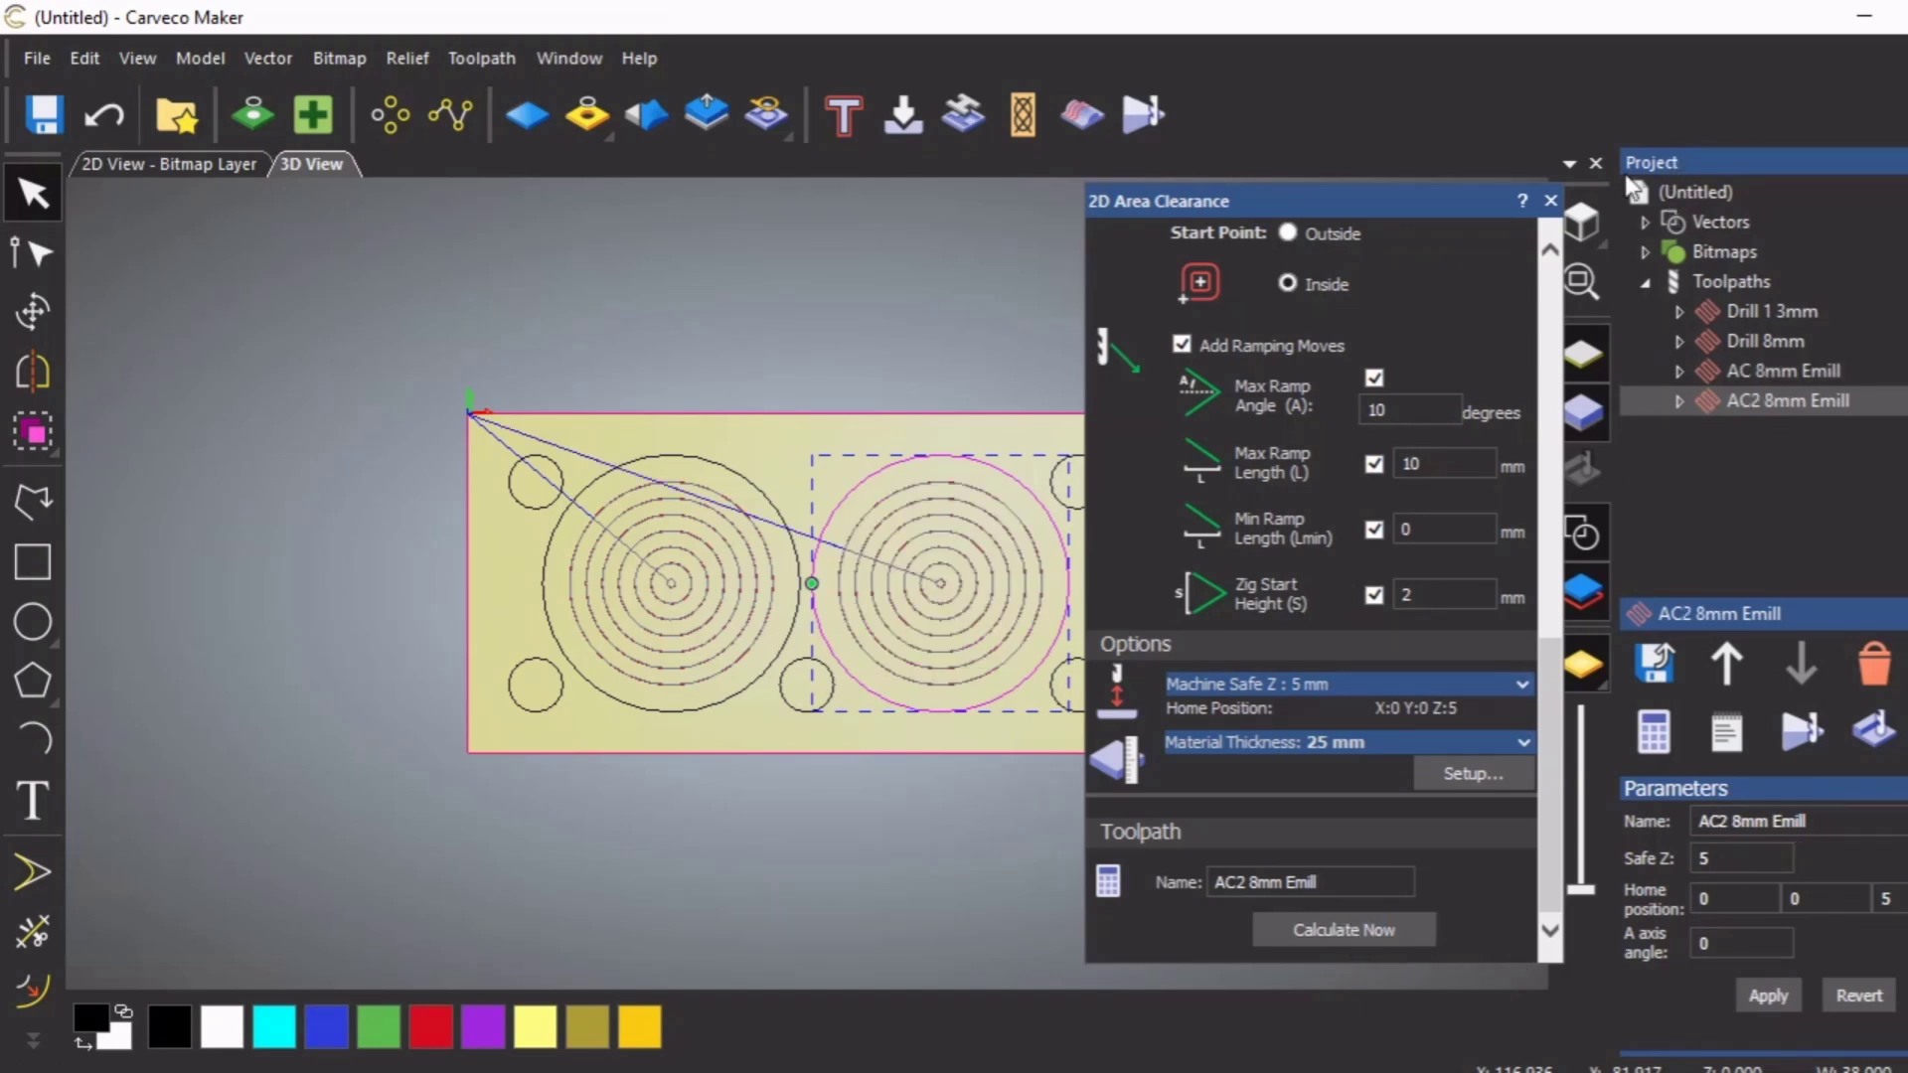
pyautogui.click(1550, 200)
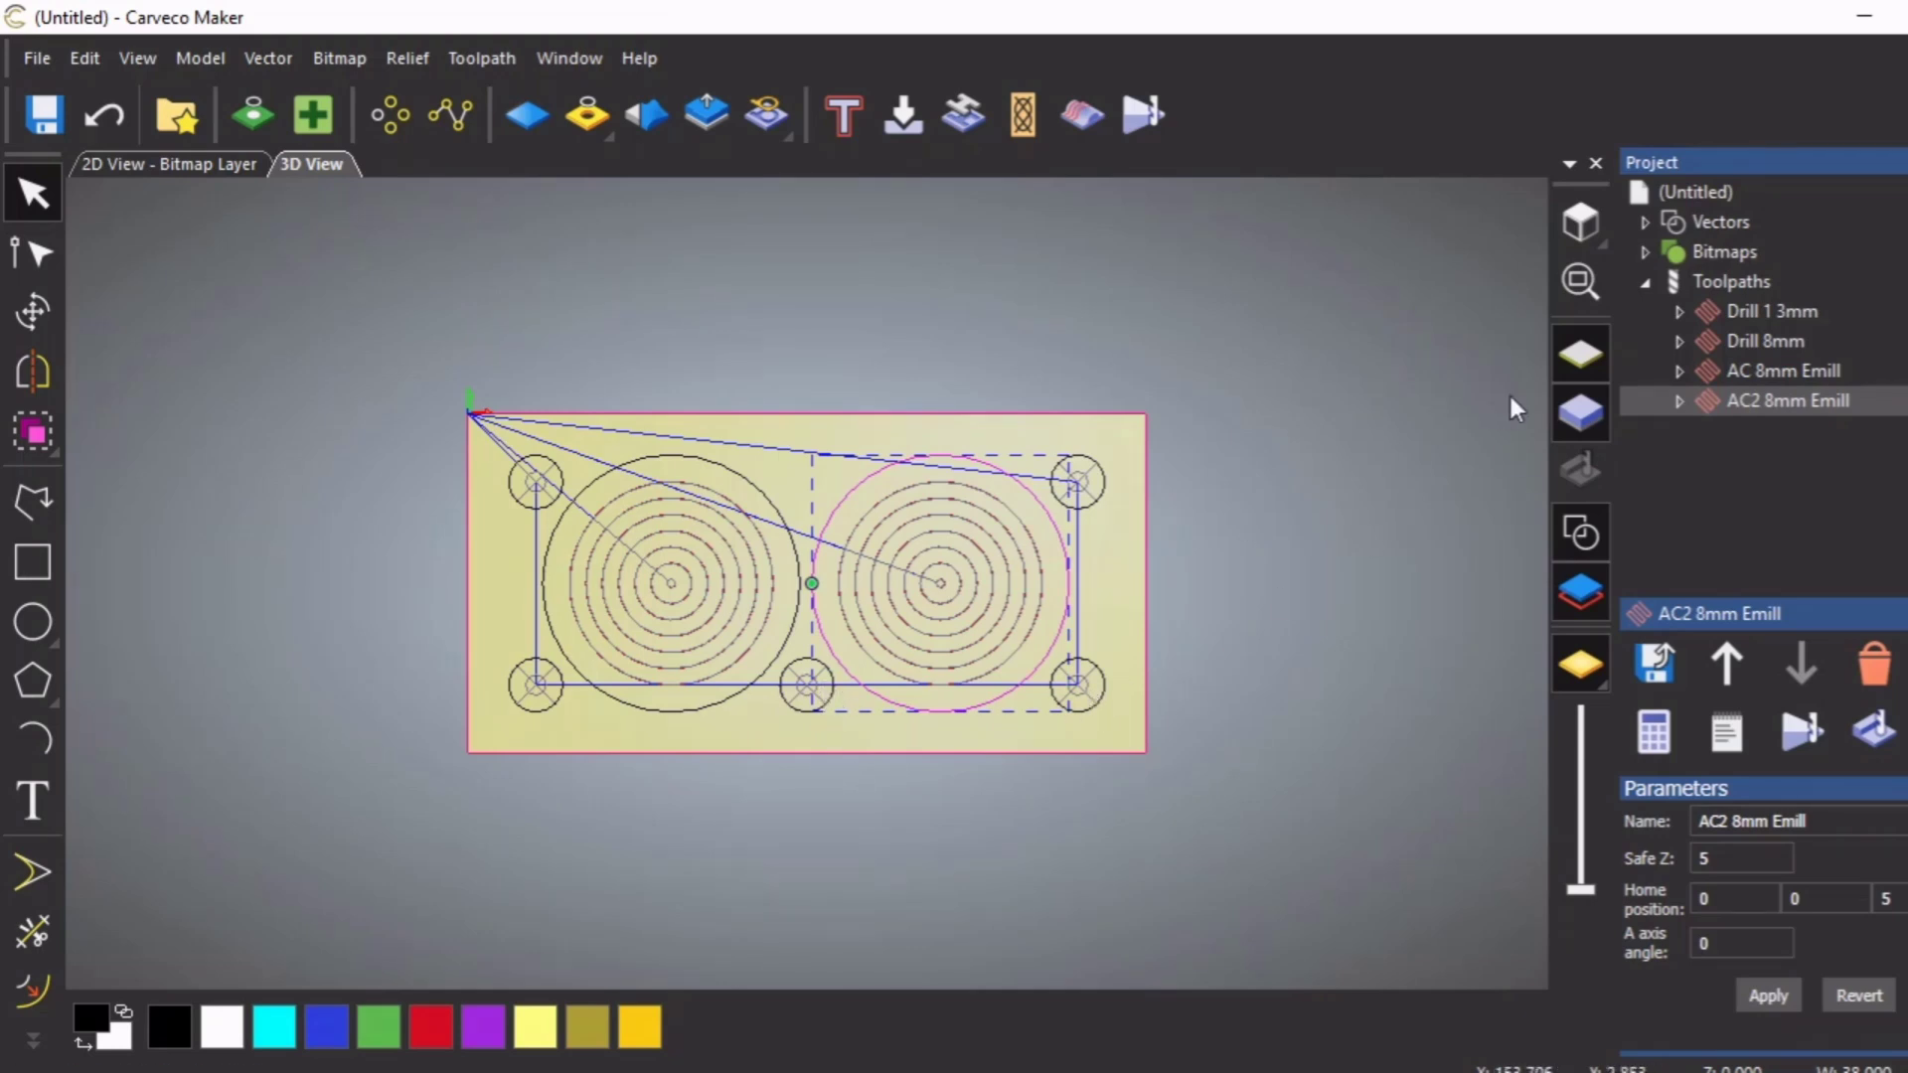
# Show the block in isometric view and simulate the "AC2 8mm Emill" toolpath
pyautogui.click(1601, 238)
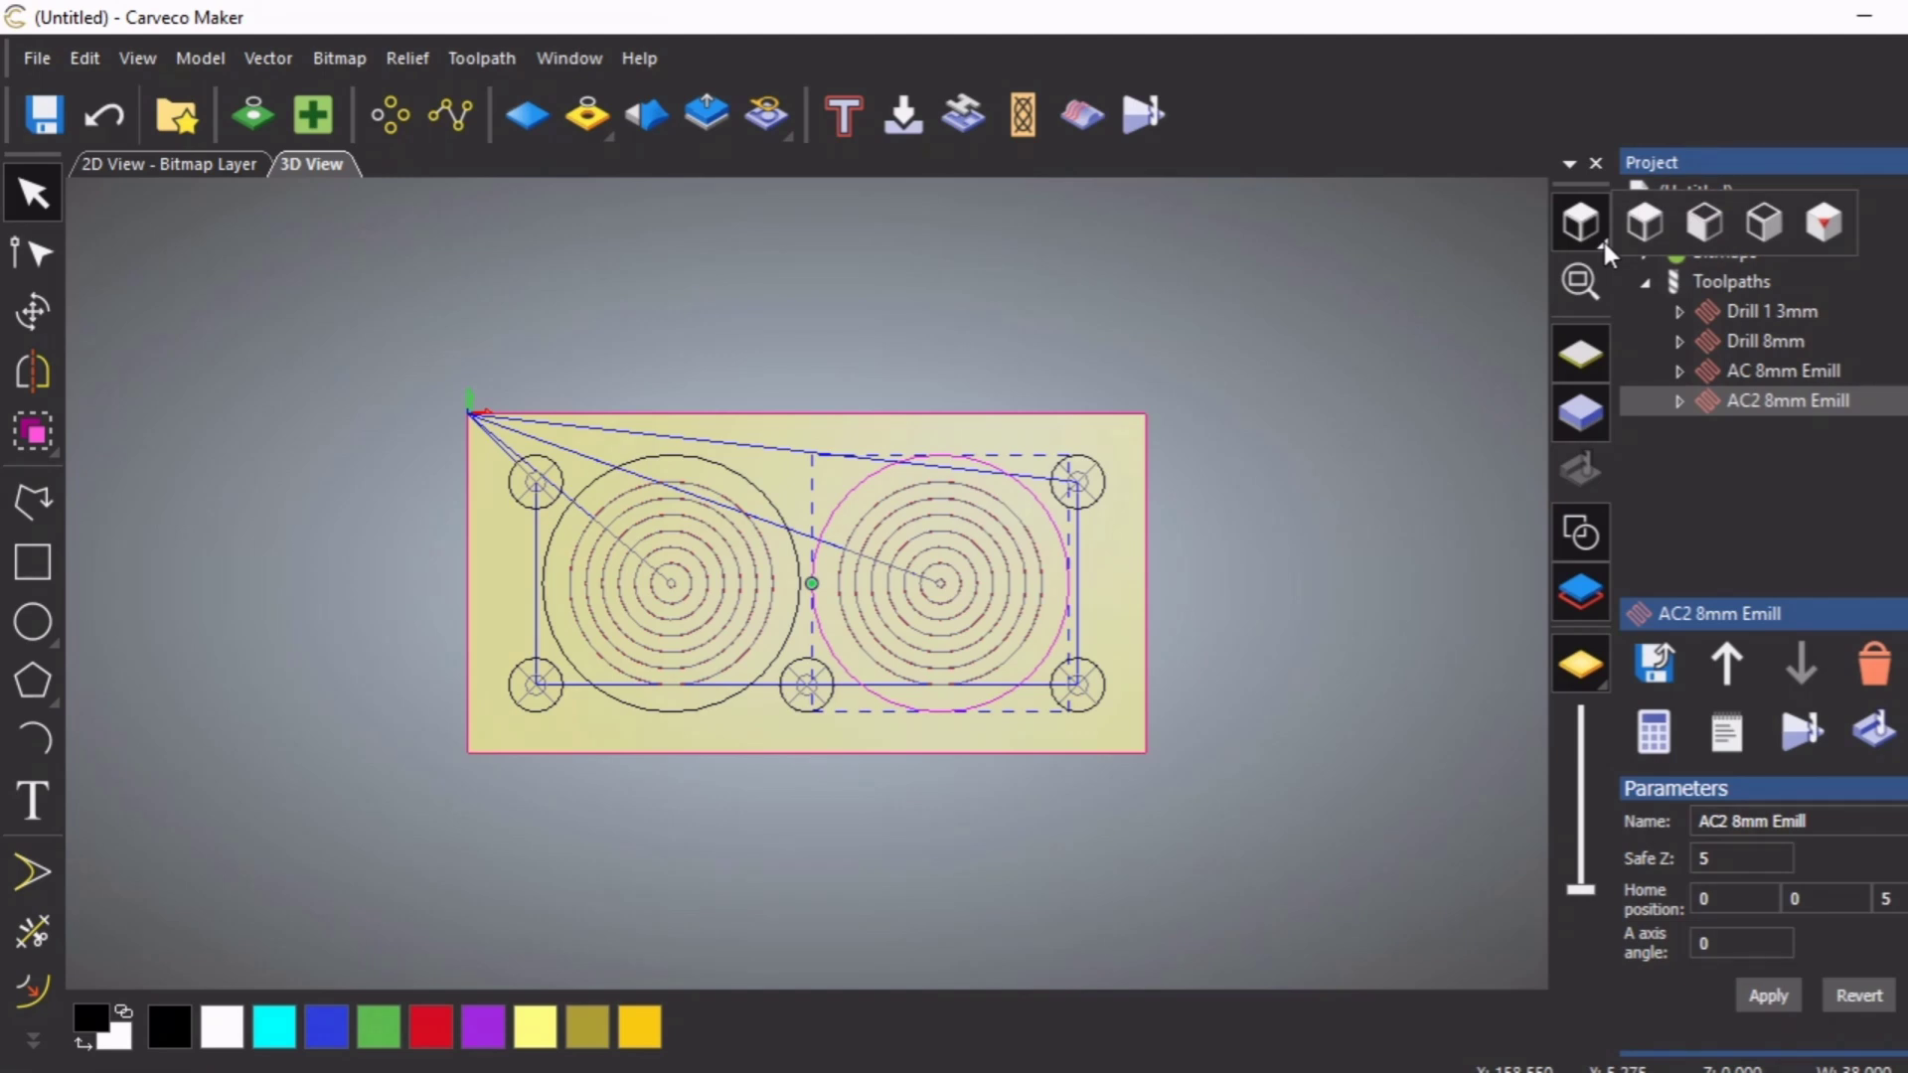
pyautogui.click(1824, 226)
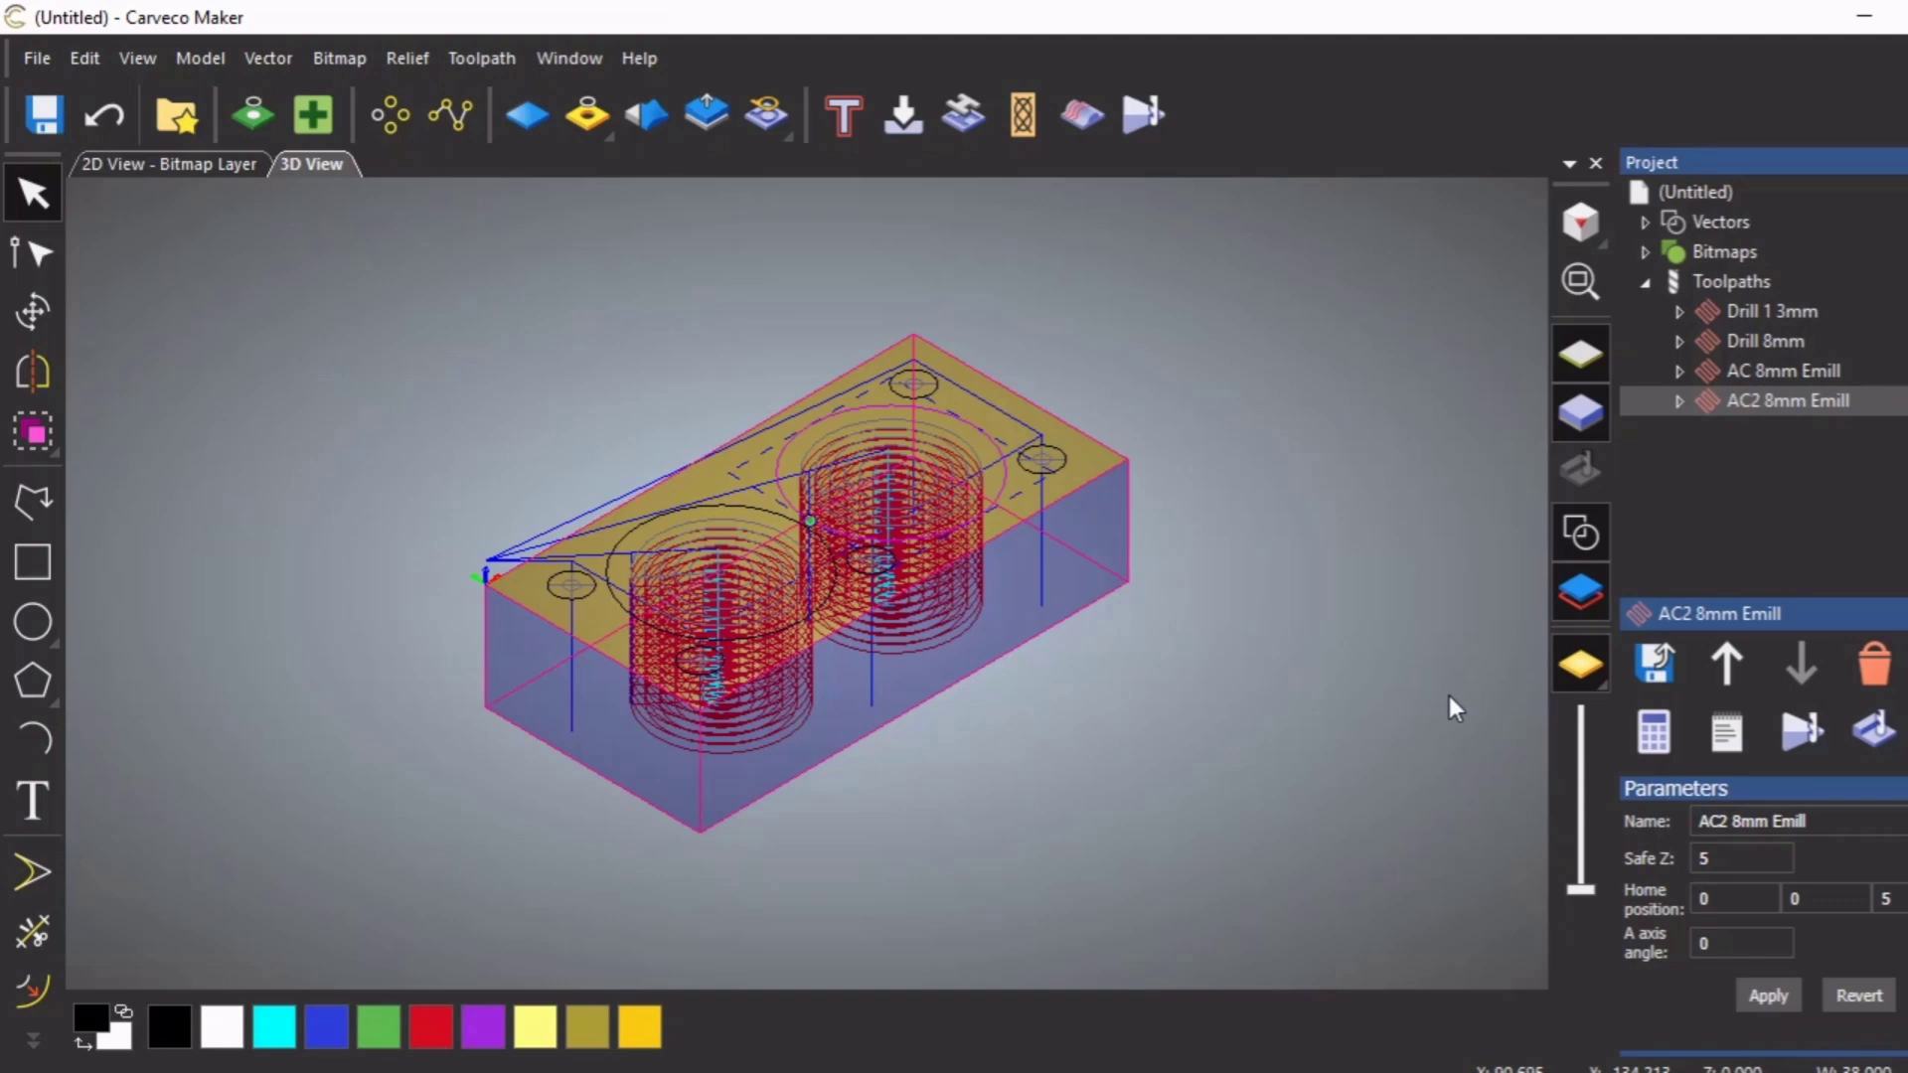
pyautogui.click(1876, 733)
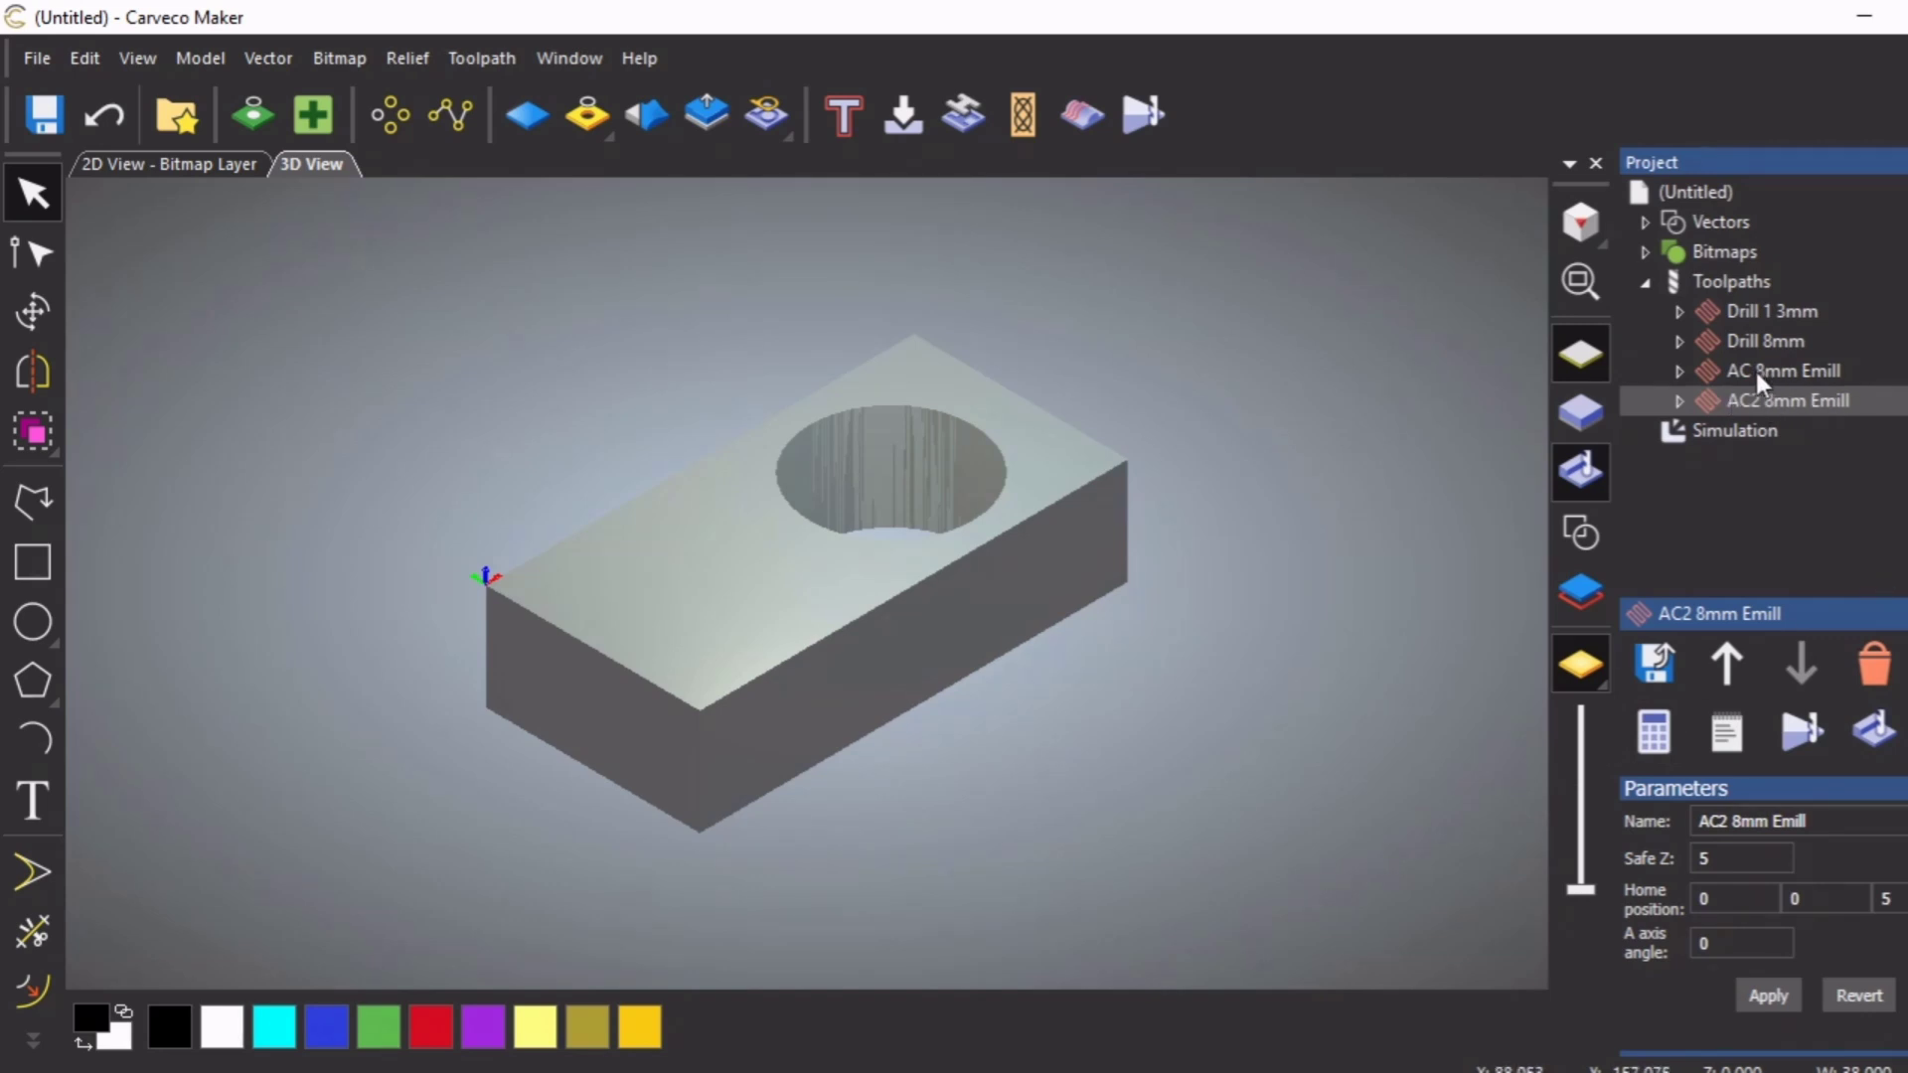
# Simulate all toolpaths on the block and inspect the machined holes from several angles
pyautogui.click(1738, 431)
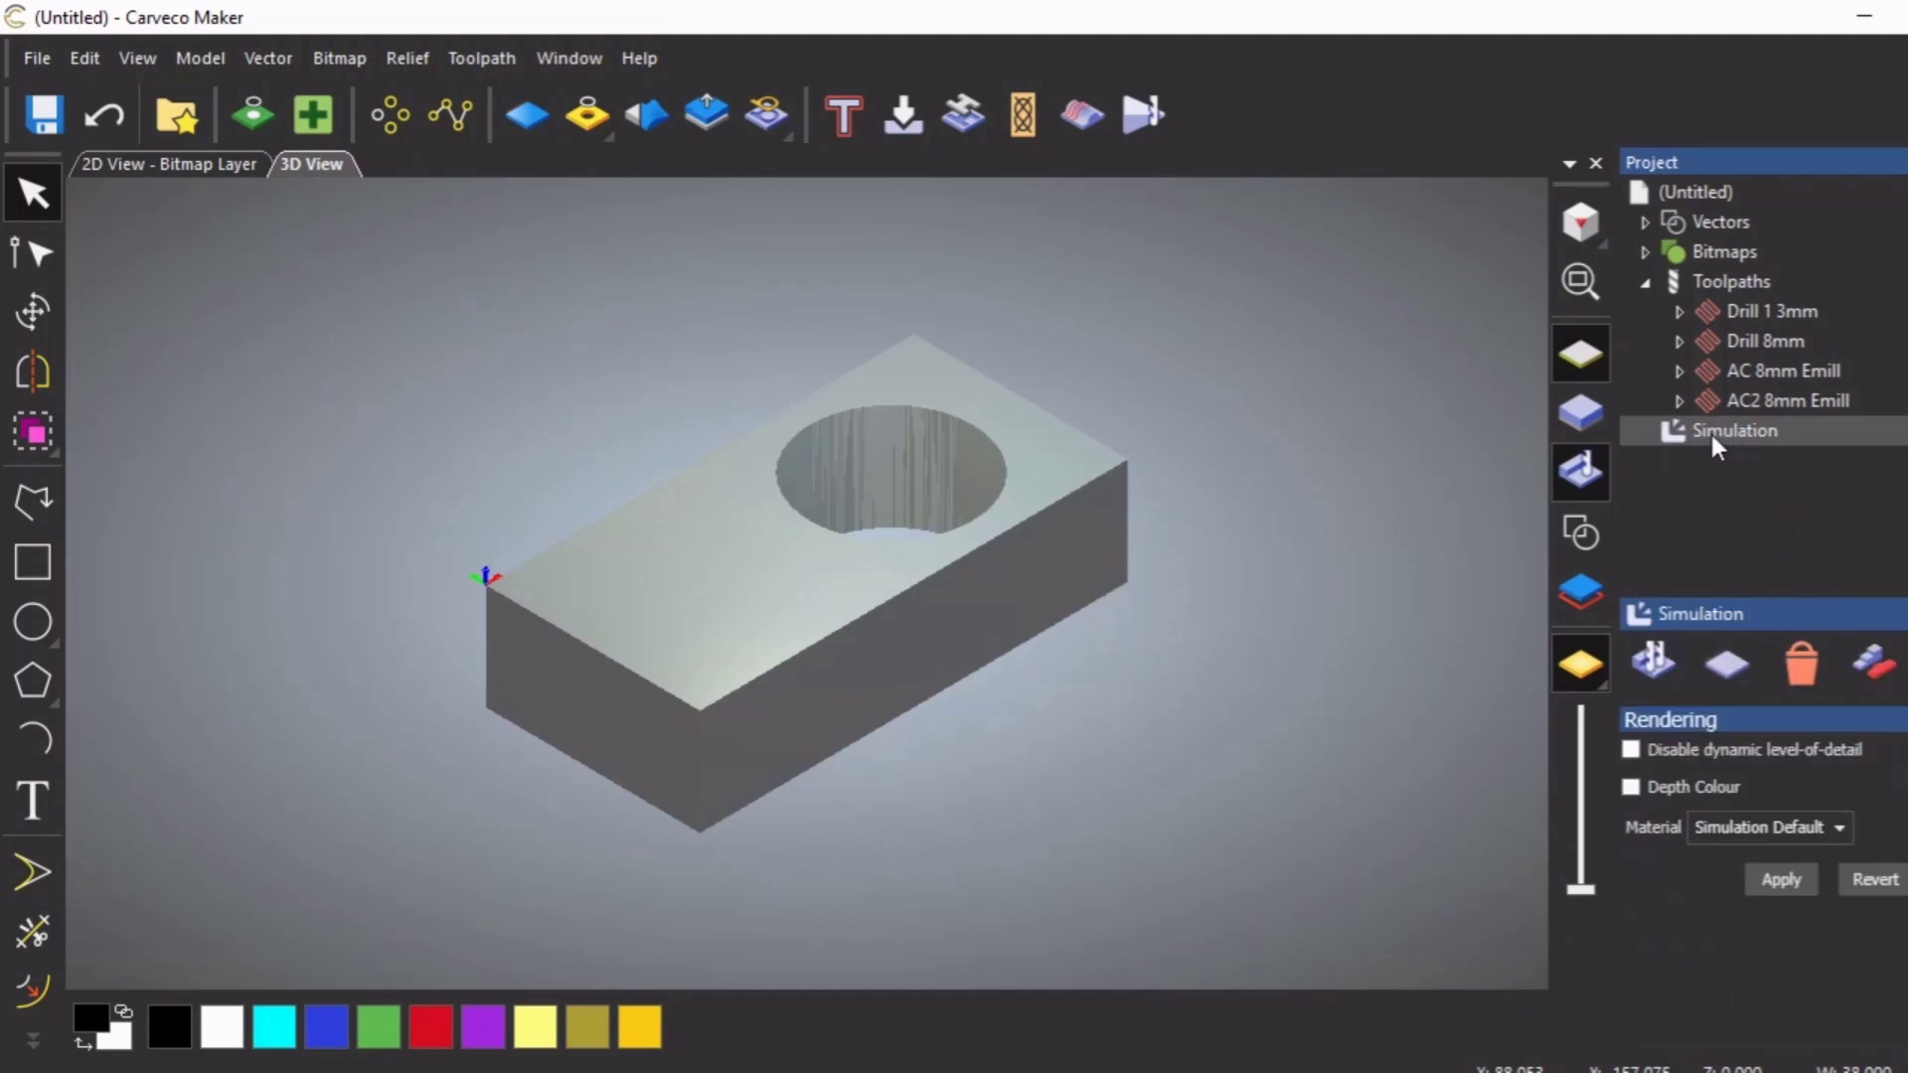
pyautogui.click(1652, 664)
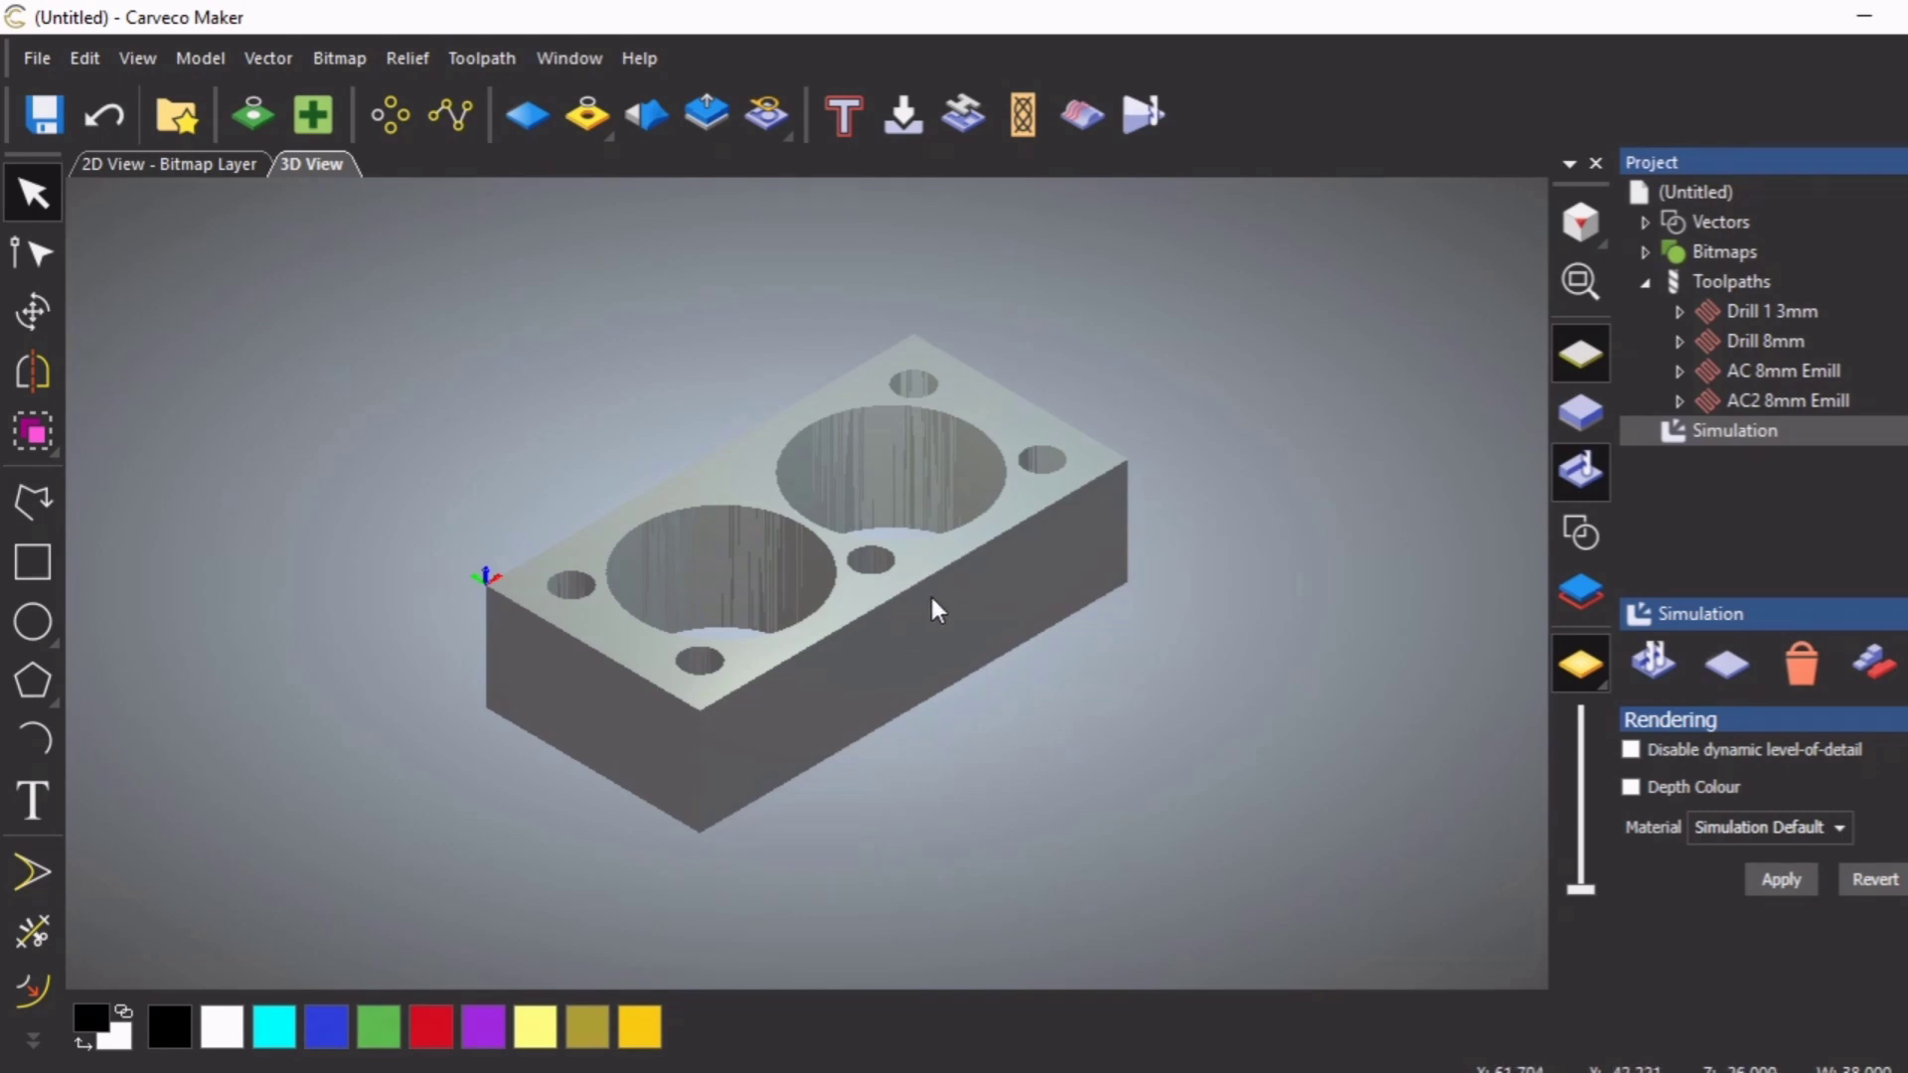
pyautogui.moveTo(956, 584); pyautogui.dragTo(777, 827)
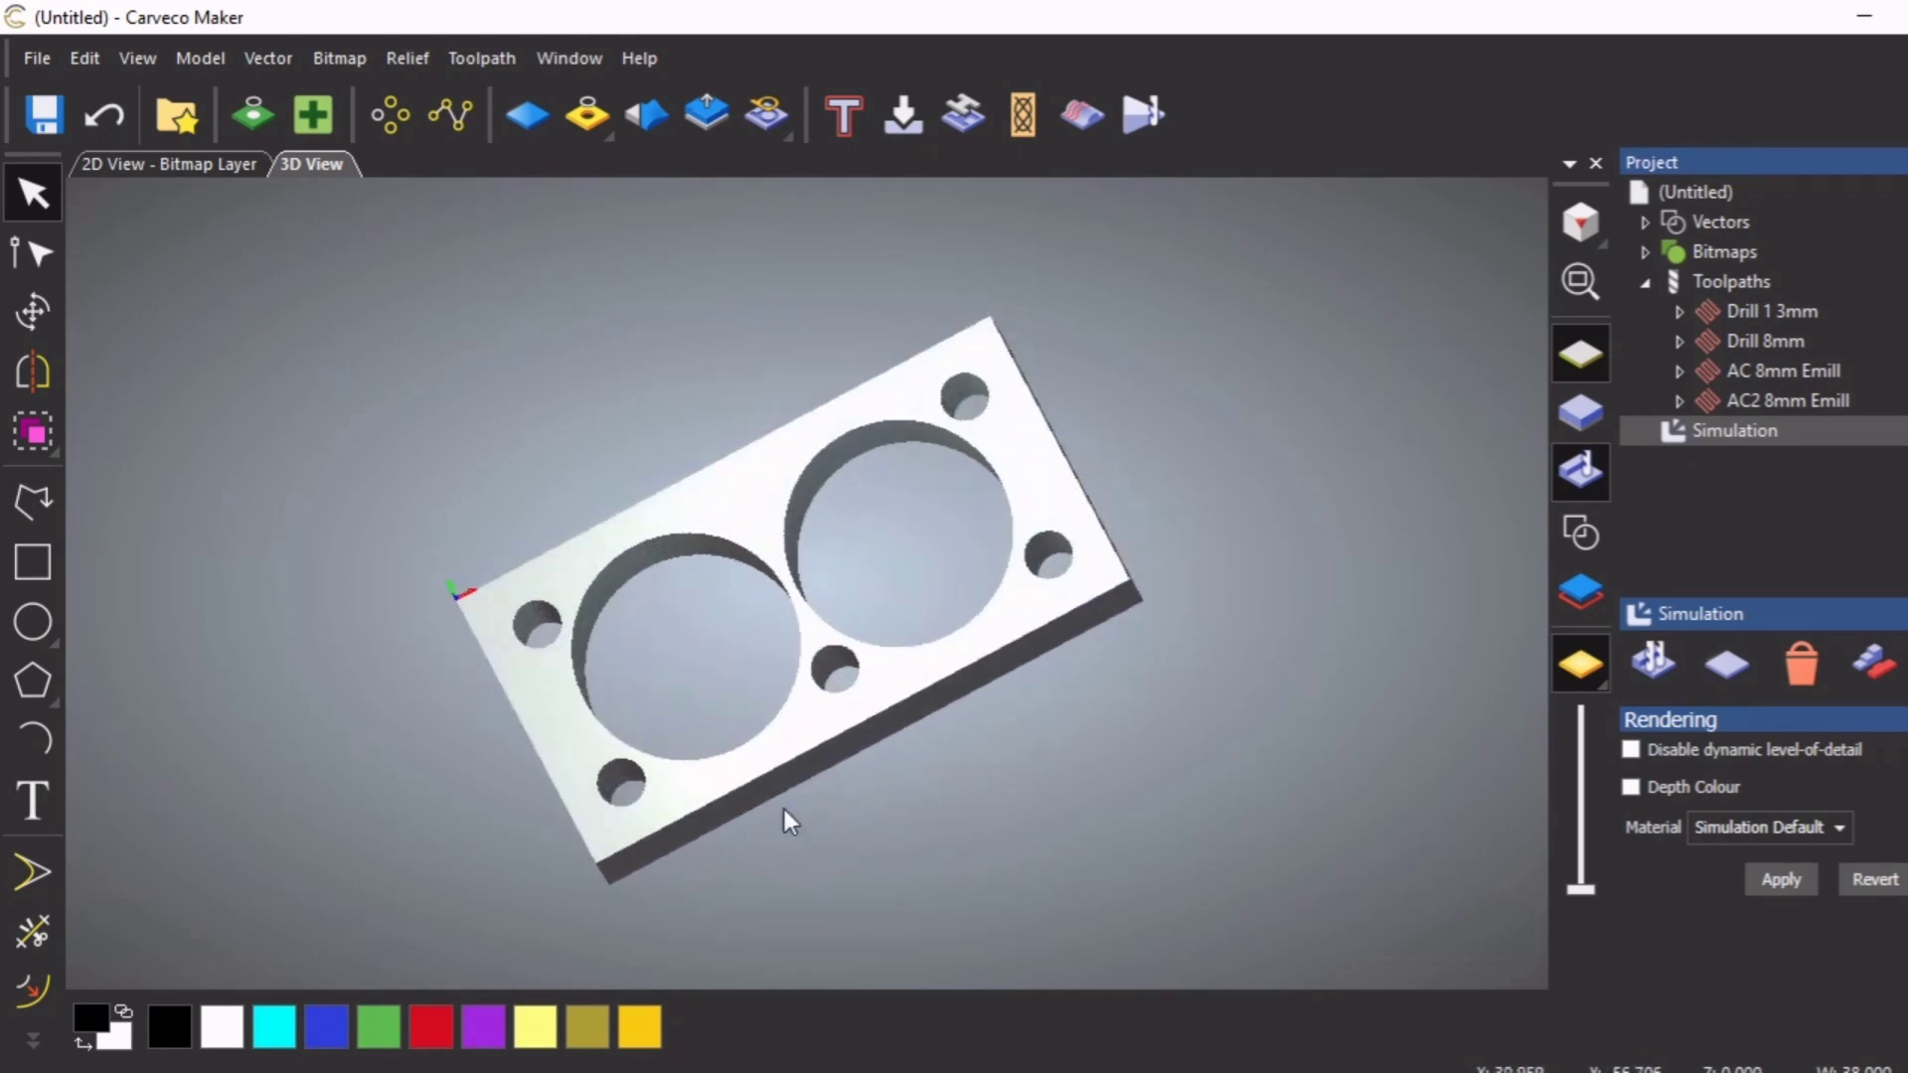
pyautogui.moveTo(833, 743); pyautogui.dragTo(970, 672)
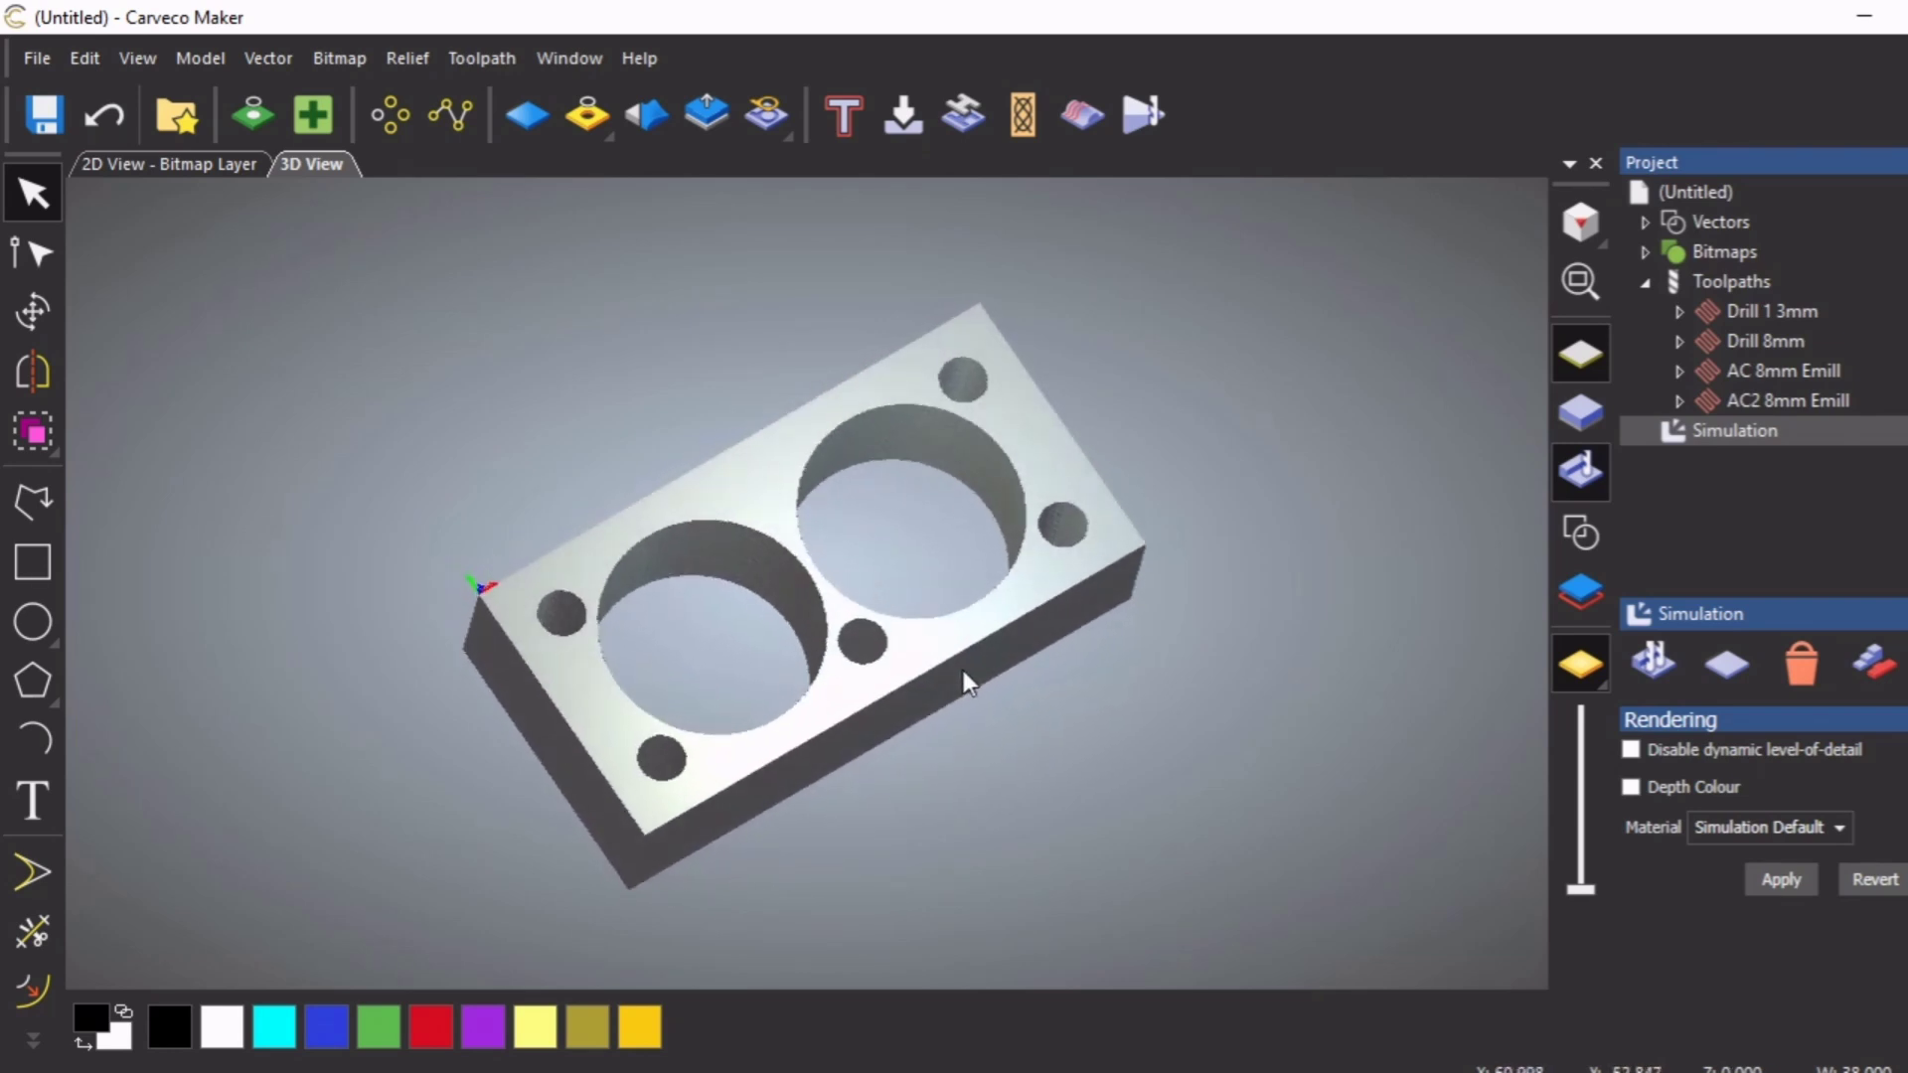
pyautogui.moveTo(560, 652); pyautogui.dragTo(568, 575)
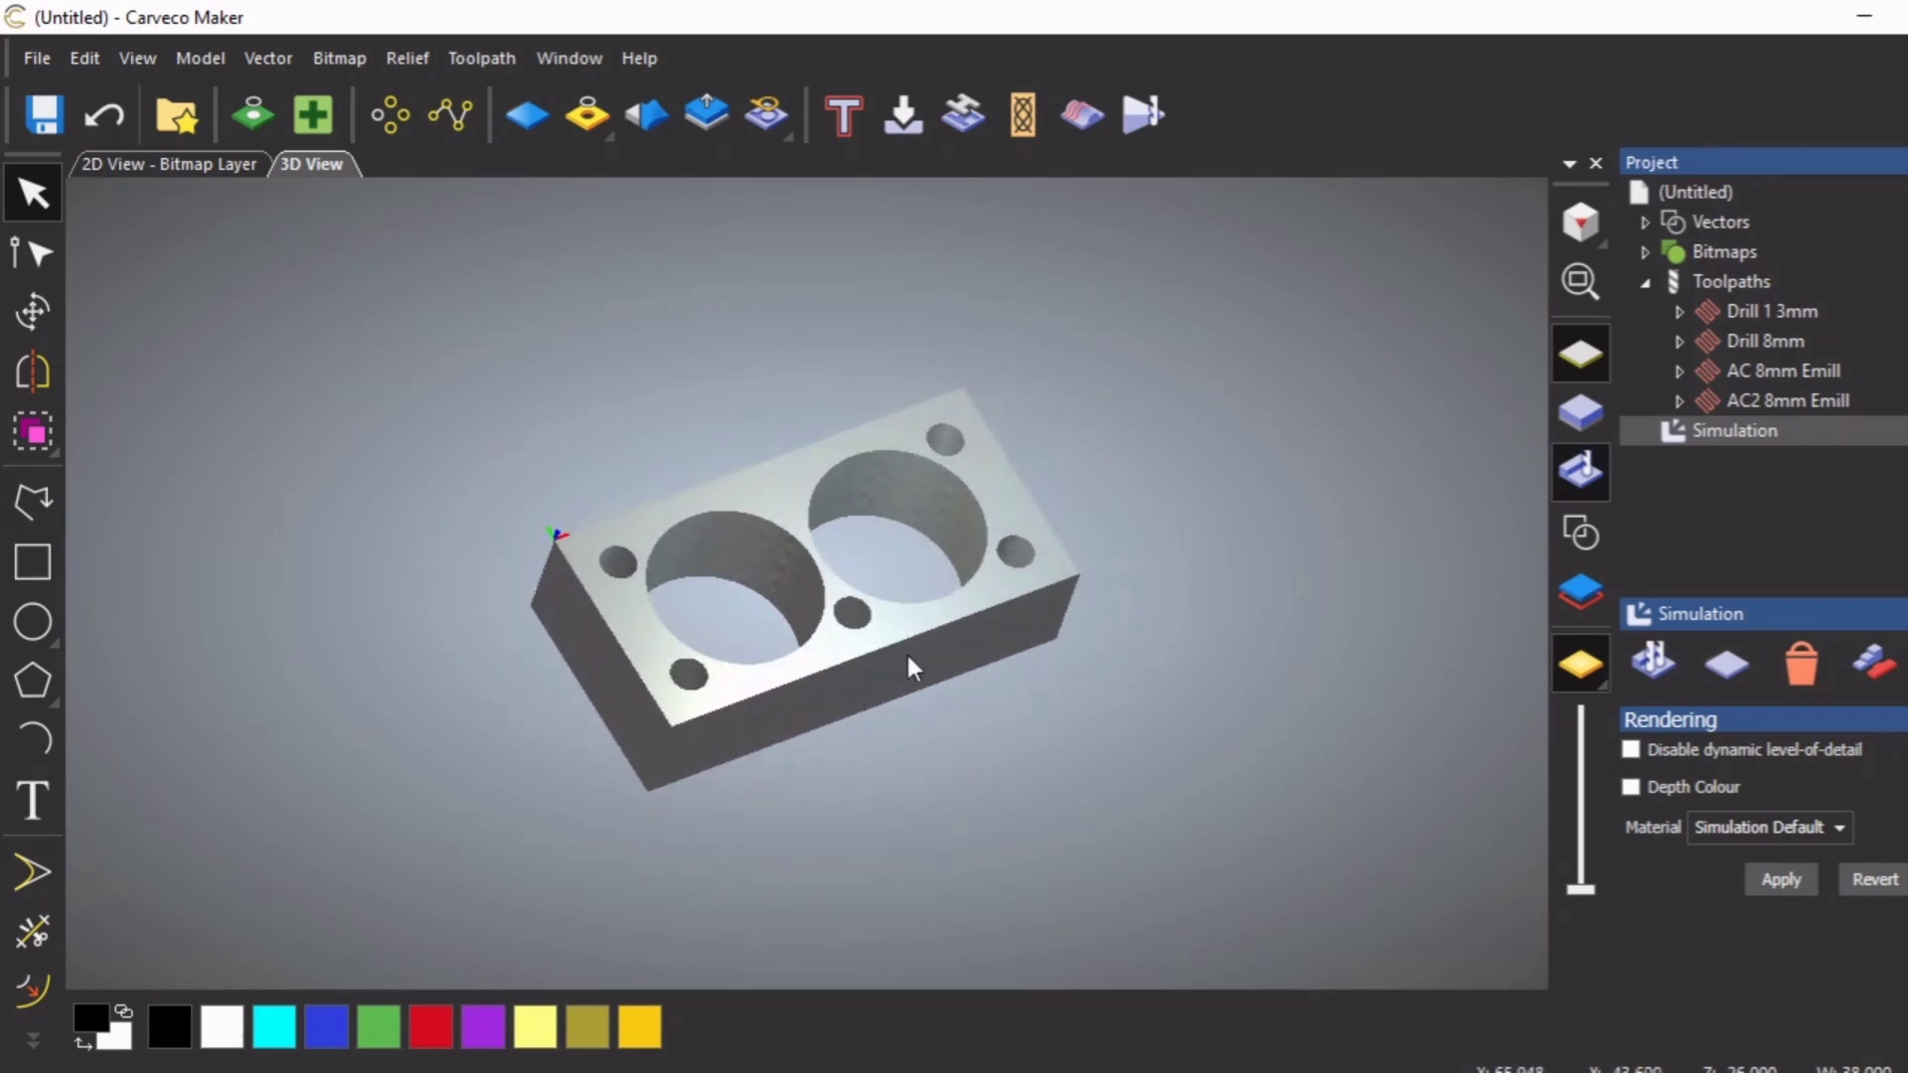
pyautogui.scroll(3, 897, 643)
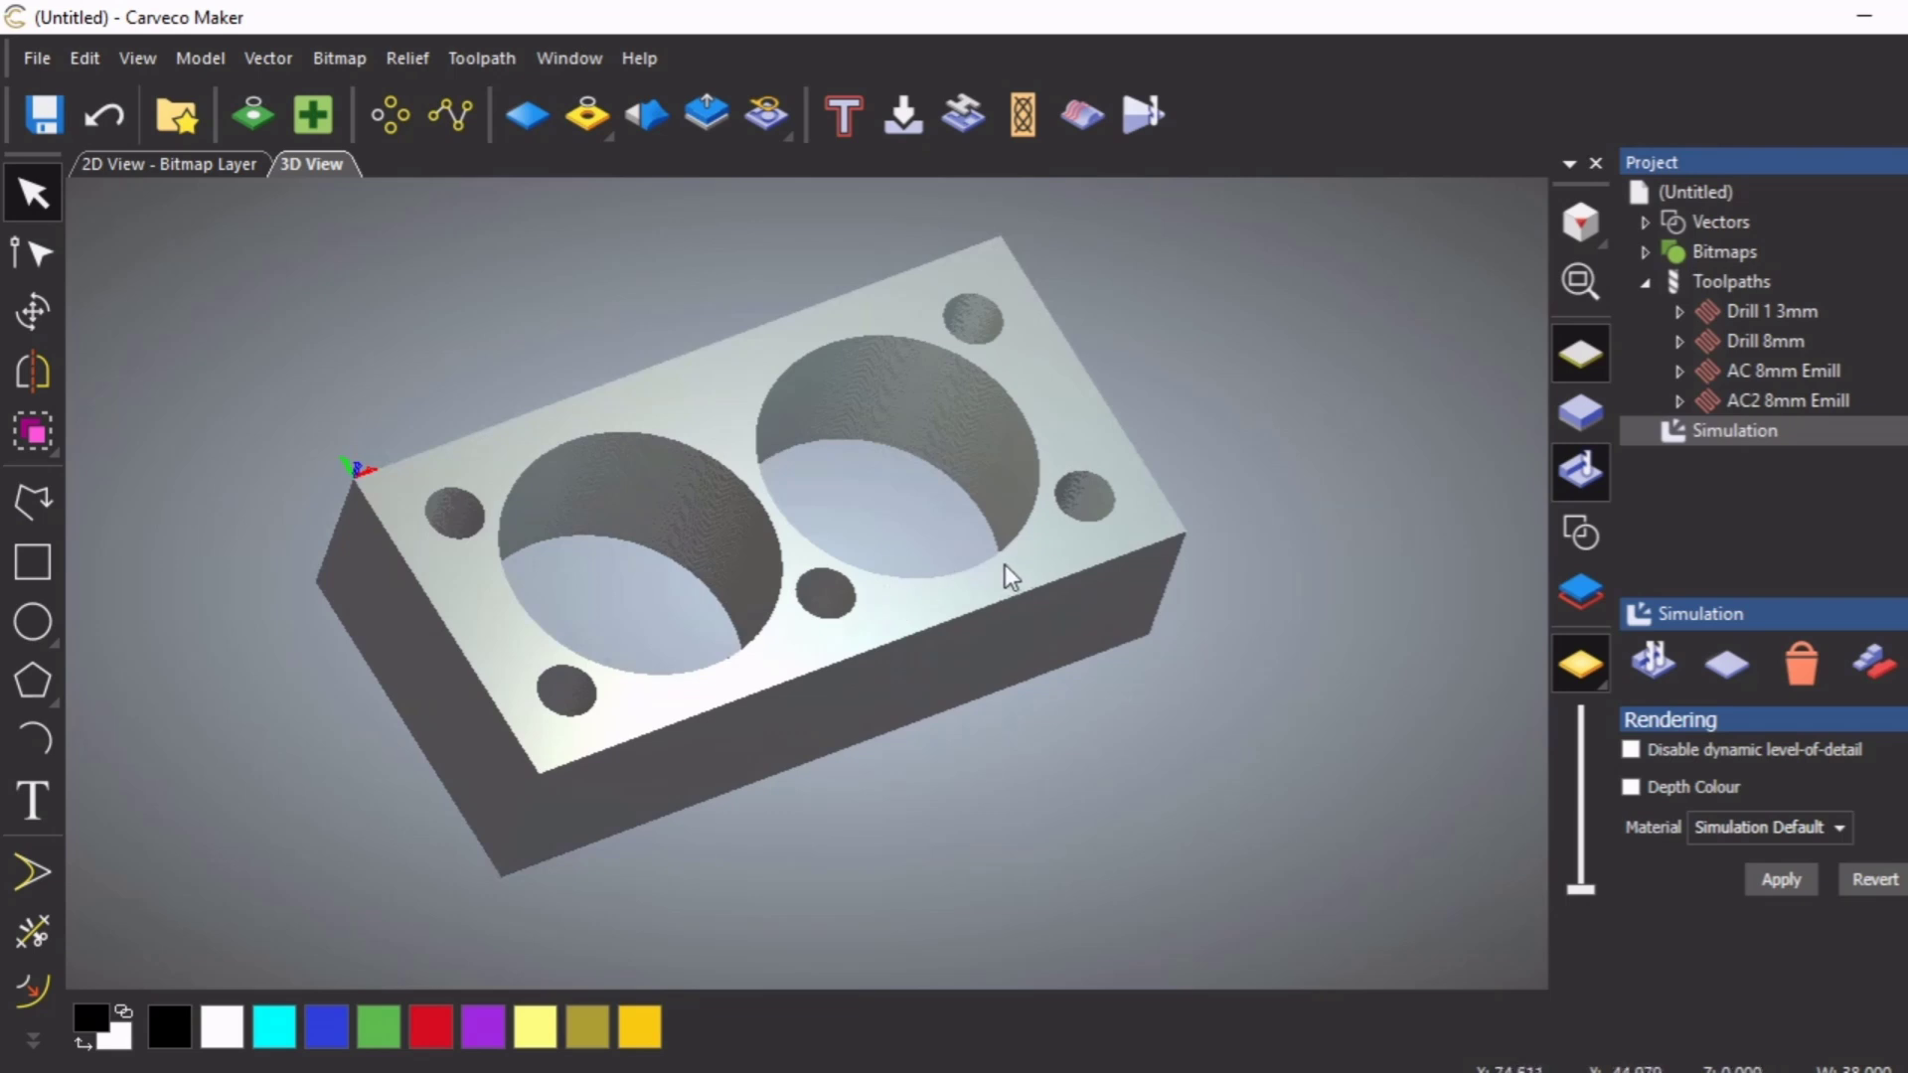
pyautogui.moveTo(999, 571); pyautogui.dragTo(771, 706)
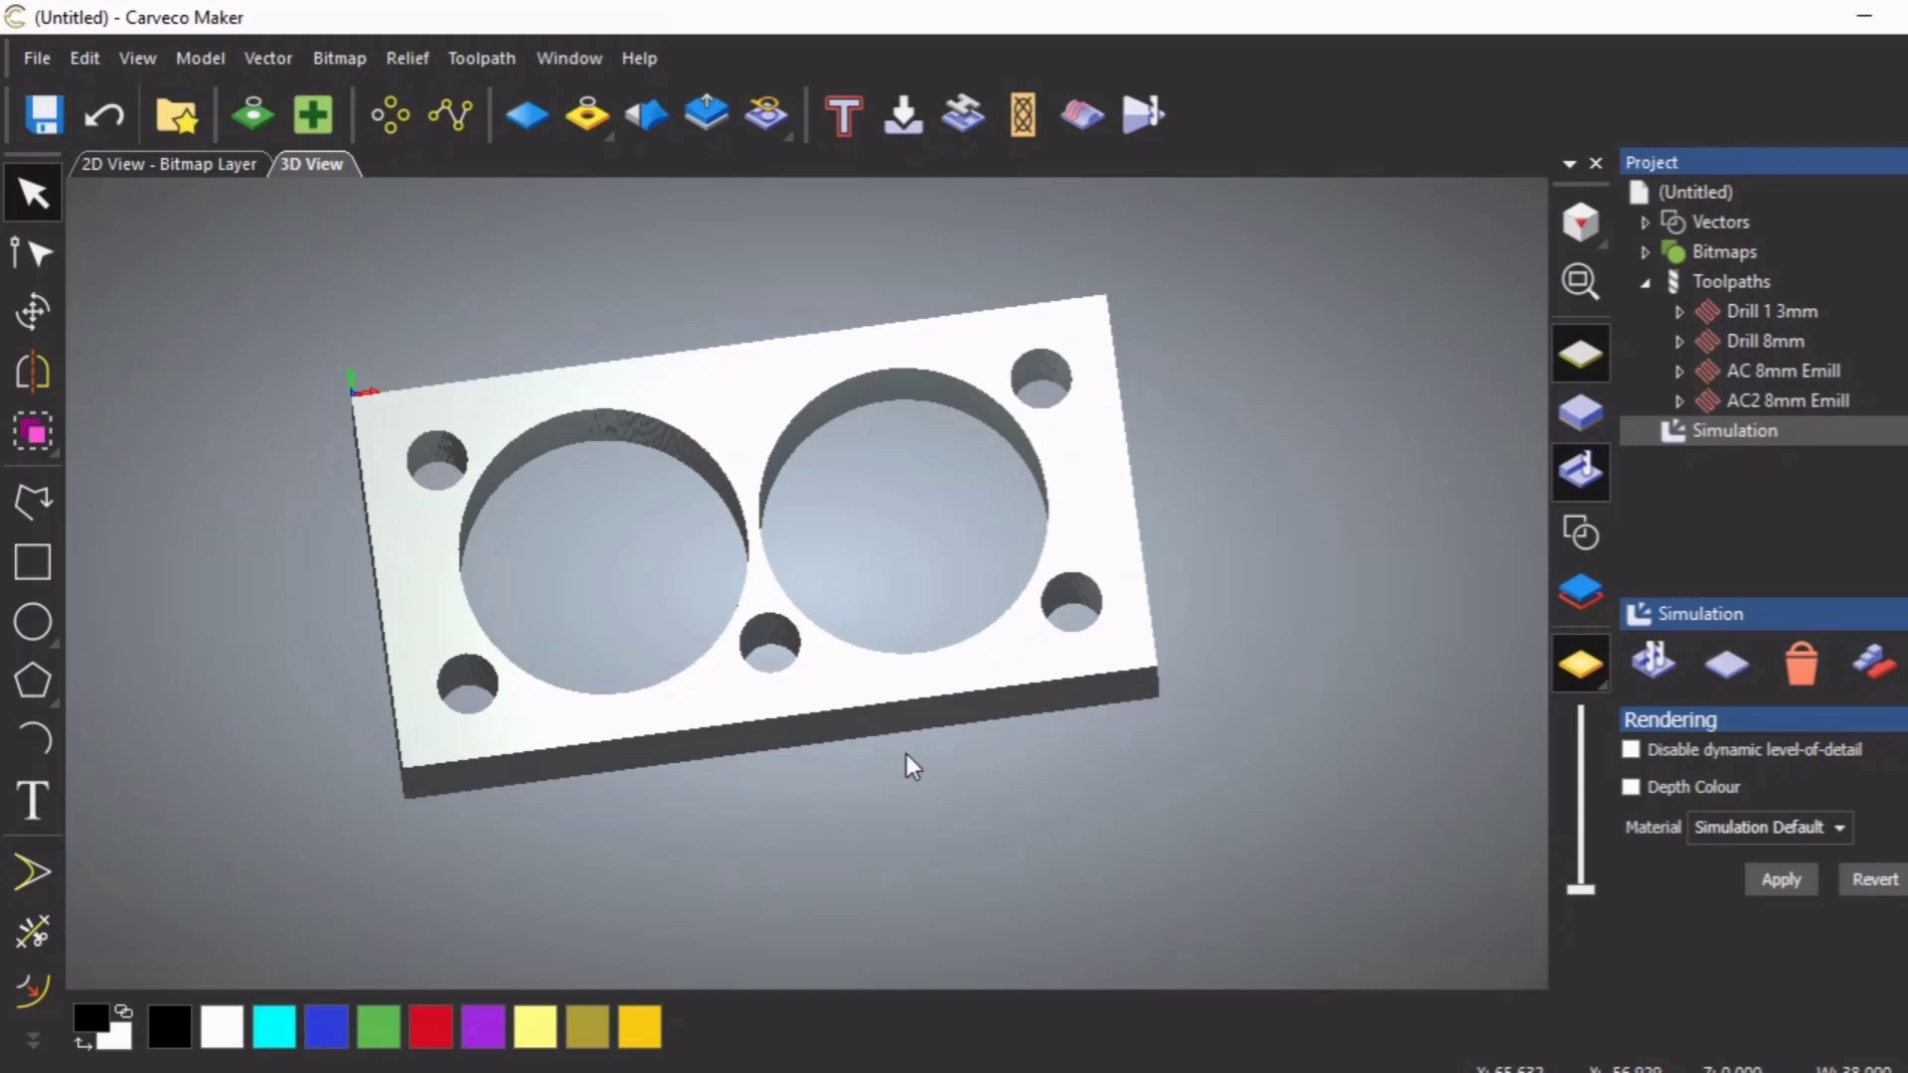
# Open the toolpath saving settings, clear the list of toolpaths to save and add only "Drill 1 3mm"
pyautogui.moveTo(763, 731); pyautogui.dragTo(1119, 777)
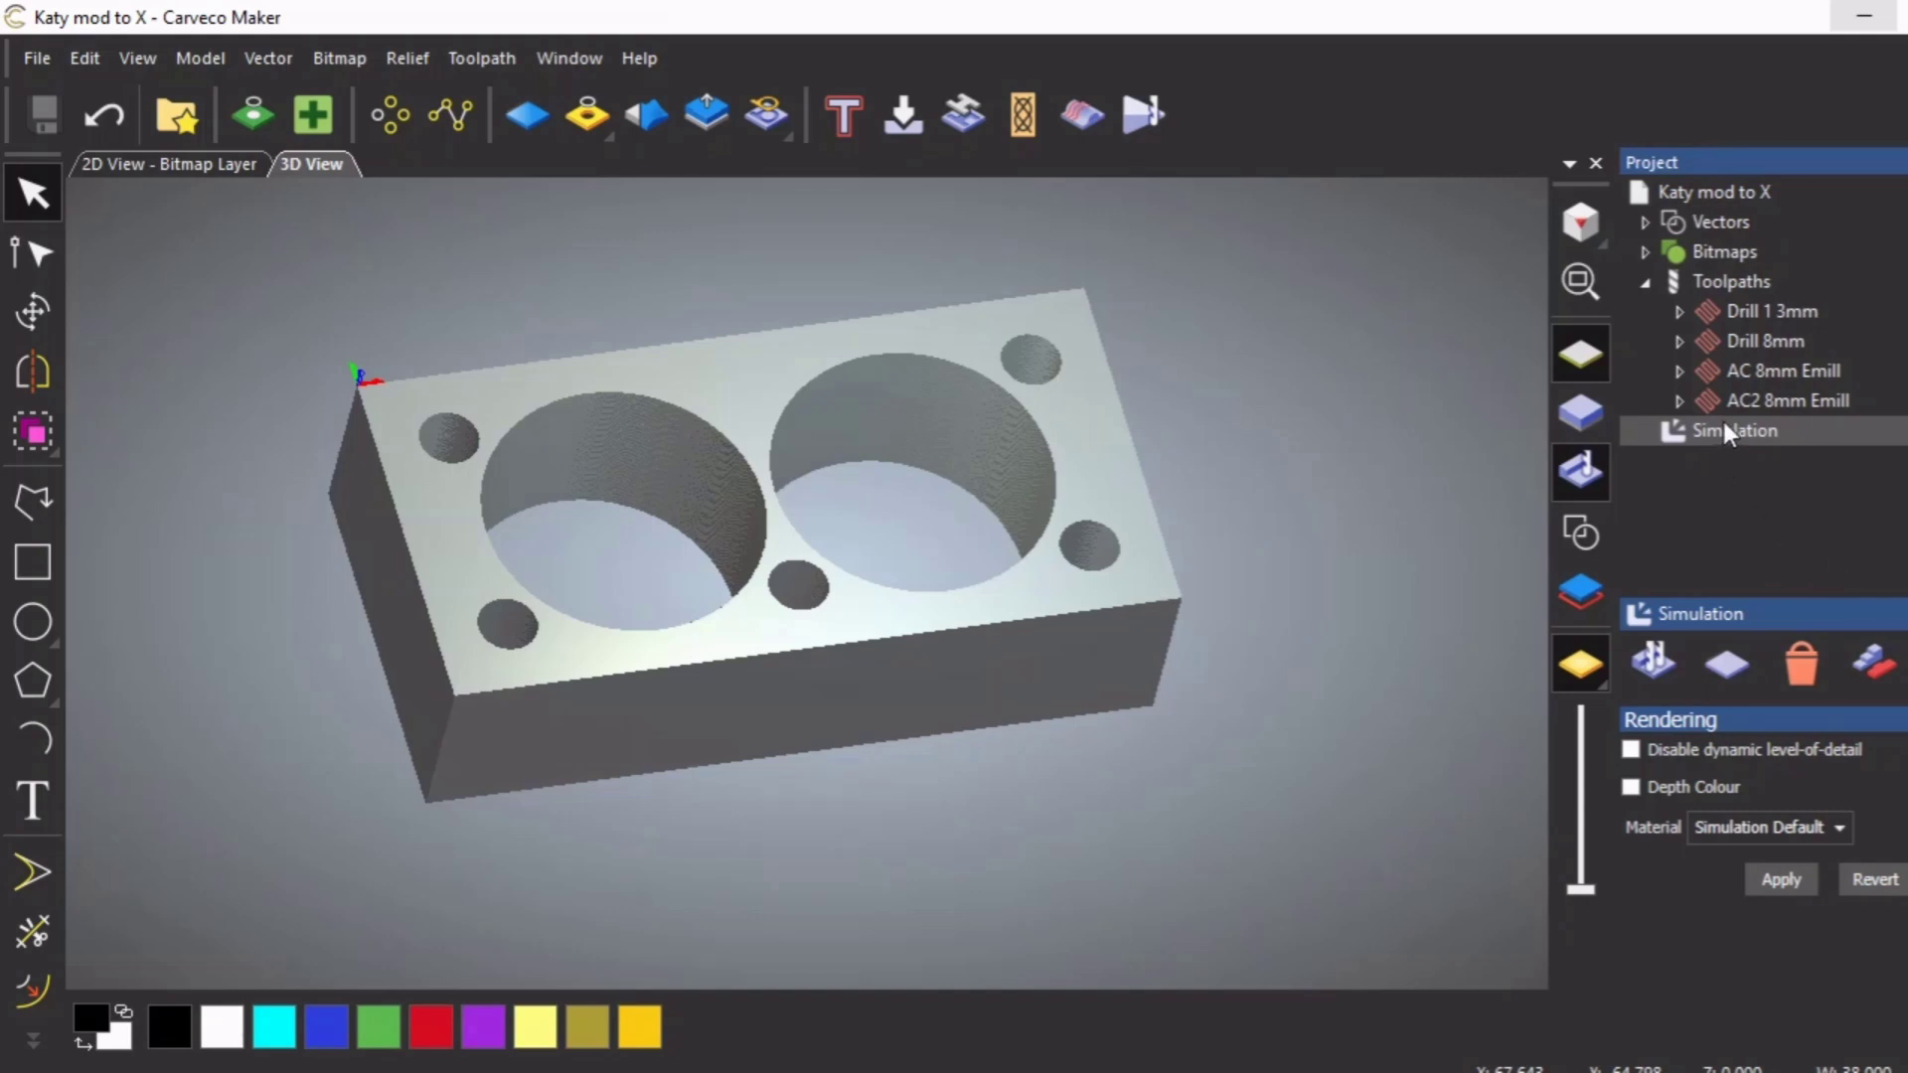
pyautogui.click(1707, 283)
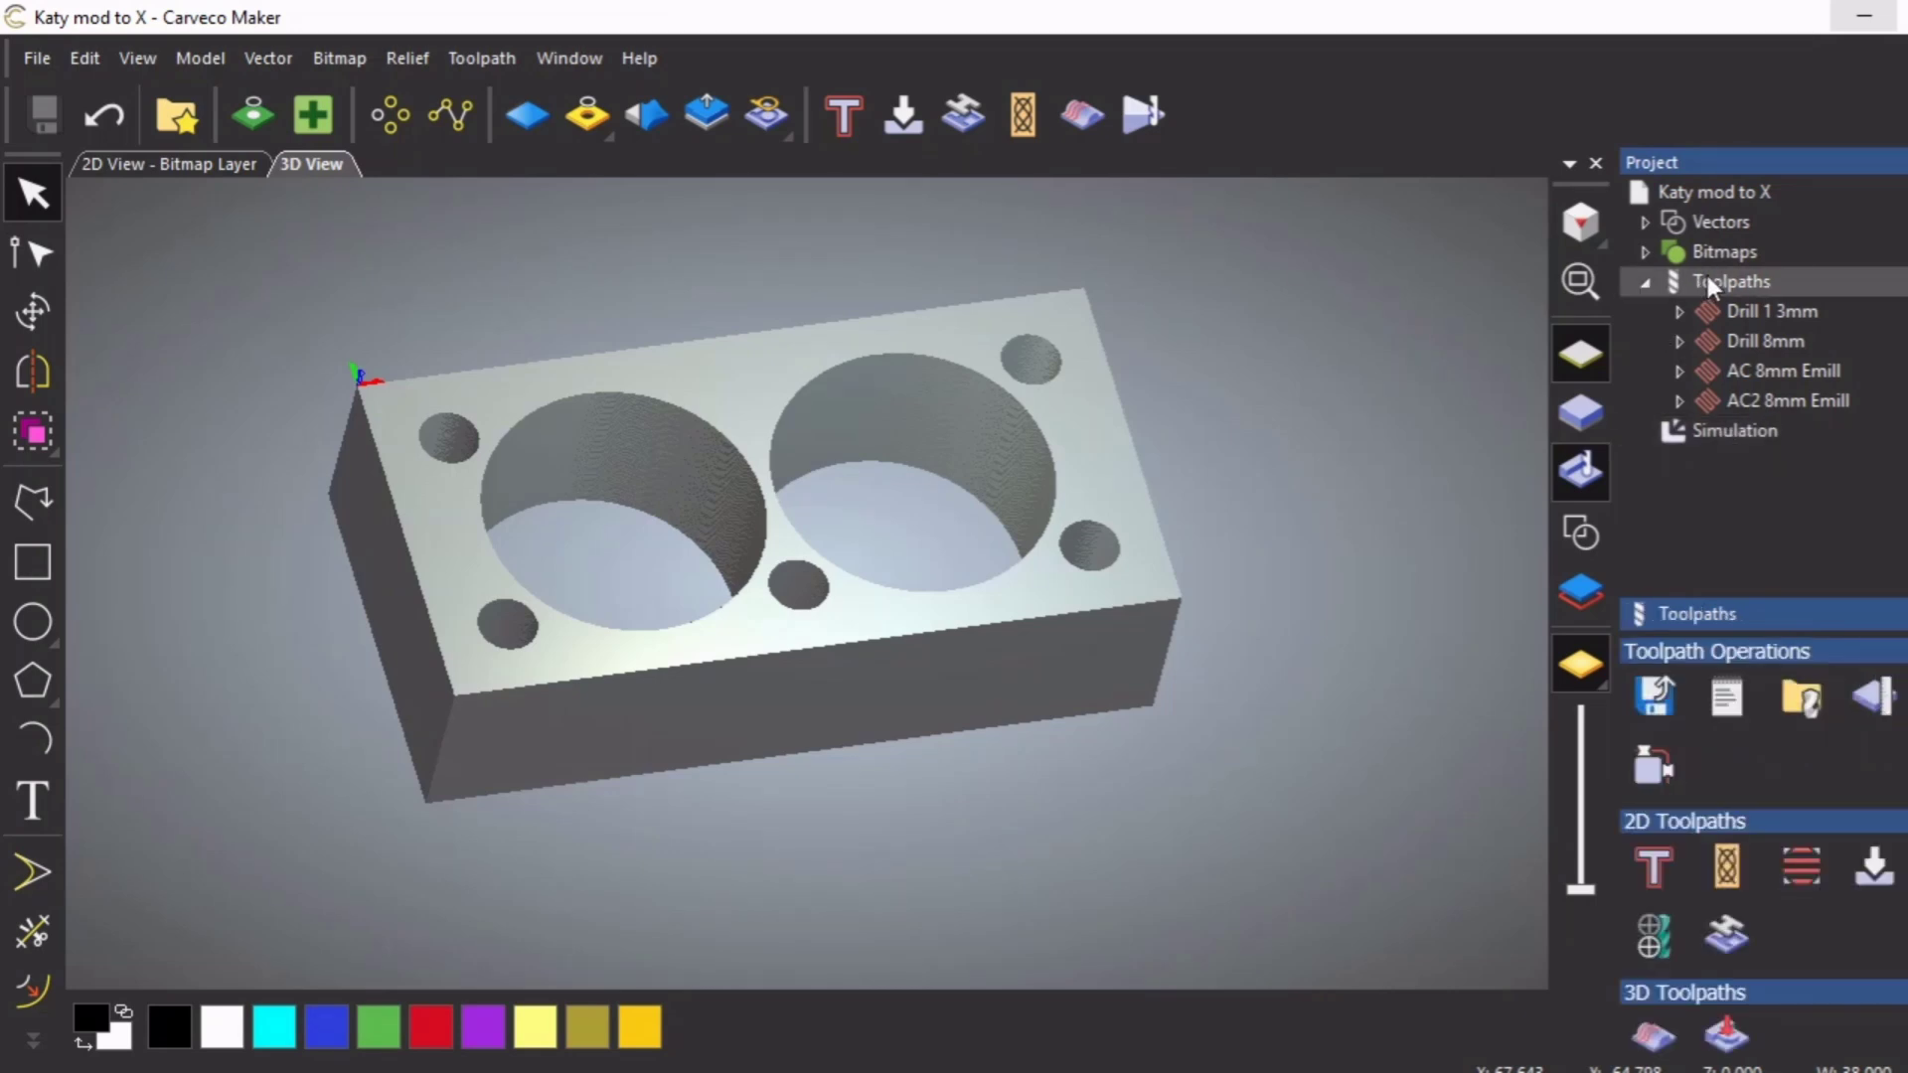
pyautogui.click(1655, 696)
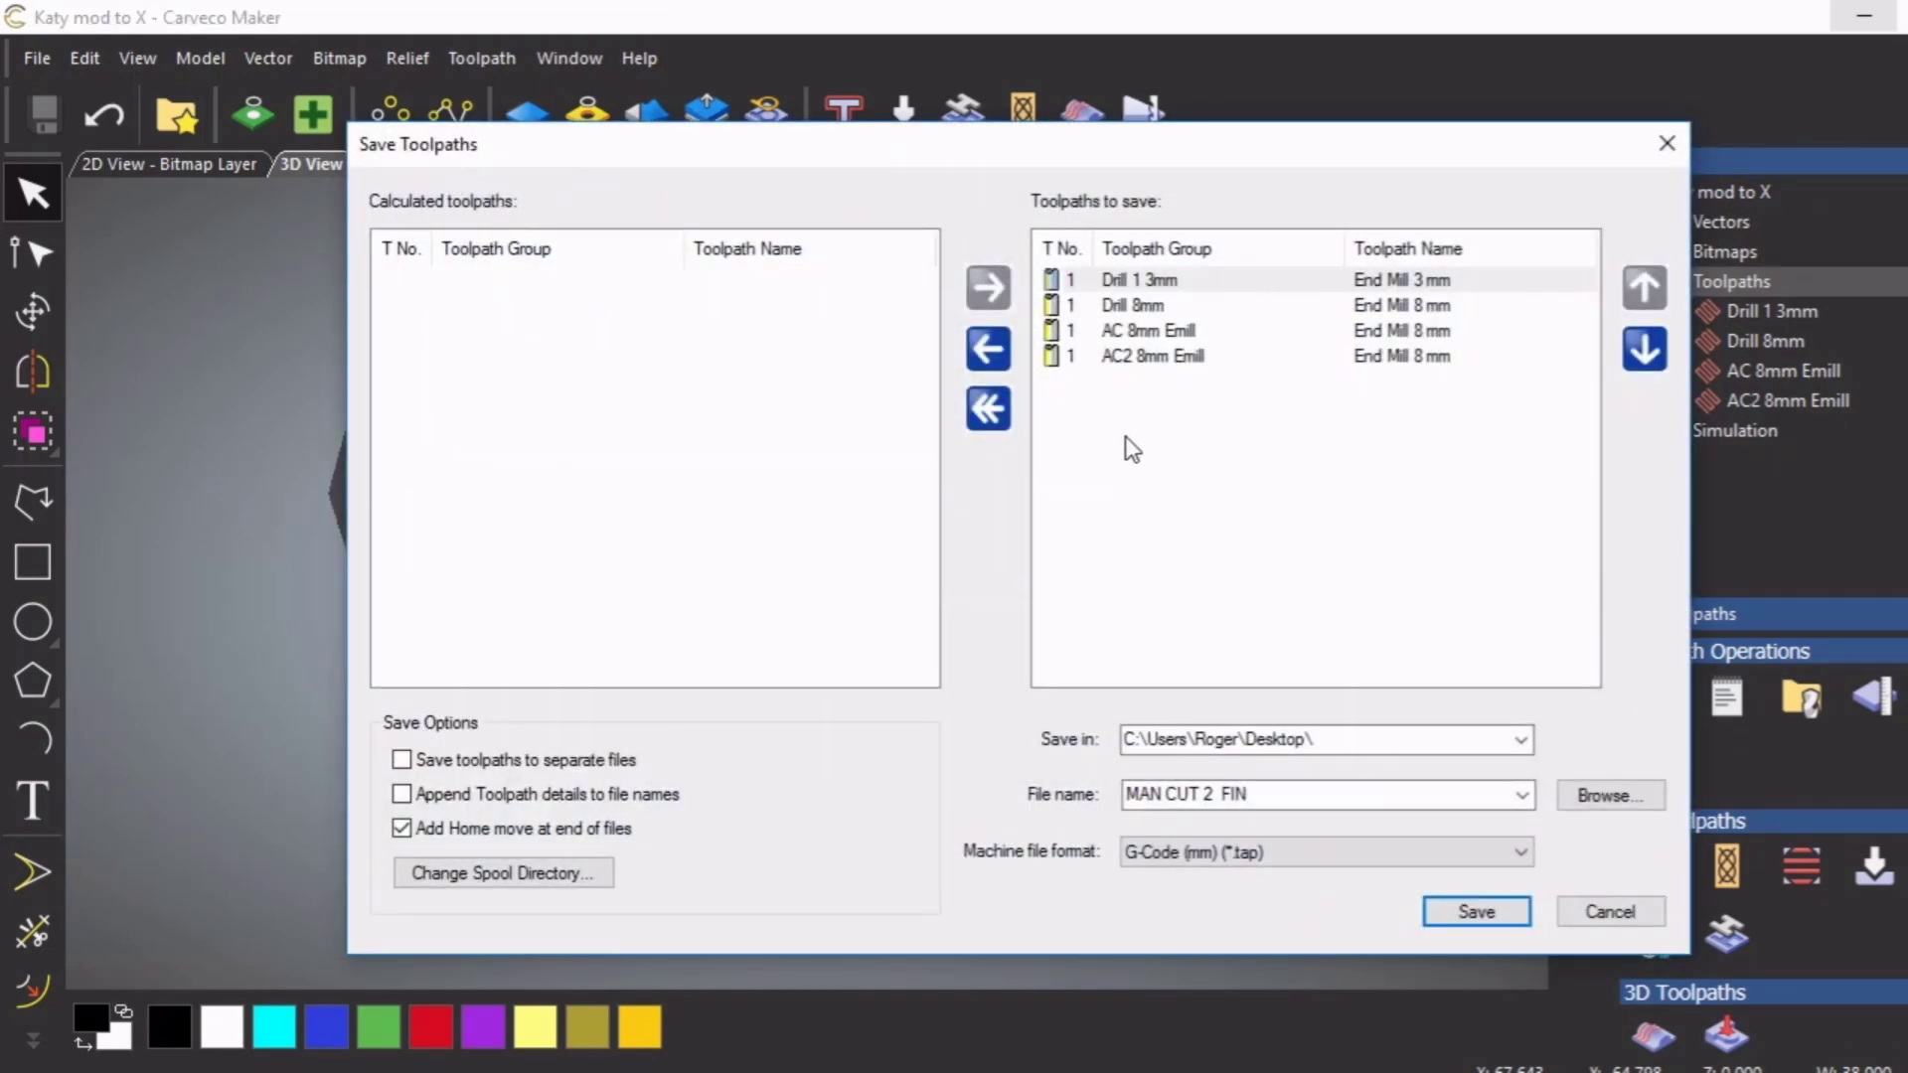
pyautogui.click(985, 411)
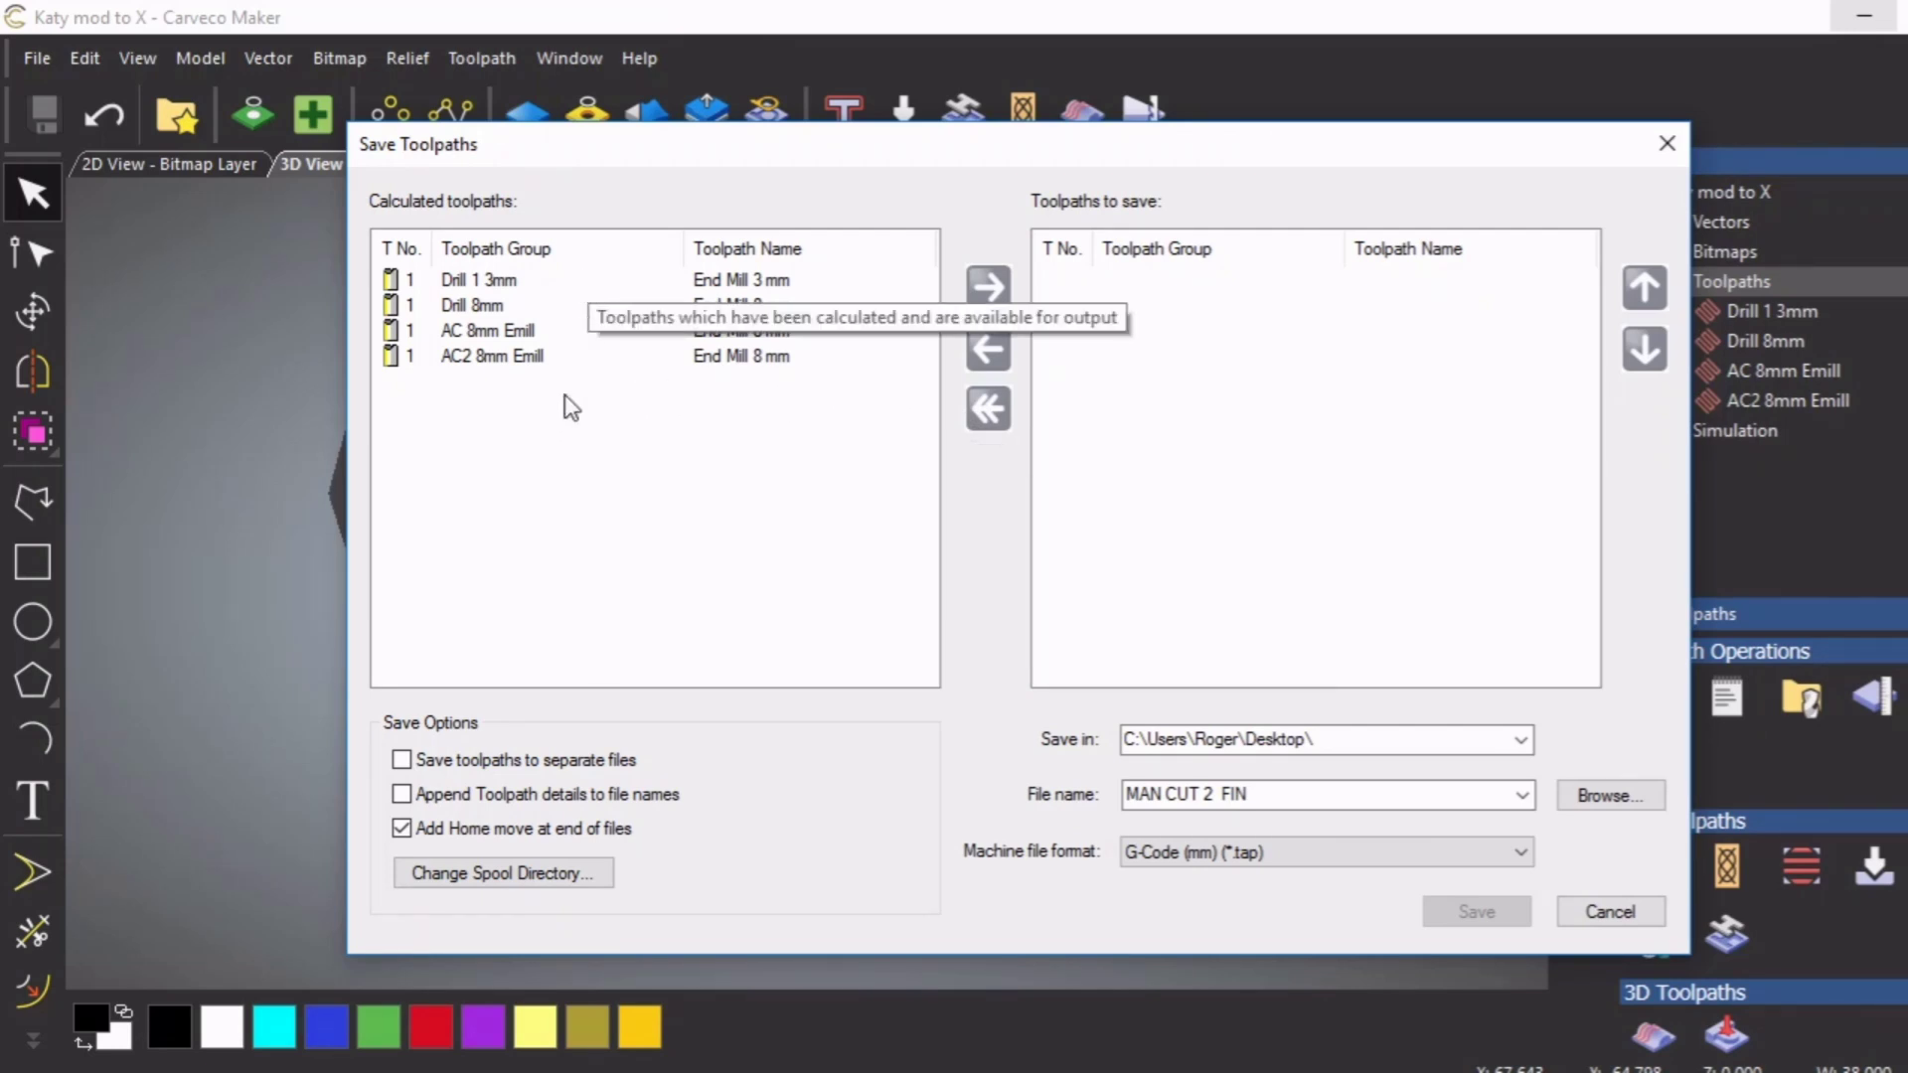
pyautogui.click(547, 286)
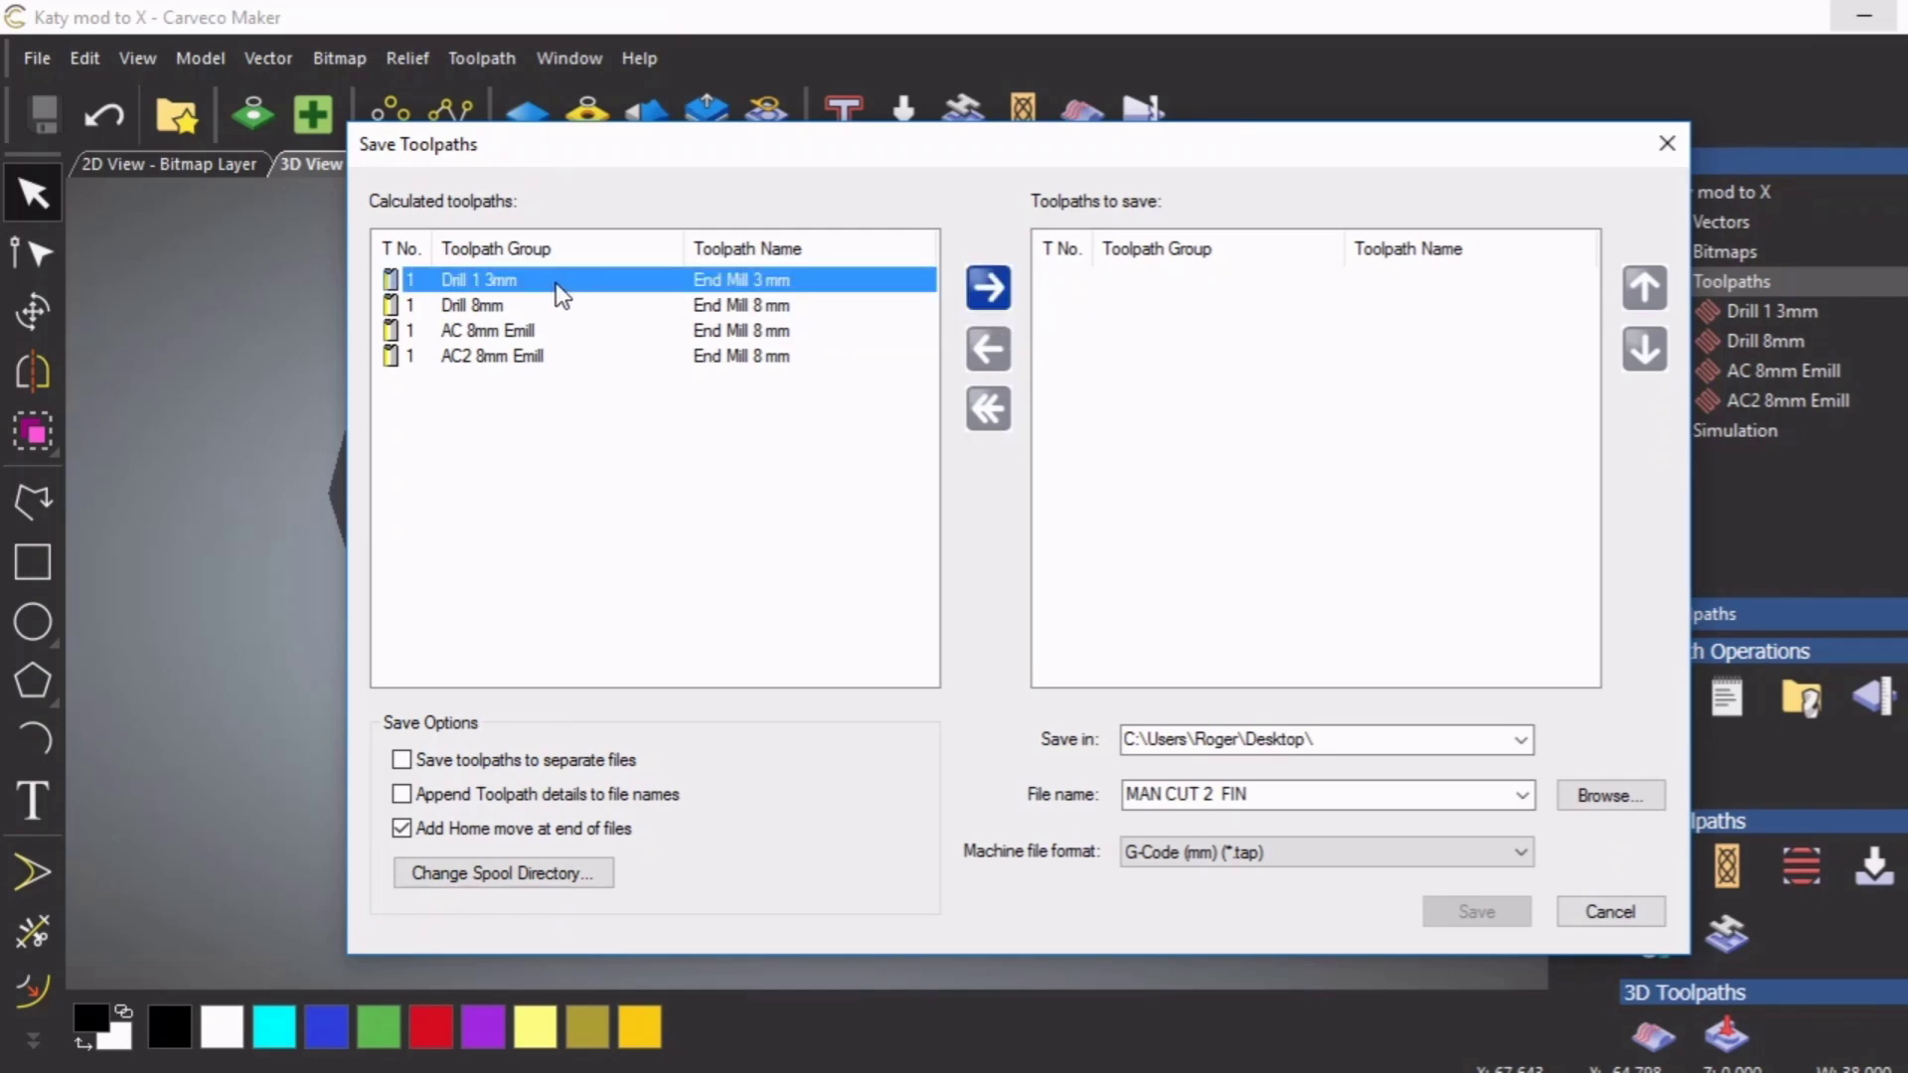
pyautogui.click(990, 288)
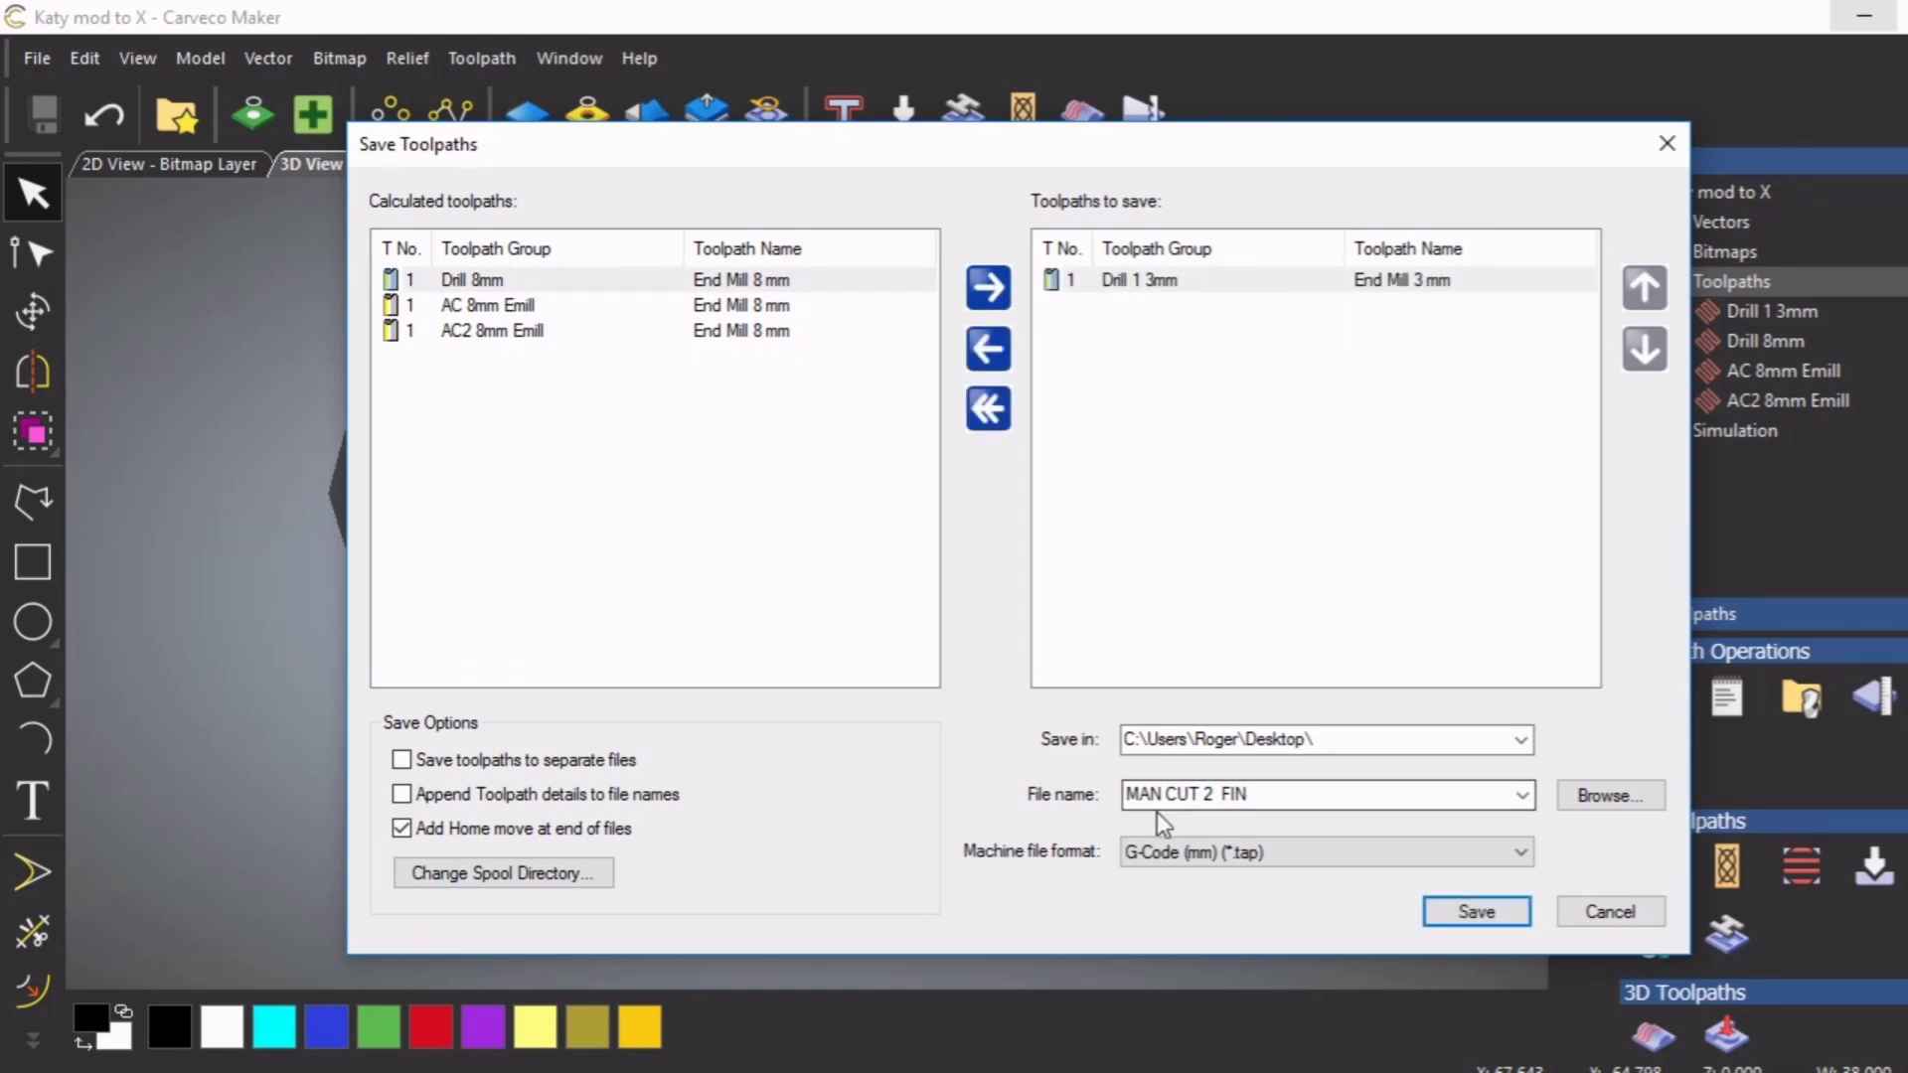
# Set the save location for the toolpath file to the STORE N GO (F:) drive
pyautogui.click(1271, 797)
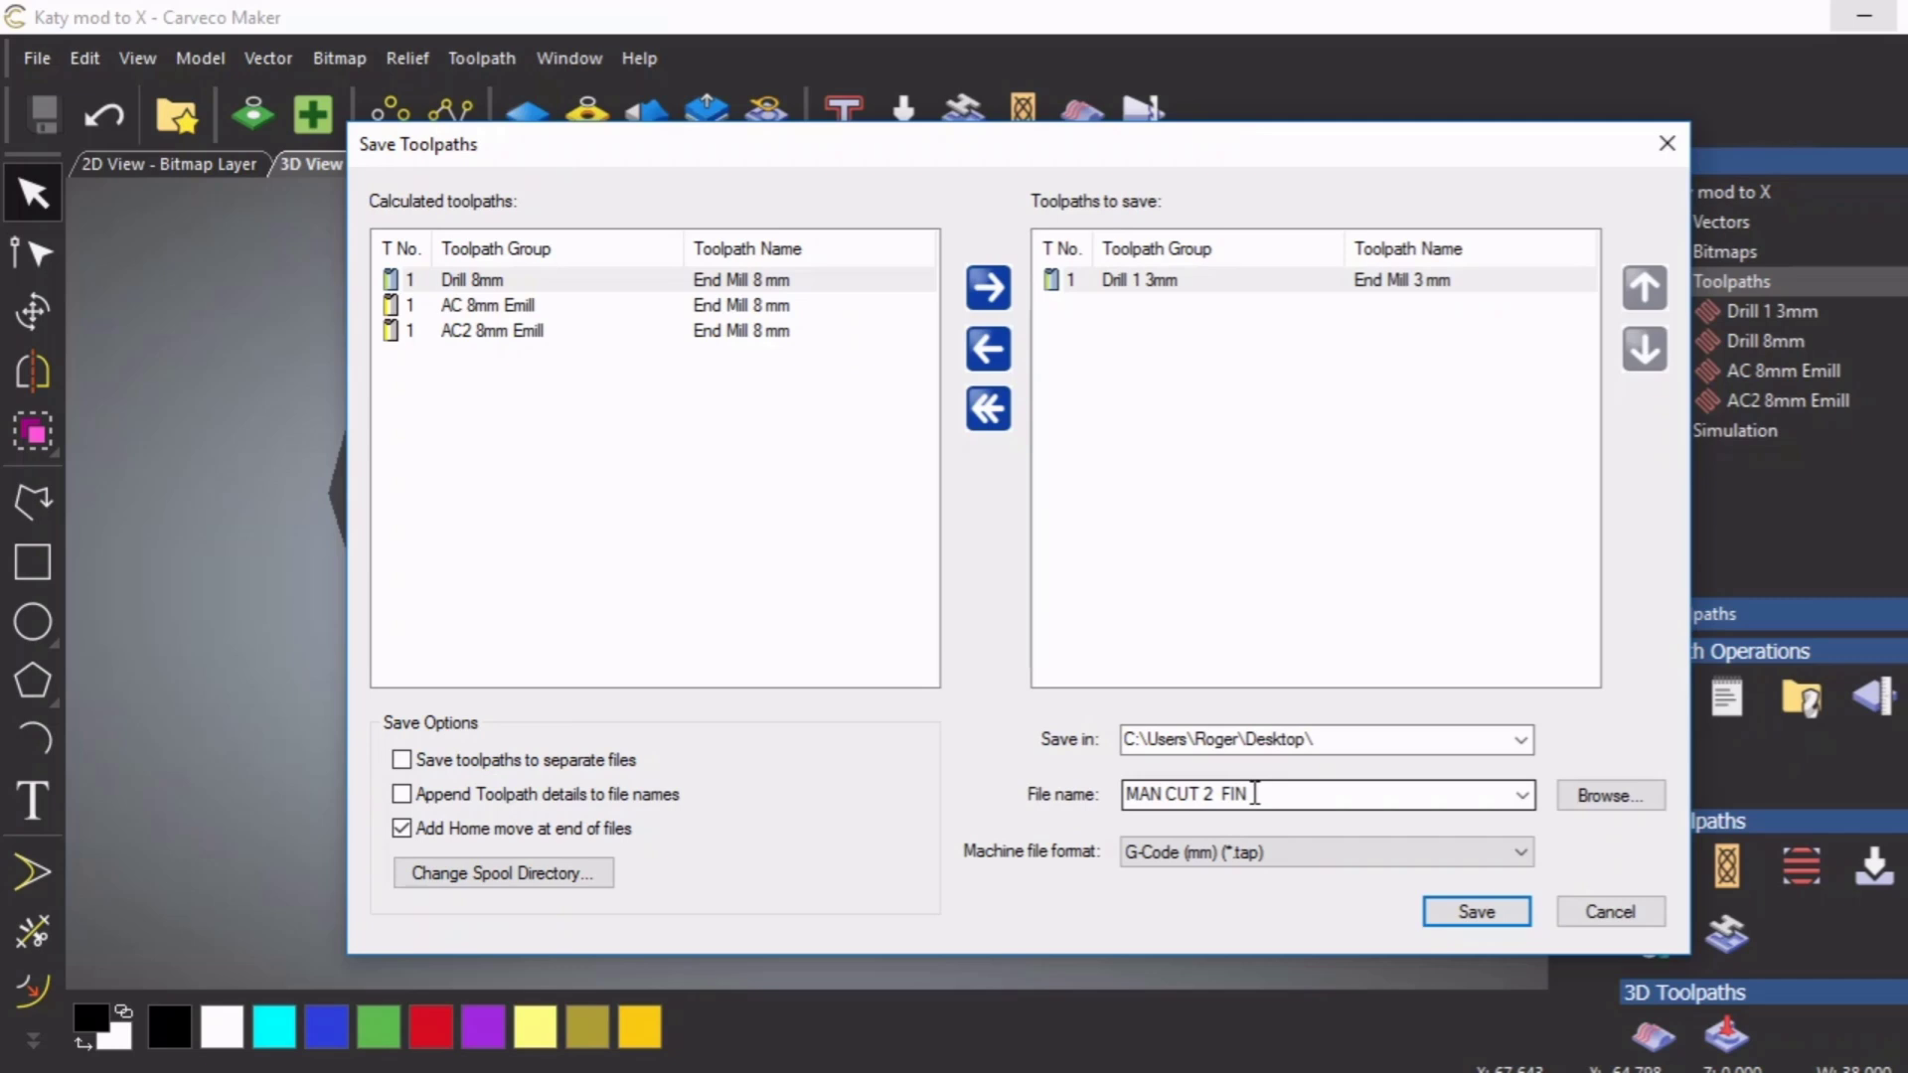
pyautogui.click(1520, 739)
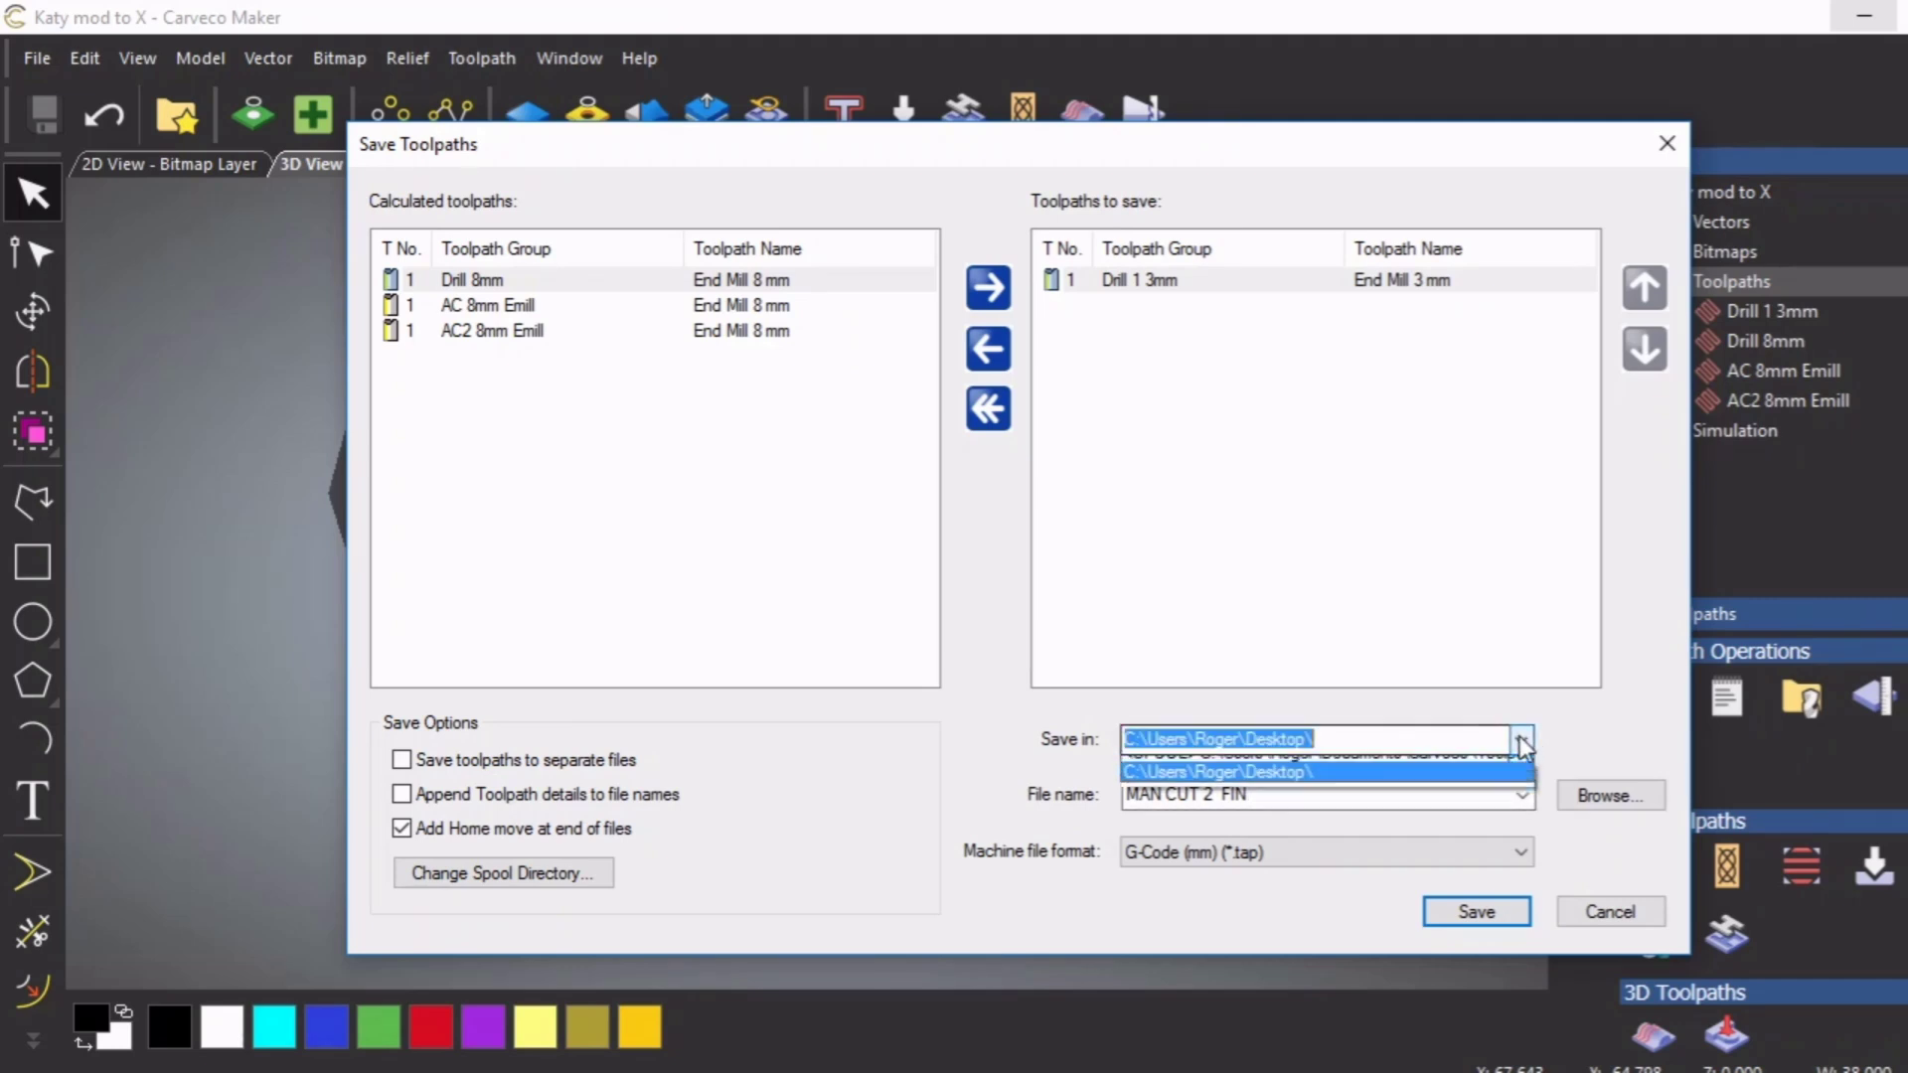
pyautogui.click(1605, 802)
pyautogui.click(1605, 798)
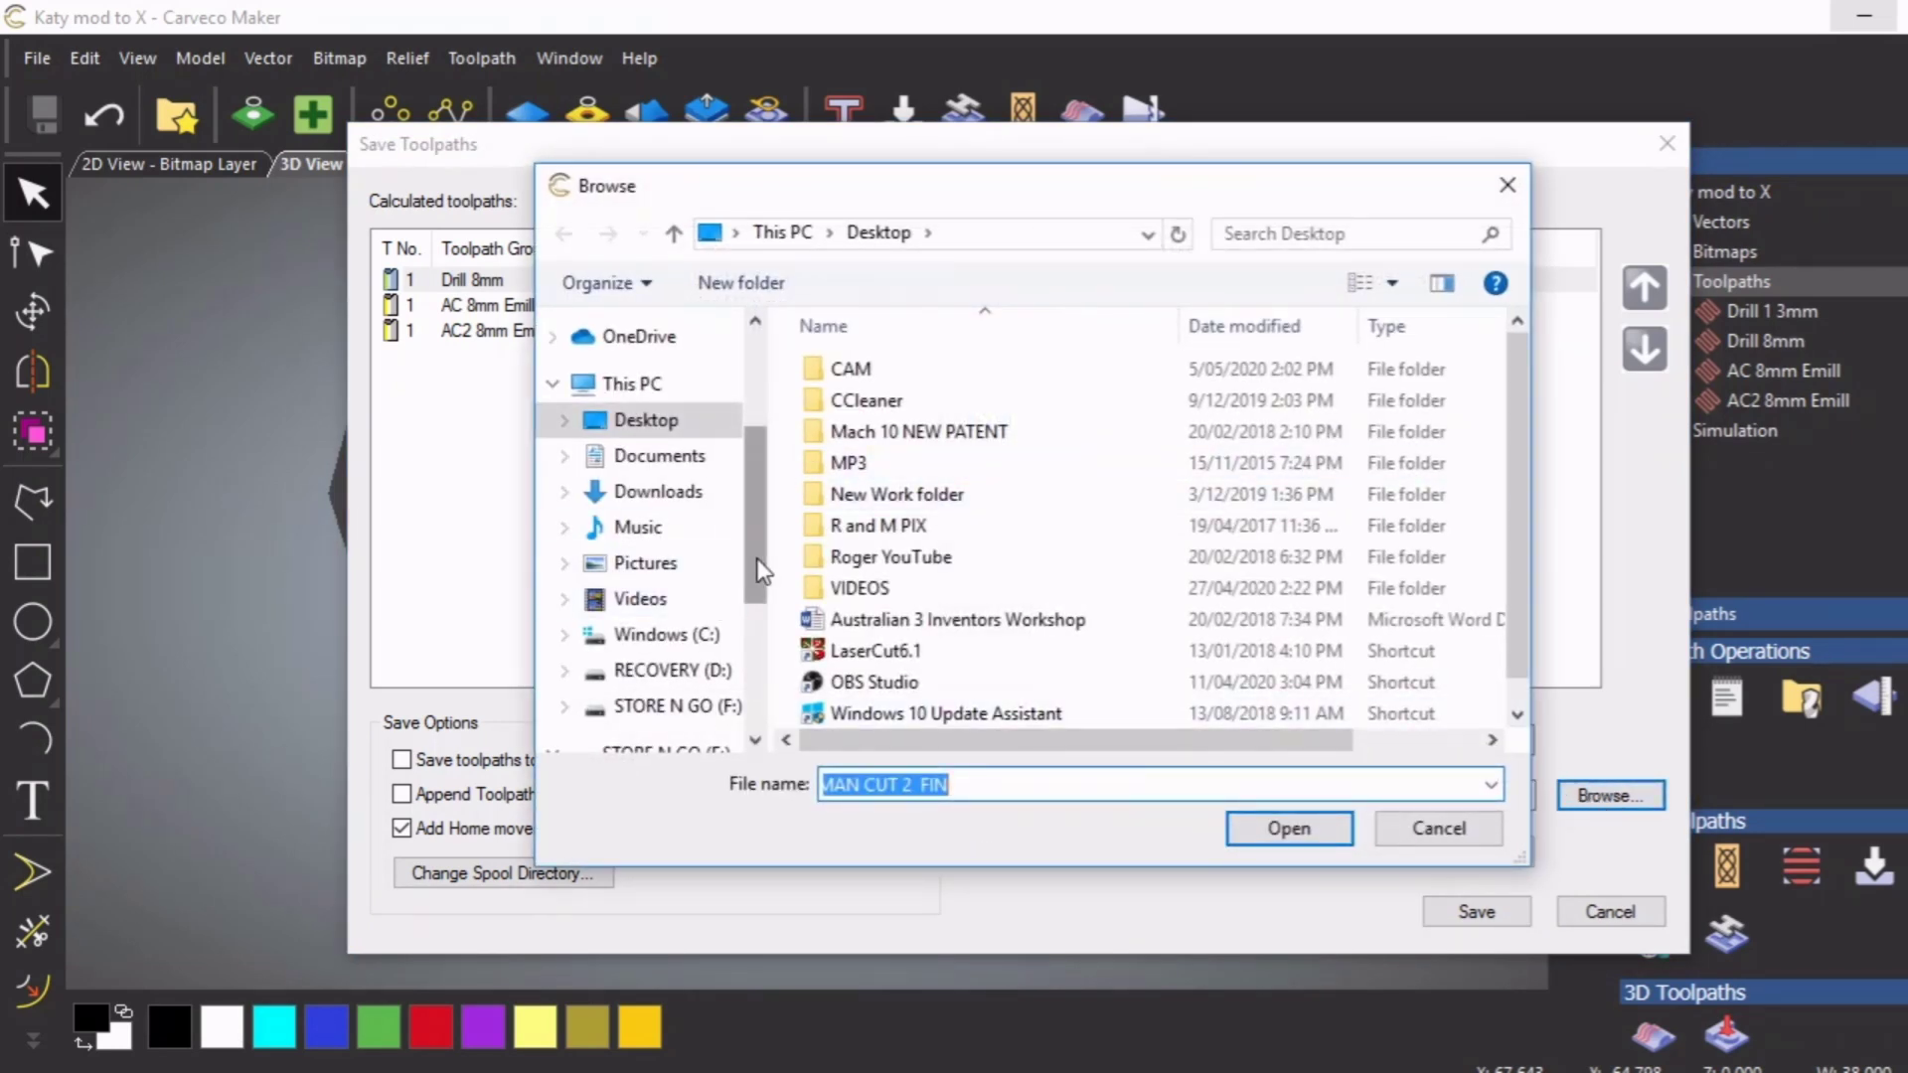
pyautogui.scroll(-1, 758, 596)
pyautogui.scroll(-2, 758, 621)
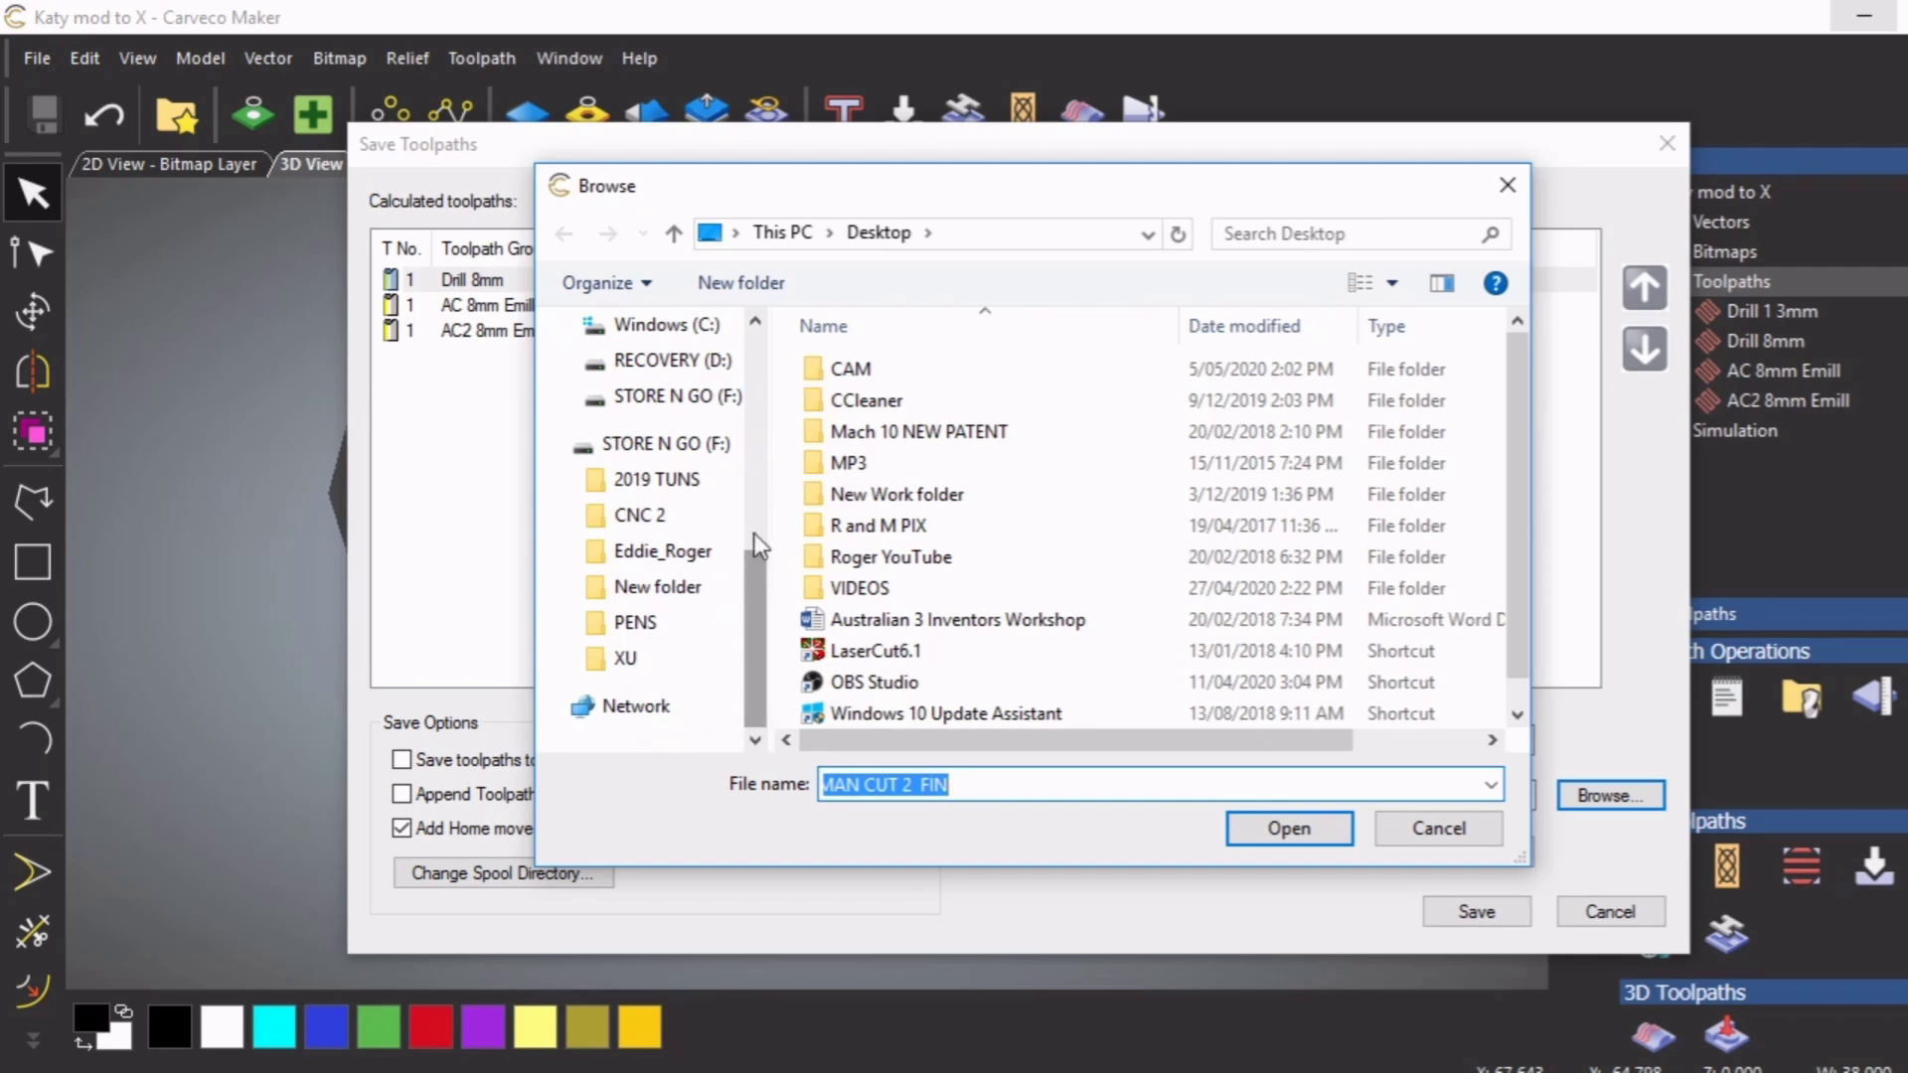
pyautogui.click(641, 452)
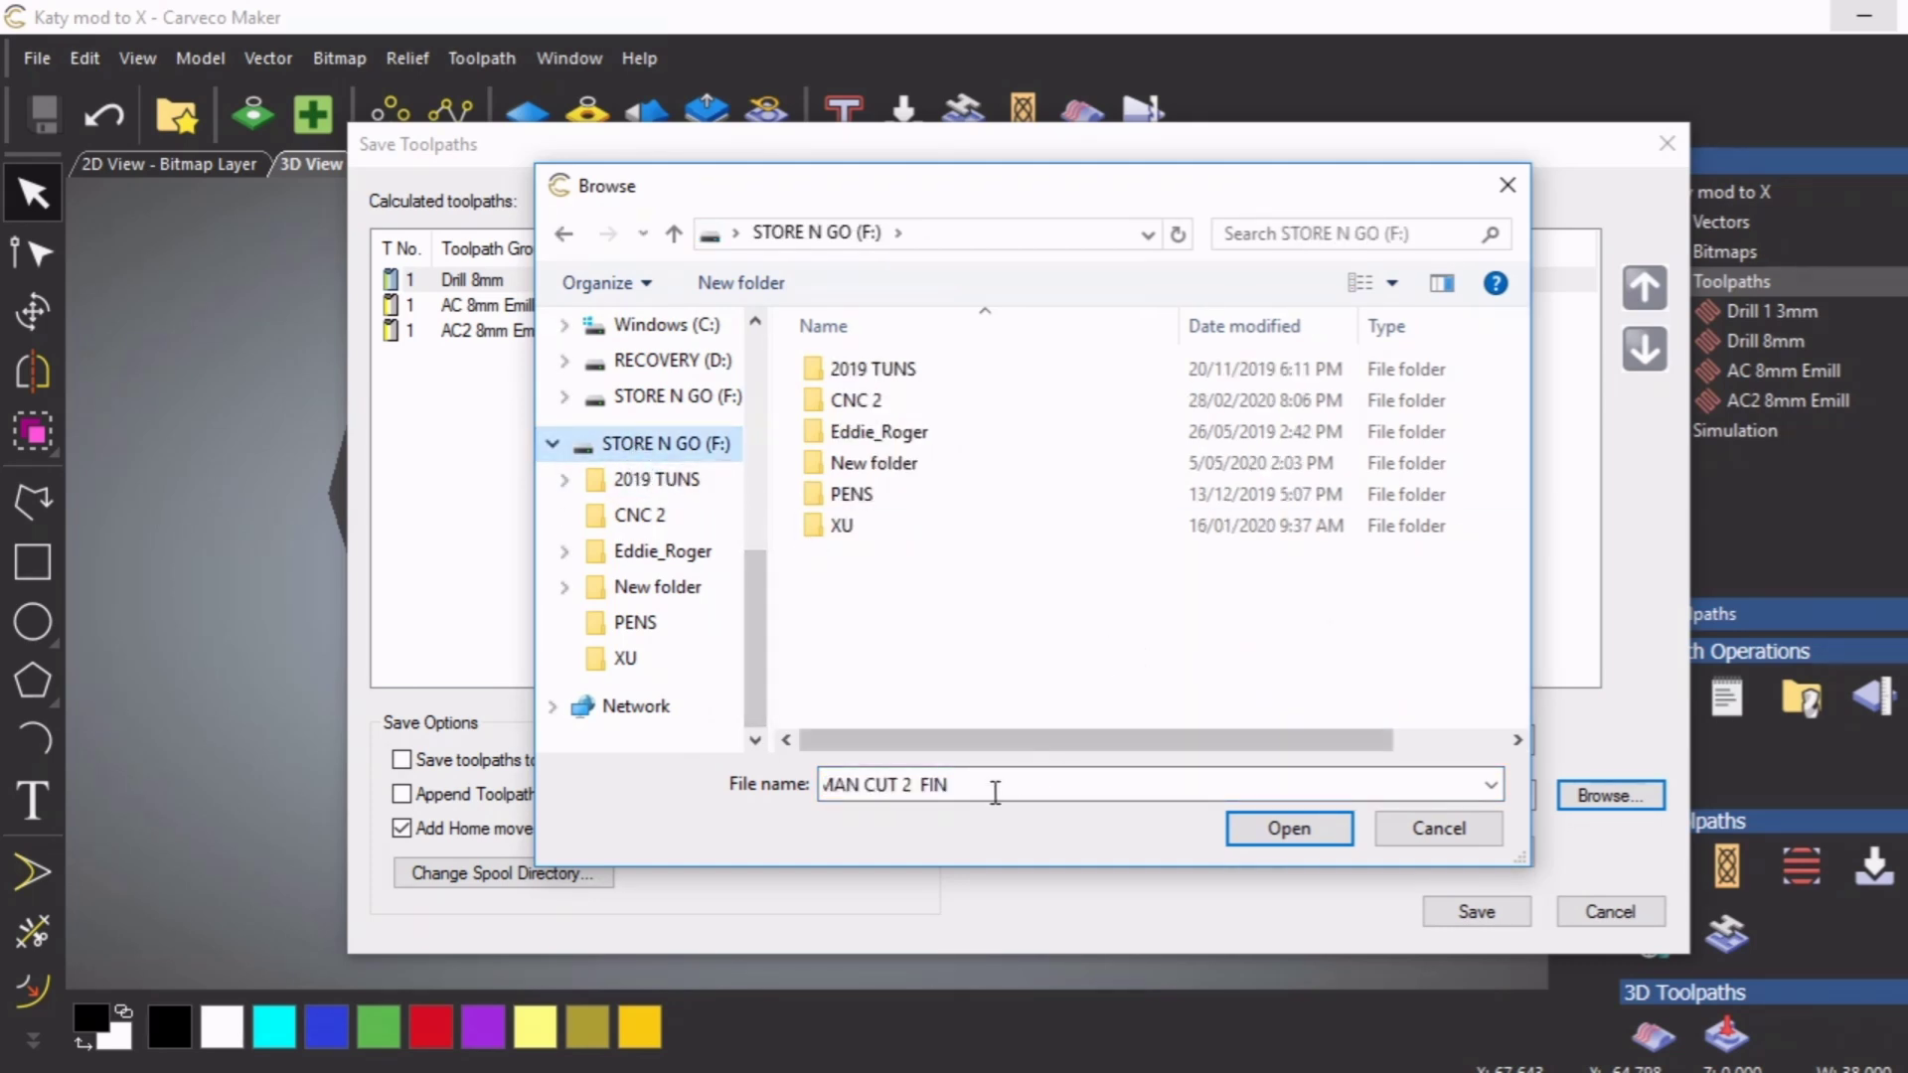
pyautogui.click(1322, 828)
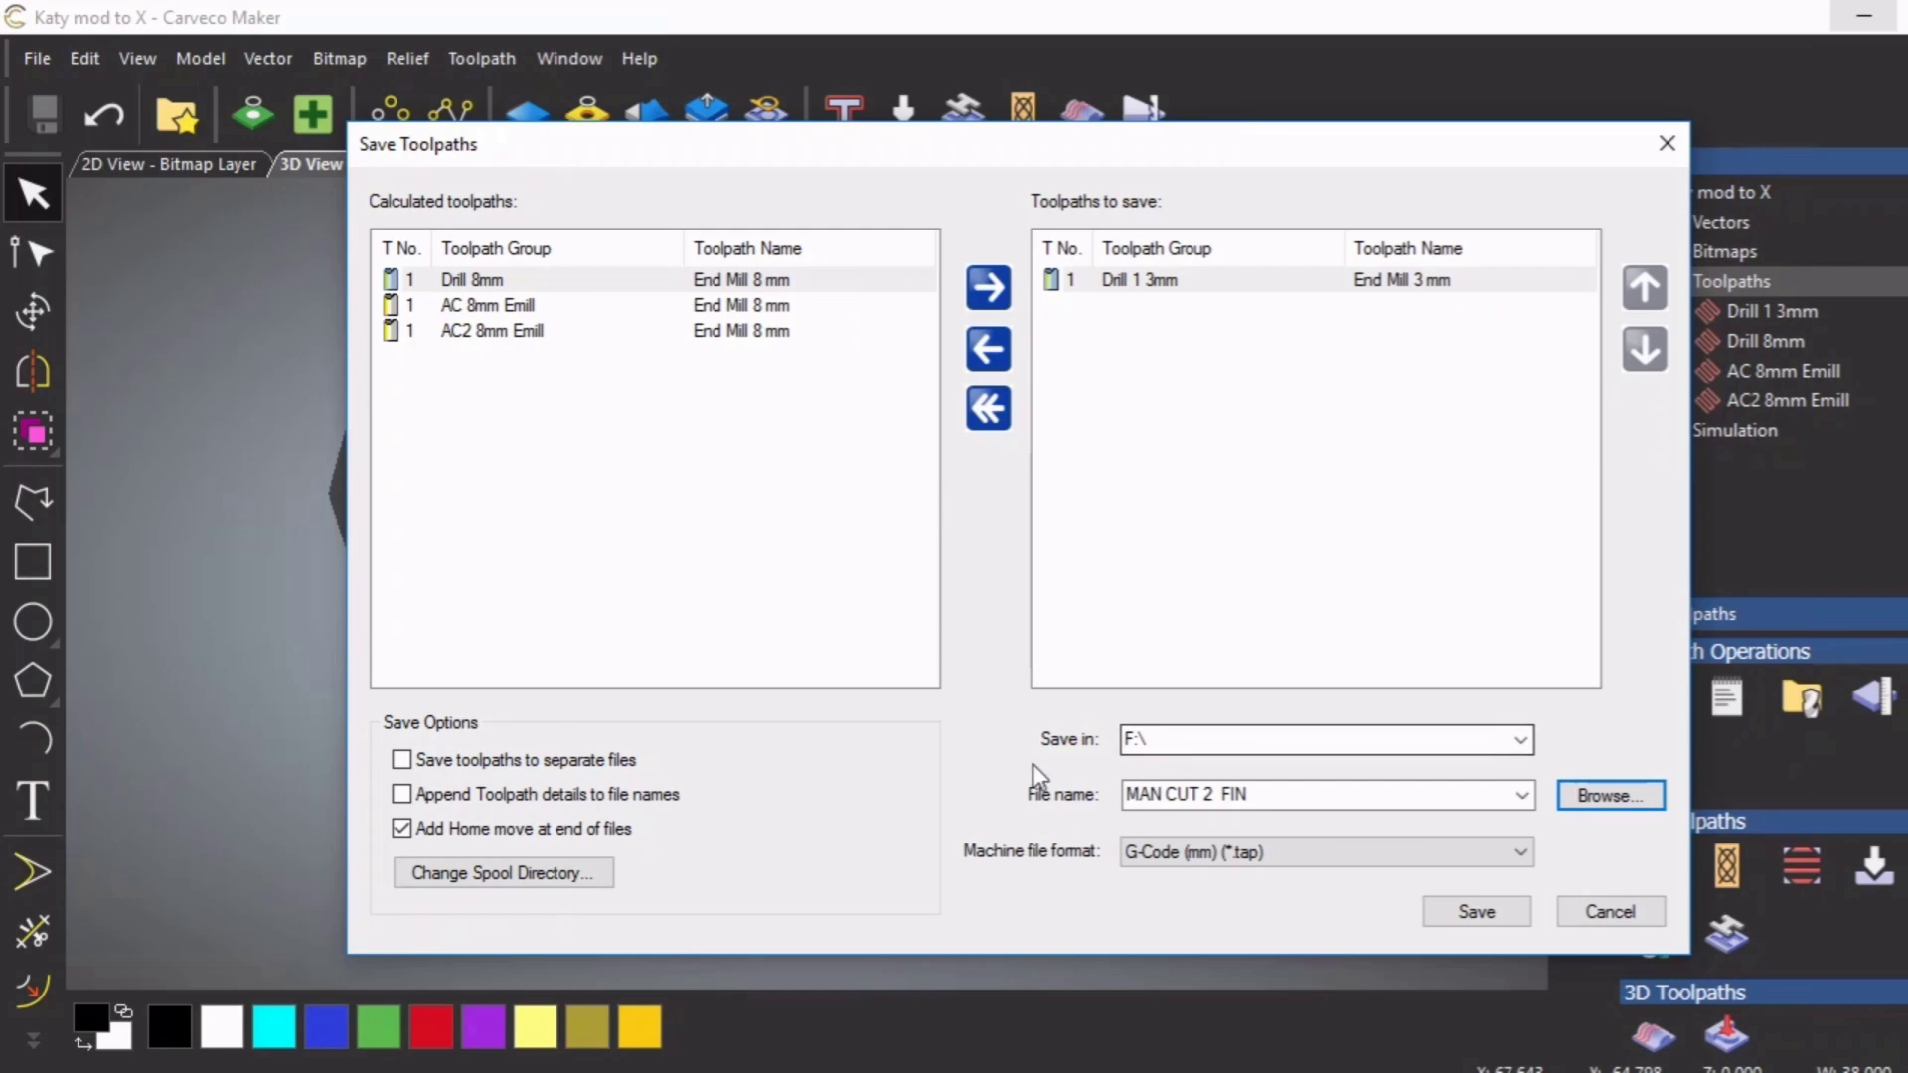
# Name the toolpath file "Katy X mod Cut 1 3mm"
pyautogui.click(1247, 794)
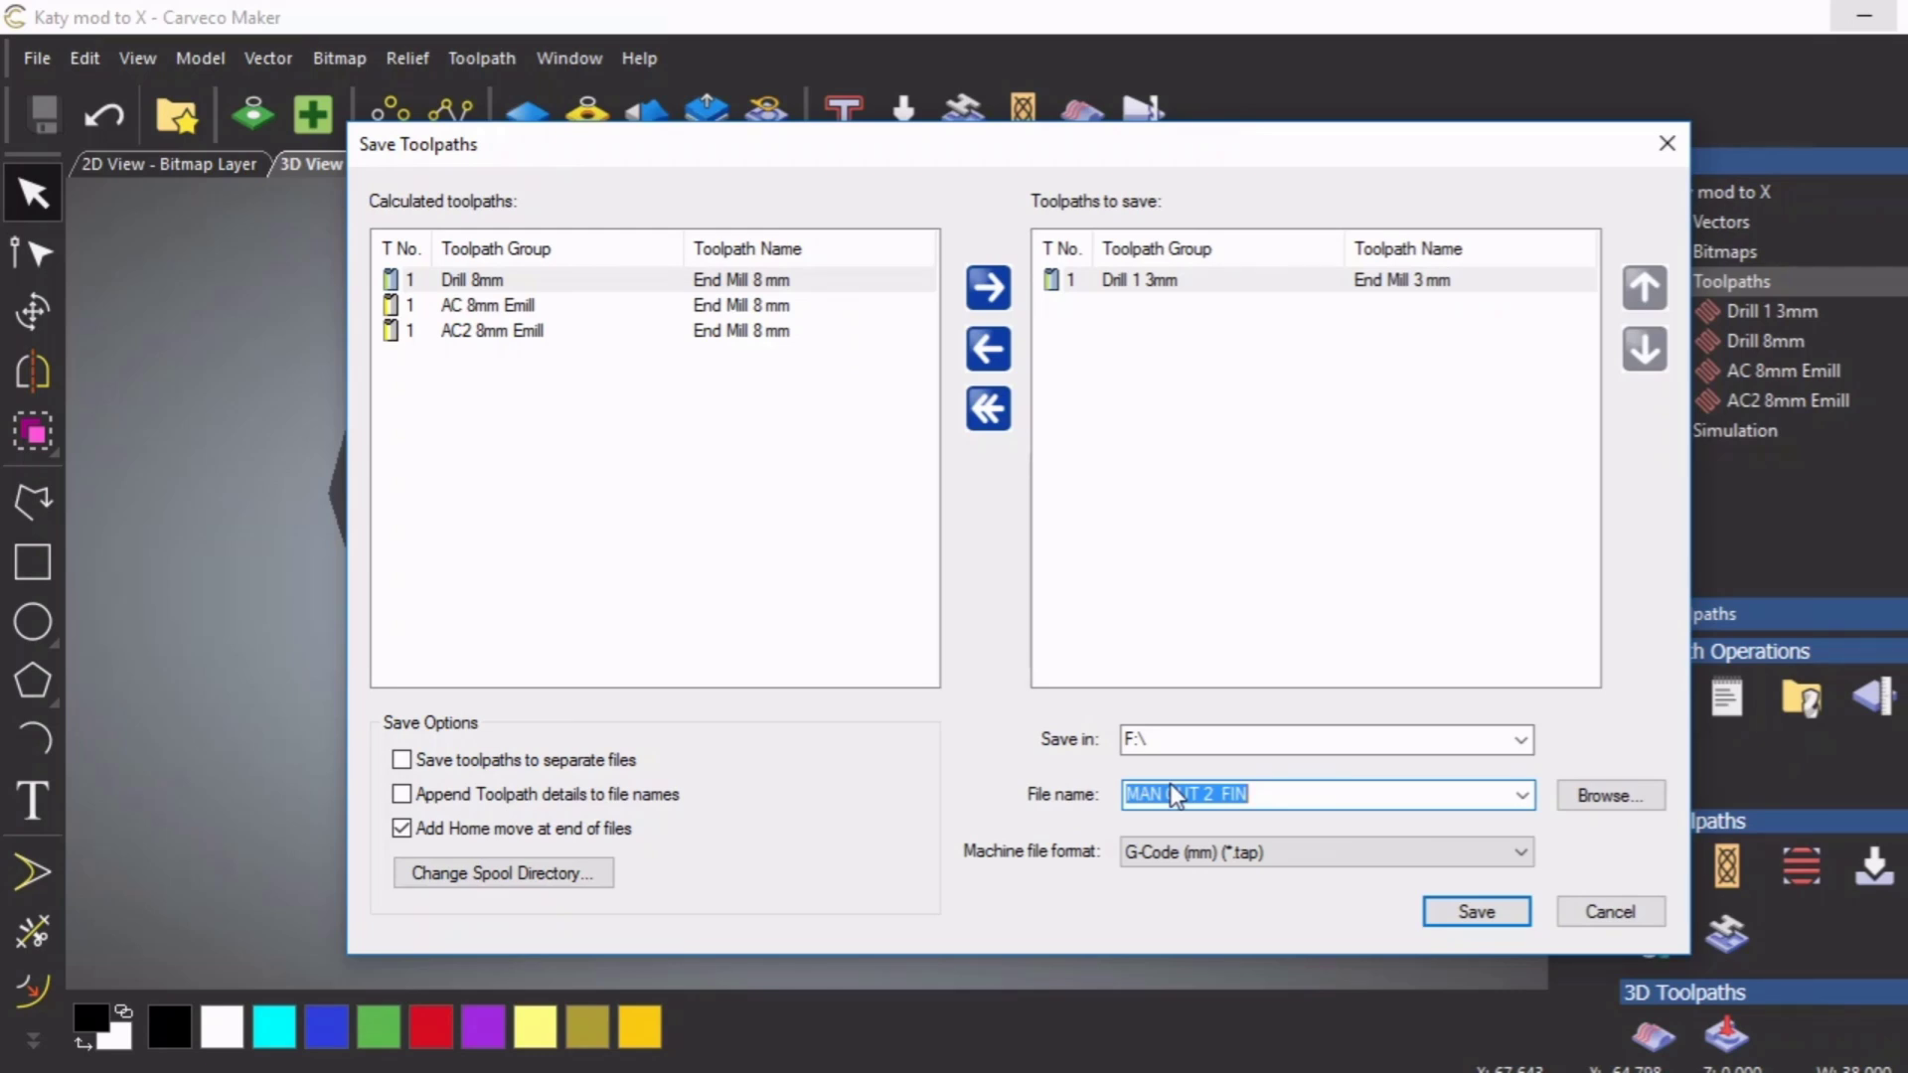
pyautogui.write('Katy x')
pyautogui.press('BackSpace')
pyautogui.write('X mod')
pyautogui.write('Cut 1 3mm')
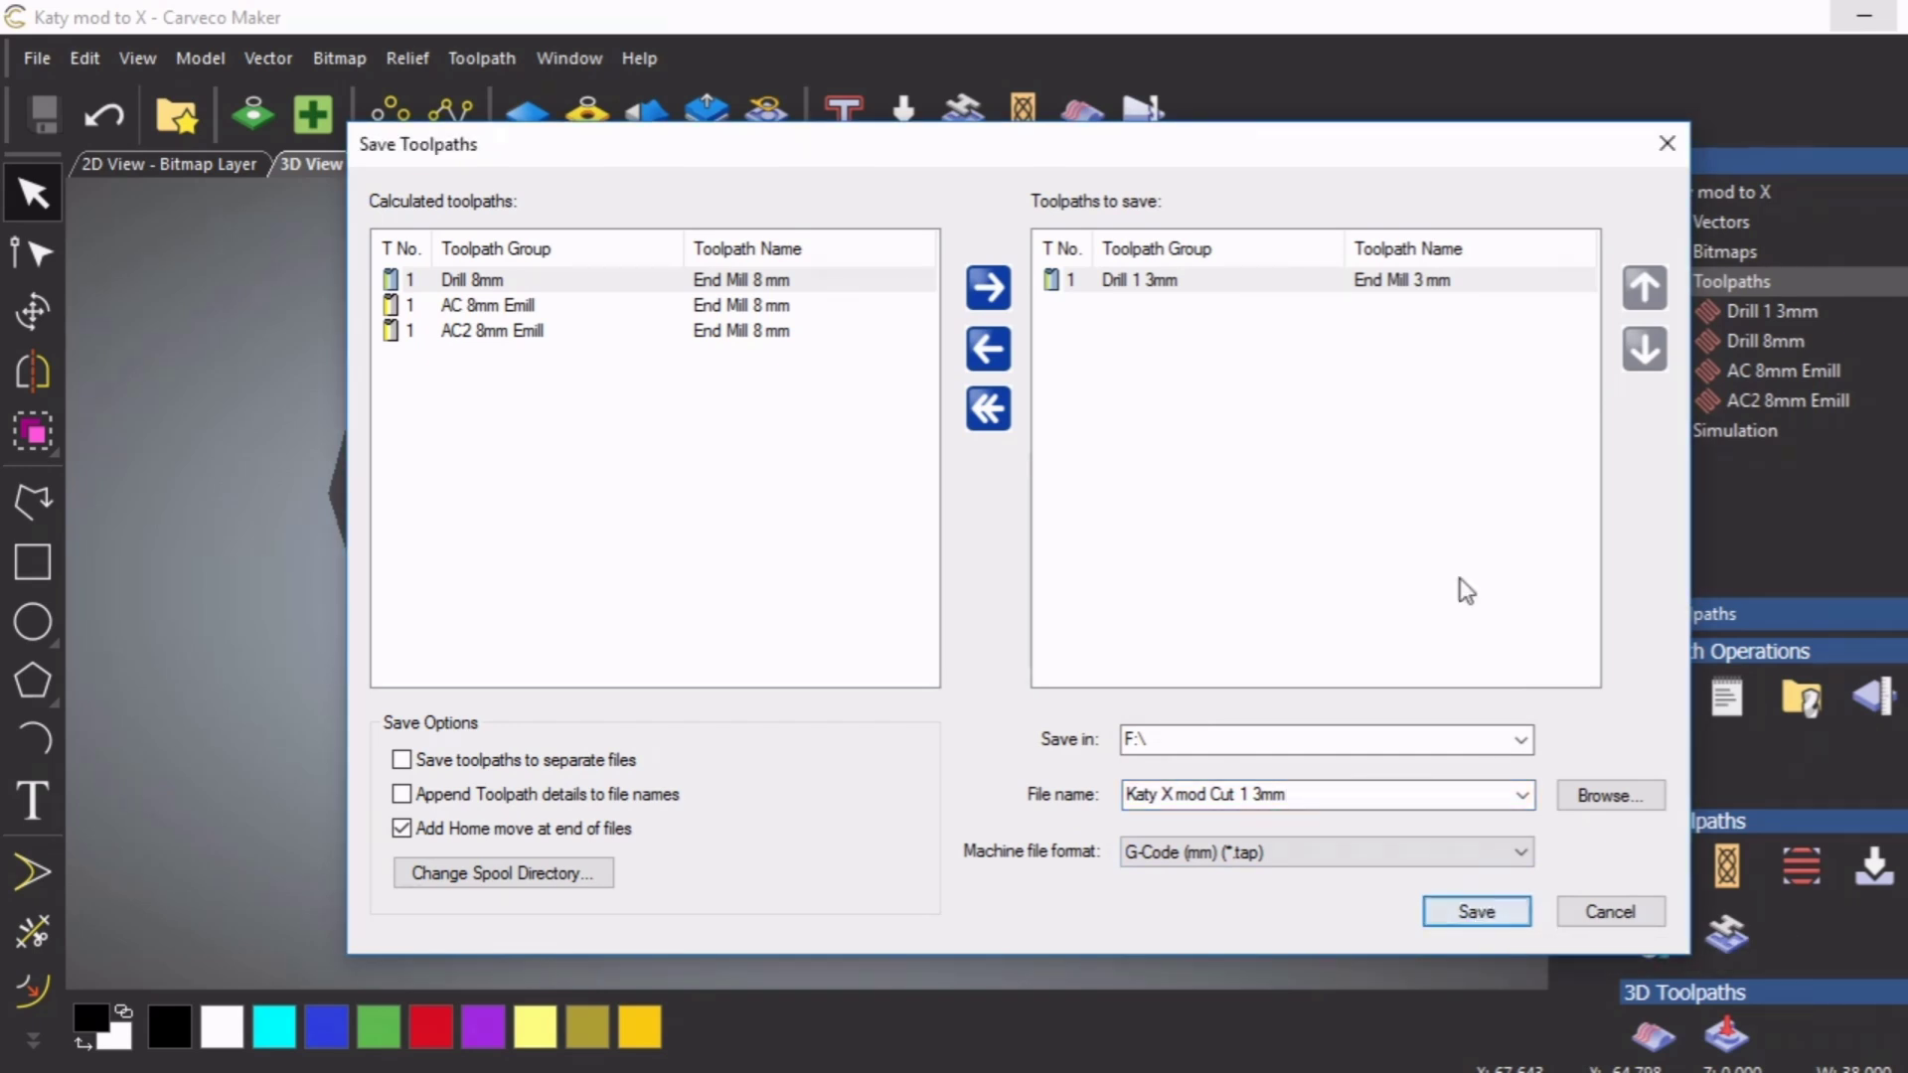
# Replace "Drill 1 3mm" with "Drill 8mm" in the toolpaths to save
pyautogui.click(1171, 280)
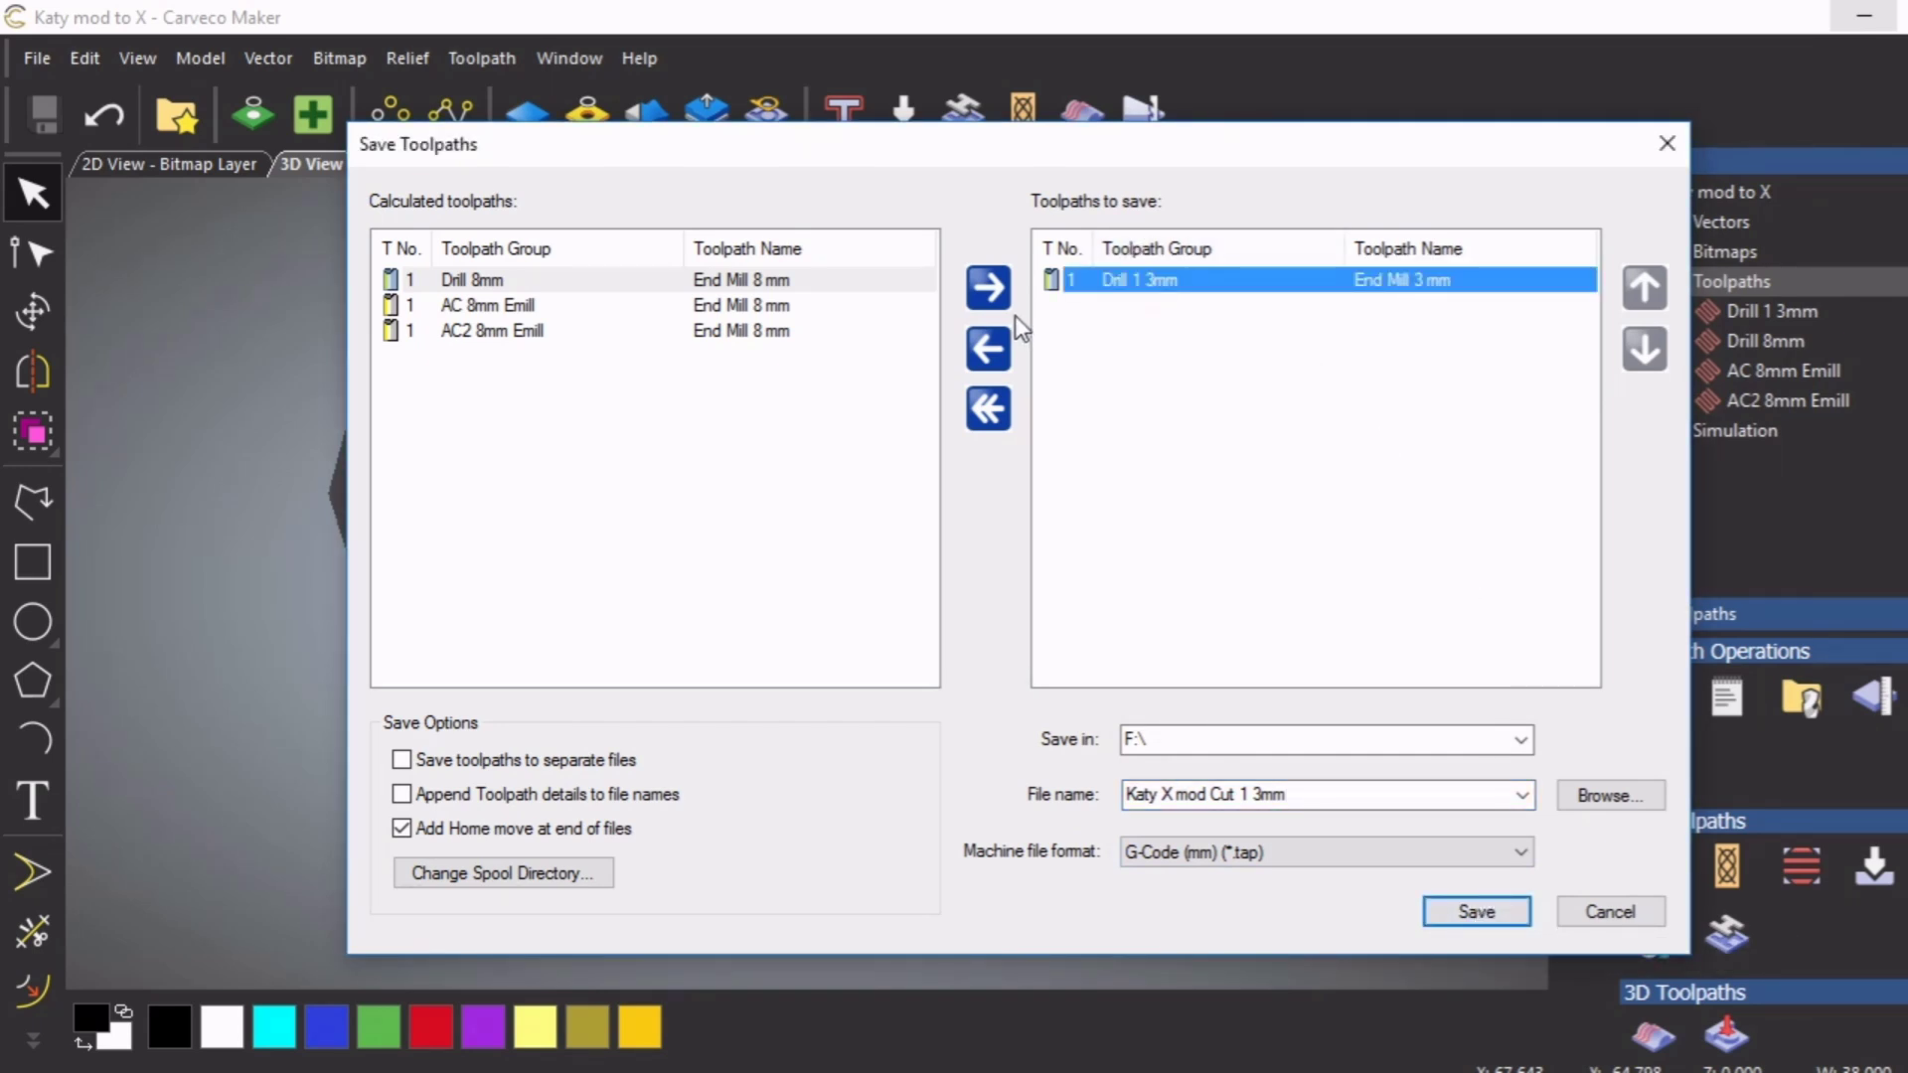
pyautogui.click(989, 350)
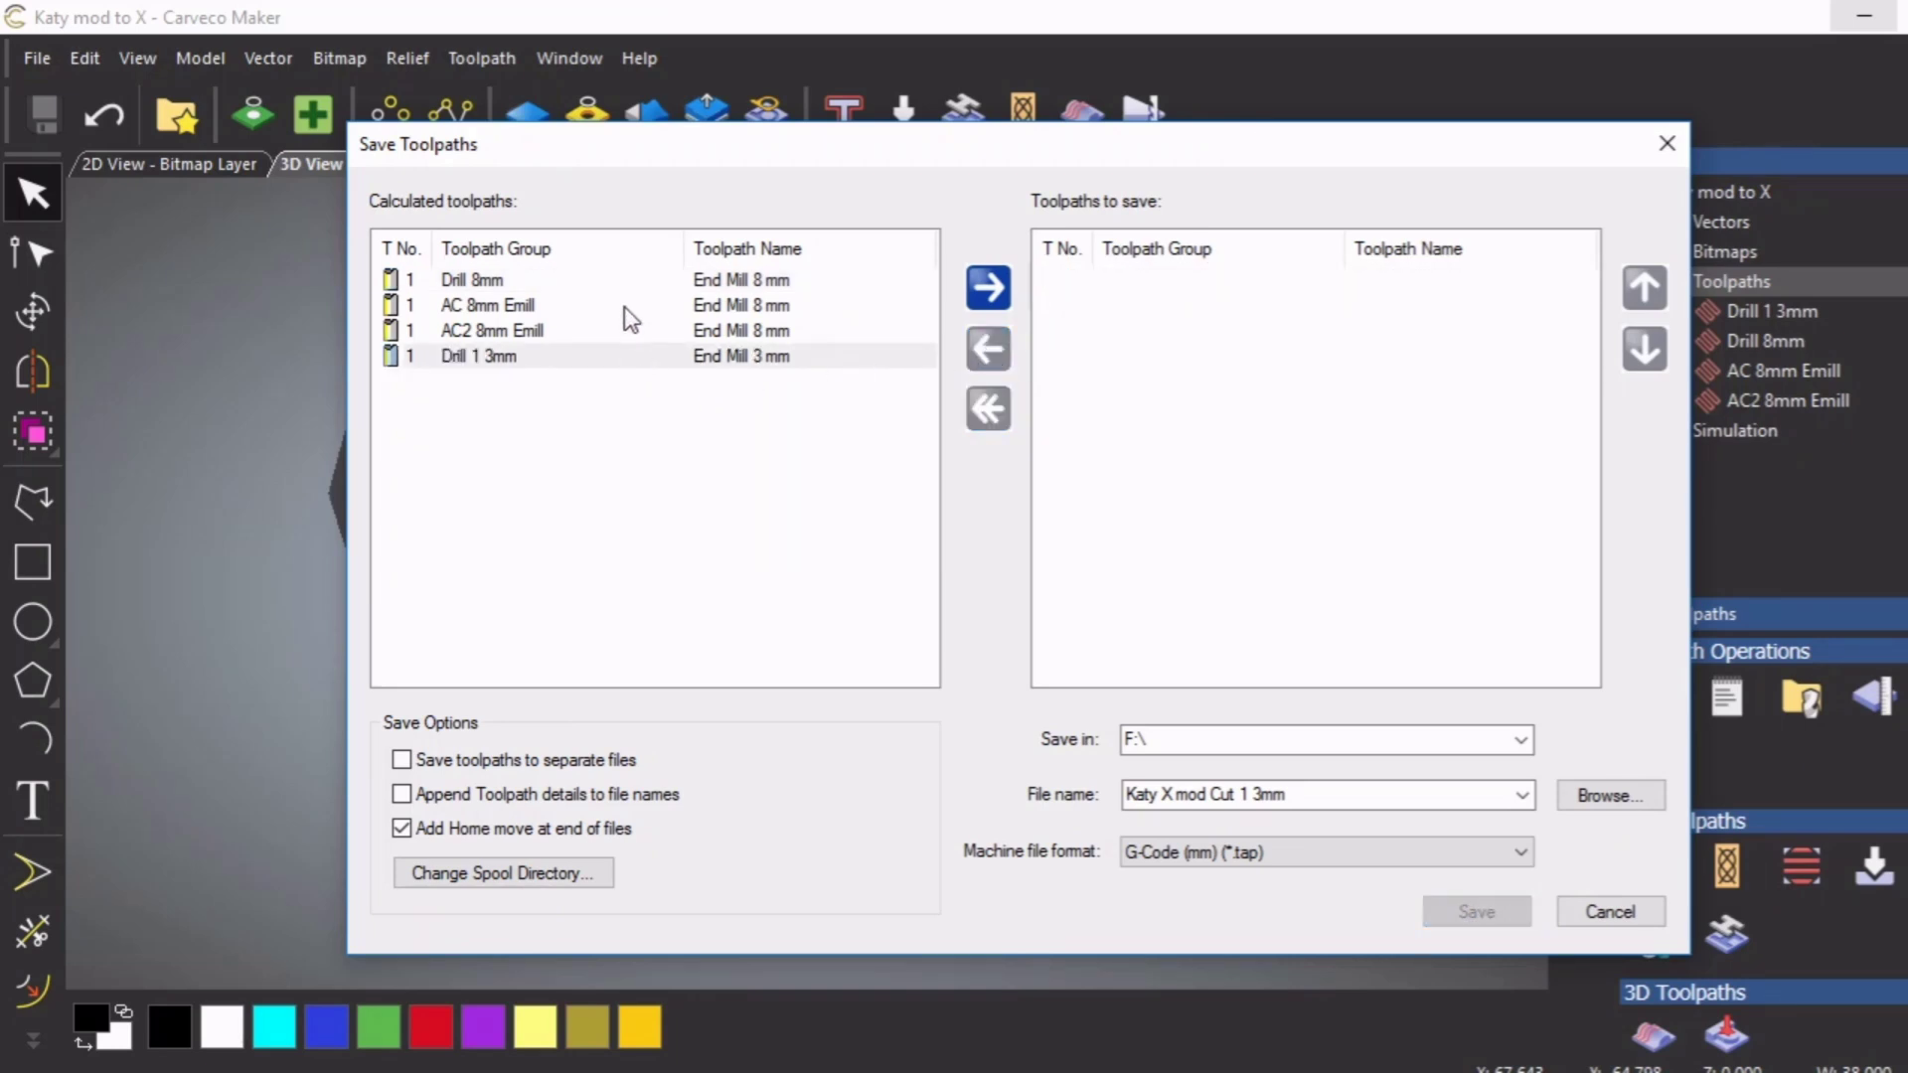
pyautogui.click(504, 280)
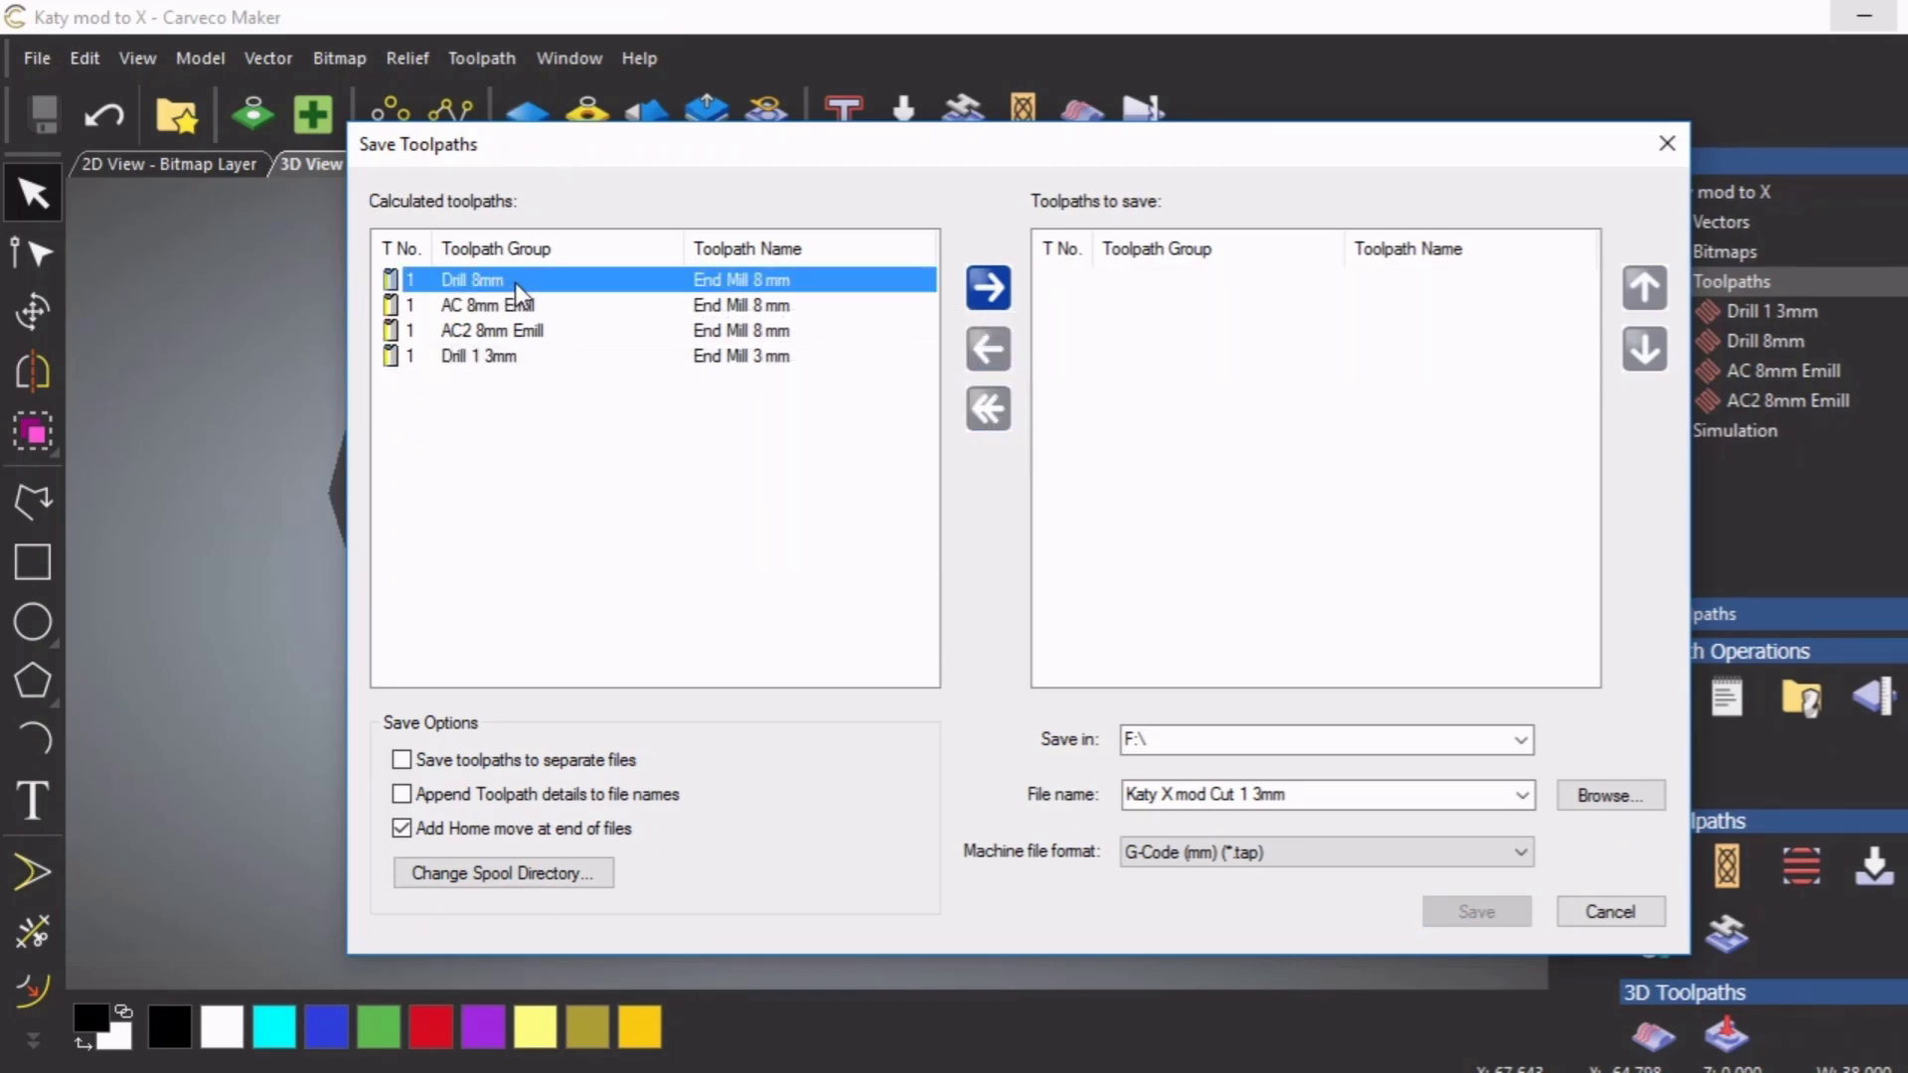
pyautogui.click(988, 289)
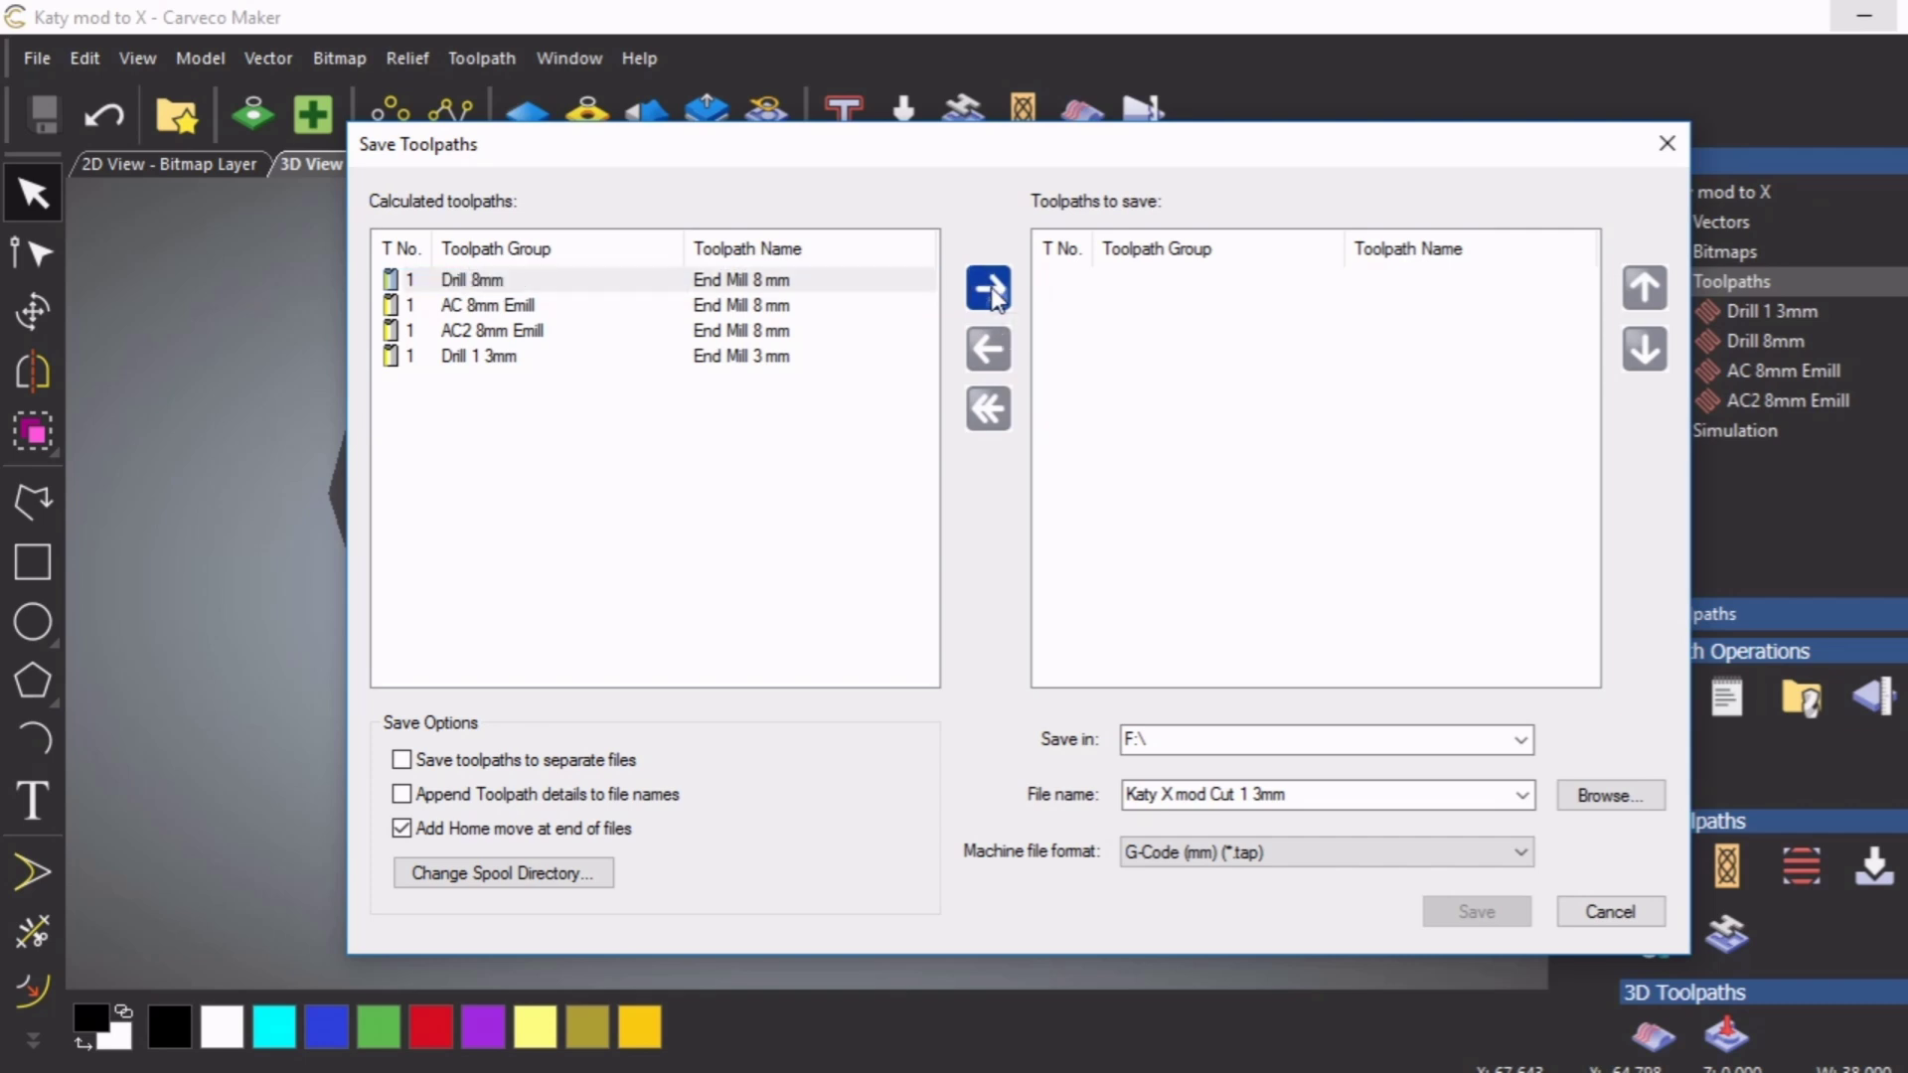
# Change the output file name to "Katy X mod Cut 2 8 mm drill"
pyautogui.click(1279, 795)
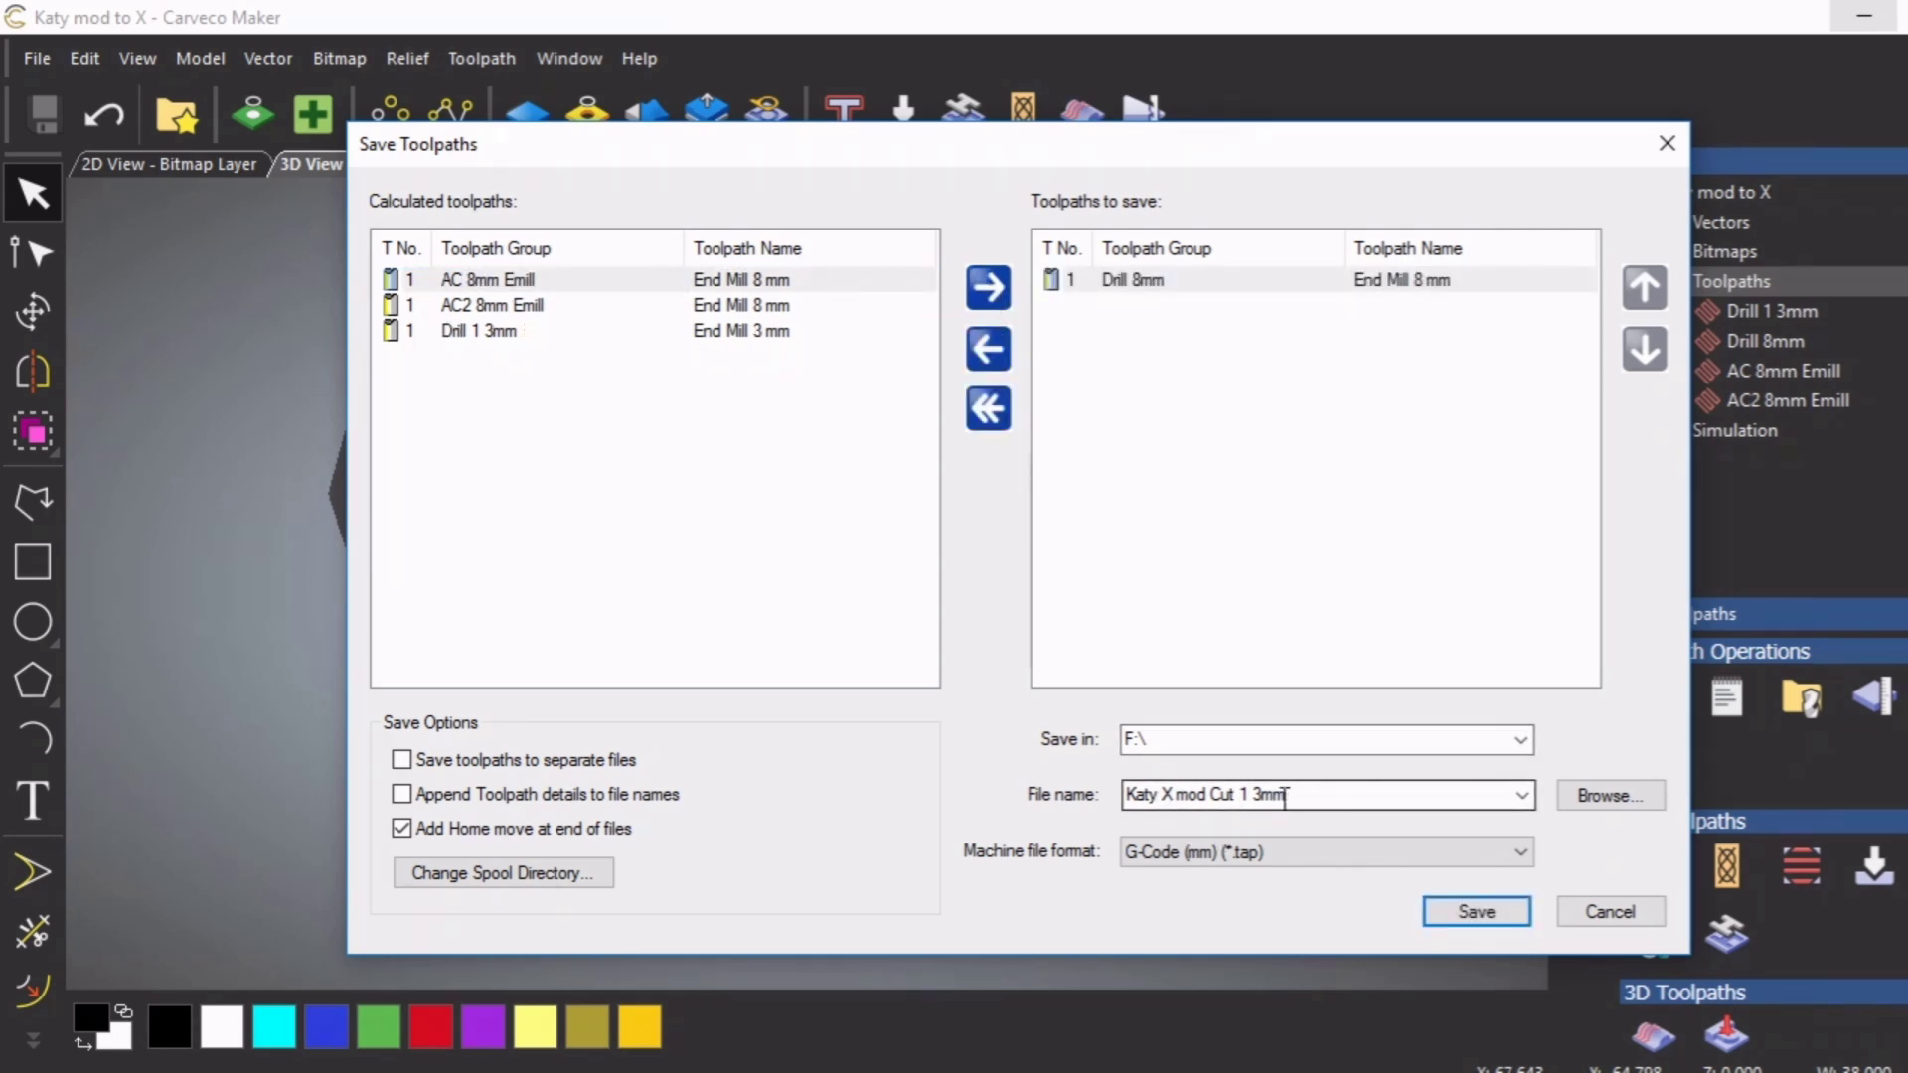
pyautogui.hotkey('ctrl', 'a')
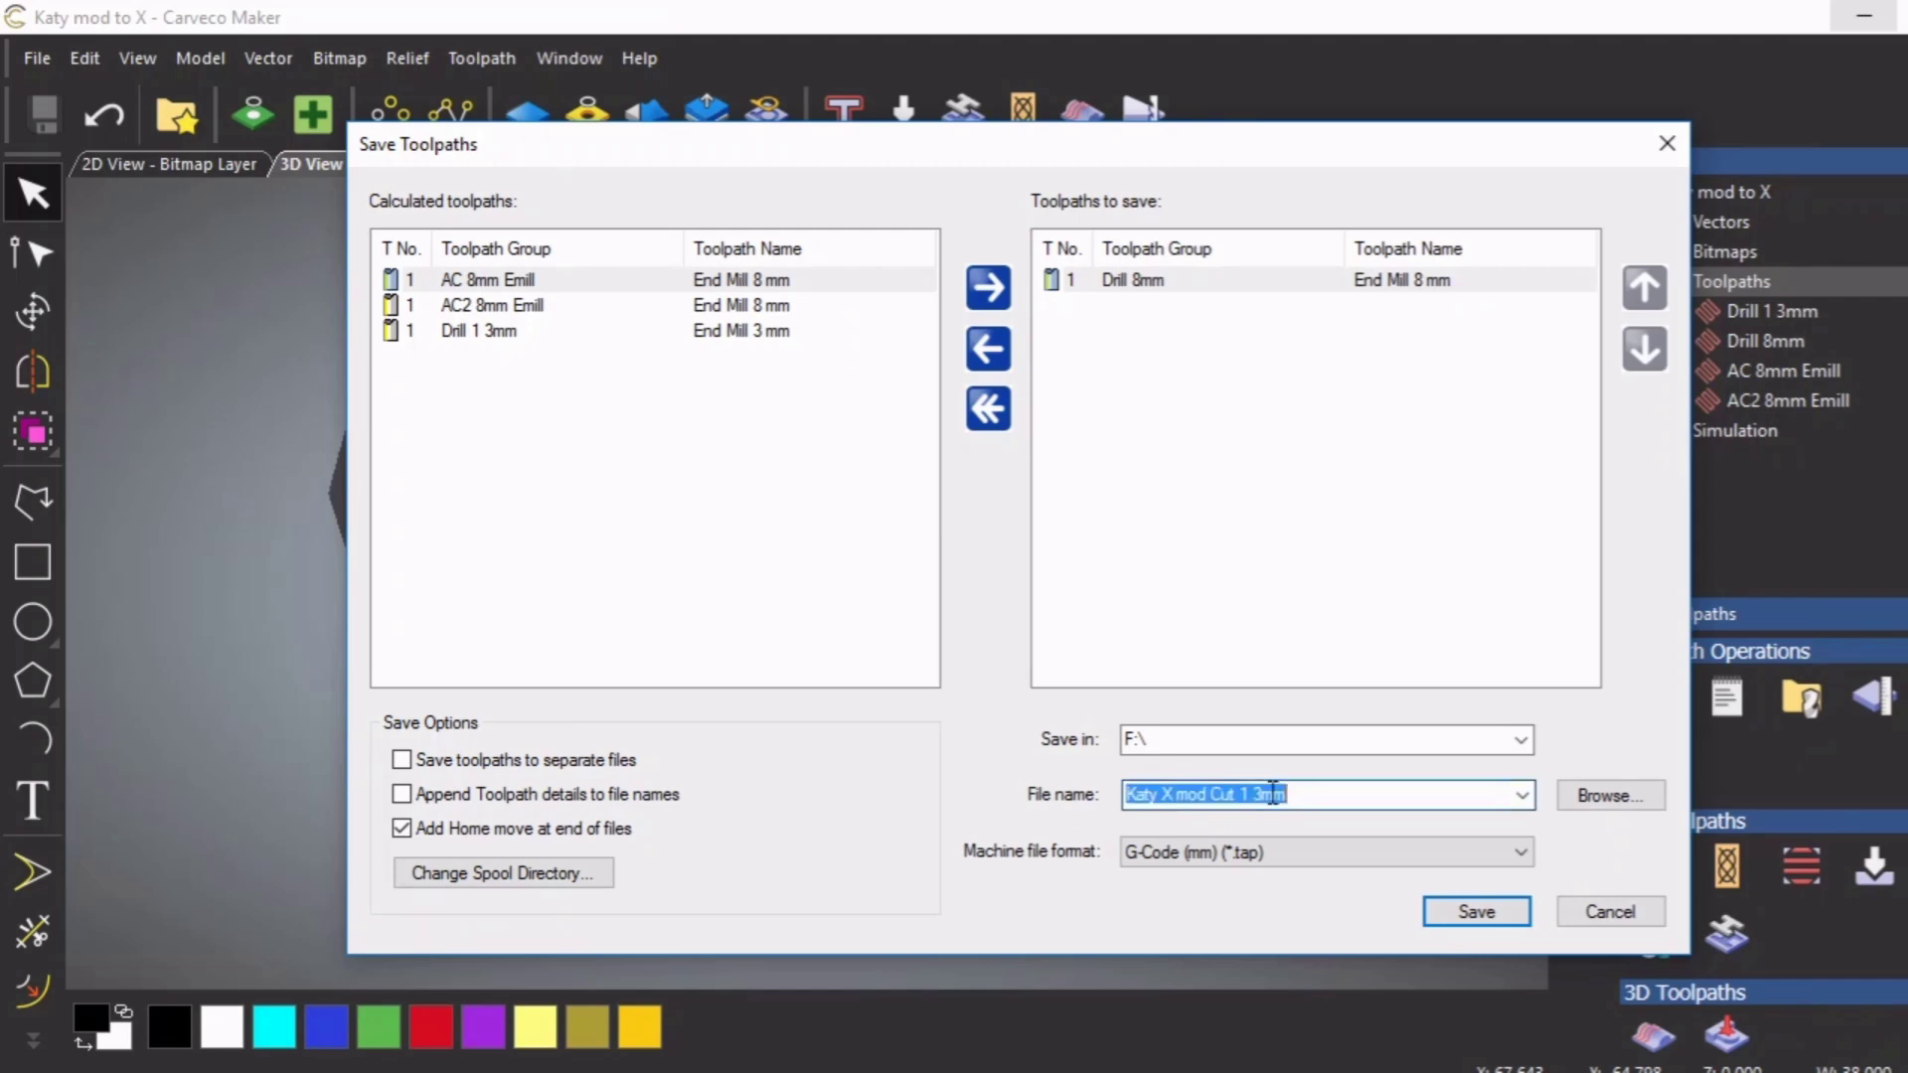
pyautogui.moveTo(1292, 798); pyautogui.dragTo(1237, 800)
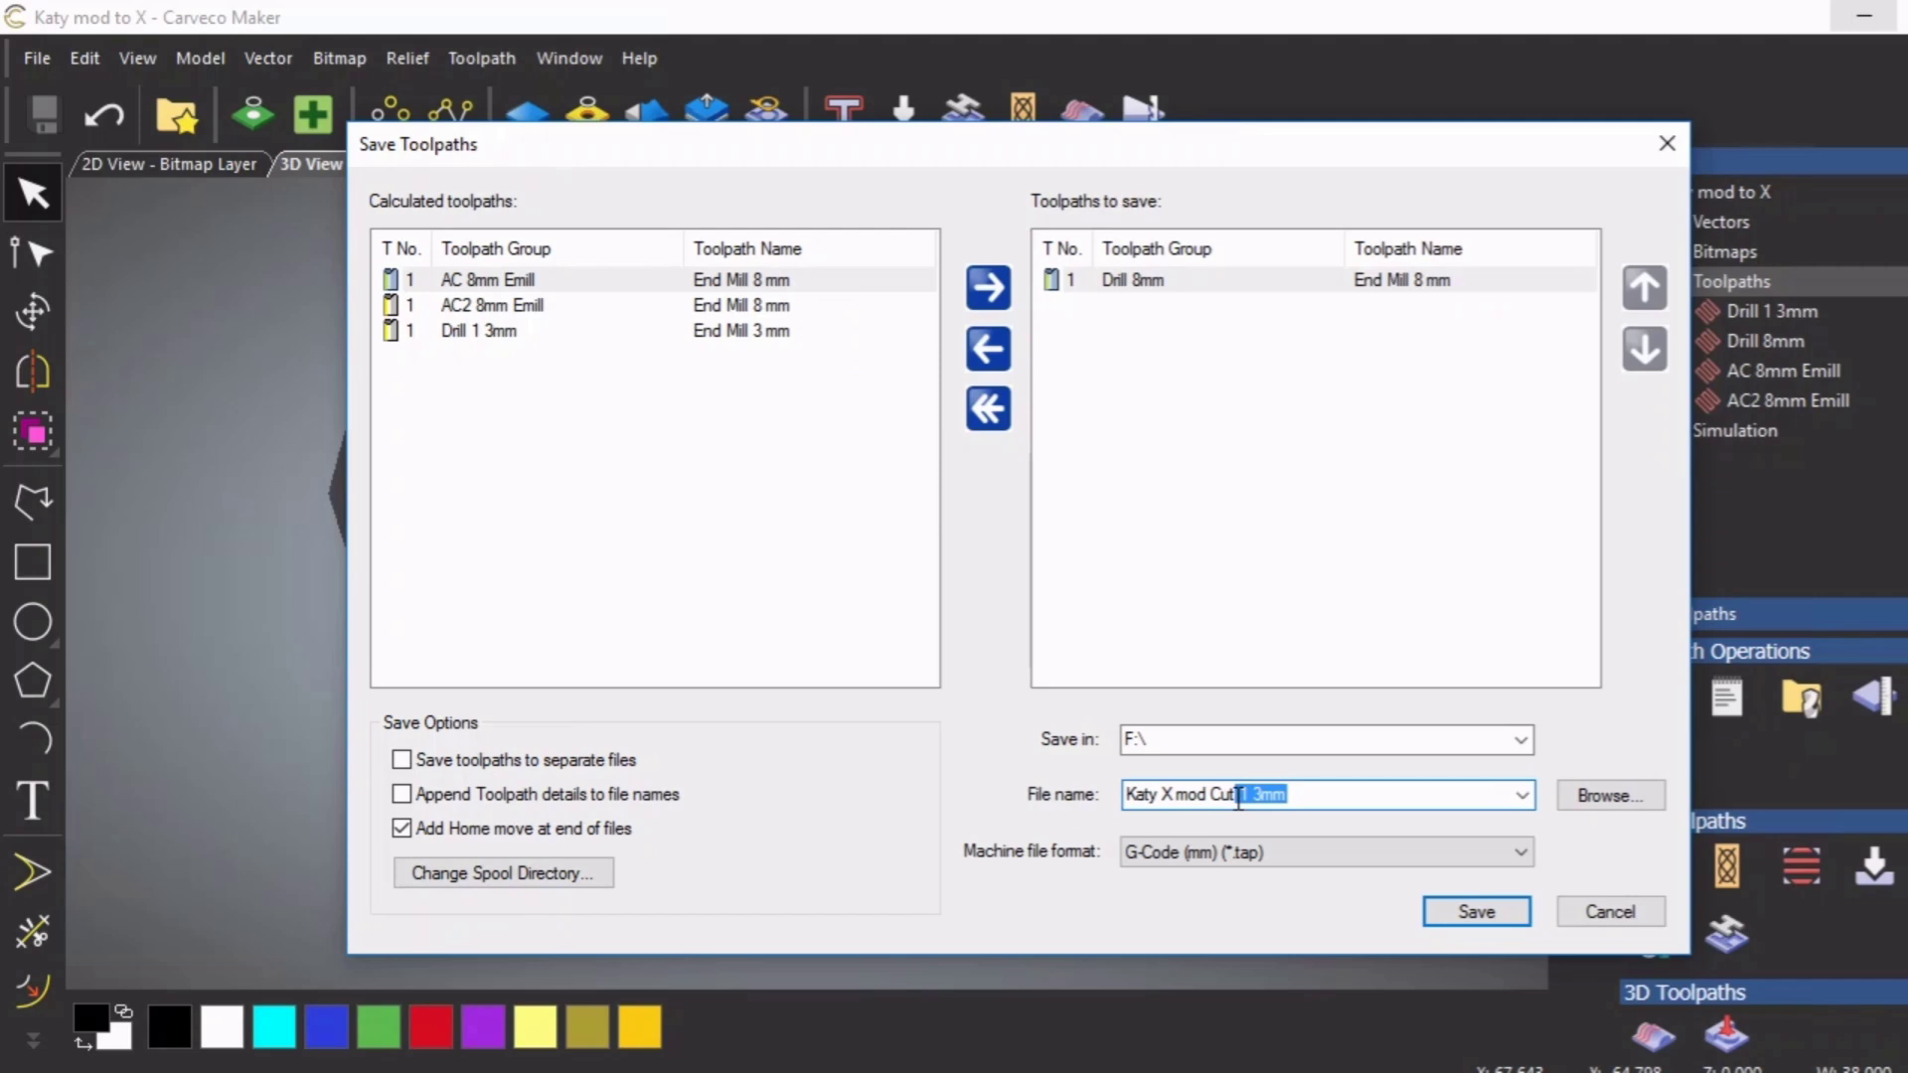
pyautogui.write('2 8 mm drill')
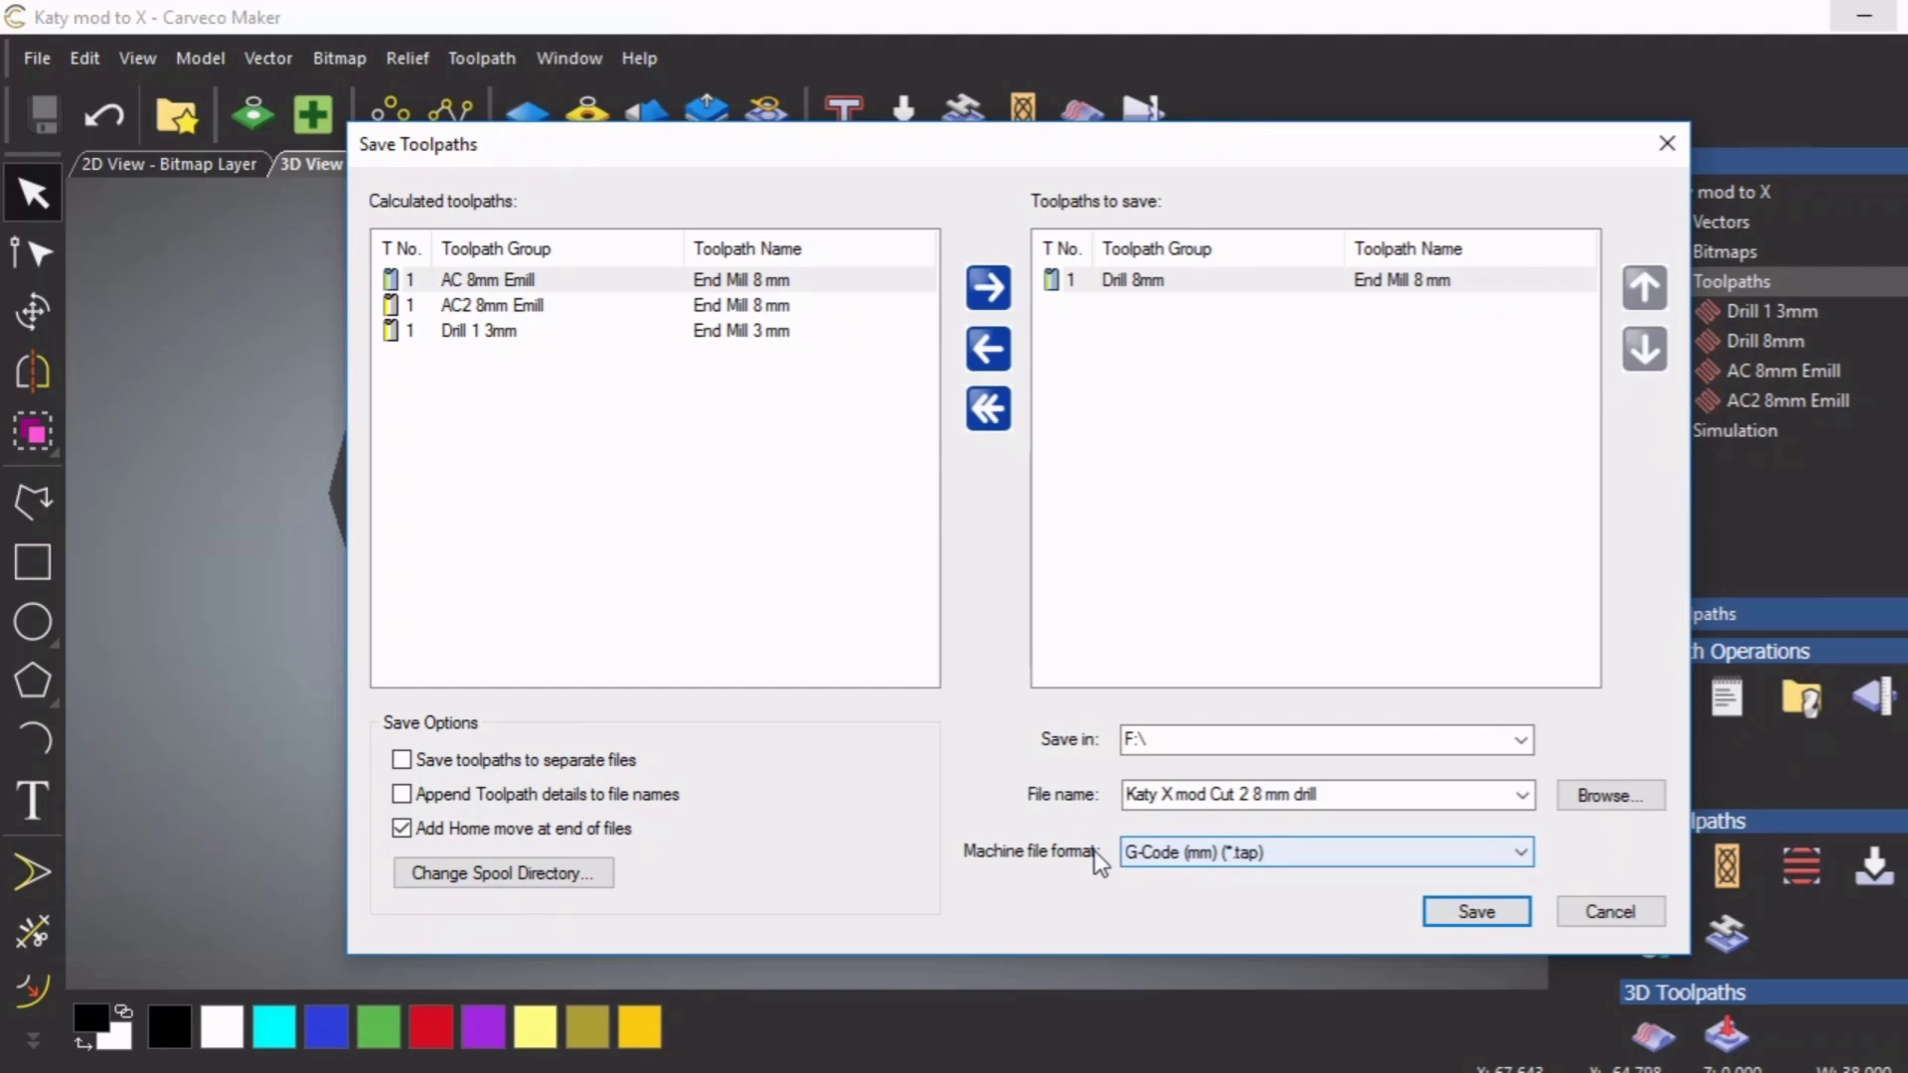
# Choose the G-Code (mm) (*.tap) machine file format and try to save the 8 mm drill file, declining to overwrite the existing one
pyautogui.click(1526, 856)
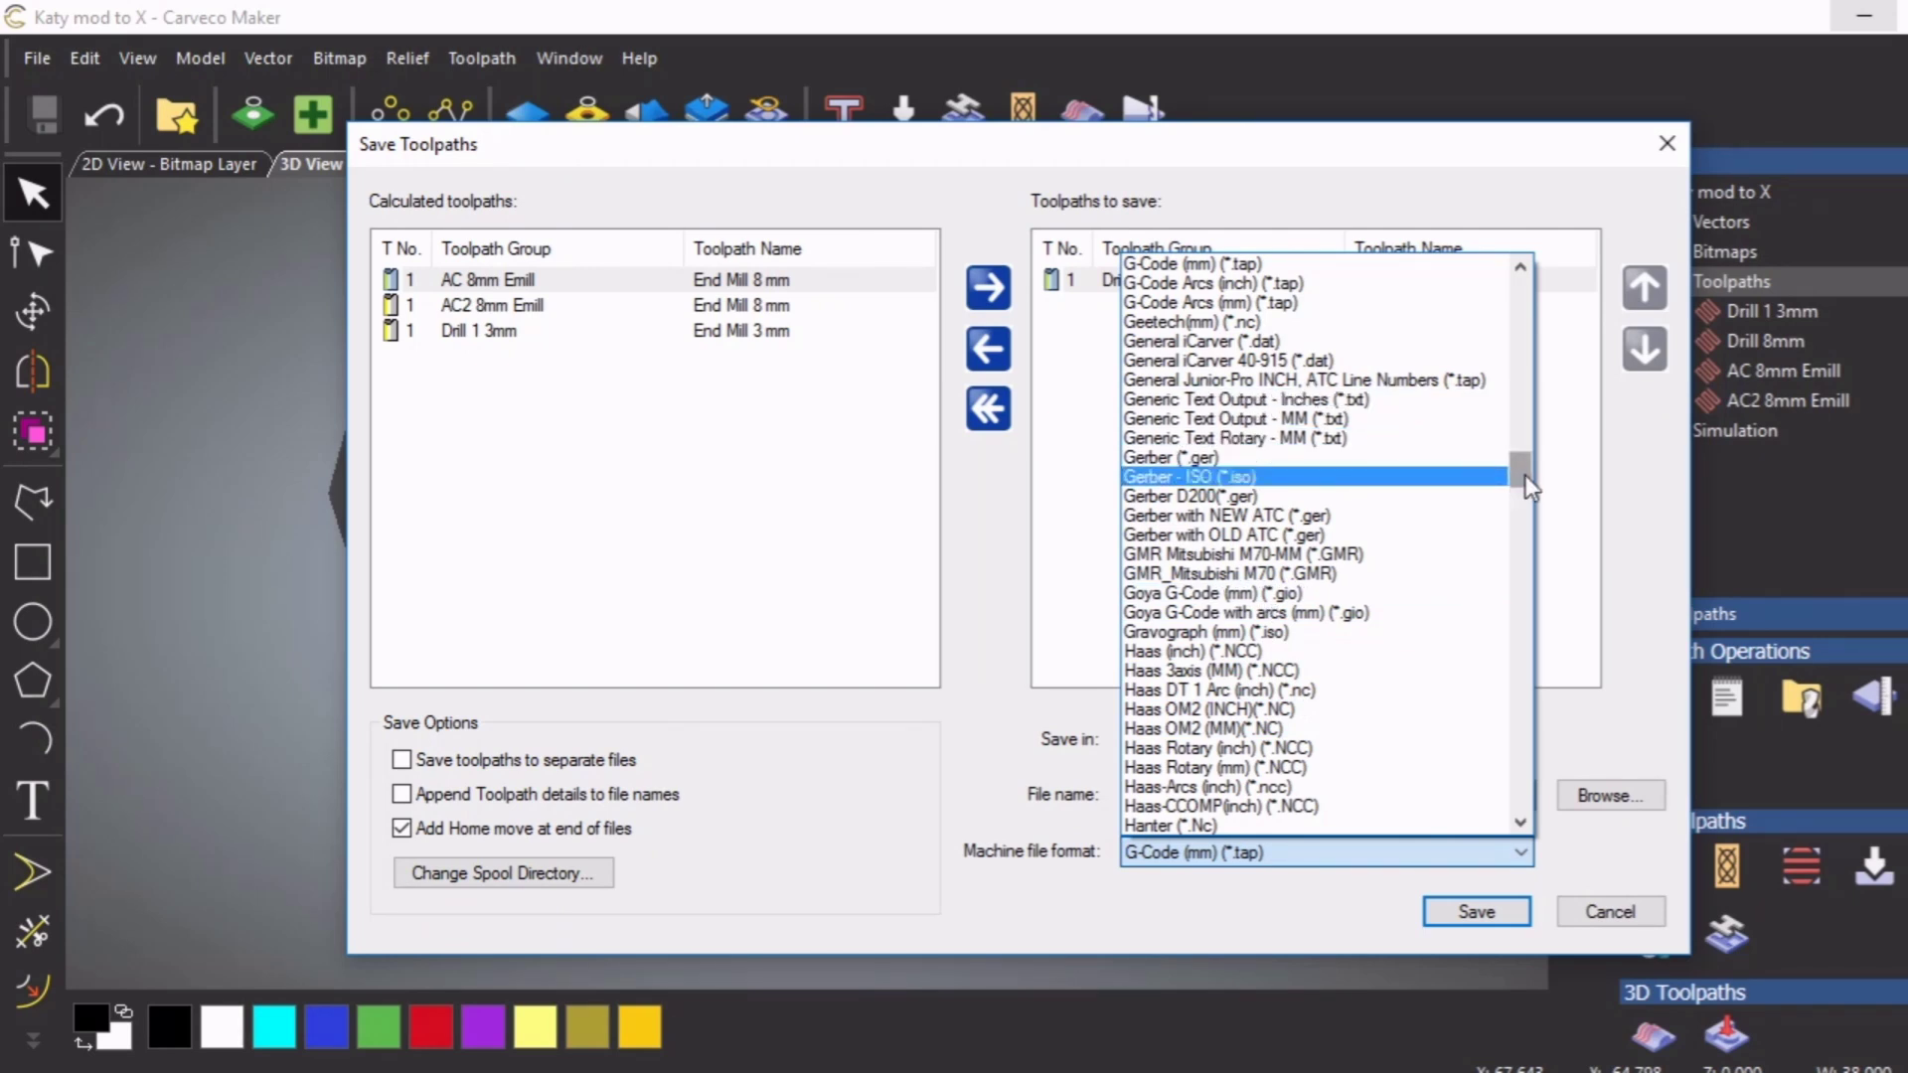
pyautogui.scroll(2, 1524, 475)
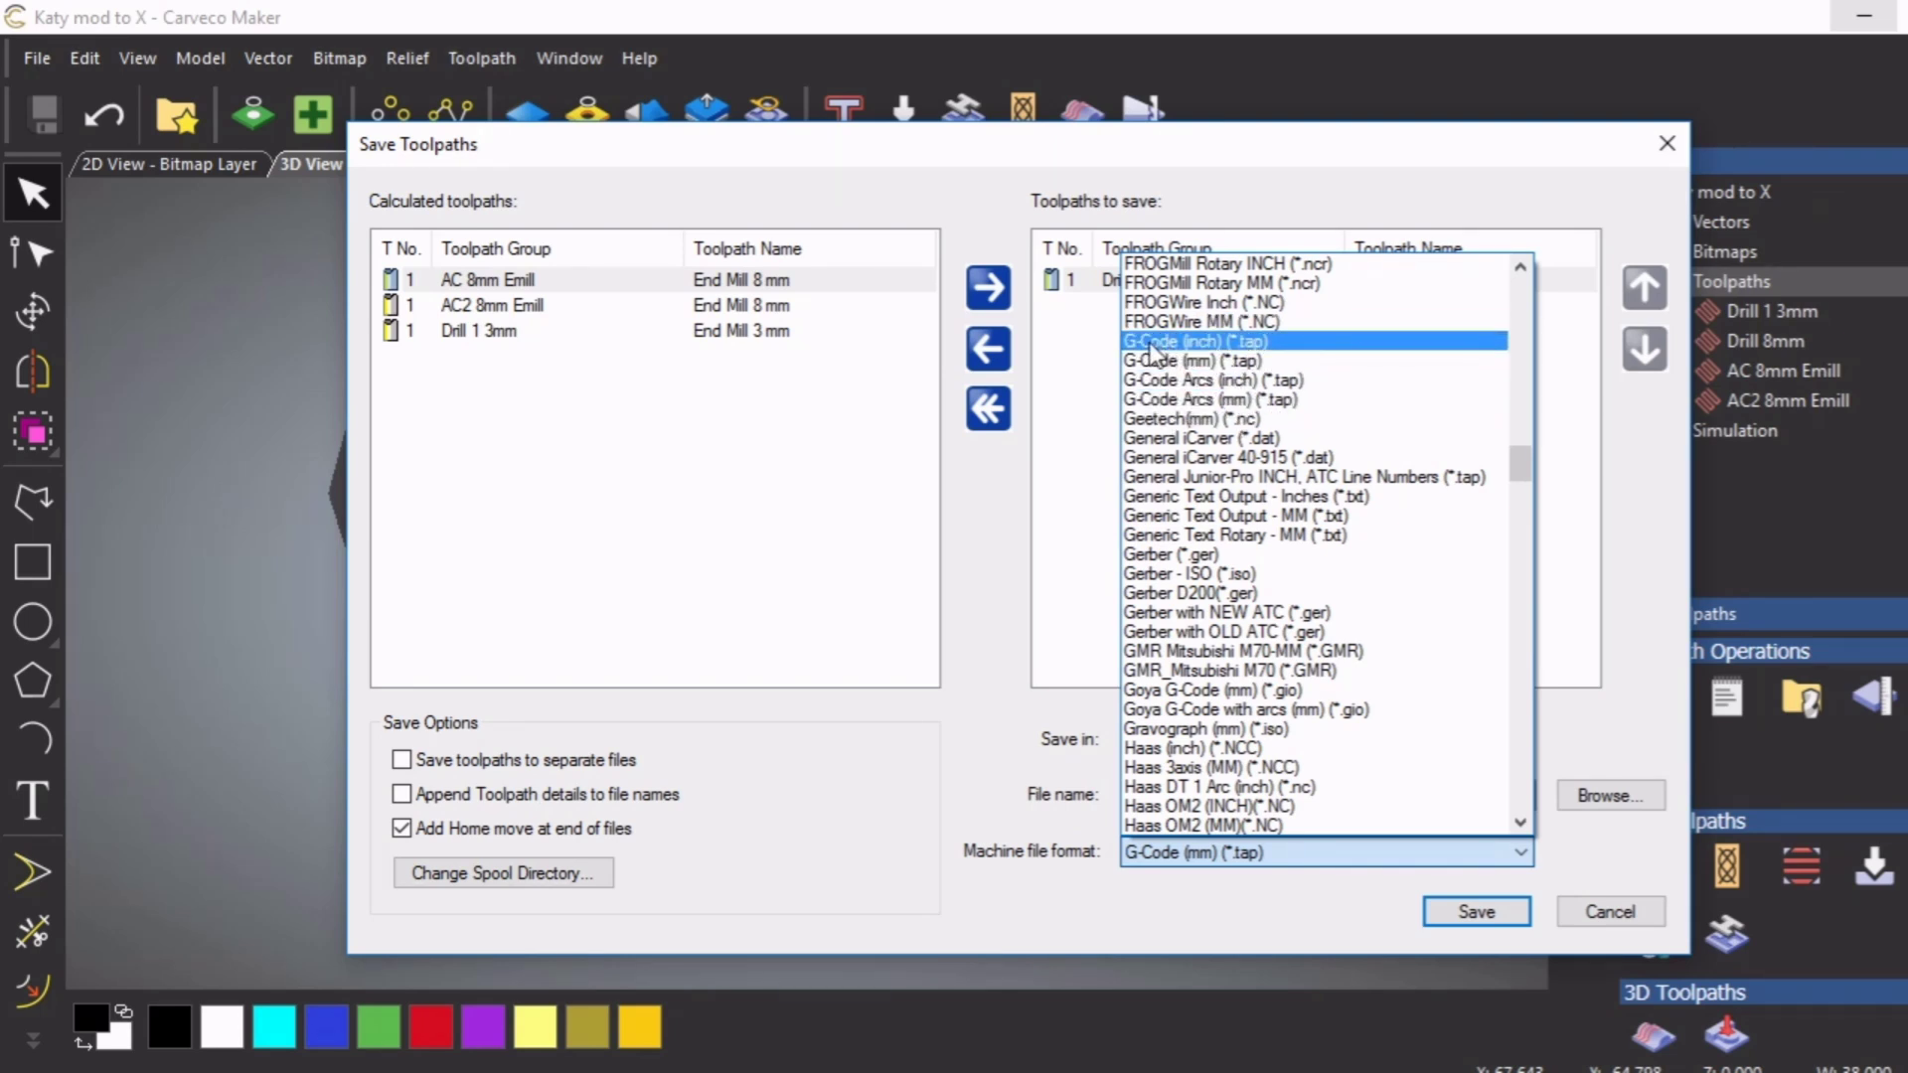
pyautogui.click(1234, 360)
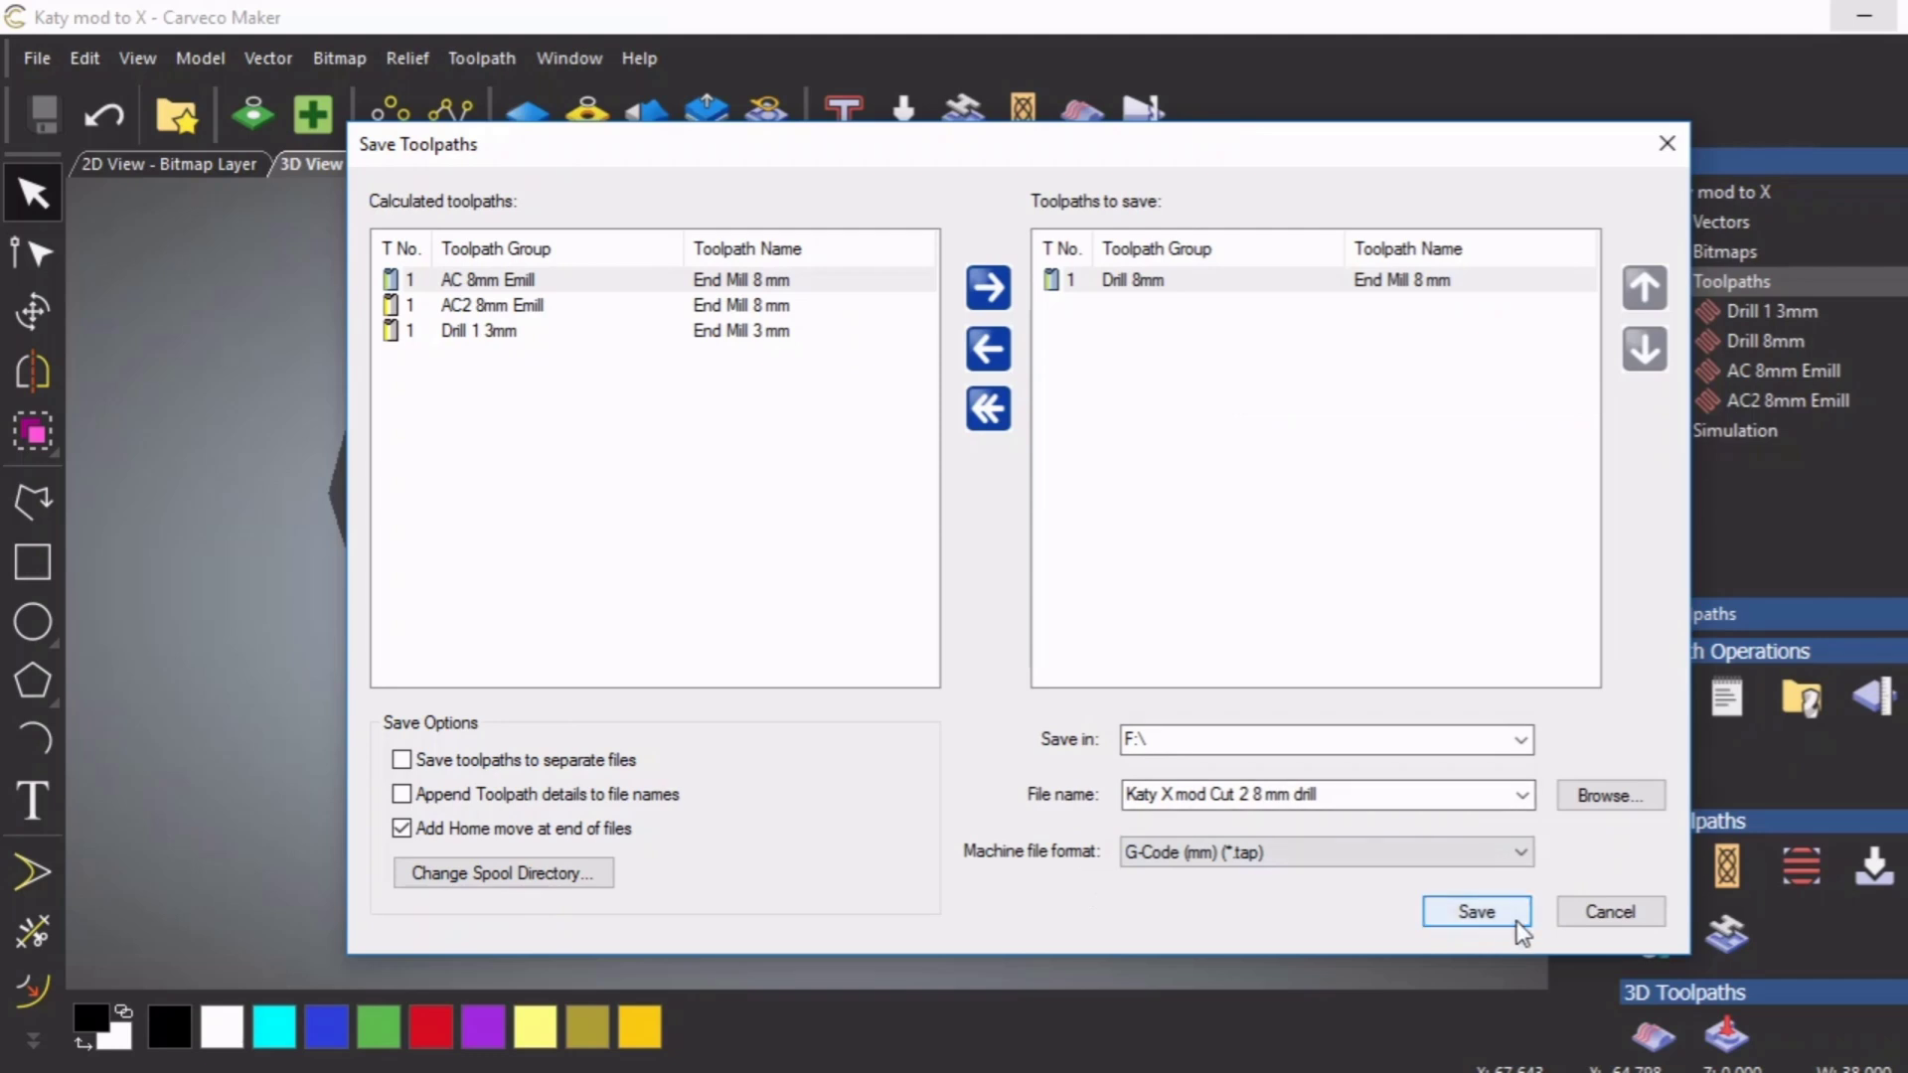
pyautogui.click(1471, 912)
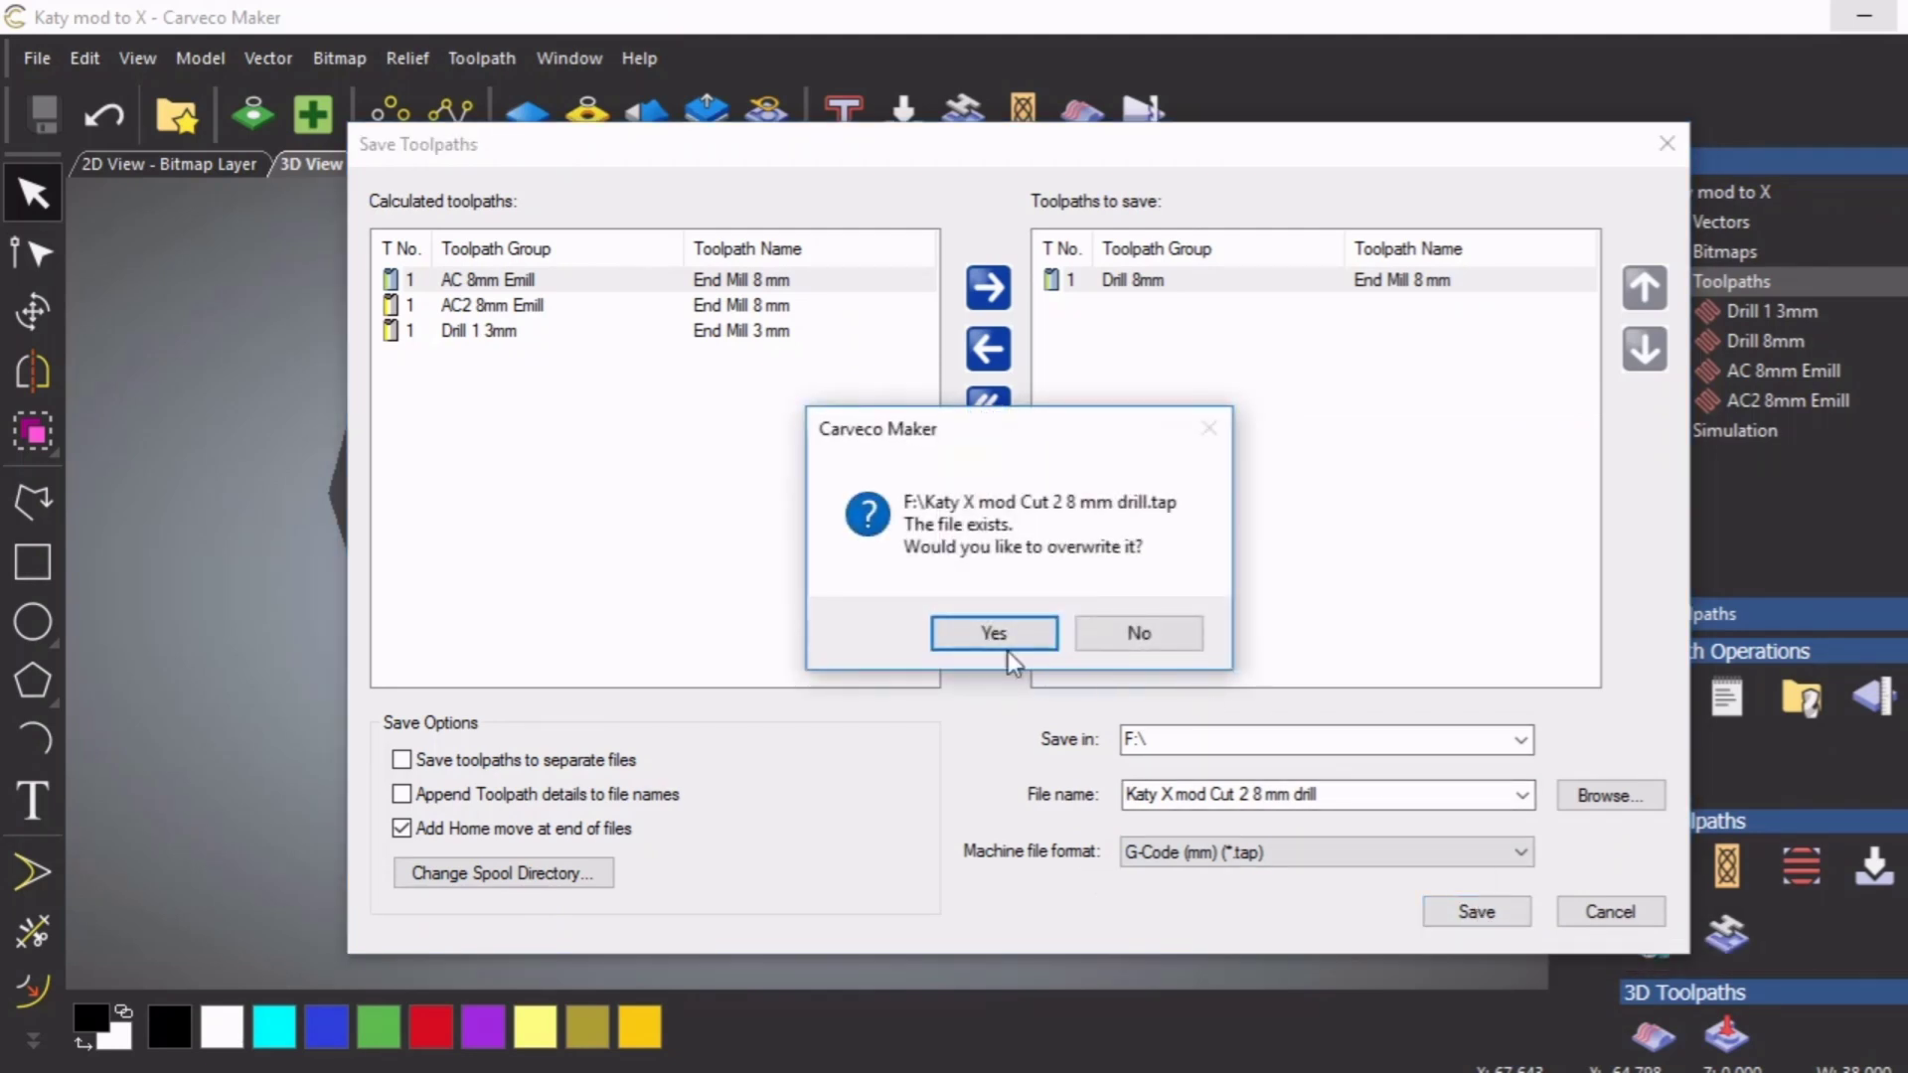
pyautogui.click(1142, 634)
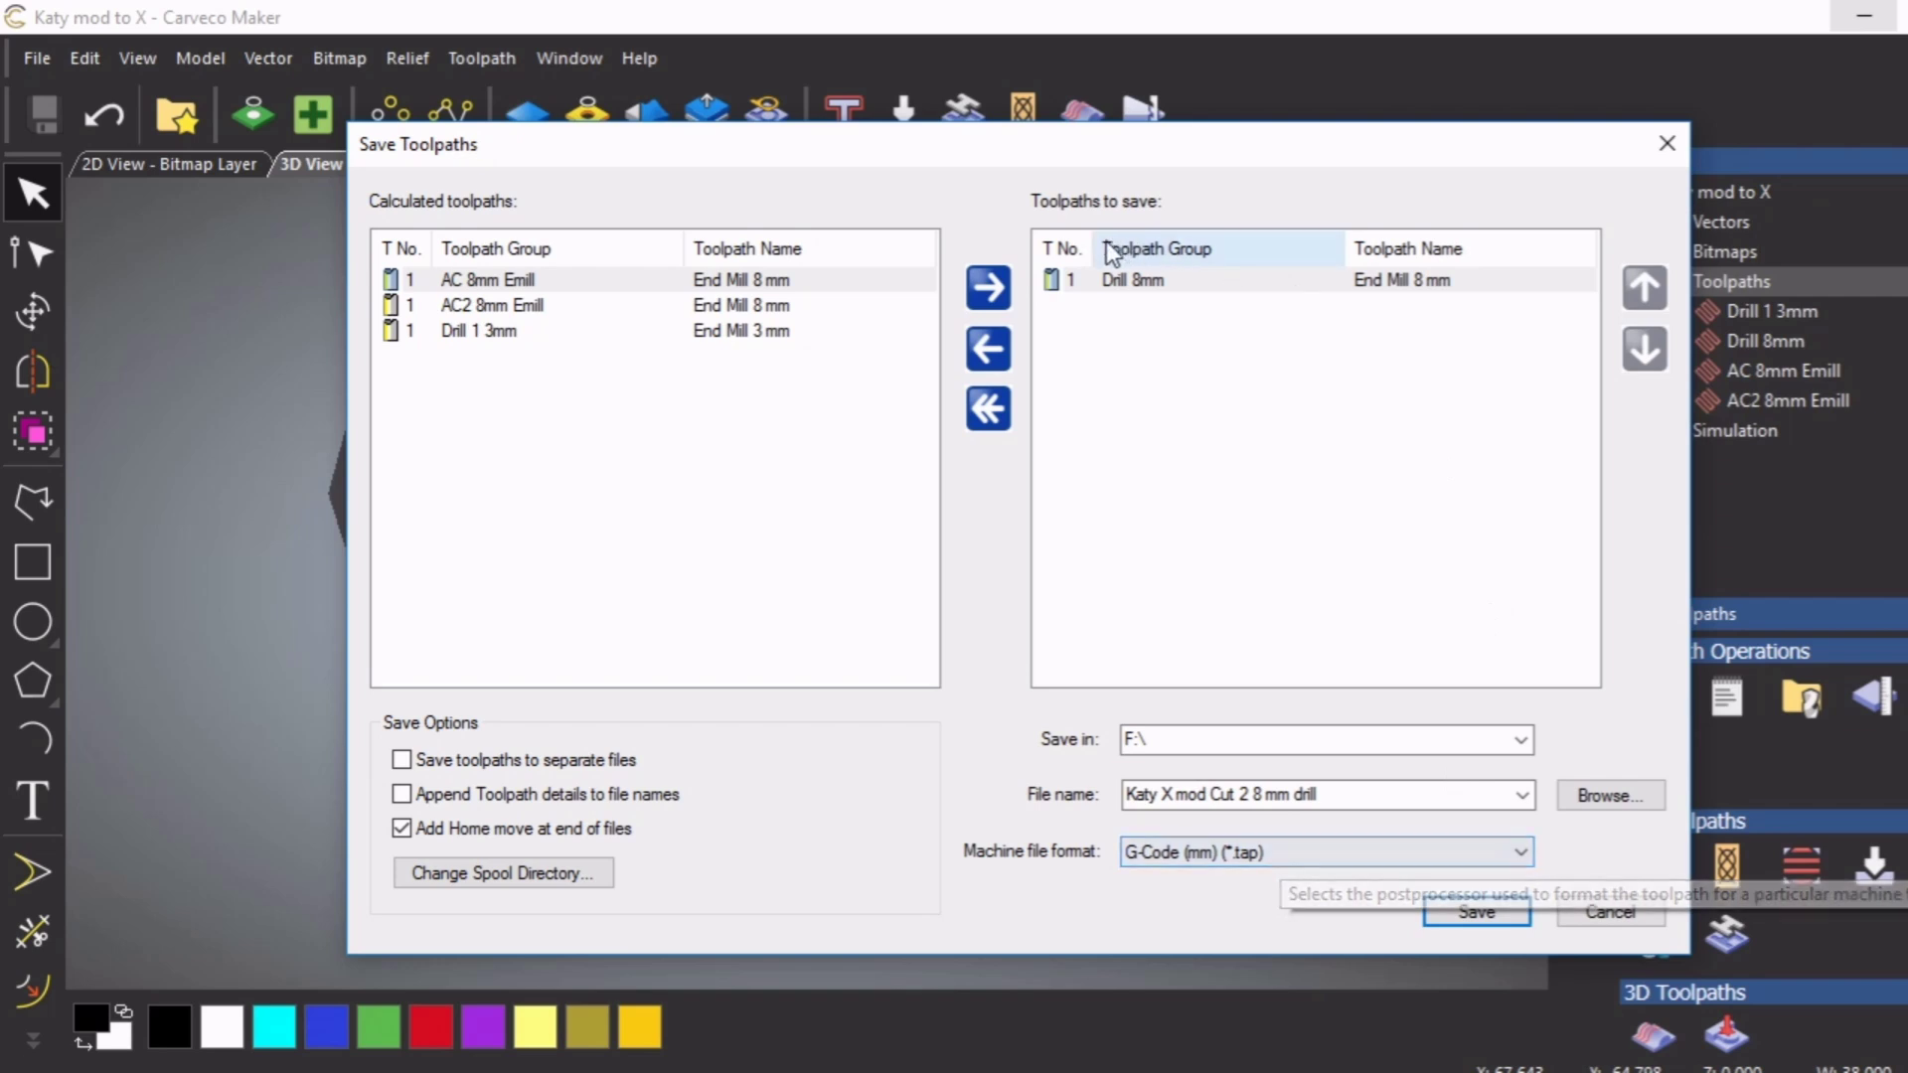
# Replace "Drill 8mm" with "AC 8mm Emill" in the toolpaths to save
pyautogui.click(986, 353)
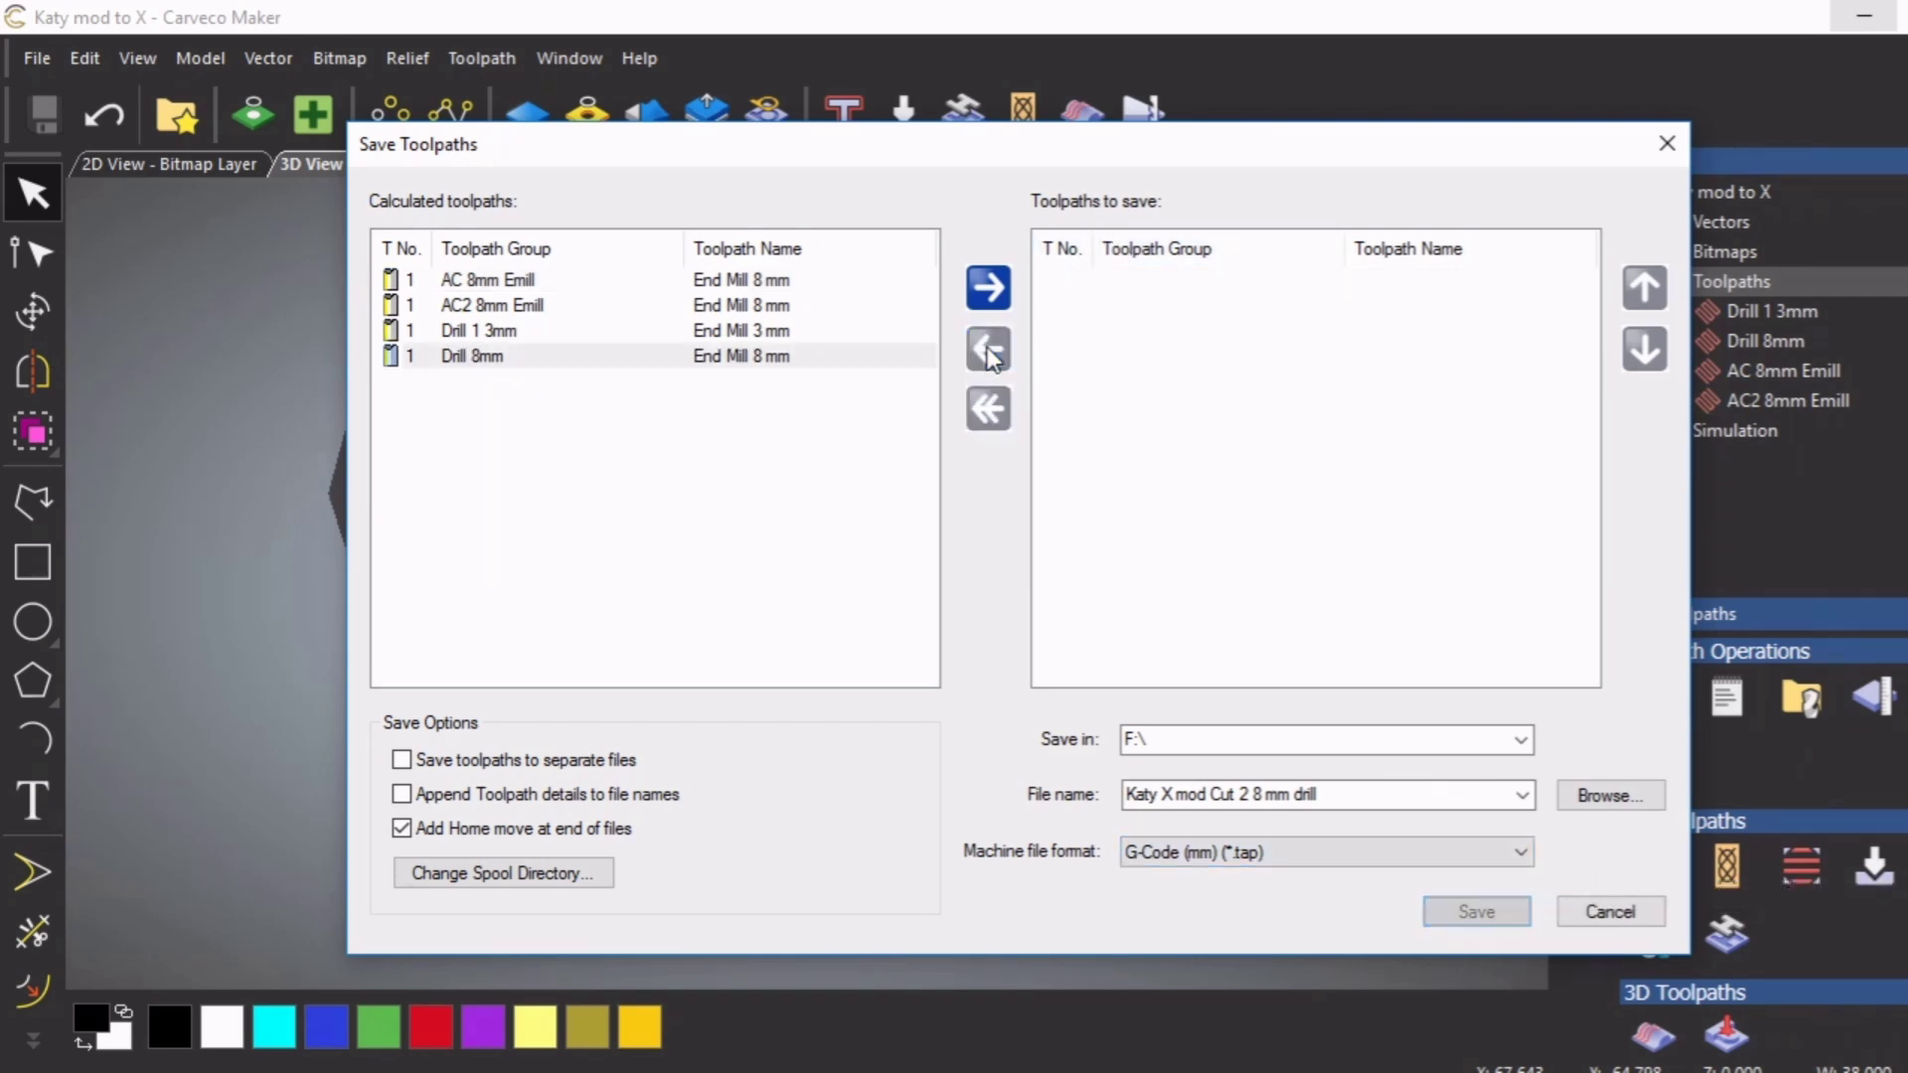
pyautogui.click(541, 279)
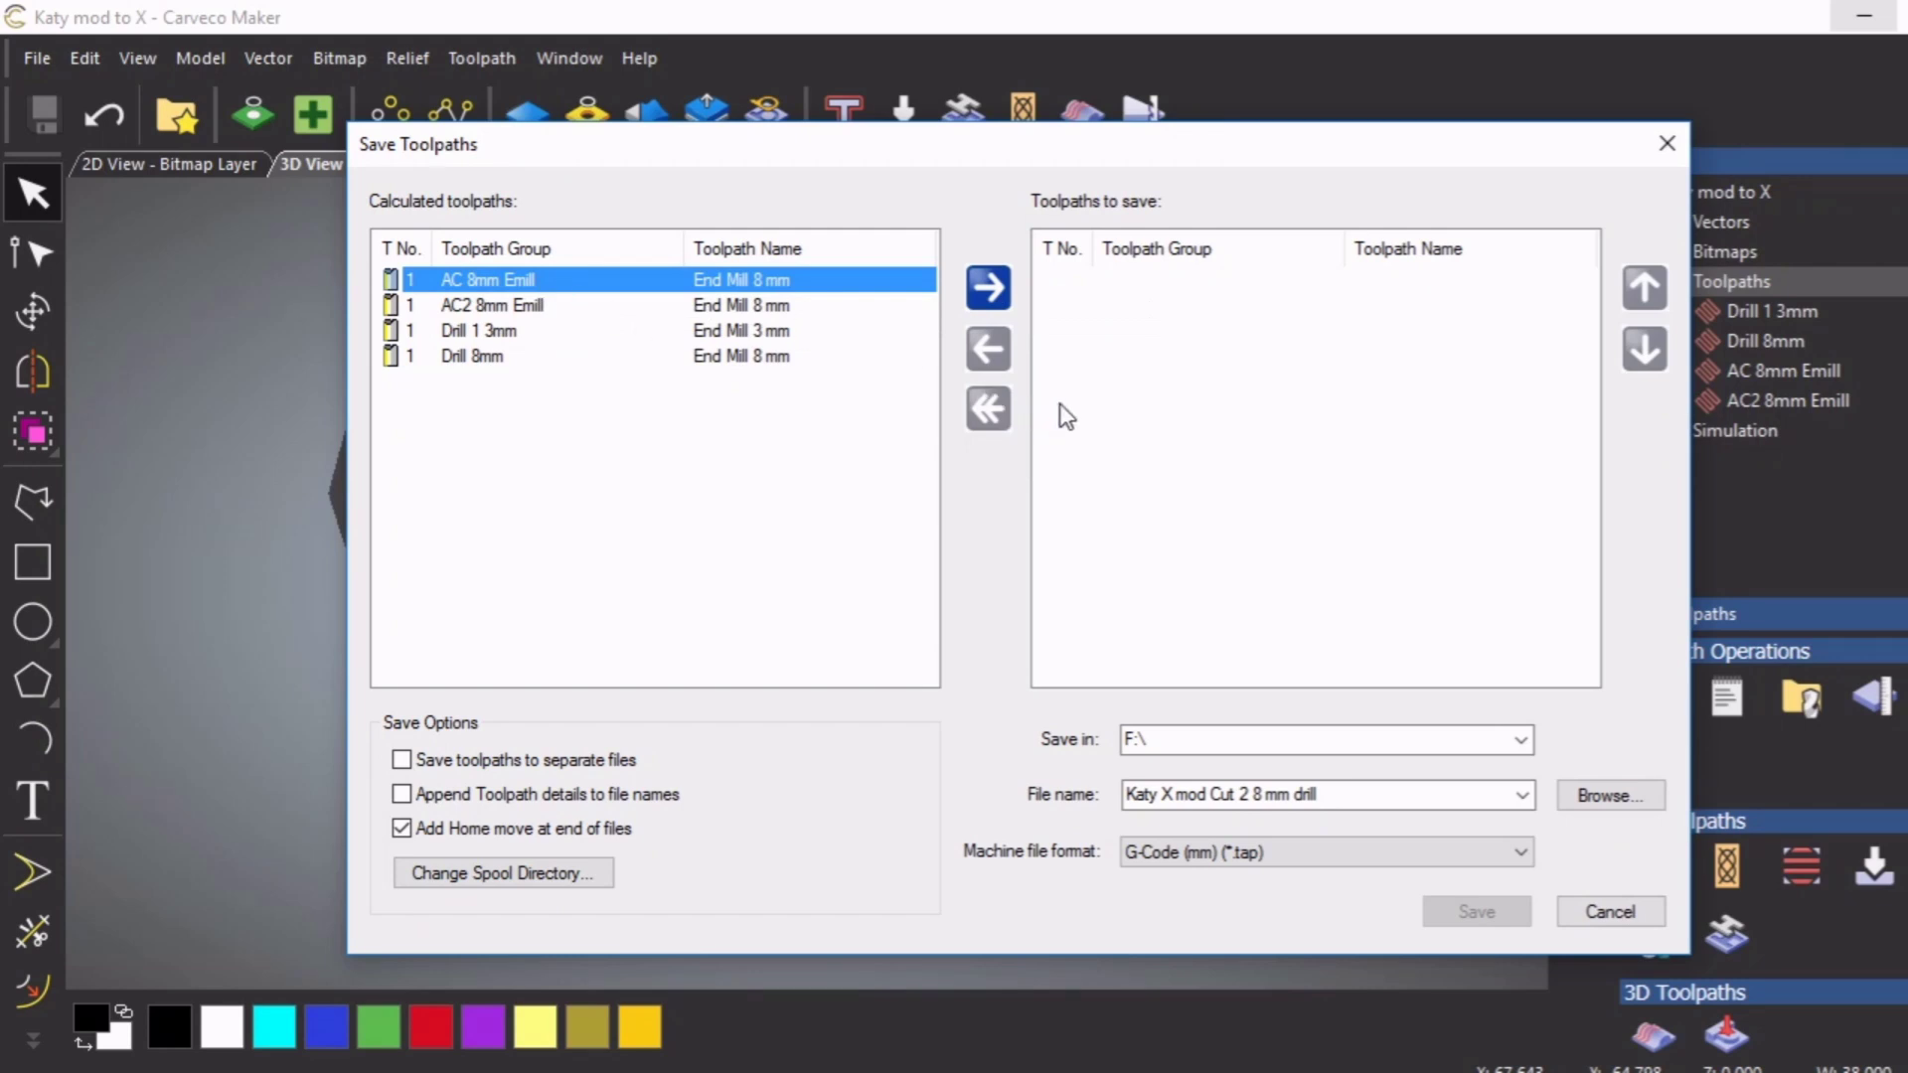
pyautogui.click(984, 294)
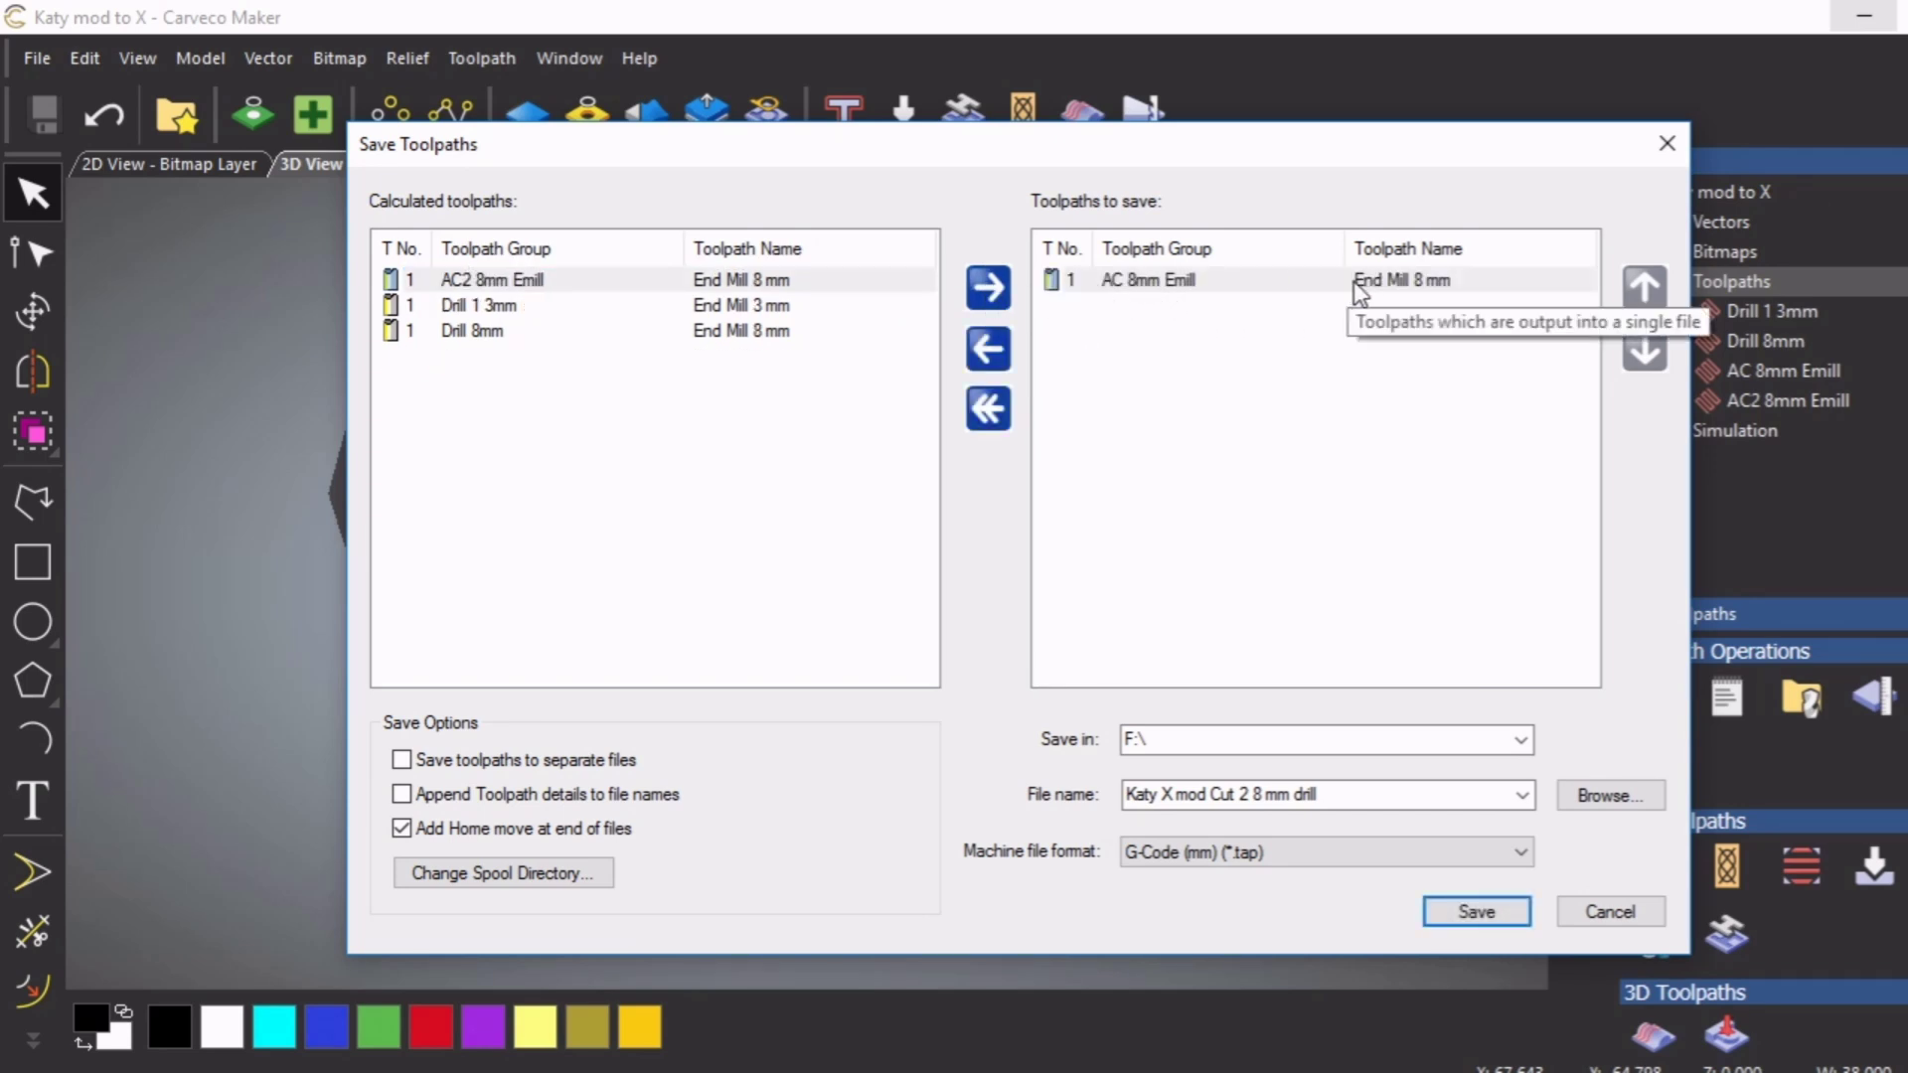
# Change the output file name to "Katy X mod Cut3 8mm Emill" for the first area clearance toolpath
pyautogui.click(1324, 796)
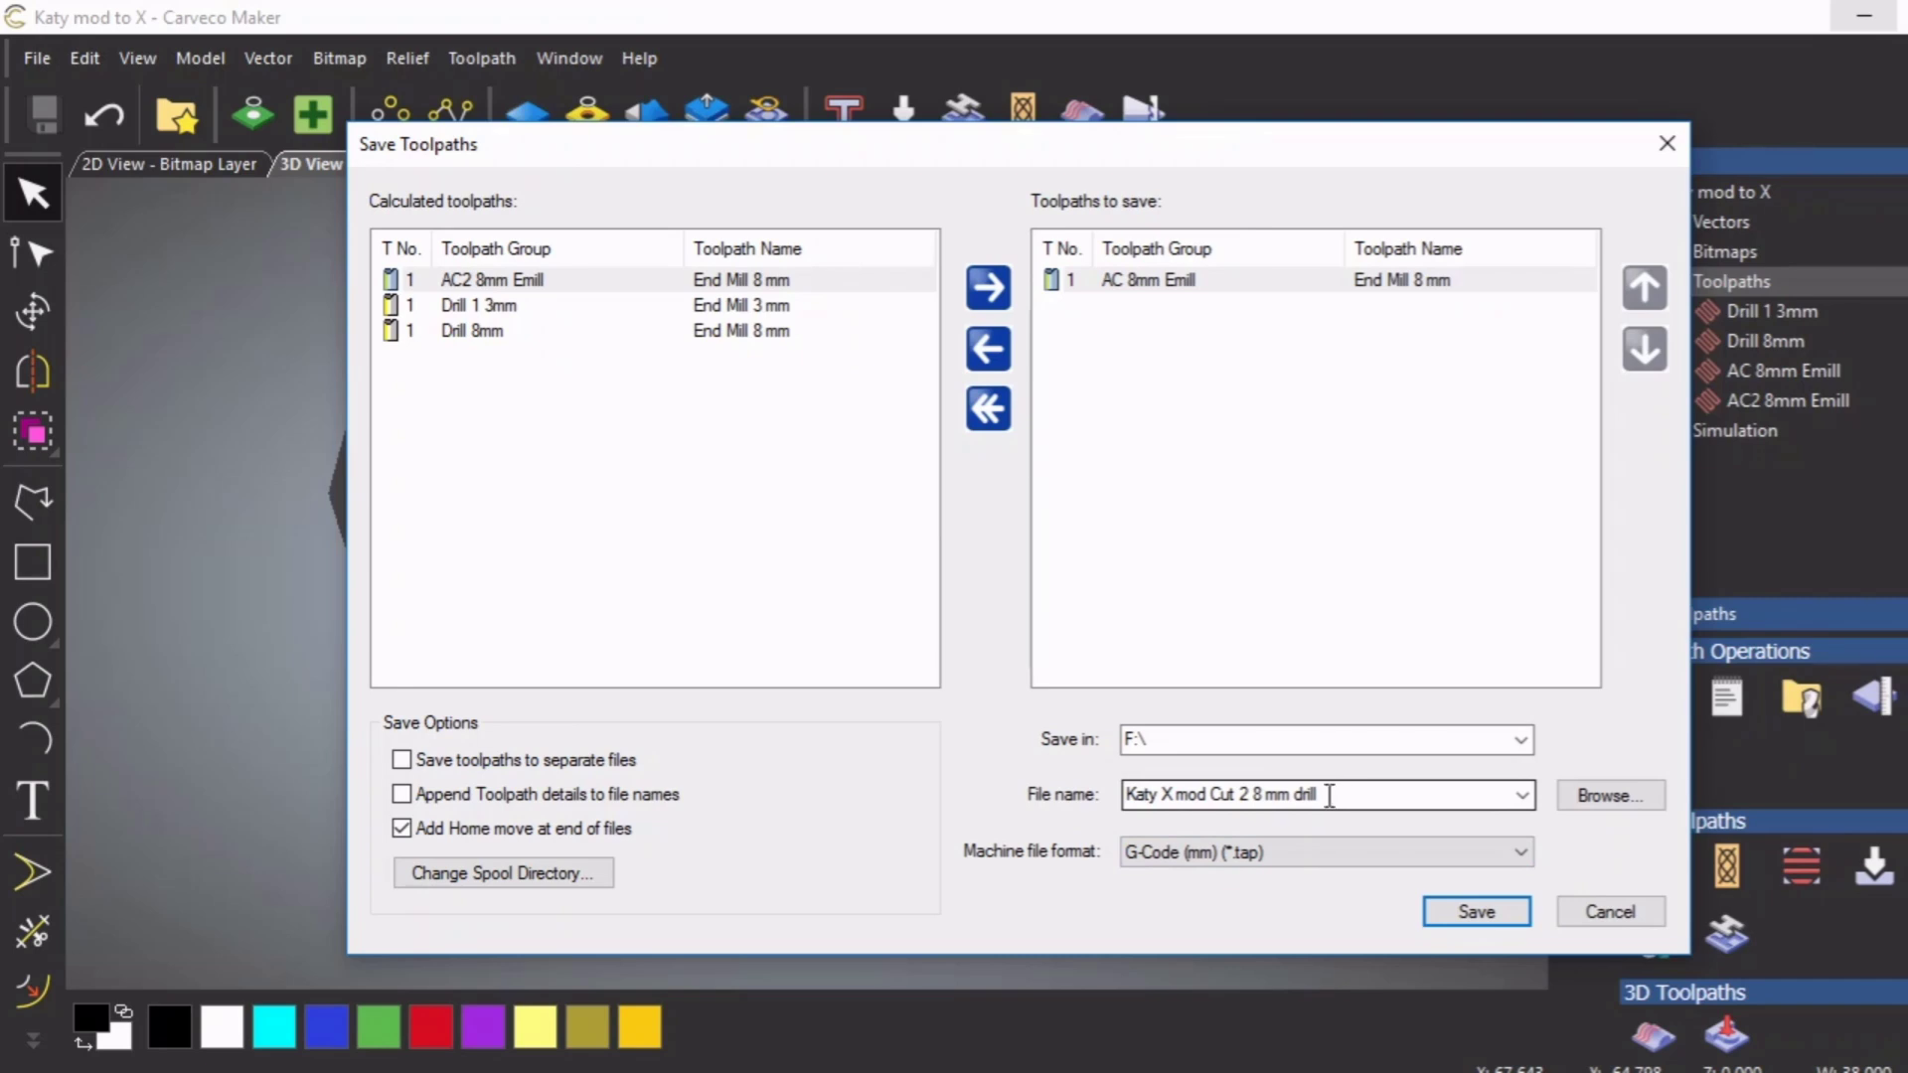
pyautogui.click(1327, 796)
pyautogui.moveTo(1320, 796); pyautogui.dragTo(1236, 797)
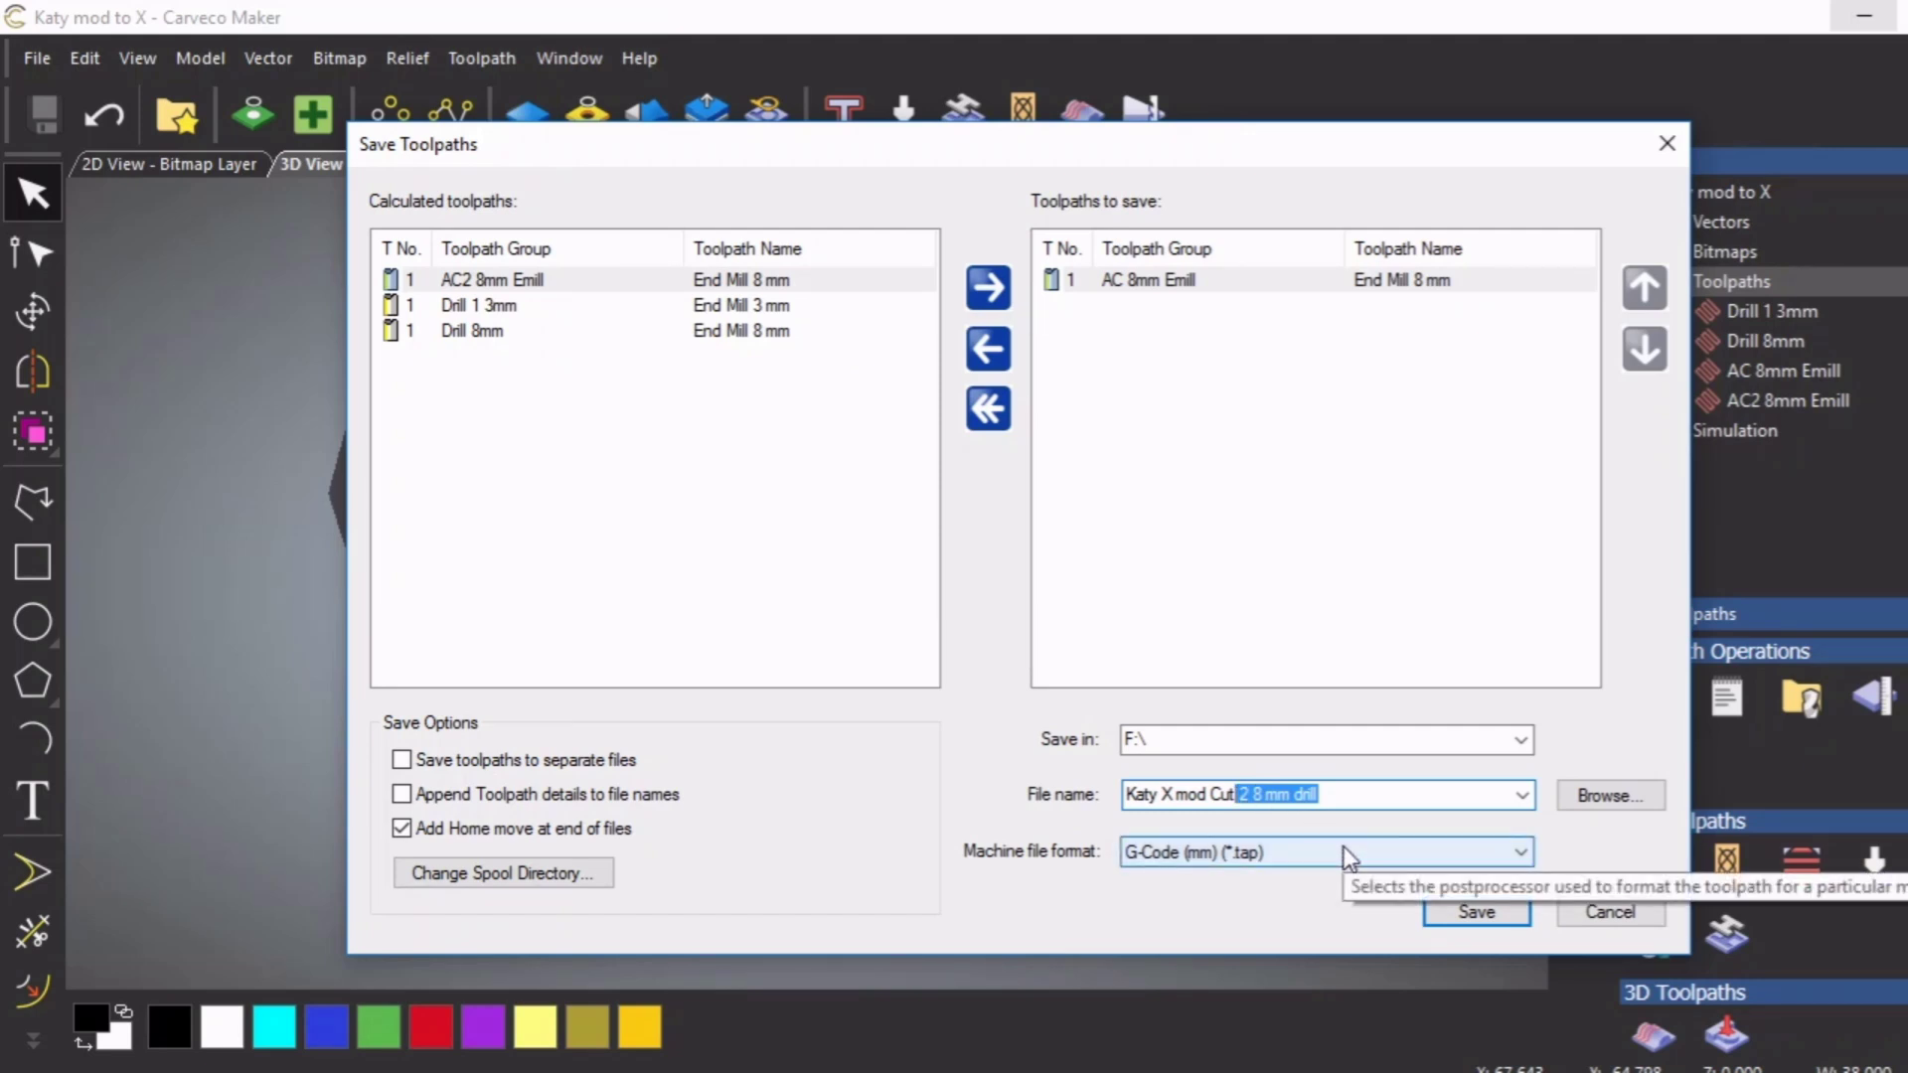
pyautogui.write('3')
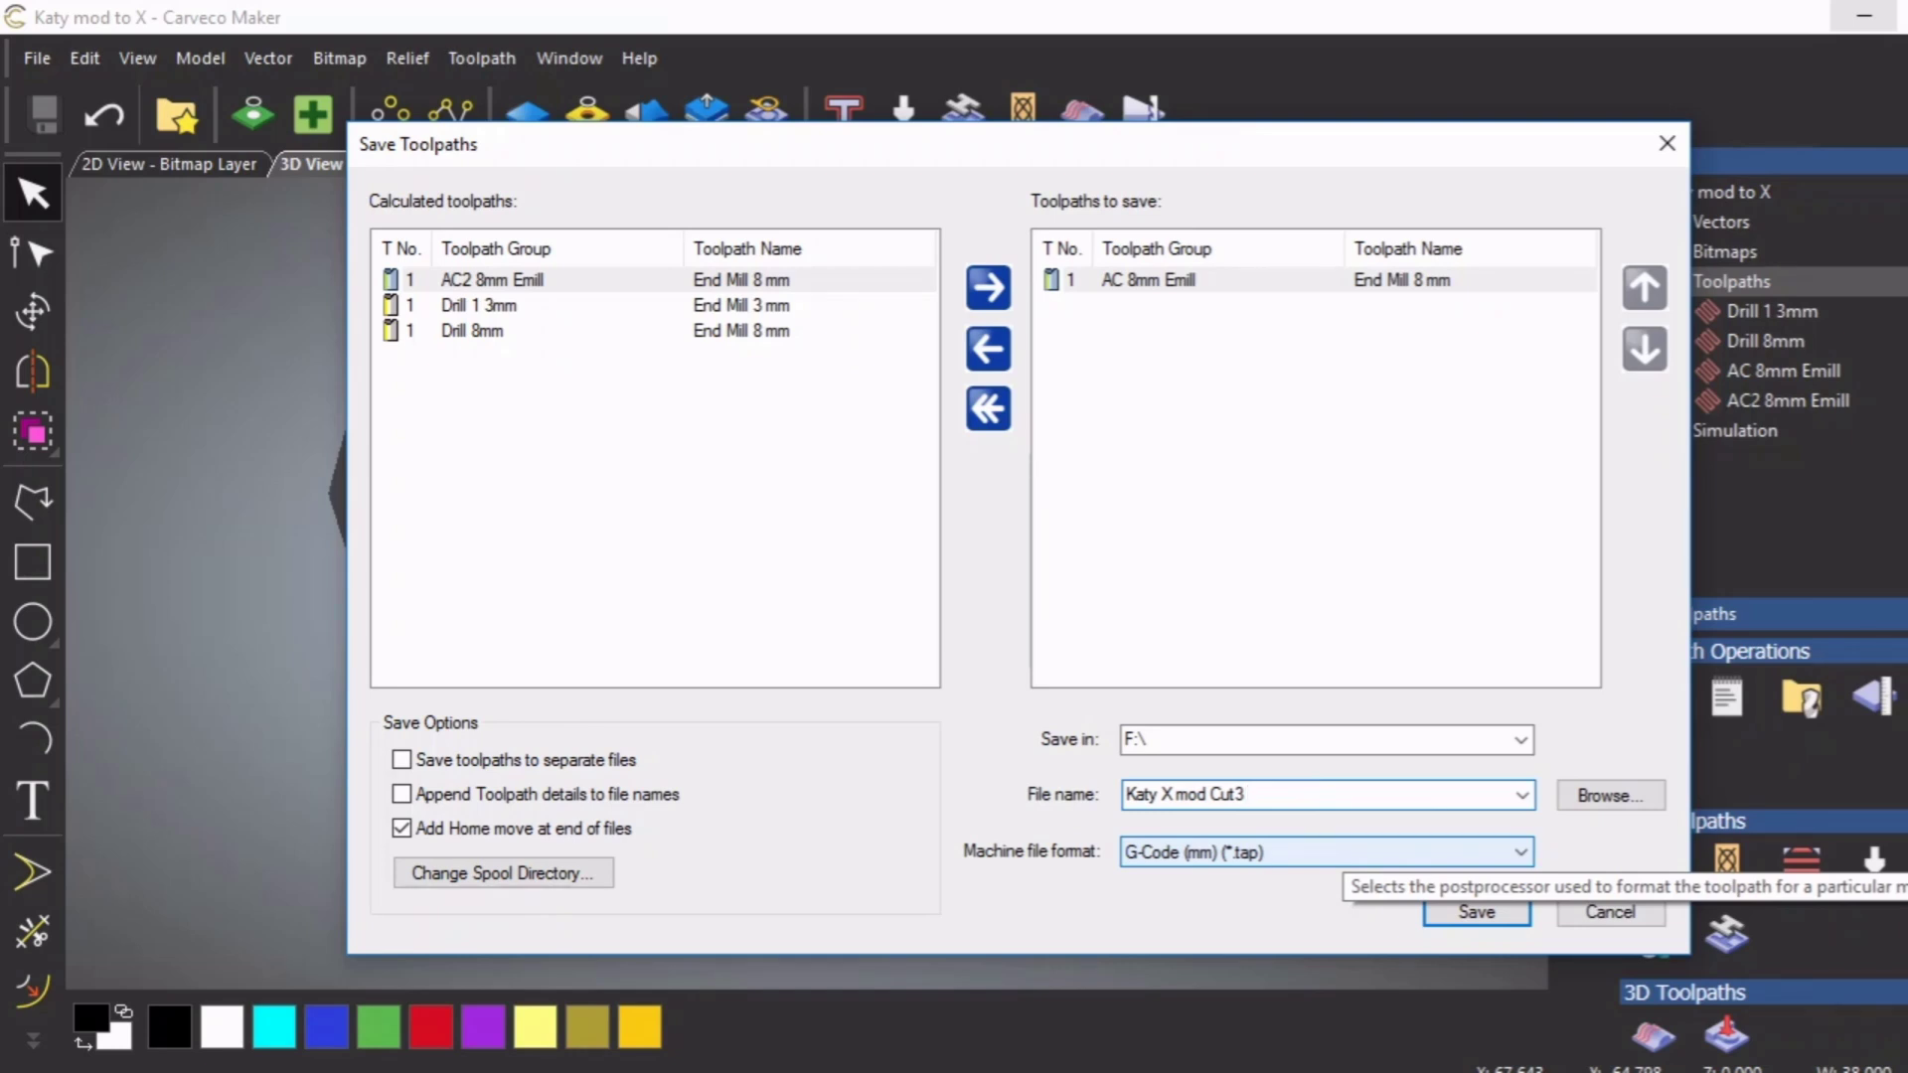
pyautogui.write(' 8mm')
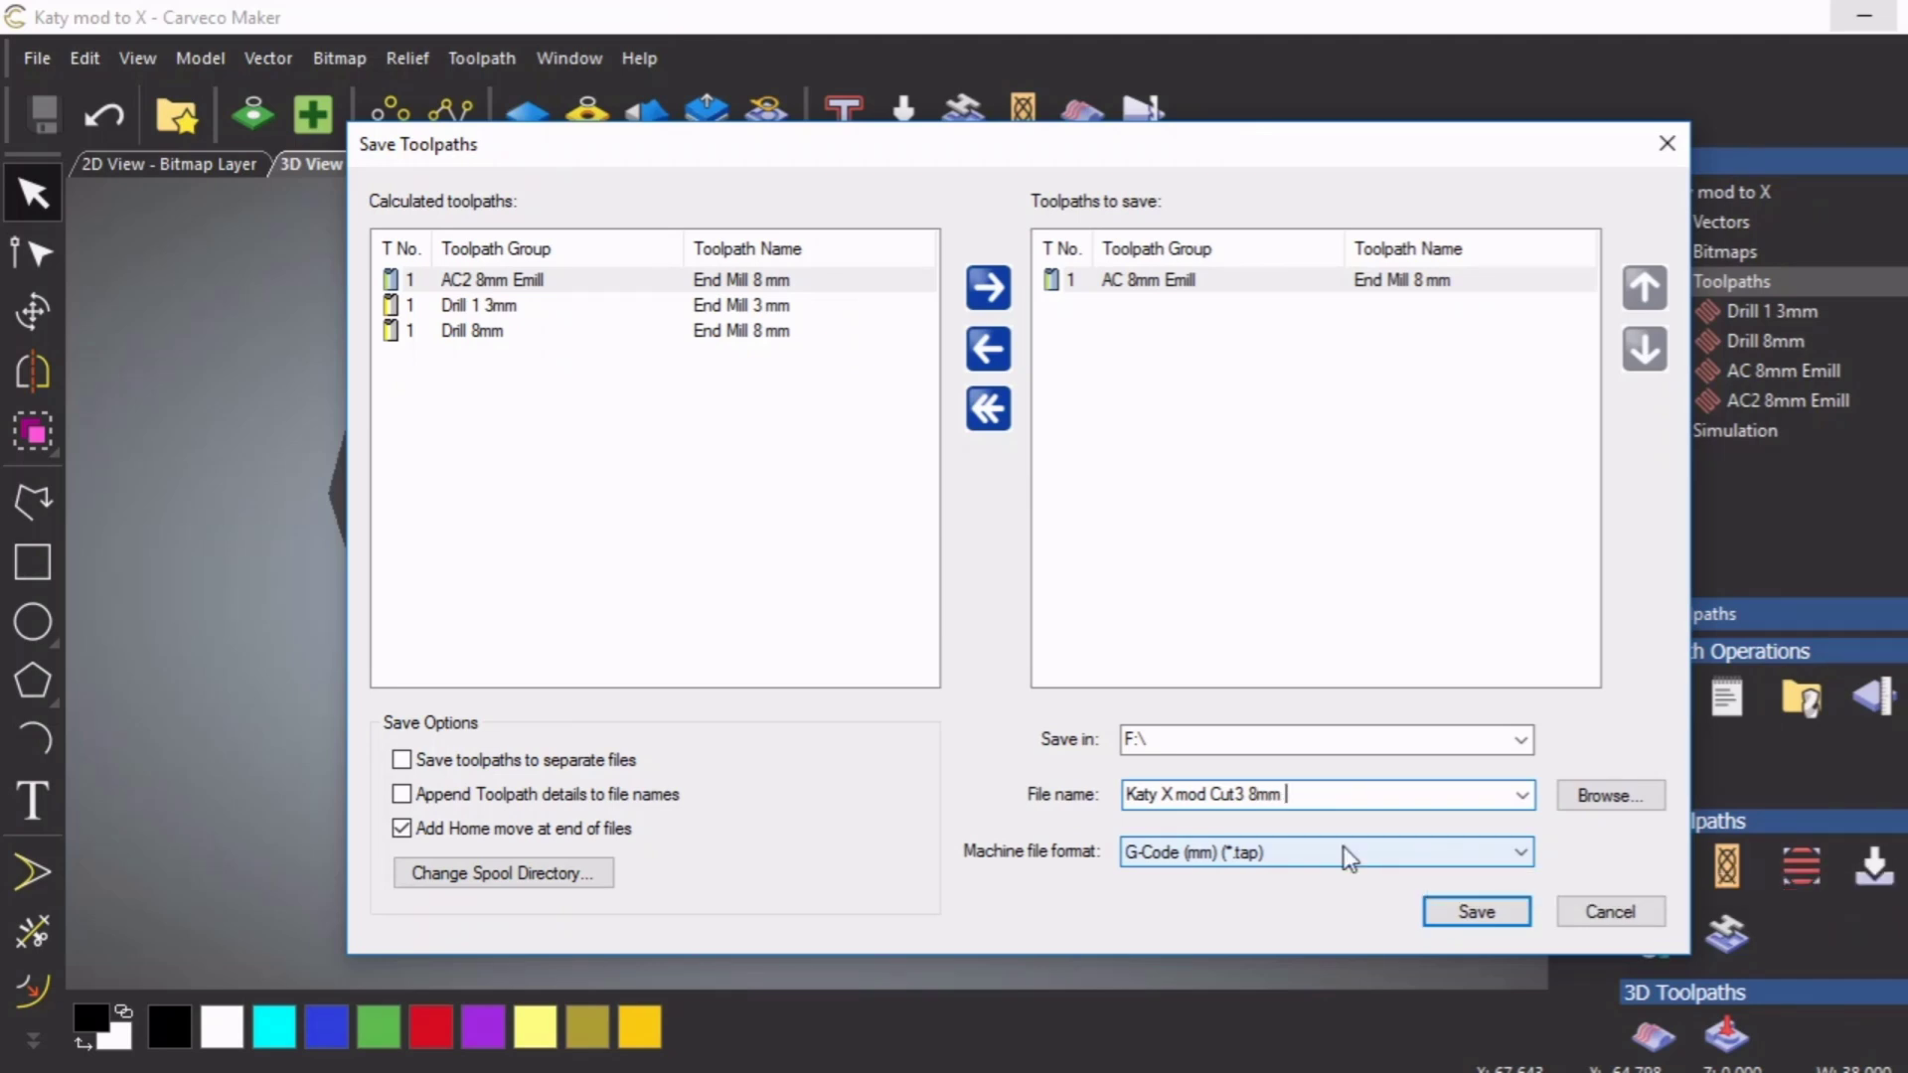
pyautogui.write(' Emill')
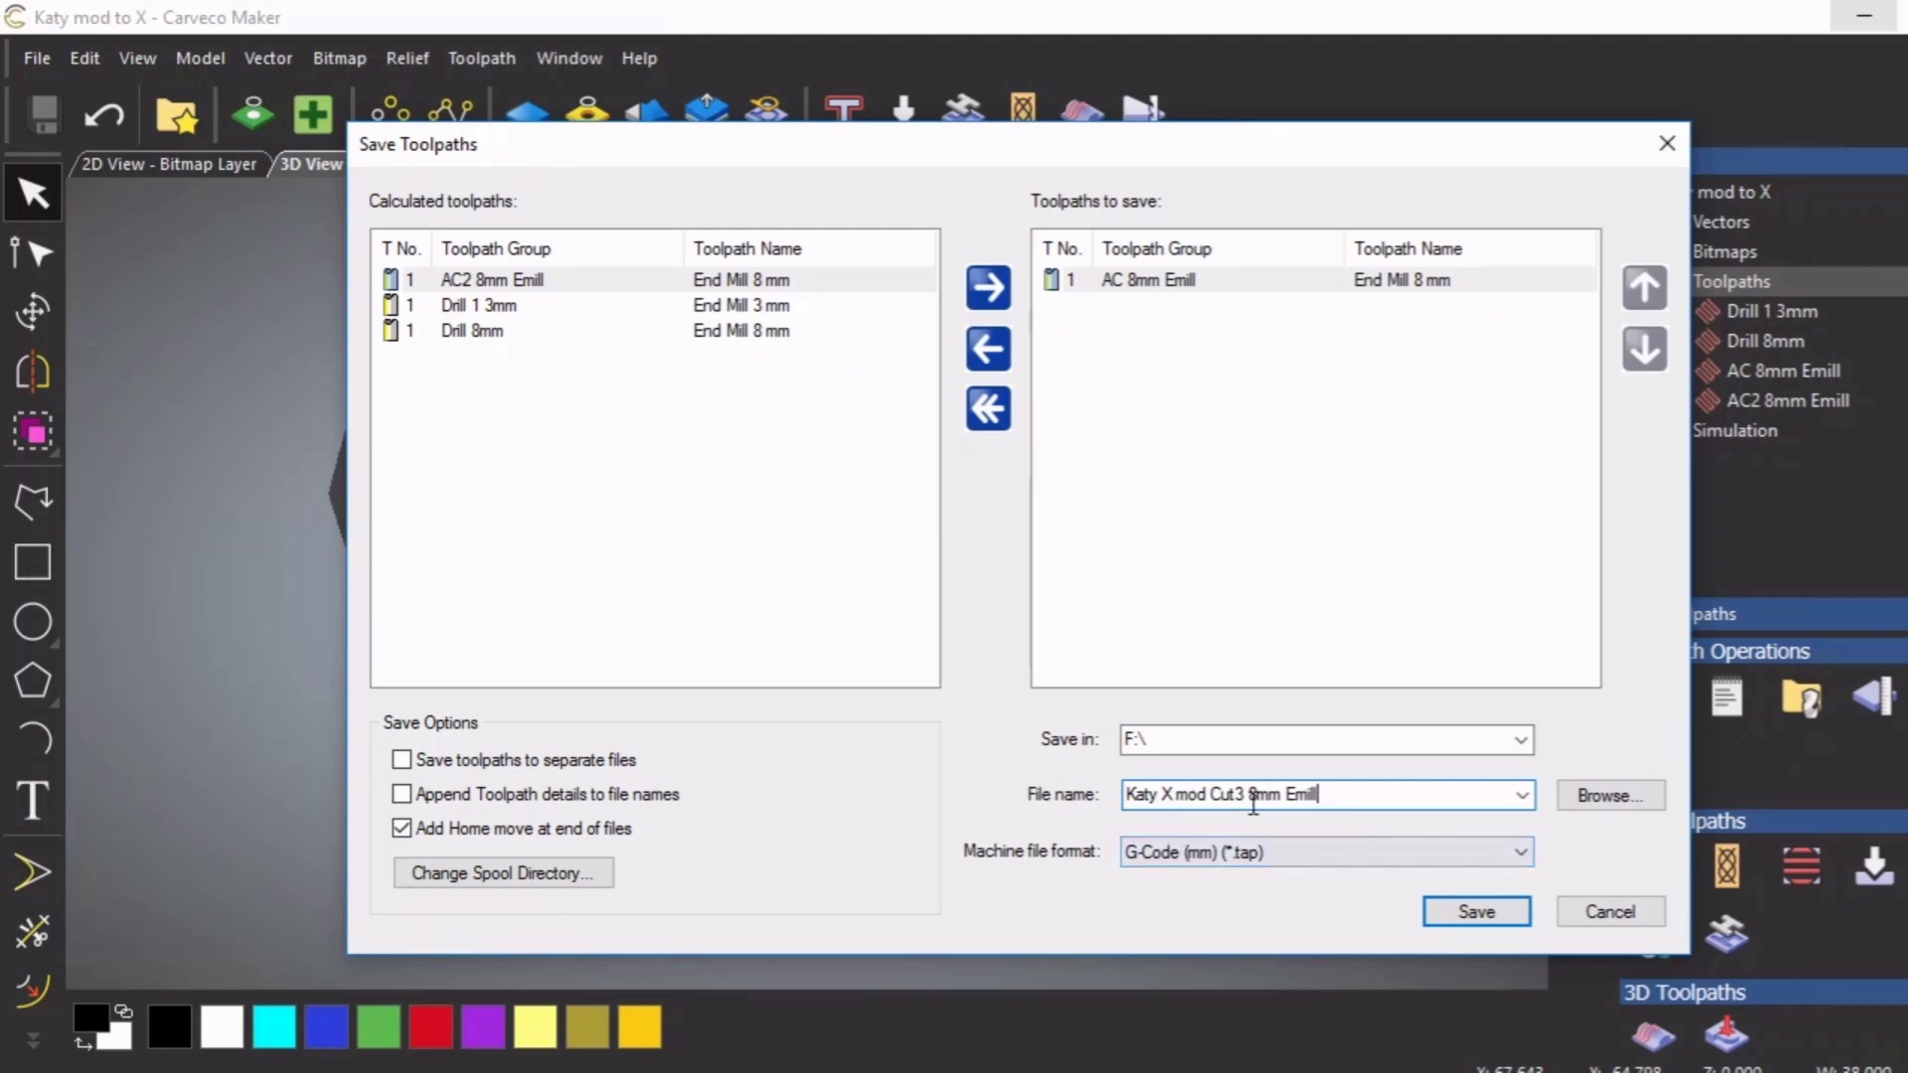
# Save the first area clearance file and replace "AC 8mm Emill" with "AC2 8mm Emill" in the toolpaths to save
pyautogui.click(1482, 914)
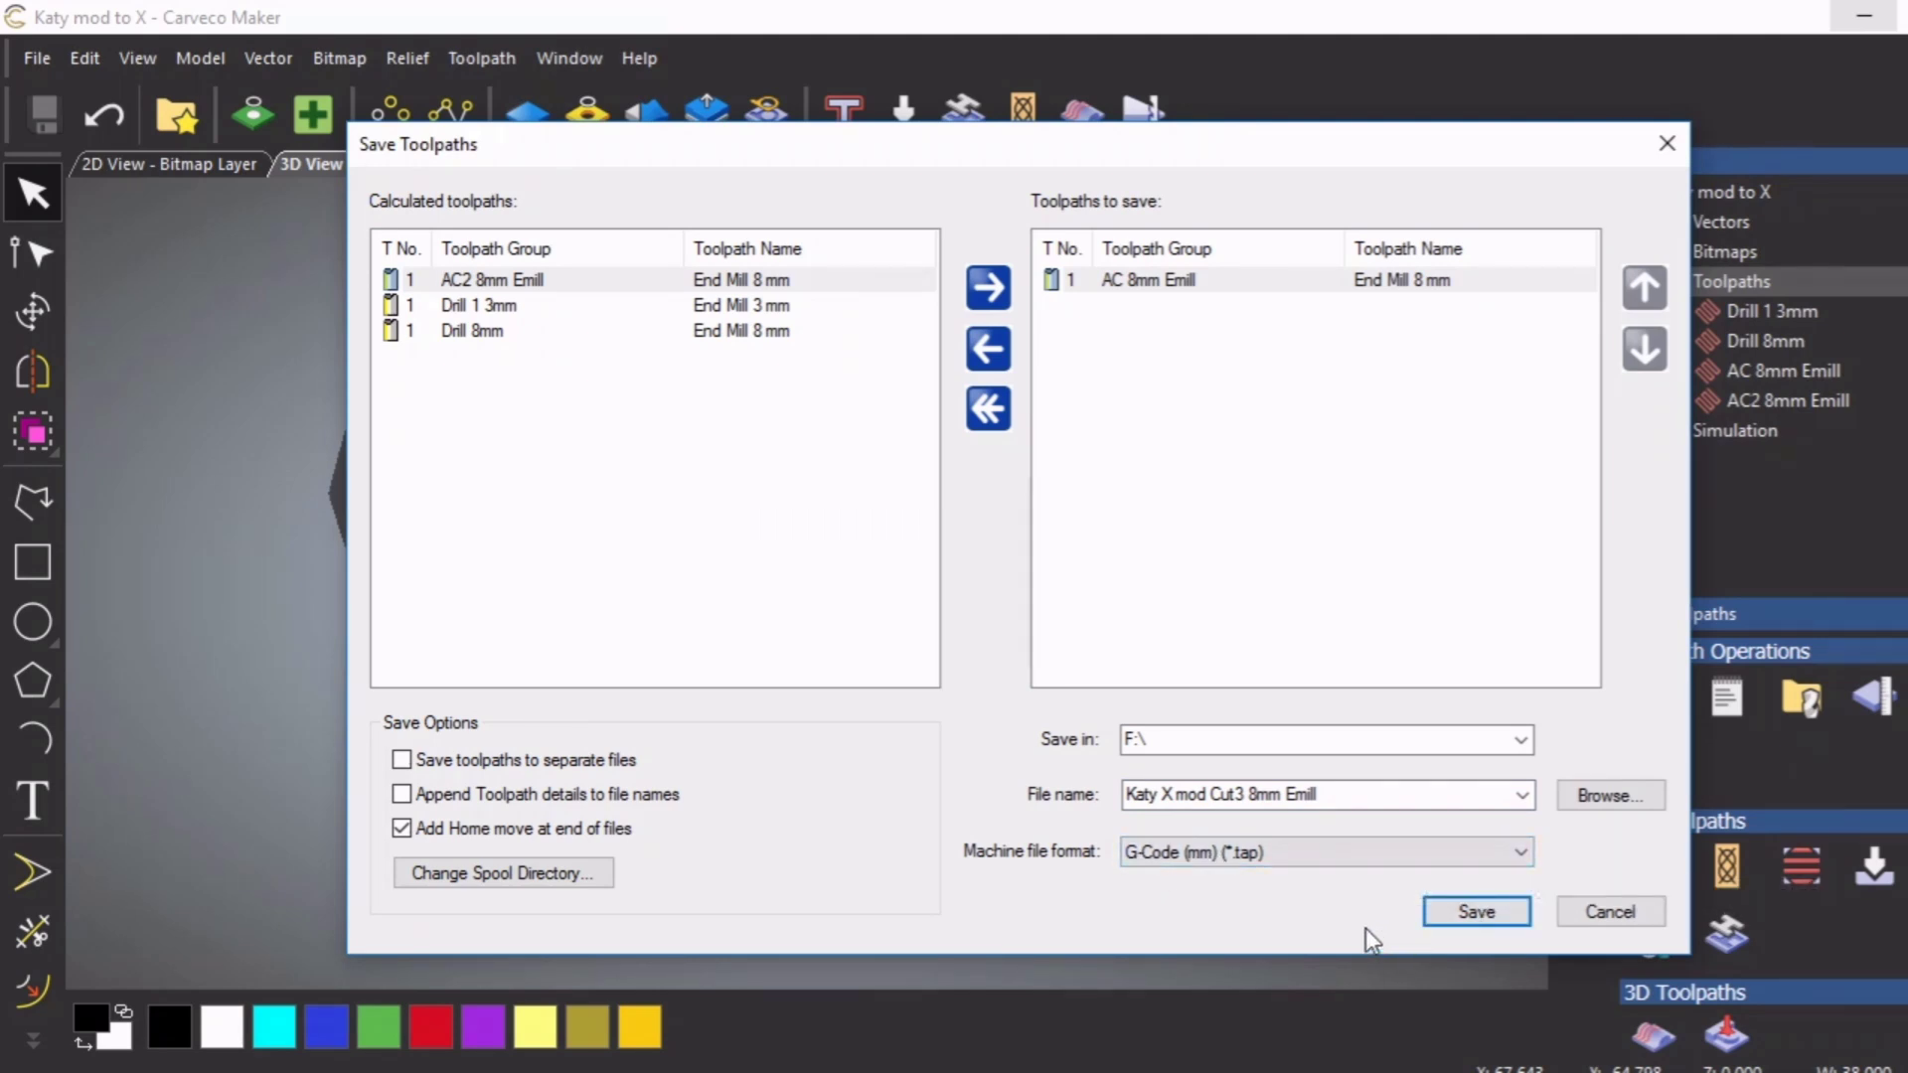
pyautogui.click(989, 350)
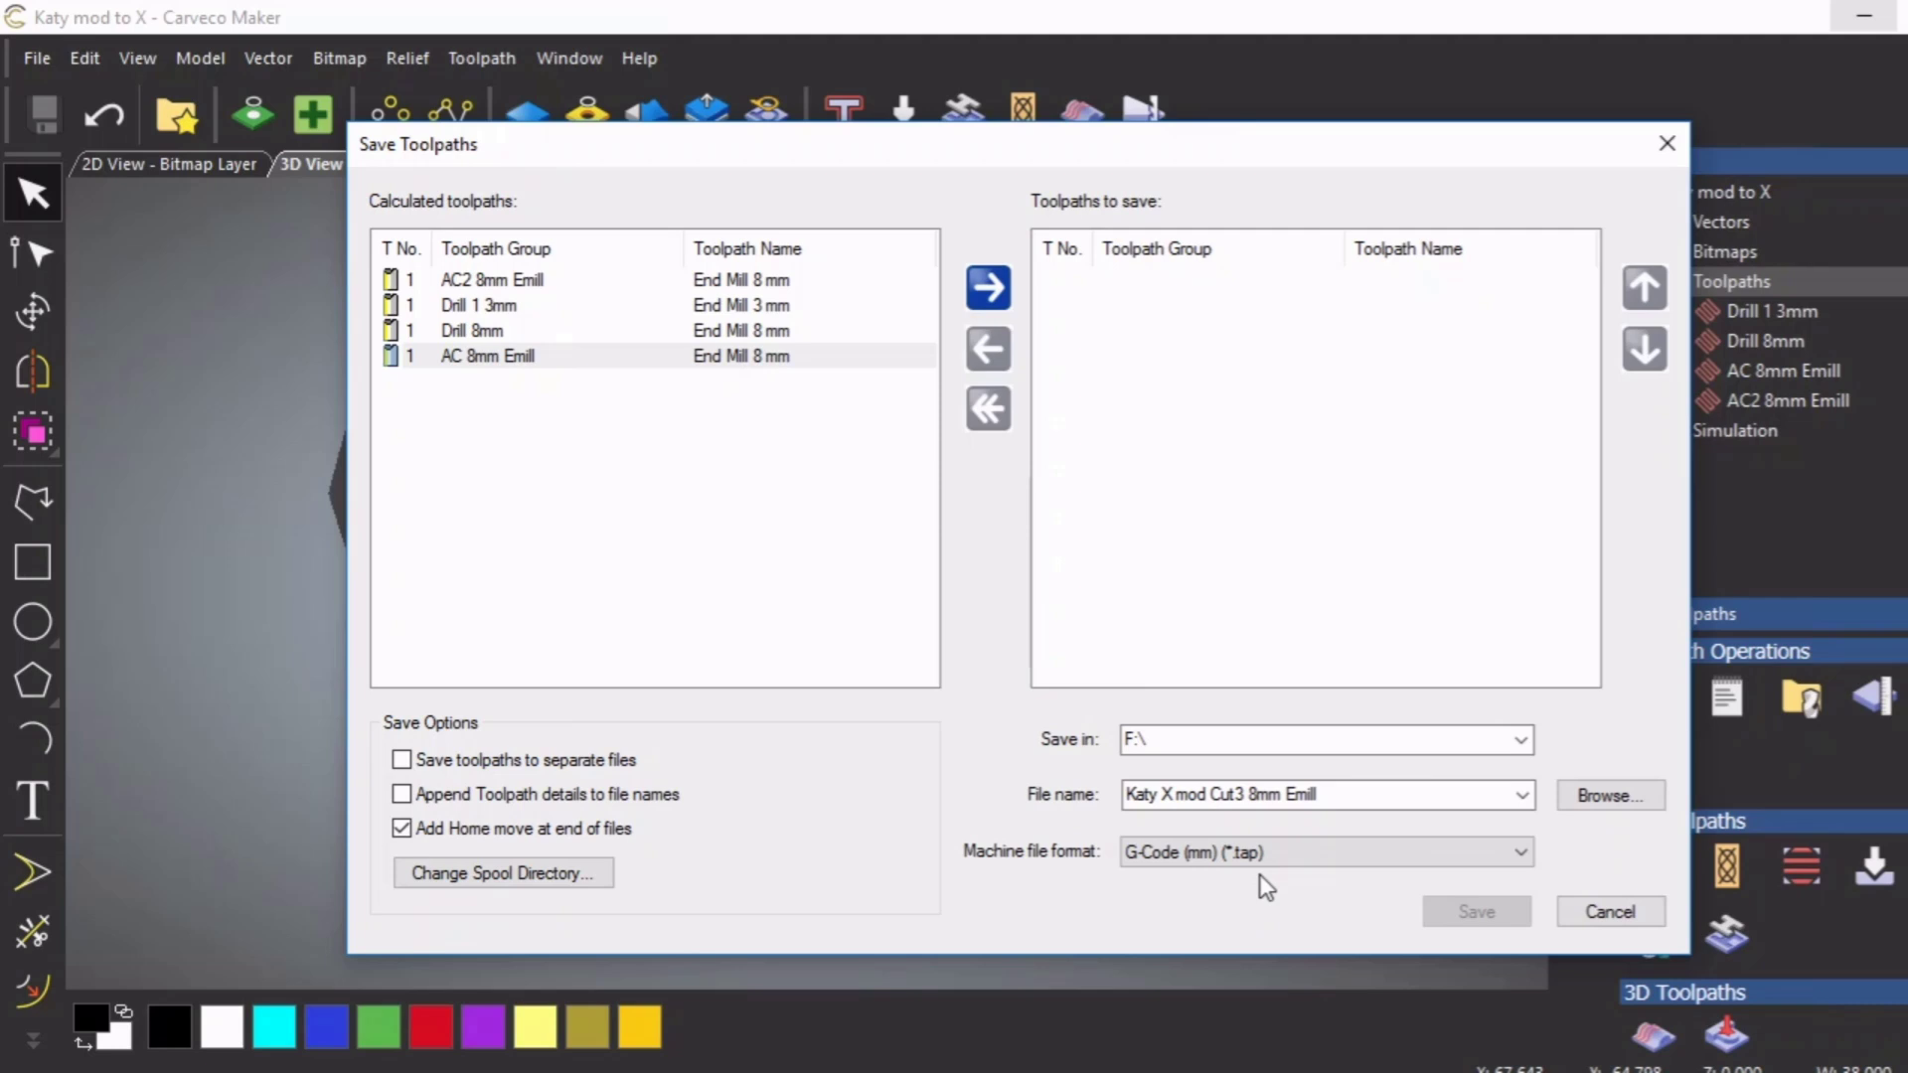
pyautogui.click(546, 282)
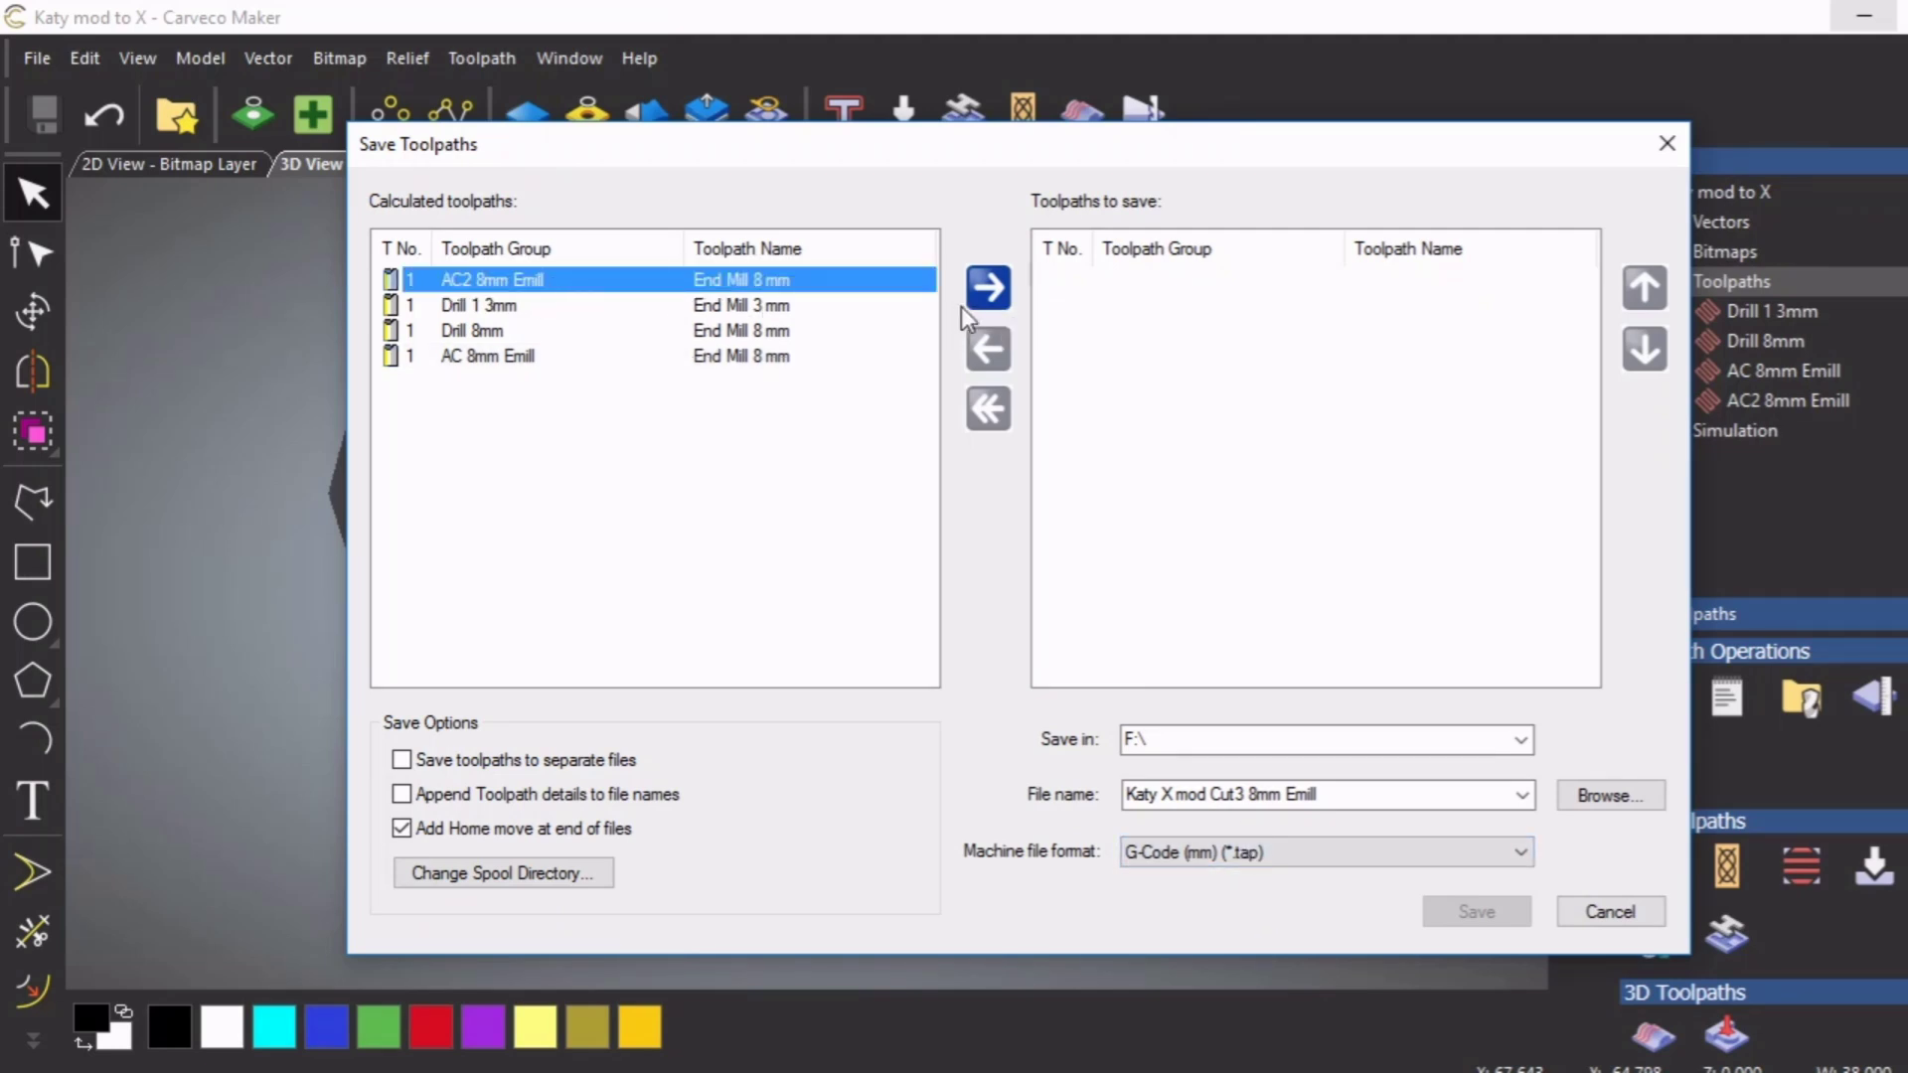
pyautogui.click(989, 290)
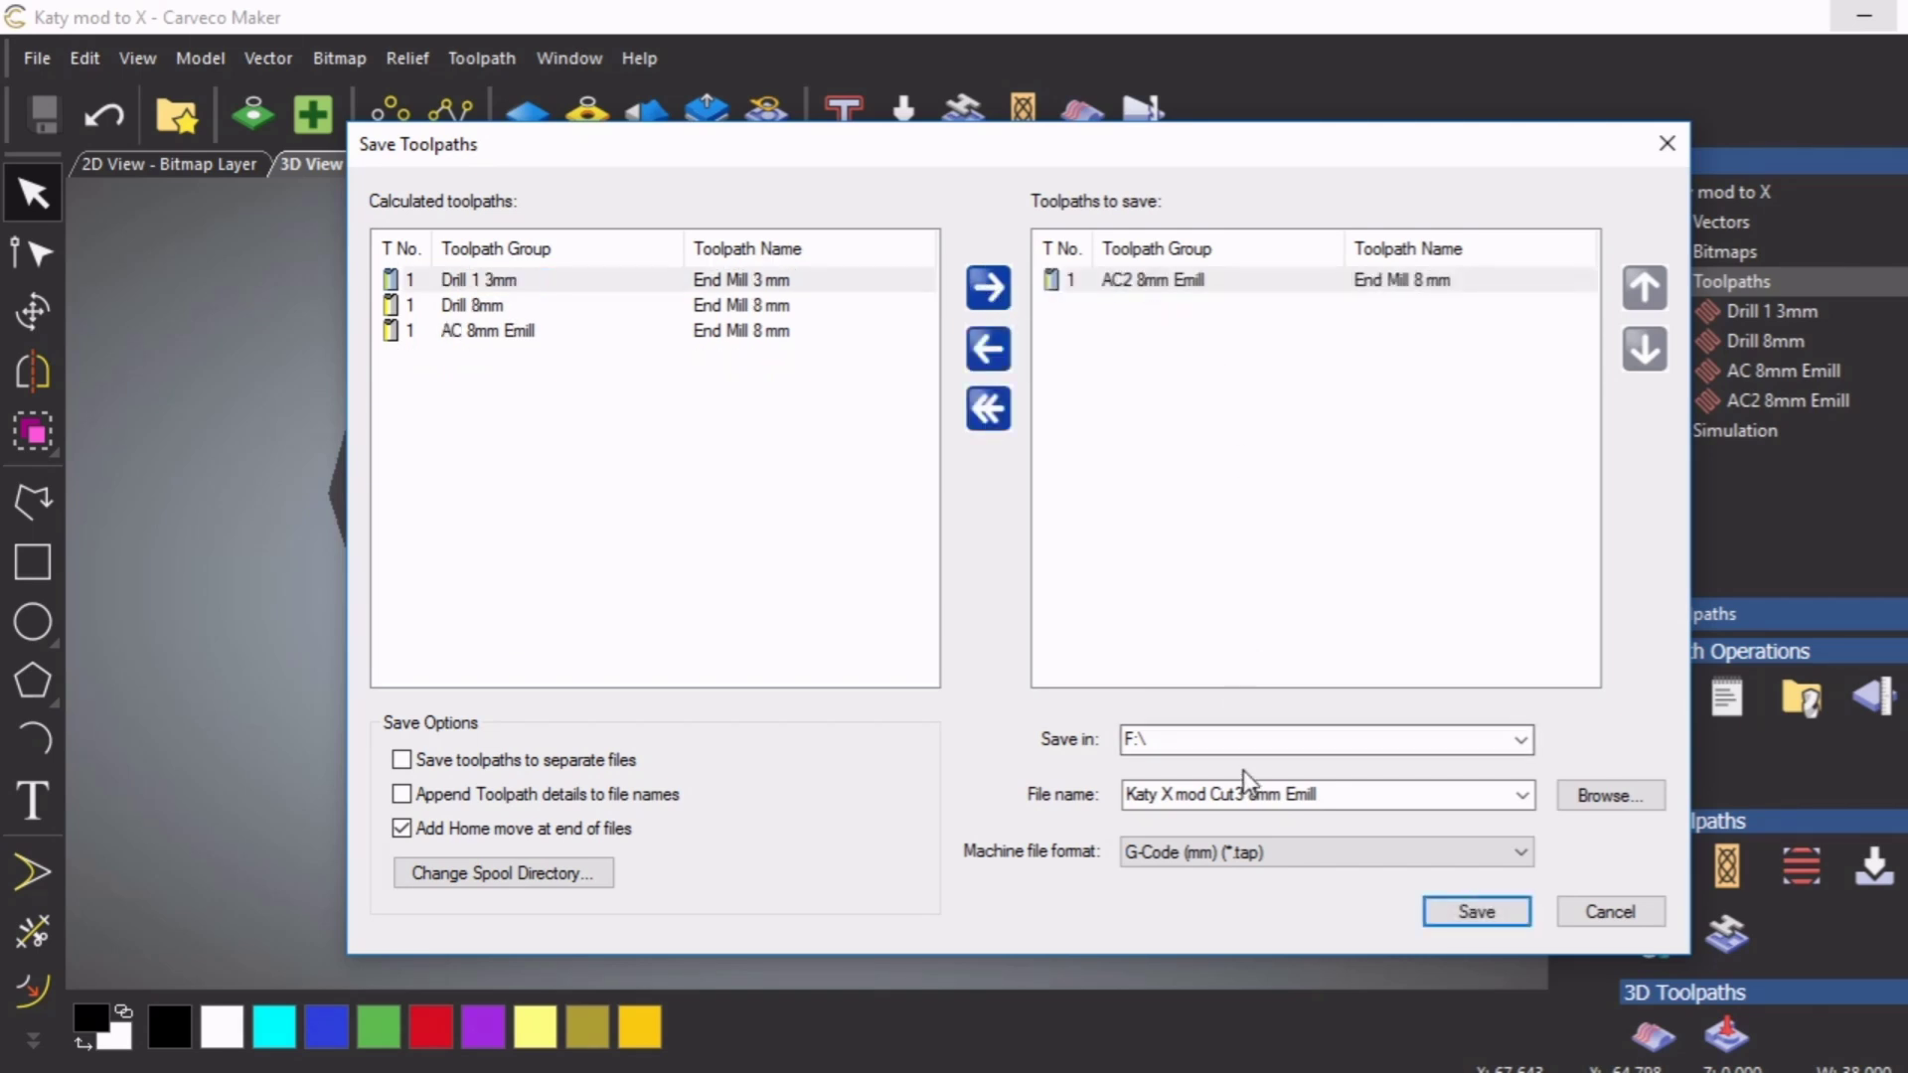
# Save the second area clearance toolpath under the file name "Katy X mod Cut4 8mm Emill" and close the Save Toolpaths dialog
pyautogui.click(1244, 795)
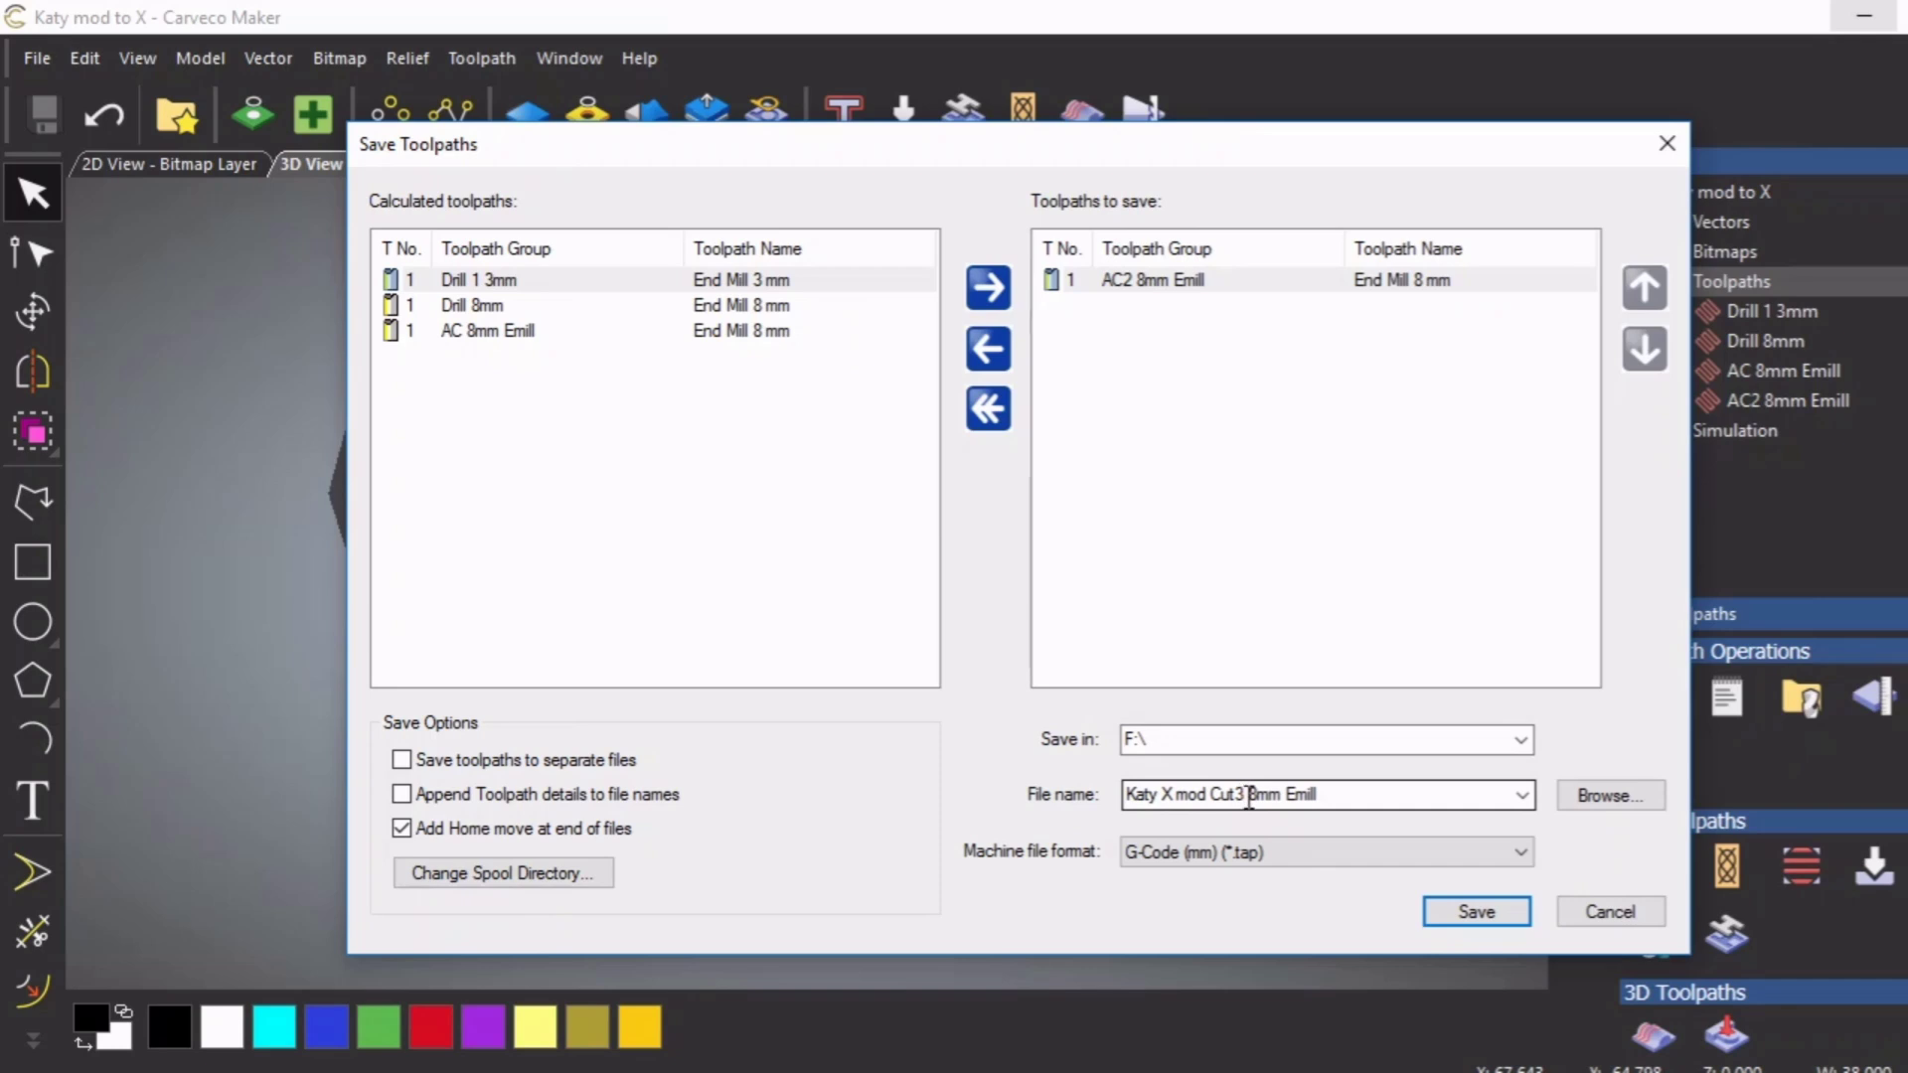
pyautogui.click(1246, 795)
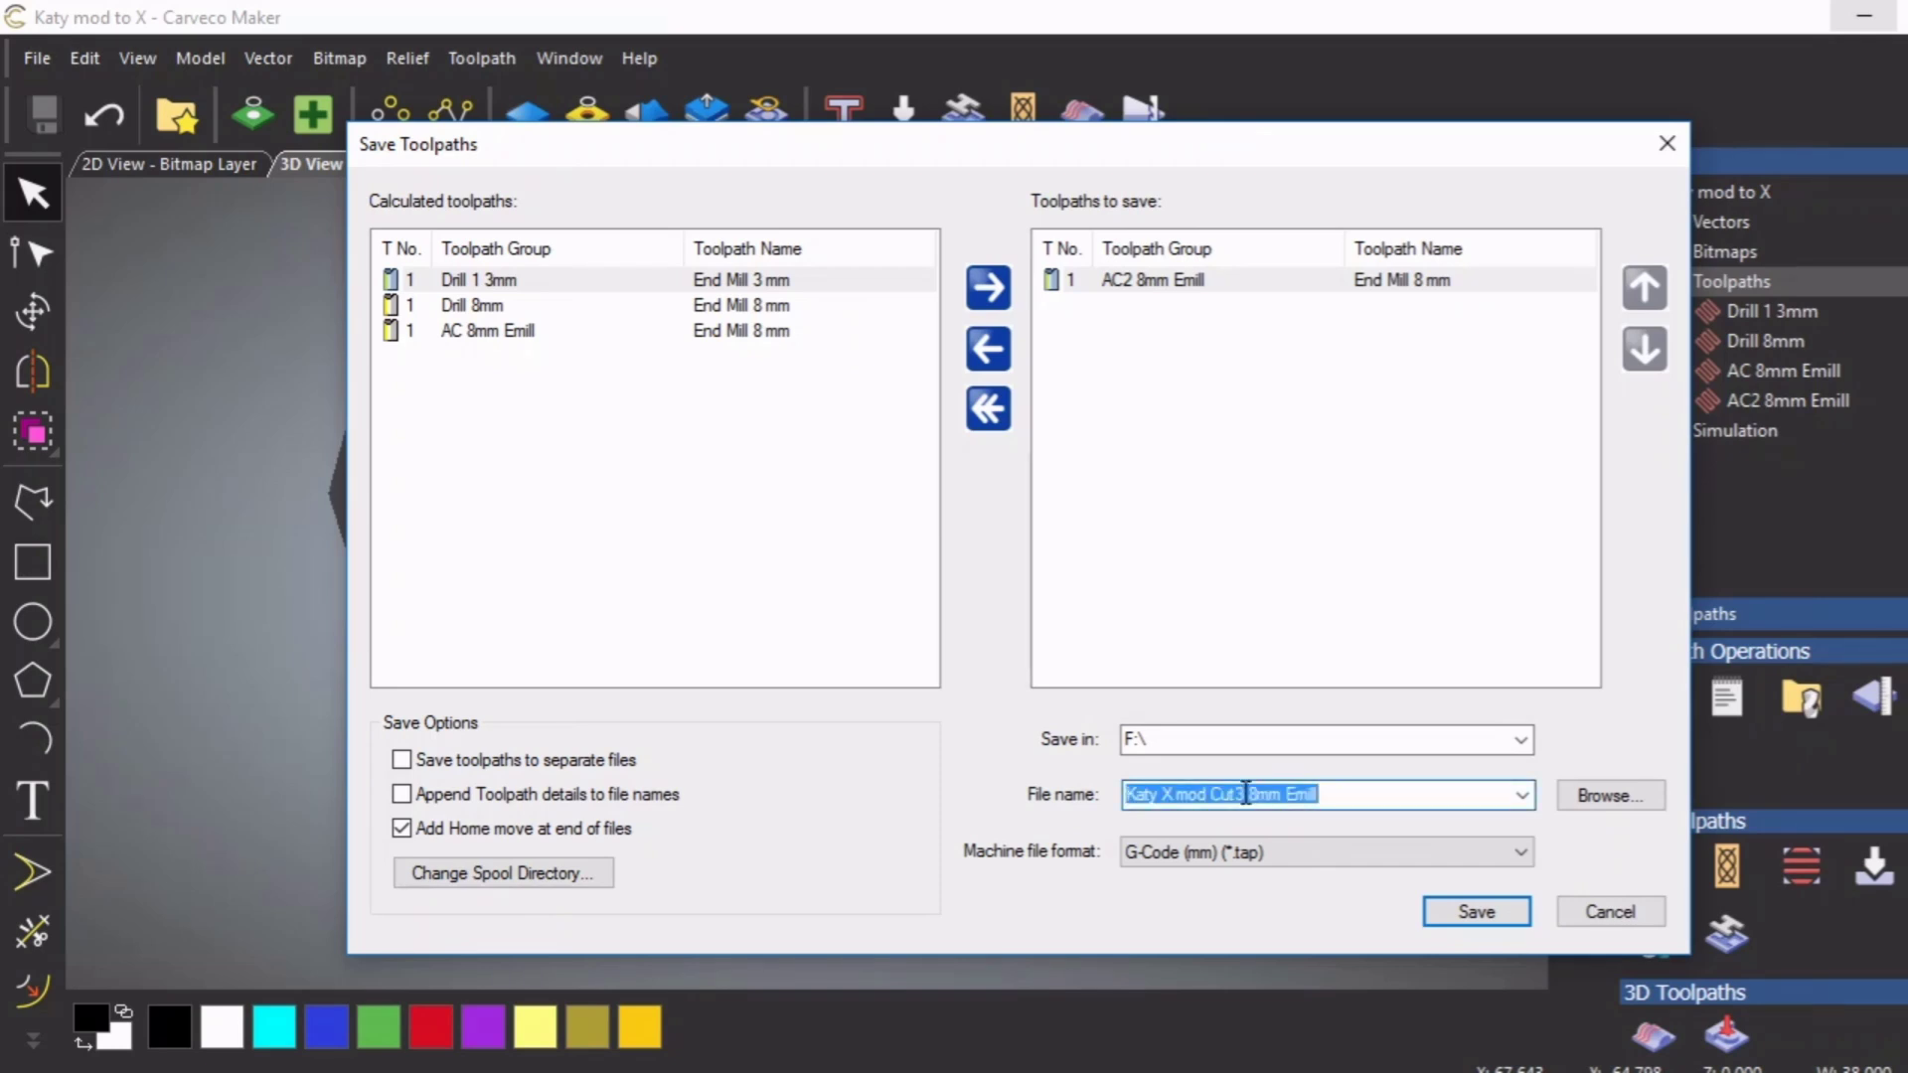
pyautogui.click(1244, 793)
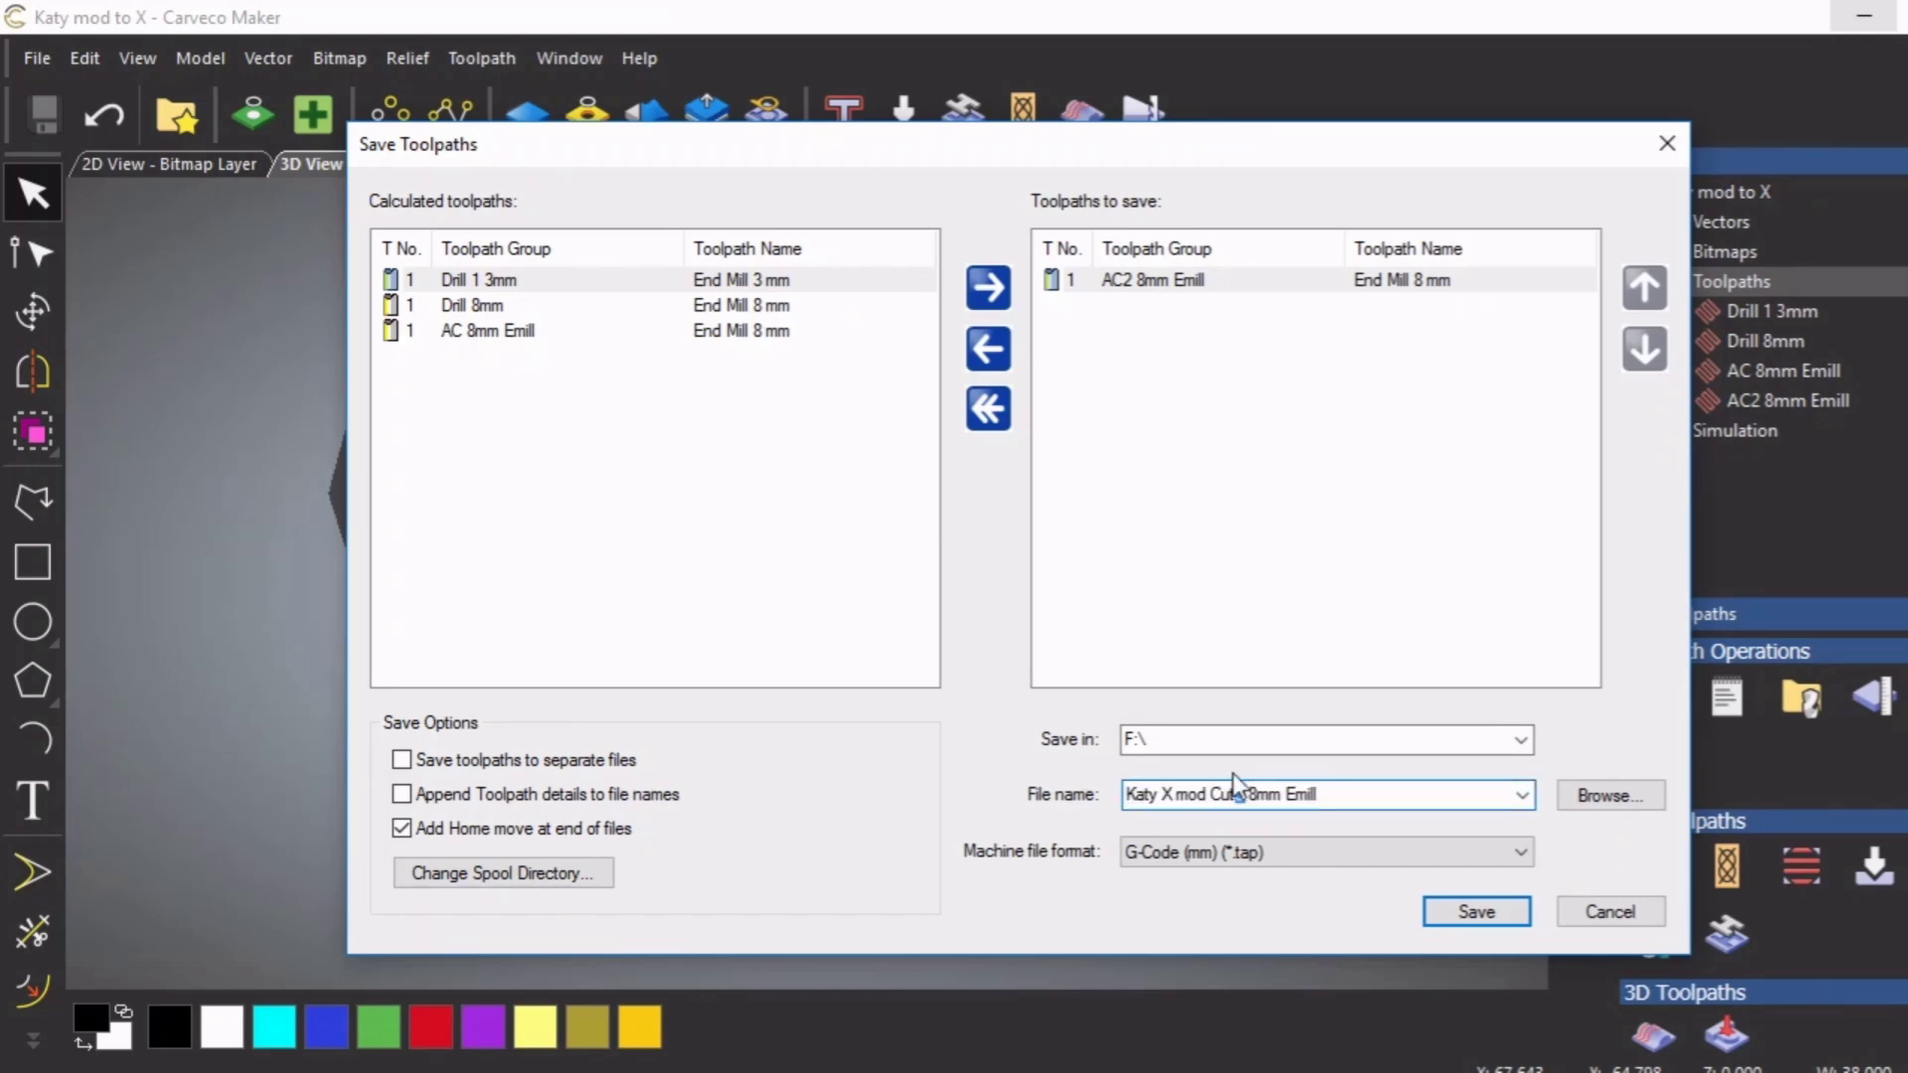
pyautogui.press('BackSpace')
pyautogui.write('4')
pyautogui.click(1476, 912)
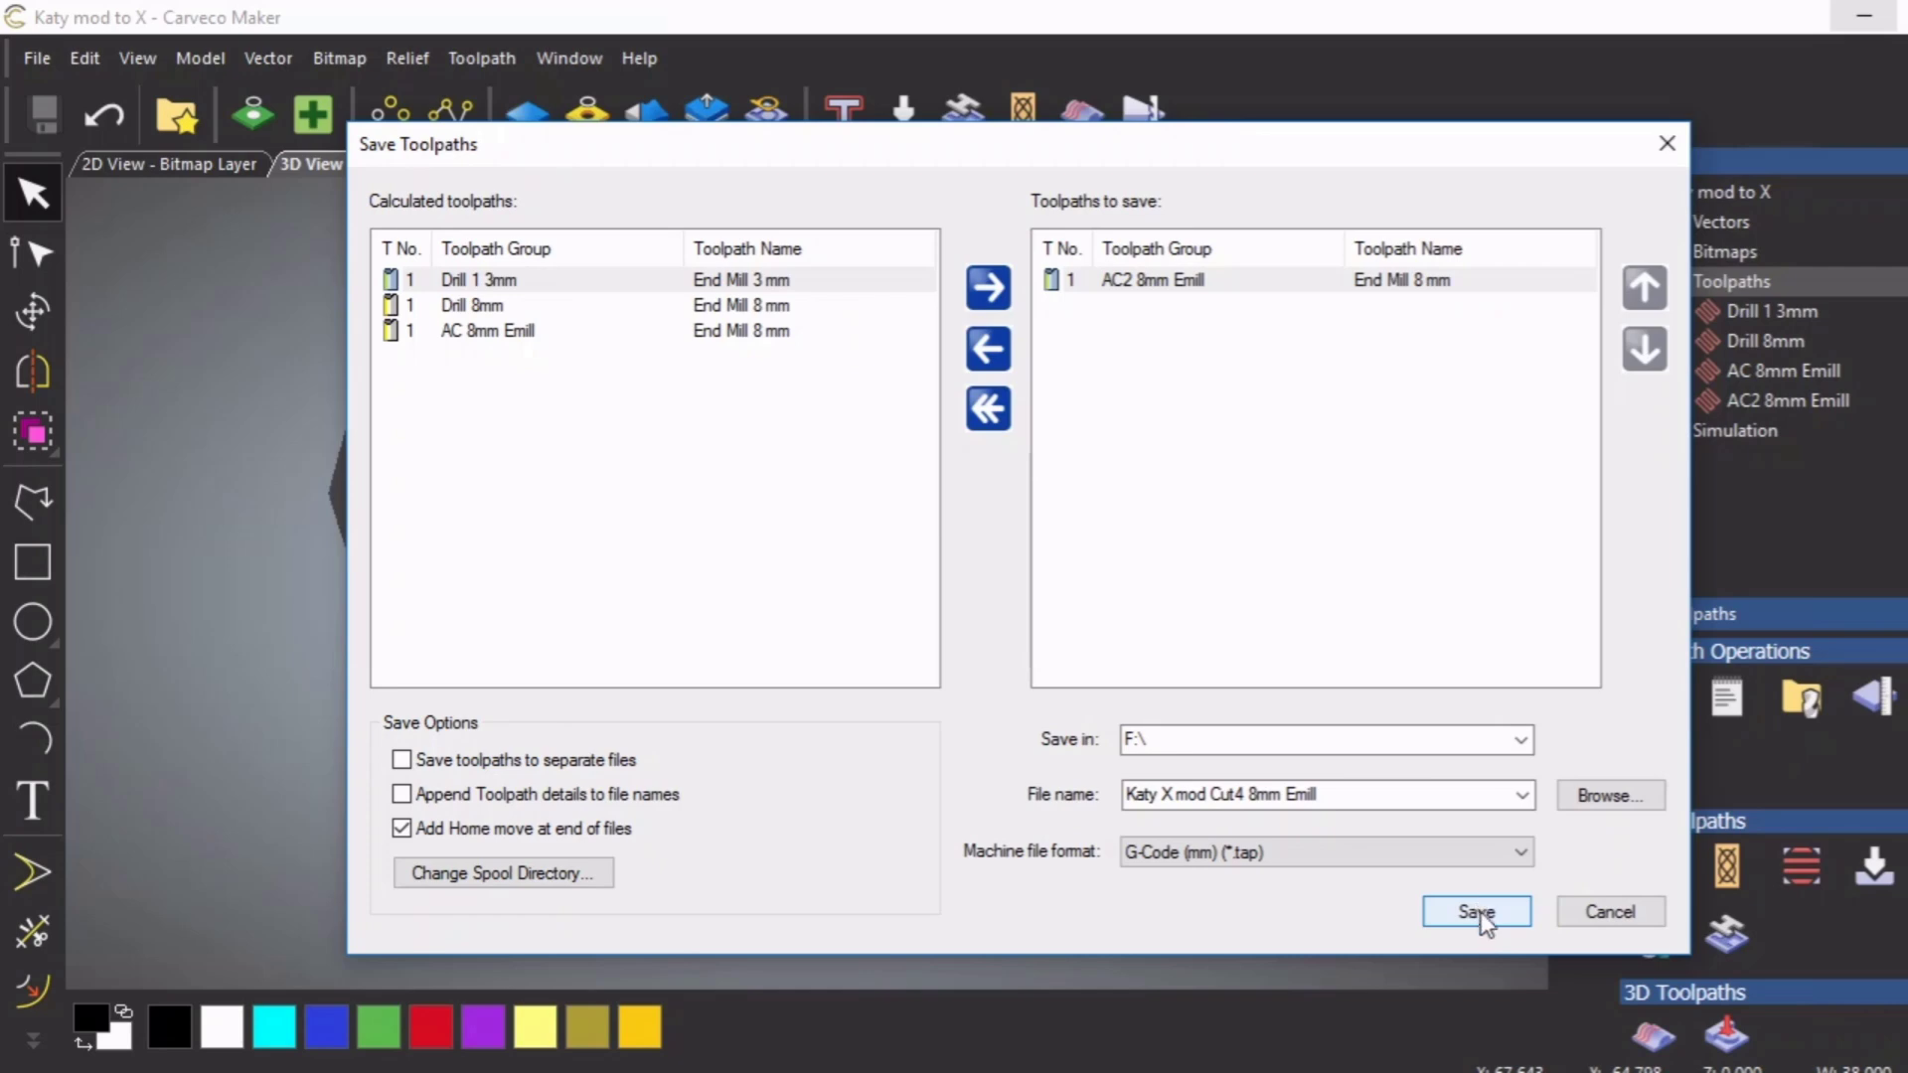
pyautogui.click(1666, 143)
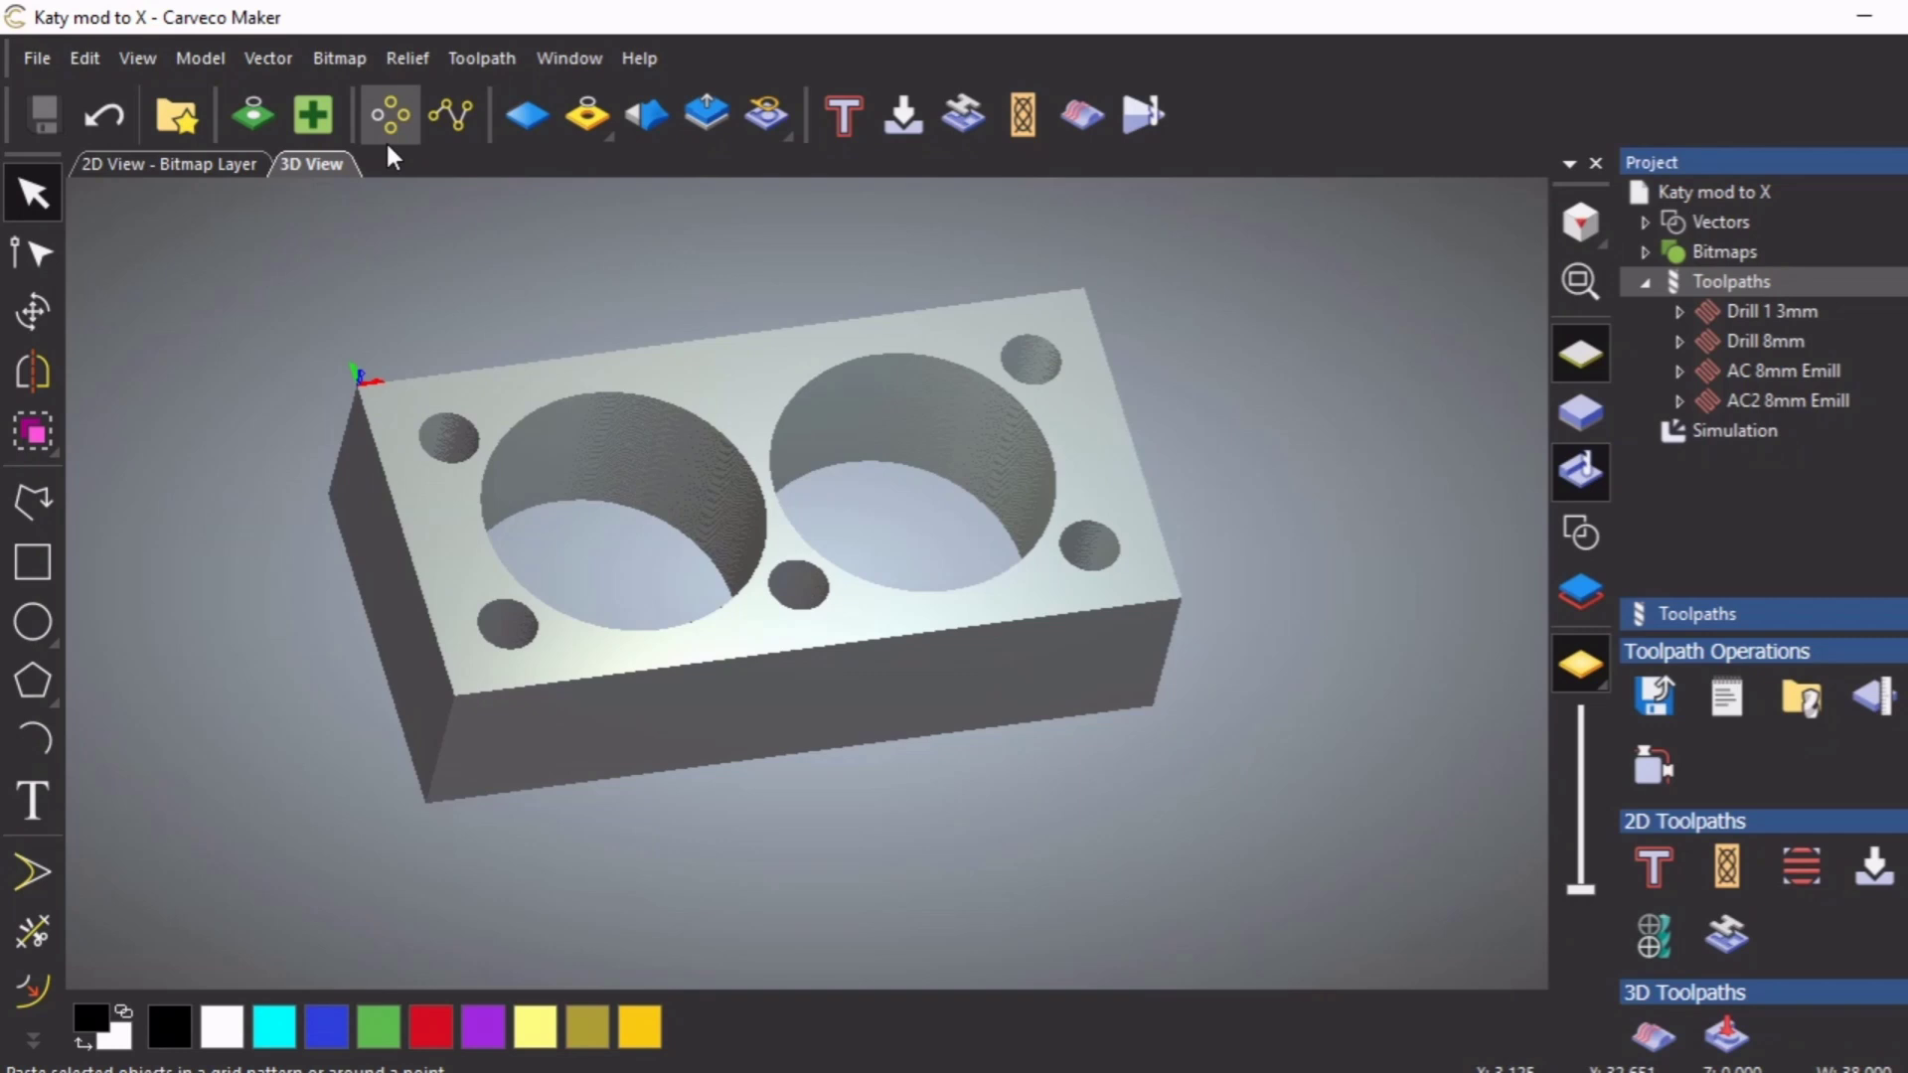
# Review the plate's vectors and toolpaths in the 2D view, and return to the 3D view of the simulated part
pyautogui.click(159, 159)
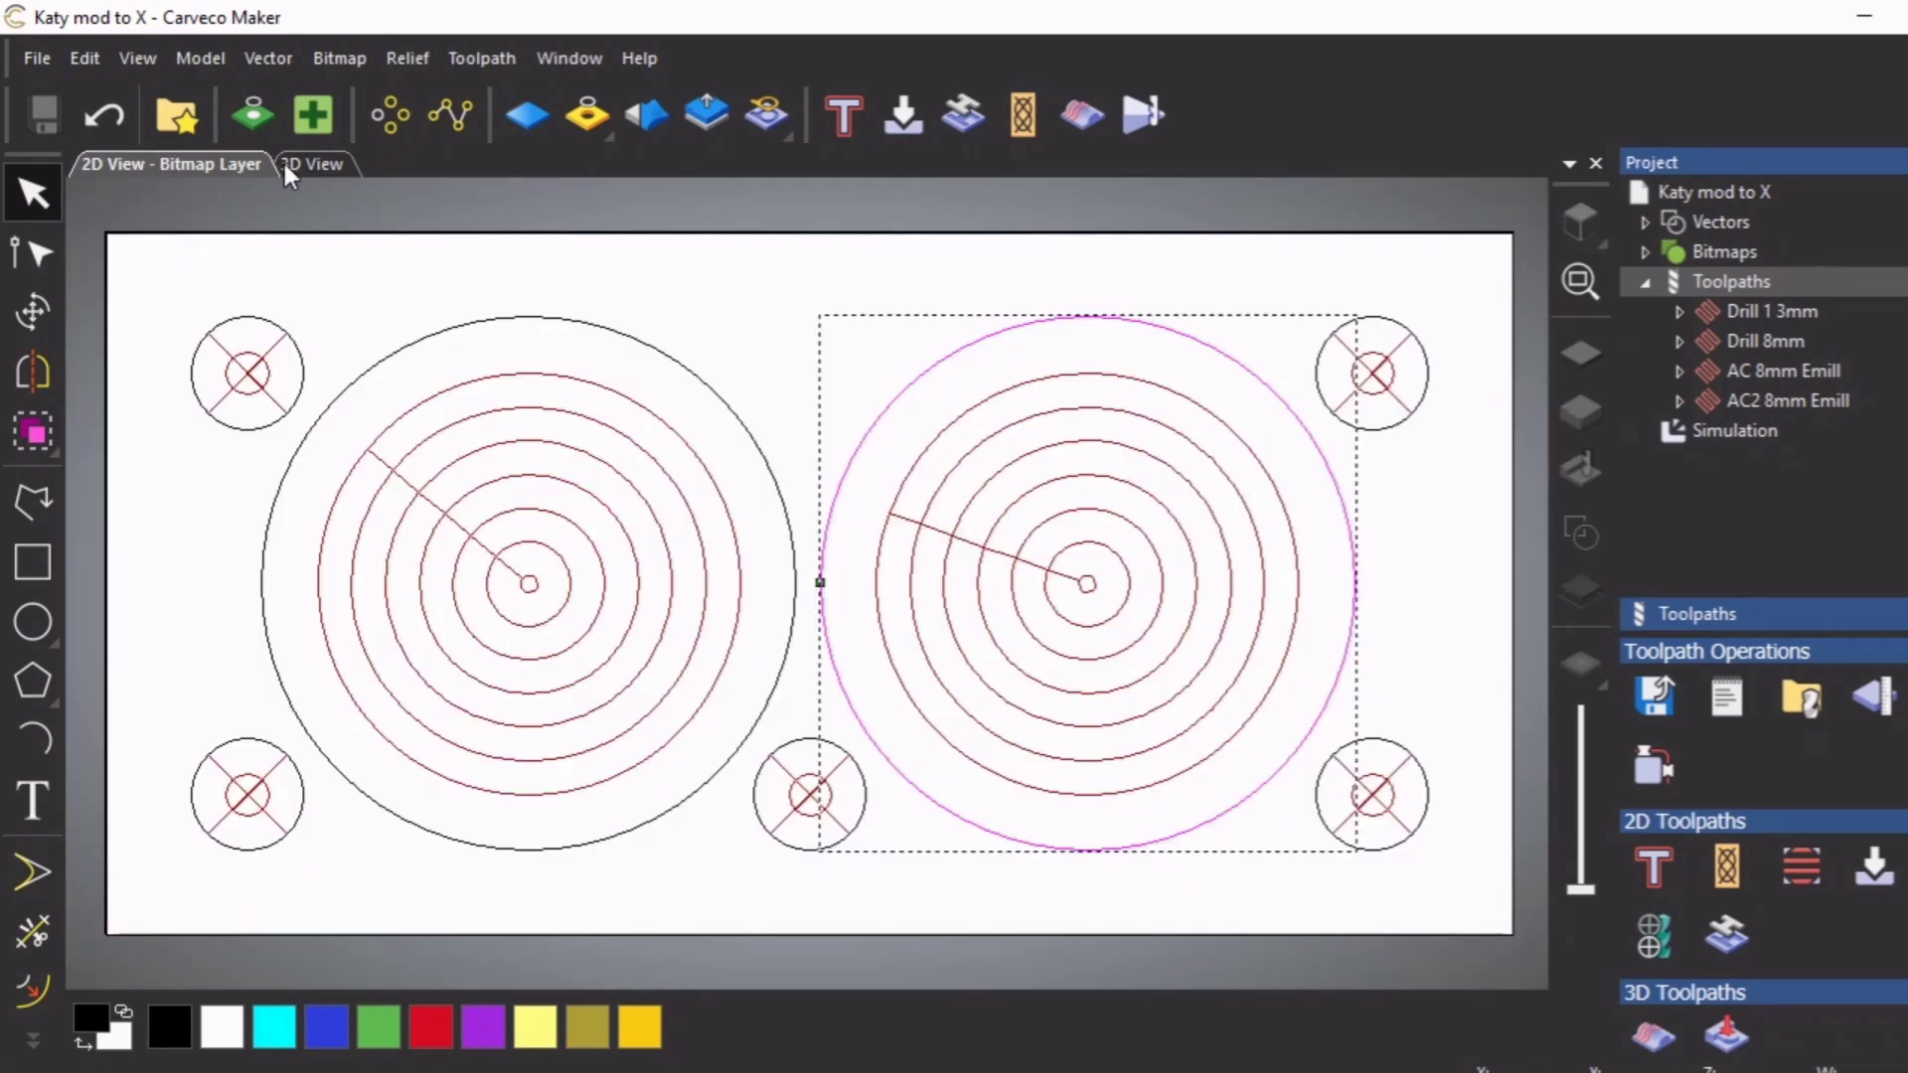
pyautogui.click(309, 167)
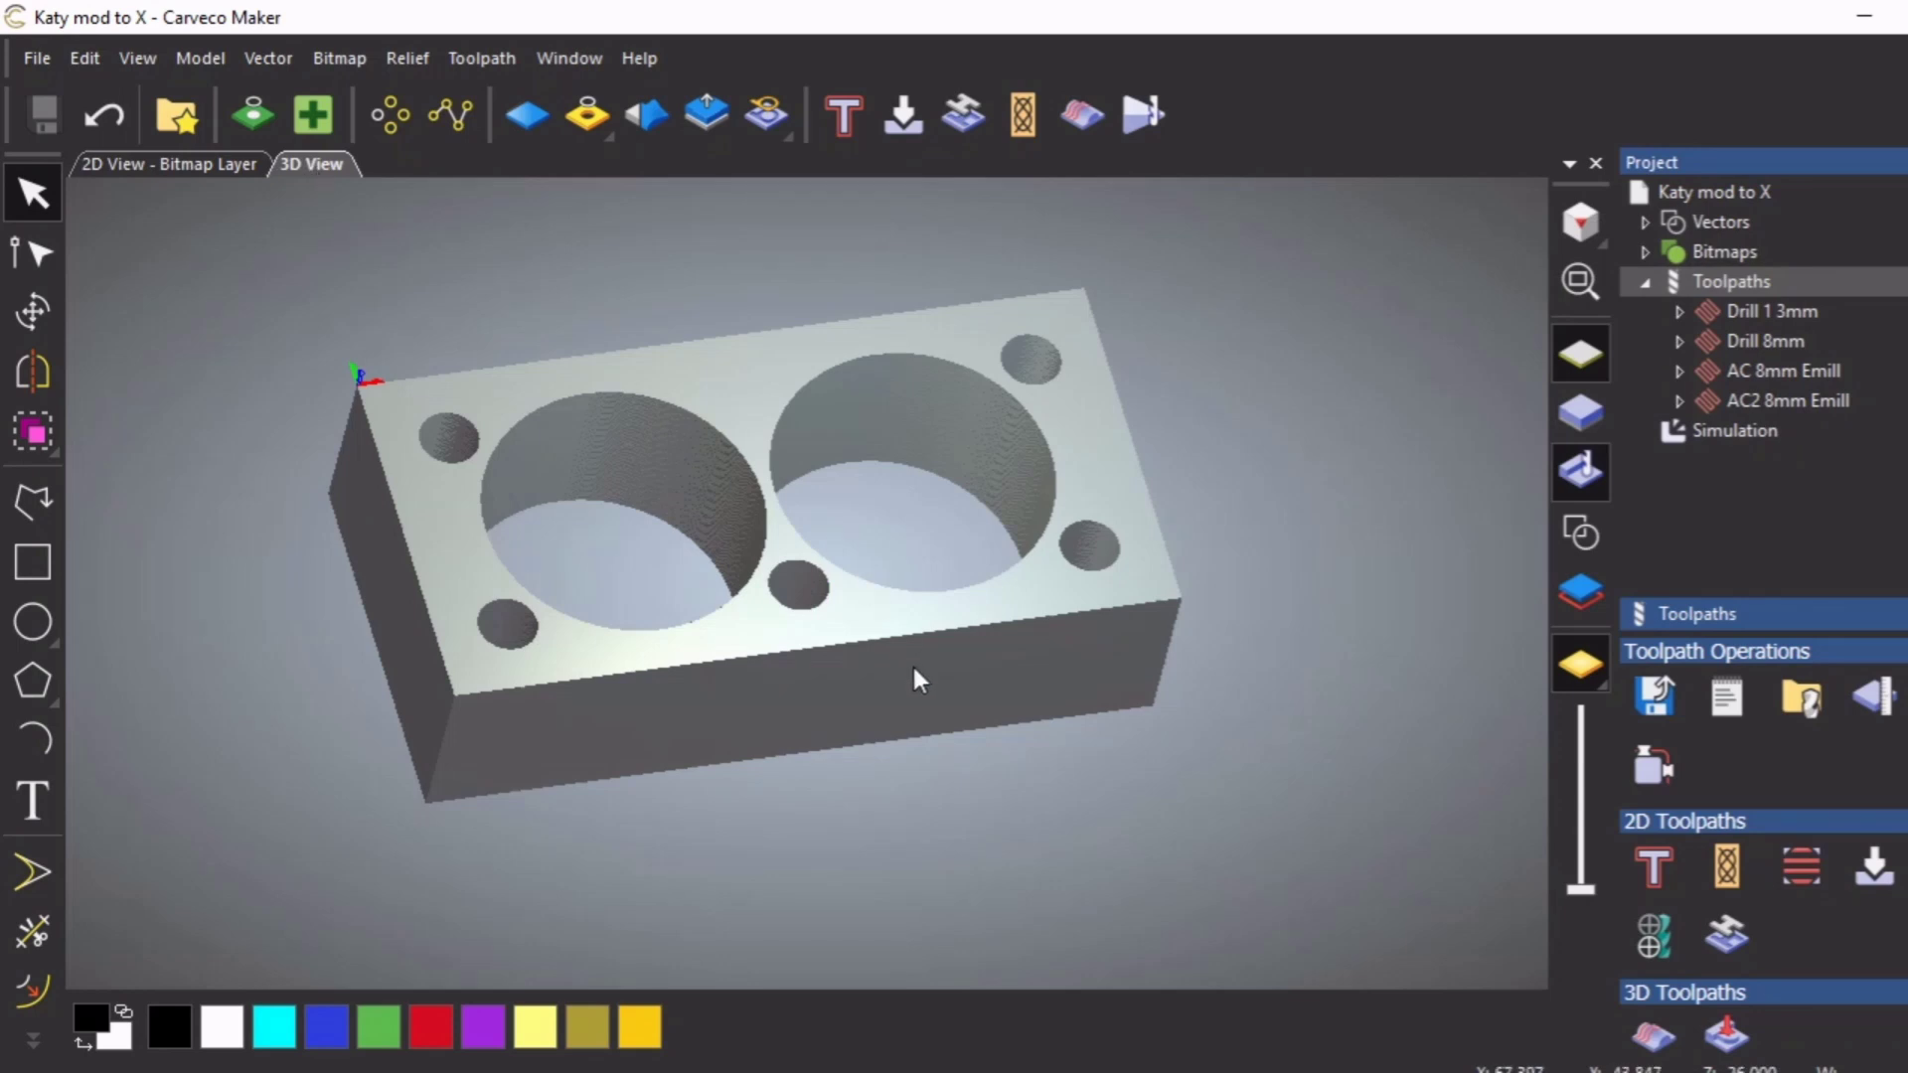